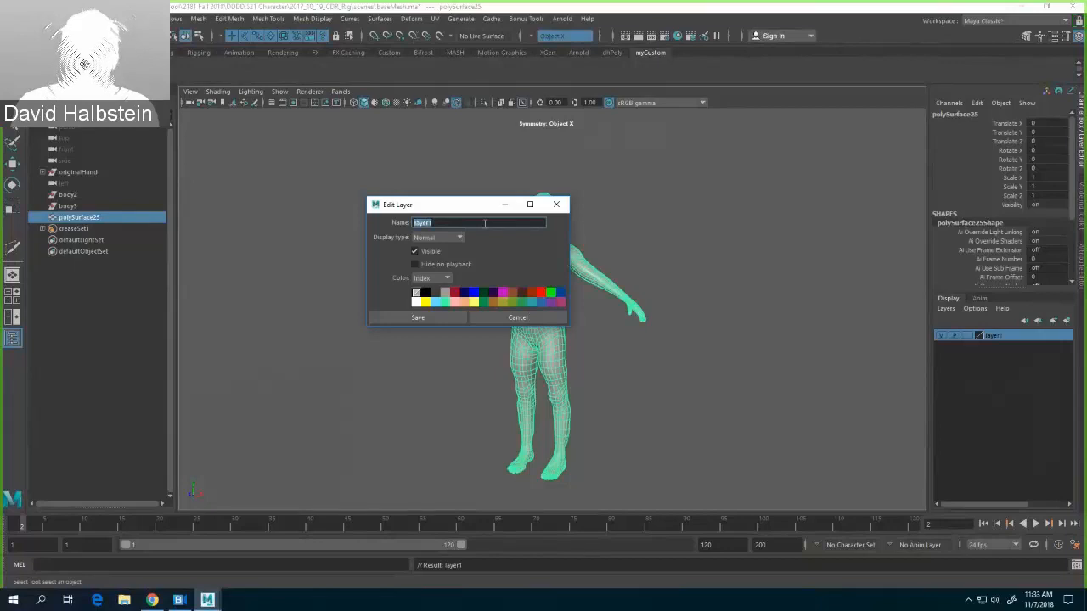
# Step: Name the new display layer bodyLayer and save it
pyautogui.write('bodyh')
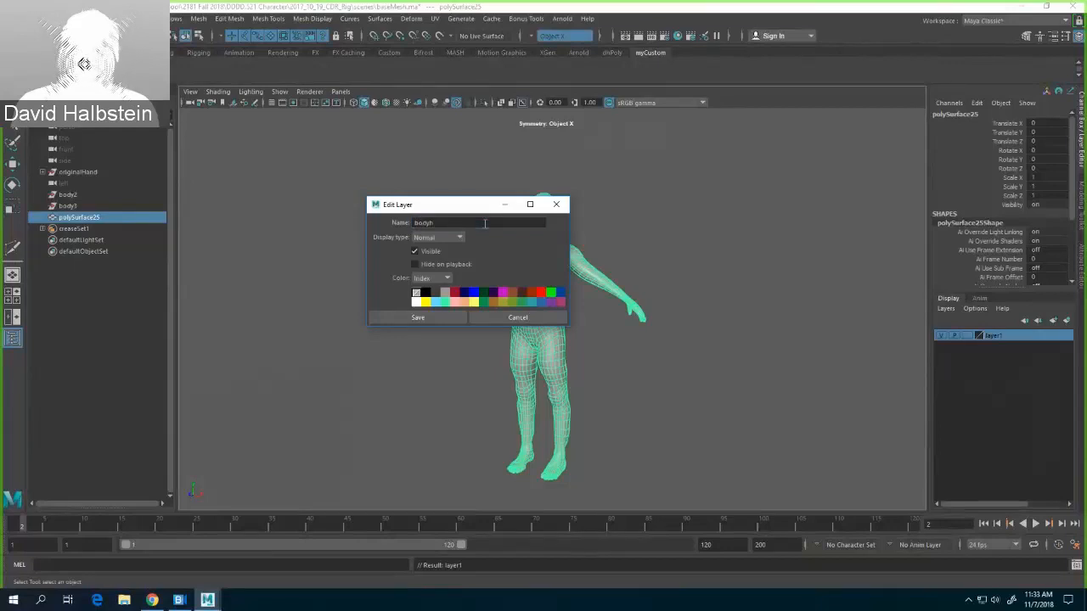
pyautogui.press('BackSpace')
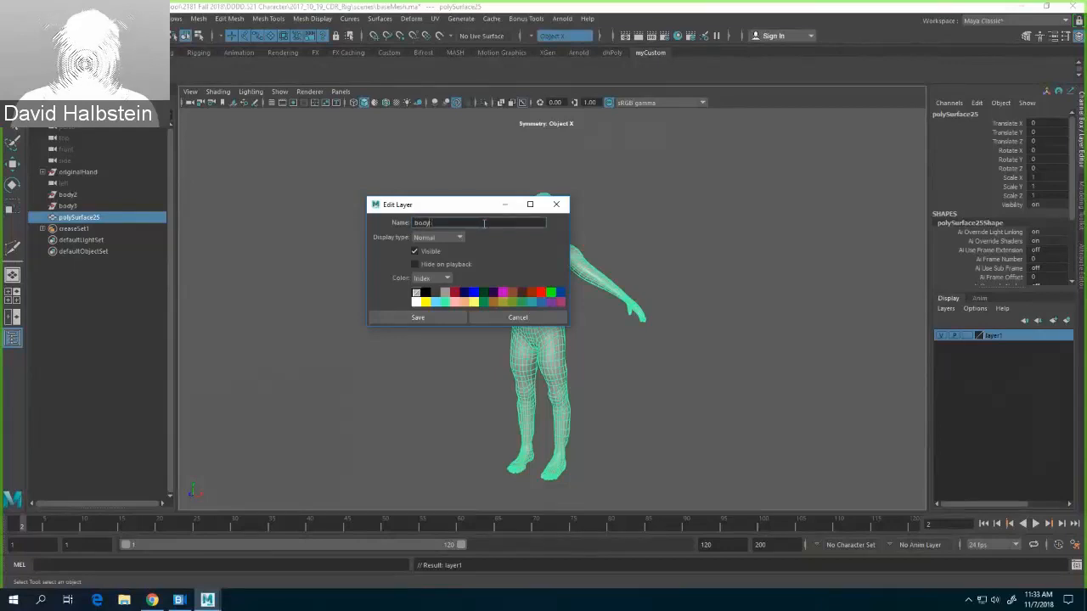
pyautogui.write('Layer')
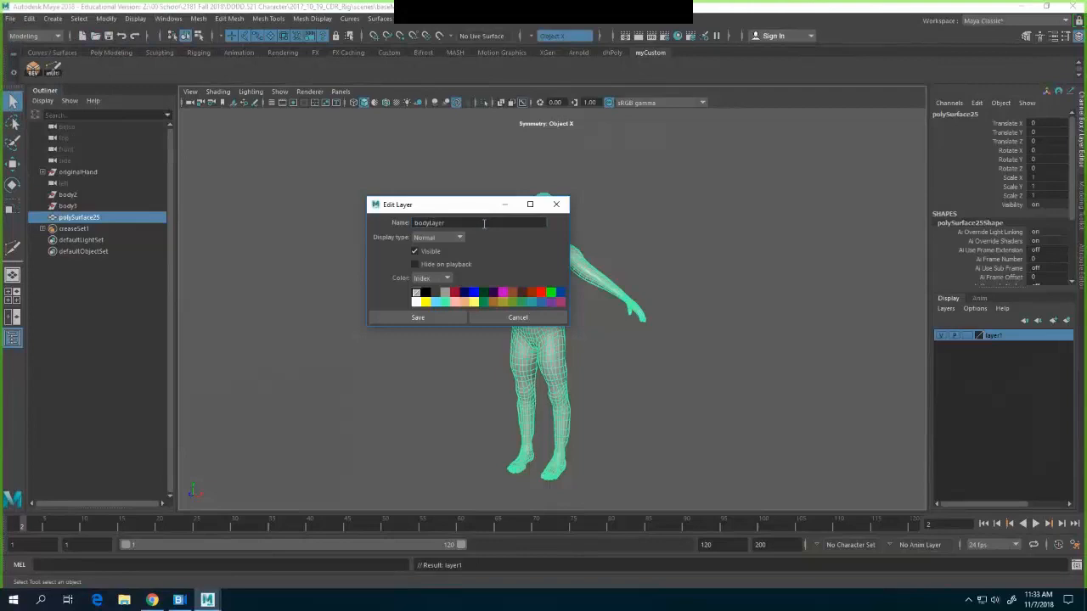
pyautogui.click(415, 318)
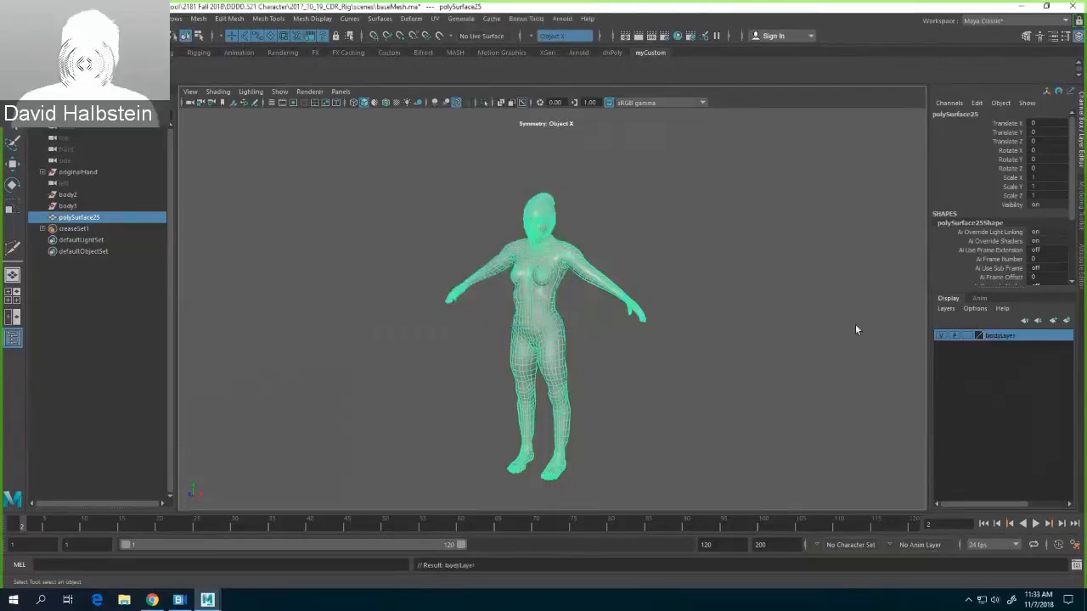
# Step: Check the bodyLayer display layer by toggling its visibility off and on, and deselect the body mesh
pyautogui.click(940, 336)
pyautogui.click(941, 336)
pyautogui.click(686, 286)
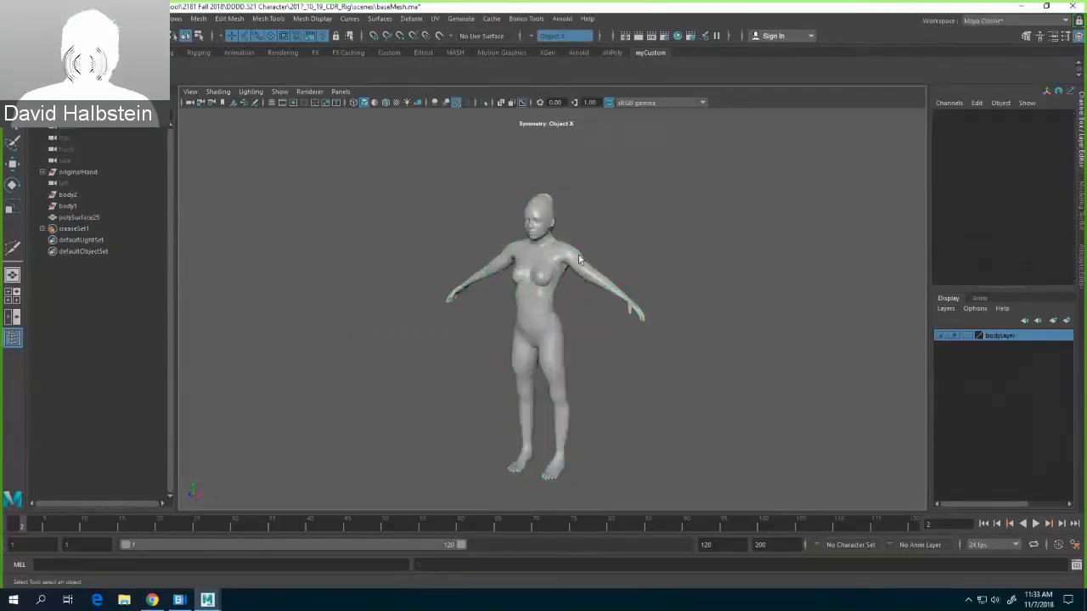
# Step: Switch the viewport to the front view with empty space above the character's head, and show the grid
pyautogui.press('space')
pyautogui.moveTo(581, 255); pyautogui.dragTo(585, 283)
pyautogui.keyDown('alt'); pyautogui.moveTo(652, 226); pyautogui.dragTo(710, 470, button='middle'); pyautogui.keyUp('alt')
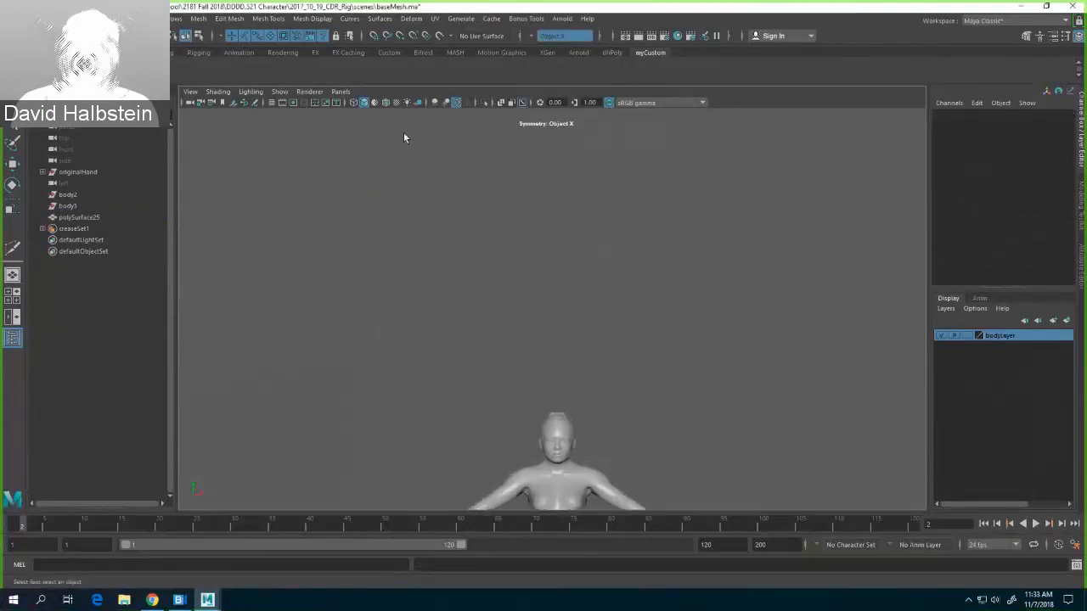
pyautogui.click(221, 92)
pyautogui.moveTo(194, 95)
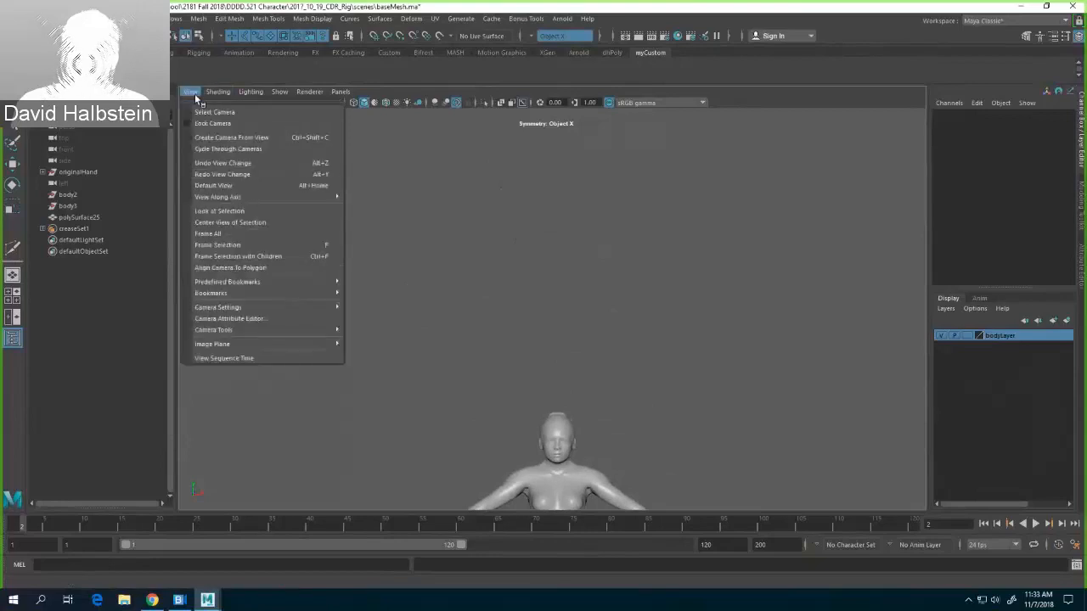
pyautogui.moveTo(231, 344)
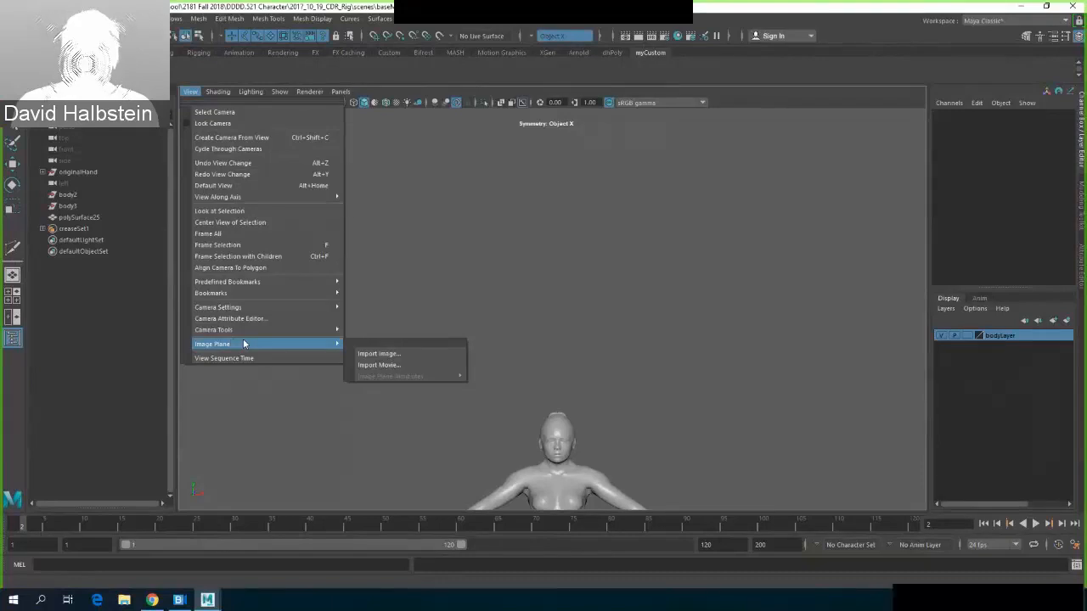
pyautogui.click(251, 92)
pyautogui.click(250, 92)
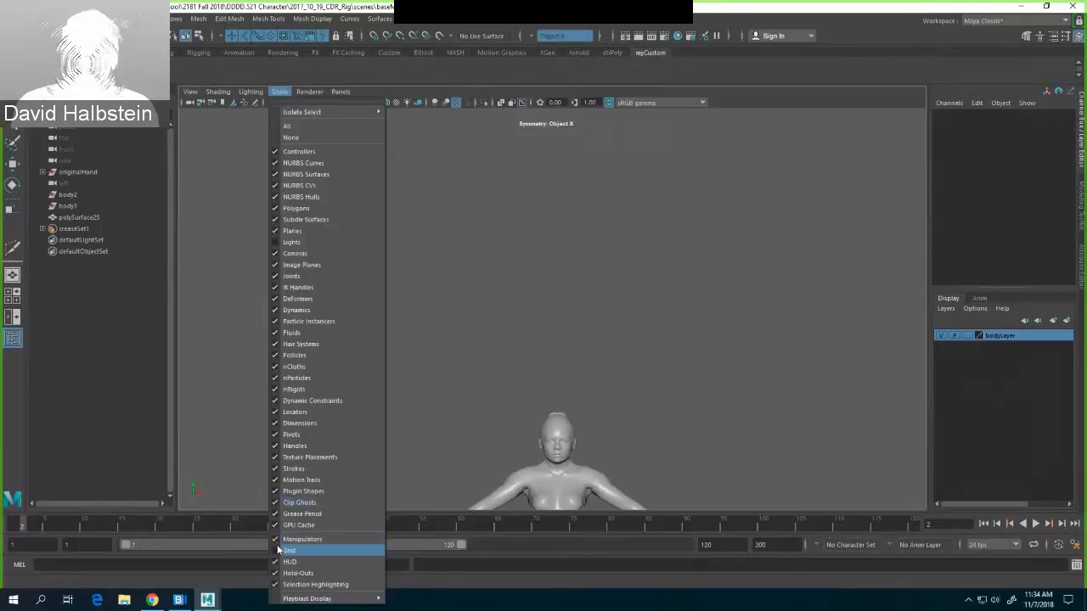
pyautogui.click(327, 549)
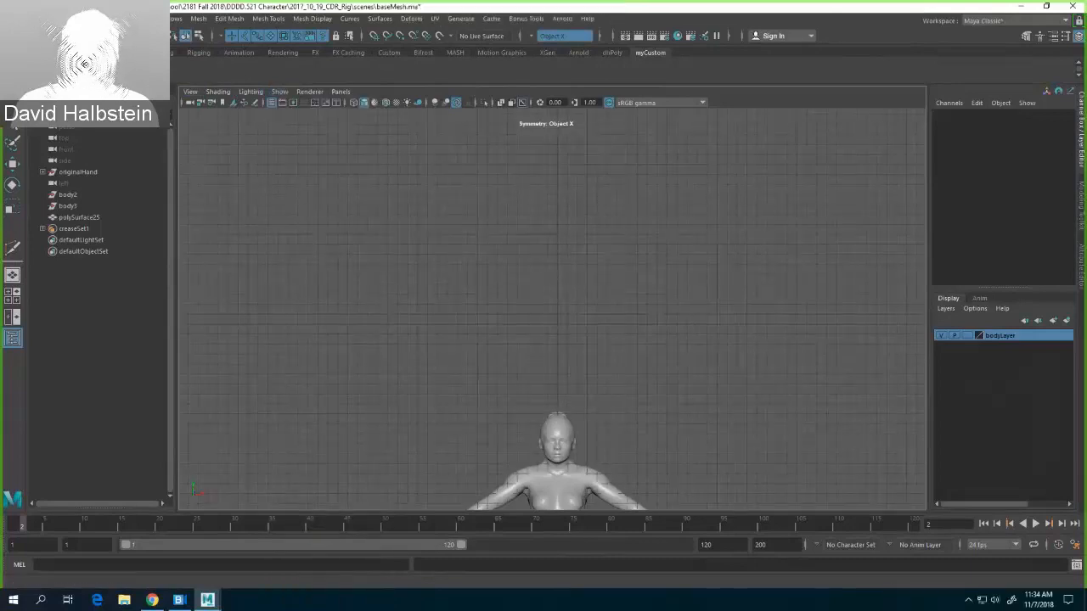
# Step: Create a zigzag chain of five joints above the character's head using Create Joints from the Rigging menu set
pyautogui.press('F3')
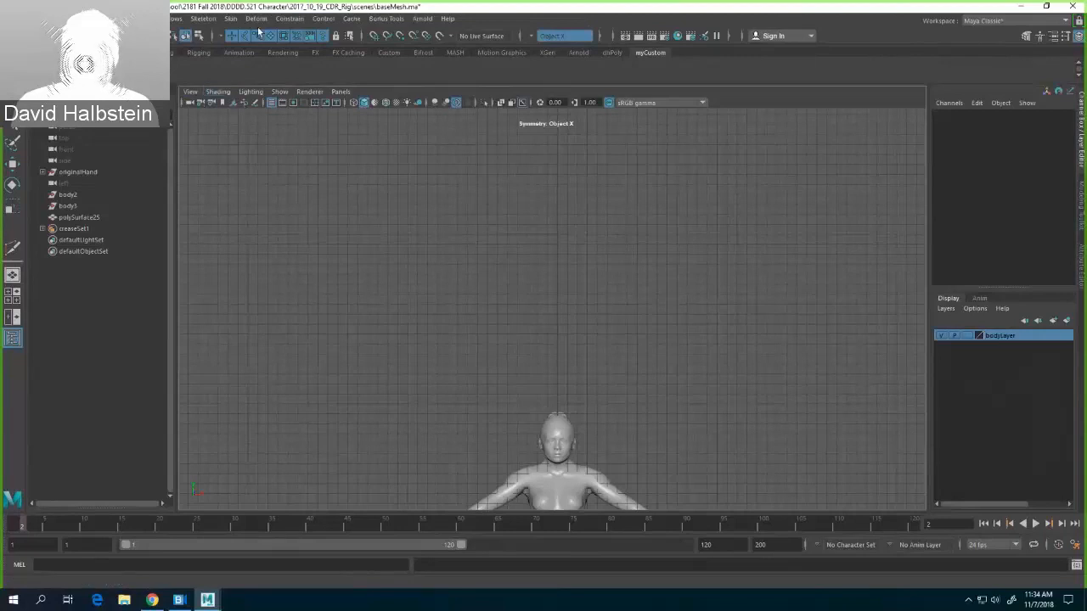
pyautogui.click(203, 19)
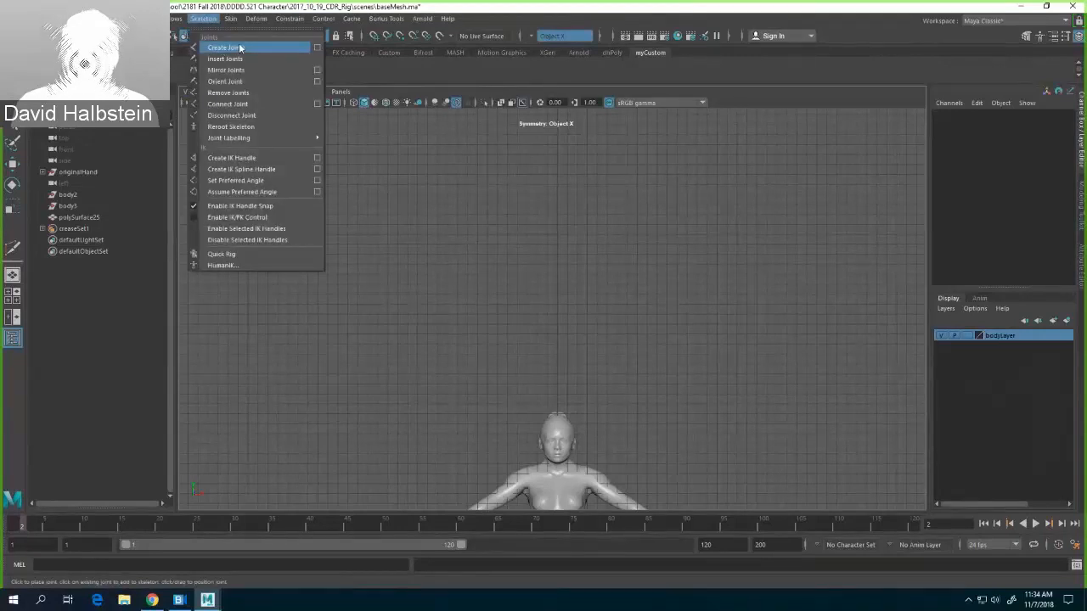
pyautogui.click(241, 48)
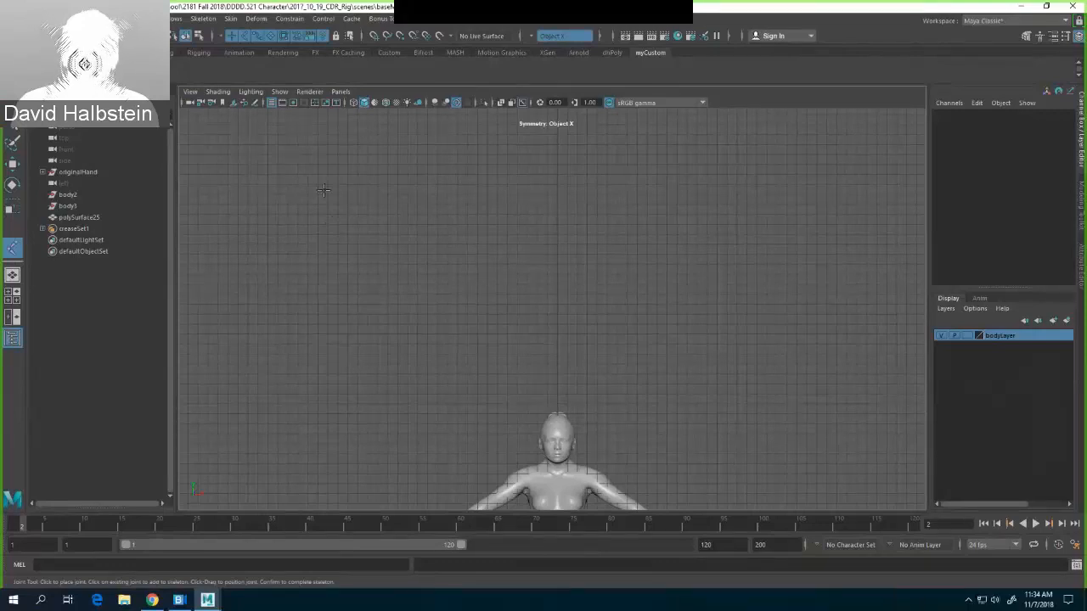
pyautogui.click(302, 238)
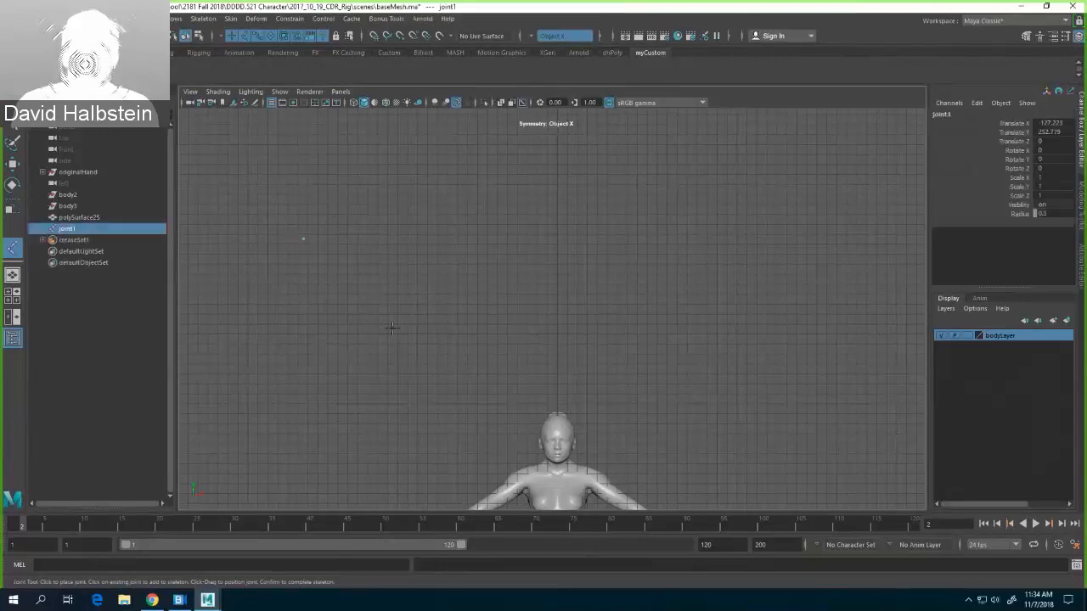
pyautogui.moveTo(364, 210); pyautogui.dragTo(372, 202)
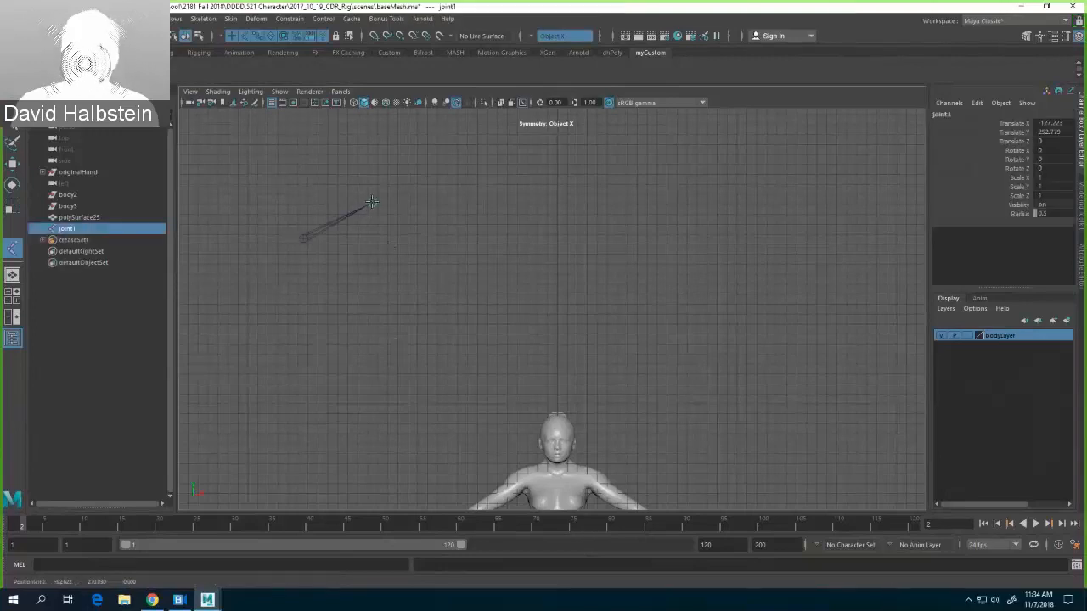
pyautogui.click(460, 246)
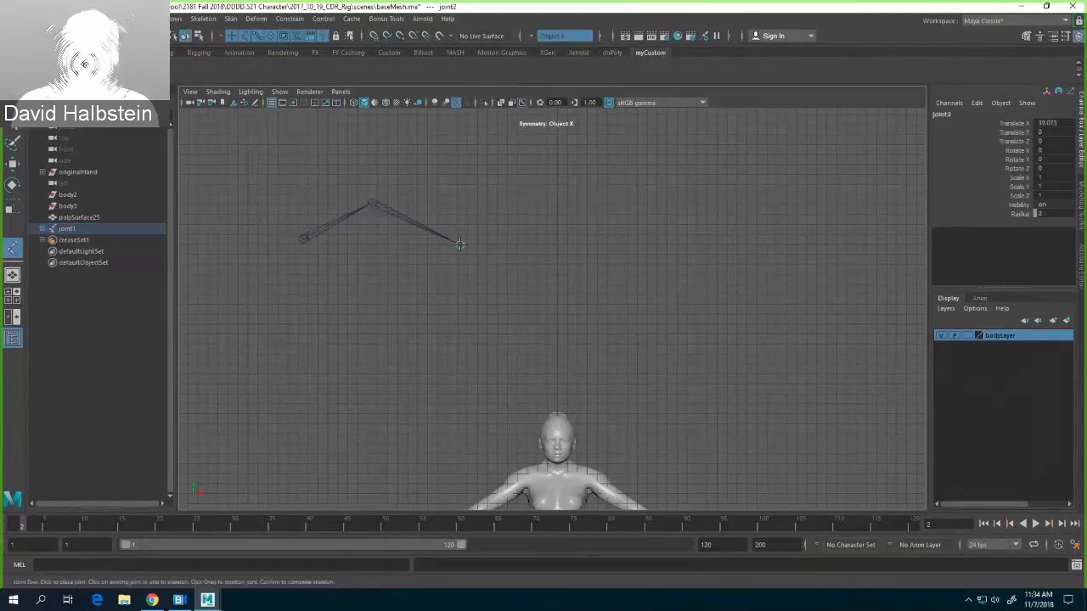
pyautogui.click(580, 215)
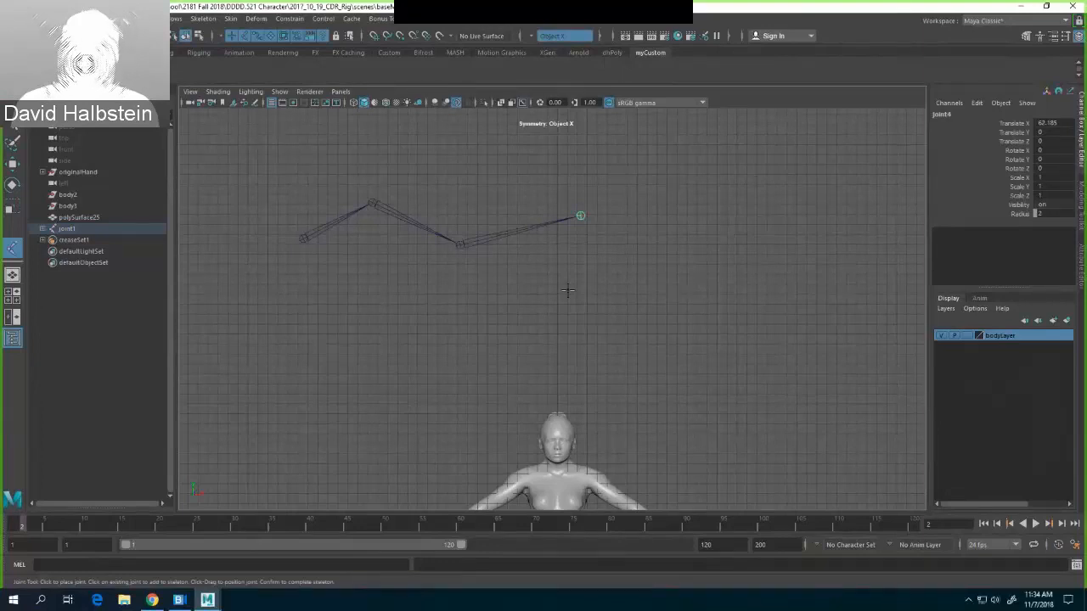
pyautogui.click(651, 297)
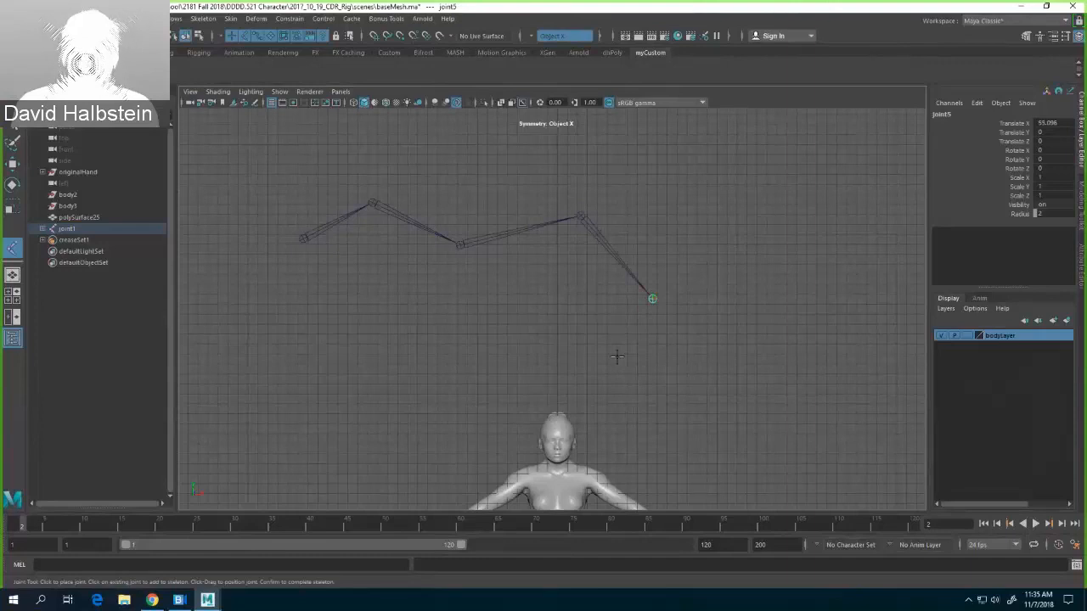
# Step: Try branching a new joint off the chain's fourth joint, and undo it
pyautogui.press('Return')
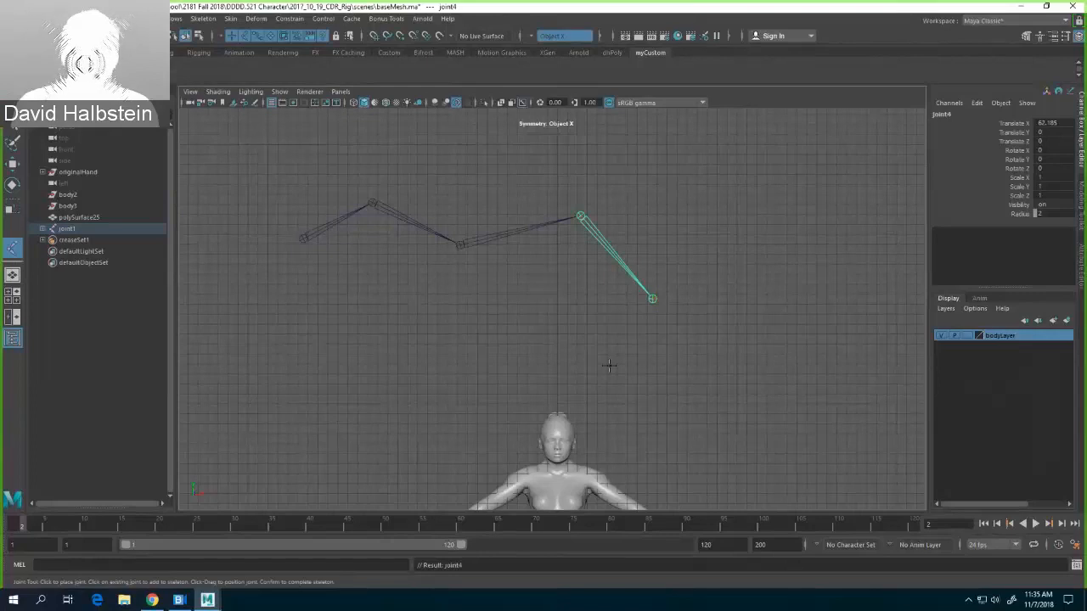
pyautogui.click(718, 296)
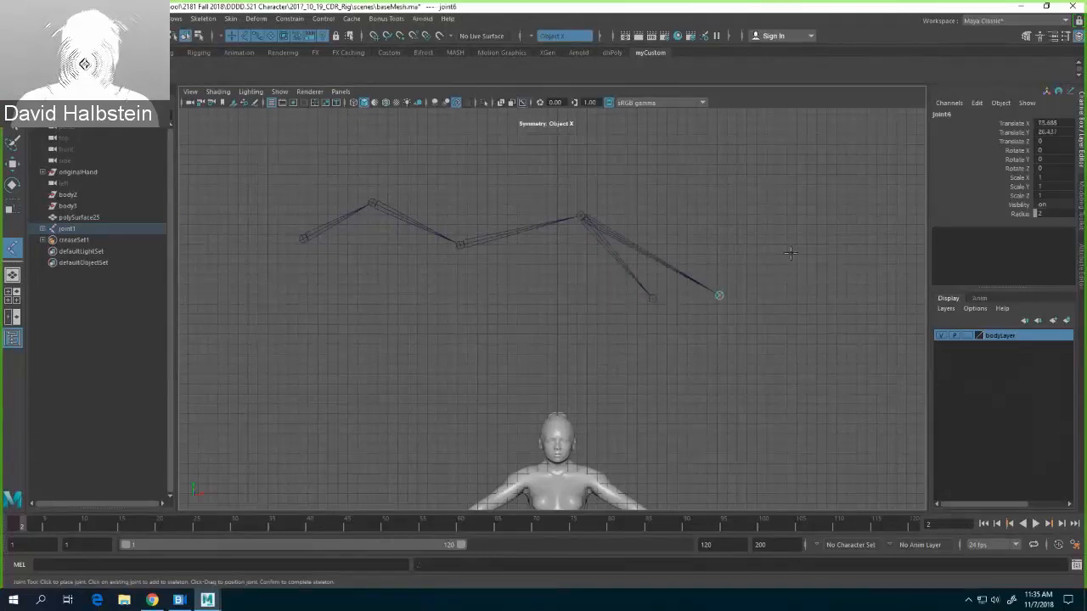
pyautogui.hotkey('ctrl', 'z')
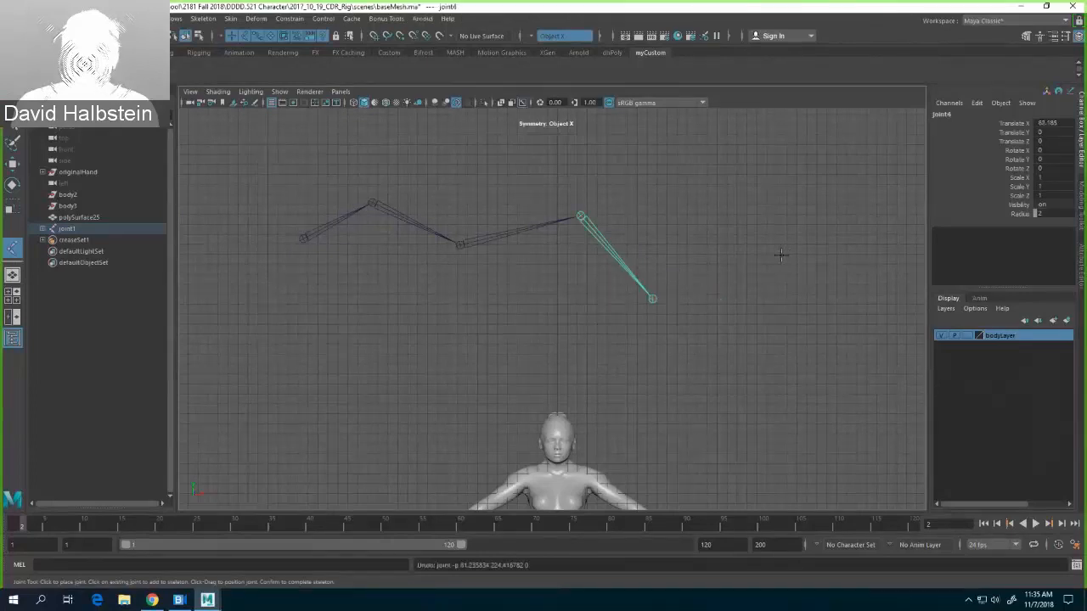
# Step: Extend the chain from its fifth joint with two more joints, and walk the selection up to the root joint
pyautogui.click(735, 310)
pyautogui.click(809, 248)
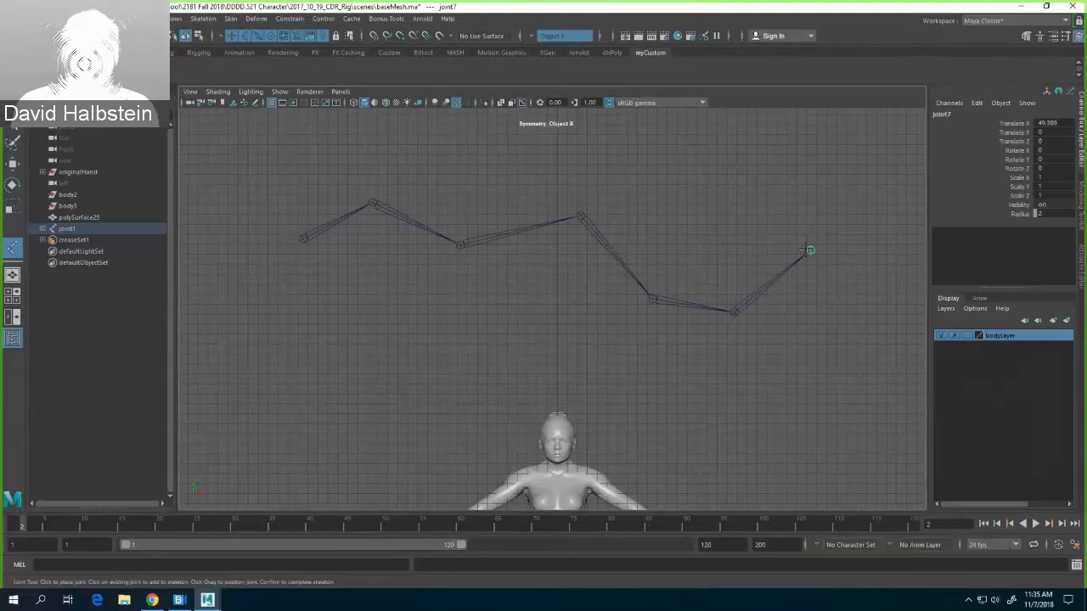
pyautogui.press('Up')
pyautogui.press('Up')
pyautogui.press('Up')
pyautogui.press('Up')
pyautogui.press('Up')
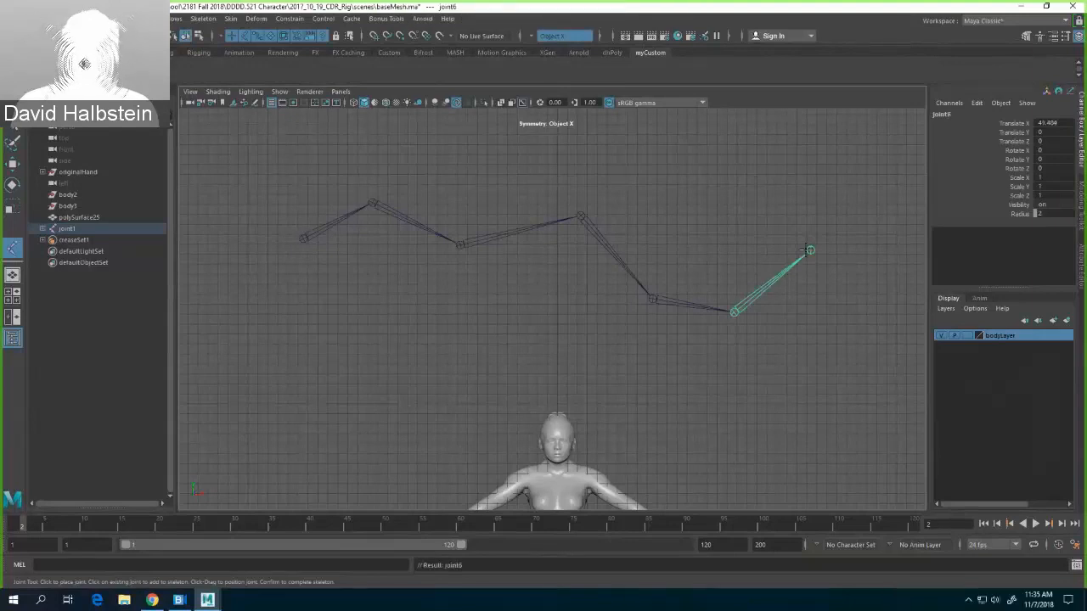
pyautogui.press('Up')
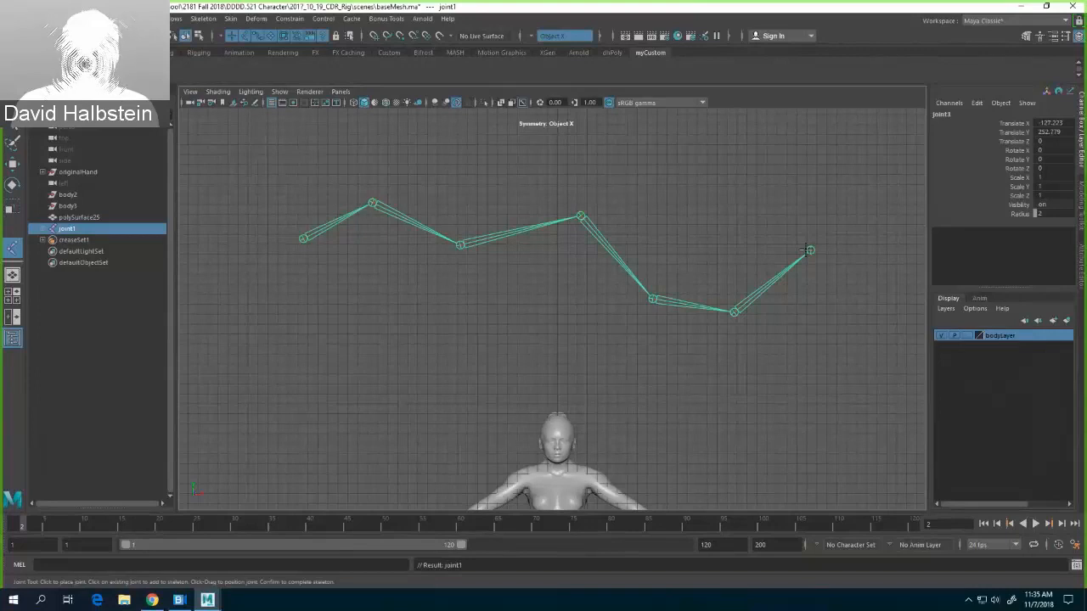
# Step: Branch a second chain of two joints upward from the fourth joint and complete the skeleton
pyautogui.press('Down')
pyautogui.press('Down')
pyautogui.press('Down')
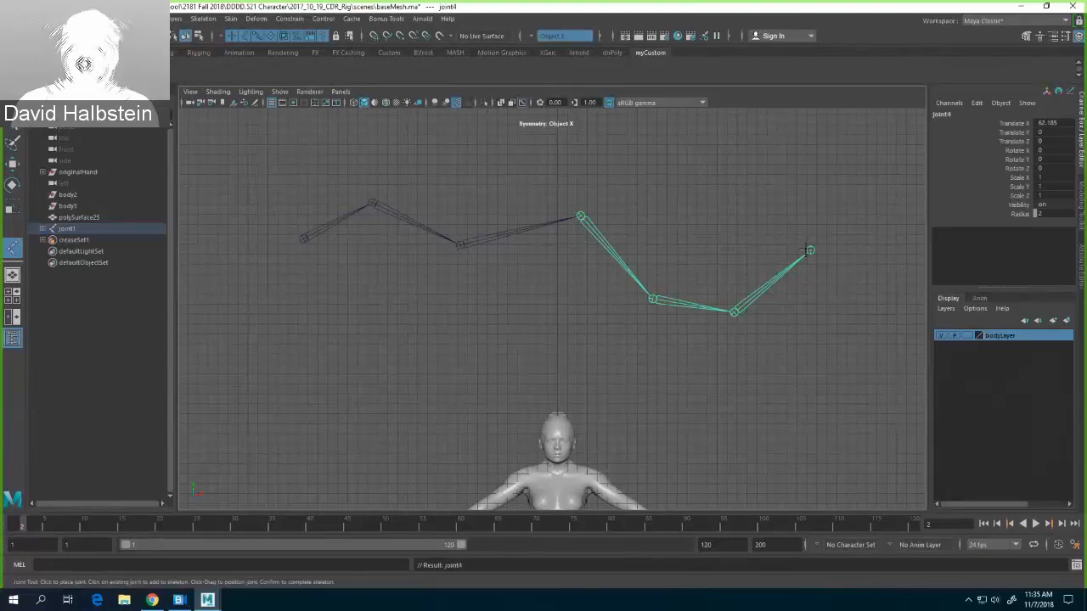
pyautogui.click(660, 174)
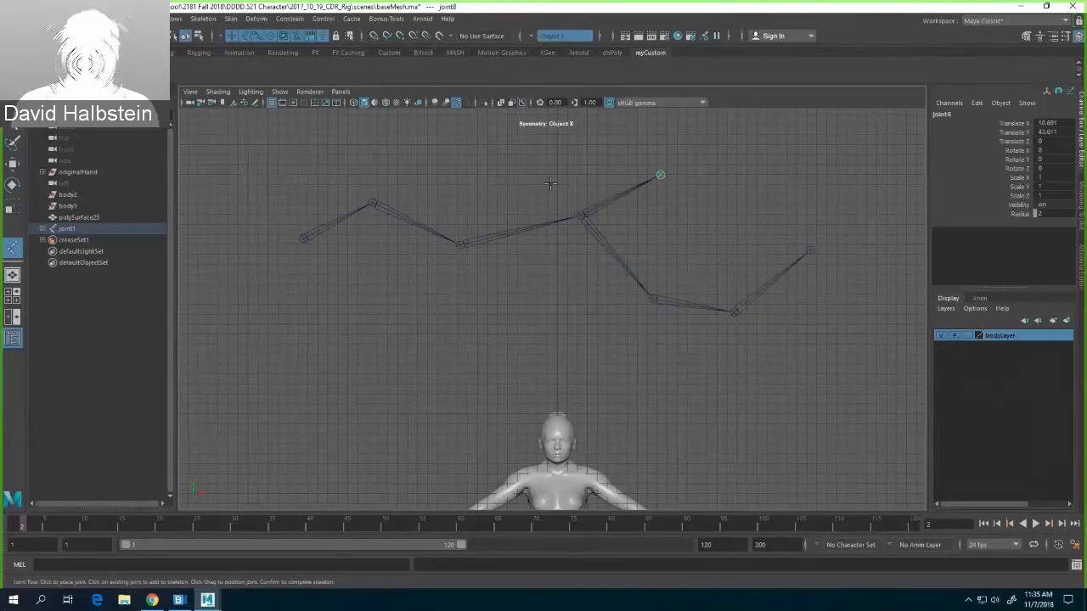
pyautogui.click(721, 197)
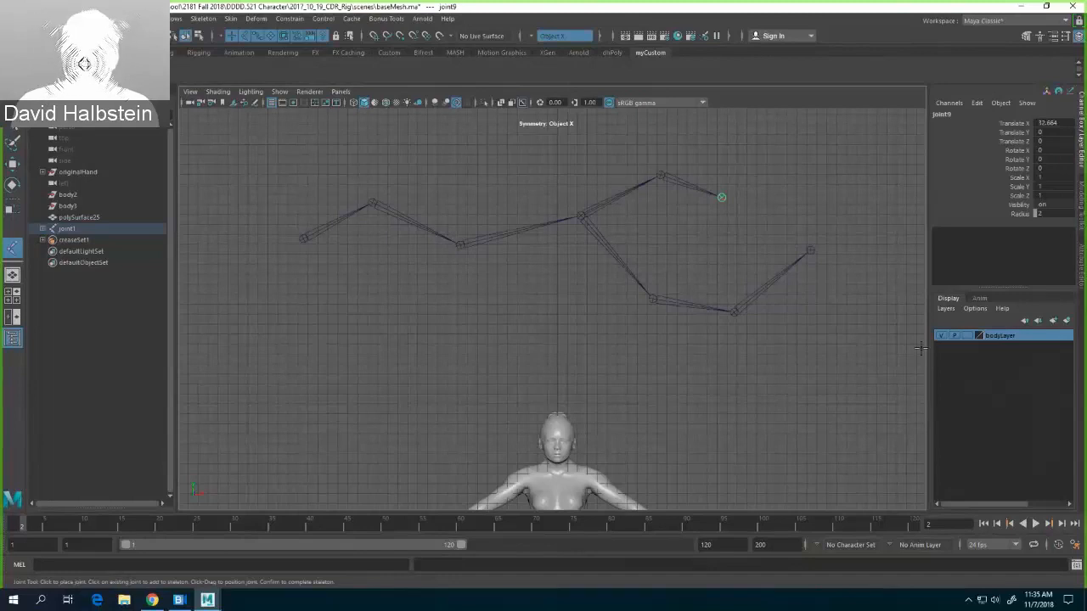
pyautogui.press('Return')
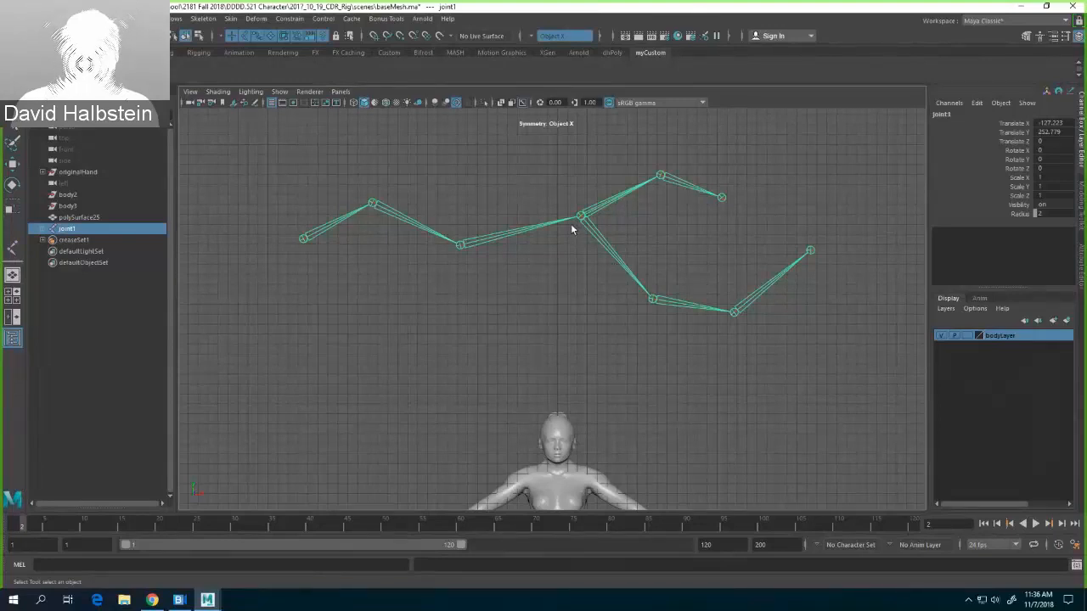
# Step: With the root joint selected, open the Hypergraph Hierarchy in a taller window beside the skeleton and bring its joint nodes into view
pyautogui.moveTo(322, 216); pyautogui.dragTo(332, 250)
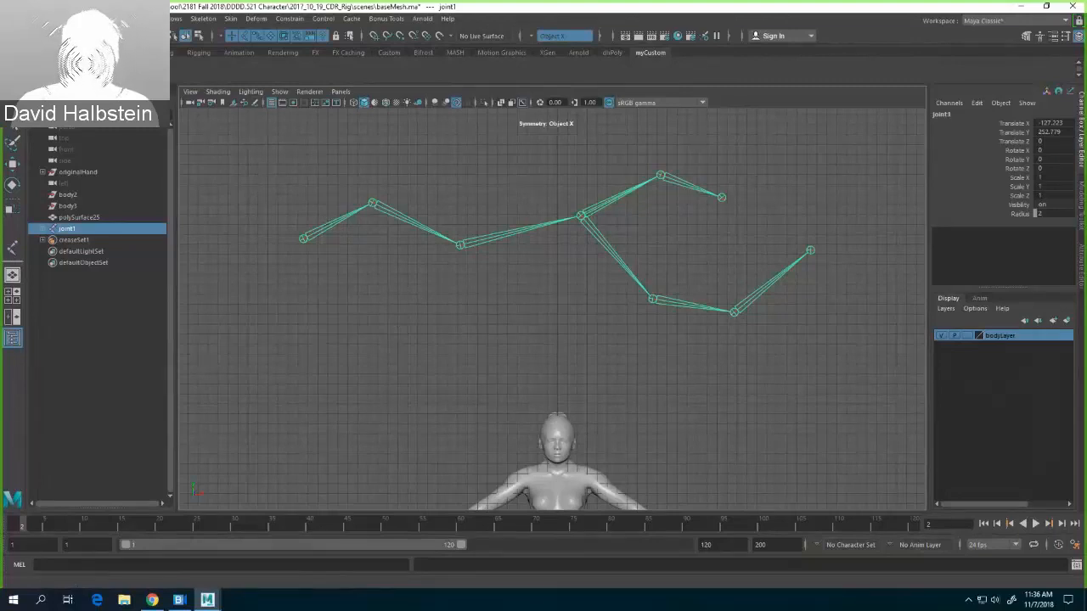
pyautogui.click(174, 20)
pyautogui.moveTo(220, 62)
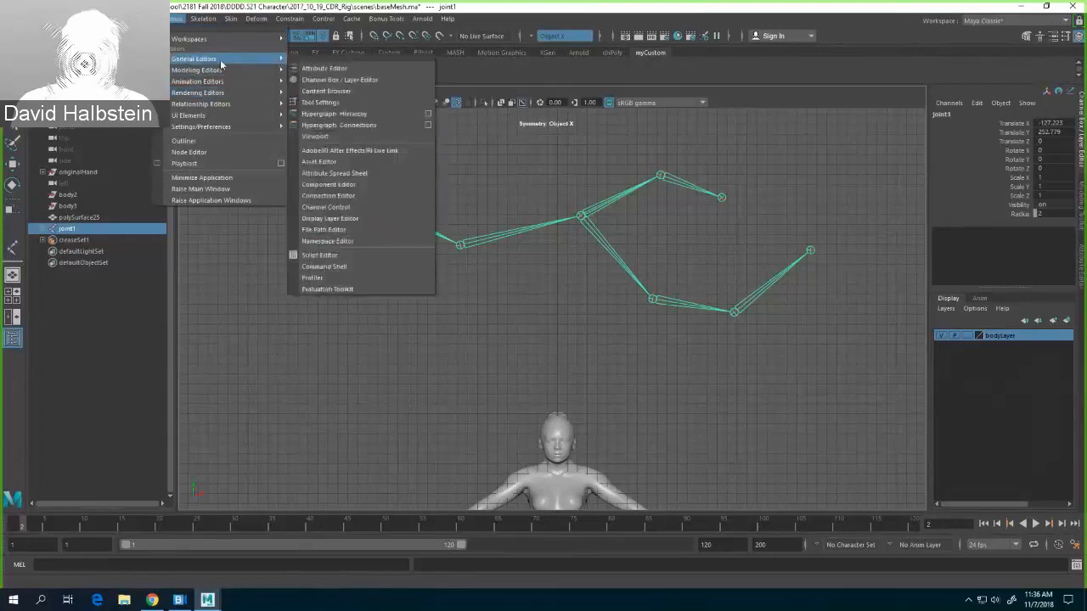
pyautogui.click(366, 115)
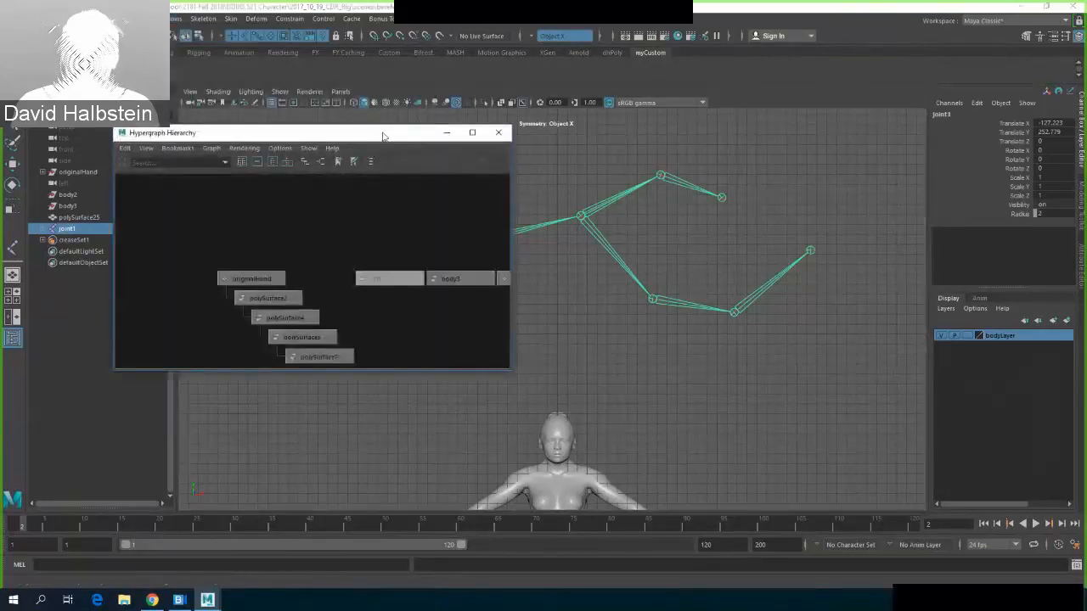
pyautogui.moveTo(381, 134); pyautogui.dragTo(922, 58)
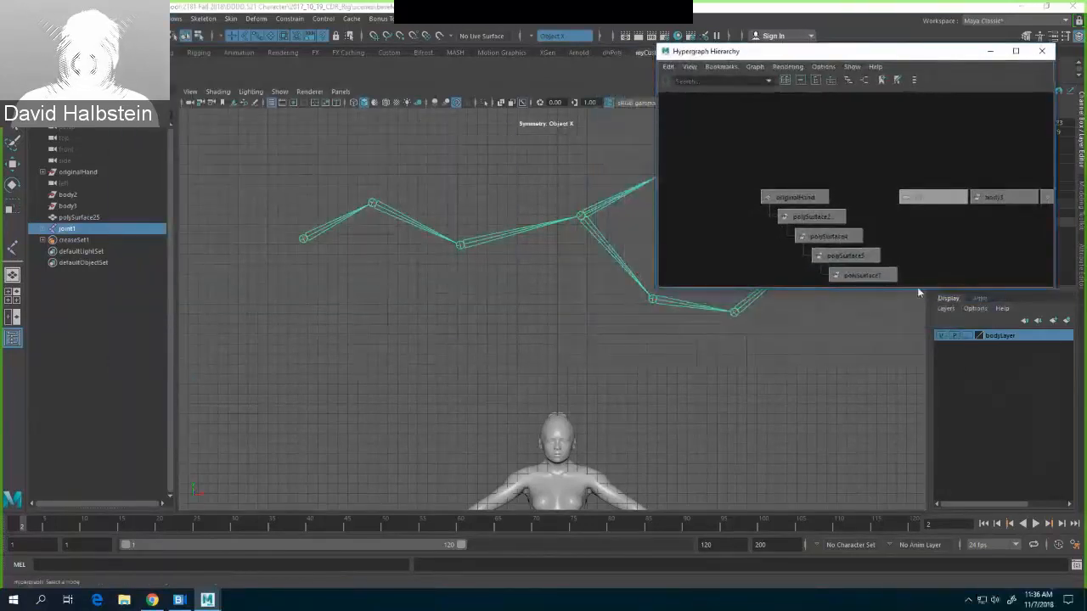
pyautogui.moveTo(918, 287); pyautogui.dragTo(918, 456)
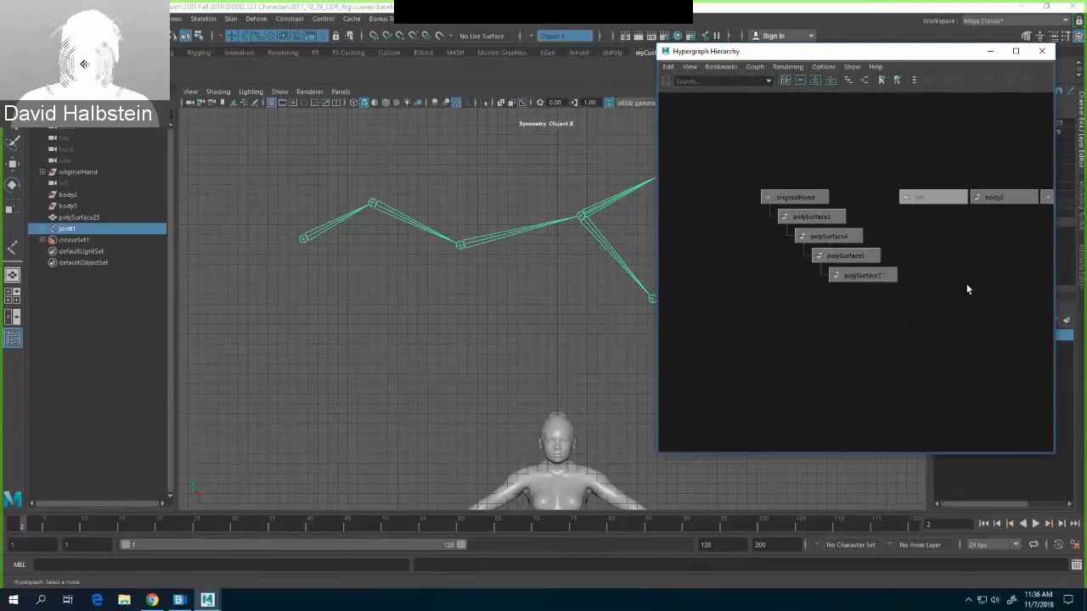
pyautogui.keyDown('alt'); pyautogui.moveTo(964, 284); pyautogui.dragTo(626, 284, button='middle'); pyautogui.keyUp('alt')
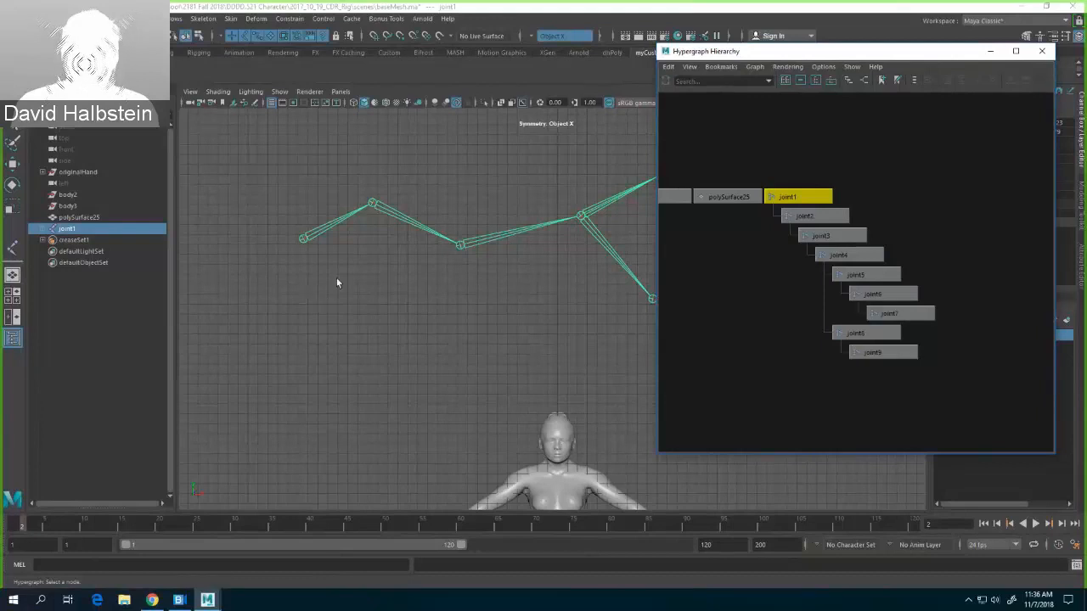
# Step: Rotate the root joint slightly downward, walk the selection down to the third joint, and rotate that joint slightly downward
pyautogui.press('e')
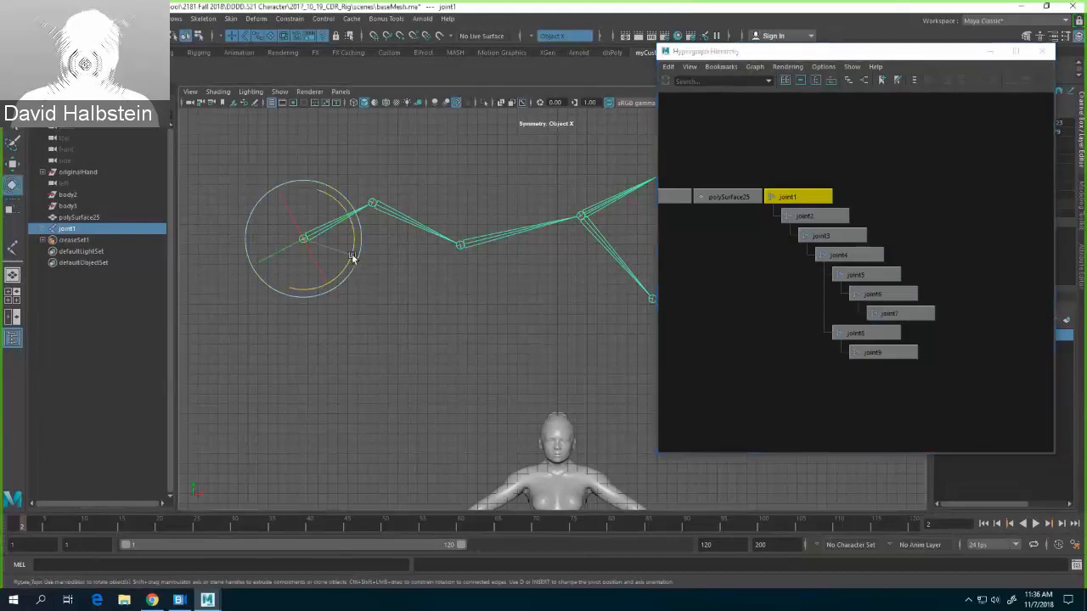
pyautogui.moveTo(355, 258)
pyautogui.mouseDown()
pyautogui.moveTo(339, 240)
pyautogui.moveTo(344, 252)
pyautogui.mouseUp()
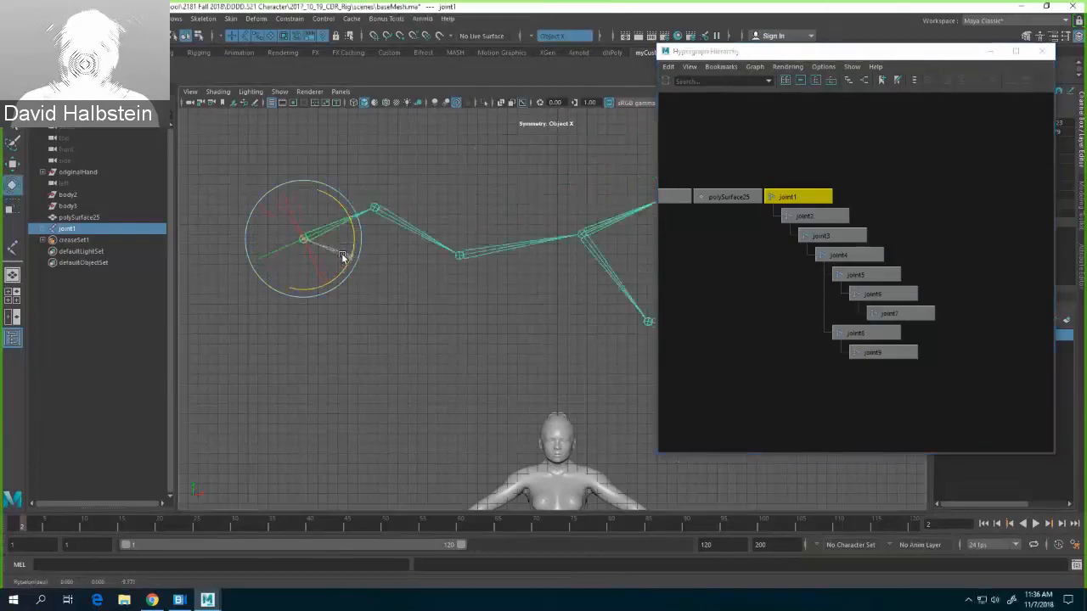
pyautogui.press('Down')
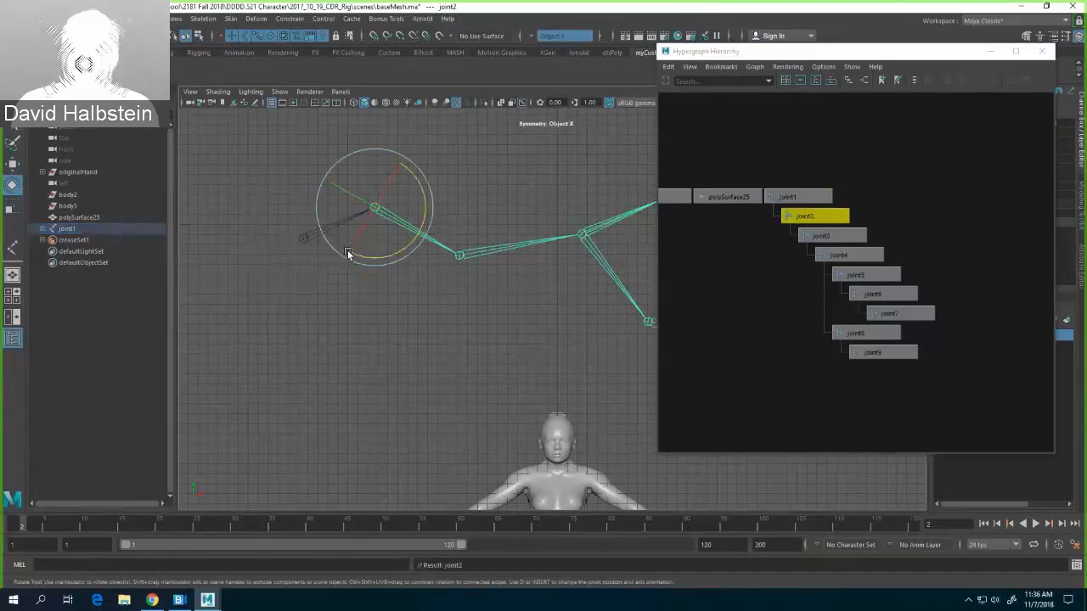
pyautogui.press('Down')
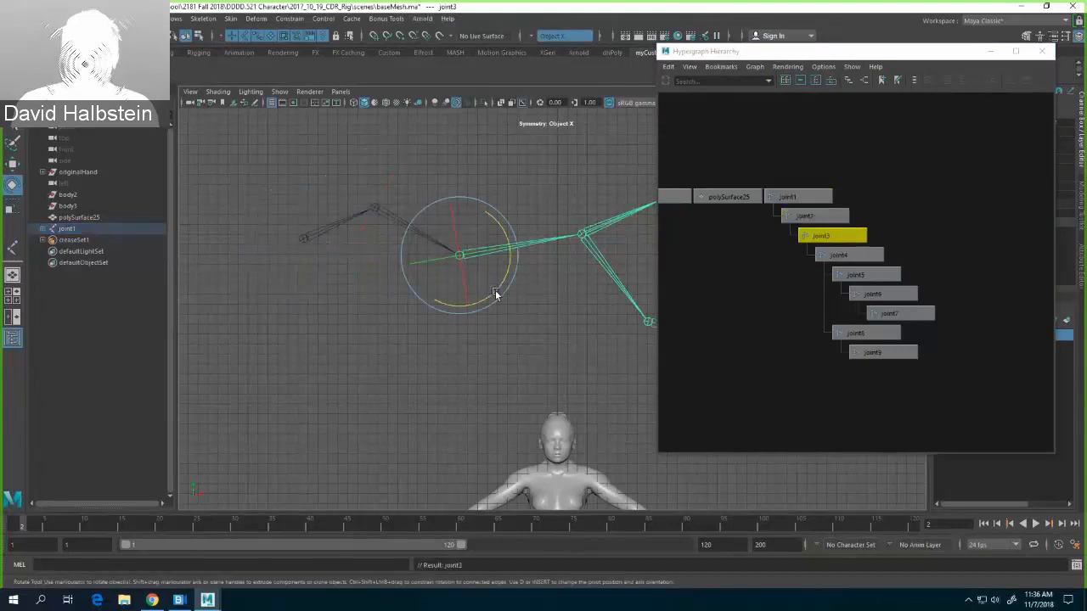
pyautogui.moveTo(495, 294)
pyautogui.mouseDown()
pyautogui.moveTo(495, 282)
pyautogui.moveTo(492, 293)
pyautogui.mouseUp()
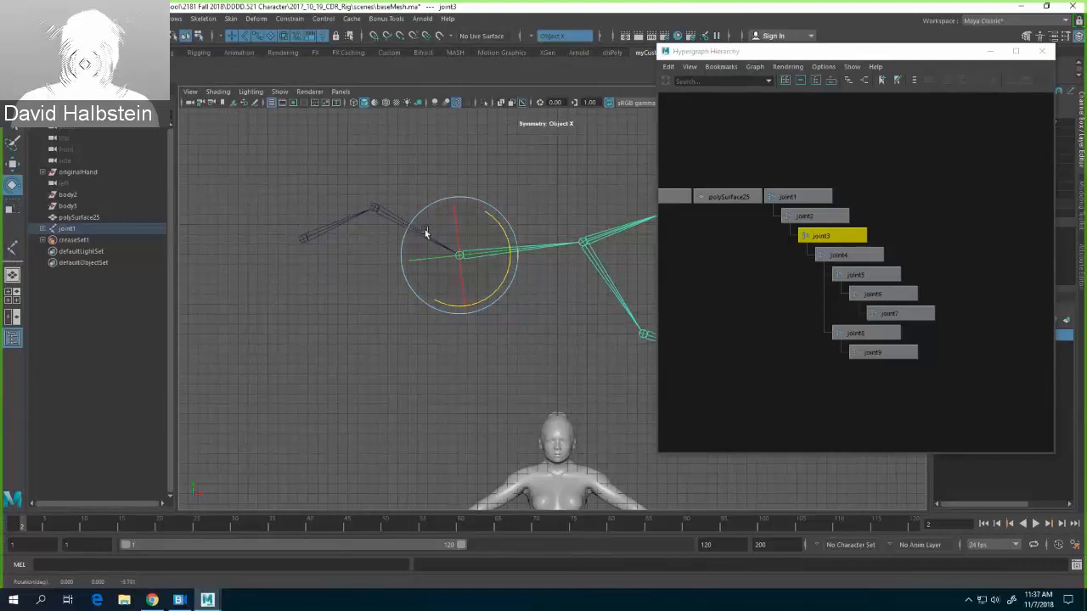
# Step: Select joint4 in the Hypergraph, enlarge its nodes, and alternate the selection between its two child branches, joint5 and joint8
pyautogui.click(820, 252)
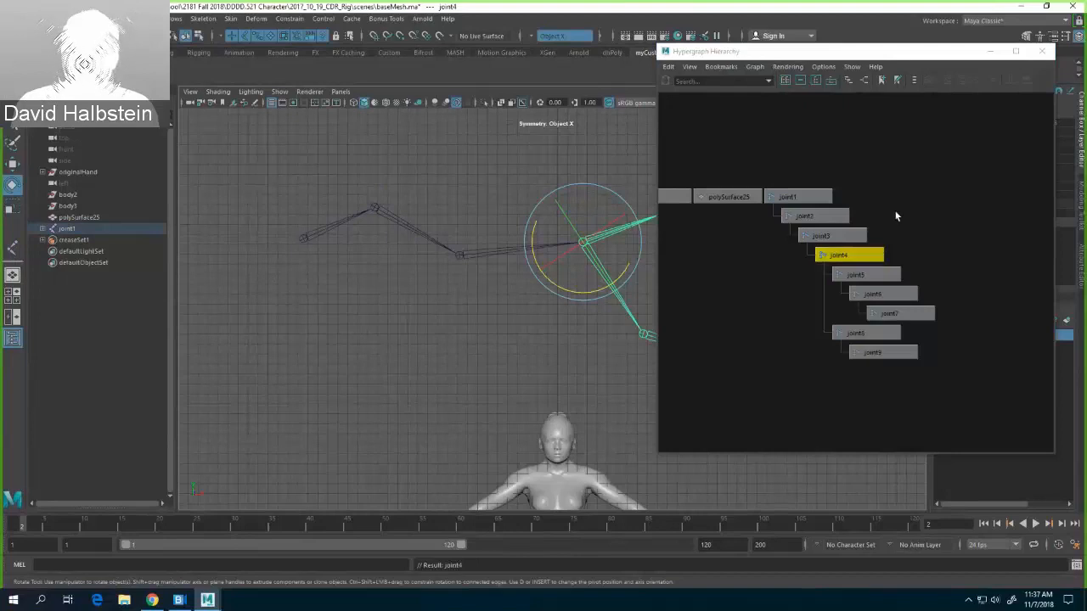
pyautogui.scroll(1, 900, 213)
pyautogui.scroll(2, 897, 206)
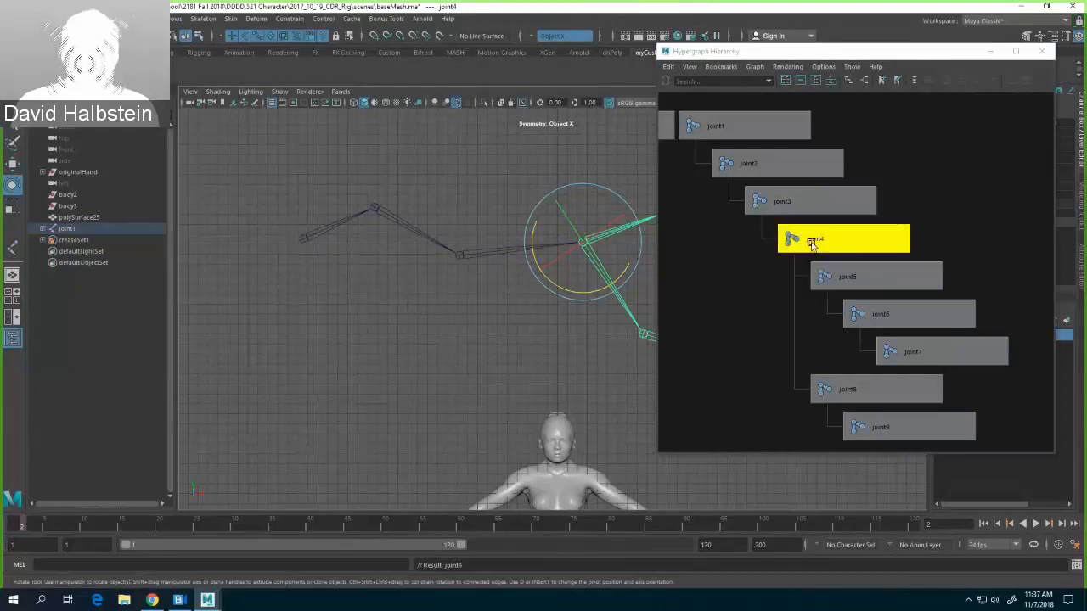
pyautogui.click(846, 276)
pyautogui.click(849, 386)
pyautogui.click(848, 276)
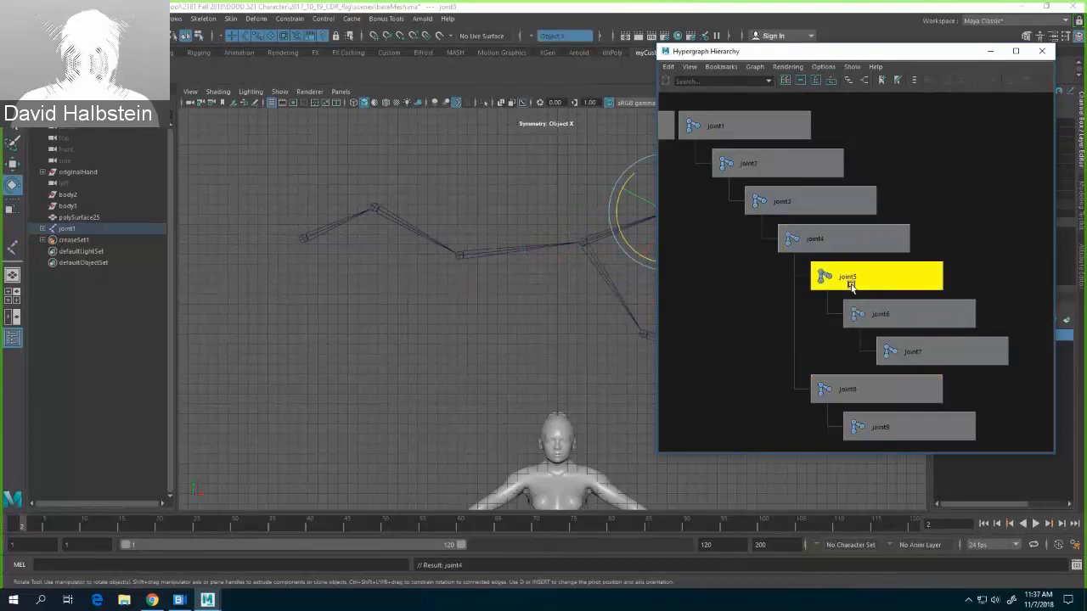
pyautogui.click(850, 388)
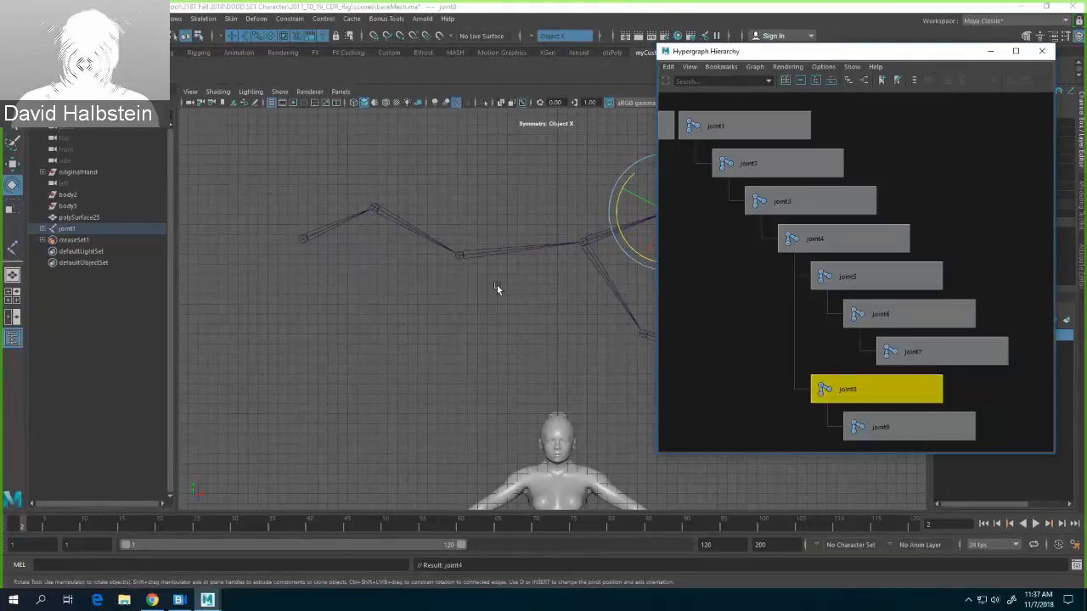
# Step: Bring both skeleton branches into view, select joint5 in the Hypergraph, try rotating its branch, and undo the rotation
pyautogui.keyDown('alt'); pyautogui.moveTo(528, 327); pyautogui.dragTo(267, 327, button='middle'); pyautogui.keyUp('alt')
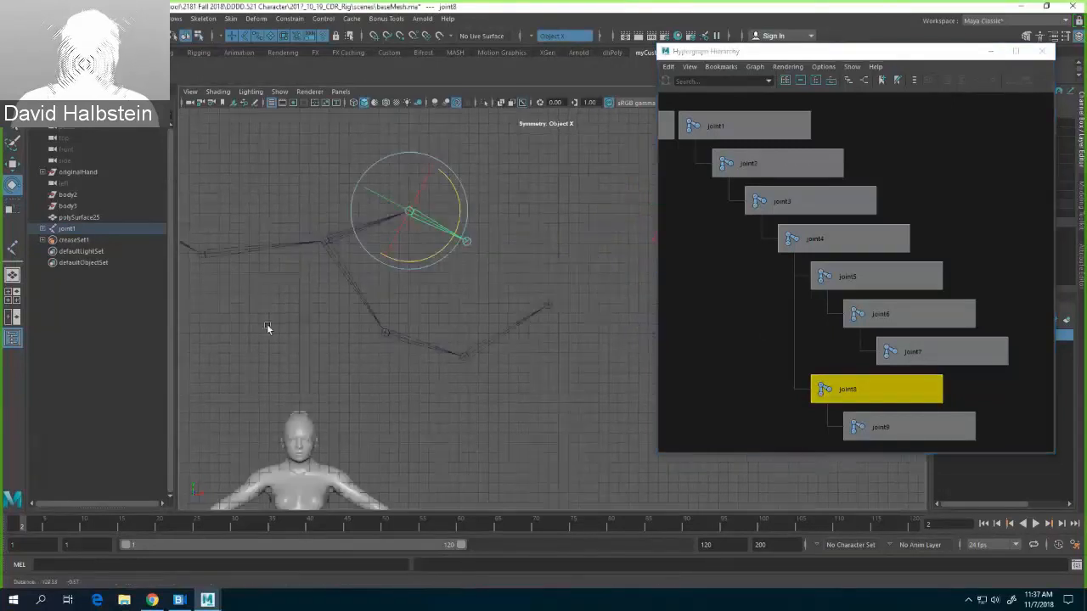
pyautogui.click(861, 272)
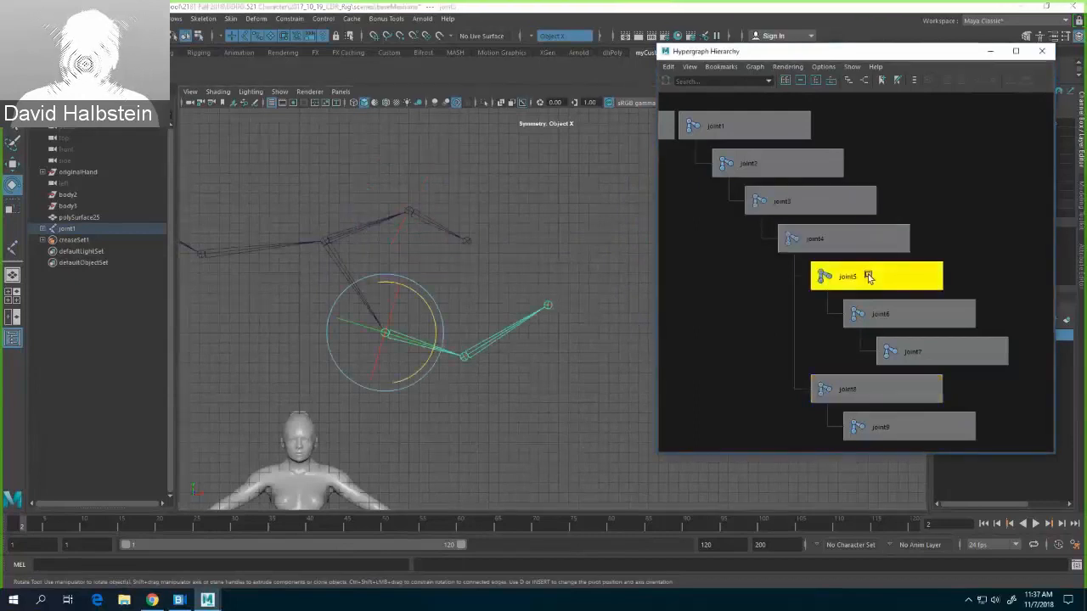
pyautogui.moveTo(436, 321)
pyautogui.mouseDown()
pyautogui.moveTo(431, 364)
pyautogui.moveTo(433, 340)
pyautogui.mouseUp()
pyautogui.hotkey('ctrl', 'z')
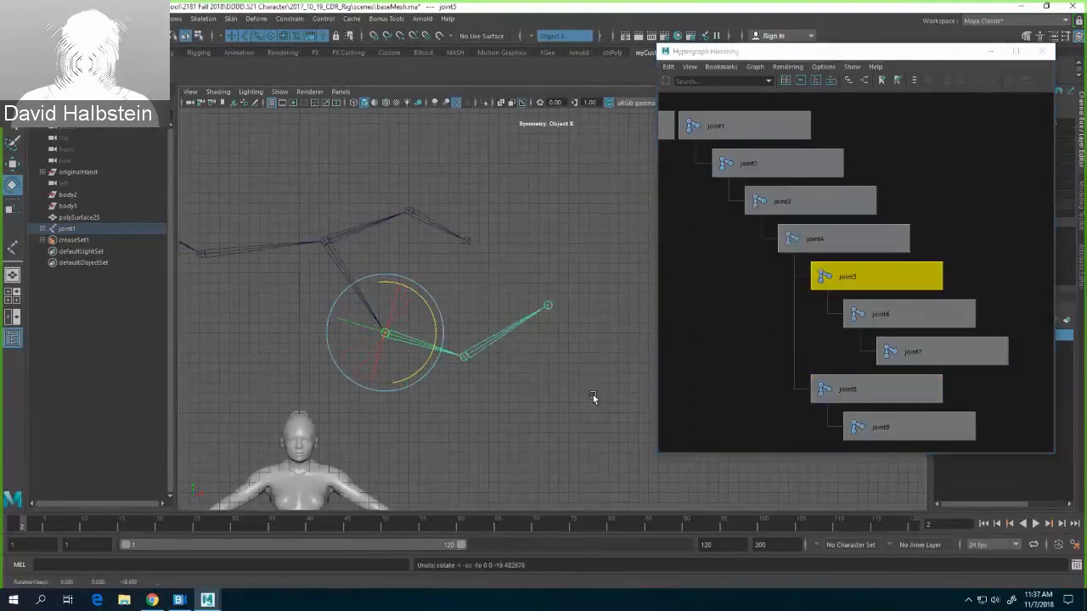
# Step: Select joint8 and its parent joint4 in the Hypergraph, and rotate joint4 slightly so both child branches move together
pyautogui.click(874, 388)
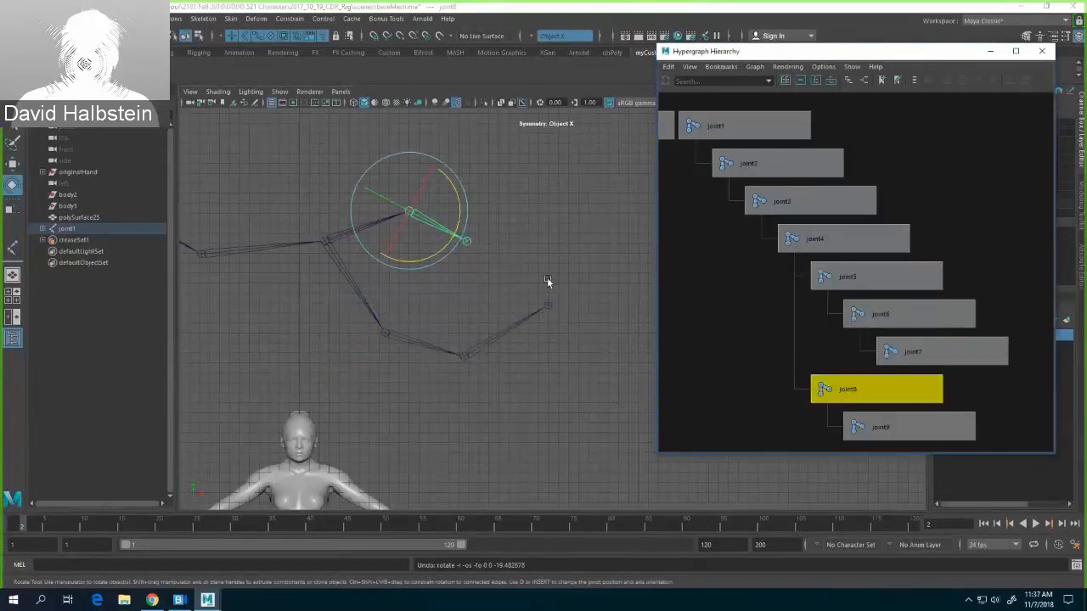
pyautogui.click(852, 240)
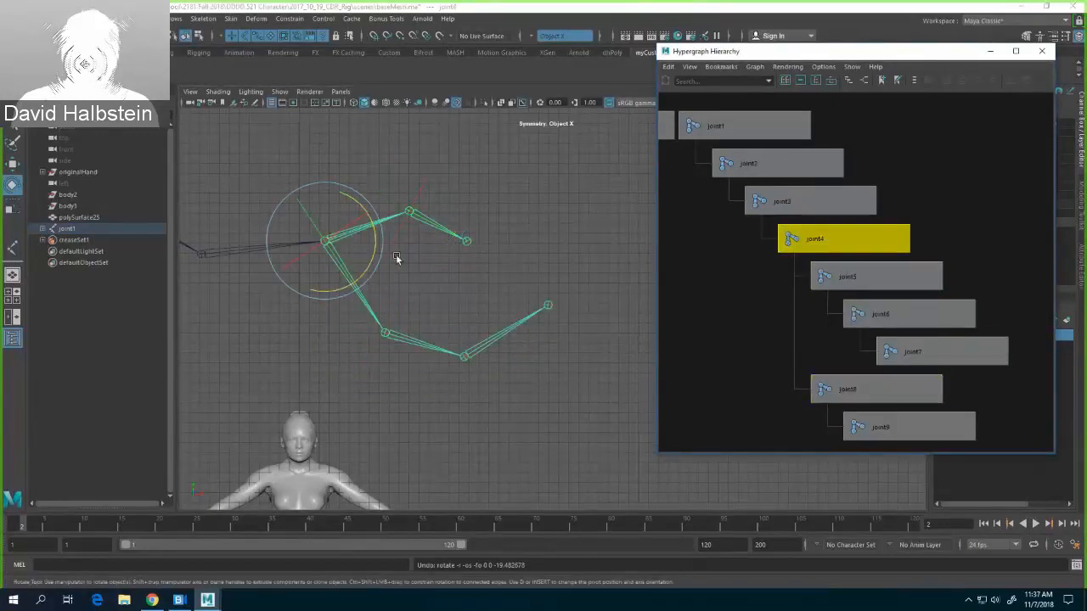
pyautogui.moveTo(370, 258)
pyautogui.mouseDown()
pyautogui.moveTo(376, 272)
pyautogui.moveTo(388, 248)
pyautogui.moveTo(382, 264)
pyautogui.mouseUp()
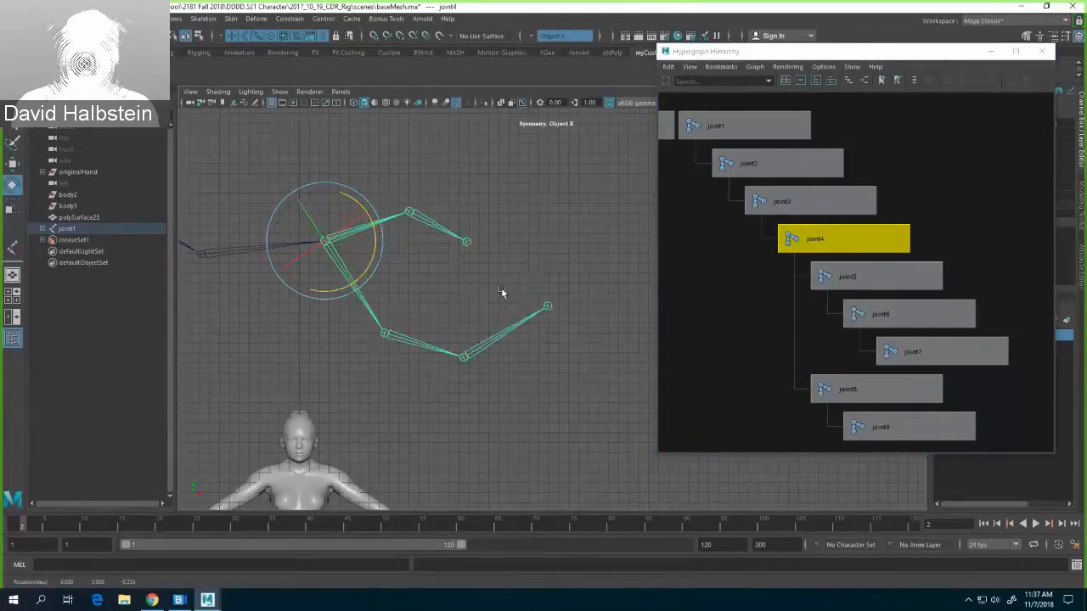
pyautogui.keyDown('alt'); pyautogui.moveTo(501, 287); pyautogui.dragTo(535, 261); pyautogui.keyUp('alt')
pyautogui.keyDown('alt'); pyautogui.moveTo(535, 261); pyautogui.dragTo(600, 262, button='middle'); pyautogui.keyUp('alt')
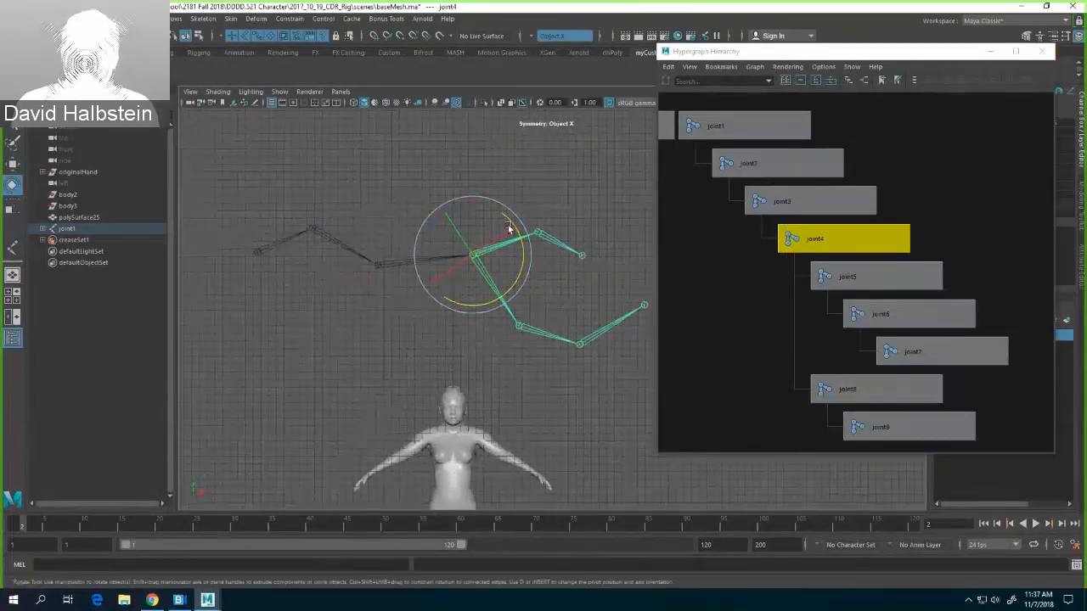
# Step: Select the root joint in the viewport and extend the selection to its entire hierarchy
pyautogui.click(260, 249)
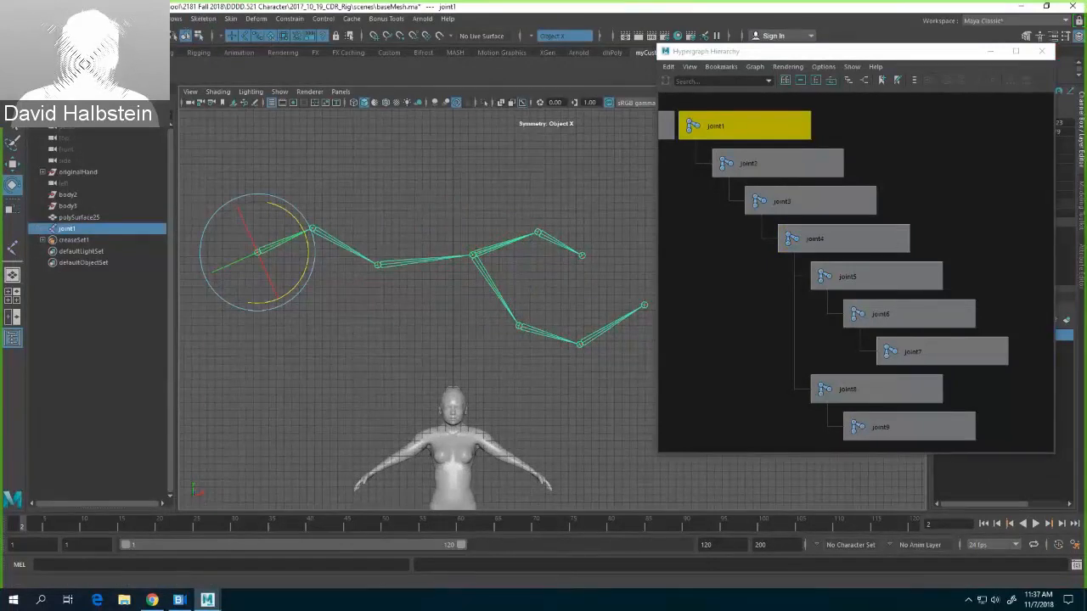
pyautogui.click(82, 19)
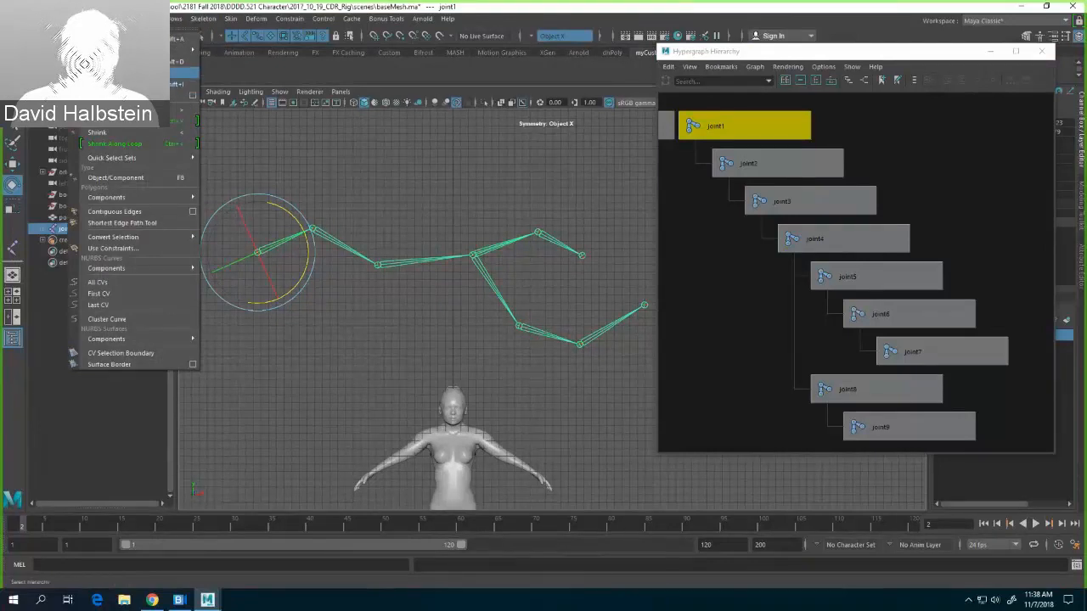
pyautogui.click(128, 82)
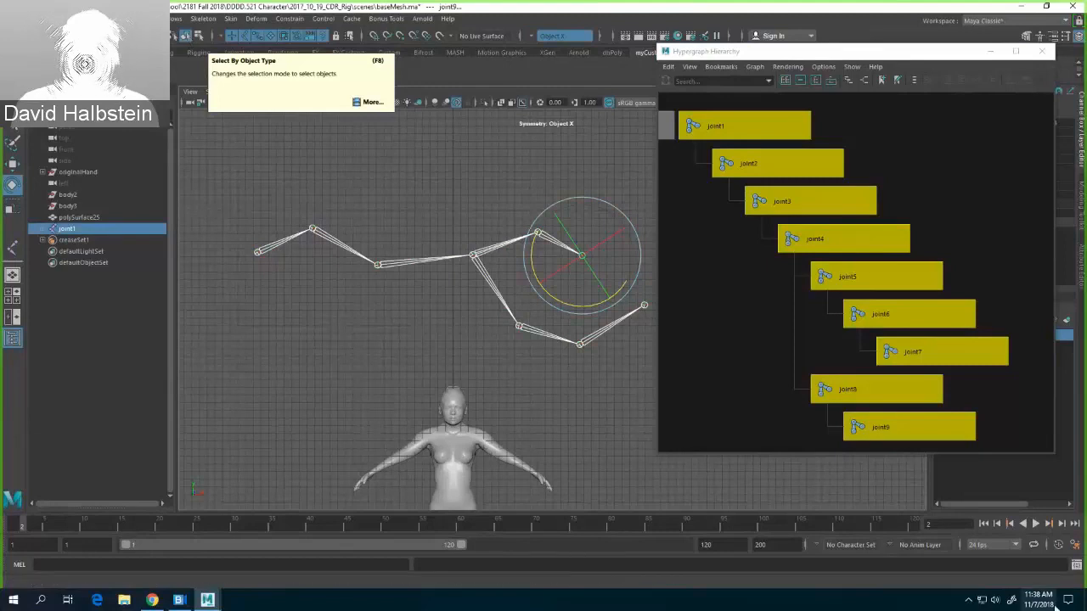
# Step: Open Screen sketch from the Windows Ink Workspace and circle the selection mode icons with a blue pen
pyautogui.click(1013, 601)
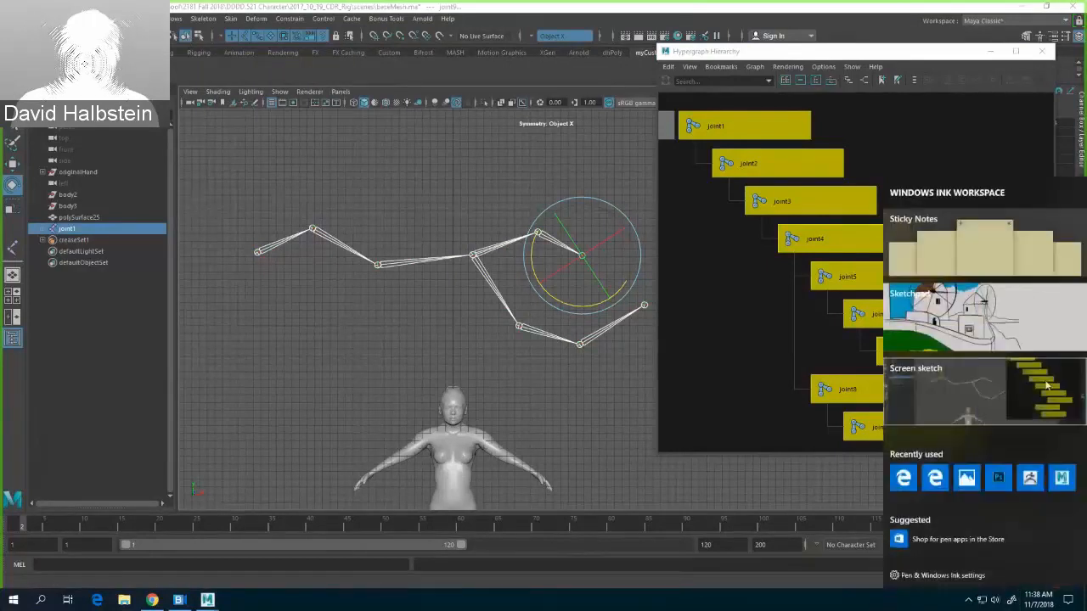
pyautogui.click(1013, 386)
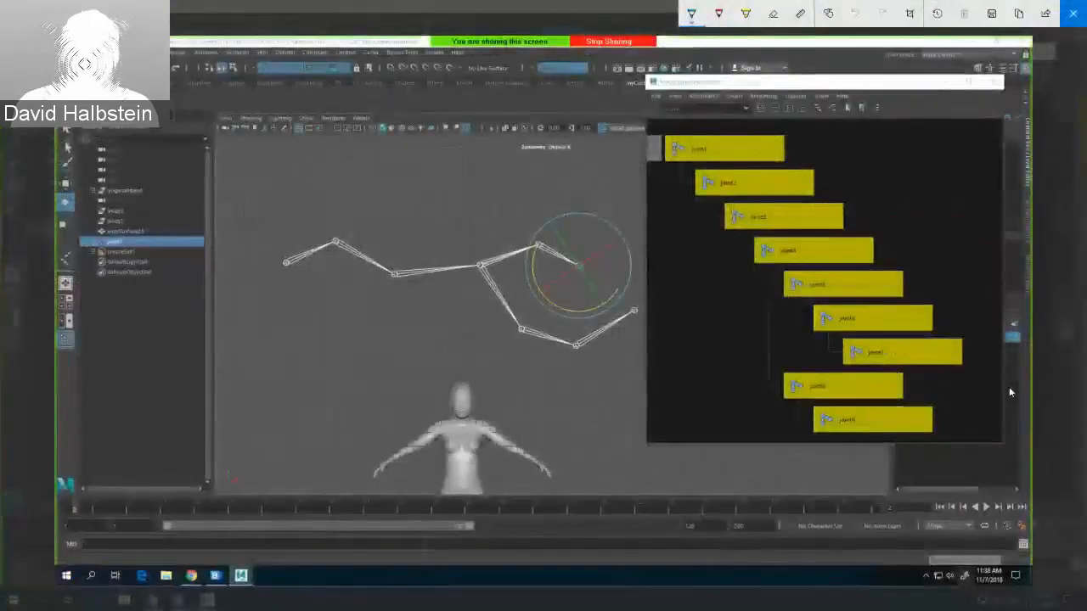
pyautogui.click(691, 12)
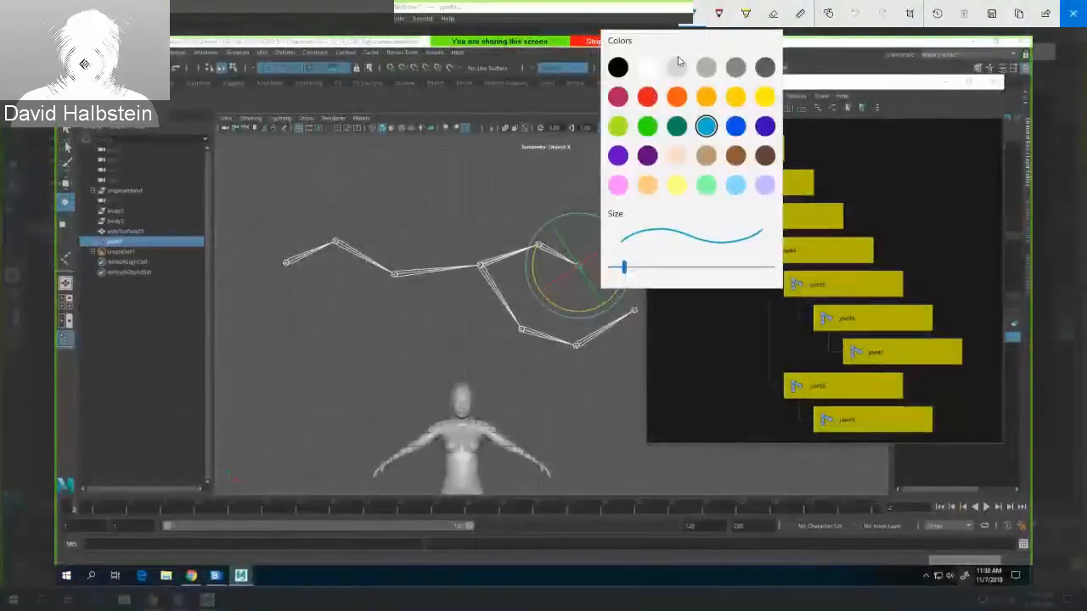
pyautogui.click(736, 128)
pyautogui.moveTo(234, 53)
pyautogui.mouseDown()
pyautogui.moveTo(214, 55)
pyautogui.moveTo(214, 107)
pyautogui.moveTo(242, 60)
pyautogui.mouseUp()
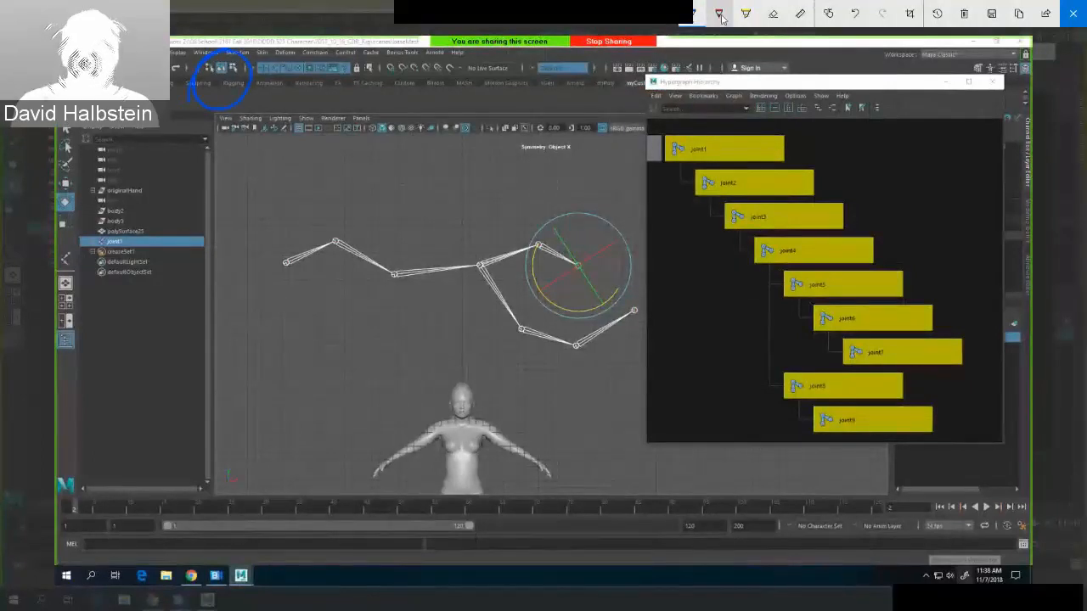
# Step: Circle the selection mode icons and the object selection mask icons with a red pen, and close the sketch to return to Maya
pyautogui.click(691, 12)
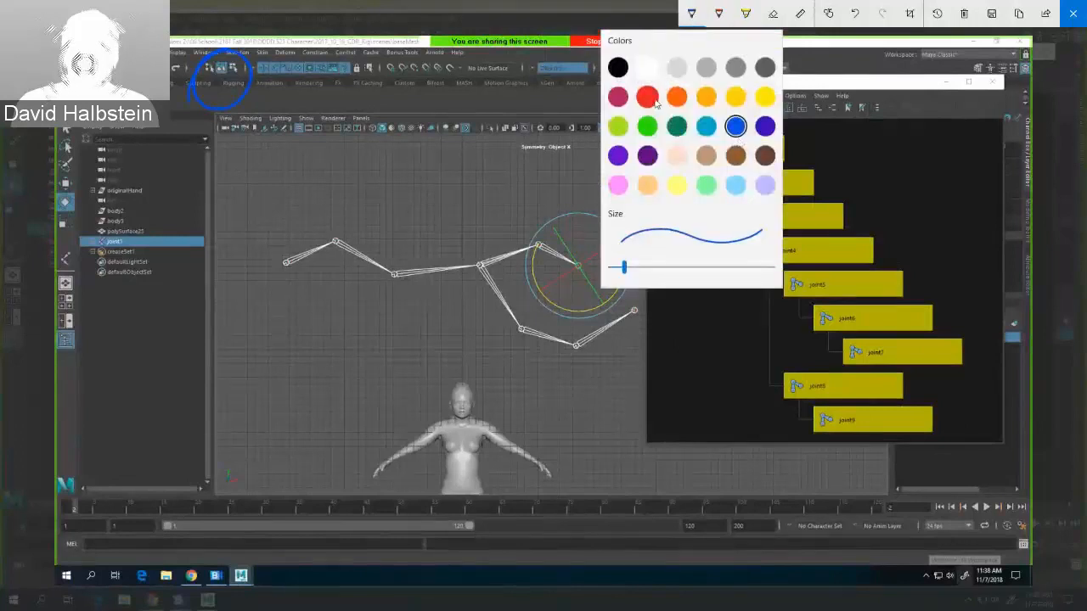
pyautogui.click(361, 113)
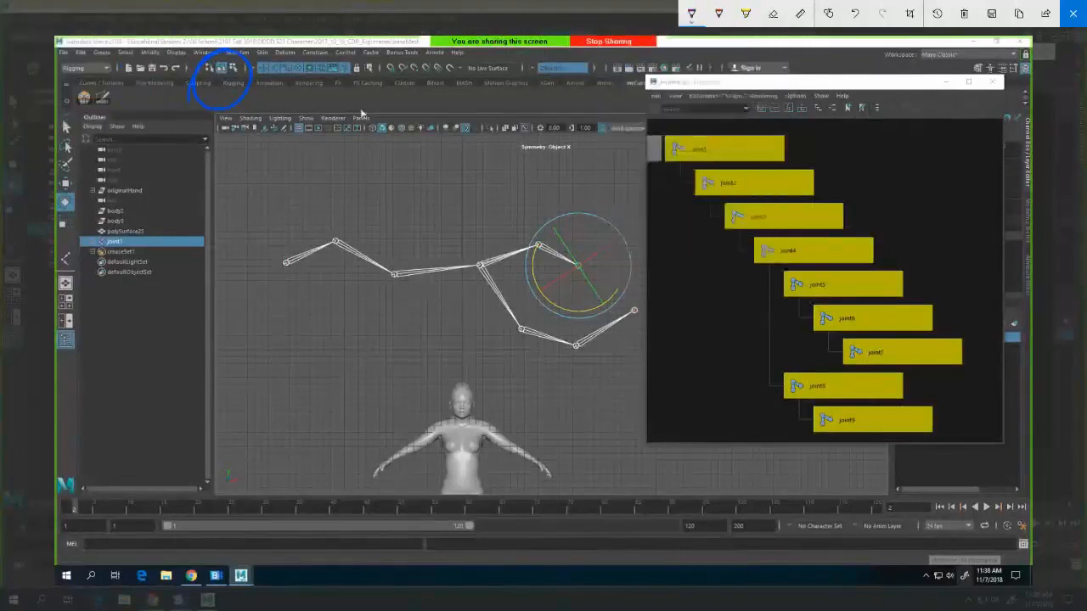
pyautogui.moveTo(203, 60); pyautogui.dragTo(243, 70)
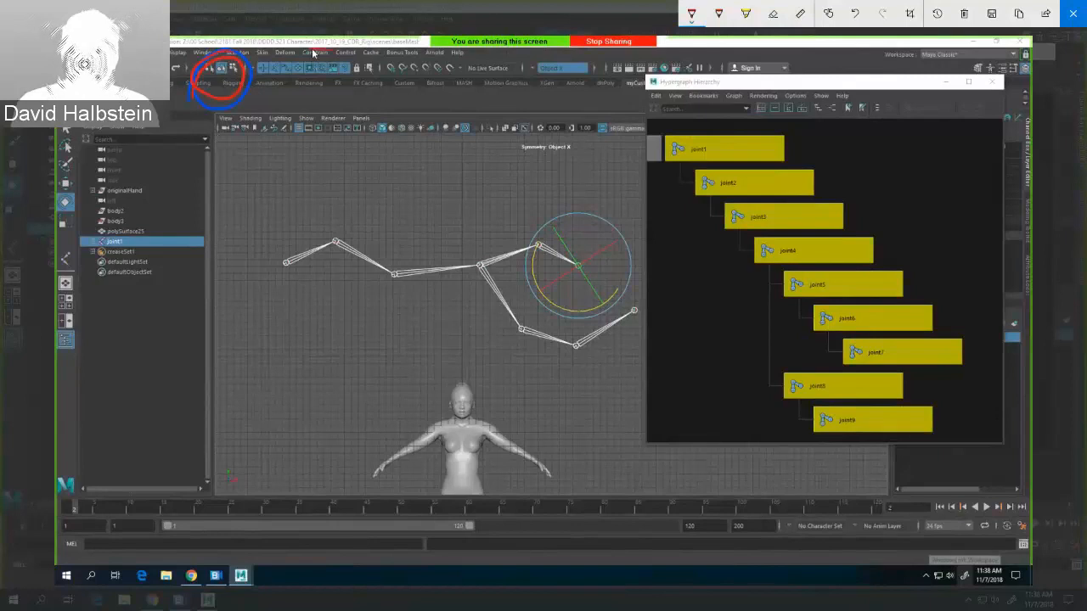
pyautogui.moveTo(313, 56); pyautogui.dragTo(344, 58)
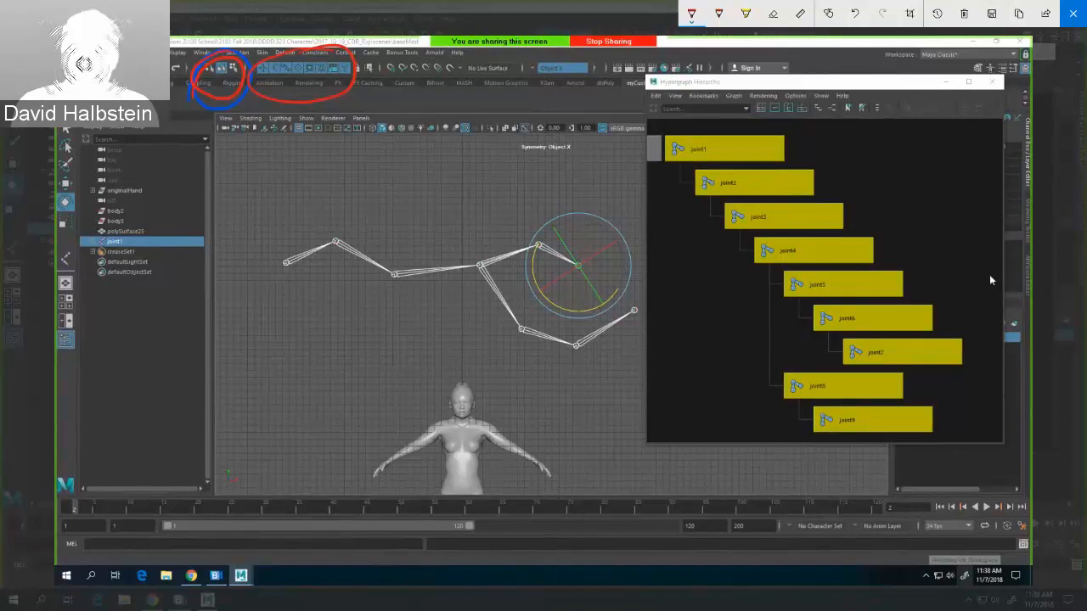
pyautogui.click(1081, 24)
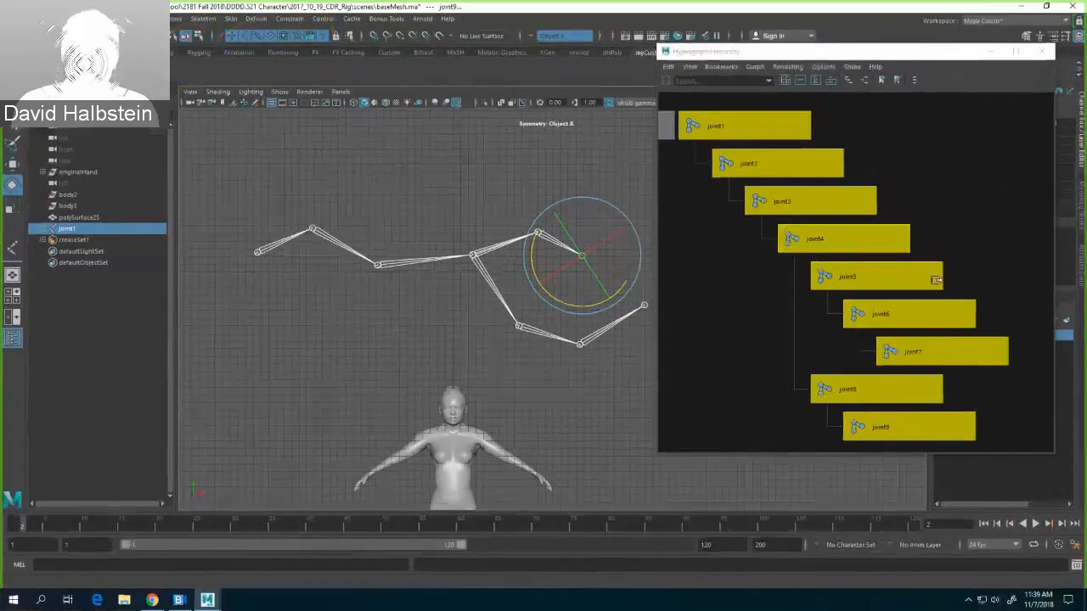
# Step: Clear the joint selection, select the body mesh in the viewport, and deselect it
pyautogui.click(608, 405)
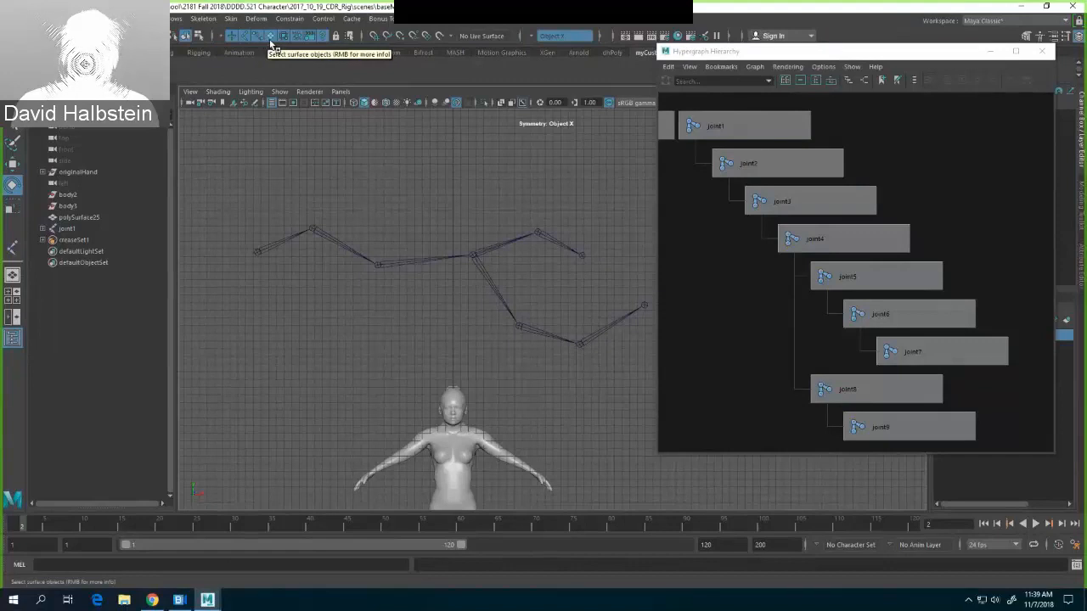
pyautogui.click(301, 255)
pyautogui.click(366, 369)
pyautogui.click(464, 431)
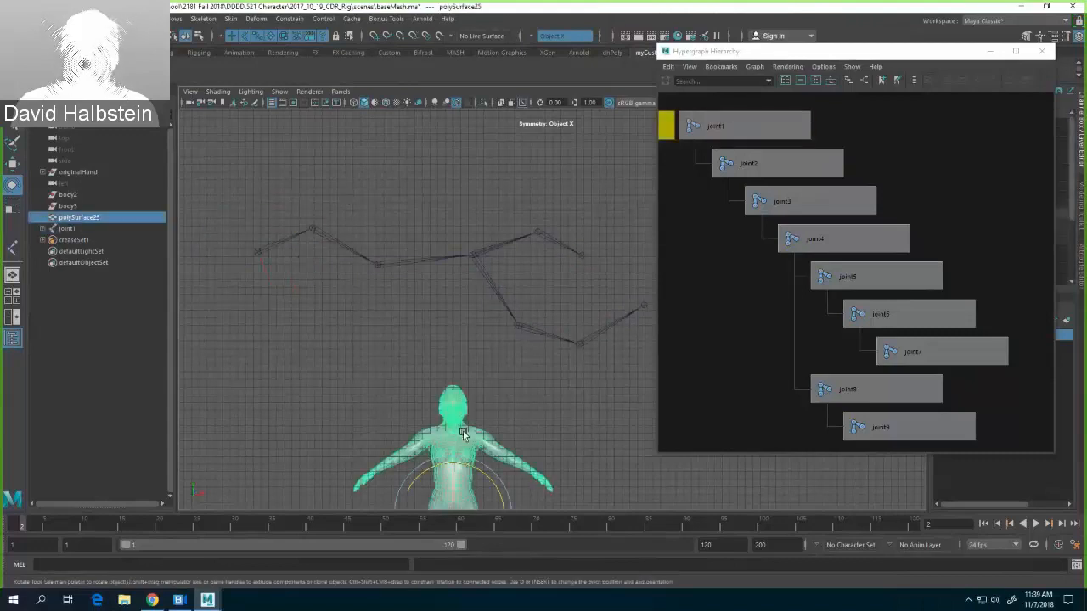
pyautogui.click(398, 352)
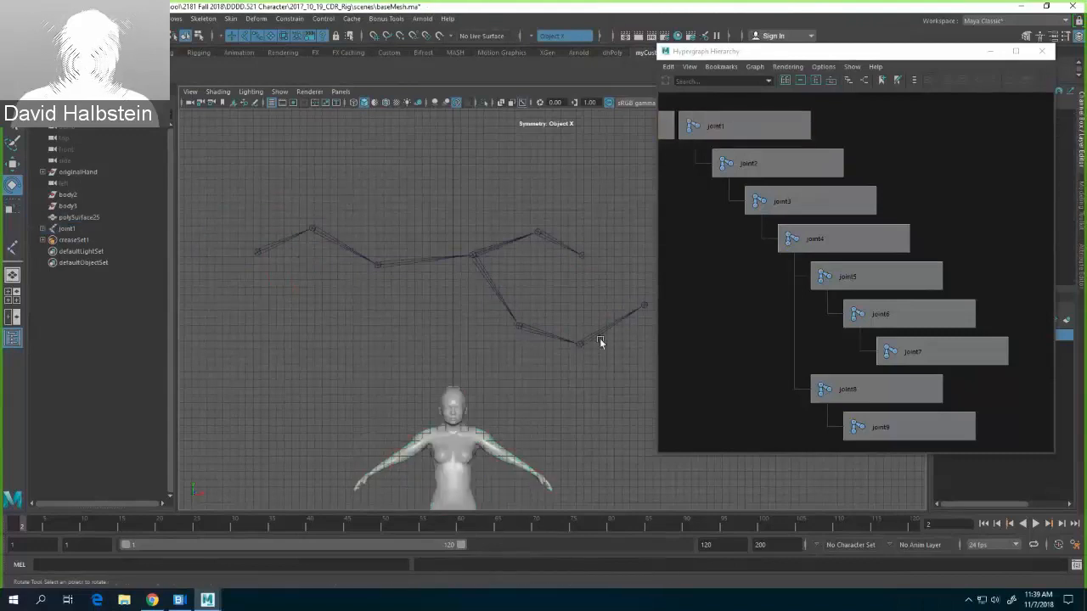
# Step: Turn off all object selection masks and try marquee-selecting the joints and the body mesh
pyautogui.click(219, 35)
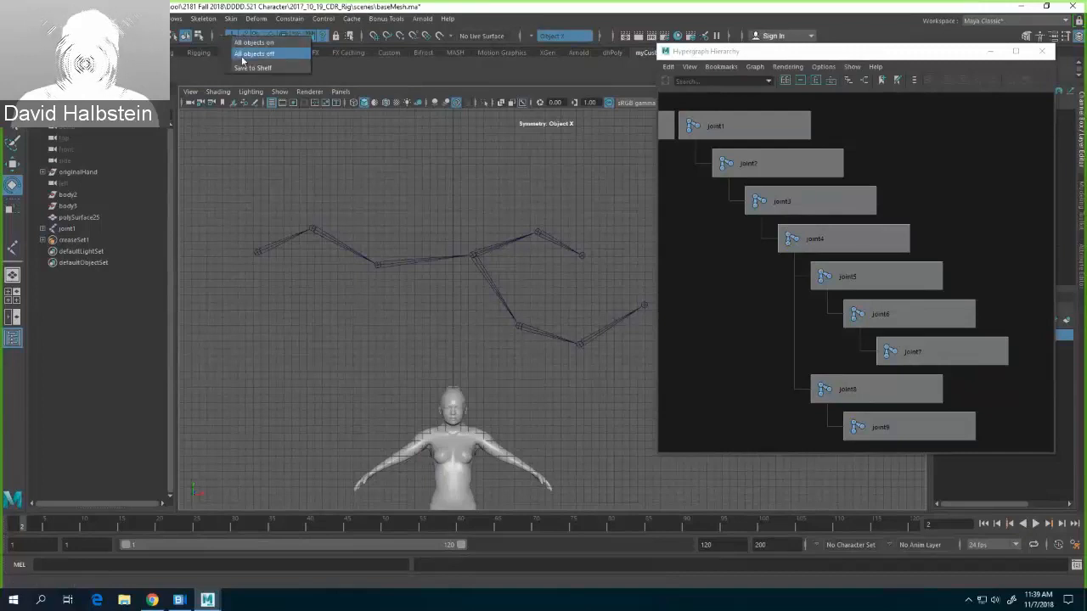
pyautogui.click(243, 54)
pyautogui.moveTo(263, 220); pyautogui.dragTo(303, 287)
pyautogui.moveTo(354, 379); pyautogui.dragTo(553, 492)
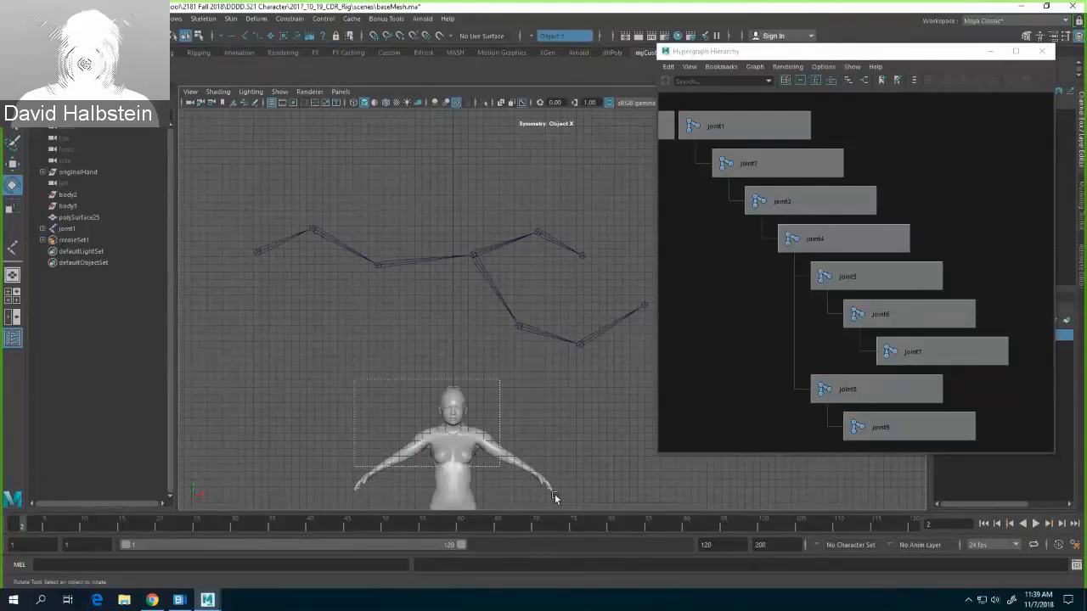
pyautogui.moveTo(251, 186); pyautogui.dragTo(396, 331)
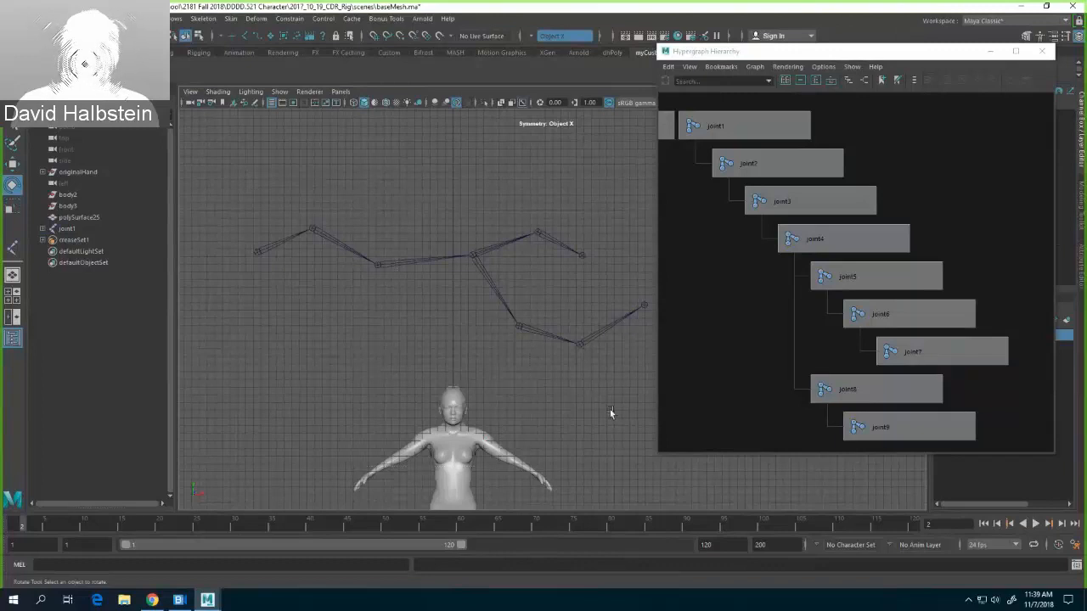
# Step: Enable the joint selection mask, marquee-select across the joints and the body mesh, and clear the selection
pyautogui.click(245, 37)
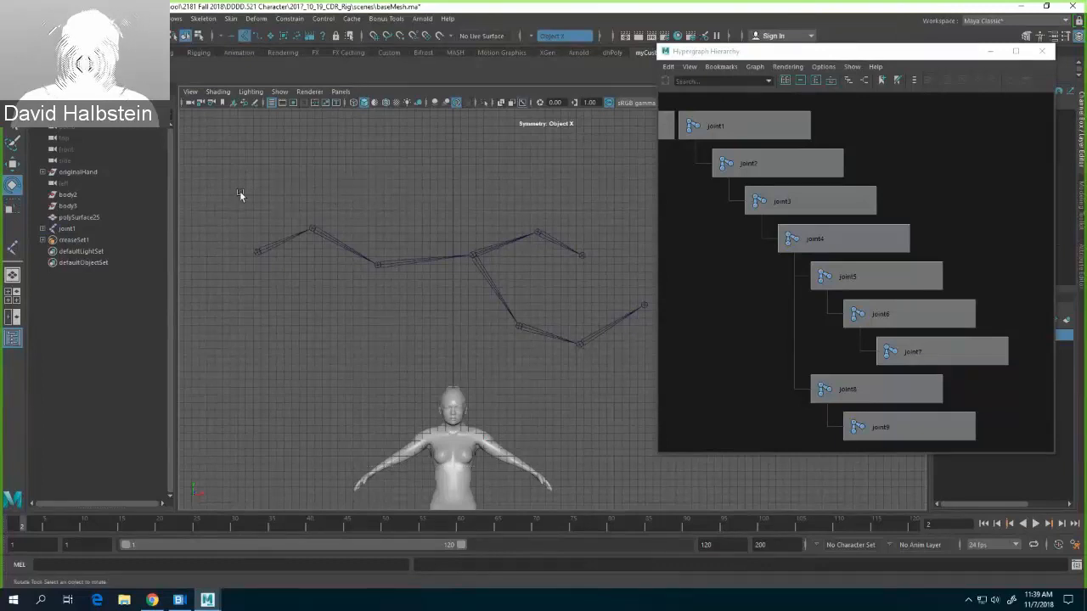
pyautogui.moveTo(240, 194); pyautogui.dragTo(433, 445)
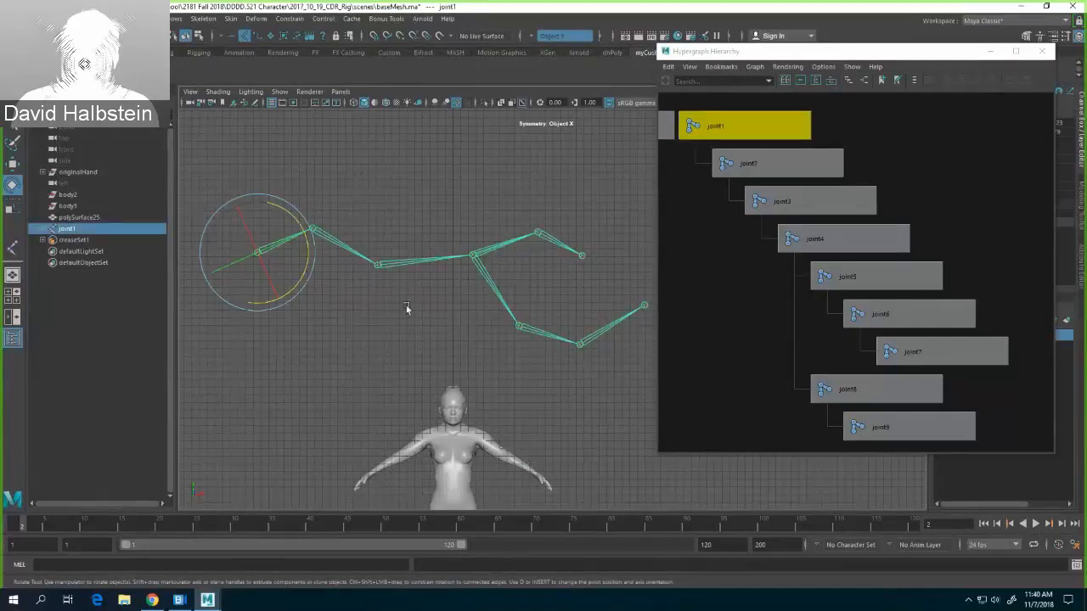
pyautogui.click(377, 310)
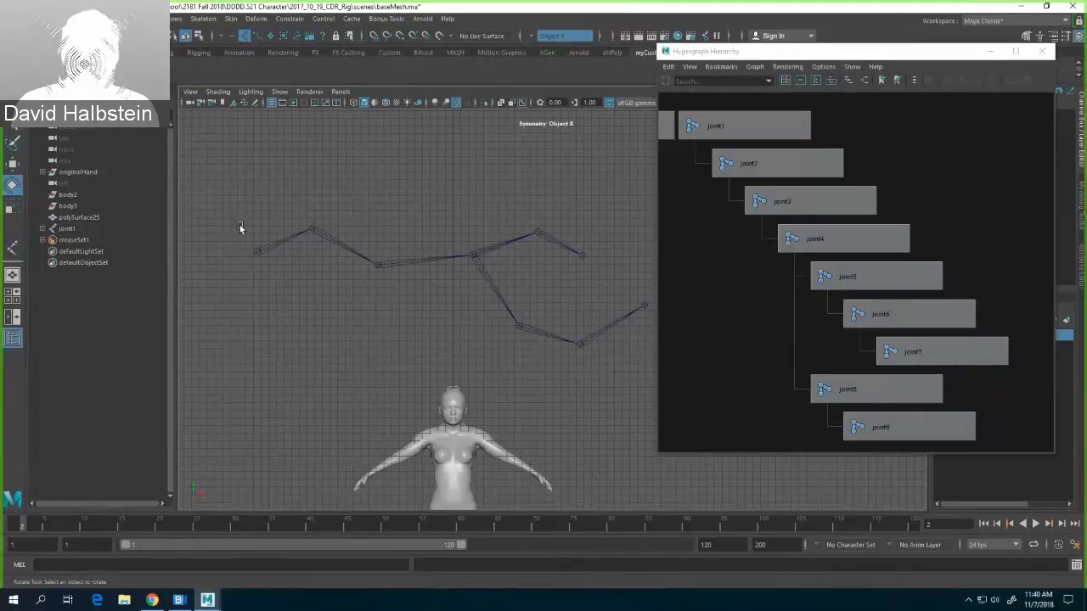
# Step: Select the root joint's whole hierarchy and display the joints' Local Rotation Axes in component selection mode
pyautogui.moveTo(239, 225); pyautogui.dragTo(280, 266)
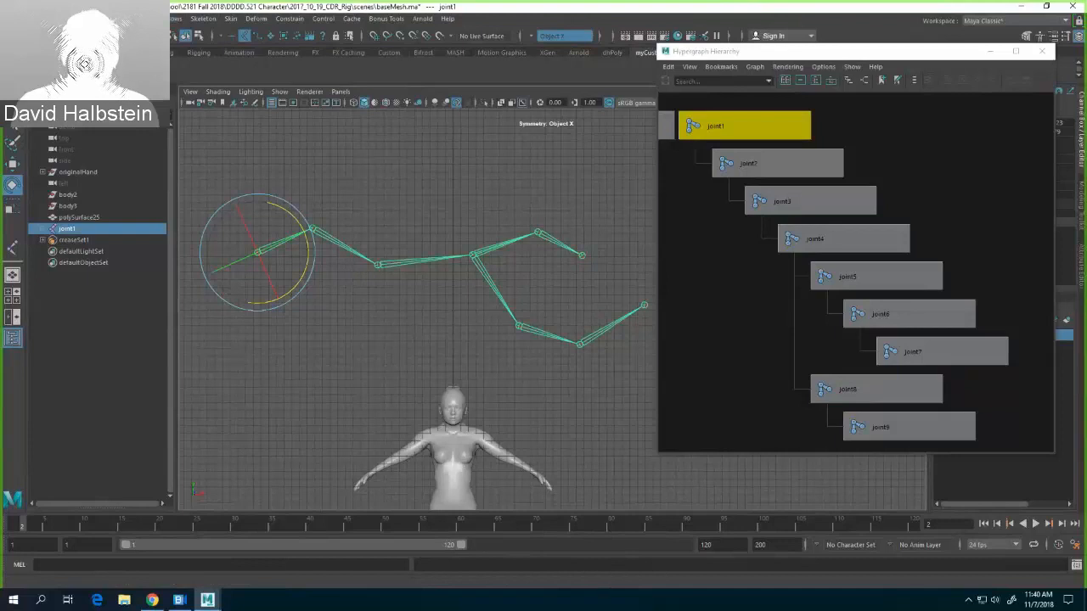
pyautogui.click(80, 19)
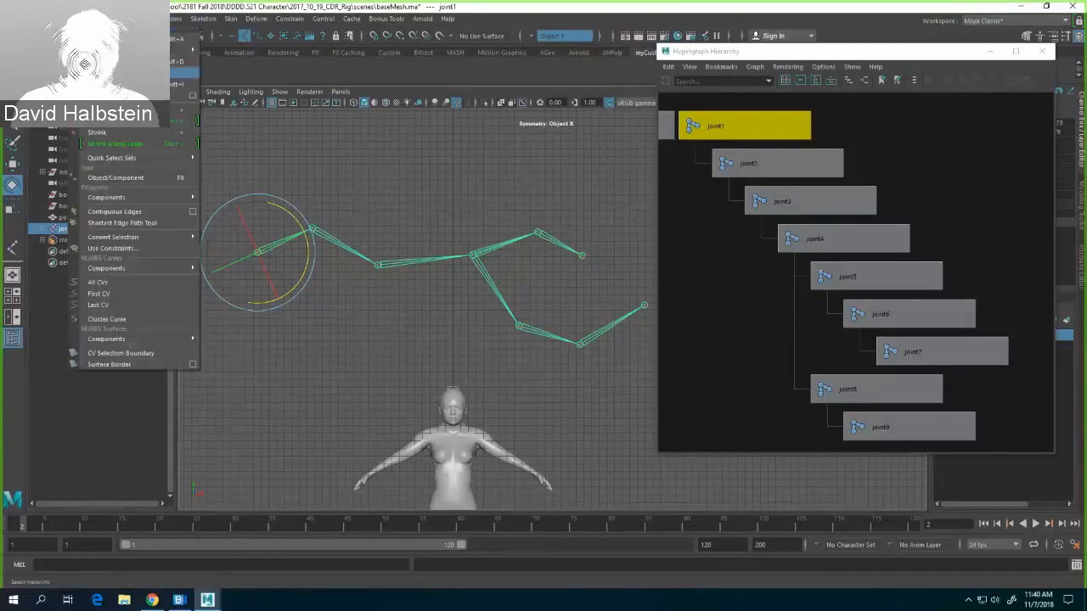
pyautogui.click(119, 74)
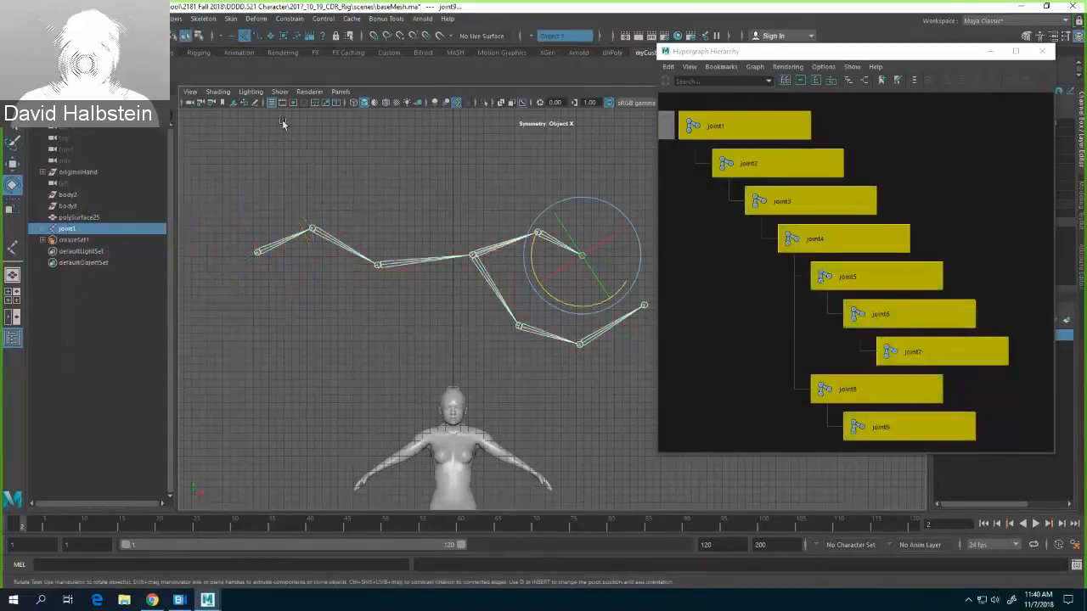
pyautogui.click(198, 36)
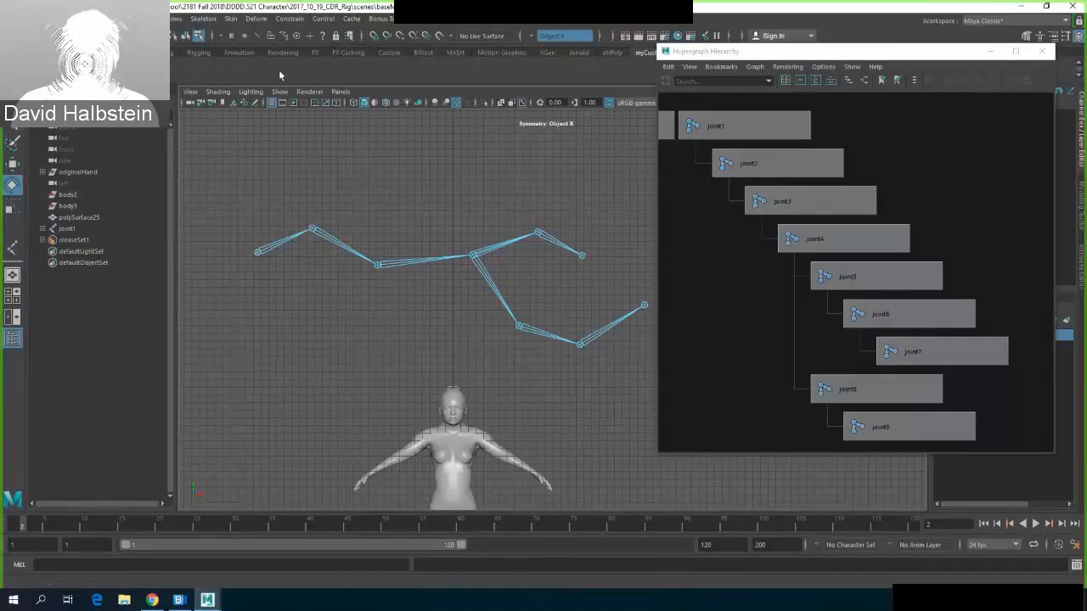
pyautogui.rightClick(323, 40)
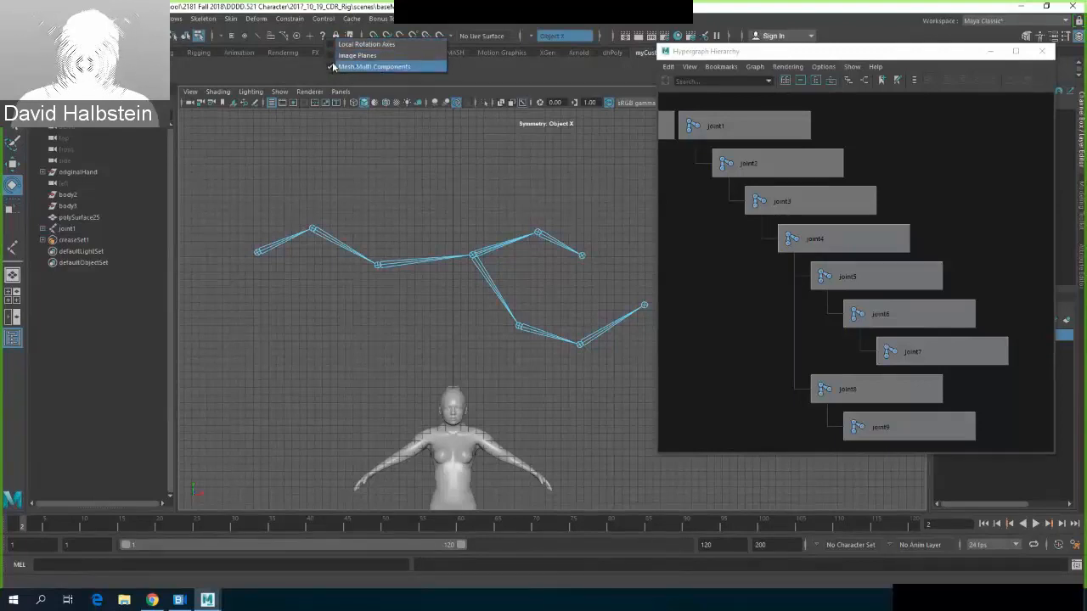
pyautogui.click(365, 44)
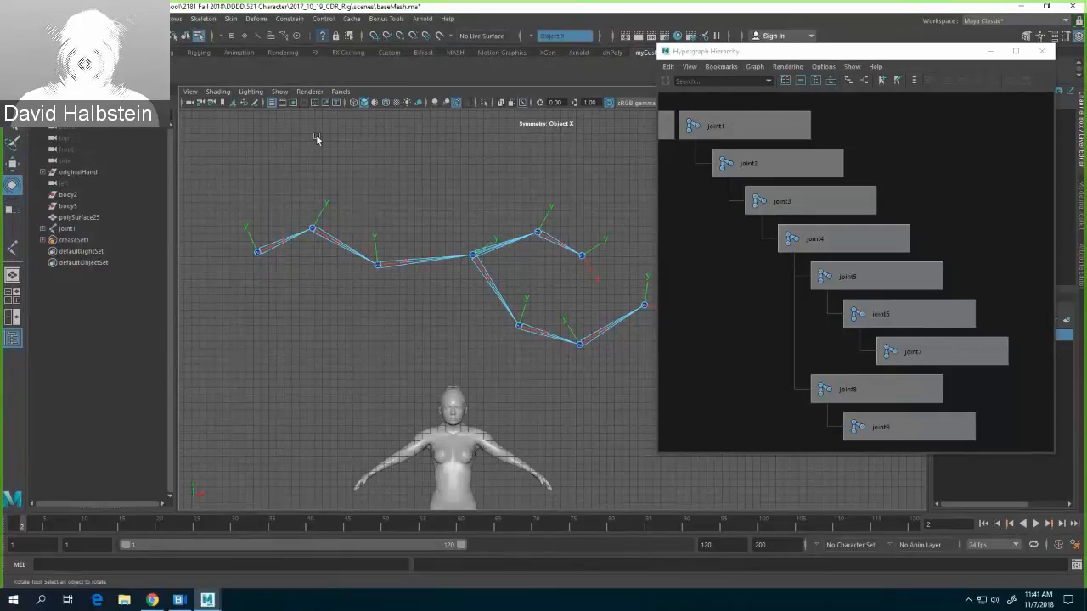
# Step: Switch to the perspective view and examine the orientation of the joints' local rotation axes along both branches
pyautogui.press('space')
pyautogui.moveTo(420, 199); pyautogui.dragTo(433, 170)
pyautogui.press('a')
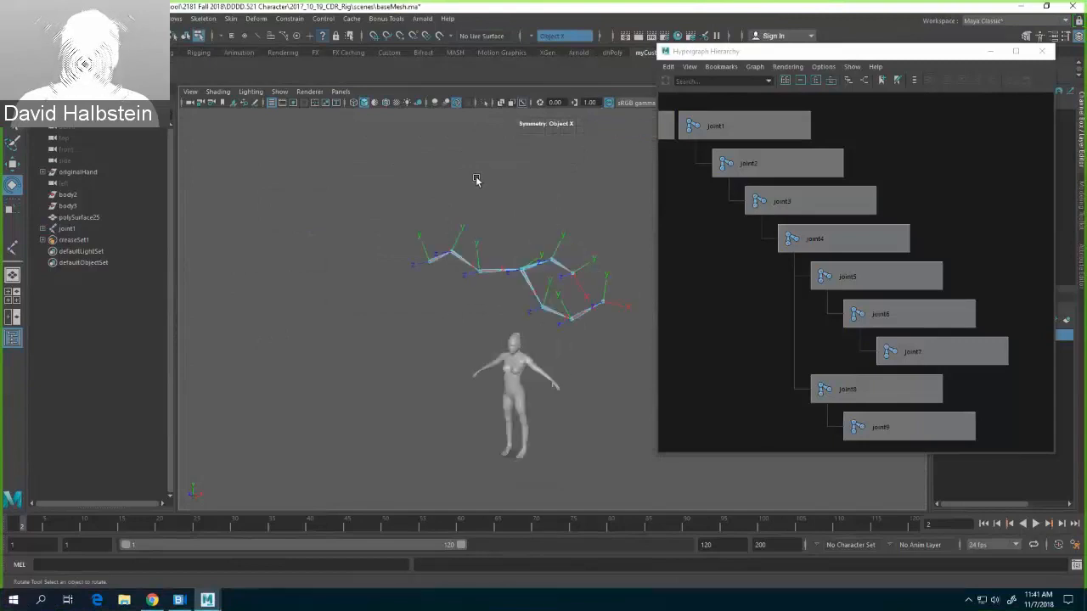
pyautogui.keyDown('alt'); pyautogui.moveTo(488, 209); pyautogui.dragTo(493, 230); pyautogui.keyUp('alt')
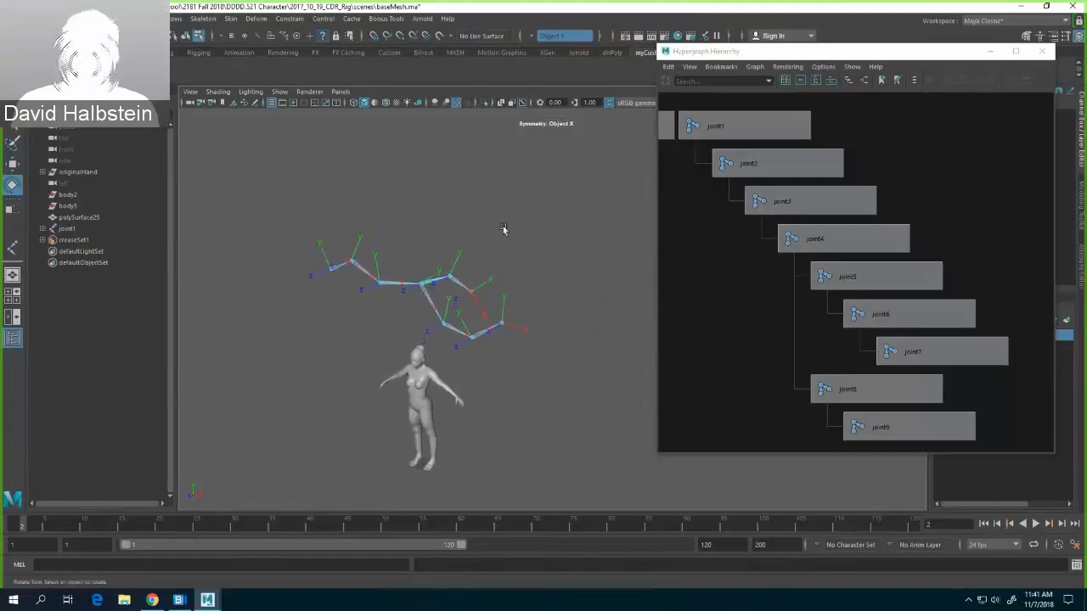
pyautogui.keyDown('alt'); pyautogui.moveTo(499, 222); pyautogui.dragTo(687, 206, button='right'); pyautogui.keyUp('alt')
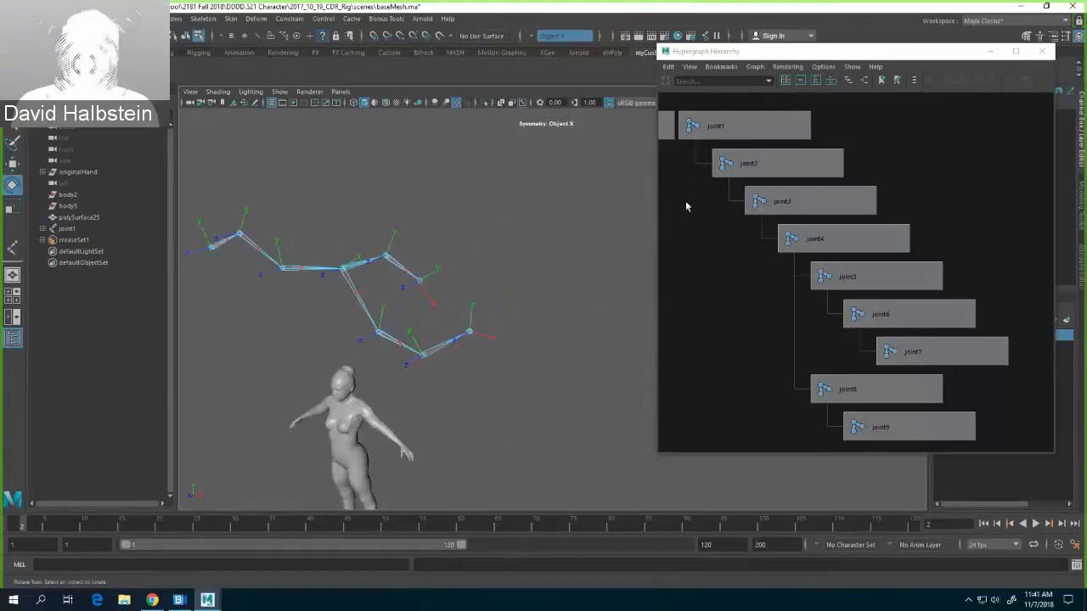
pyautogui.keyDown('alt'); pyautogui.moveTo(514, 214); pyautogui.dragTo(592, 229, button='middle'); pyautogui.keyUp('alt')
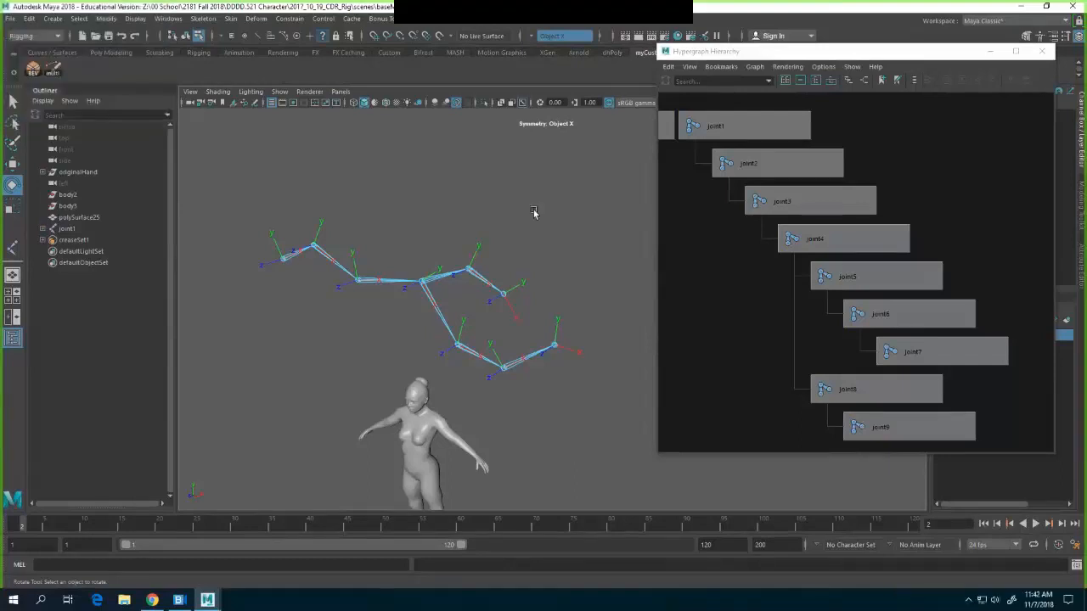
pyautogui.keyDown('alt'); pyautogui.moveTo(534, 211); pyautogui.dragTo(461, 236); pyautogui.keyUp('alt')
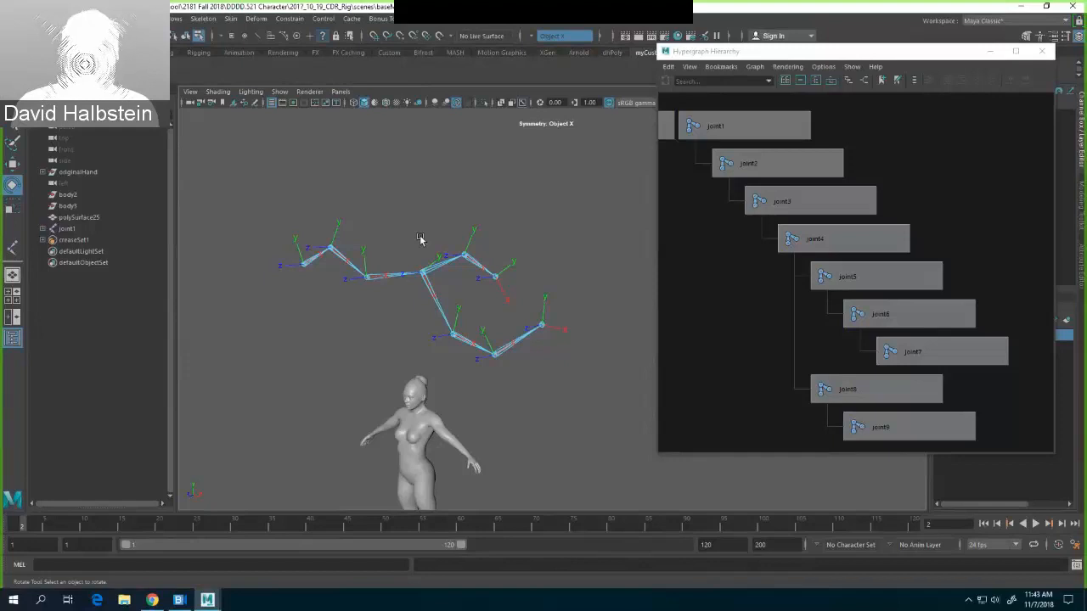
# Step: Return to object selection mode, delete the branched joint chain from its root joint, and close the Hypergraph Hierarchy
pyautogui.click(185, 36)
pyautogui.click(304, 192)
pyautogui.moveTo(296, 250); pyautogui.dragTo(335, 308)
pyautogui.click(448, 187)
pyautogui.click(305, 271)
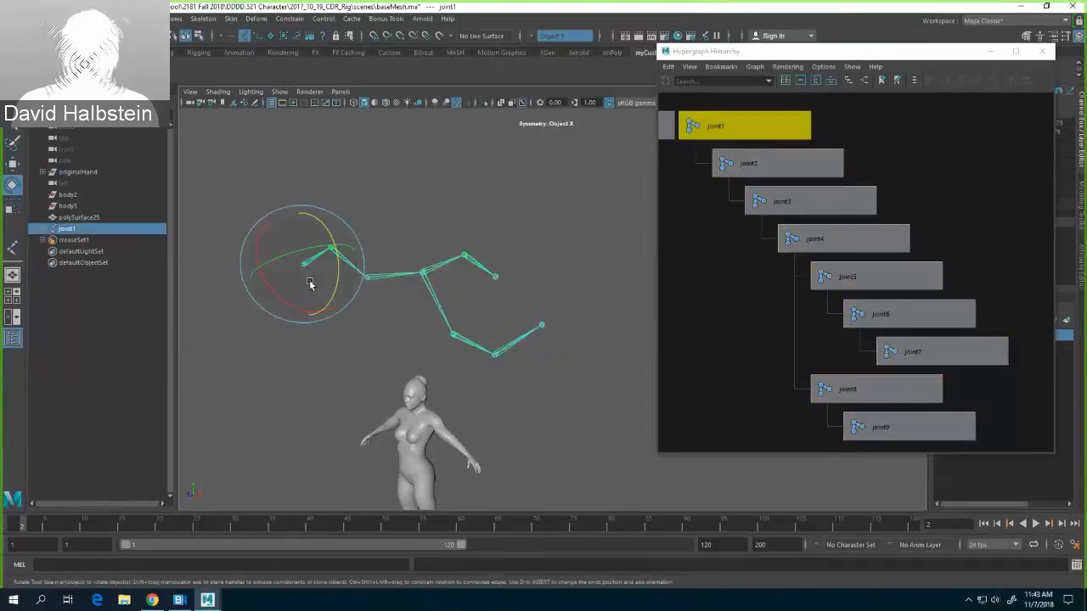
pyautogui.press('Delete')
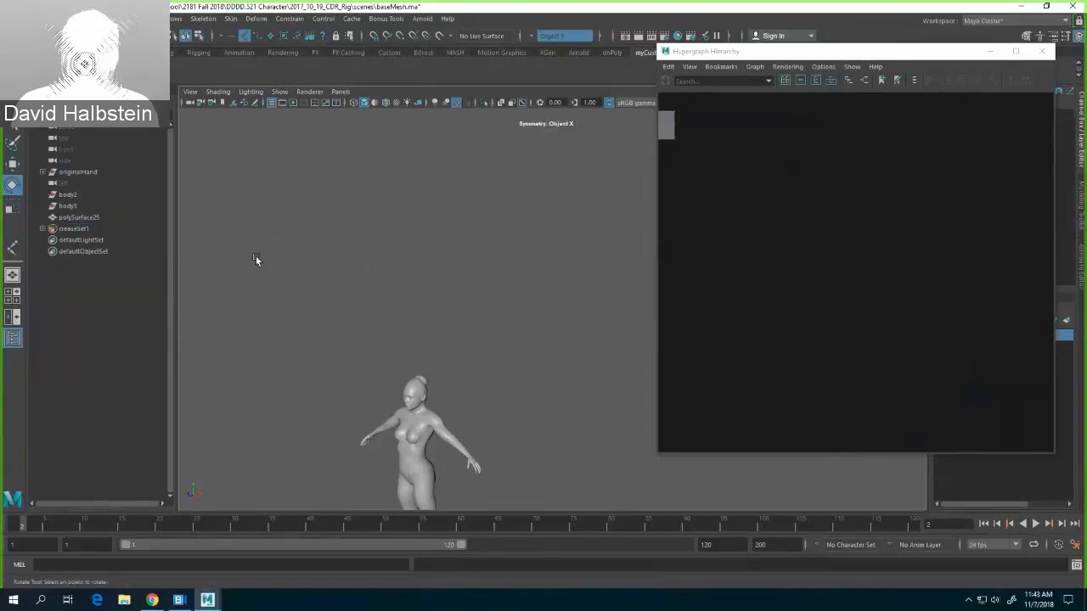
pyautogui.click(1044, 52)
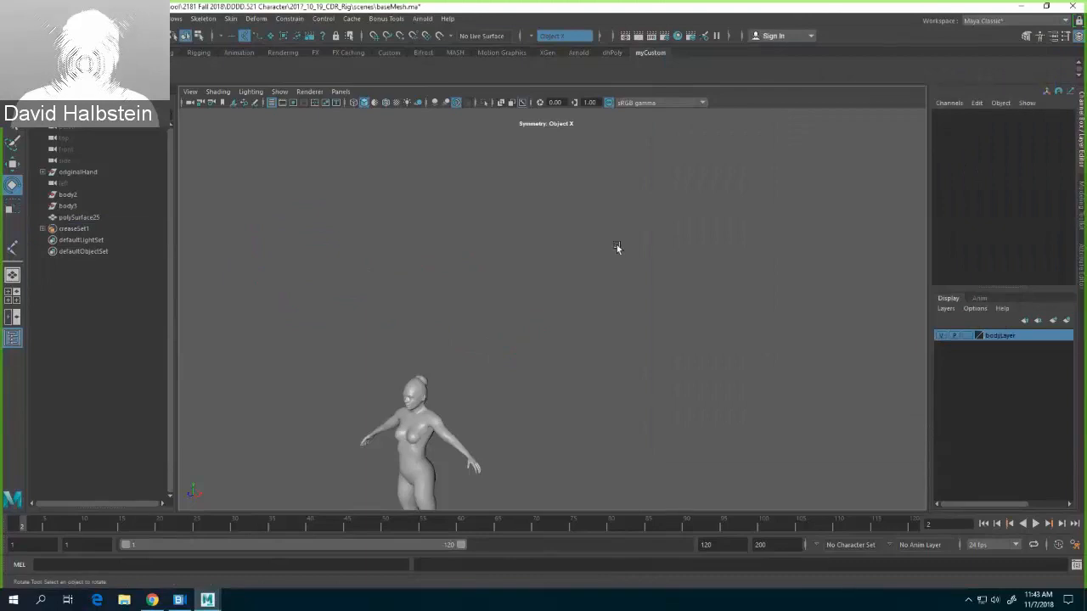
# Step: Draw a curved chain of nine joints above the body mesh in the front view with the Joint tool
pyautogui.press('space')
pyautogui.moveTo(618, 247); pyautogui.dragTo(622, 277)
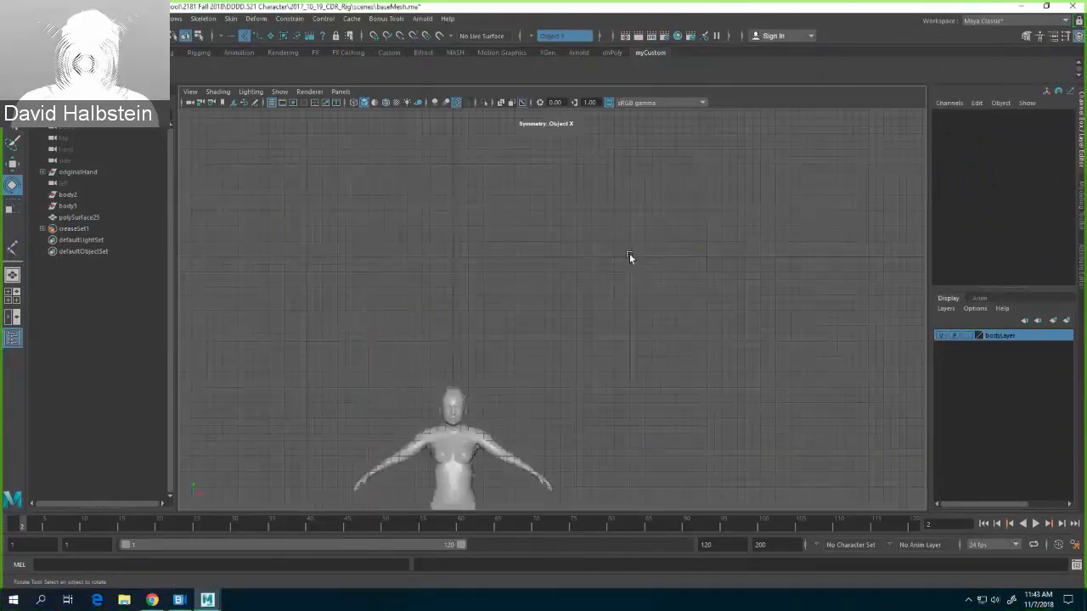
pyautogui.click(12, 246)
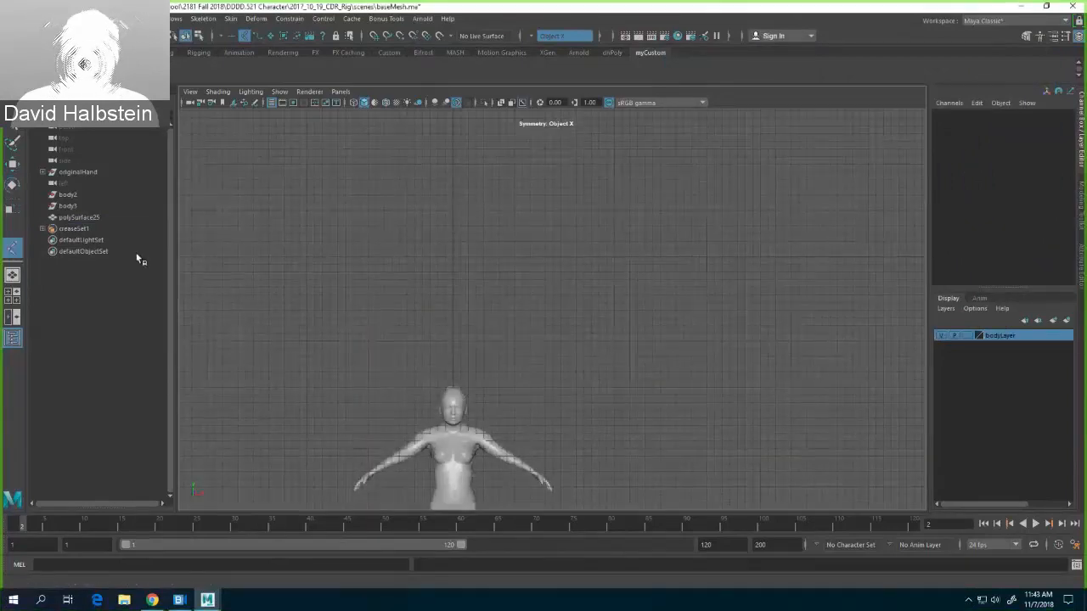
pyautogui.click(274, 248)
pyautogui.click(318, 231)
pyautogui.click(376, 232)
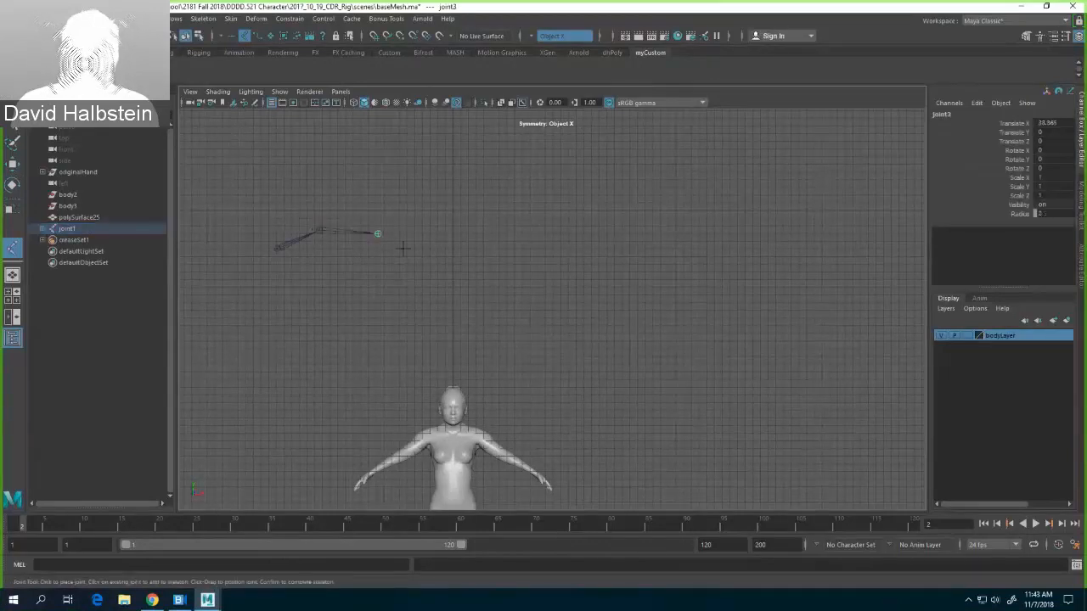
pyautogui.click(436, 272)
pyautogui.click(499, 316)
pyautogui.click(592, 317)
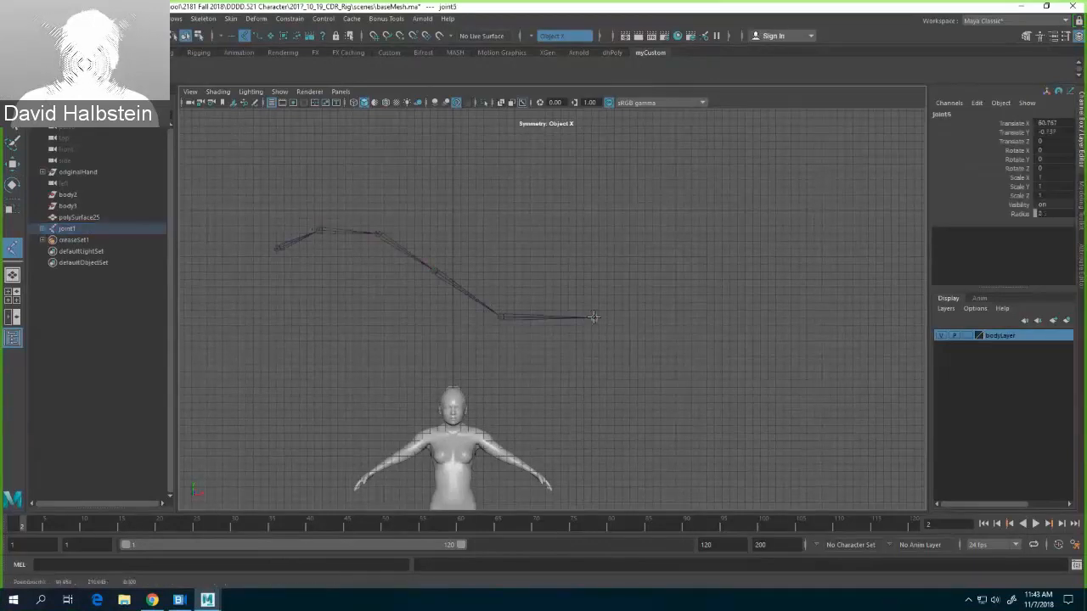
pyautogui.click(682, 287)
pyautogui.click(740, 229)
pyautogui.click(771, 158)
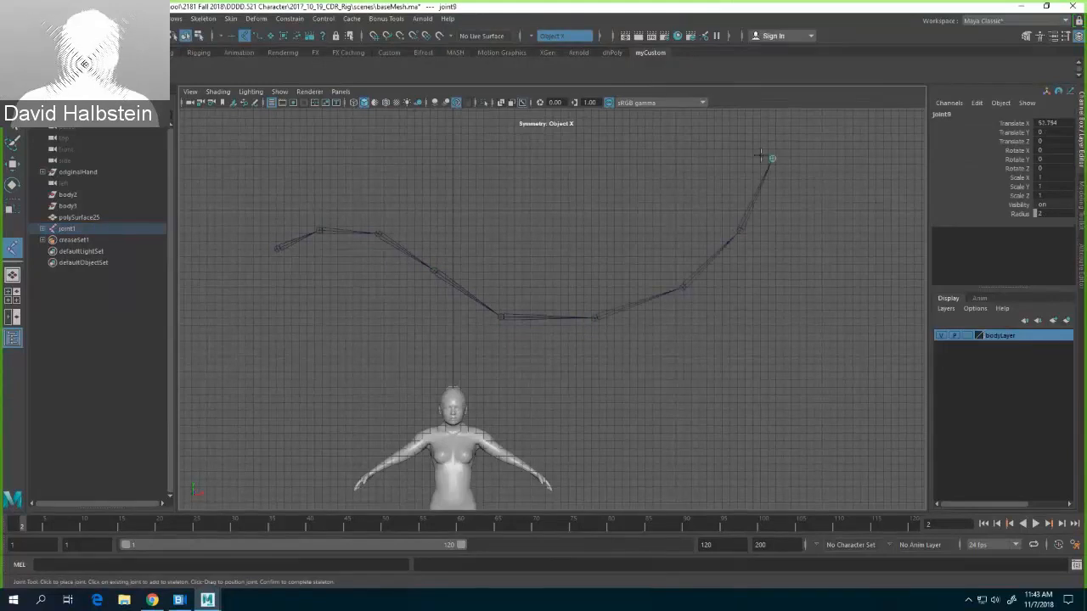
pyautogui.press('Return')
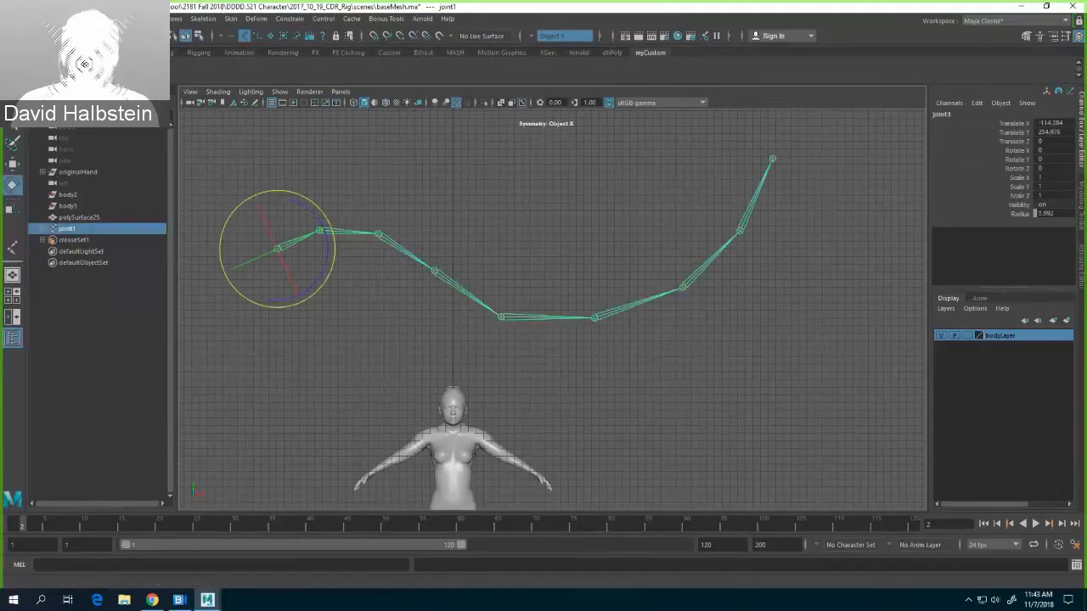
# Step: Select the new chain's whole hierarchy and display its local rotation axes in component mode, examining them in perspective
pyautogui.click(80, 18)
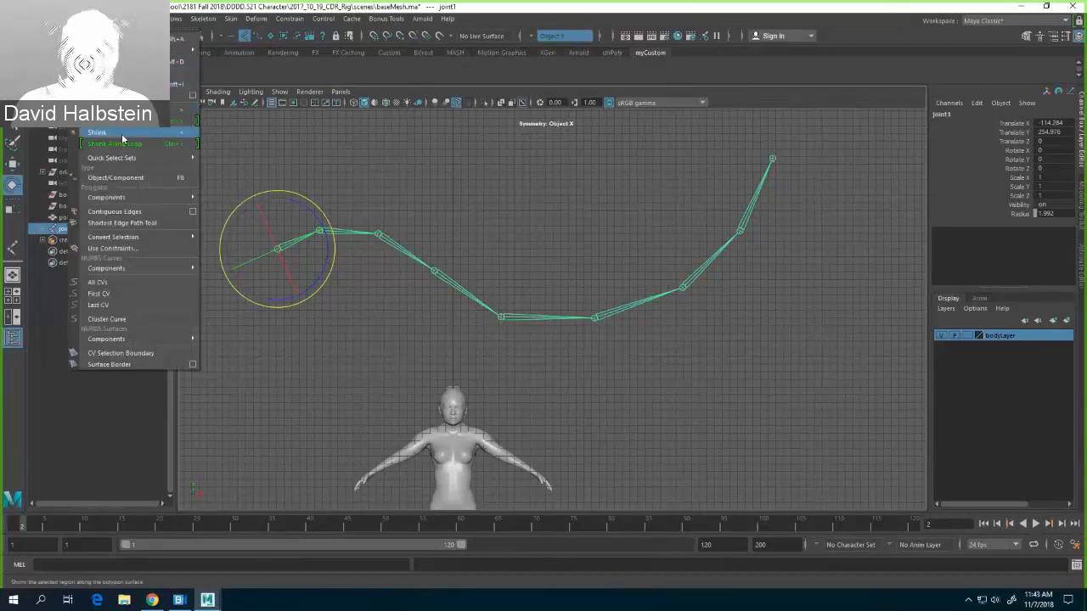
pyautogui.click(182, 73)
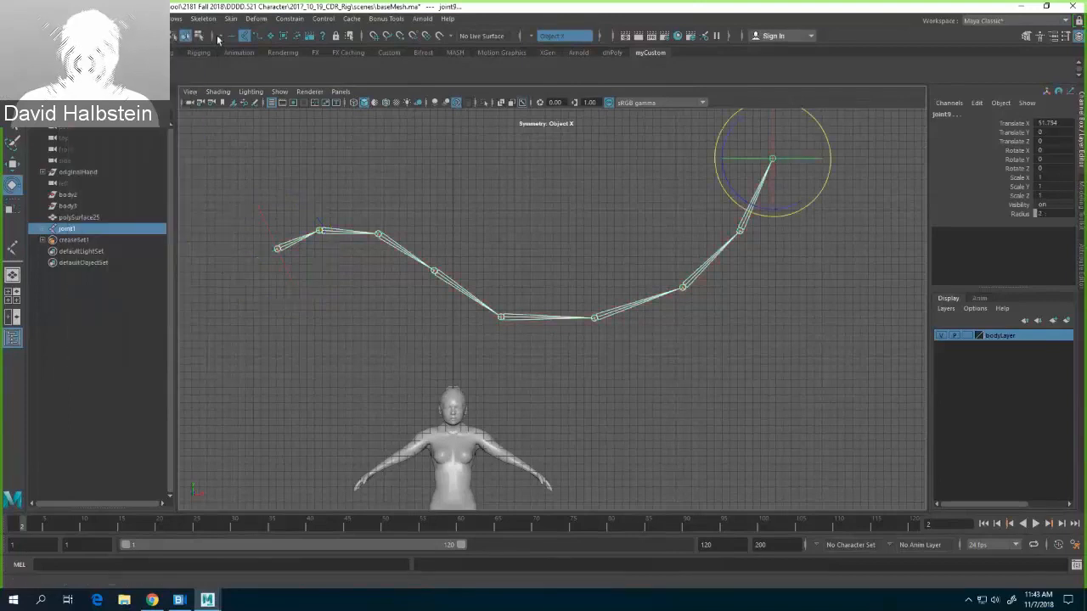
pyautogui.click(199, 35)
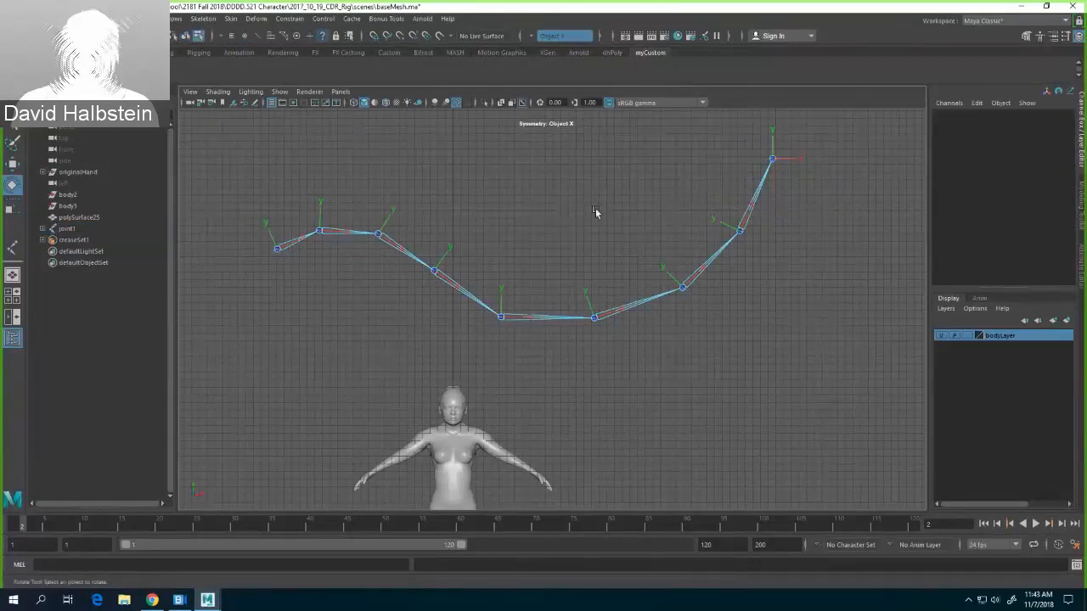
pyautogui.keyDown('alt'); pyautogui.moveTo(595, 208); pyautogui.dragTo(612, 226); pyautogui.keyUp('alt')
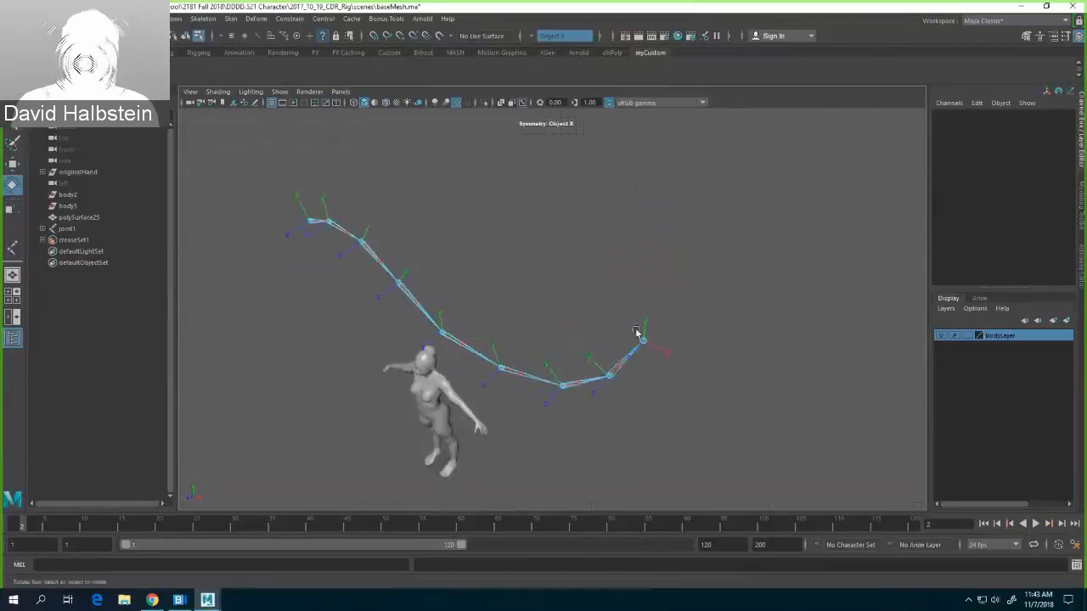
pyautogui.keyDown('alt'); pyautogui.moveTo(651, 344); pyautogui.dragTo(704, 291); pyautogui.keyUp('alt')
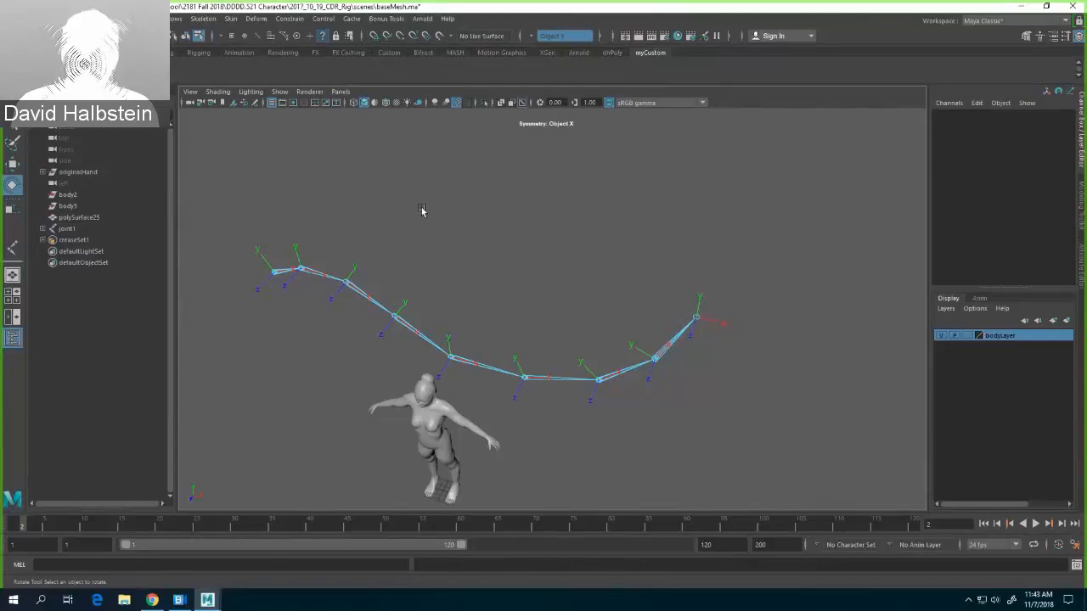
pyautogui.keyDown('alt'); pyautogui.moveTo(446, 253); pyautogui.dragTo(456, 230); pyautogui.keyUp('alt')
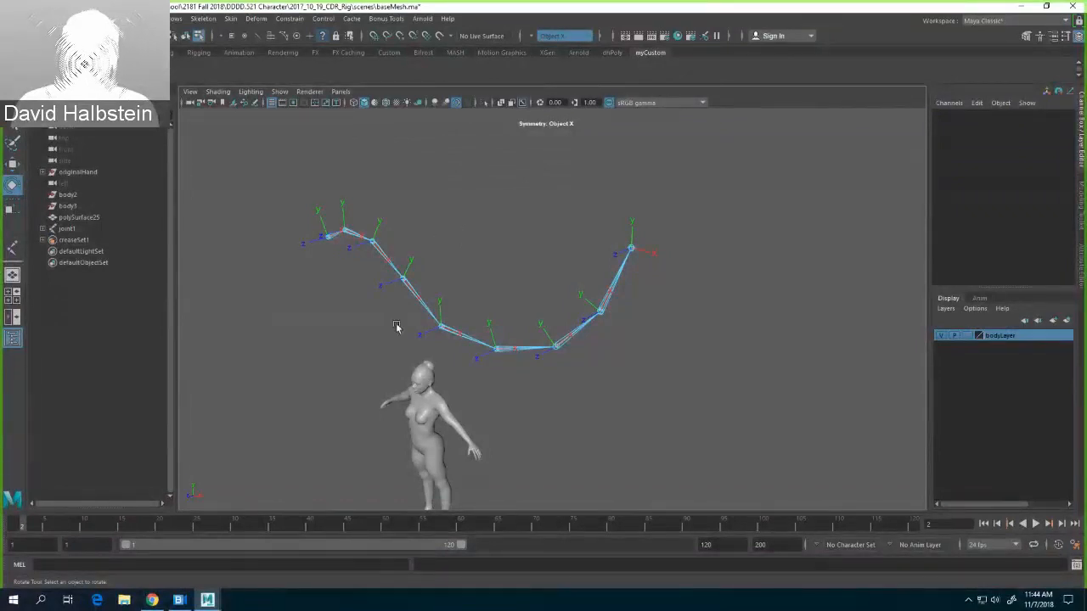
# Step: Rotate the local rotation axis of the chain's fifth joint about X so its Y axis points downward
pyautogui.moveTo(412, 326); pyautogui.dragTo(428, 340)
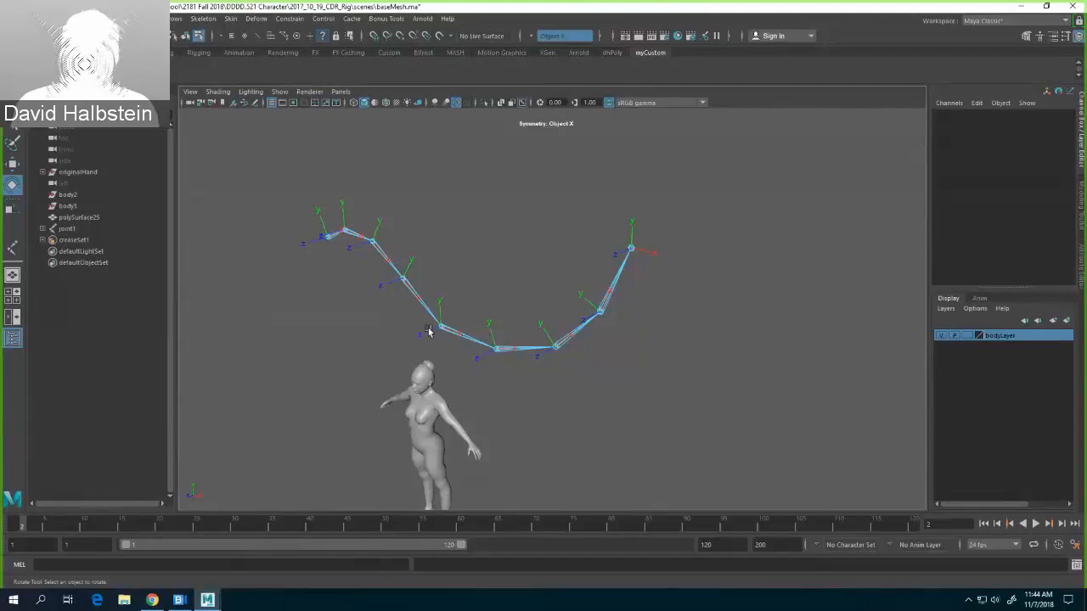
pyautogui.click(442, 328)
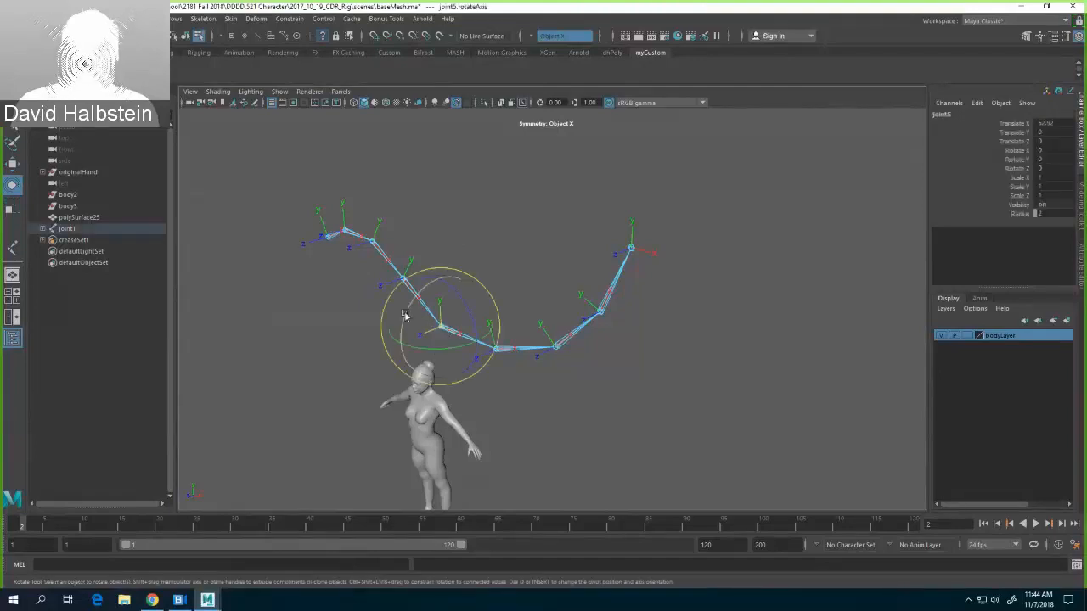
pyautogui.moveTo(441, 286)
pyautogui.mouseDown()
pyautogui.moveTo(465, 279)
pyautogui.moveTo(459, 287)
pyautogui.moveTo(493, 289)
pyautogui.moveTo(431, 235)
pyautogui.moveTo(535, 248)
pyautogui.moveTo(612, 318)
pyautogui.mouseUp()
pyautogui.click(517, 262)
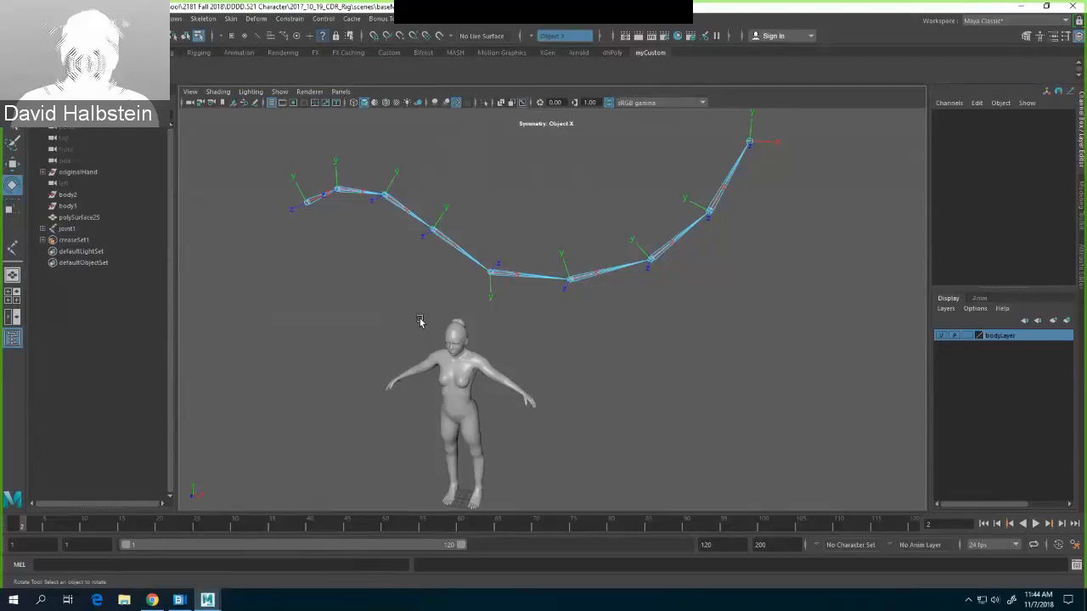
# Step: In object selection mode, select the fourth and fifth joints and rotate them together by about 13 degrees in Z
pyautogui.click(185, 34)
pyautogui.click(450, 238)
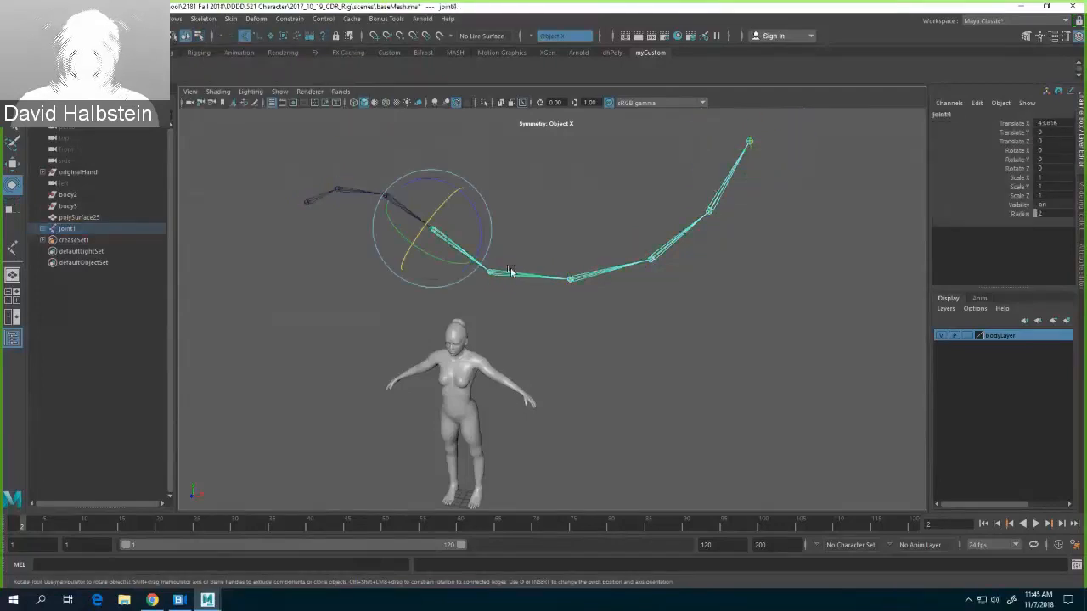
pyautogui.click(521, 276)
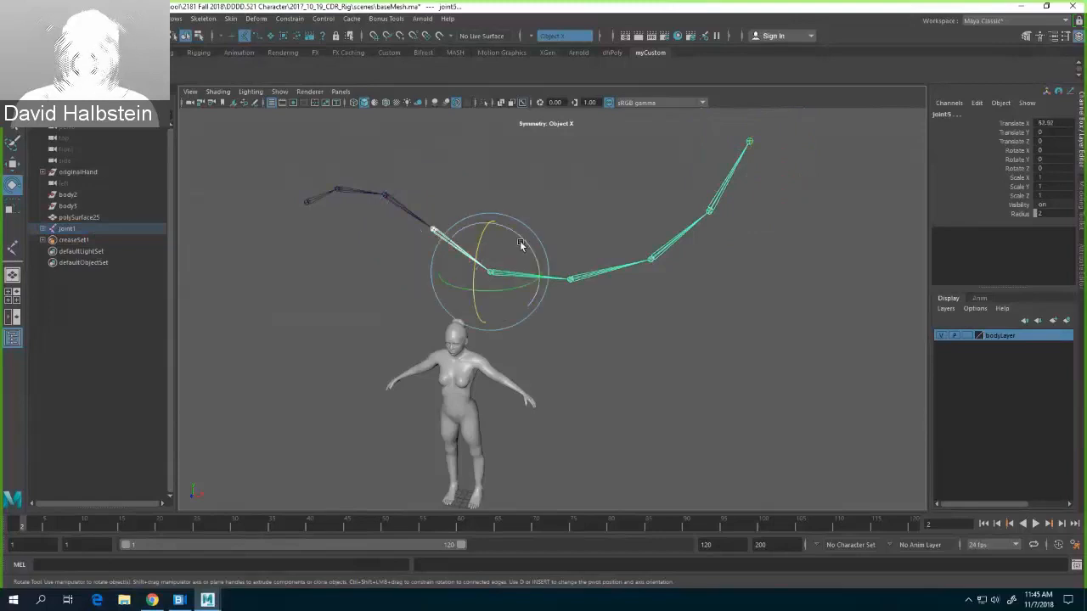
pyautogui.moveTo(524, 239); pyautogui.dragTo(612, 298)
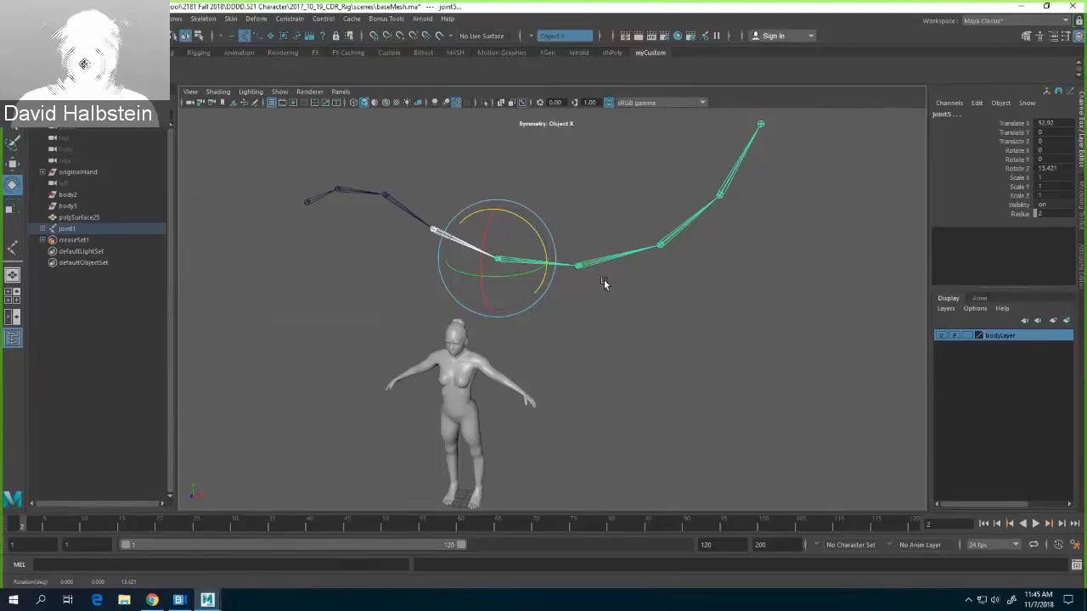
# Step: Return to component mode and undo the joint rotations and the freehand local rotation axis changes on the chain's fifth joint
pyautogui.click(200, 36)
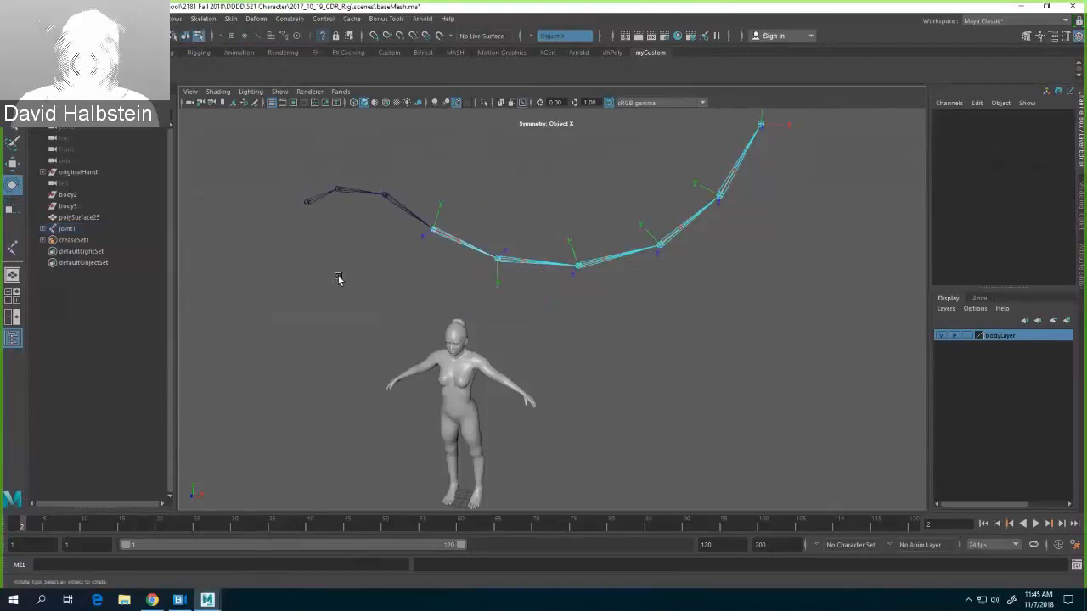
pyautogui.moveTo(567, 291)
pyautogui.keyDown('alt'); pyautogui.mouseDown()
pyautogui.moveTo(544, 322)
pyautogui.moveTo(565, 279)
pyautogui.moveTo(548, 288)
pyautogui.mouseUp(); pyautogui.keyUp('alt')
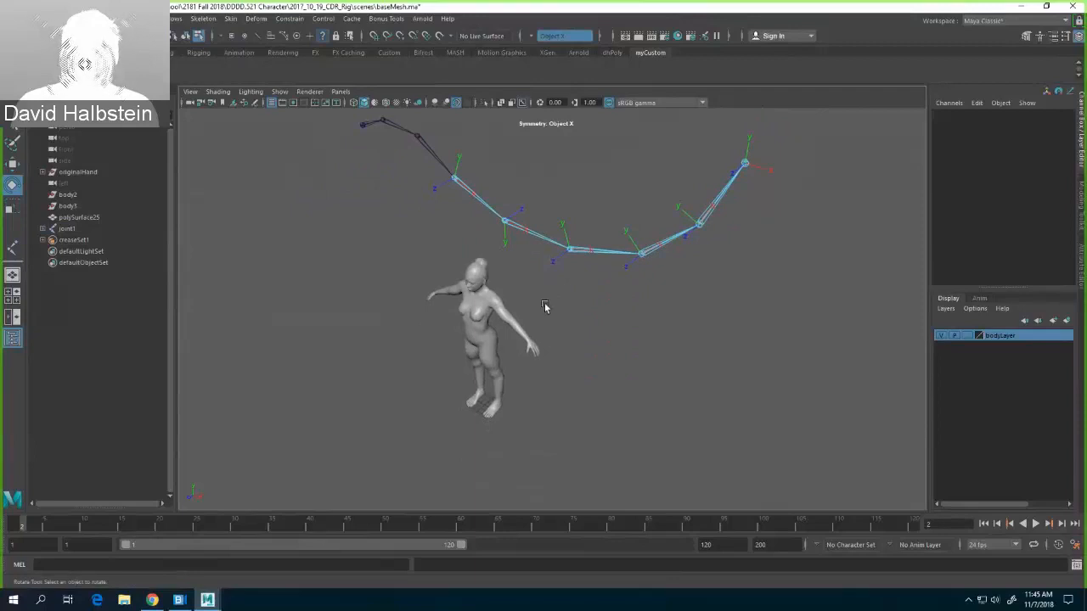
pyautogui.hotkey('ctrl', 'z')
pyautogui.hotkey('ctrl', 'z')
pyautogui.hotkey('ctrl', 'z')
pyautogui.hotkey('ctrl', 'z')
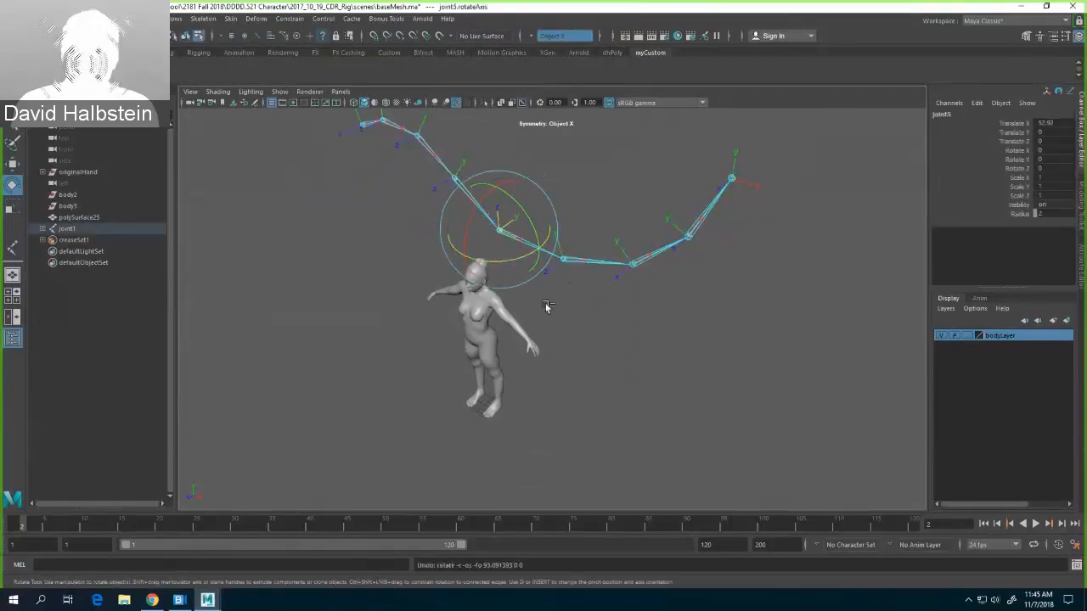
pyautogui.hotkey('ctrl', 'z')
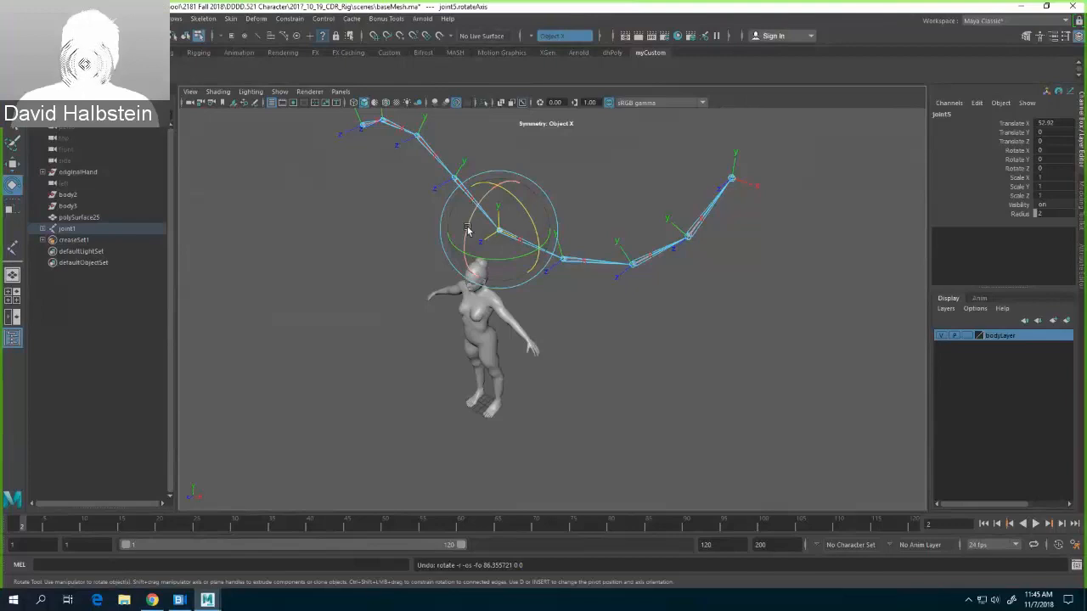
pyautogui.moveTo(467, 230); pyautogui.dragTo(468, 223)
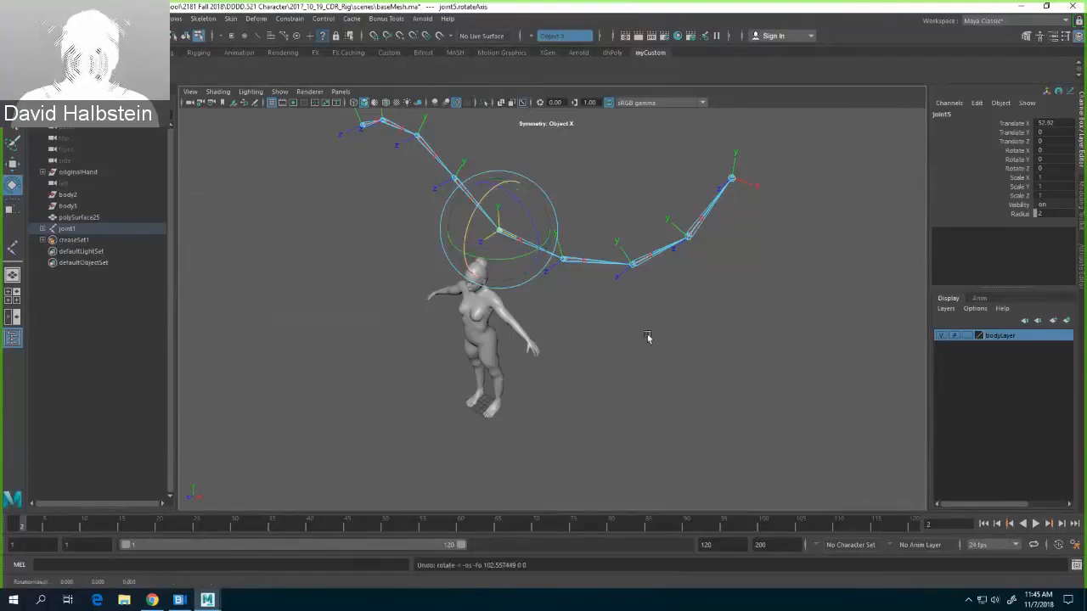
# Step: Select only the local rotation axis of the chain's fifth joint in the perspective view
pyautogui.keyDown('alt'); pyautogui.moveTo(671, 328); pyautogui.dragTo(706, 336, button='middle'); pyautogui.keyUp('alt')
pyautogui.scroll(5, 705, 336)
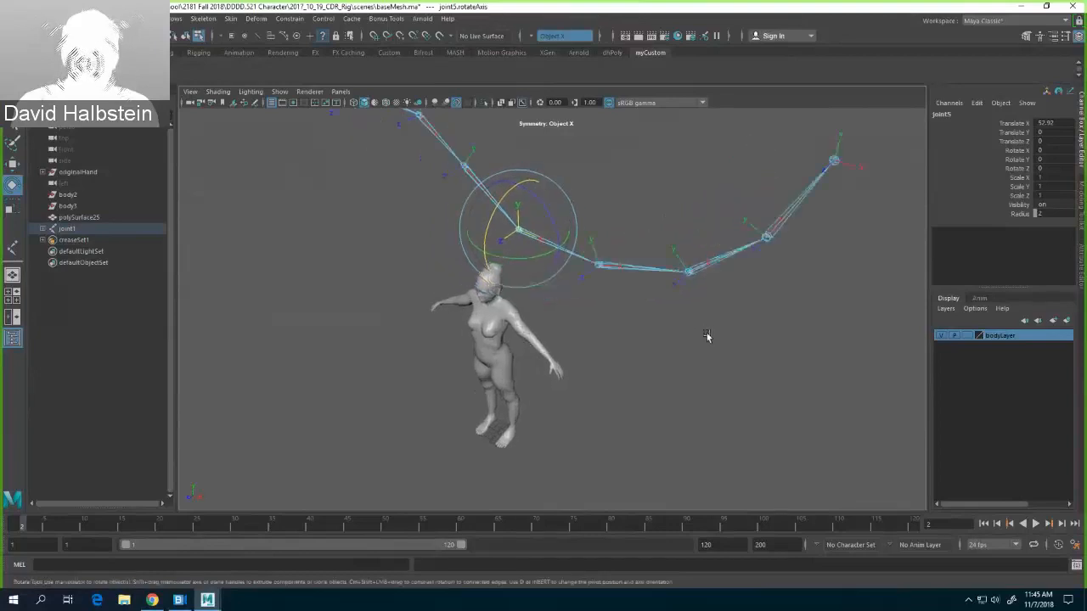
pyautogui.keyDown('alt'); pyautogui.moveTo(621, 304); pyautogui.dragTo(641, 281); pyautogui.keyUp('alt')
pyautogui.keyDown('alt'); pyautogui.moveTo(647, 281); pyautogui.dragTo(649, 357, button='middle'); pyautogui.keyUp('alt')
pyautogui.click(649, 334)
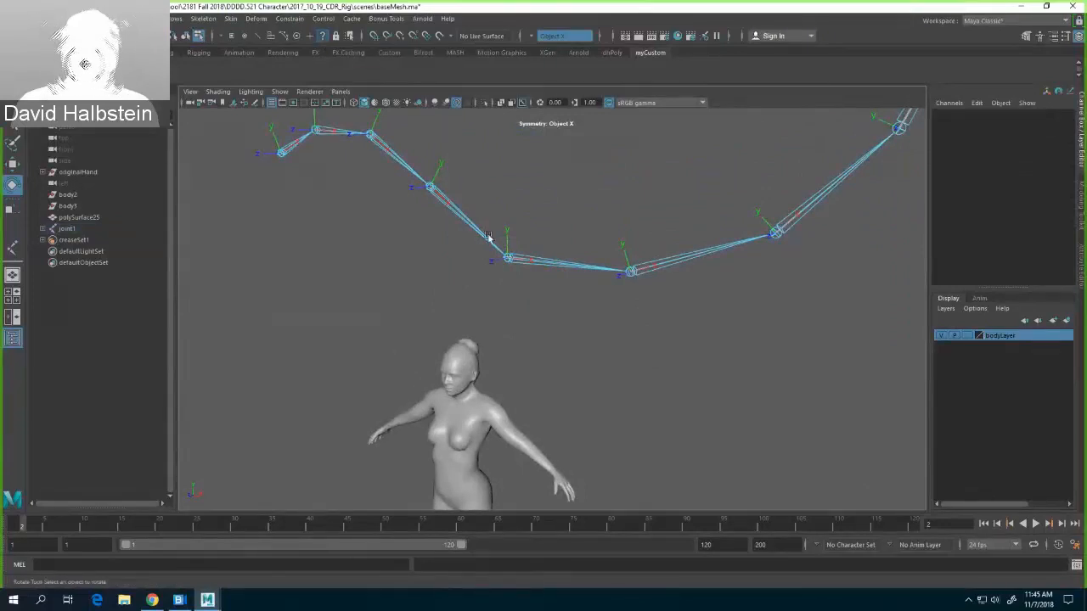
pyautogui.moveTo(496, 246); pyautogui.dragTo(516, 280)
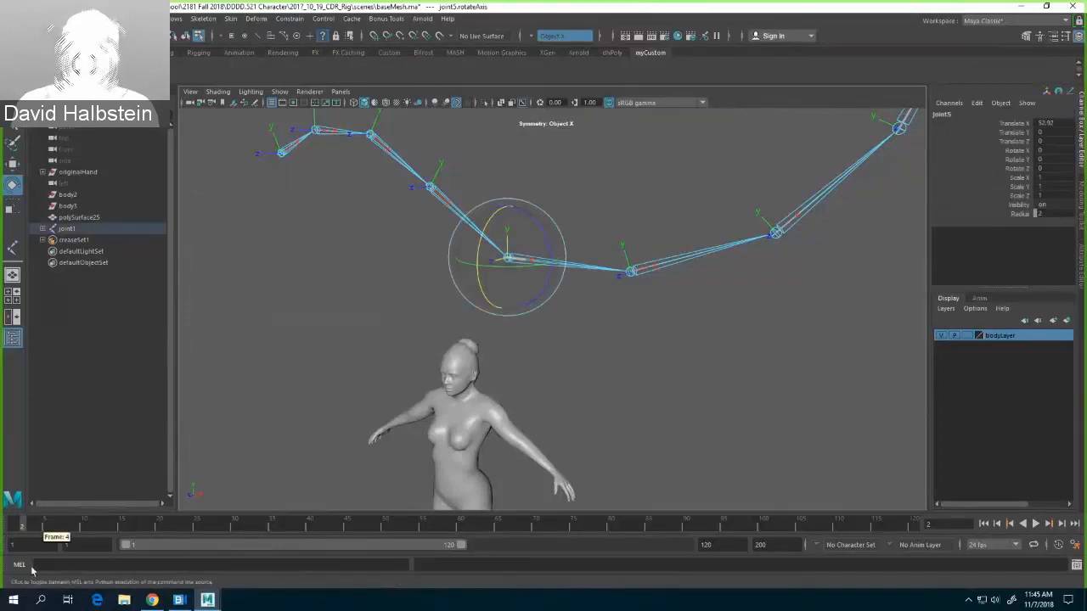
# Step: Open an enlarged Script Editor, clear the existing MEL code and increase the code text size
pyautogui.click(58, 565)
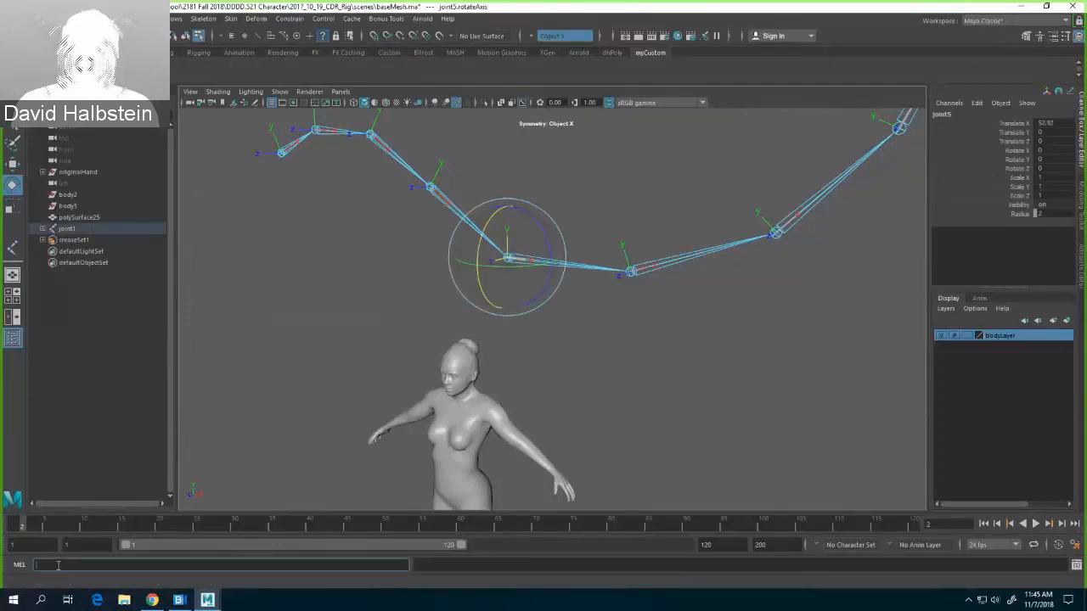
pyautogui.click(1076, 567)
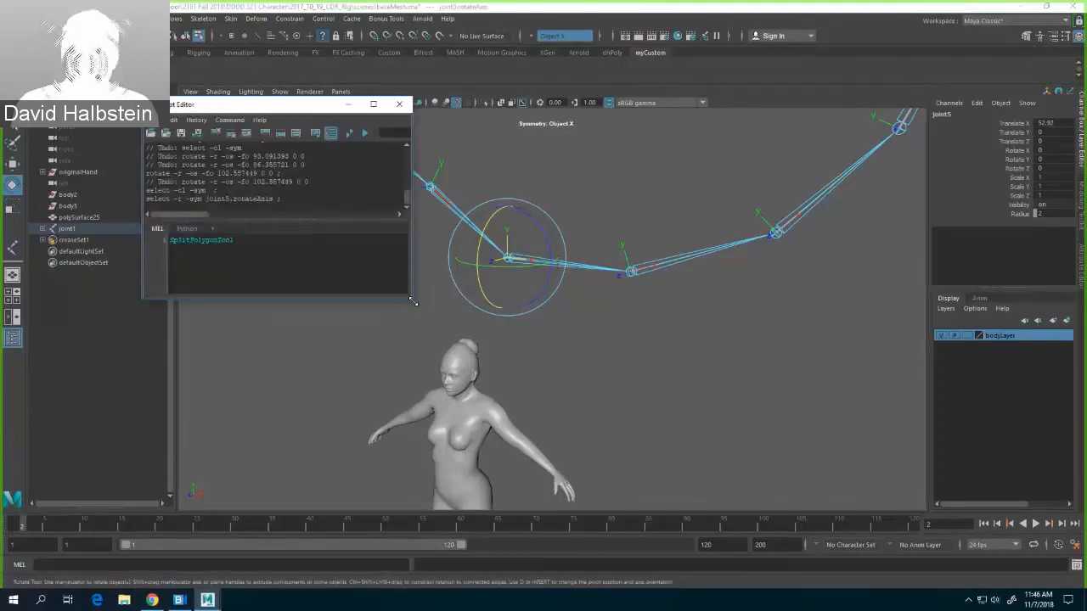
pyautogui.moveTo(413, 300); pyautogui.dragTo(848, 492)
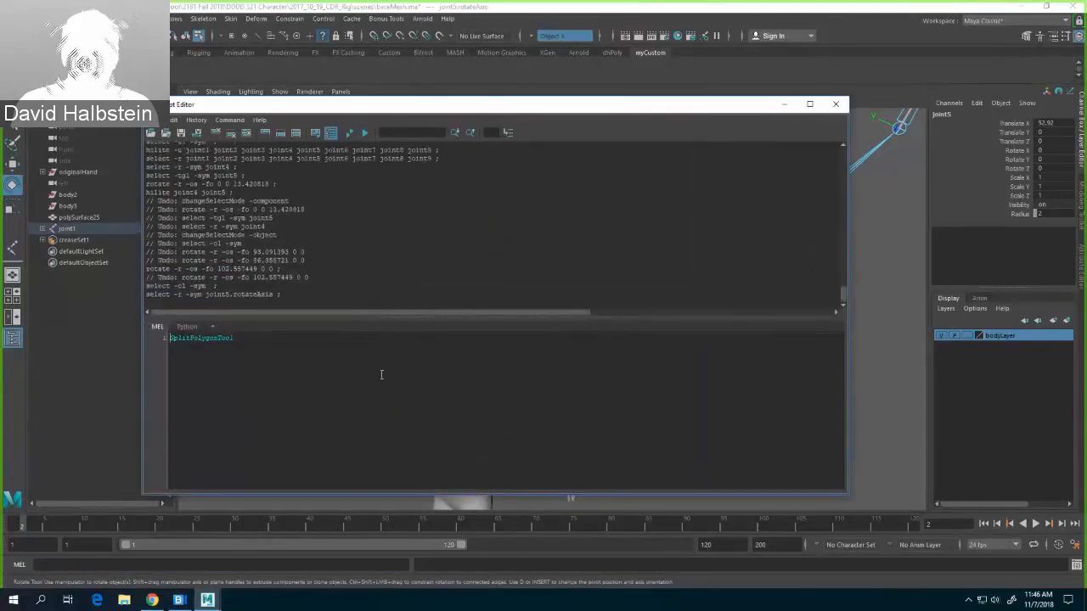
pyautogui.hotkey('ctrl', 'a')
pyautogui.press('BackSpace')
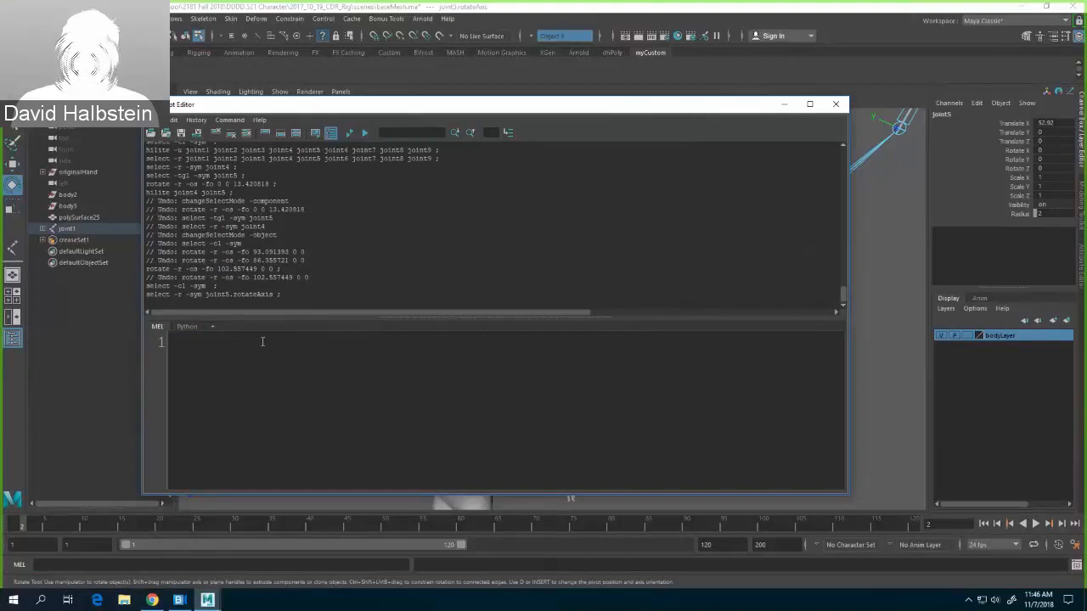
pyautogui.keyDown('ctrl'); pyautogui.scroll(3, 269, 367); pyautogui.keyUp('ctrl')
pyautogui.keyDown('ctrl'); pyautogui.scroll(1, 268, 369); pyautogui.keyUp('ctrl')
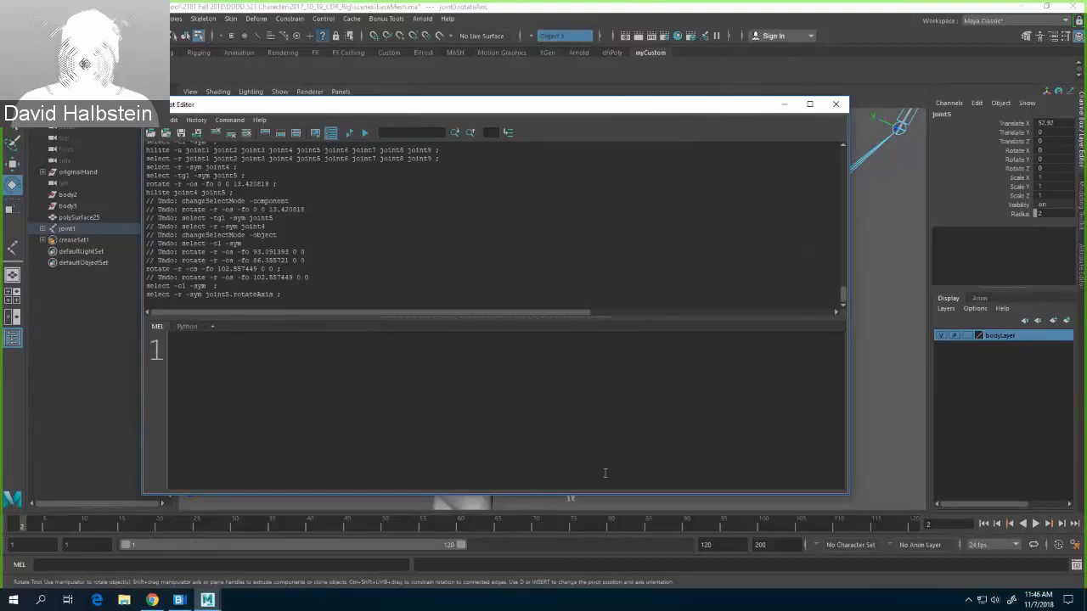
# Step: Enter and run the MEL command "rotate -r 180 0 0" on the selected local rotation axis
pyautogui.write('rotate')
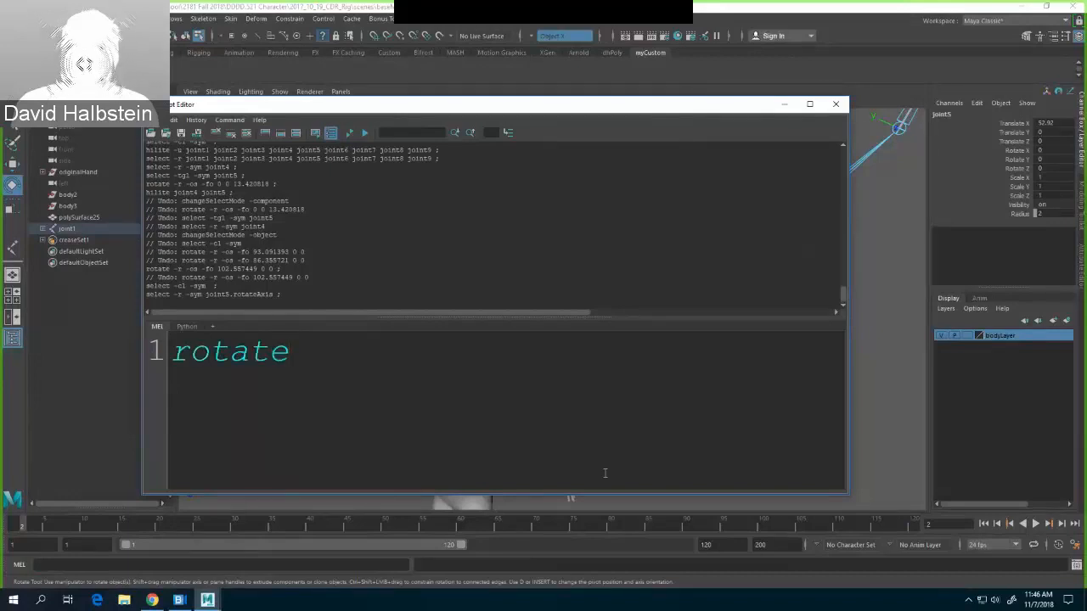
pyautogui.write(' -s')
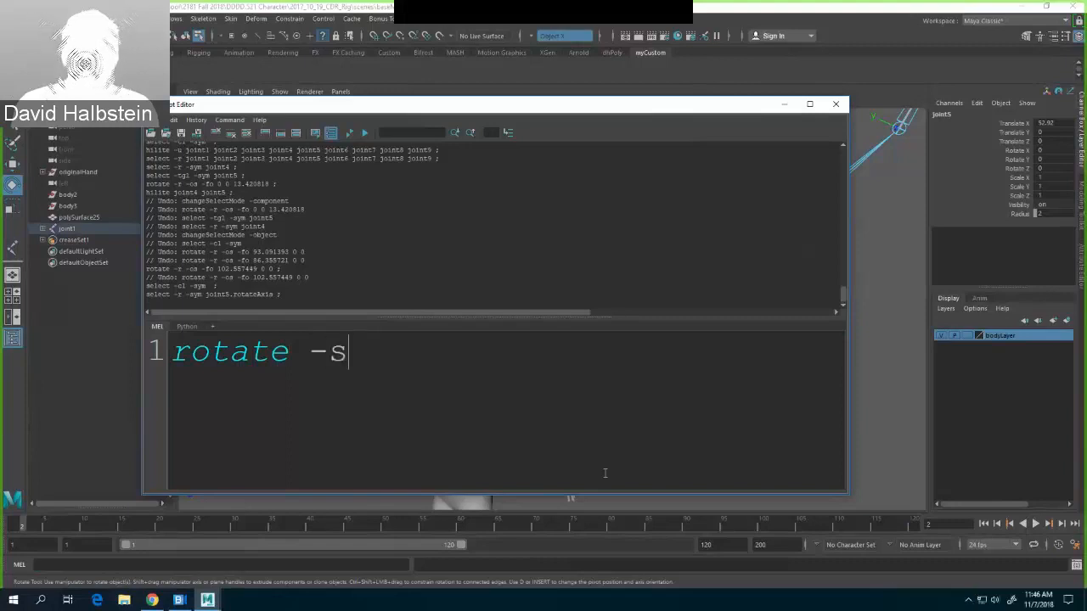
pyautogui.press('BackSpace')
pyautogui.write('r')
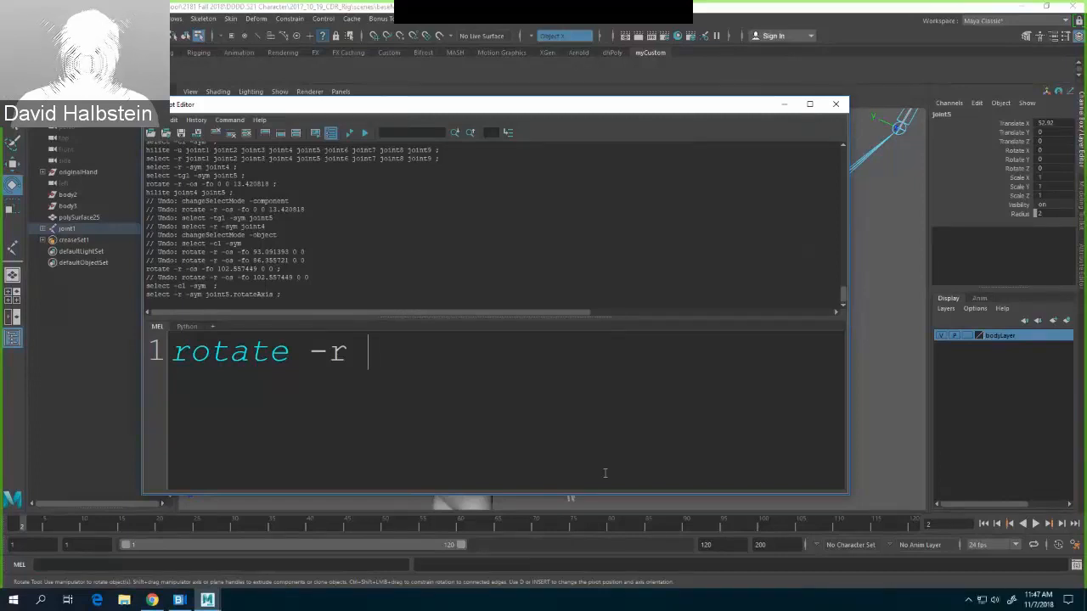
pyautogui.write('180')
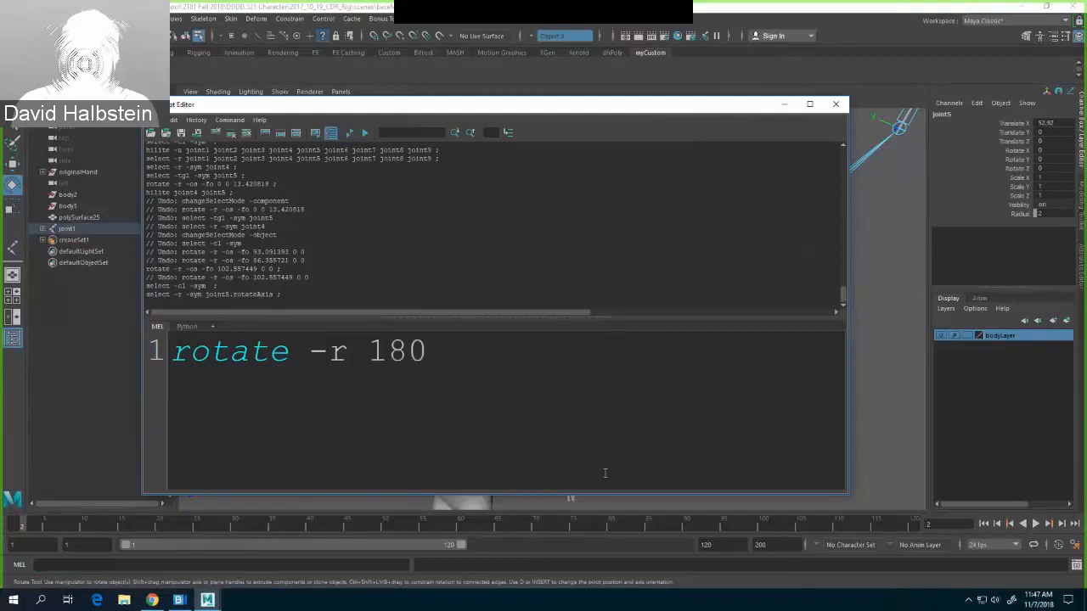
pyautogui.write(' 0 0')
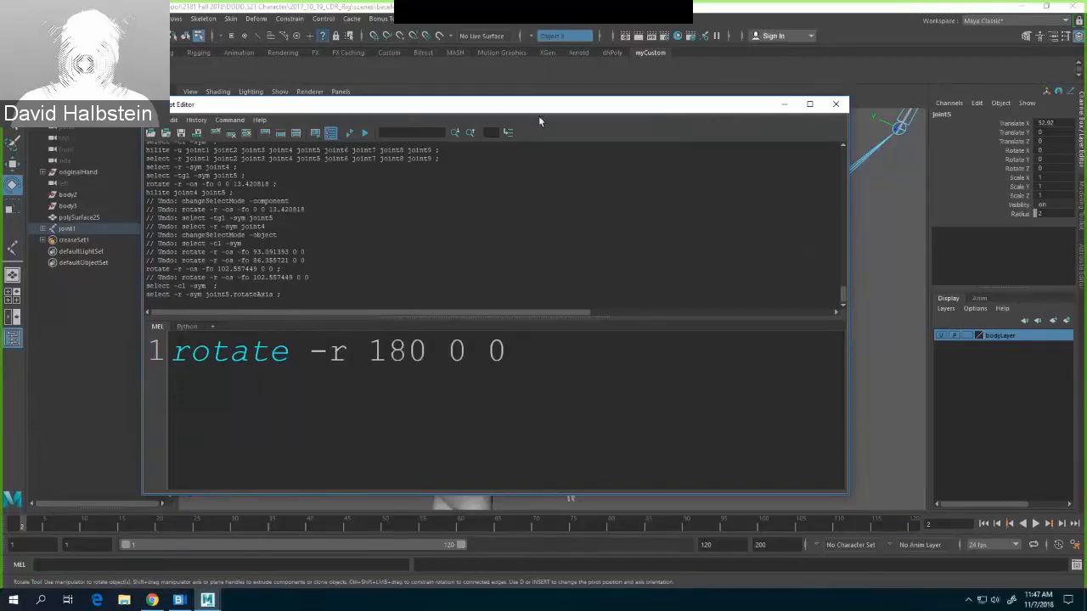
pyautogui.moveTo(538, 107); pyautogui.dragTo(946, 112)
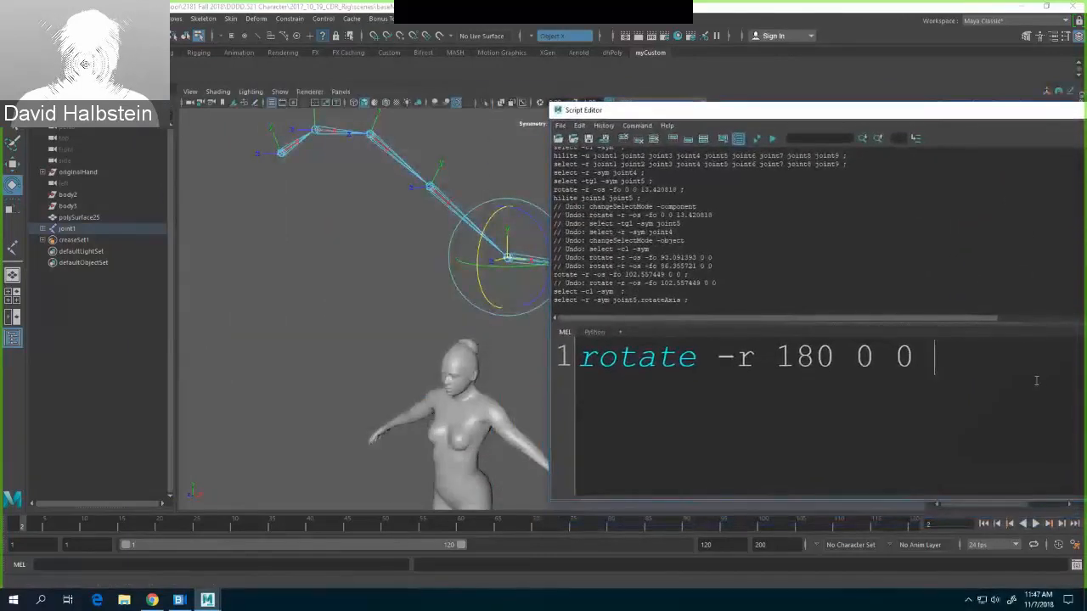
pyautogui.hotkey('ctrl', 'Return')
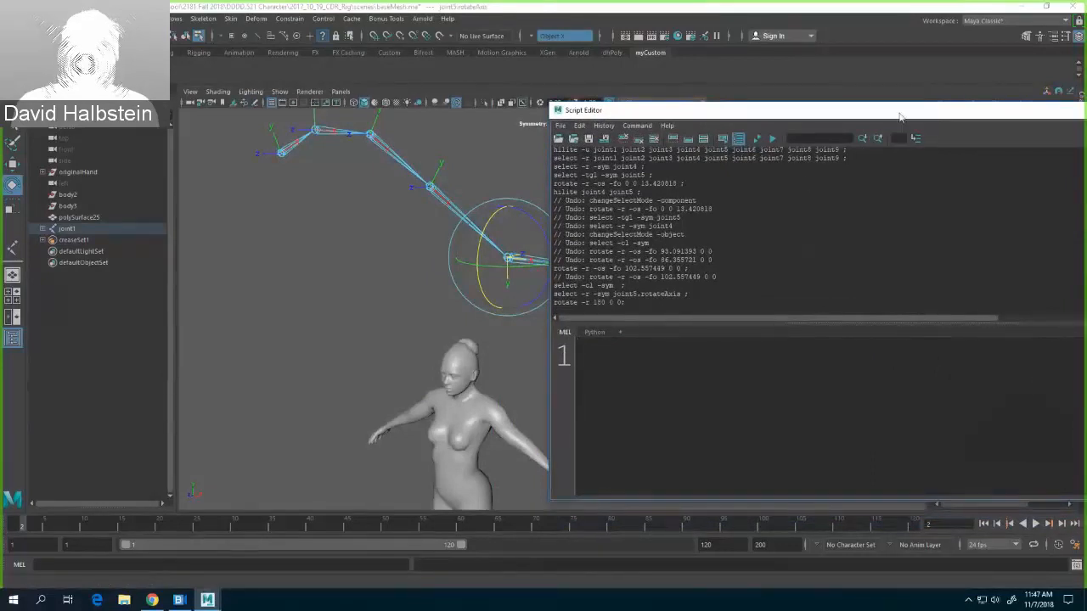
# Step: Close the Script Editor and delete the whole joint chain in object selection mode
pyautogui.moveTo(900, 116); pyautogui.dragTo(551, 157)
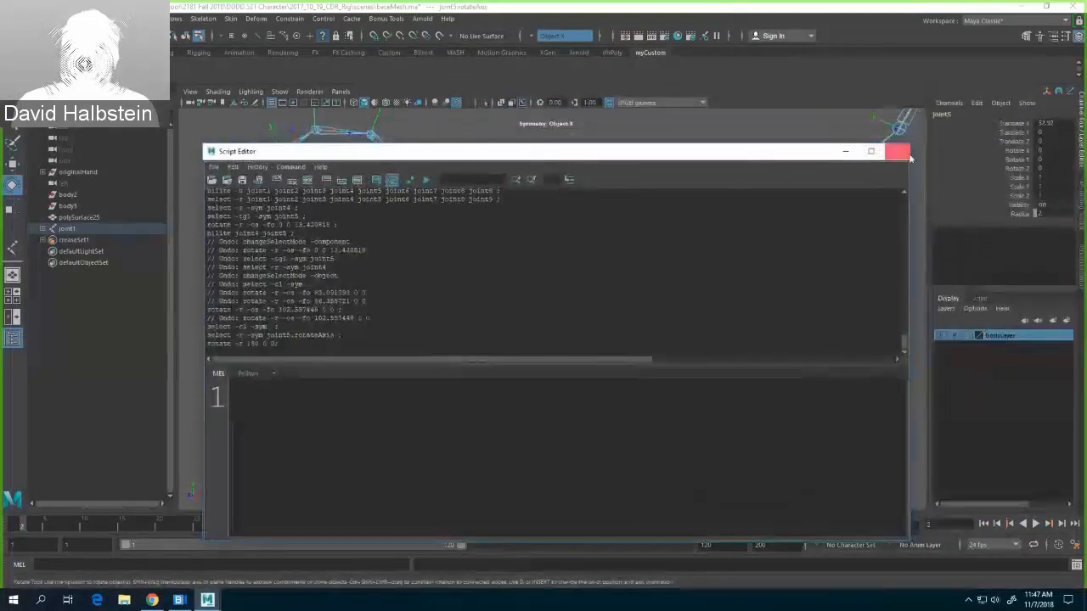
pyautogui.click(900, 153)
pyautogui.click(715, 191)
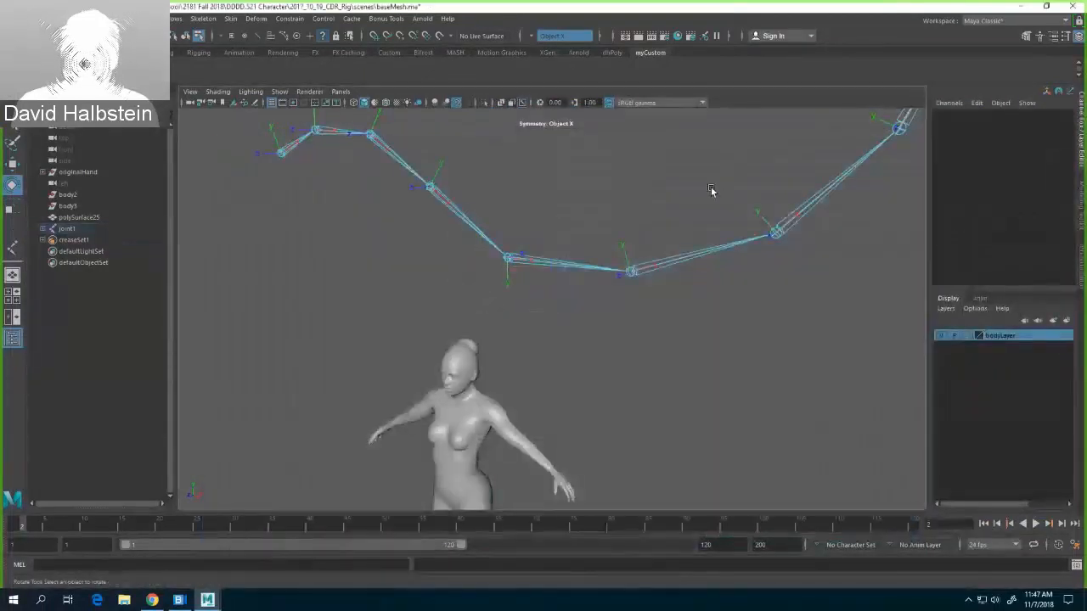
pyautogui.scroll(-4, 709, 190)
pyautogui.moveTo(387, 213); pyautogui.dragTo(367, 217, button='right')
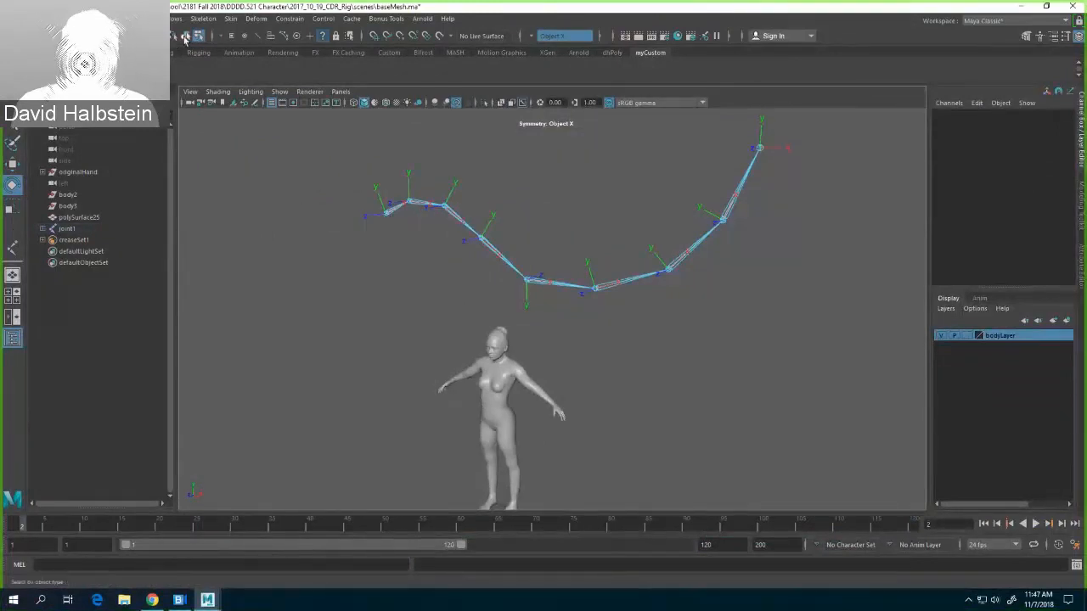
pyautogui.press('Delete')
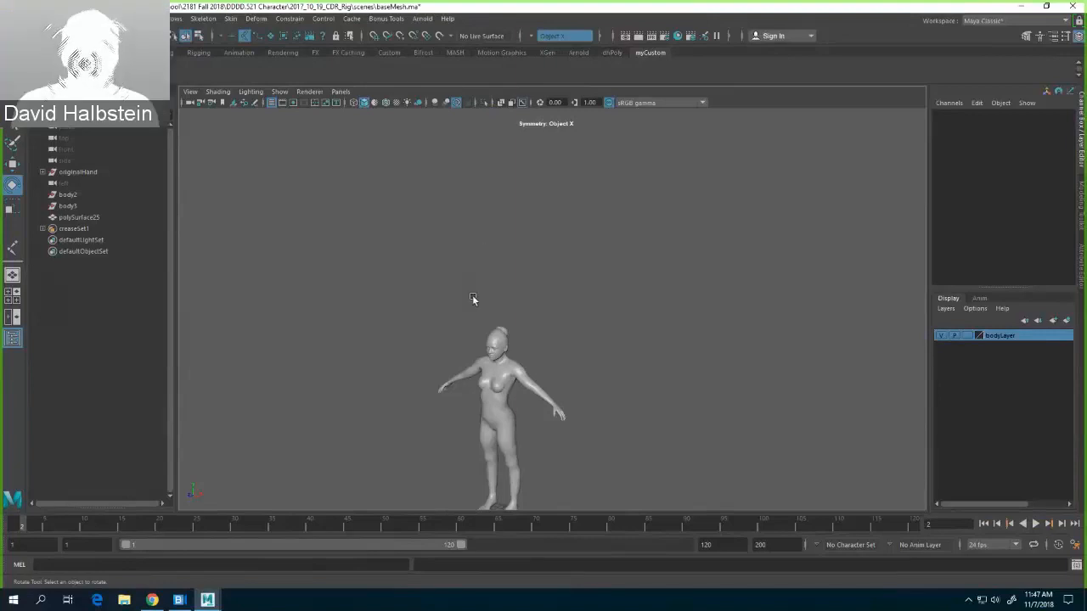
# Step: Draw an arched chain of five joints above the body mesh in the front view with the Joint tool
pyautogui.press('space')
pyautogui.moveTo(472, 294); pyautogui.dragTo(536, 289)
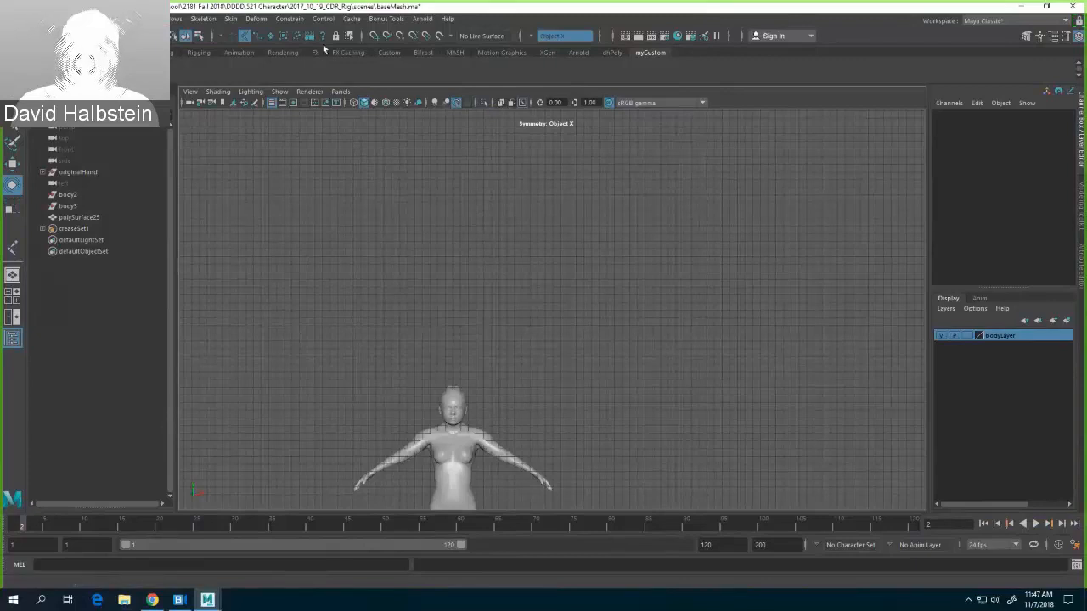
pyautogui.click(12, 246)
pyautogui.click(320, 245)
pyautogui.click(433, 211)
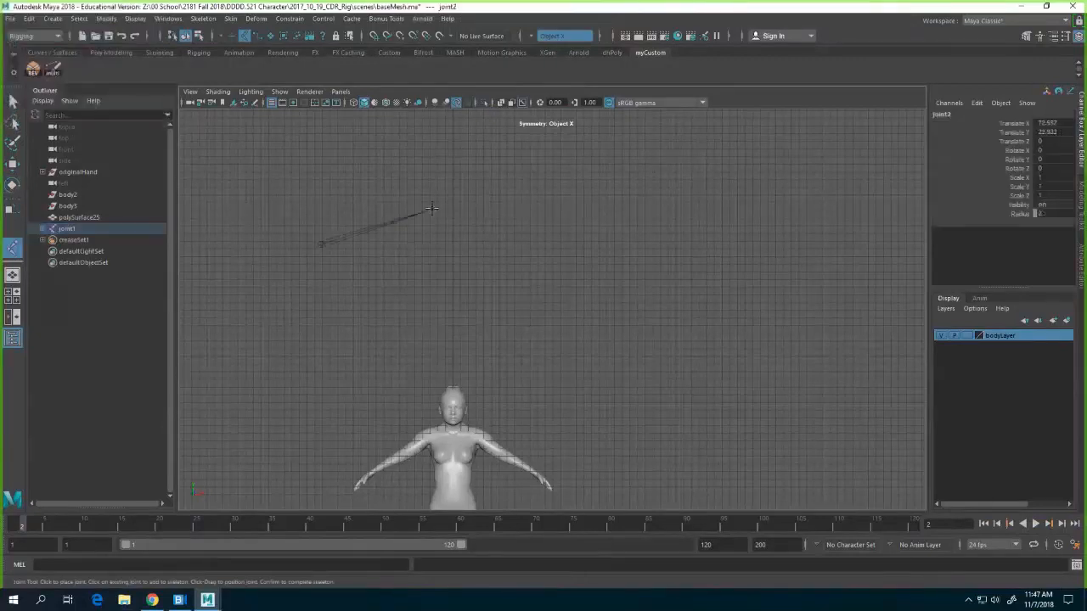
pyautogui.click(557, 253)
pyautogui.click(664, 331)
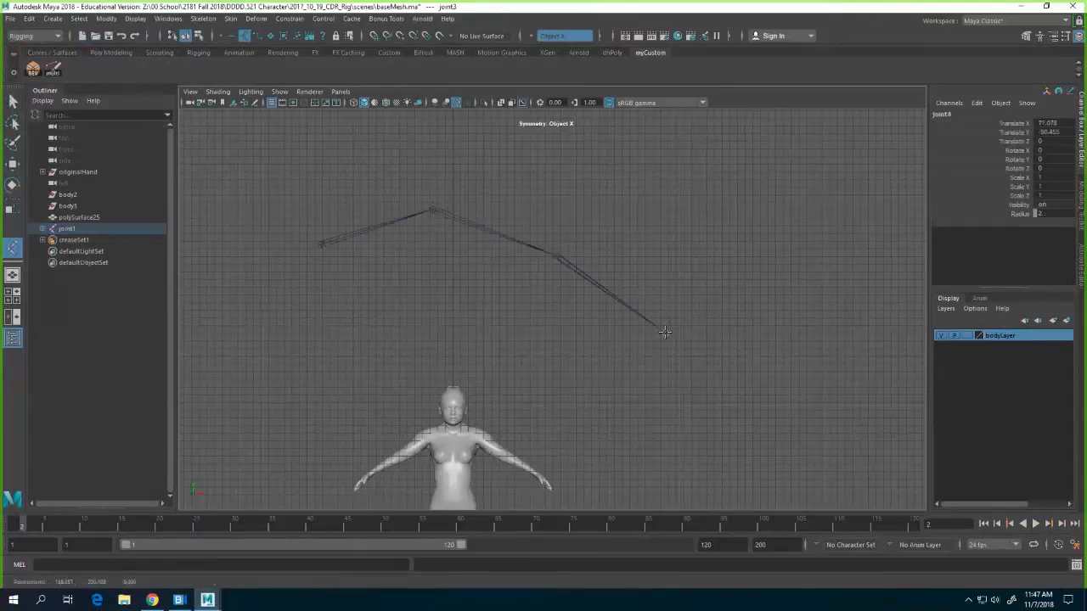
pyautogui.click(709, 410)
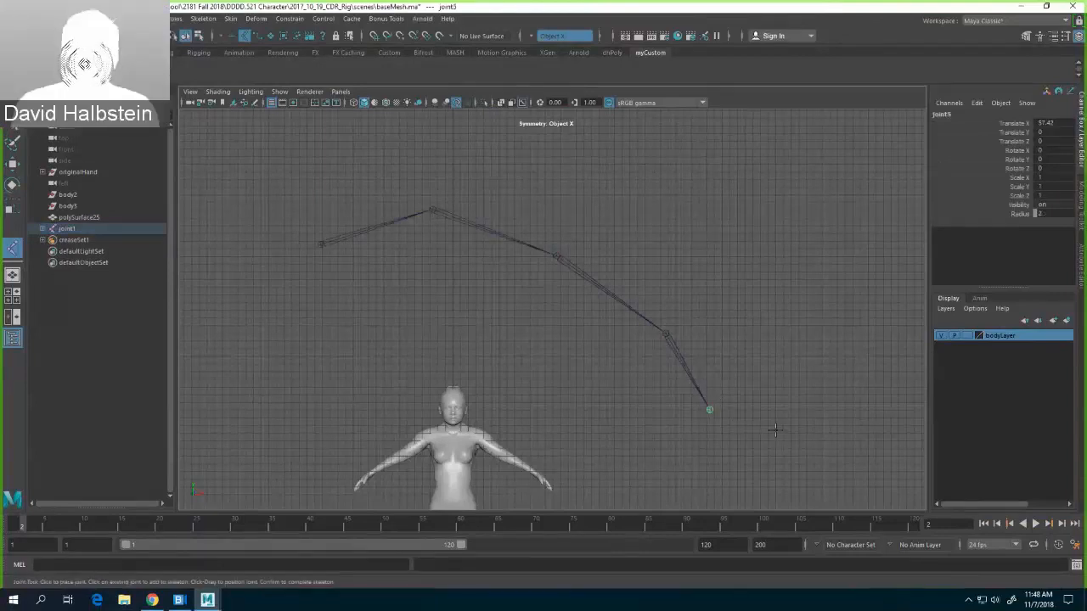
# Step: Rotate the new chain's second joint by about 21 degrees in Z so its bone lies horizontal
pyautogui.press('e')
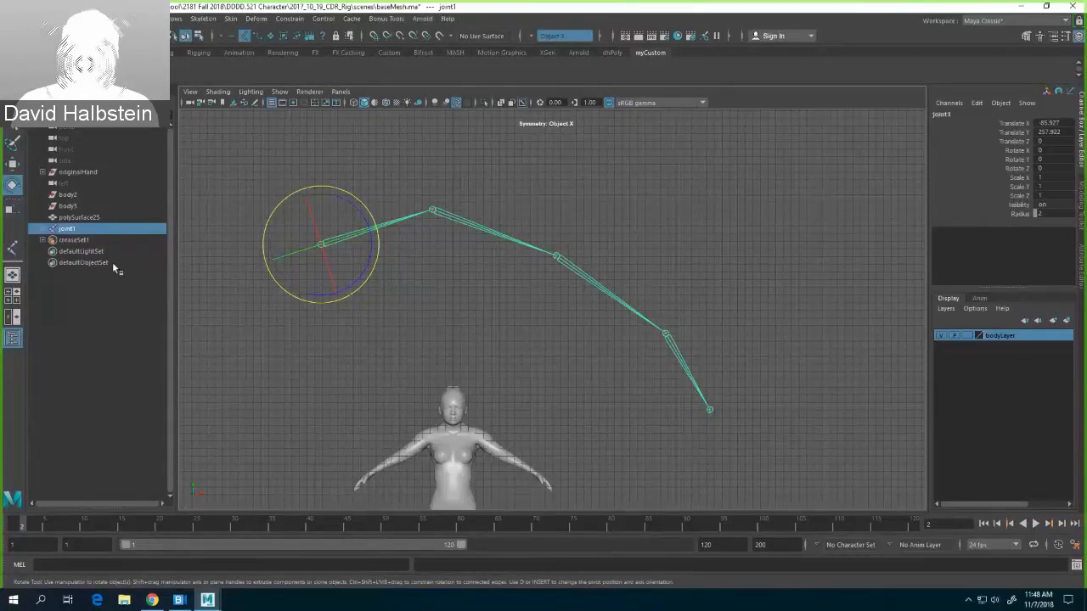
pyautogui.click(486, 218)
pyautogui.moveTo(473, 225); pyautogui.dragTo(485, 207)
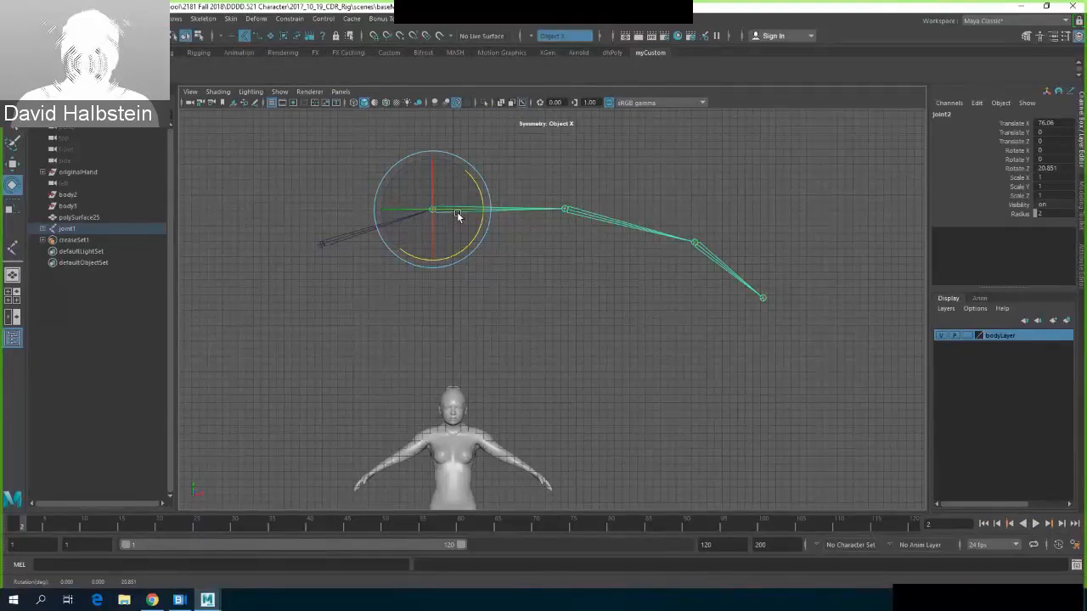
# Step: Move the chain's third joint almost directly below the second joint, to about -3.8 in X and -70.2 in Y
pyautogui.click(593, 218)
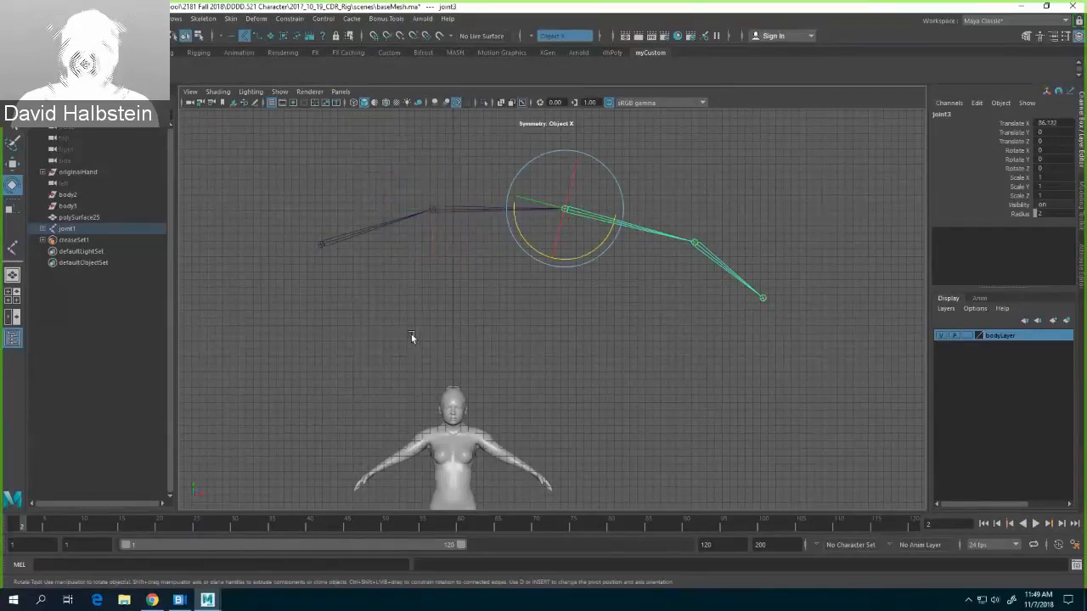
pyautogui.press('w')
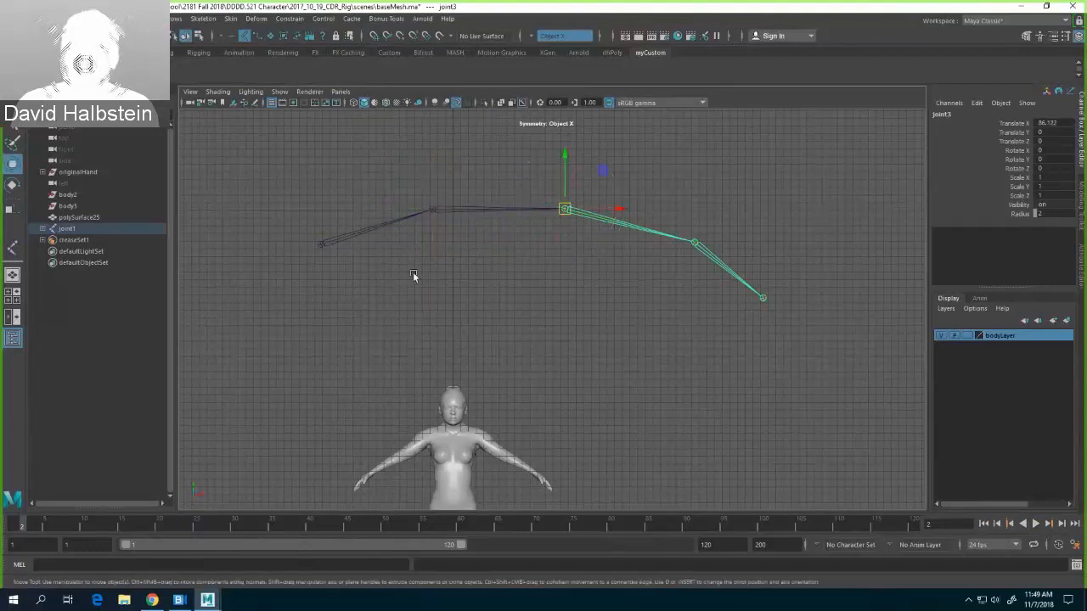
pyautogui.moveTo(565, 209); pyautogui.dragTo(429, 320)
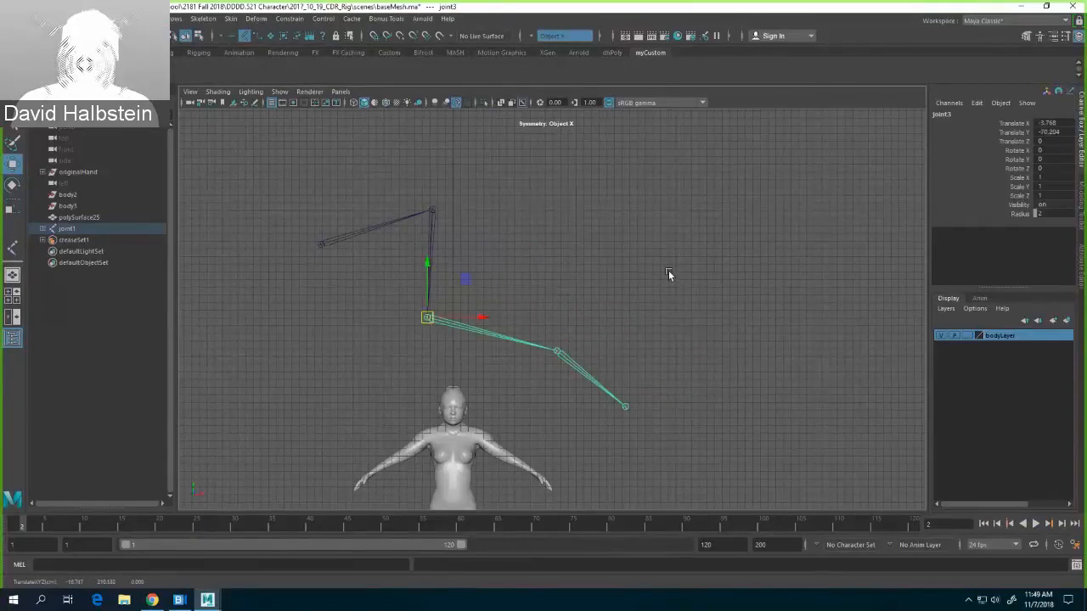
# Step: Select the chain from its root joint and display its local rotation axes in component mode
pyautogui.moveTo(307, 219); pyautogui.dragTo(333, 253)
pyautogui.click(198, 36)
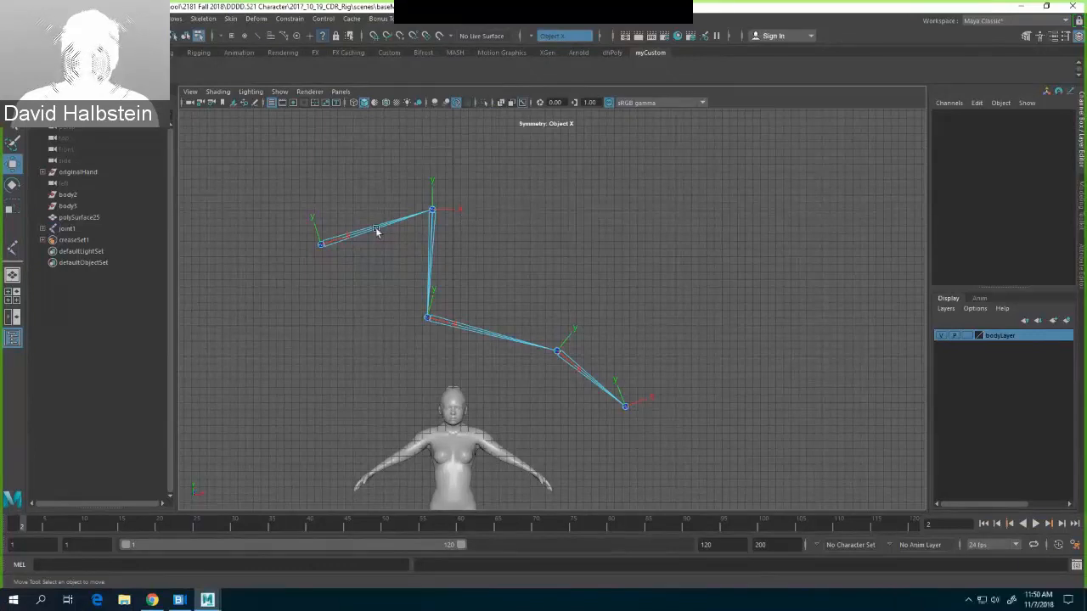
pyautogui.moveTo(377, 231)
pyautogui.mouseDown(button='right')
pyautogui.moveTo(360, 231)
pyautogui.moveTo(402, 249)
pyautogui.moveTo(382, 224)
pyautogui.mouseUp(button='right')
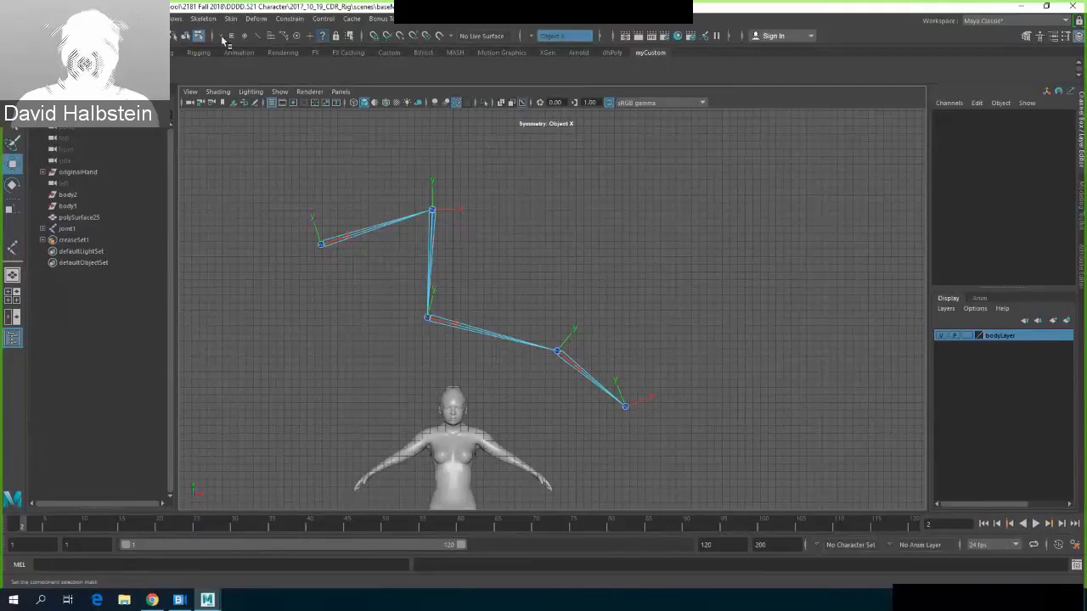
# Step: Try to orient the chain's joints from the root with primary axis X, secondary axis Y and child joints included
pyautogui.click(320, 243)
pyautogui.press('w')
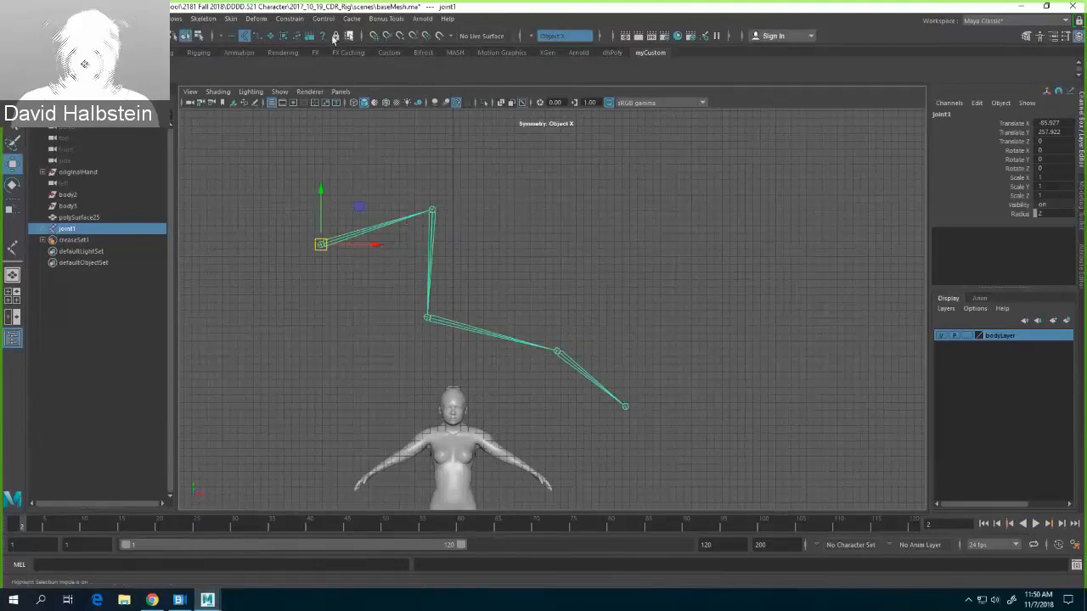
pyautogui.click(195, 19)
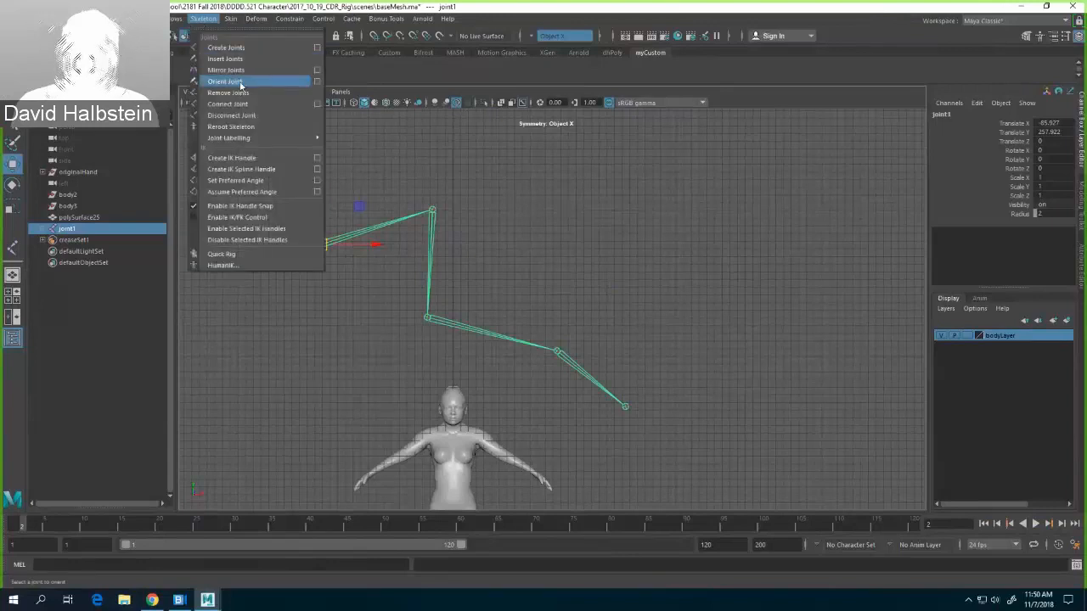
pyautogui.click(317, 81)
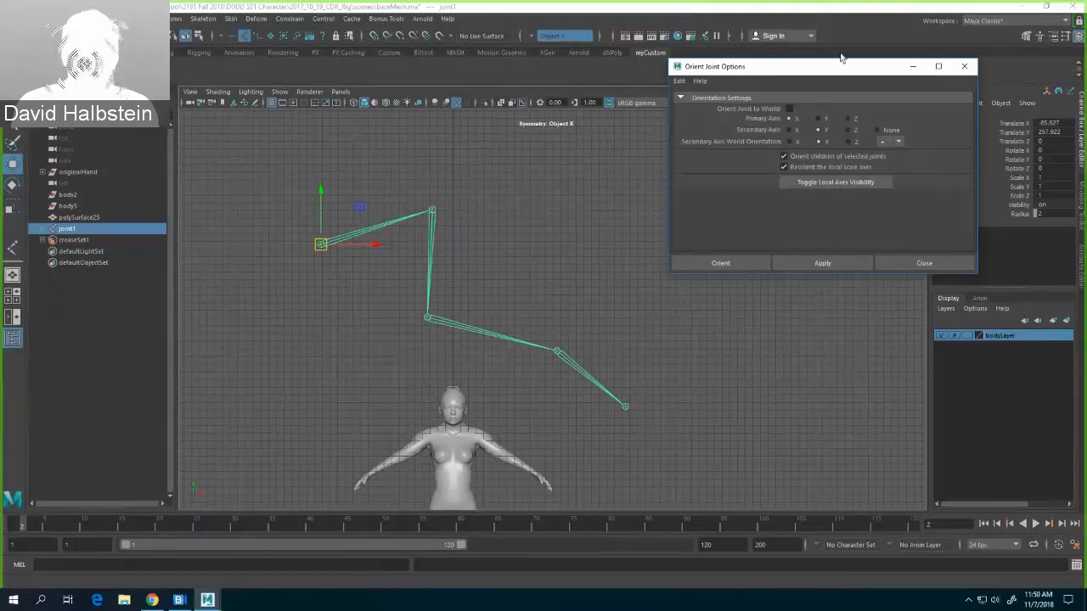
pyautogui.moveTo(839, 66); pyautogui.dragTo(803, 168)
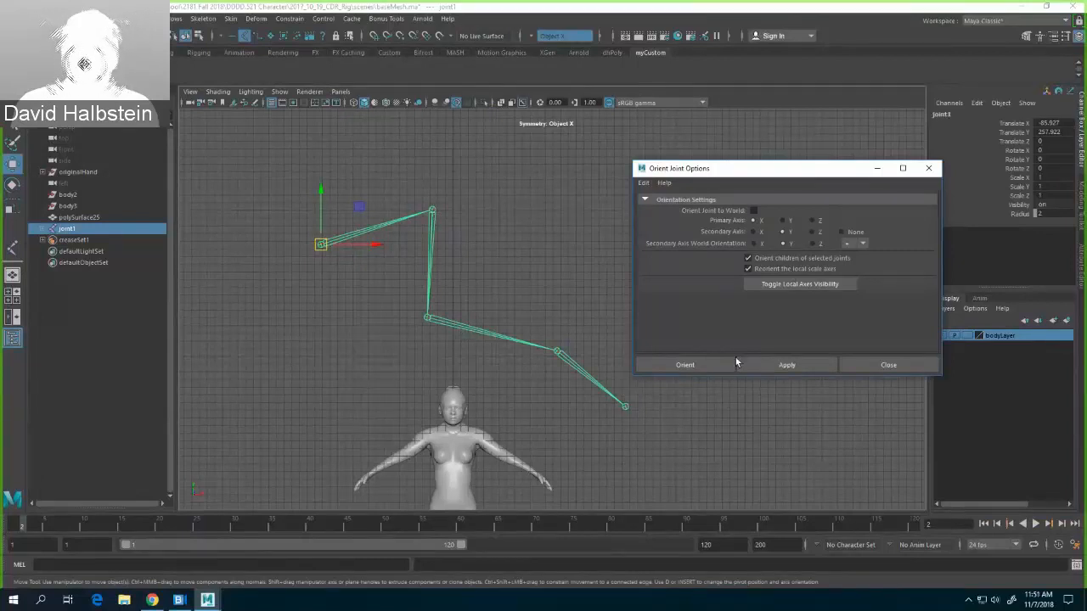
pyautogui.click(794, 365)
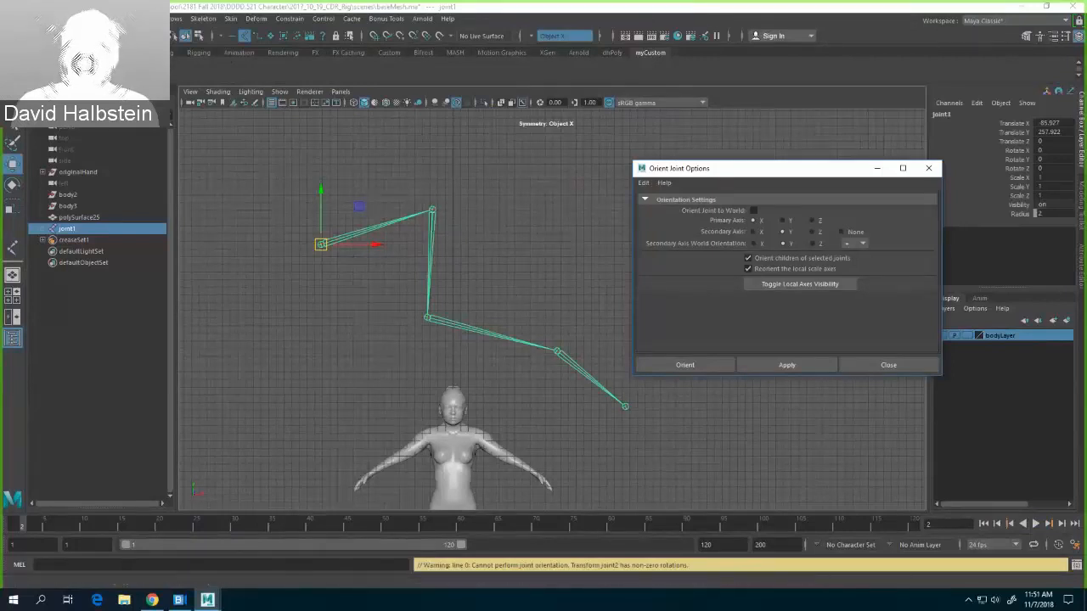
# Step: Select every joint in the chain's hierarchy and freeze their transformations
pyautogui.click(81, 19)
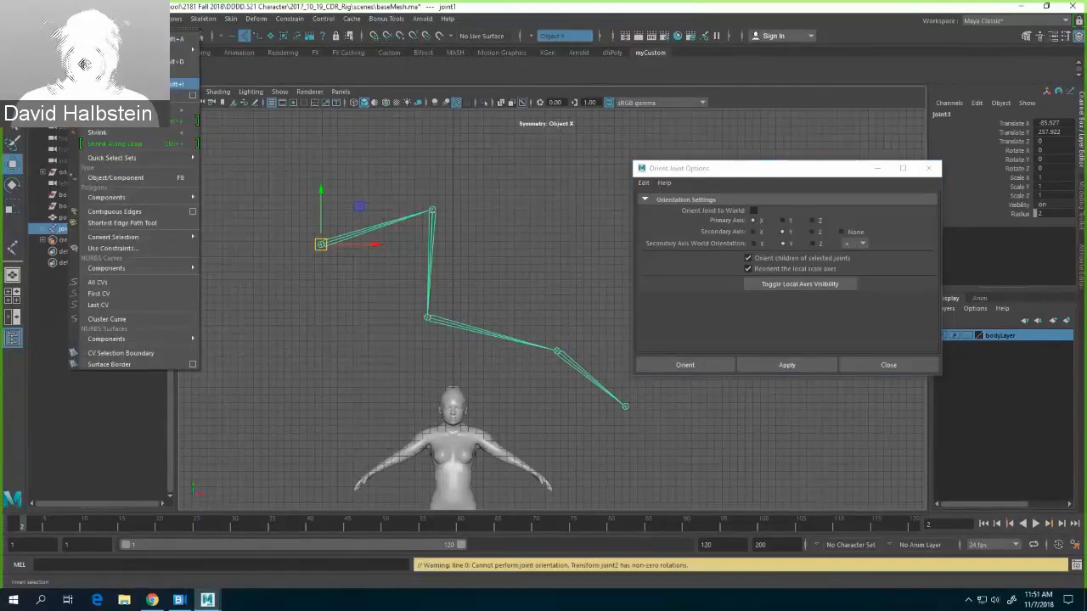
pyautogui.click(127, 84)
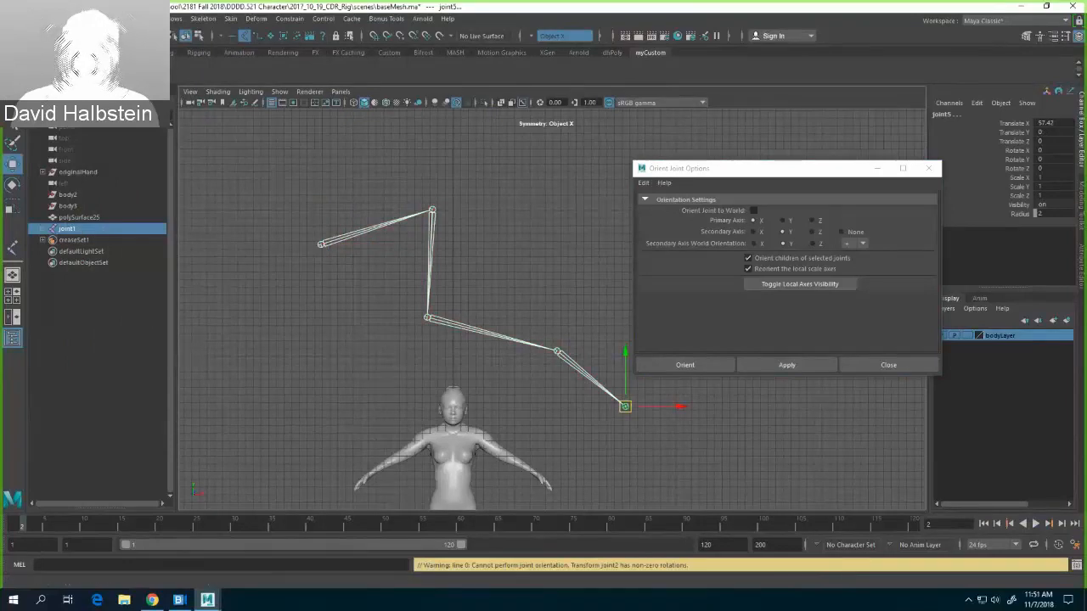
pyautogui.click(111, 19)
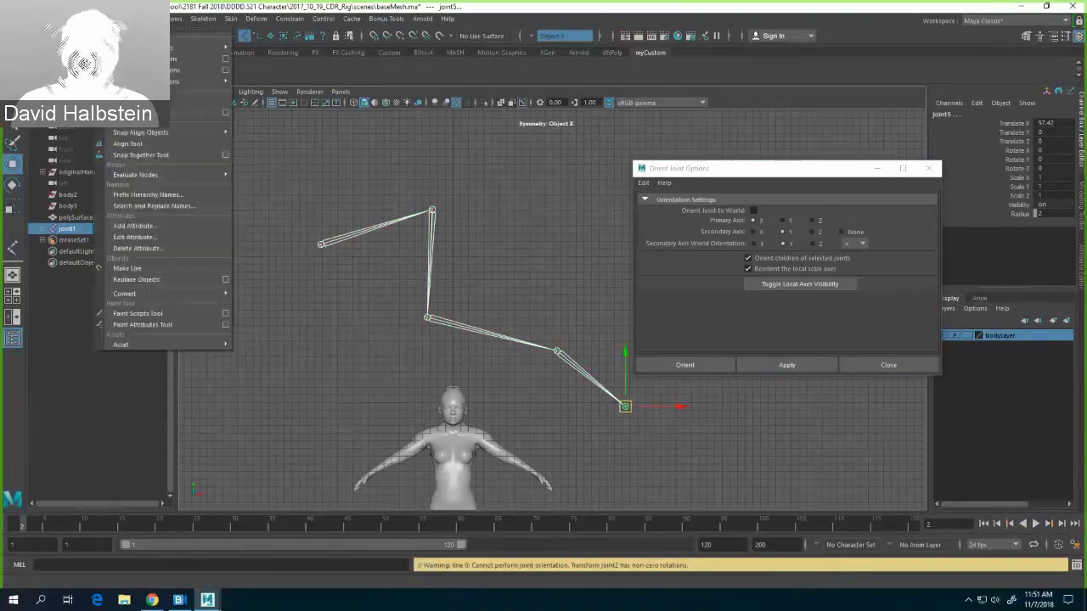
pyautogui.click(179, 75)
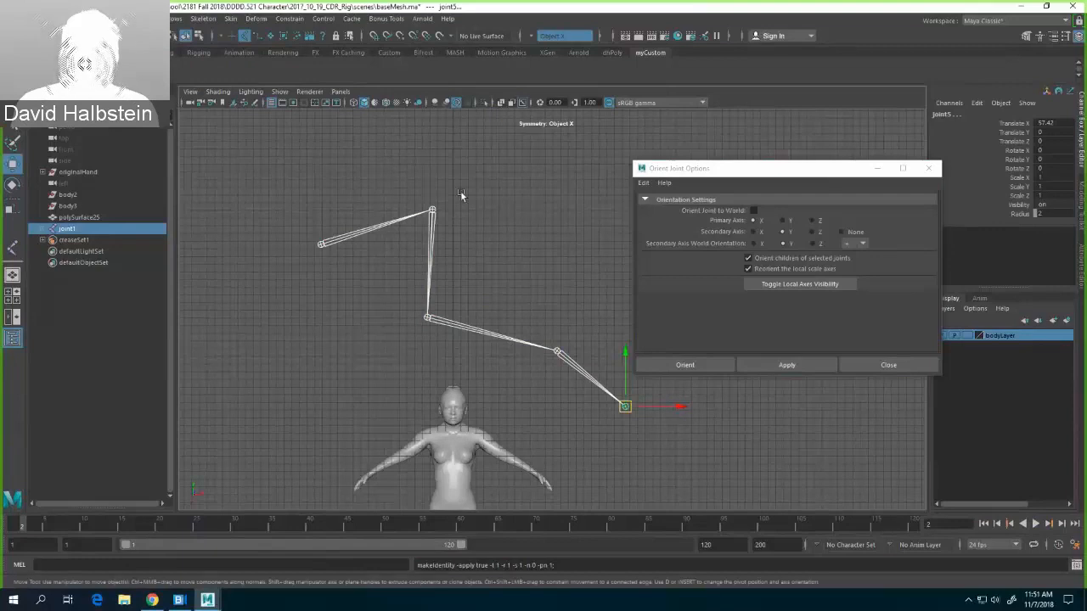
# Step: Reorient the chain from its root joint with the current Orient Joint settings and display its local rotation axes in component mode
pyautogui.click(299, 223)
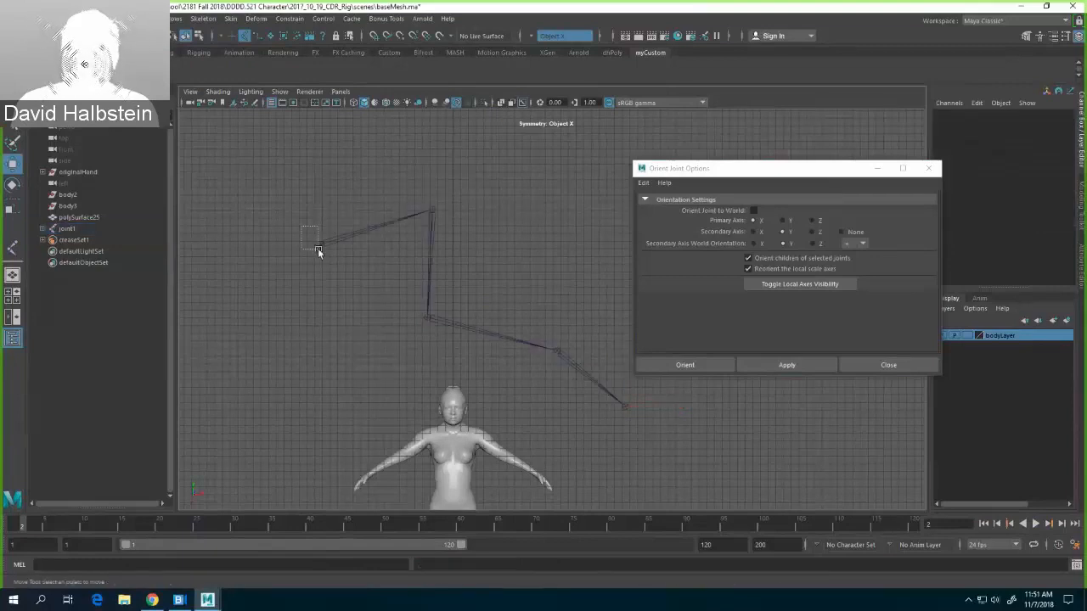
pyautogui.click(321, 245)
pyautogui.click(198, 36)
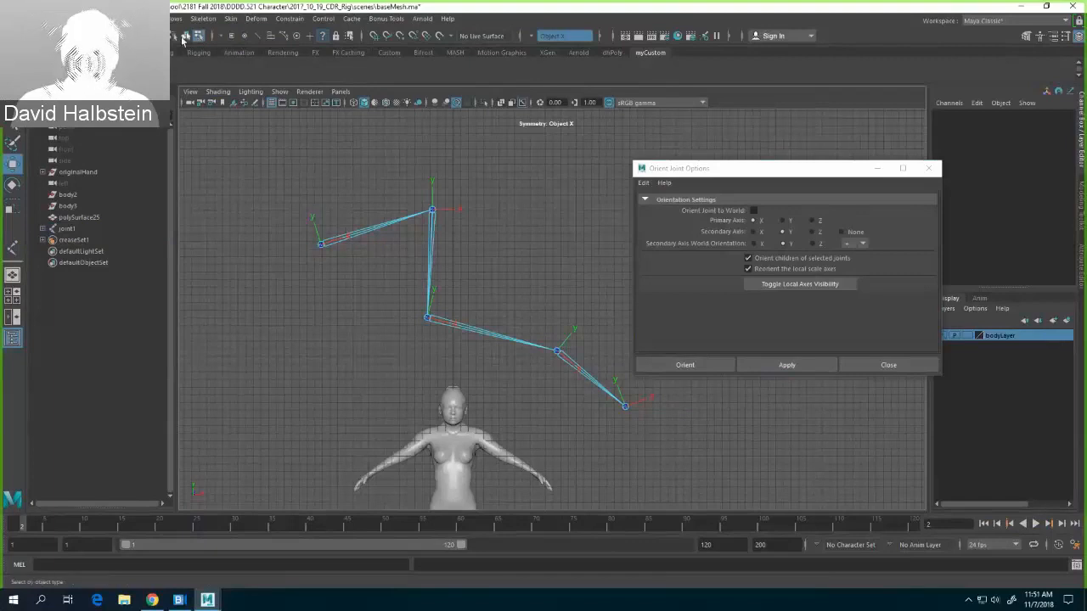
pyautogui.click(183, 37)
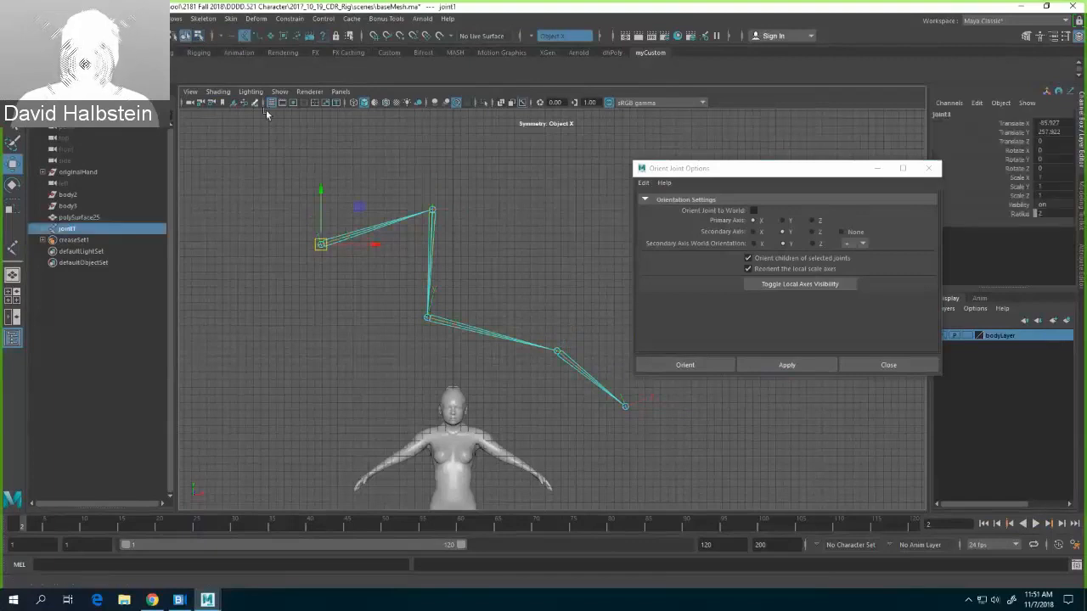
pyautogui.click(783, 365)
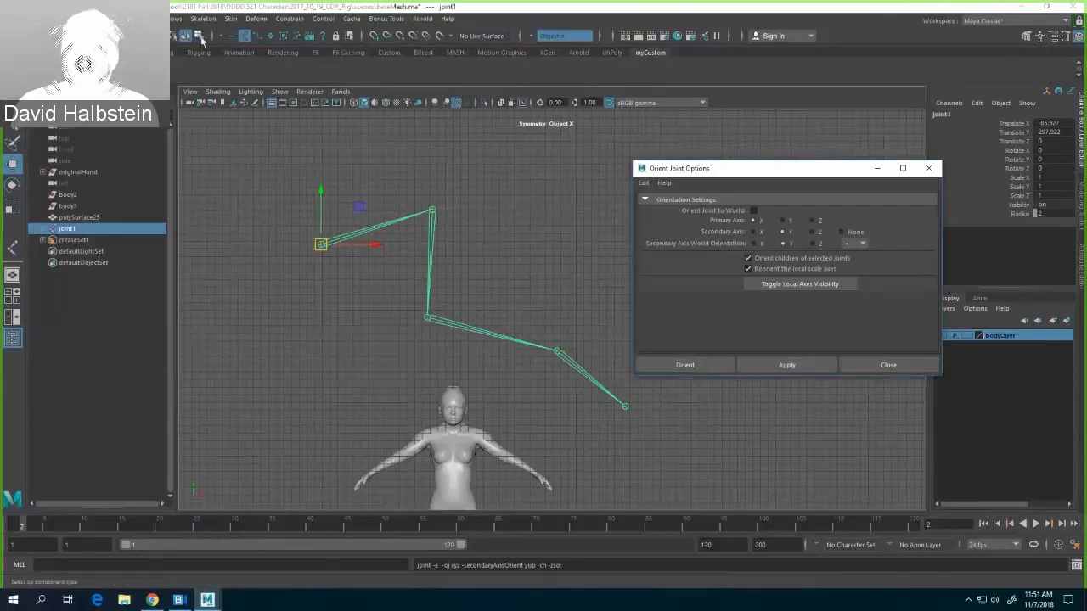
pyautogui.click(467, 245)
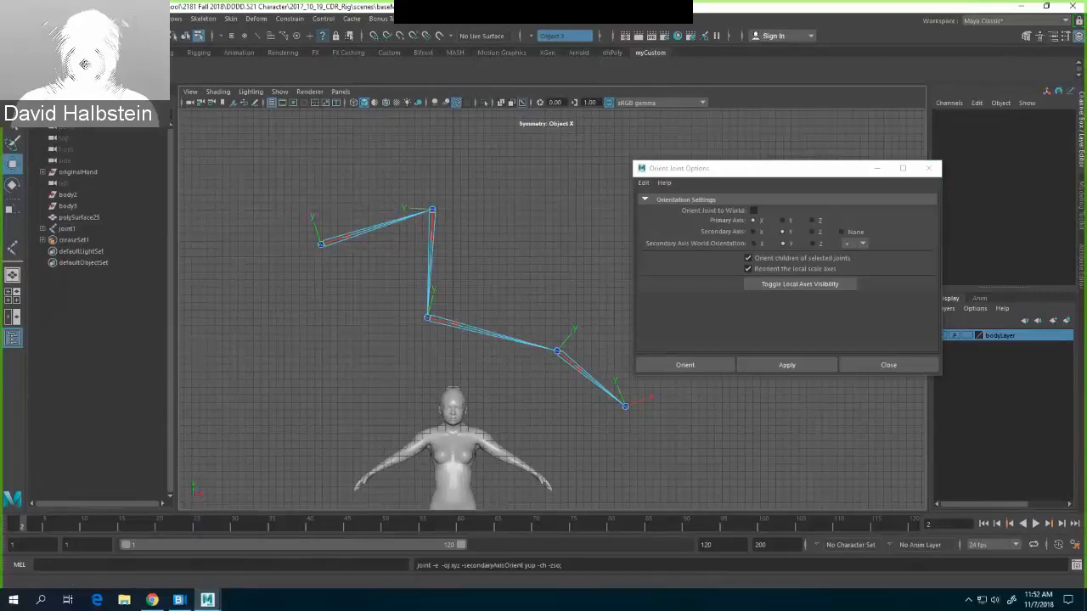
# Step: Delete the whole joint chain in object mode and close the Orient Joint options
pyautogui.click(185, 37)
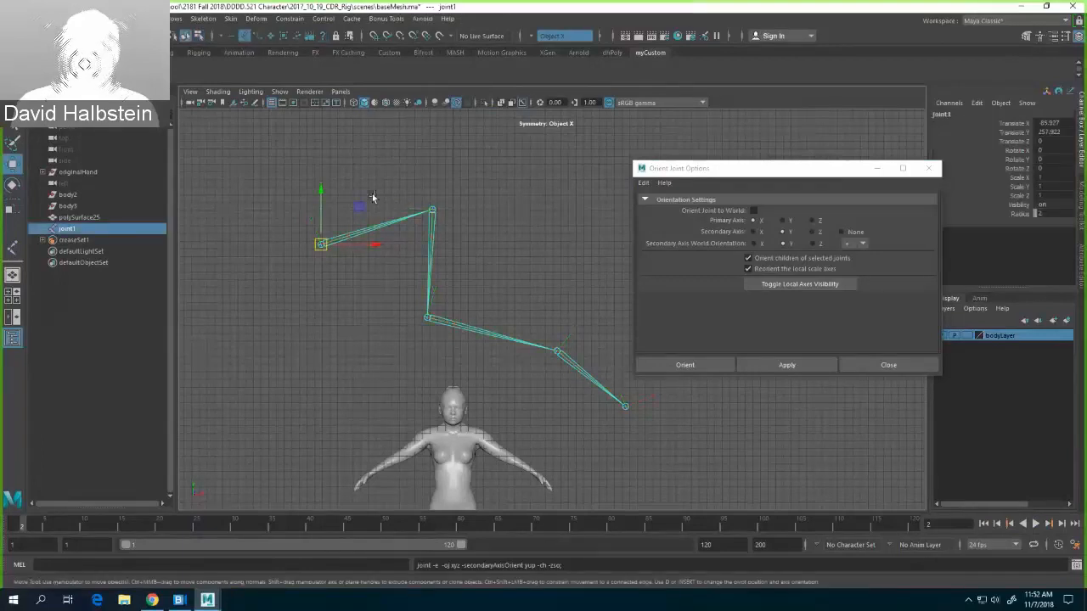
pyautogui.press('Delete')
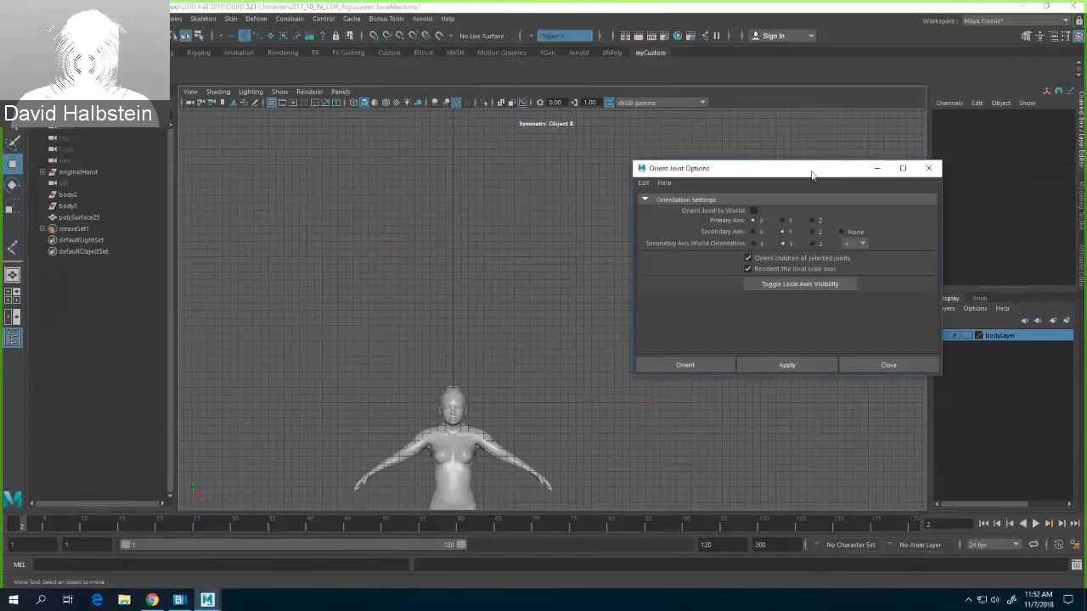
pyautogui.moveTo(811, 174); pyautogui.dragTo(804, 183)
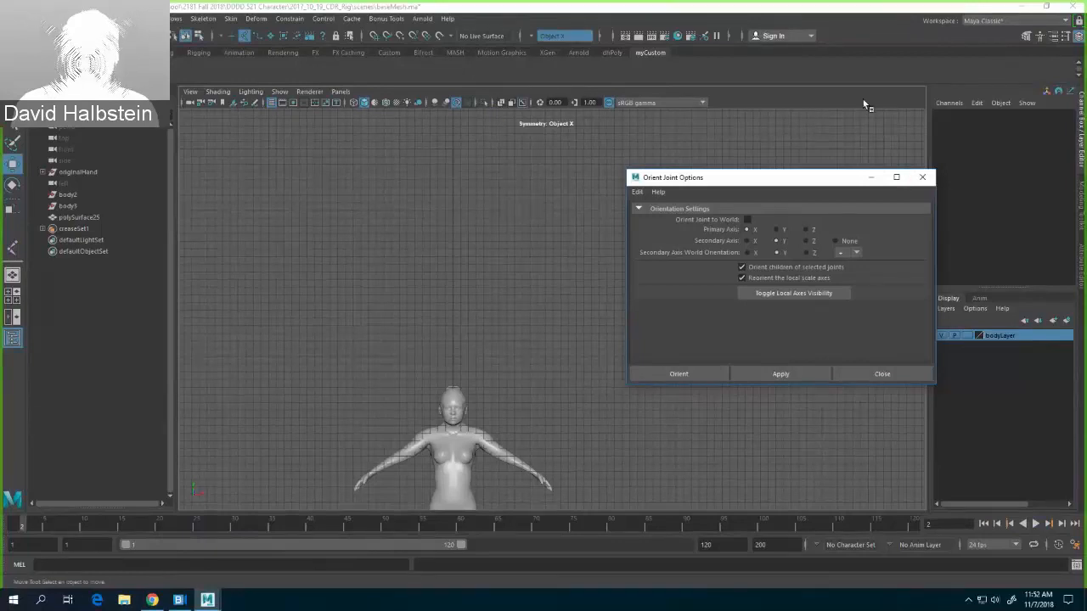
pyautogui.click(922, 178)
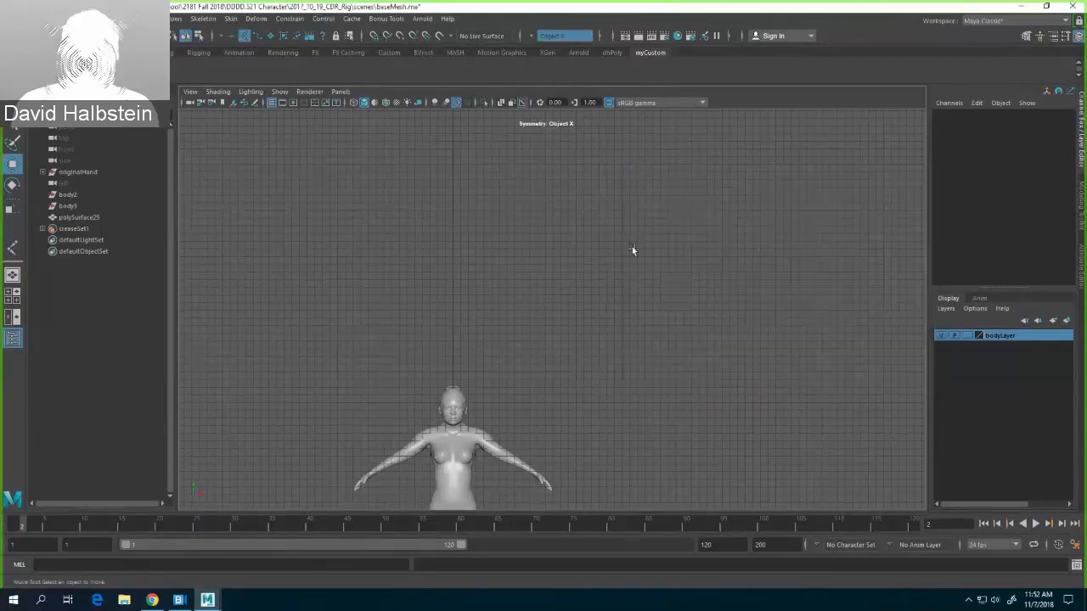
# Step: Switch to the side view and display the body mesh with X-Ray and Wireframe on Shaded
pyautogui.press('space')
pyautogui.moveTo(618, 230); pyautogui.dragTo(679, 231)
pyautogui.keyDown('alt'); pyautogui.moveTo(607, 294); pyautogui.dragTo(594, 215, button='middle'); pyautogui.keyUp('alt')
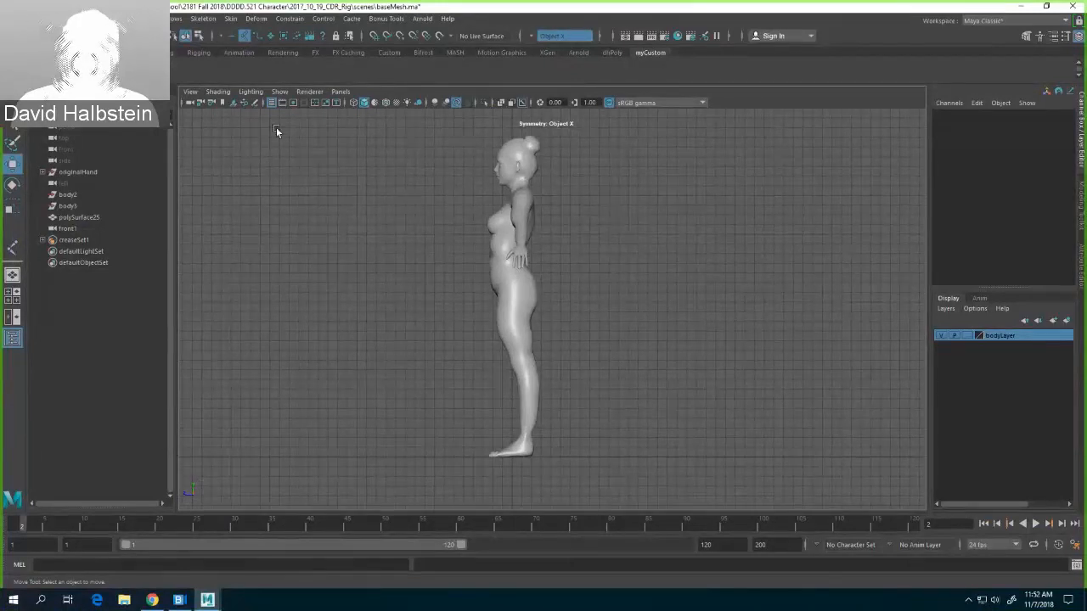
pyautogui.click(219, 95)
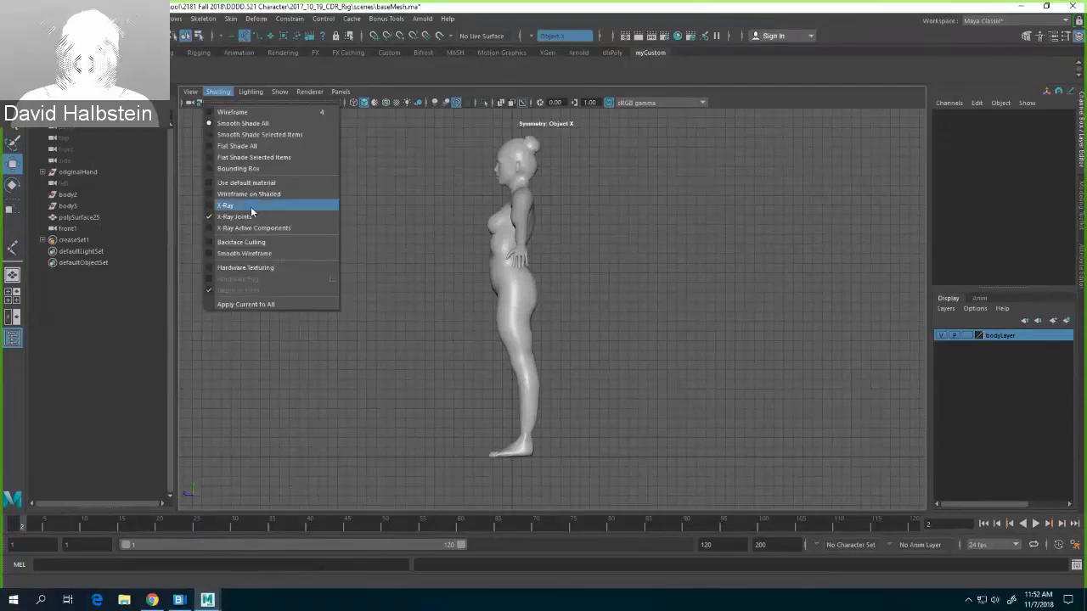
pyautogui.click(252, 205)
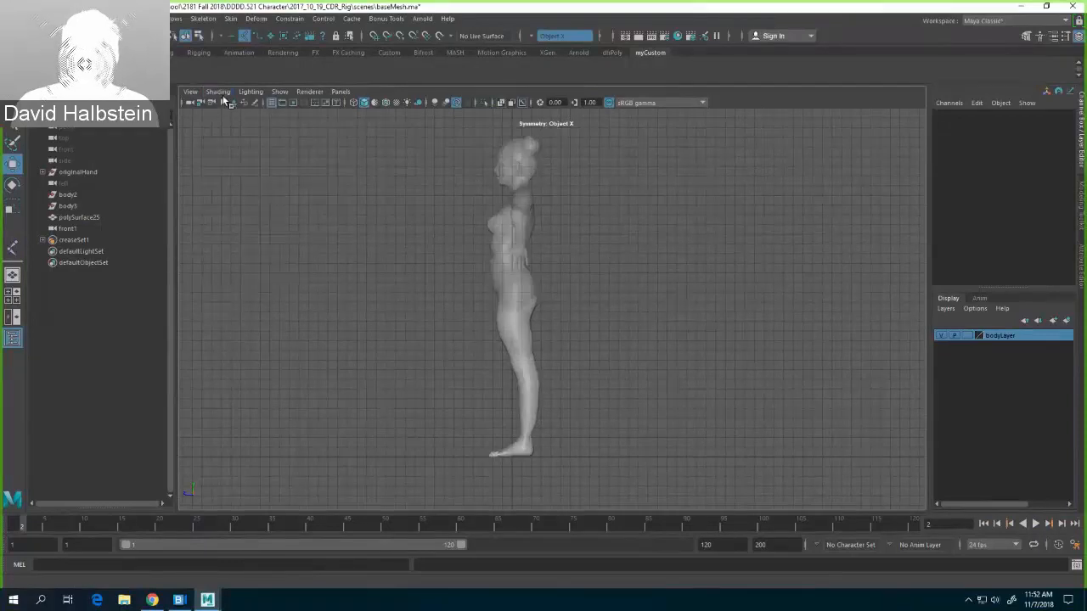
pyautogui.click(219, 91)
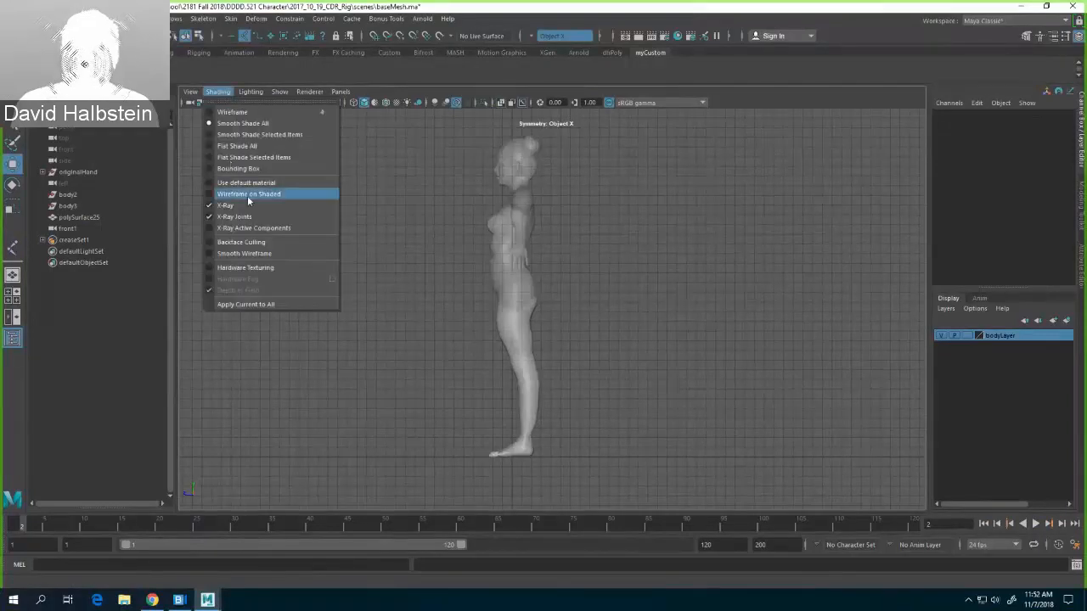
pyautogui.click(249, 195)
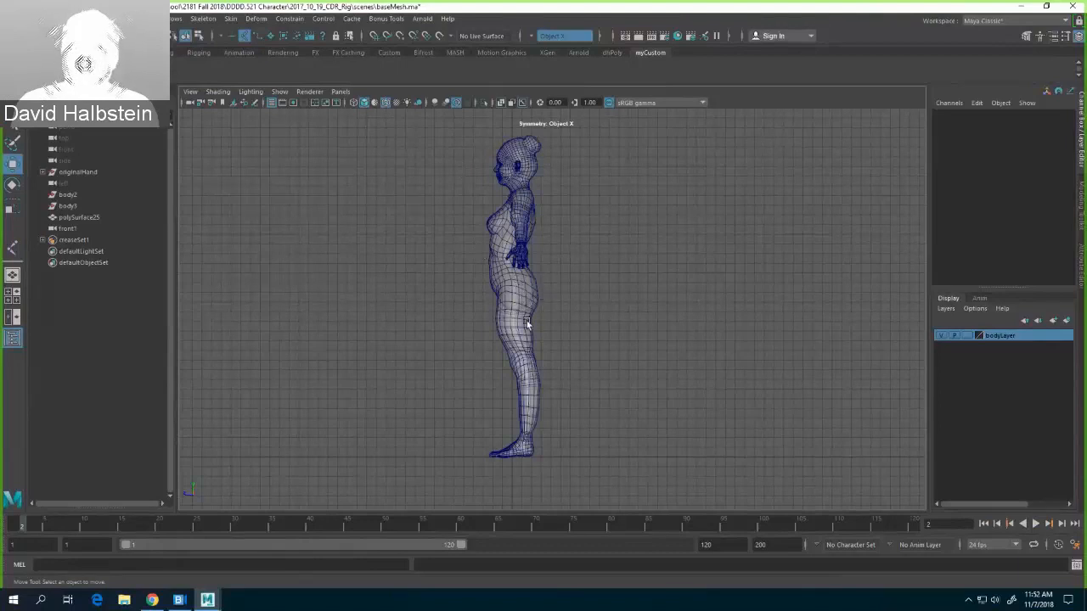
# Step: Place trial hip and knee joints on the body in the side view with the Joint tool, and undo them
pyautogui.click(12, 248)
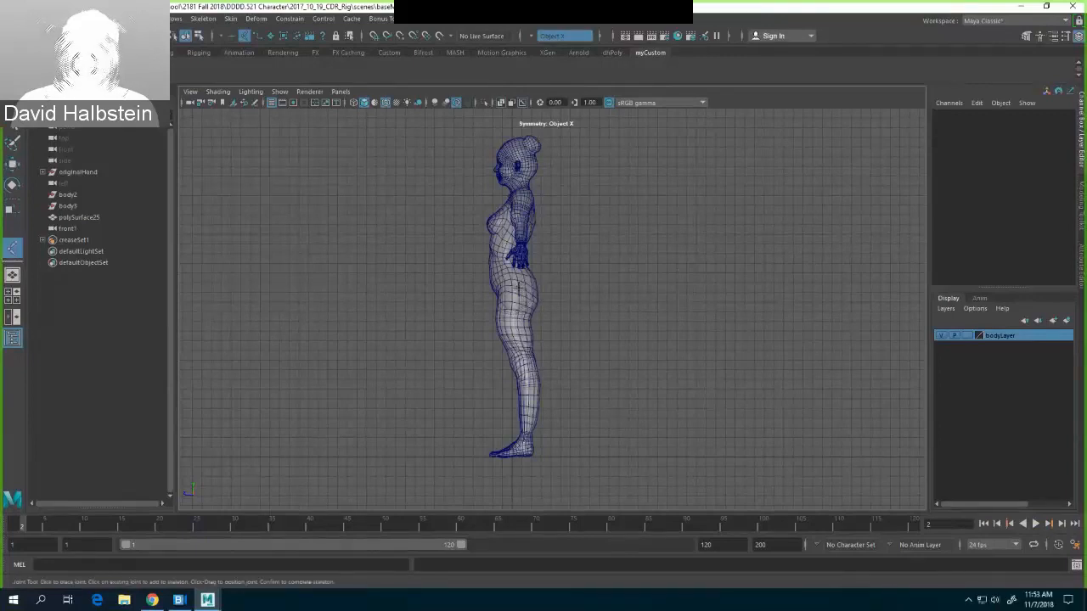
pyautogui.click(520, 290)
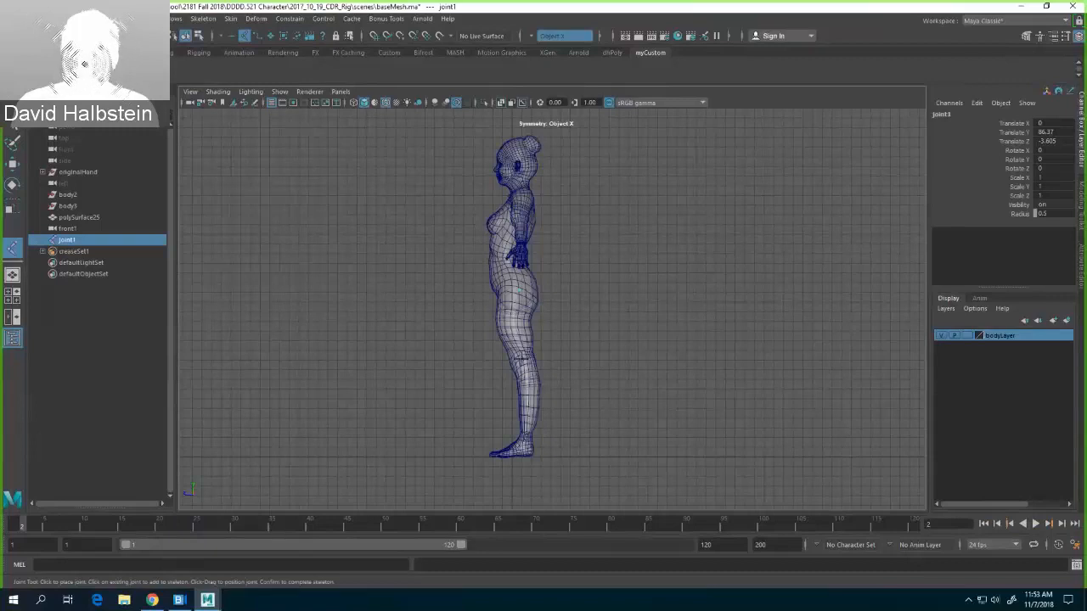
pyautogui.click(520, 361)
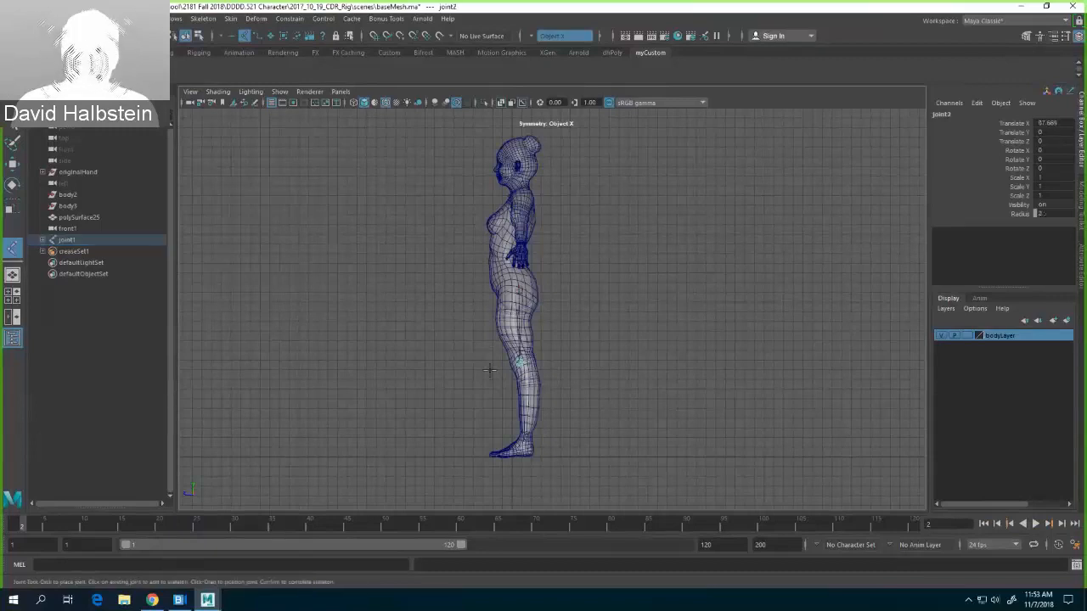
pyautogui.hotkey('ctrl', 'z')
pyautogui.hotkey('ctrl', 'z')
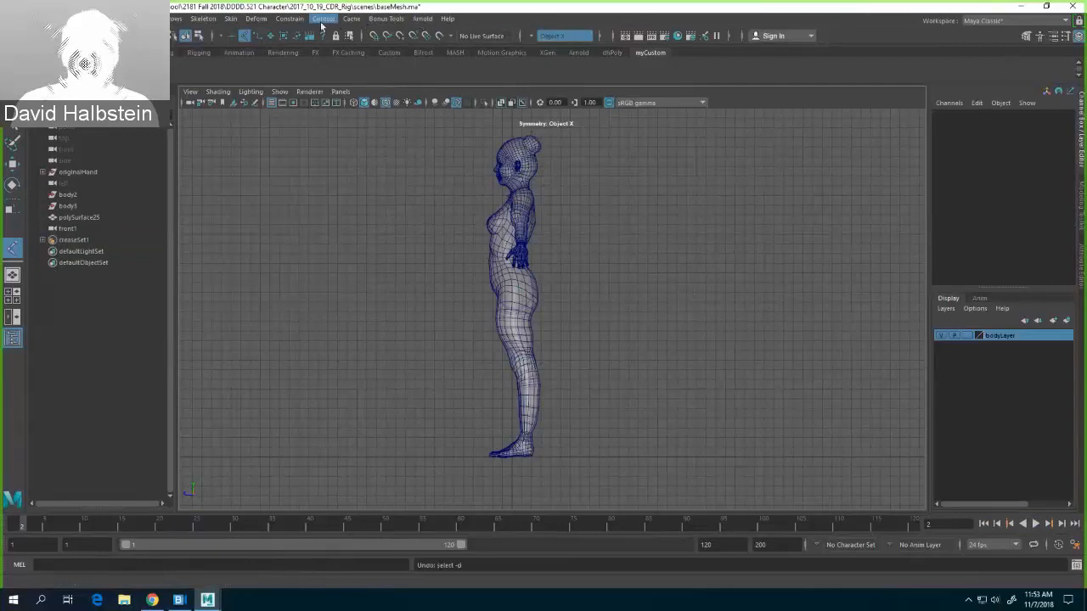
pyautogui.click(289, 19)
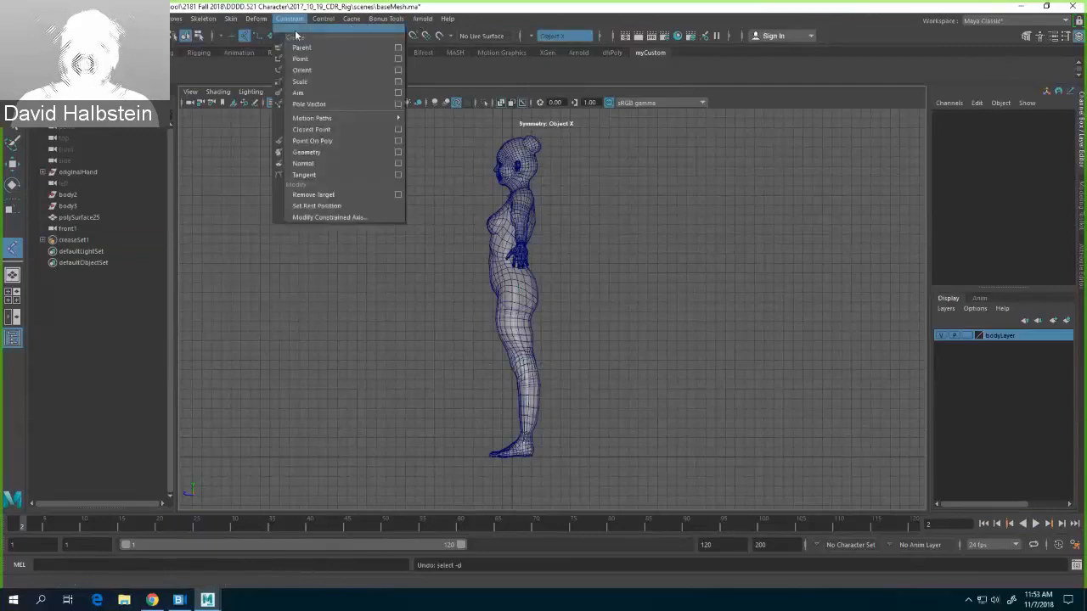
pyautogui.moveTo(347, 121)
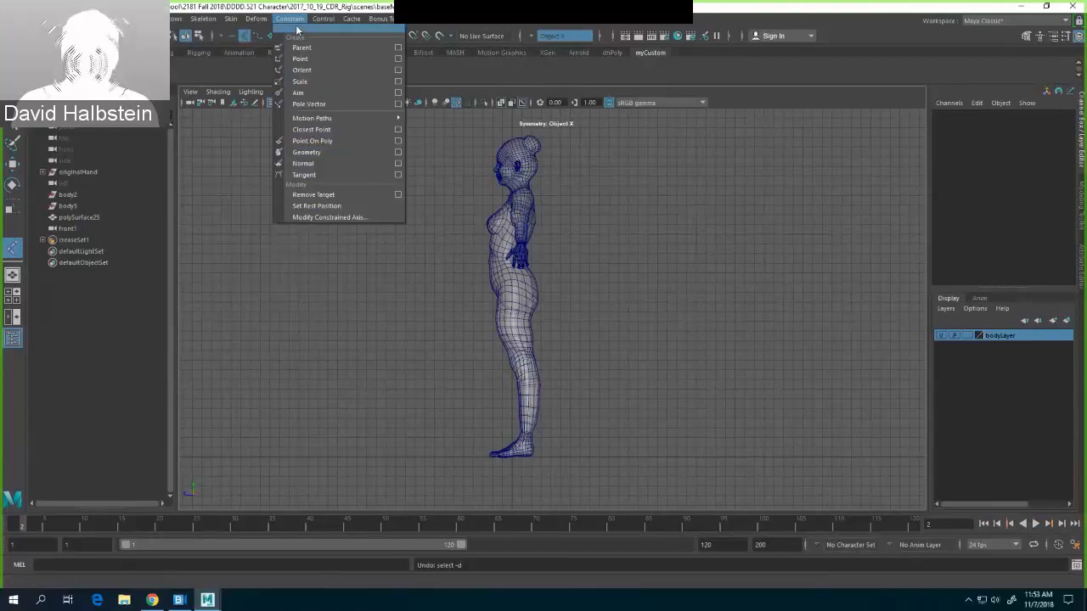
pyautogui.moveTo(380, 18)
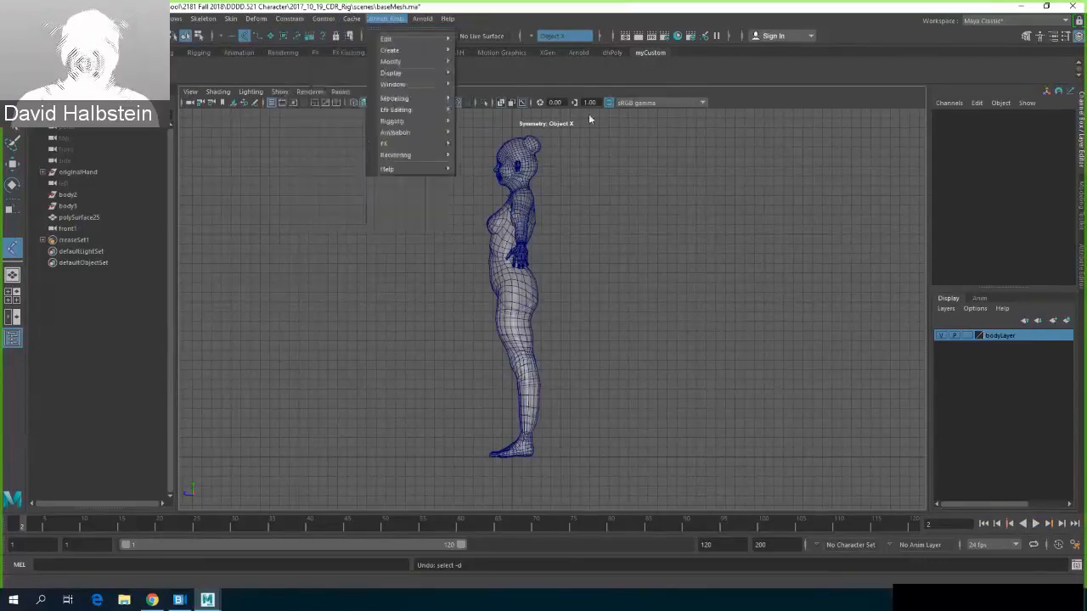
pyautogui.click(647, 182)
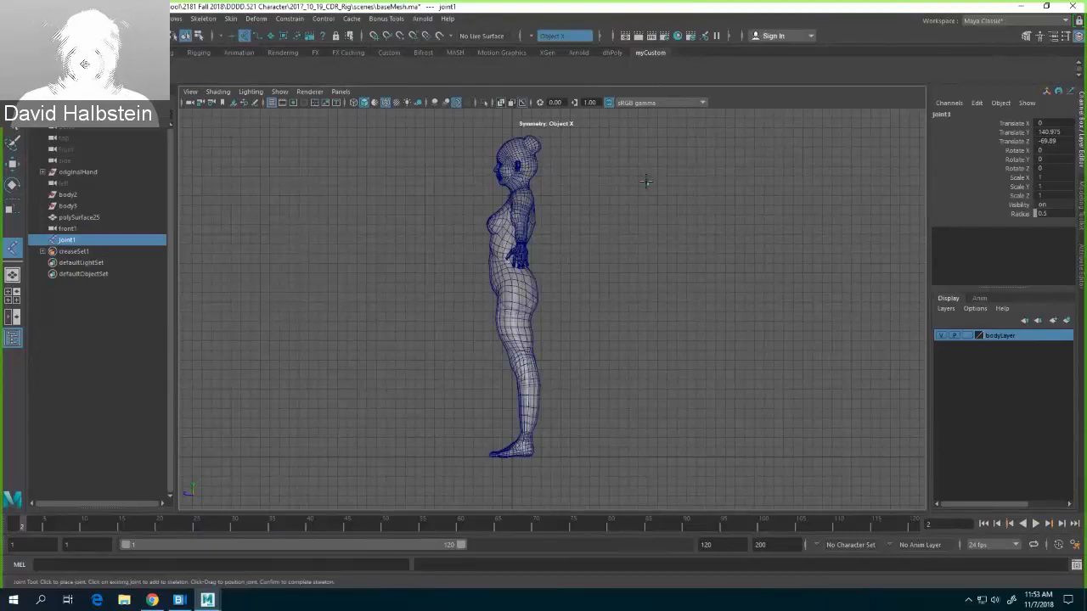
pyautogui.hotkey('ctrl', 'z')
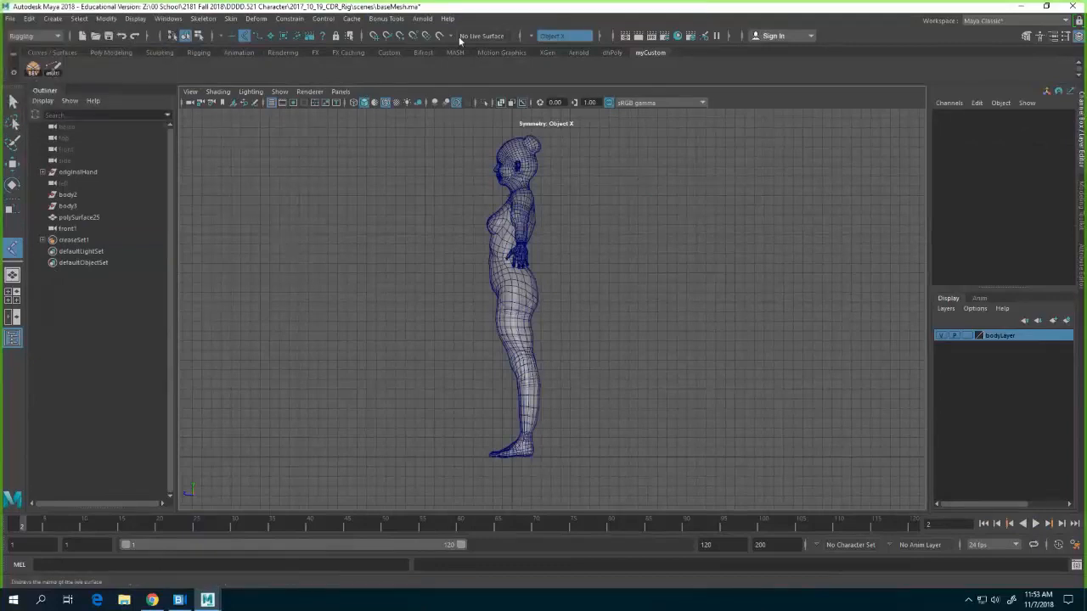
# Step: Try placing hip, knee and ankle joints in the side view with Snap to Projected Center, check them in perspective, and undo the chain
pyautogui.click(412, 38)
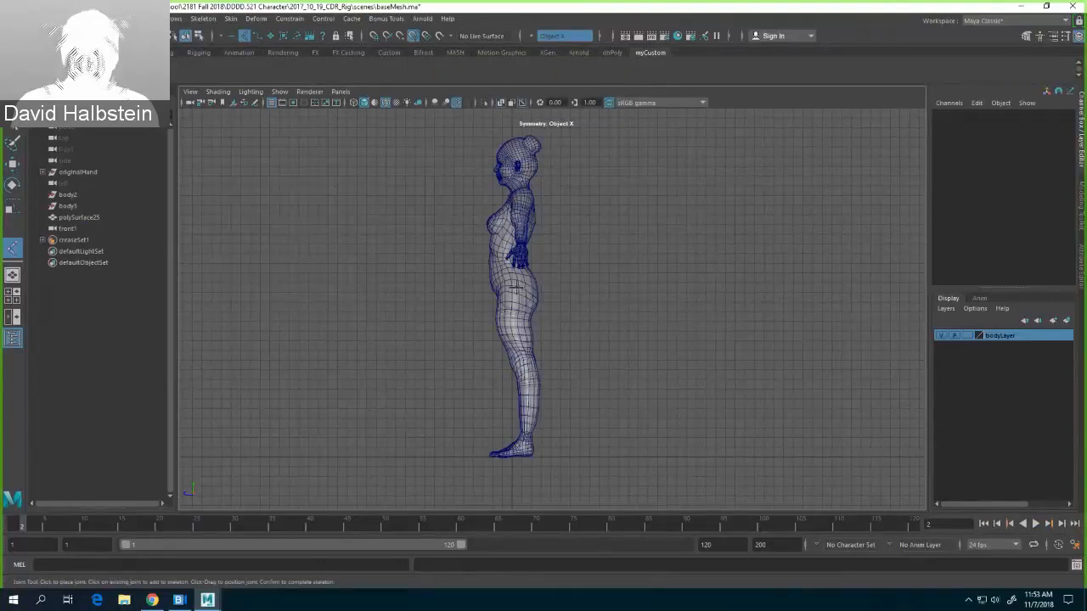
pyautogui.click(515, 287)
pyautogui.click(519, 358)
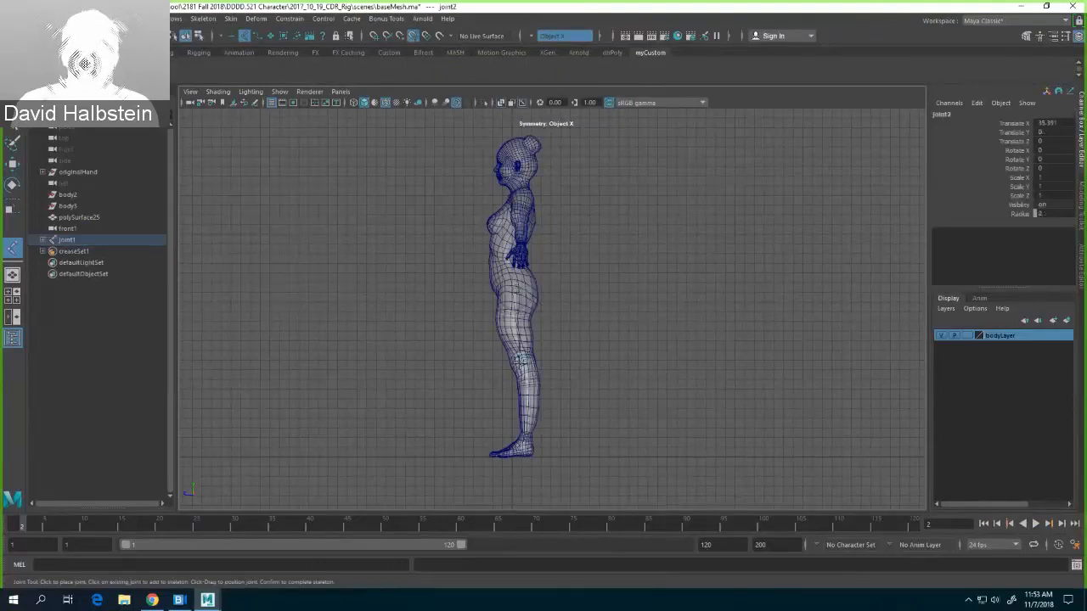
pyautogui.click(525, 438)
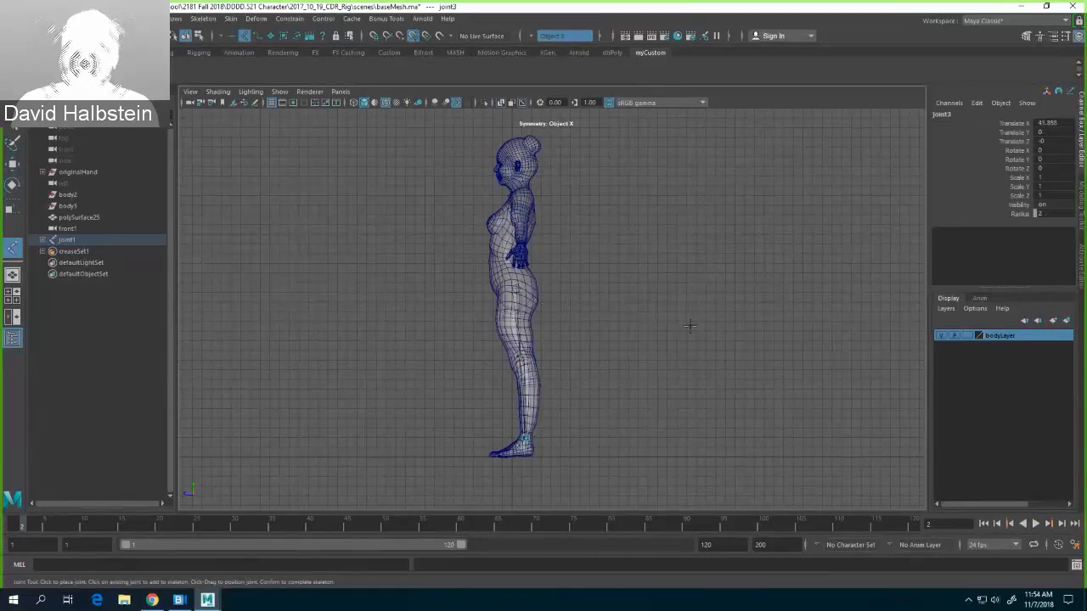
pyautogui.press('w')
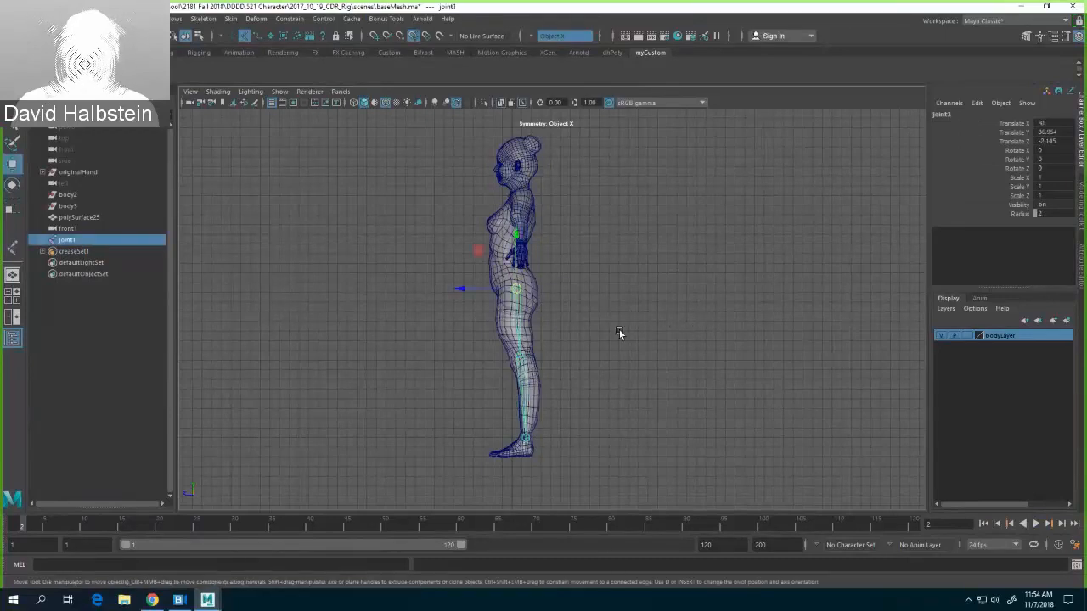
pyautogui.press('space')
pyautogui.moveTo(619, 329); pyautogui.dragTo(642, 253)
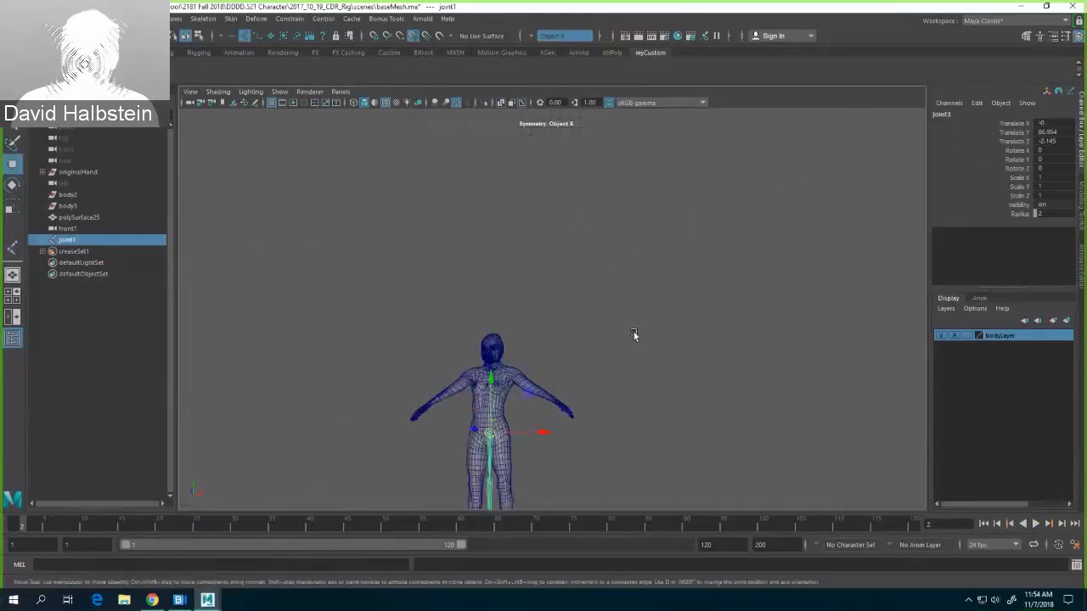
pyautogui.keyDown('alt'); pyautogui.moveTo(633, 332); pyautogui.dragTo(639, 212, button='middle'); pyautogui.keyUp('alt')
pyautogui.hotkey('ctrl', 'z')
pyautogui.hotkey('ctrl', 'z')
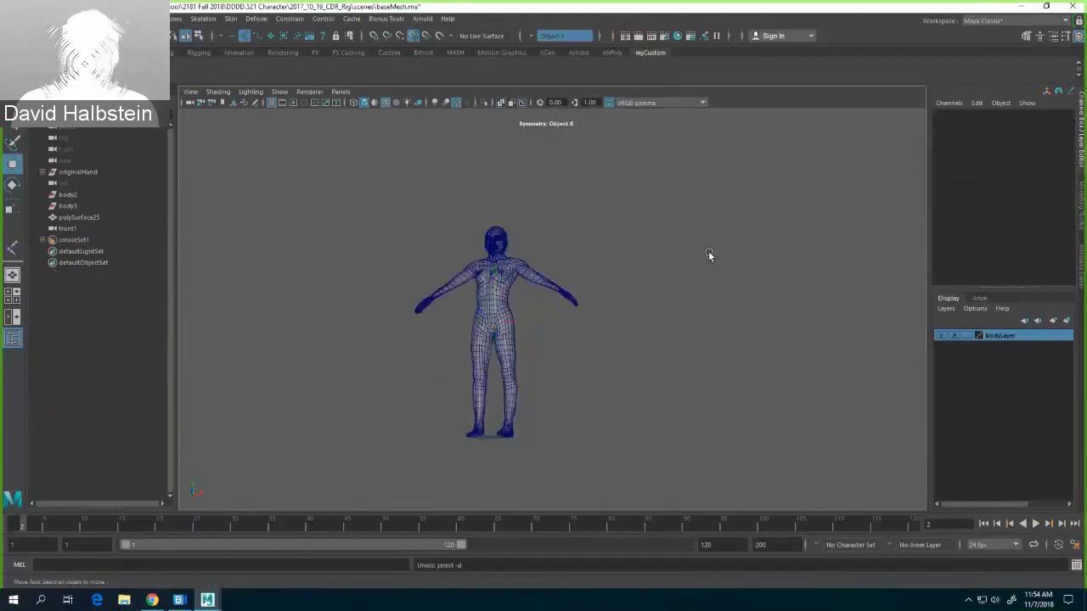
# Step: Place hip, knee and ankle joints down the leg in the side view with the Joint tool
pyautogui.press('space')
pyautogui.moveTo(709, 253); pyautogui.dragTo(744, 246)
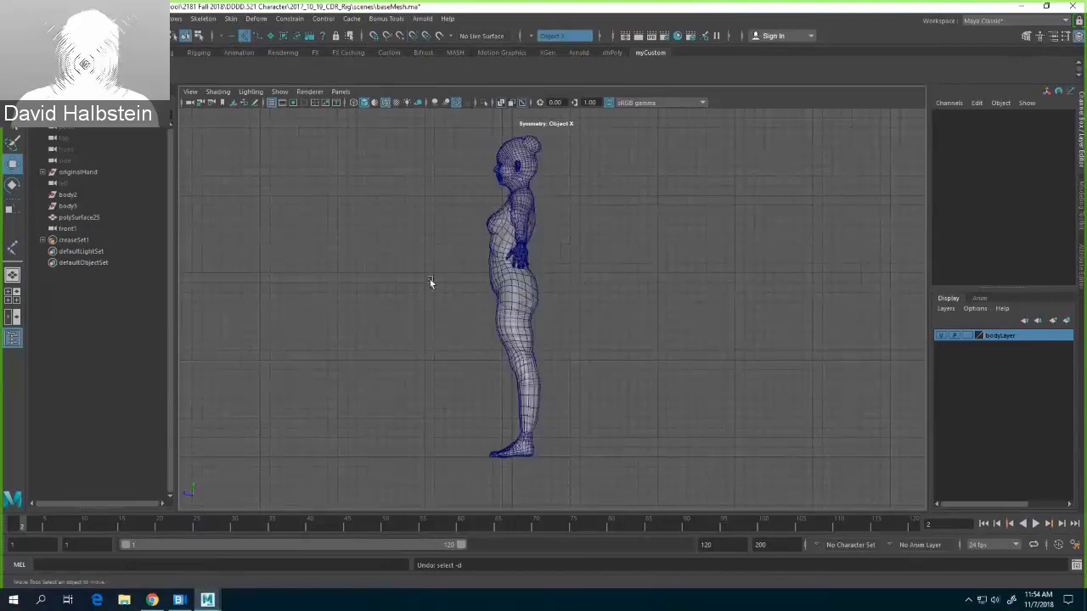
pyautogui.click(12, 248)
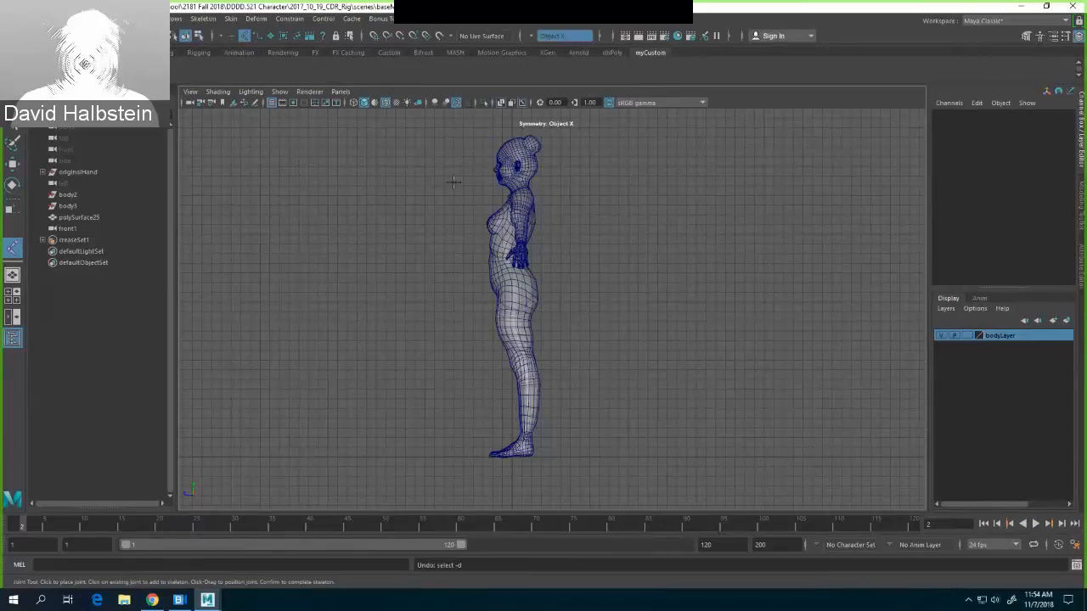
pyautogui.click(521, 292)
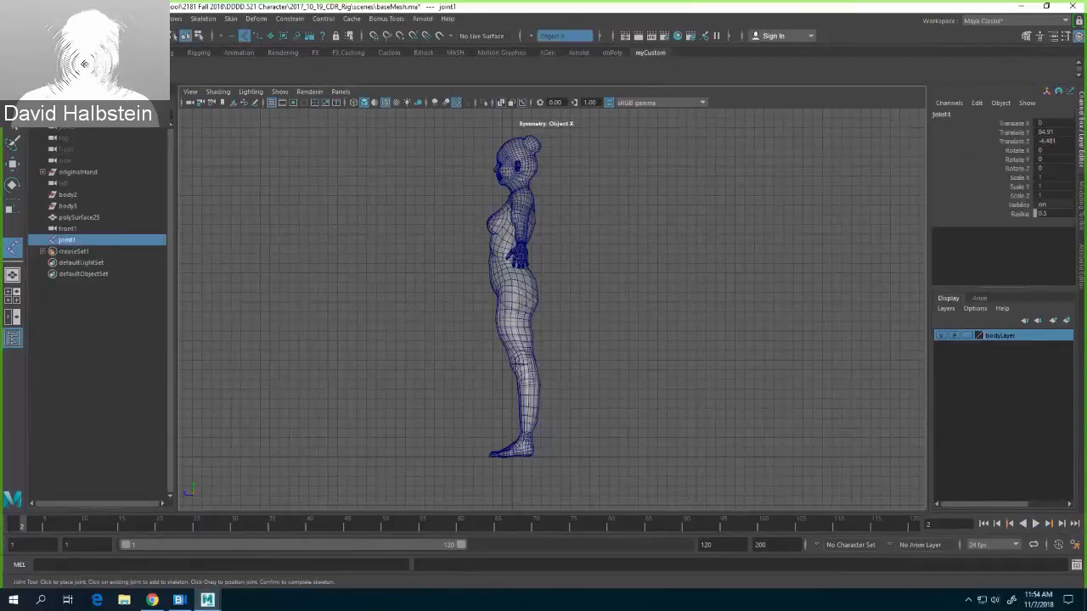
pyautogui.click(518, 362)
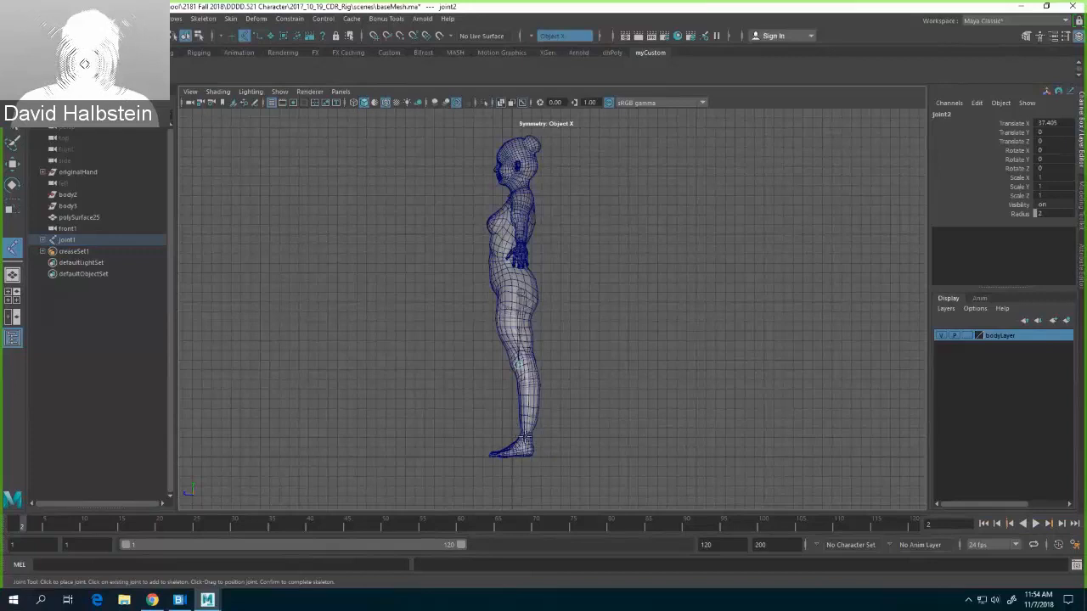
pyautogui.click(524, 438)
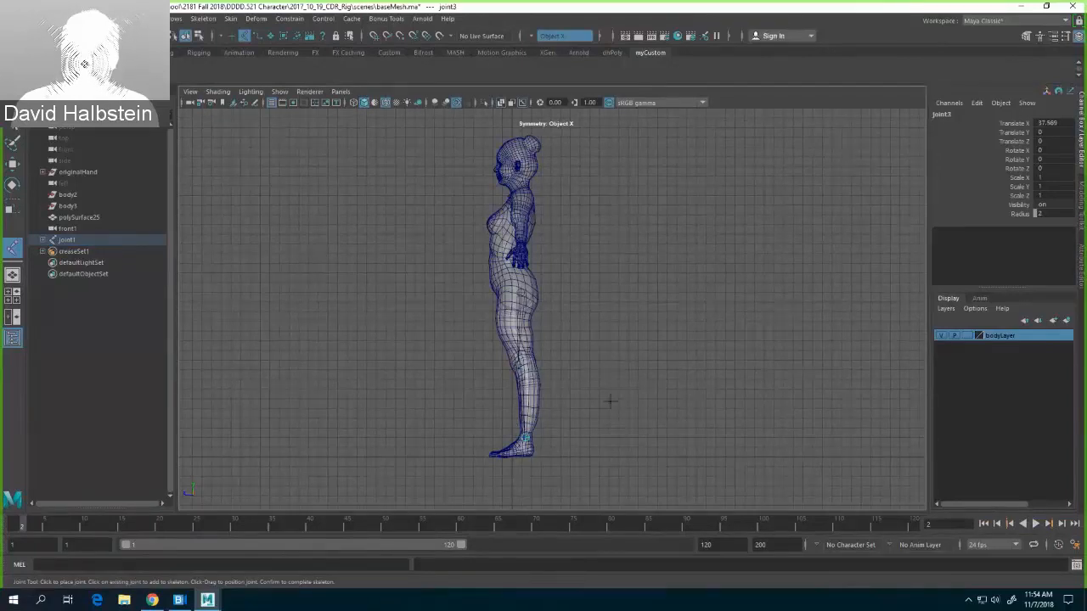
# Step: Extend the leg chain with heel, ball and toe joints along the foot, and complete the chain
pyautogui.keyDown('alt'); pyautogui.moveTo(610, 402); pyautogui.dragTo(968, 389, button='right'); pyautogui.keyUp('alt')
pyautogui.keyDown('alt'); pyautogui.moveTo(701, 432); pyautogui.dragTo(693, 262, button='middle'); pyautogui.keyUp('alt')
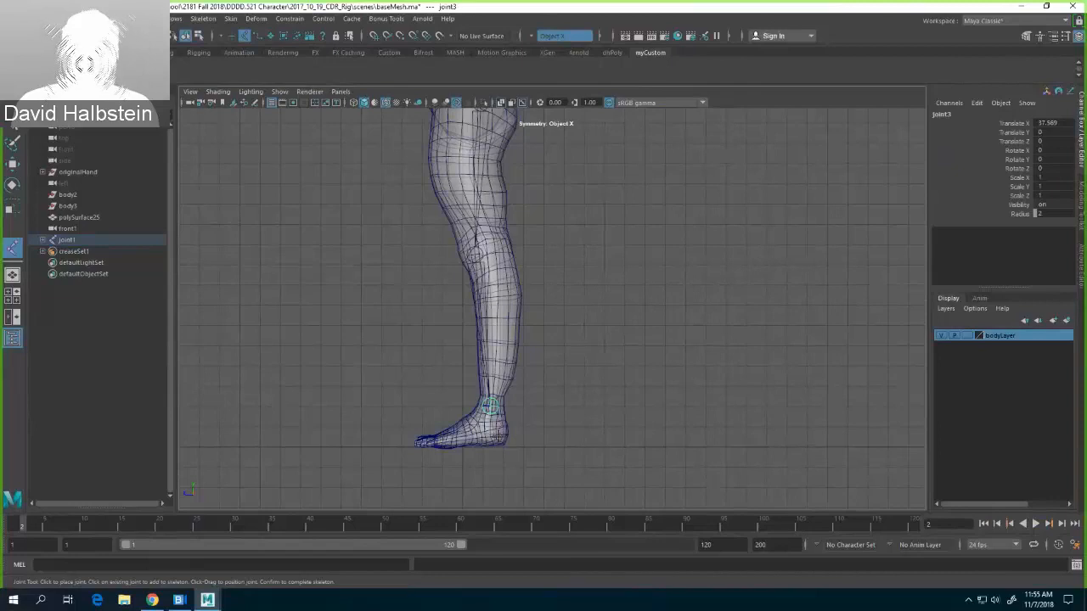
pyautogui.click(498, 441)
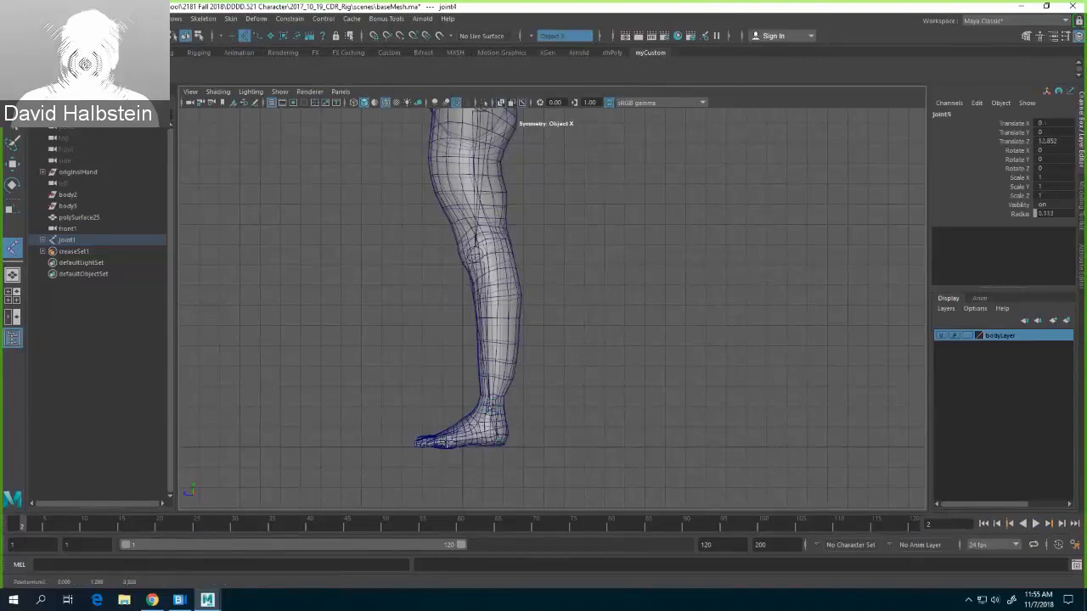
pyautogui.click(447, 440)
pyautogui.click(421, 442)
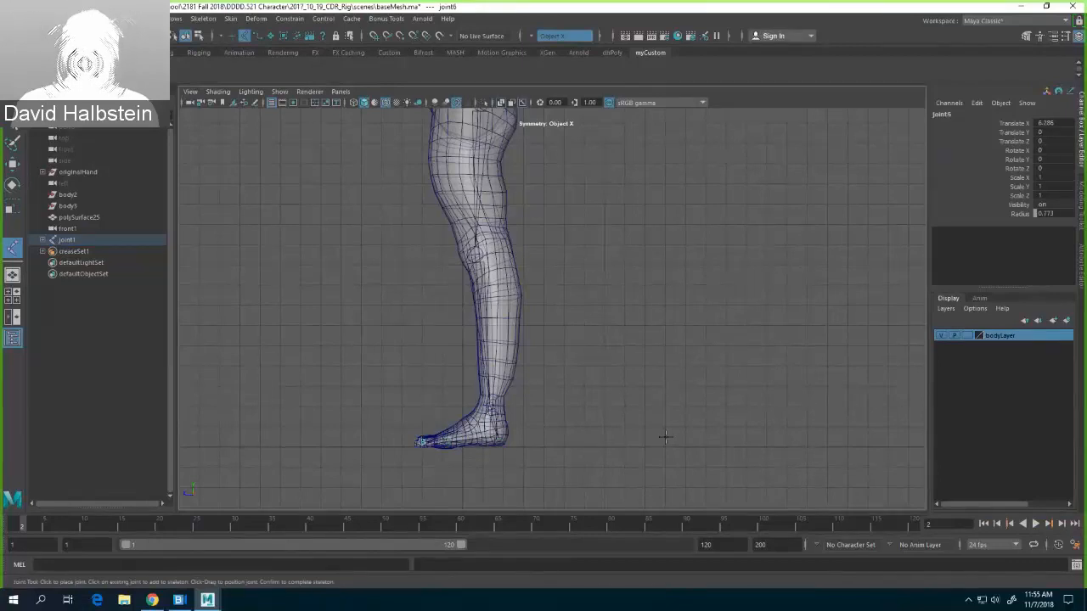
pyautogui.press('w')
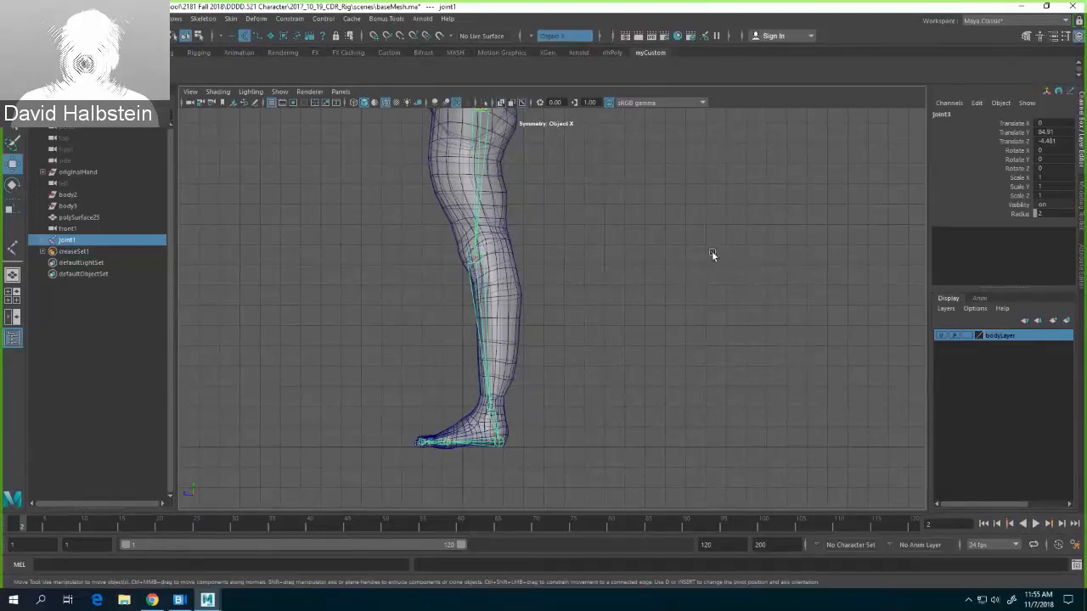
# Step: Try moving the knee joint about 10.5 units backward along Z with the Move tool, and undo it
pyautogui.keyDown('alt'); pyautogui.moveTo(712, 255); pyautogui.dragTo(712, 326, button='right'); pyautogui.keyUp('alt')
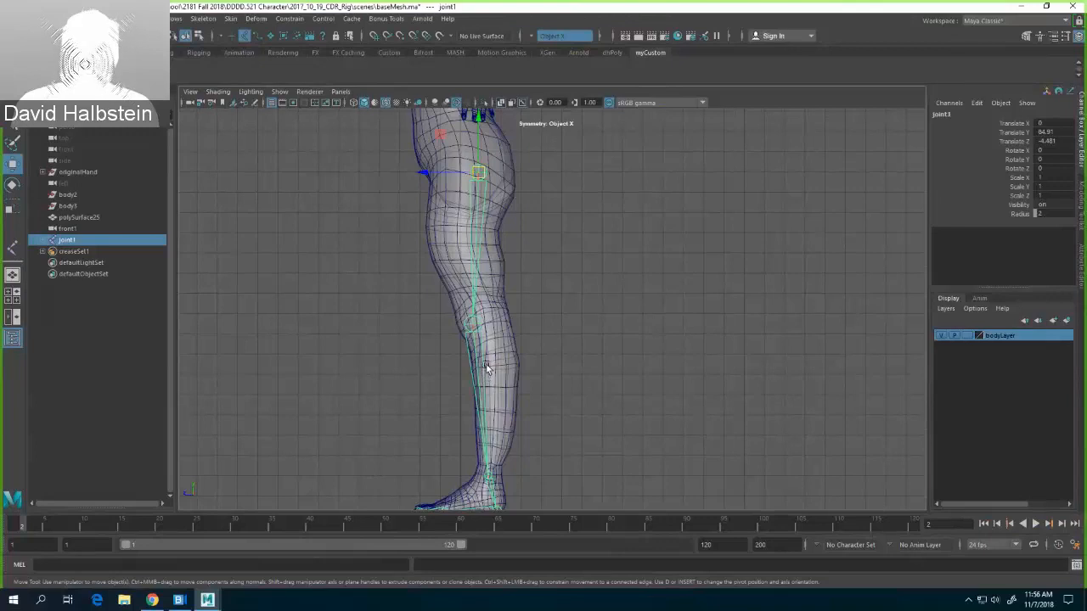
pyautogui.click(469, 320)
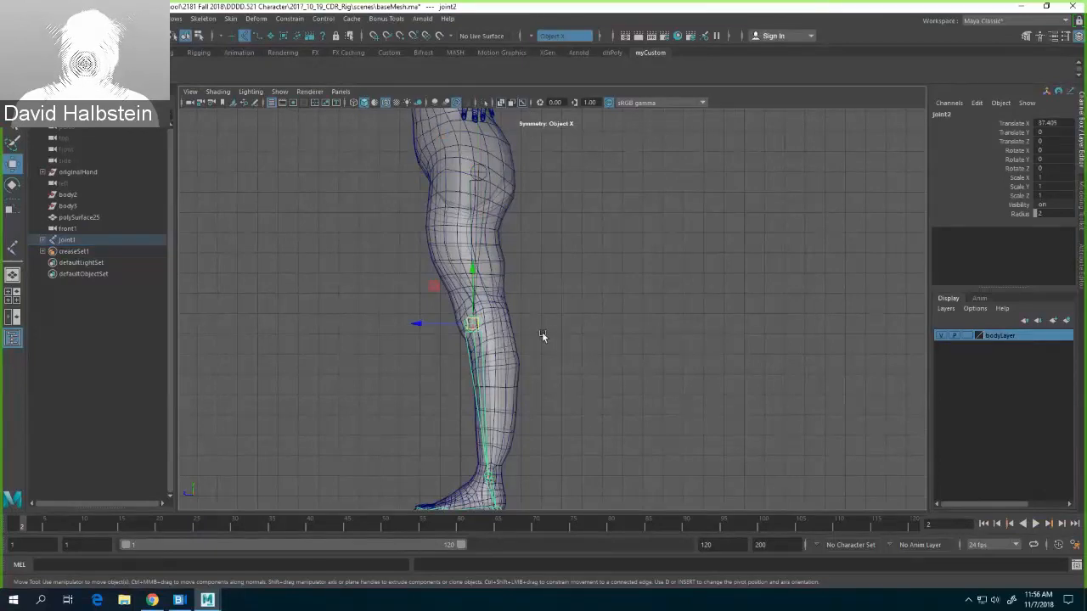
pyautogui.click(420, 324)
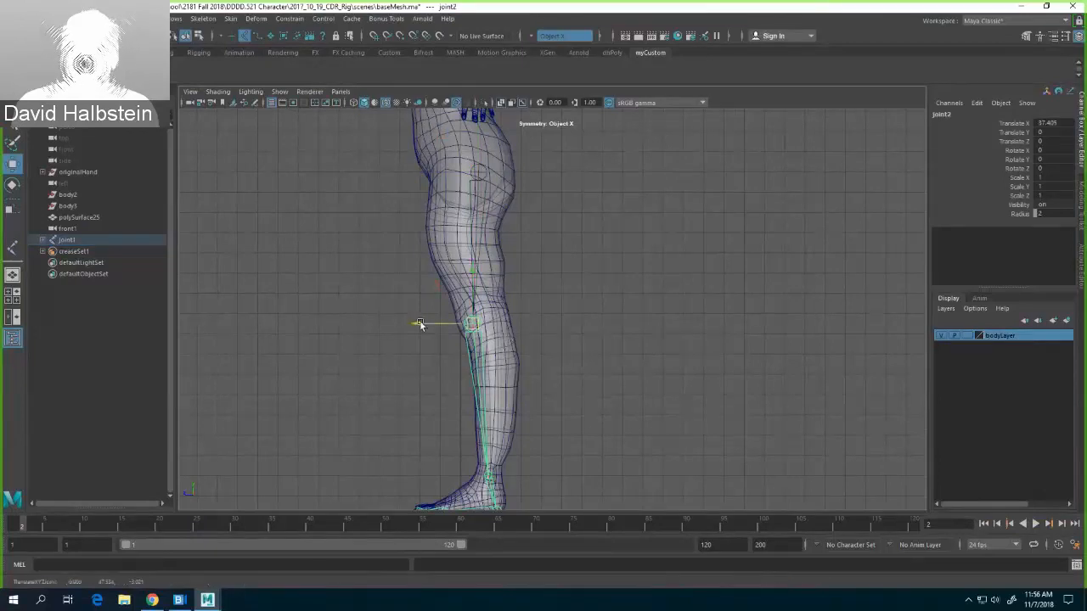
pyautogui.moveTo(419, 324); pyautogui.dragTo(459, 322)
pyautogui.hotkey('ctrl', 'z')
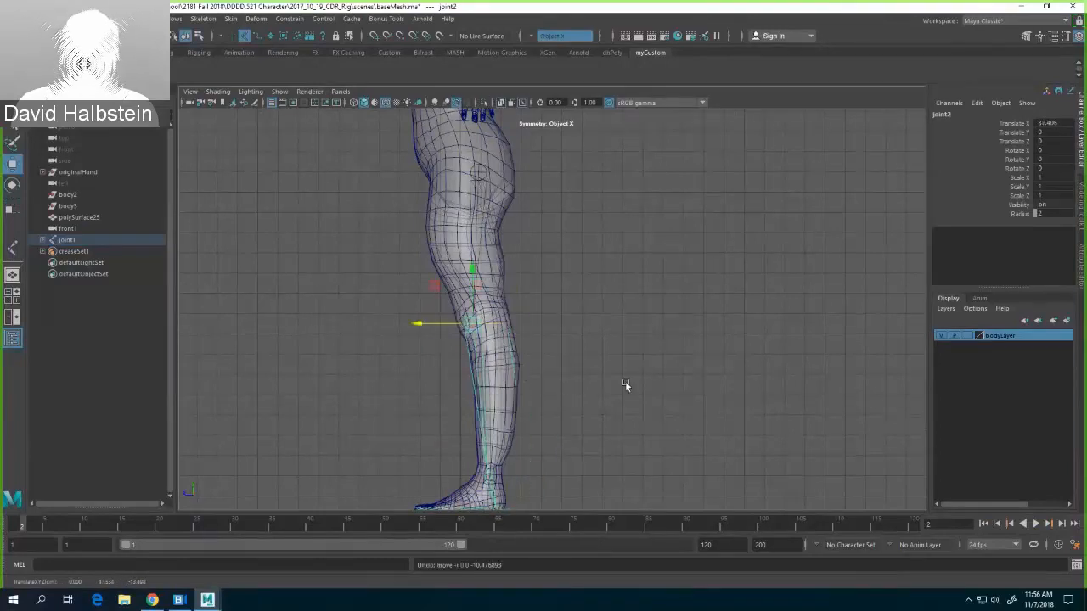
# Step: Try rotating the leg chain from the hip joint by about -4.7 degrees in Z, and undo it
pyautogui.click(473, 176)
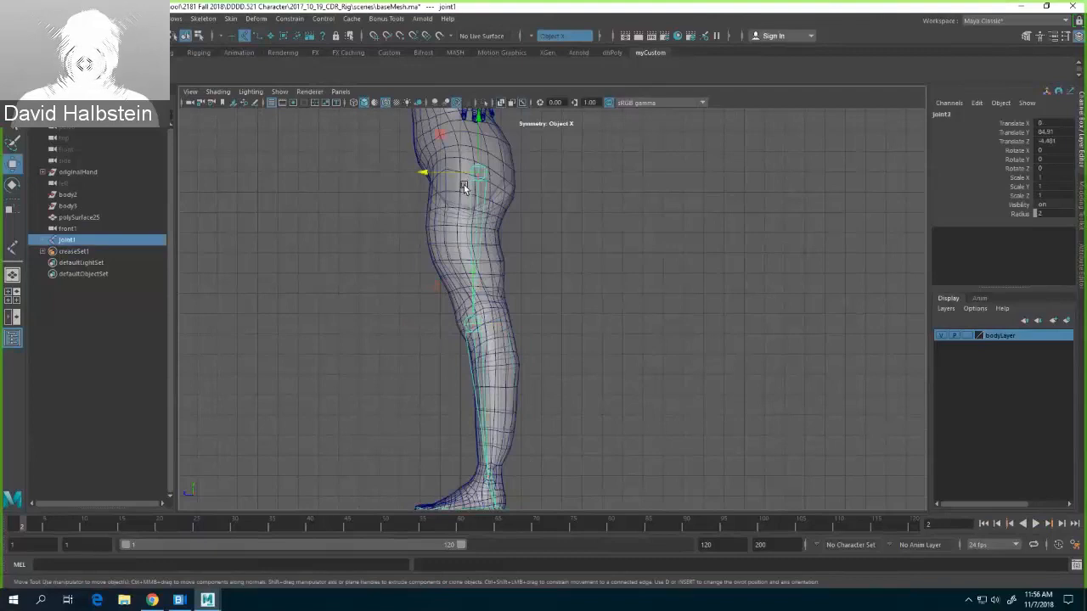
pyautogui.press('e')
pyautogui.moveTo(498, 213); pyautogui.dragTo(510, 214)
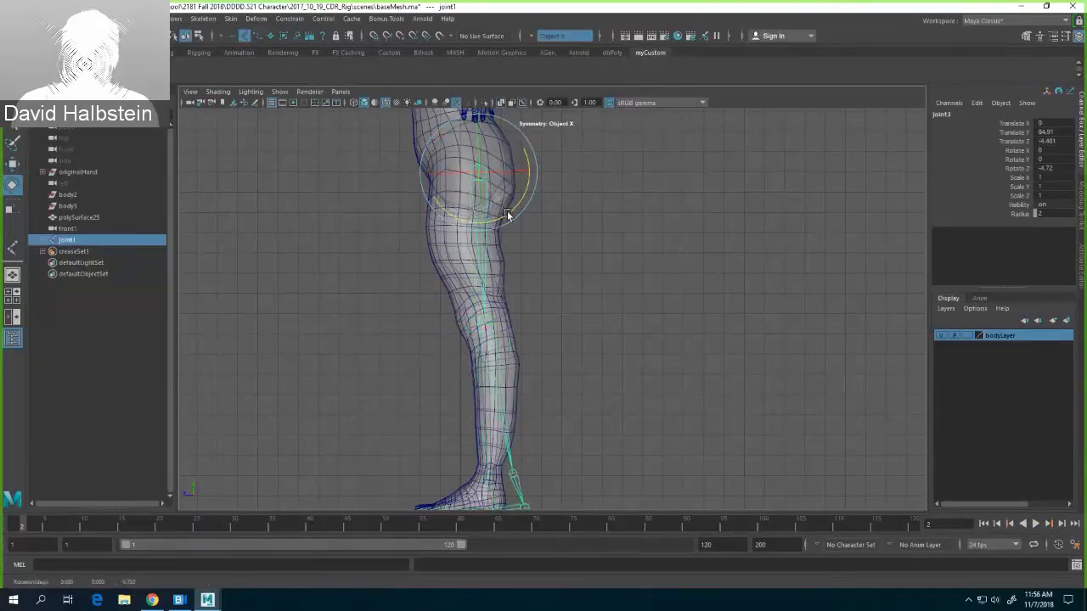
pyautogui.hotkey('ctrl', 'z')
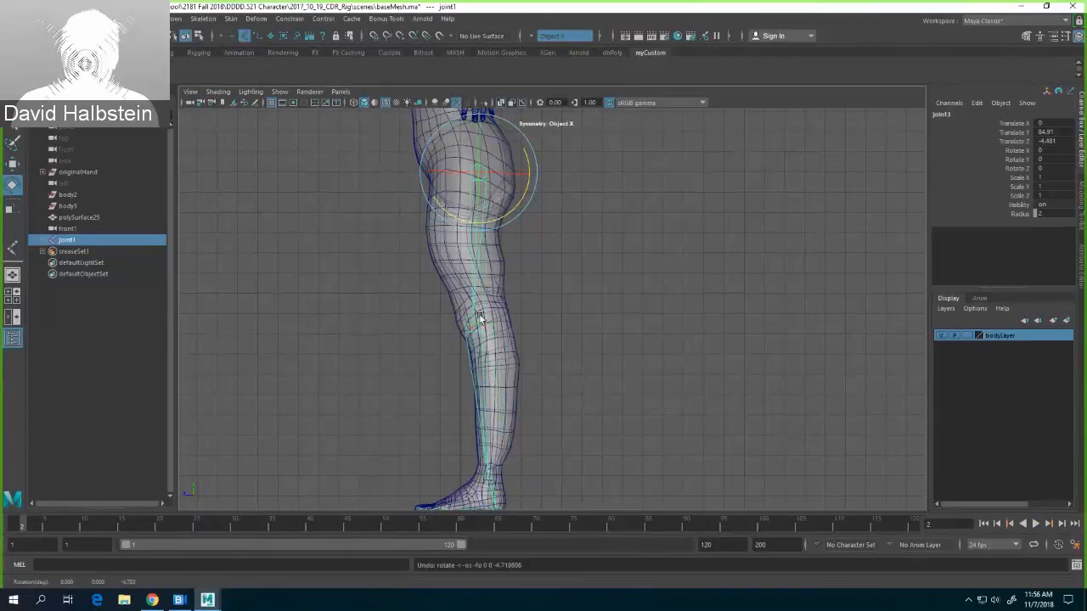
# Step: Shift only the knee joint backward in pivot editing mode to centre it in the knee, leaving its child joints in place
pyautogui.click(480, 318)
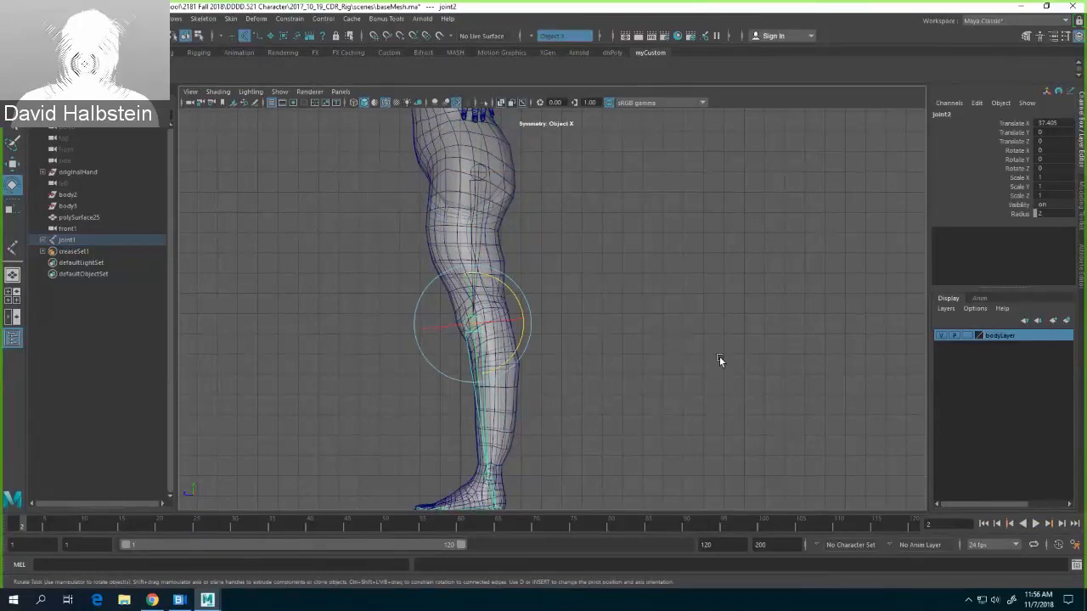
pyautogui.press('d')
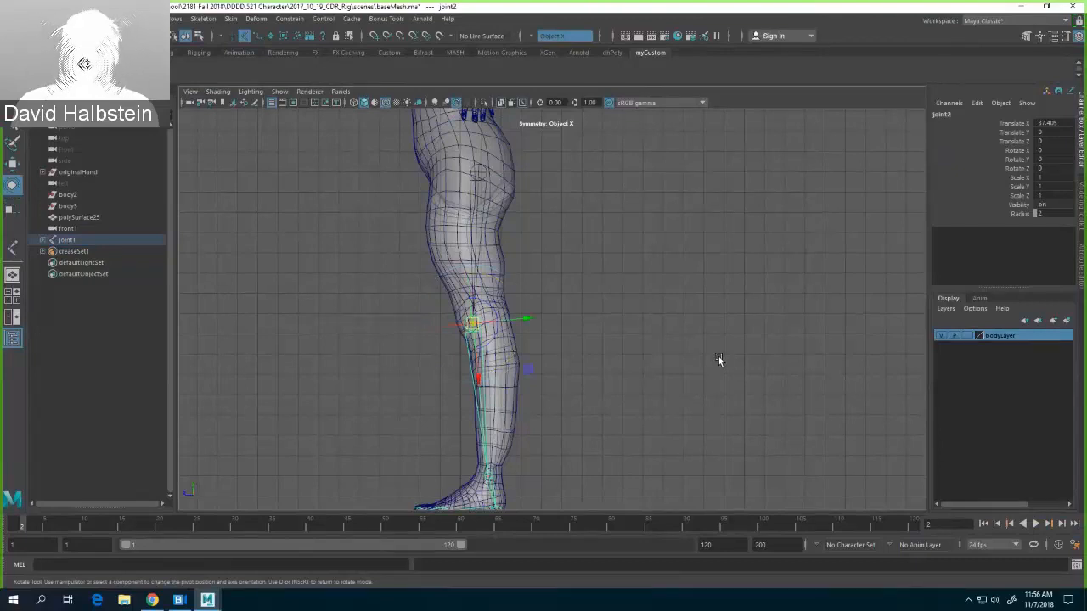
pyautogui.moveTo(527, 319); pyautogui.dragTo(536, 321)
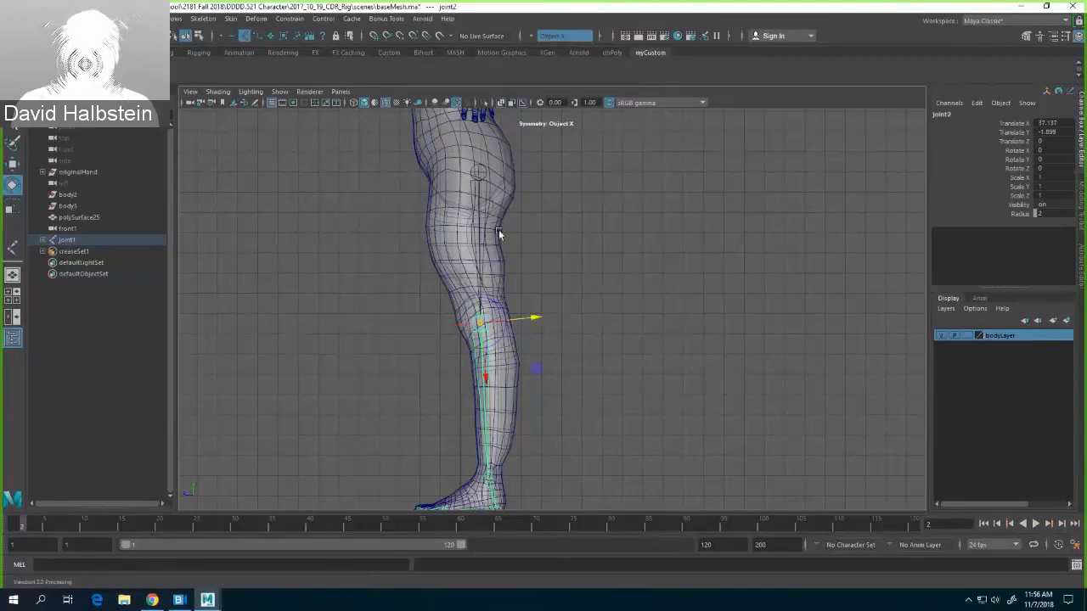
# Step: Reorient the leg chain from the hip joint with Orient Joint
pyautogui.click(485, 178)
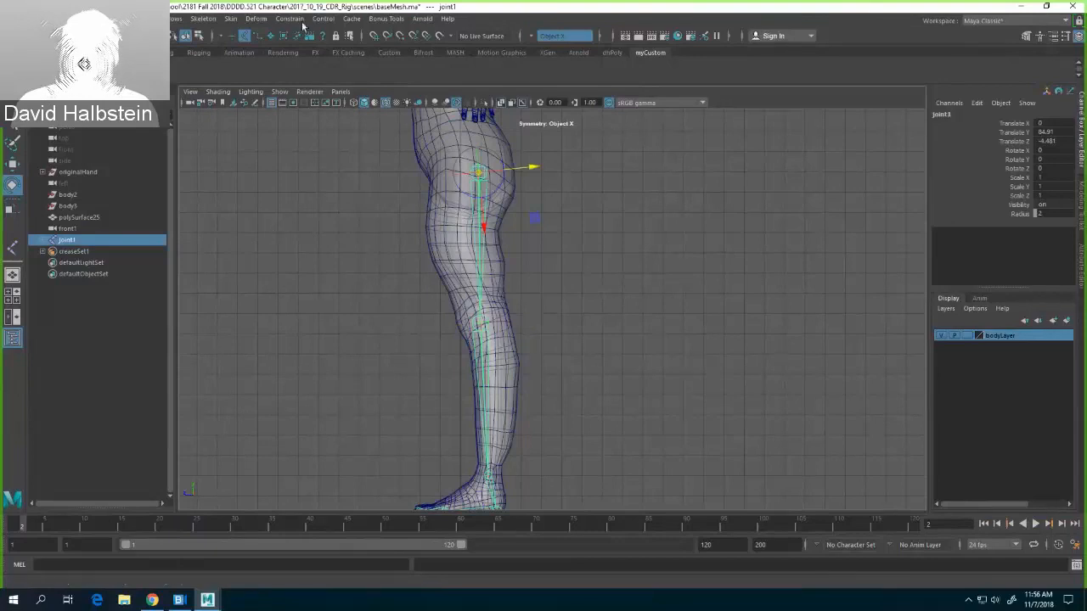
pyautogui.click(200, 18)
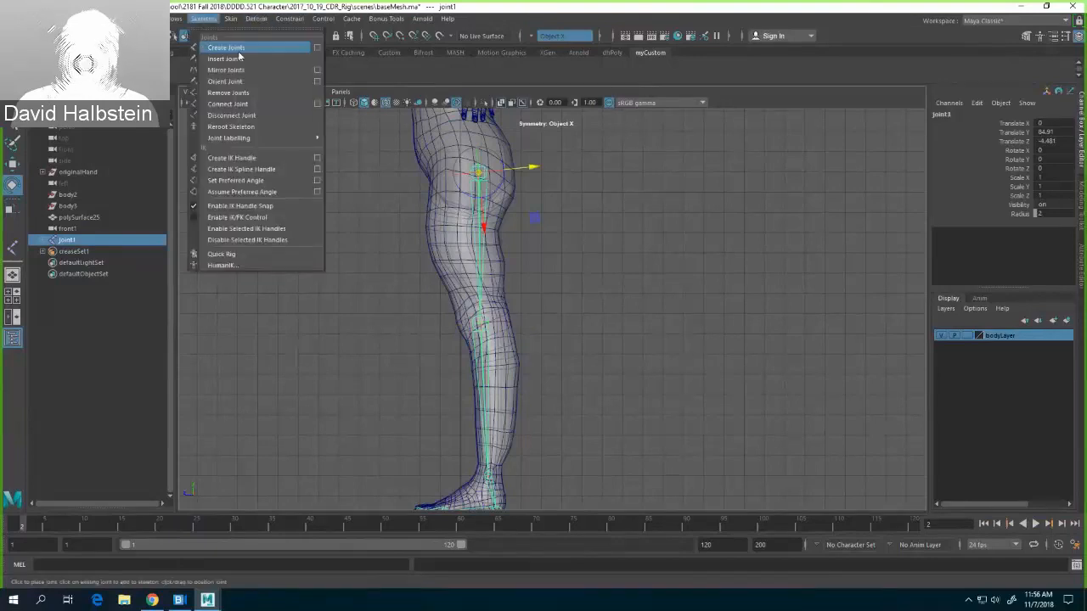
pyautogui.click(273, 82)
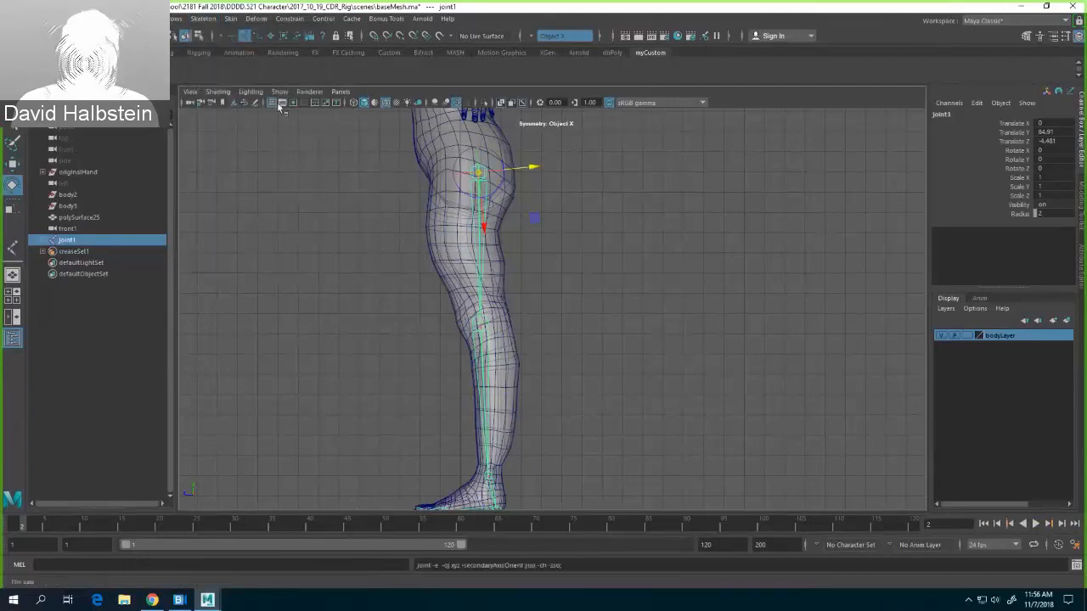
# Step: Review the Joint tool's orientation settings for the primary and secondary axes, and close them
pyautogui.click(208, 19)
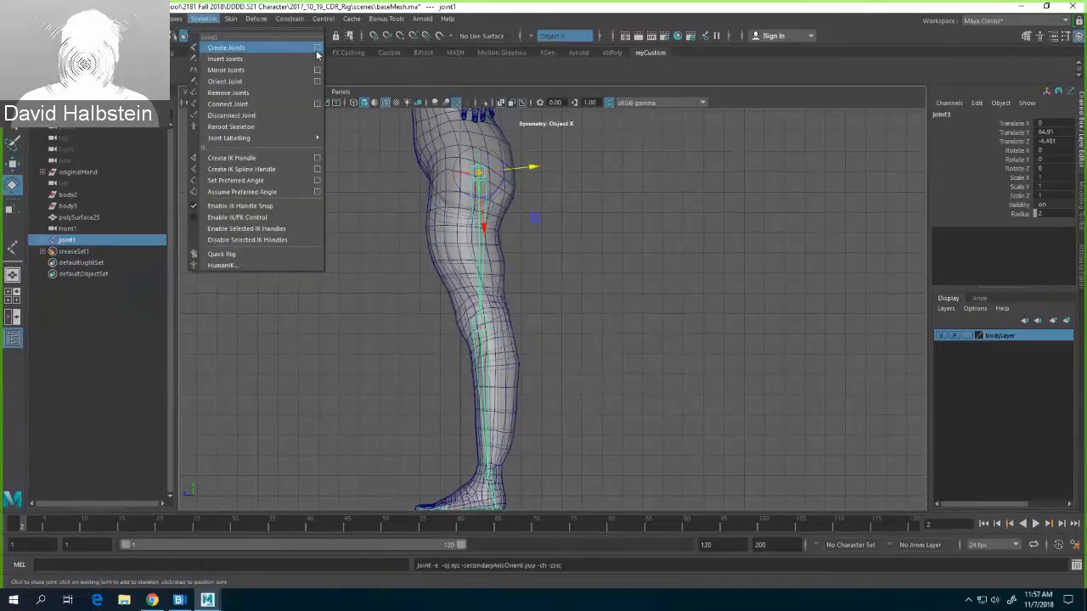
pyautogui.click(317, 50)
pyautogui.moveTo(255, 105); pyautogui.dragTo(692, 83)
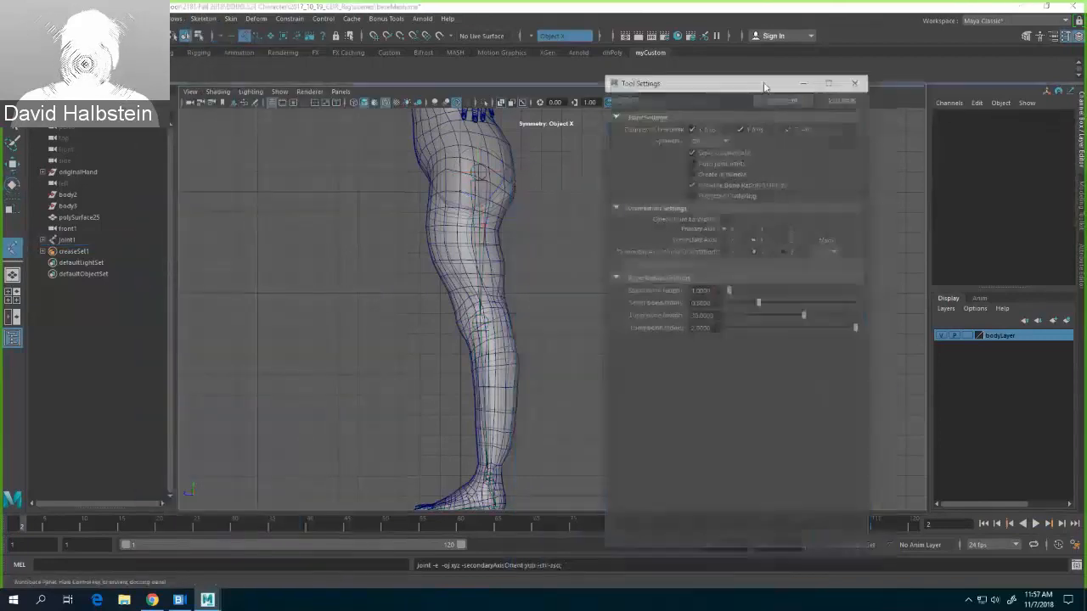
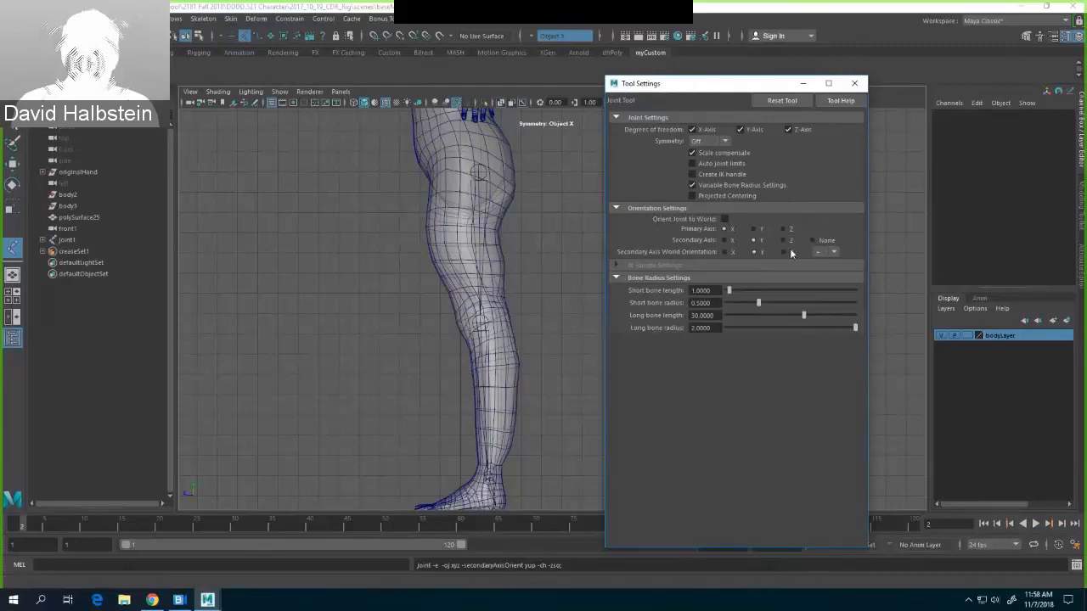
pyautogui.click(855, 85)
# Step: In the front view, move the leg chain sideways from the hip joint into the character's left leg, to about 8.24 in X
pyautogui.press('space')
pyautogui.moveTo(600, 207); pyautogui.dragTo(601, 235)
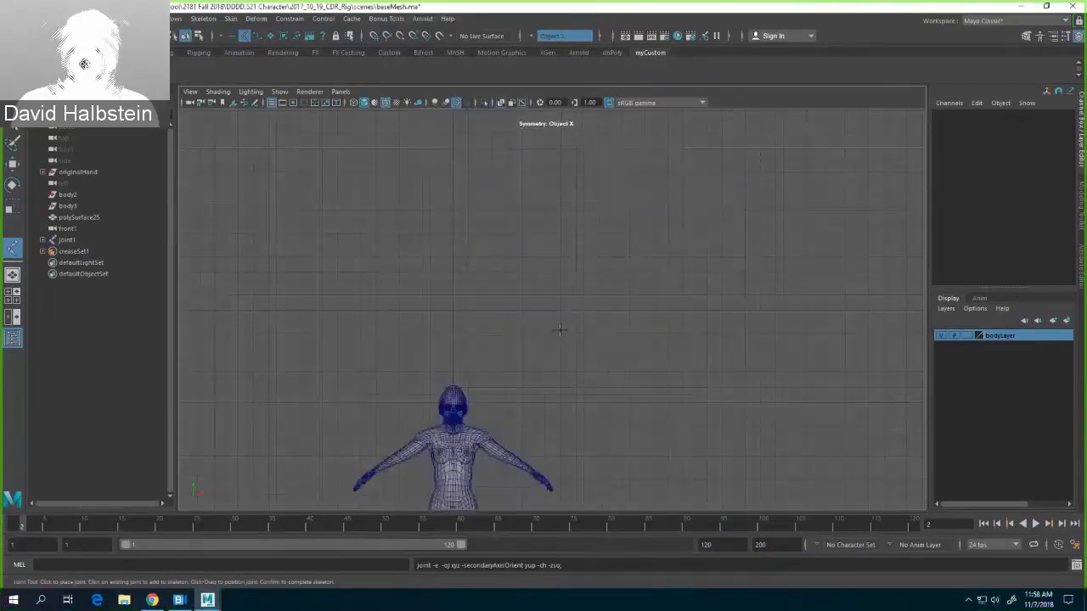
pyautogui.press('f')
pyautogui.scroll(4, 630, 344)
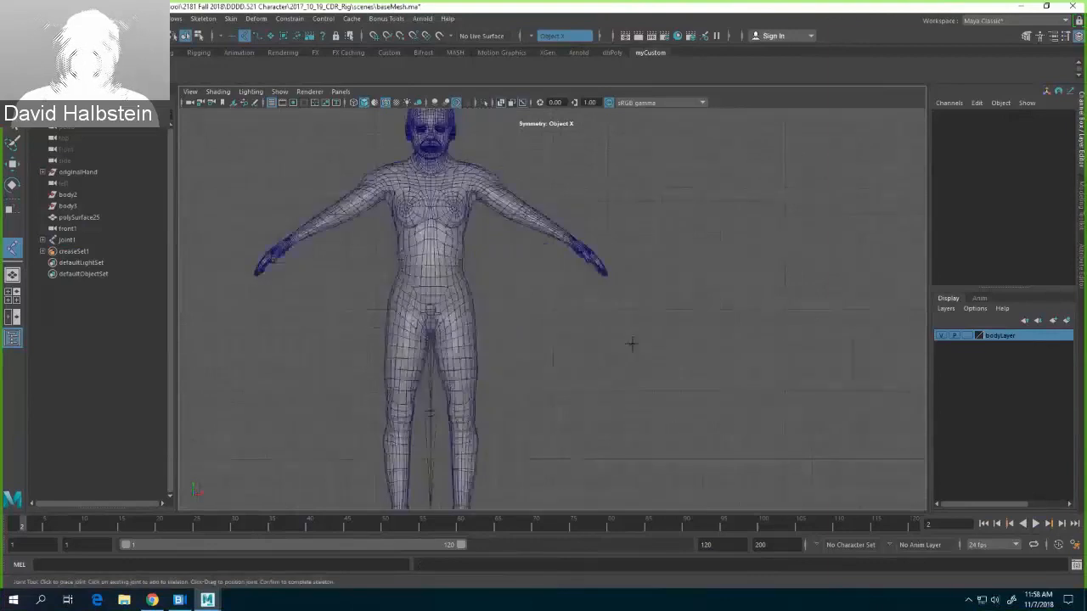
pyautogui.scroll(2, 631, 343)
pyautogui.keyDown('alt'); pyautogui.moveTo(621, 332); pyautogui.dragTo(685, 248, button='middle'); pyautogui.keyUp('alt')
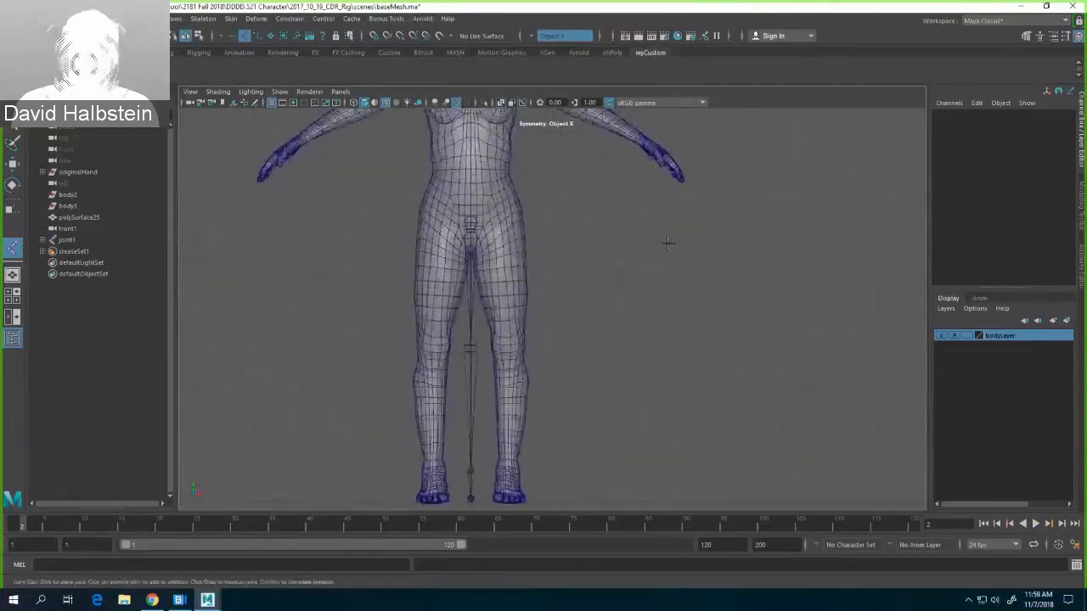
pyautogui.click(475, 220)
pyautogui.press('w')
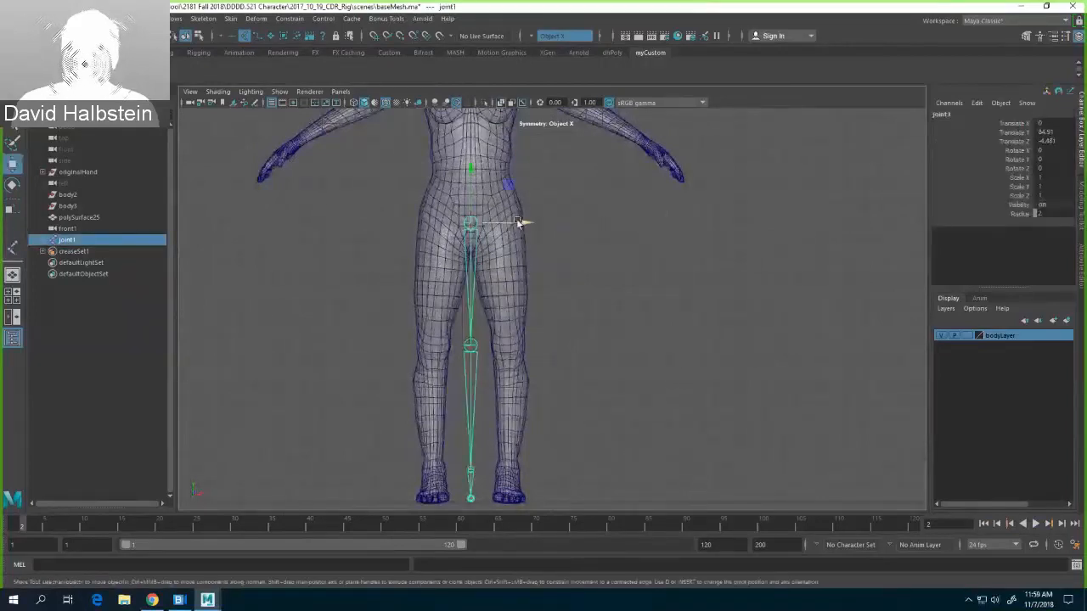
pyautogui.moveTo(527, 223); pyautogui.dragTo(553, 223)
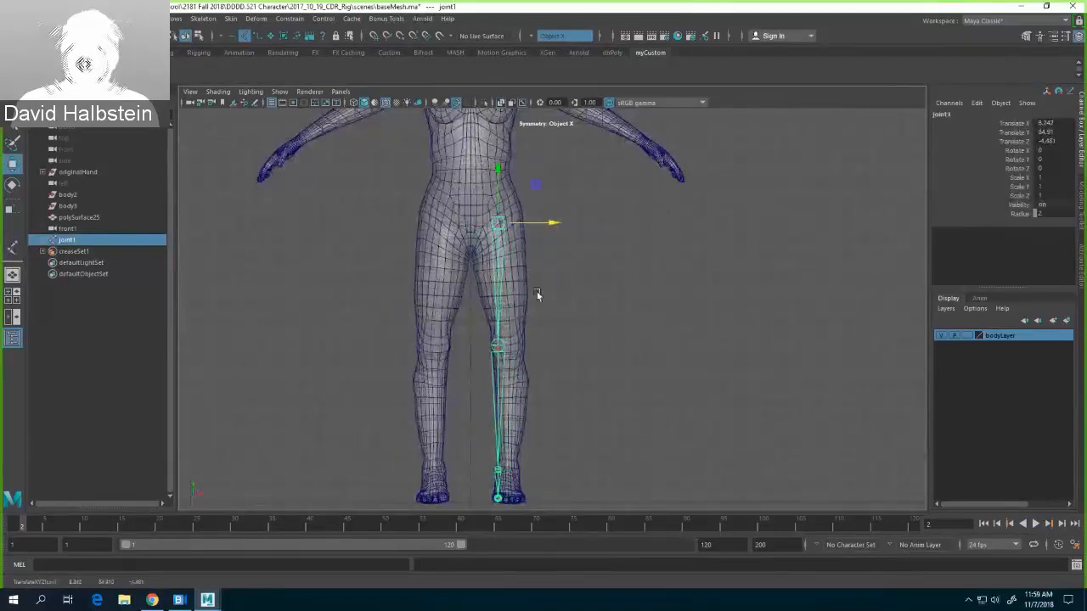
# Step: Move the knee joint and its children slightly outward in the front view to centre them in the lower leg
pyautogui.click(498, 345)
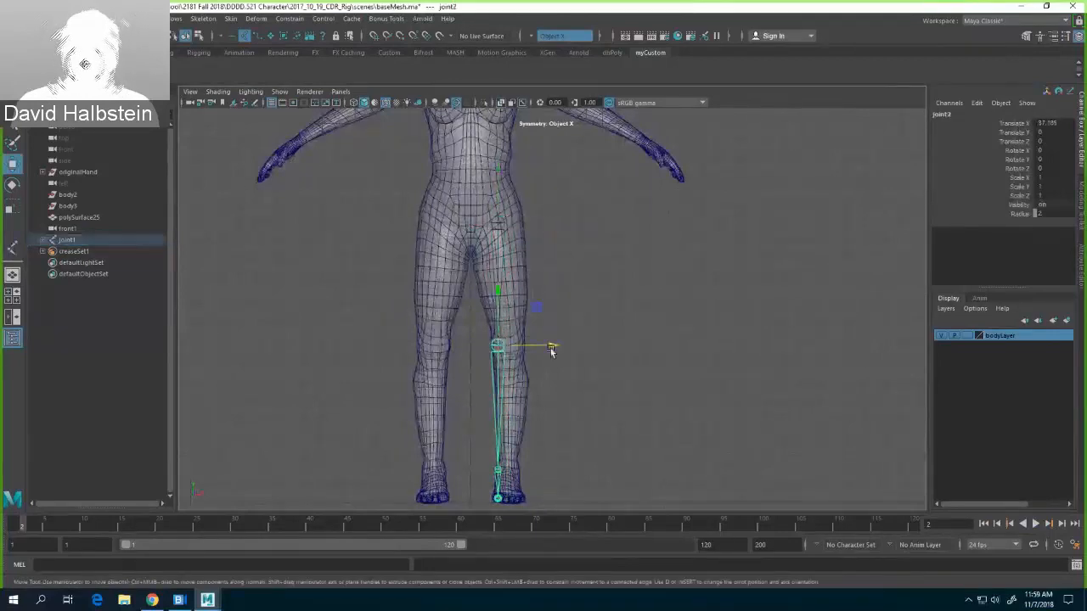
pyautogui.moveTo(550, 346); pyautogui.dragTo(562, 343)
pyautogui.click(500, 222)
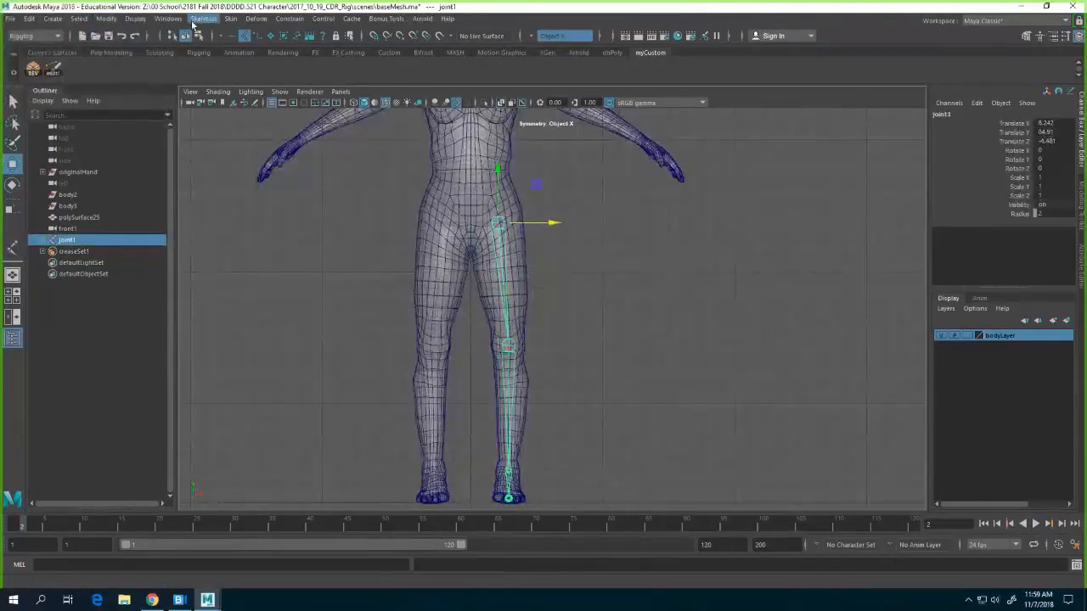
pyautogui.click(589, 283)
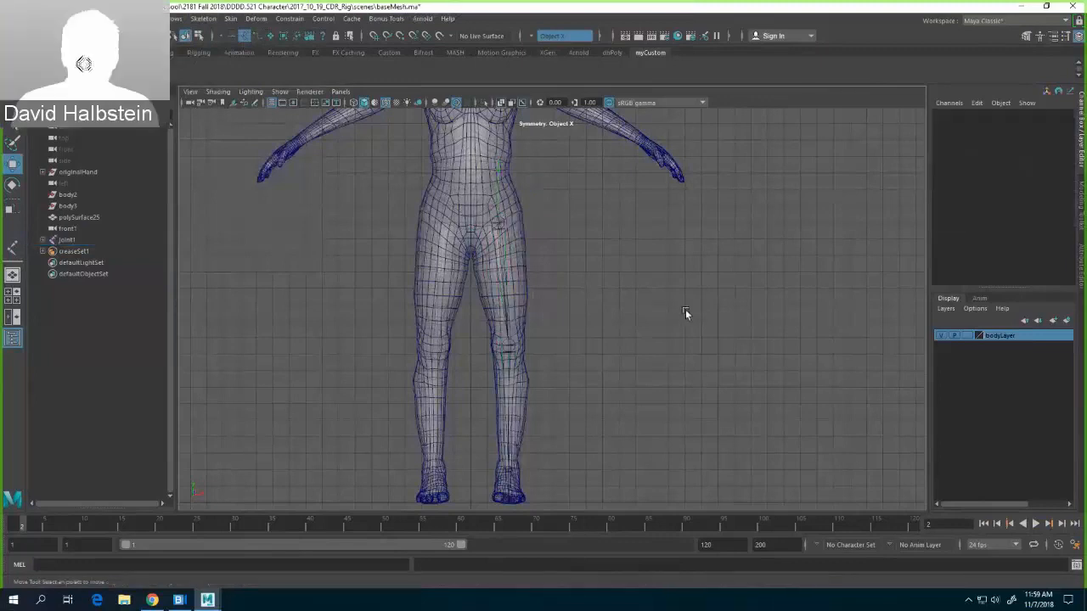
# Step: Mirror the leg chain from the hip joint across YZ with the Behavior function to create the opposite leg
pyautogui.keyDown('alt'); pyautogui.moveTo(671, 300); pyautogui.dragTo(616, 301); pyautogui.keyUp('alt')
pyautogui.scroll(6, 612, 285)
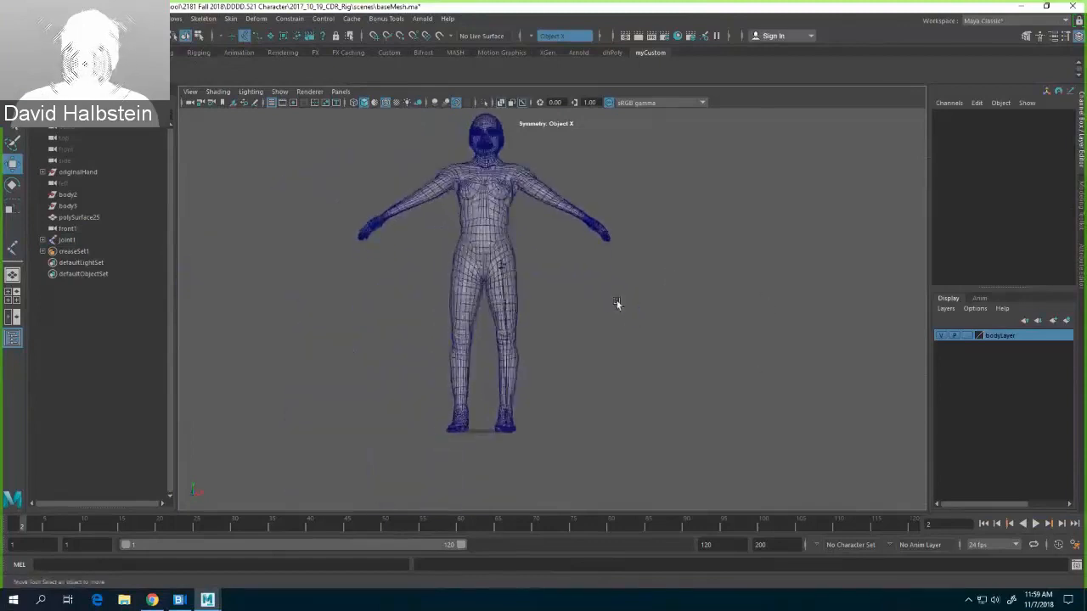
pyautogui.click(509, 264)
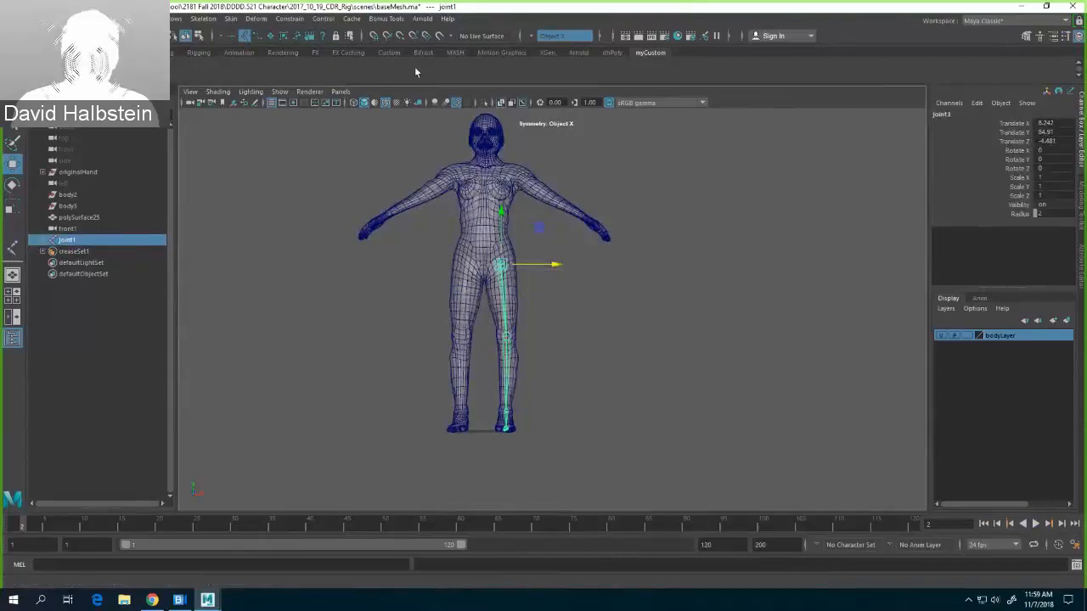
pyautogui.click(203, 19)
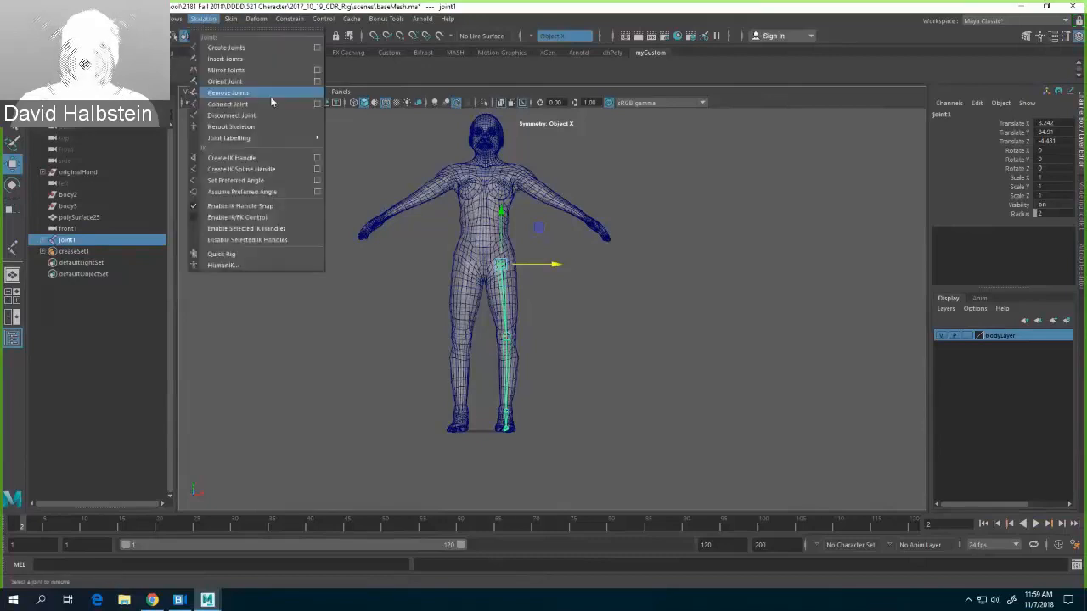
pyautogui.click(316, 70)
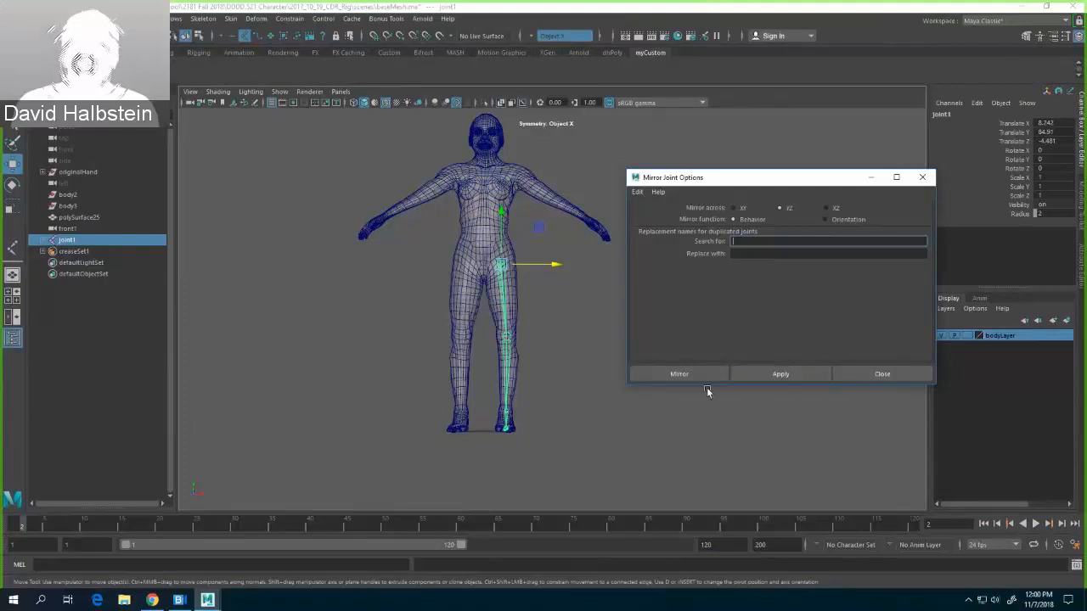
pyautogui.click(680, 375)
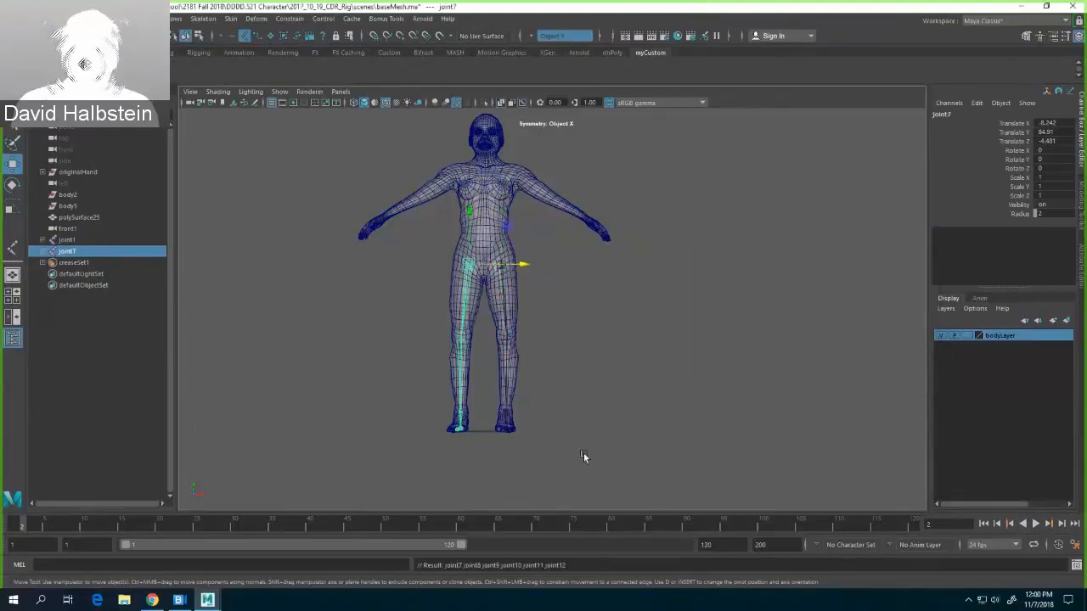
pyautogui.click(586, 362)
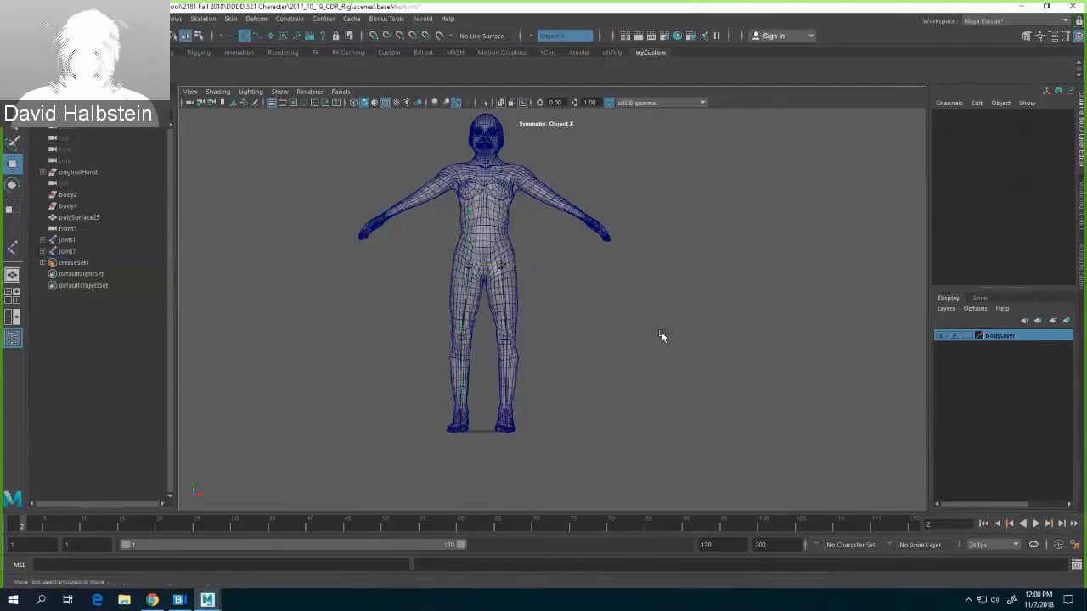
# Step: Show the character from the side with the torso and hips in view
pyautogui.press('space')
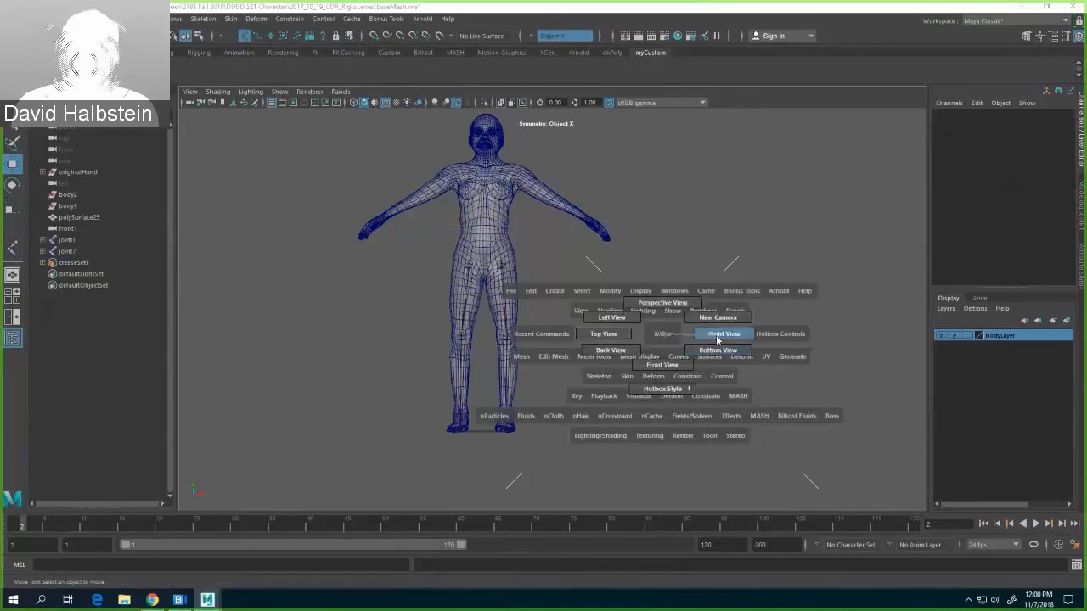
pyautogui.click(717, 337)
pyautogui.keyDown('alt'); pyautogui.moveTo(688, 264); pyautogui.dragTo(712, 437, button='middle'); pyautogui.keyUp('alt')
pyautogui.keyDown('alt'); pyautogui.moveTo(729, 296); pyautogui.dragTo(739, 355, button='middle'); pyautogui.keyUp('alt')
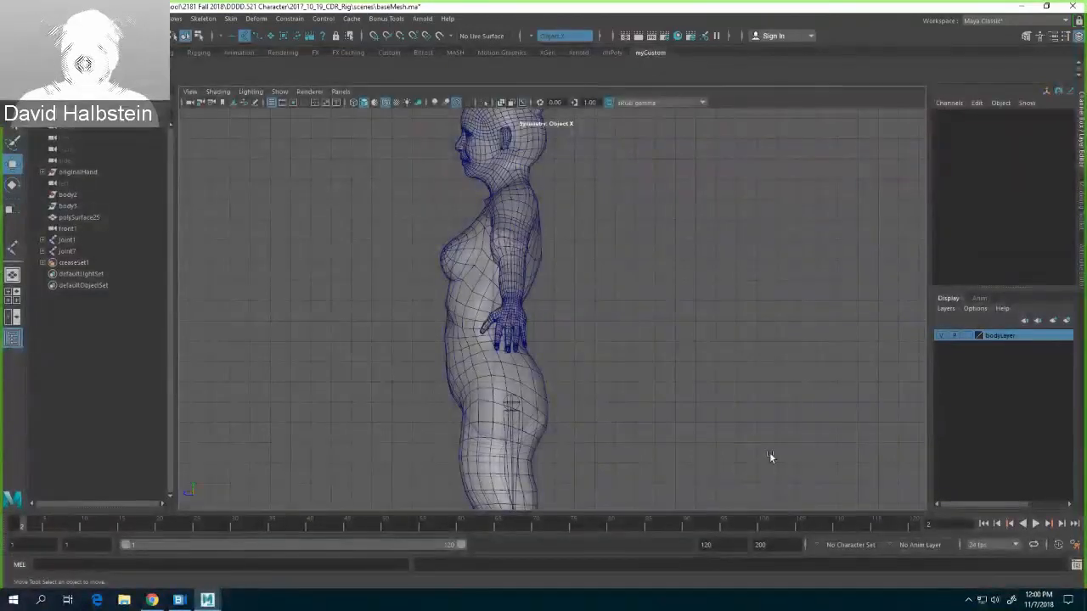
# Step: Switch to the Windows Ink screen sketch and erase all existing ink from the canvas
pyautogui.click(1011, 600)
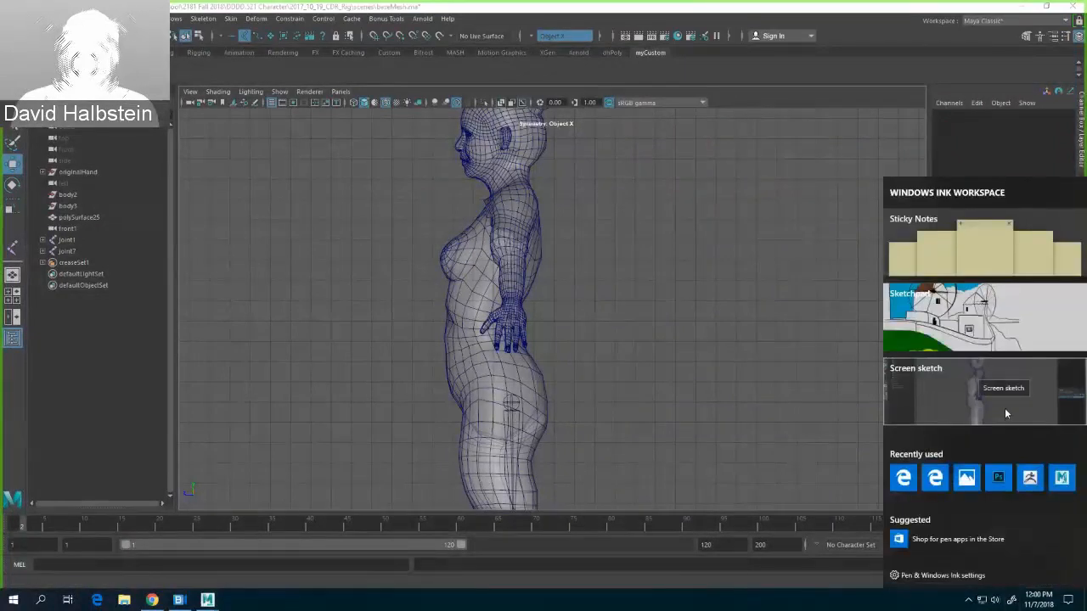
pyautogui.click(1005, 412)
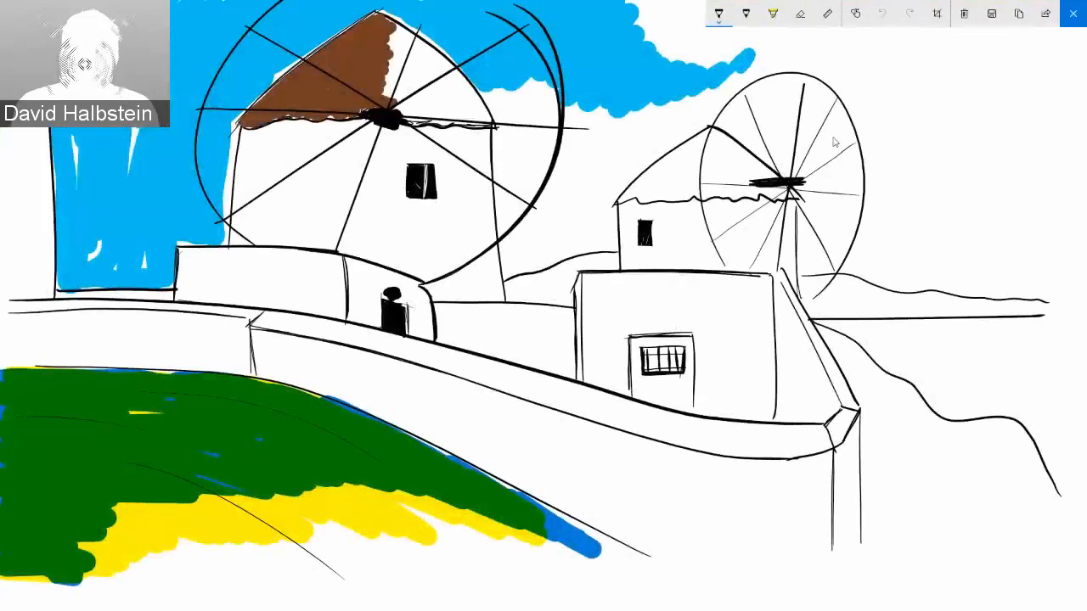
pyautogui.click(800, 14)
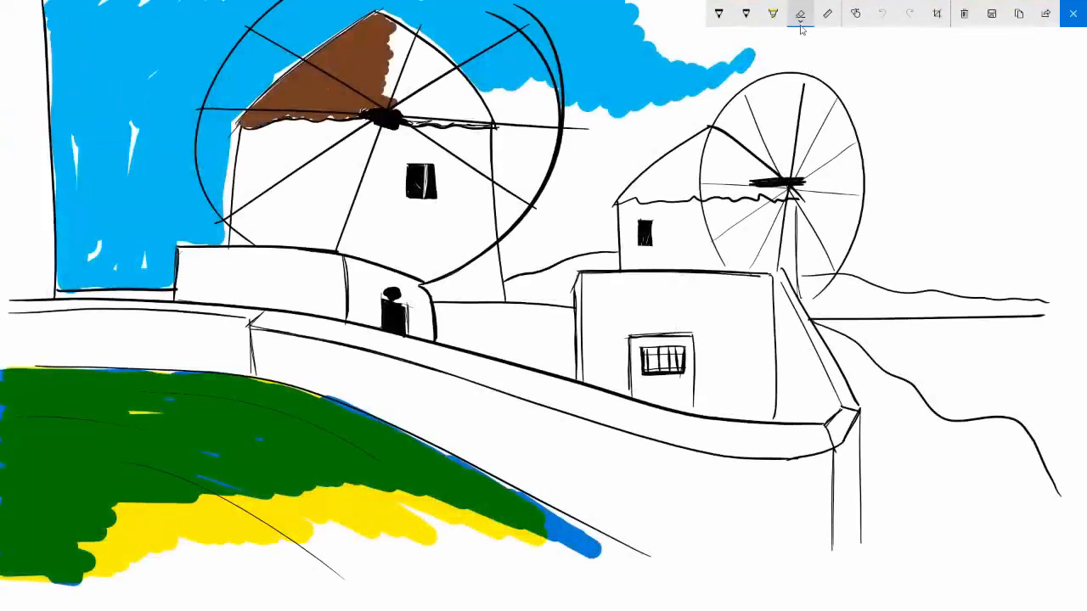
pyautogui.click(801, 17)
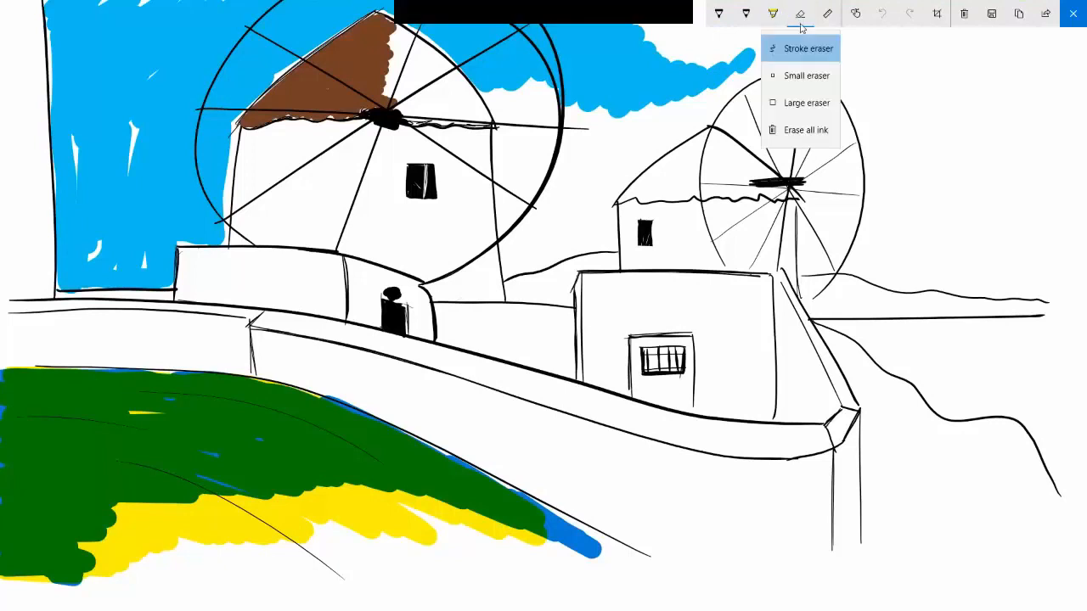
pyautogui.click(803, 131)
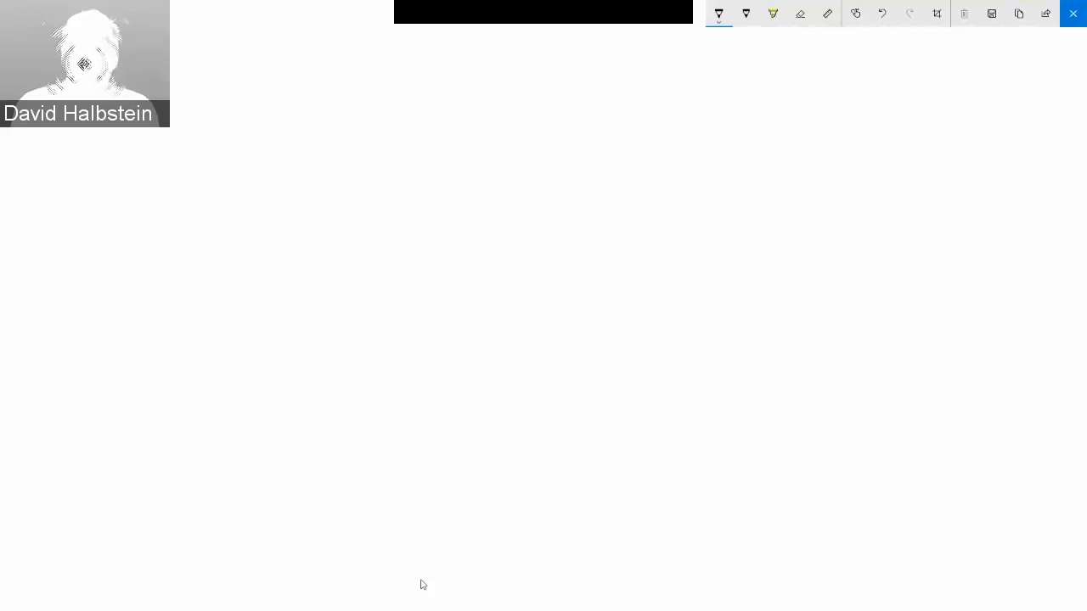
# Step: Draw a horizontal chain of three joints with tapered bones, and a stepped hierarchy of three connected boxes, in black ink
pyautogui.moveTo(340, 190)
pyautogui.mouseDown()
pyautogui.moveTo(369, 229)
pyautogui.moveTo(506, 222)
pyautogui.mouseUp()
pyautogui.moveTo(381, 231); pyautogui.dragTo(734, 220)
pyautogui.moveTo(586, 231); pyautogui.dragTo(736, 222)
pyautogui.moveTo(757, 207)
pyautogui.mouseDown()
pyautogui.moveTo(750, 234)
pyautogui.moveTo(764, 207)
pyautogui.mouseUp()
pyautogui.moveTo(803, 216)
pyautogui.mouseDown()
pyautogui.moveTo(805, 243)
pyautogui.moveTo(981, 221)
pyautogui.mouseUp()
pyautogui.moveTo(786, 247); pyautogui.dragTo(982, 223)
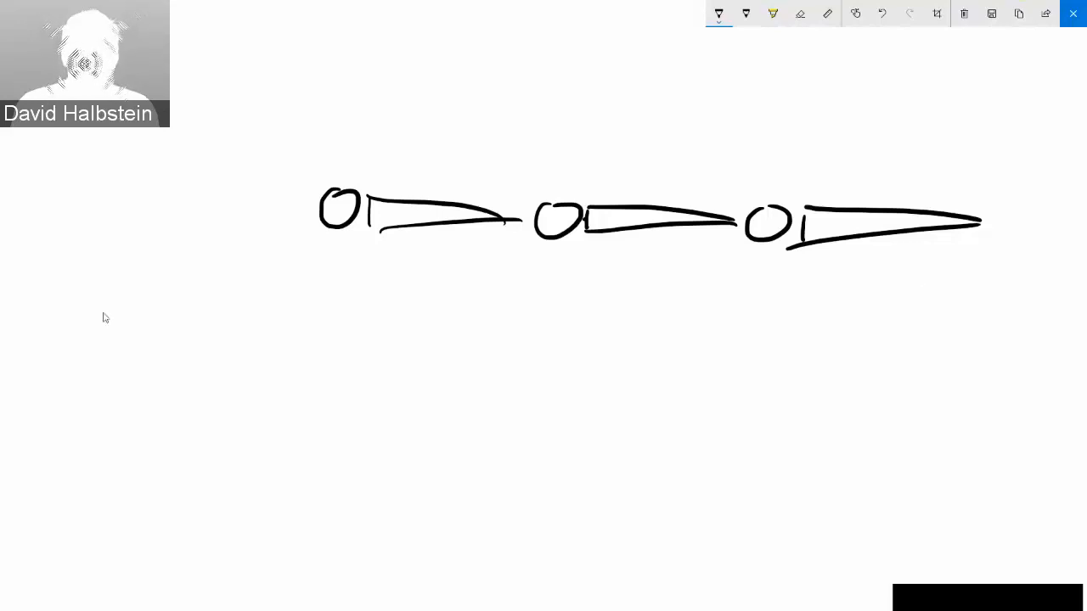
pyautogui.moveTo(100, 311)
pyautogui.mouseDown()
pyautogui.moveTo(100, 283)
pyautogui.moveTo(170, 289)
pyautogui.moveTo(112, 313)
pyautogui.moveTo(120, 335)
pyautogui.moveTo(218, 355)
pyautogui.moveTo(150, 324)
pyautogui.moveTo(209, 374)
pyautogui.moveTo(214, 401)
pyautogui.moveTo(296, 397)
pyautogui.moveTo(231, 406)
pyautogui.mouseUp()
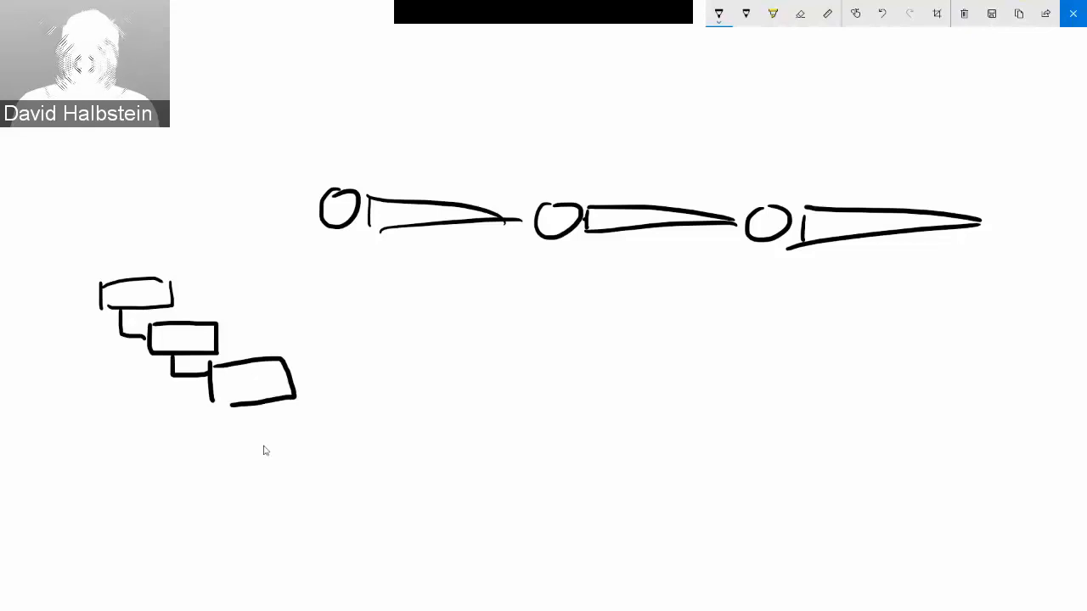
# Step: Circle the first two bones in light blue and draw a blue box linked to each of the first two hierarchy boxes
pyautogui.click(719, 16)
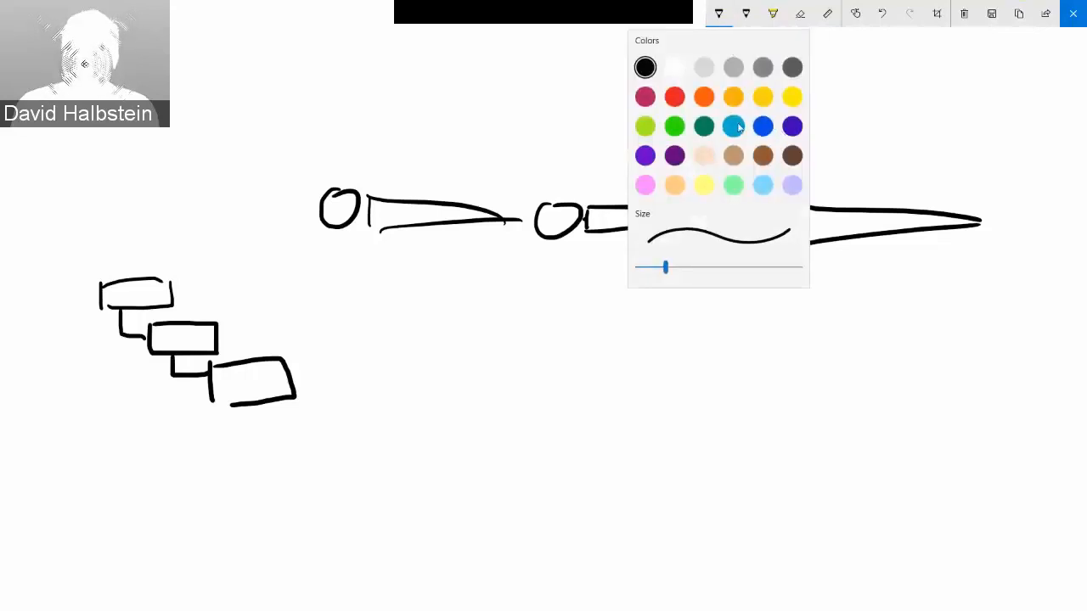
pyautogui.click(733, 129)
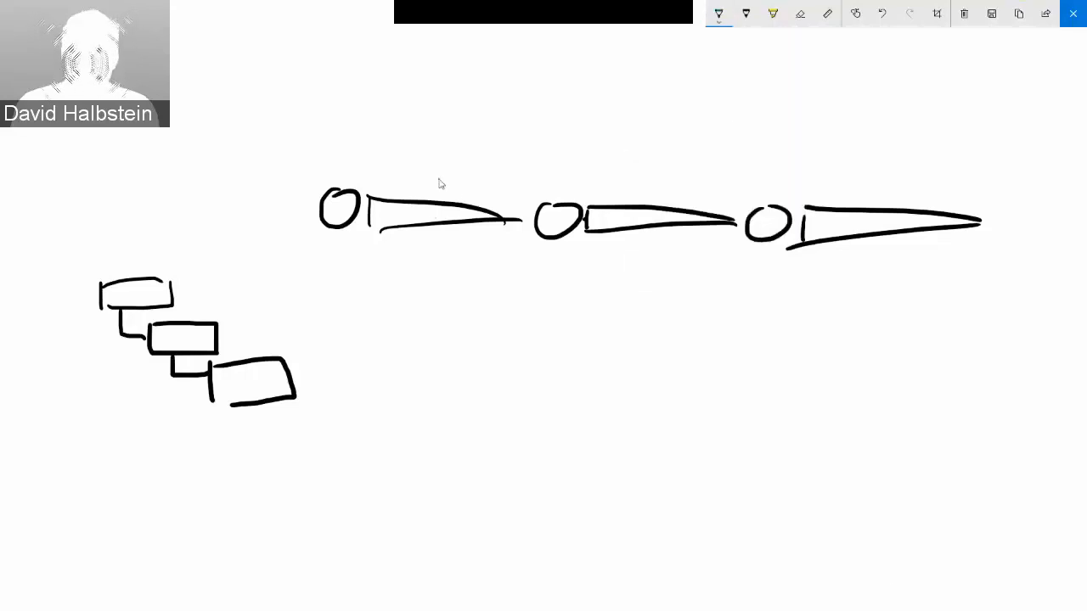
pyautogui.moveTo(440, 183)
pyautogui.mouseDown()
pyautogui.moveTo(461, 267)
pyautogui.moveTo(444, 174)
pyautogui.mouseUp()
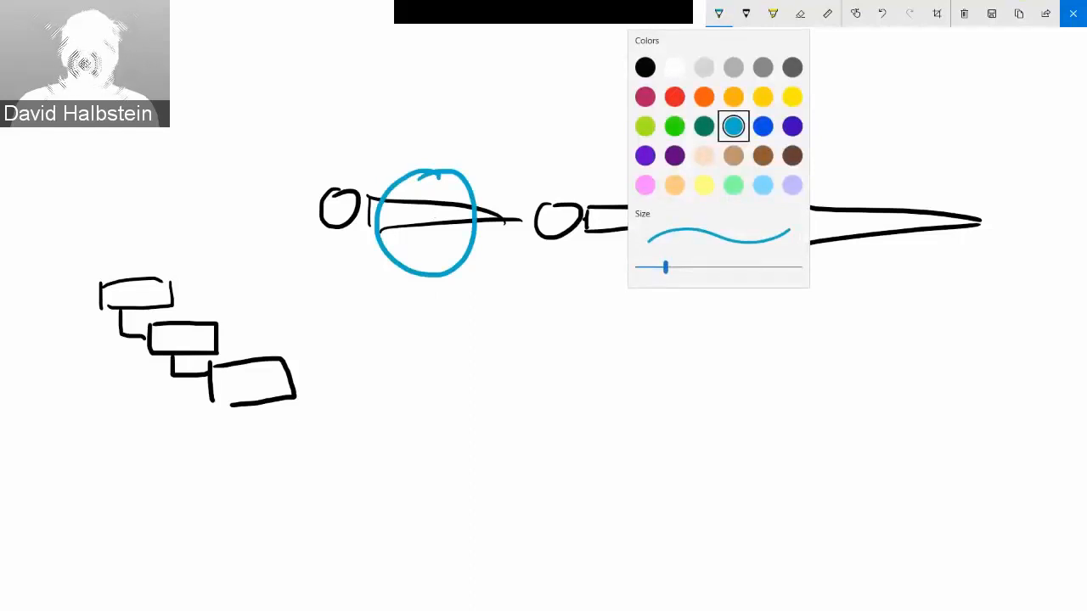
pyautogui.click(139, 467)
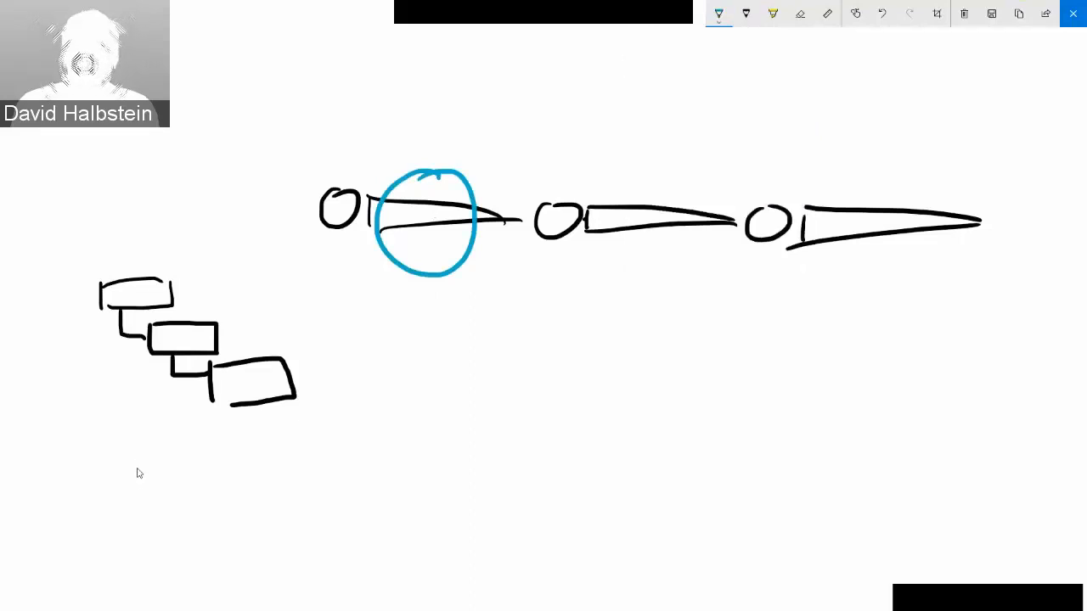
pyautogui.moveTo(138, 467)
pyautogui.mouseDown()
pyautogui.moveTo(204, 459)
pyautogui.moveTo(145, 492)
pyautogui.moveTo(124, 472)
pyautogui.moveTo(118, 315)
pyautogui.mouseUp()
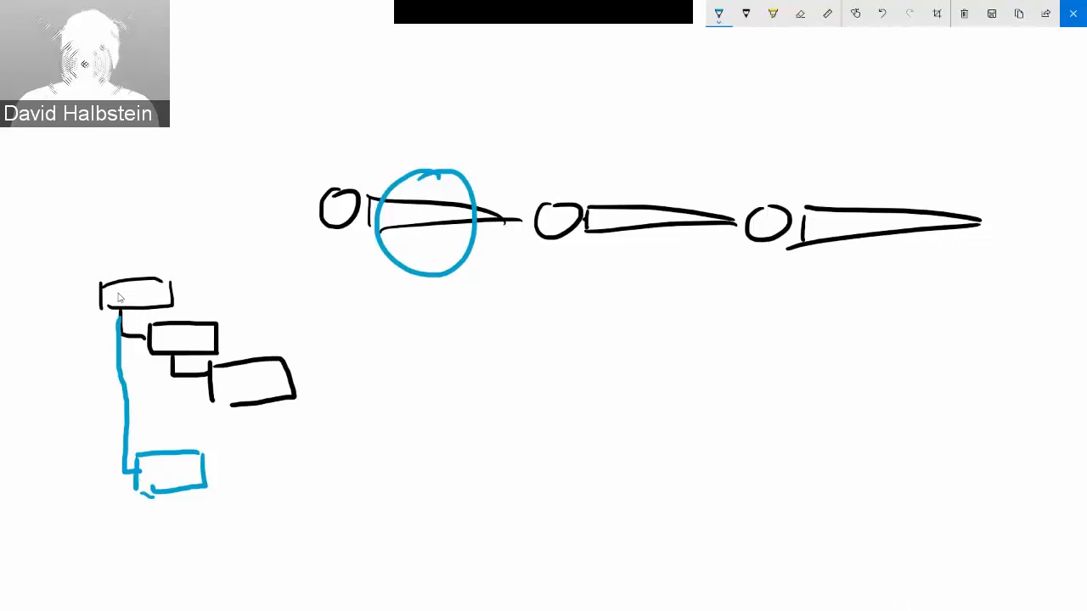
pyautogui.moveTo(657, 177)
pyautogui.mouseDown()
pyautogui.moveTo(679, 242)
pyautogui.moveTo(667, 172)
pyautogui.mouseUp()
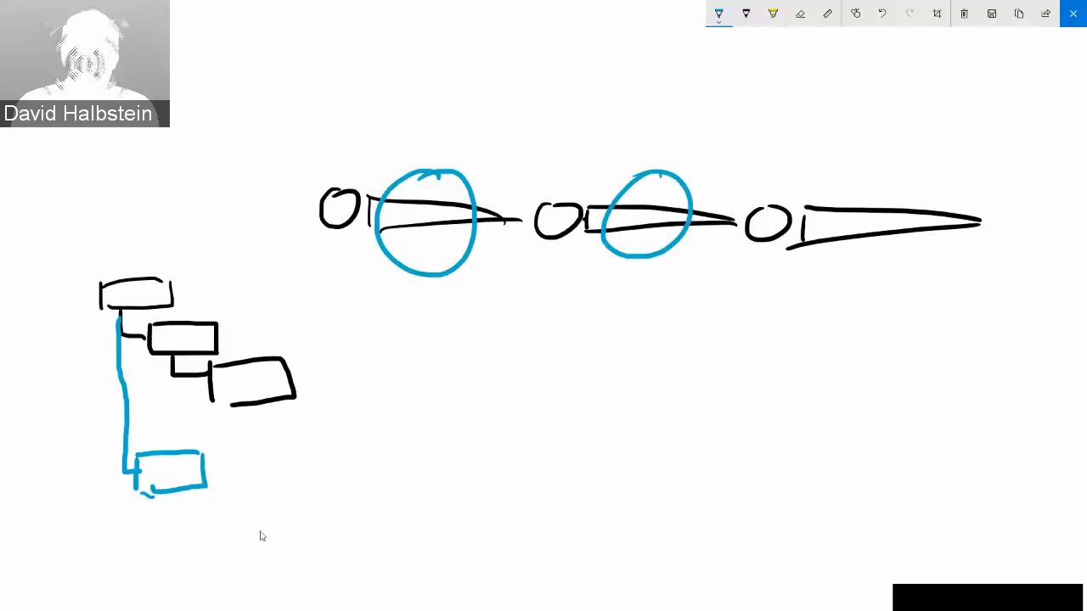
pyautogui.moveTo(221, 529)
pyautogui.mouseDown()
pyautogui.moveTo(222, 567)
pyautogui.moveTo(287, 575)
pyautogui.moveTo(176, 556)
pyautogui.moveTo(239, 463)
pyautogui.moveTo(163, 422)
pyautogui.moveTo(170, 341)
pyautogui.mouseUp()
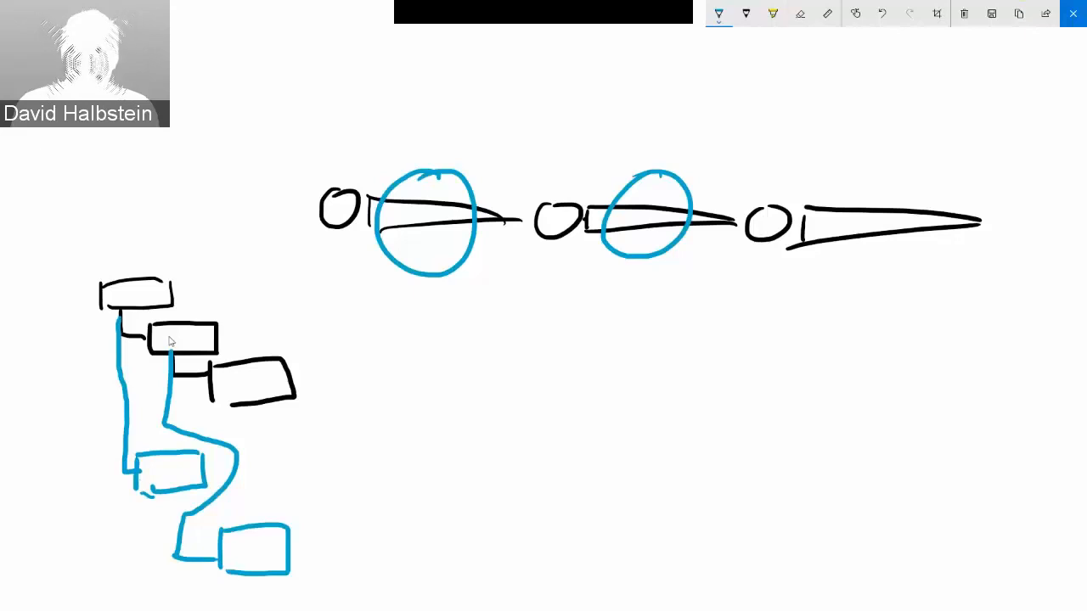
# Step: Erase the blue circles around the bones and the blue linked boxes with the stroke eraser
pyautogui.click(800, 14)
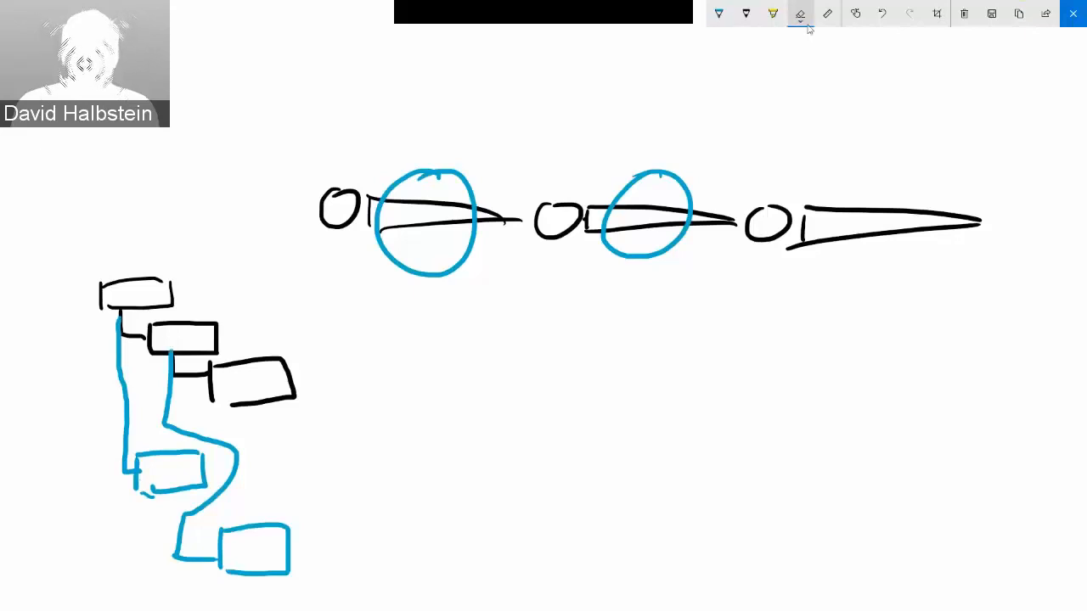
pyautogui.click(804, 17)
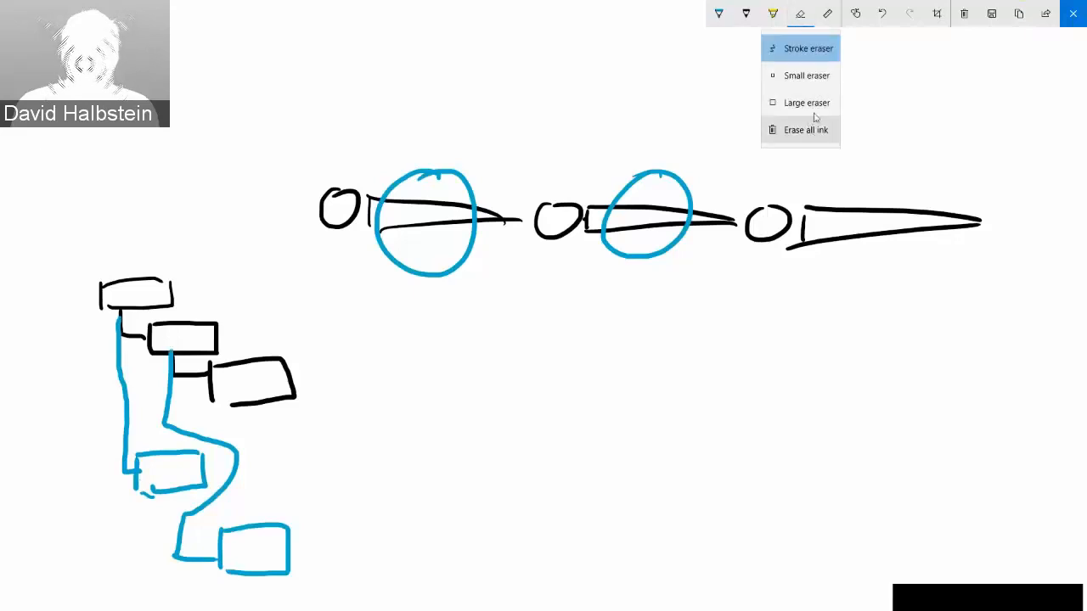
pyautogui.click(822, 48)
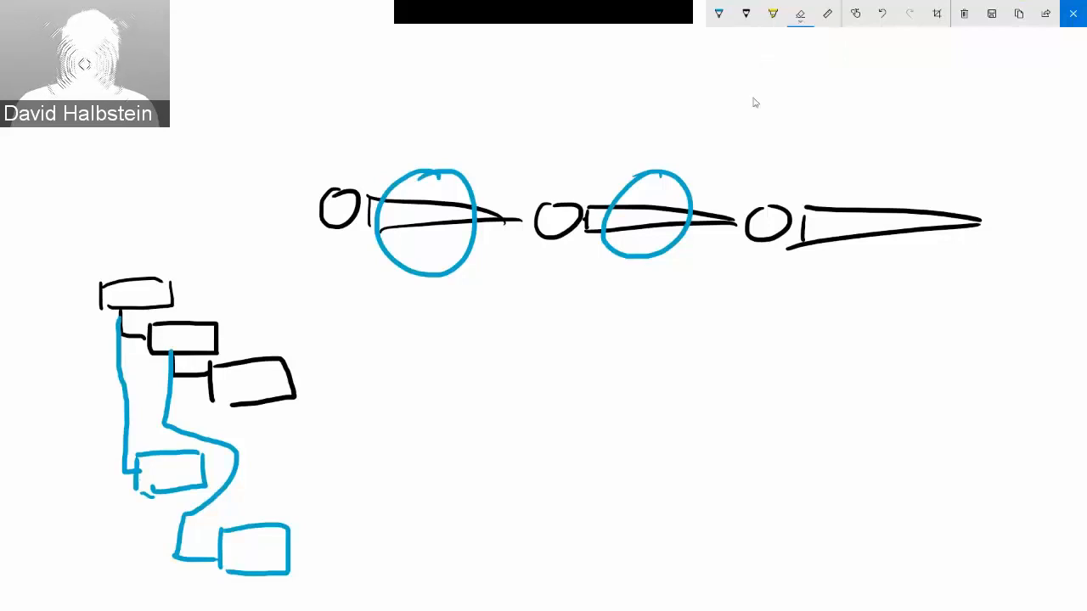
pyautogui.click(468, 274)
pyautogui.click(650, 262)
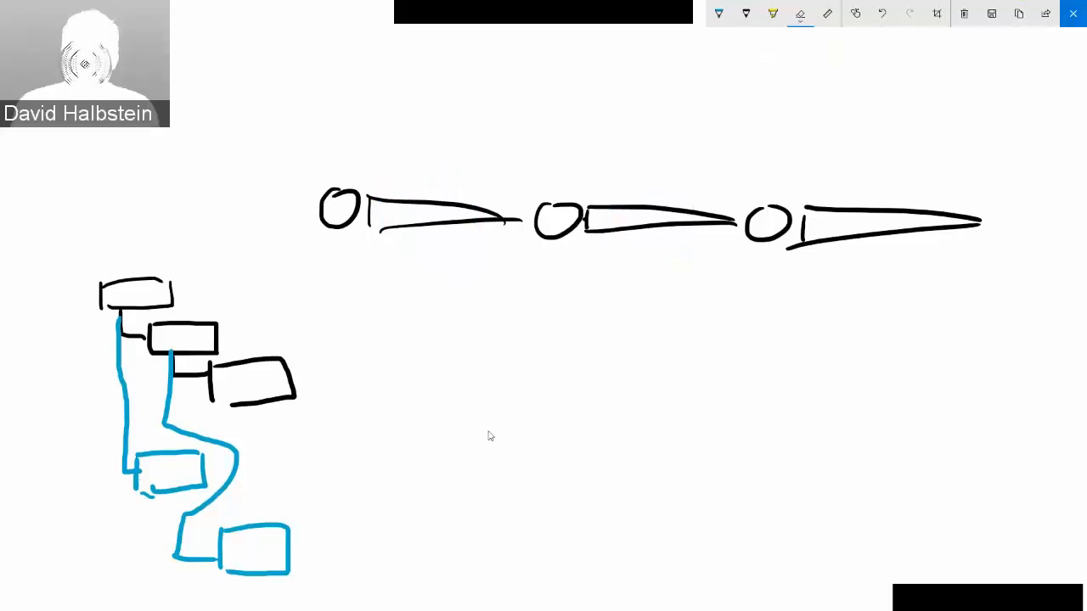
pyautogui.moveTo(271, 530)
pyautogui.mouseDown()
pyautogui.moveTo(235, 498)
pyautogui.moveTo(199, 517)
pyautogui.moveTo(182, 483)
pyautogui.moveTo(123, 447)
pyautogui.moveTo(134, 472)
pyautogui.moveTo(190, 481)
pyautogui.mouseUp()
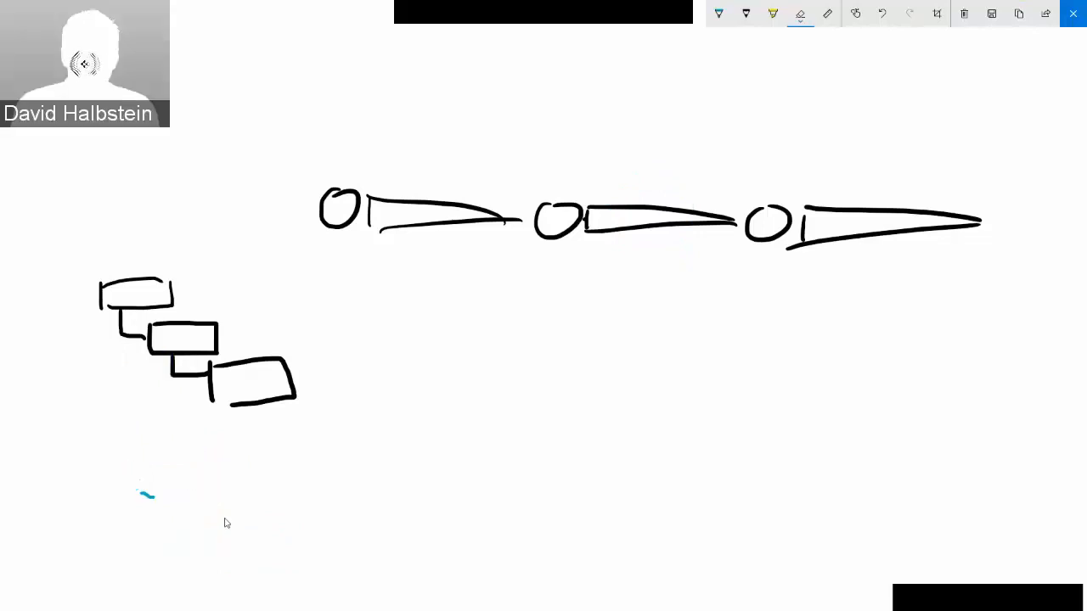
# Step: Draw a light blue cylinder around the three-bone chain and divide it with five curved cross-section lines
pyautogui.click(718, 14)
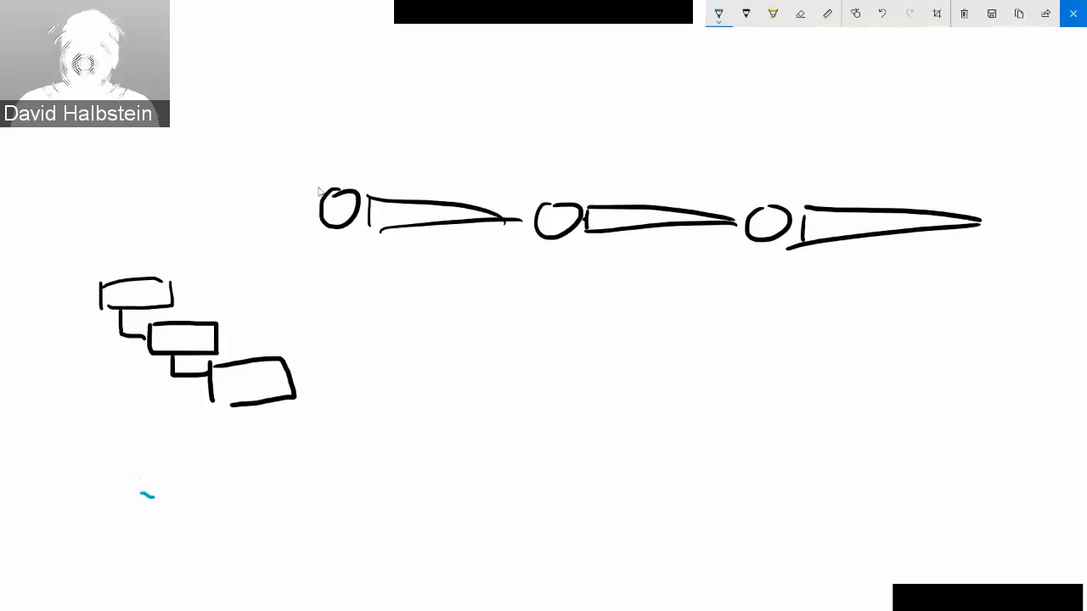
pyautogui.moveTo(326, 158)
pyautogui.mouseDown()
pyautogui.moveTo(326, 185)
pyautogui.moveTo(345, 152)
pyautogui.moveTo(971, 169)
pyautogui.moveTo(978, 283)
pyautogui.moveTo(311, 272)
pyautogui.mouseUp()
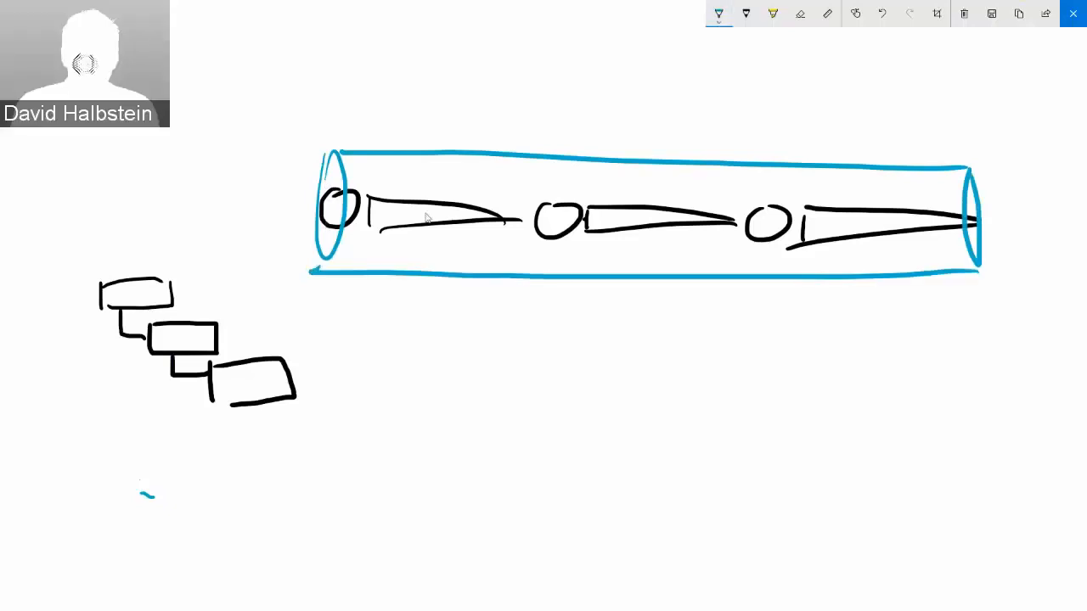
pyautogui.moveTo(412, 156); pyautogui.dragTo(416, 281)
pyautogui.moveTo(518, 160); pyautogui.dragTo(527, 272)
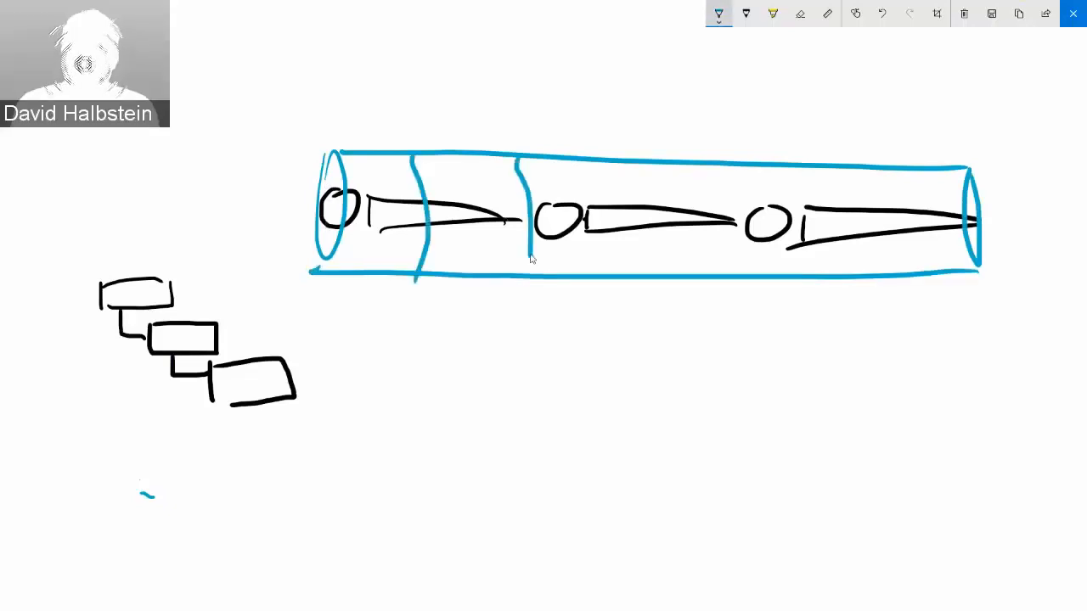
pyautogui.moveTo(628, 164); pyautogui.dragTo(625, 265)
pyautogui.moveTo(733, 166)
pyautogui.mouseDown()
pyautogui.moveTo(741, 246)
pyautogui.moveTo(729, 269)
pyautogui.mouseUp()
pyautogui.moveTo(830, 173); pyautogui.dragTo(834, 270)
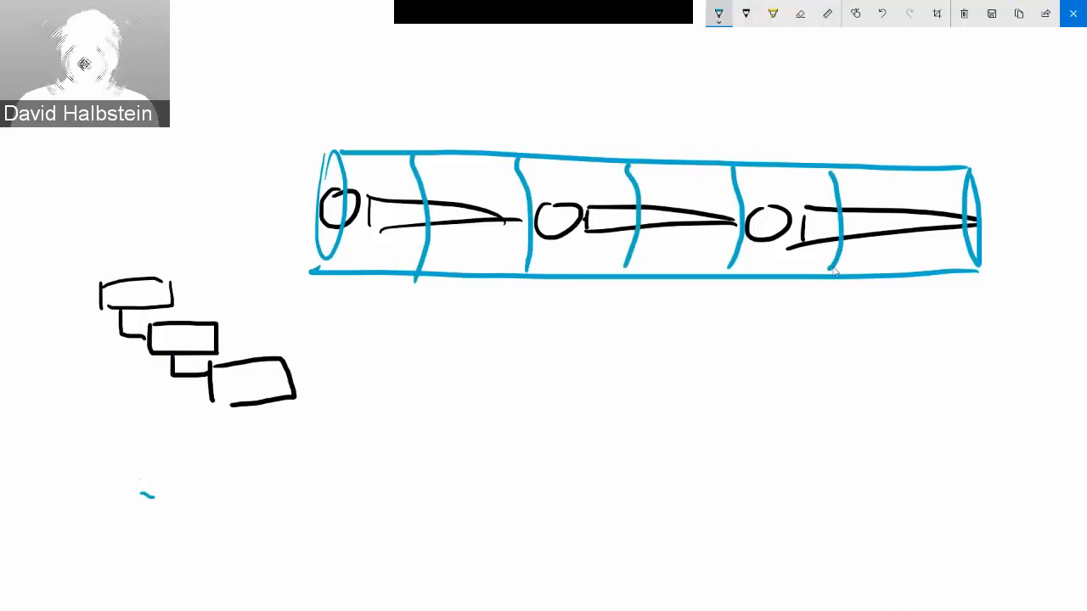
# Step: Change the pen colour to red and mark three vertex crosses on each of the cylinder's first three cross-section lines
pyautogui.click(718, 14)
pyautogui.click(794, 374)
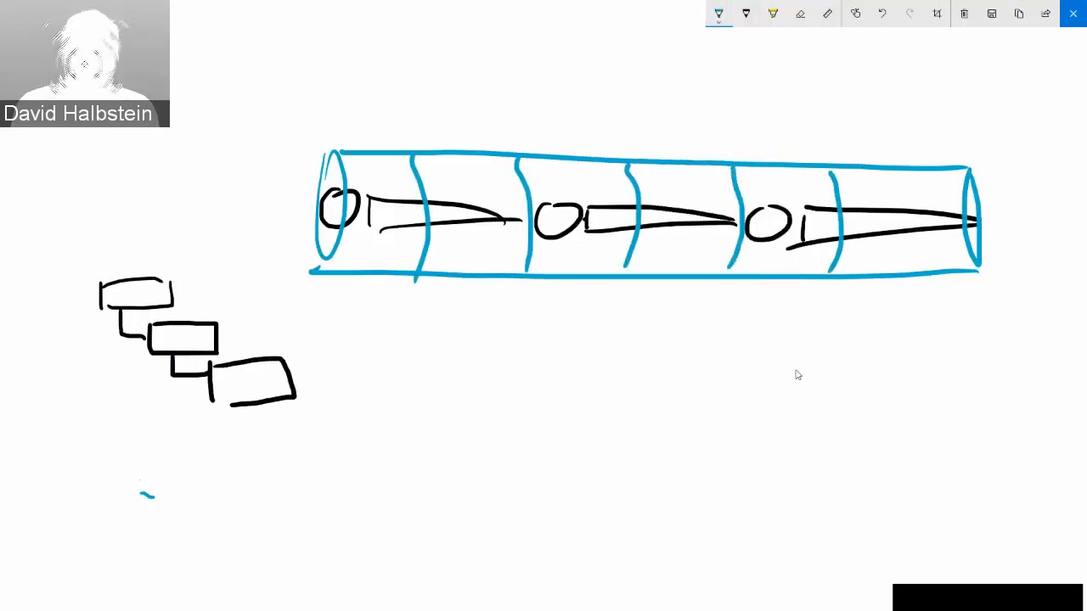
pyautogui.click(718, 13)
pyautogui.click(675, 97)
pyautogui.click(409, 182)
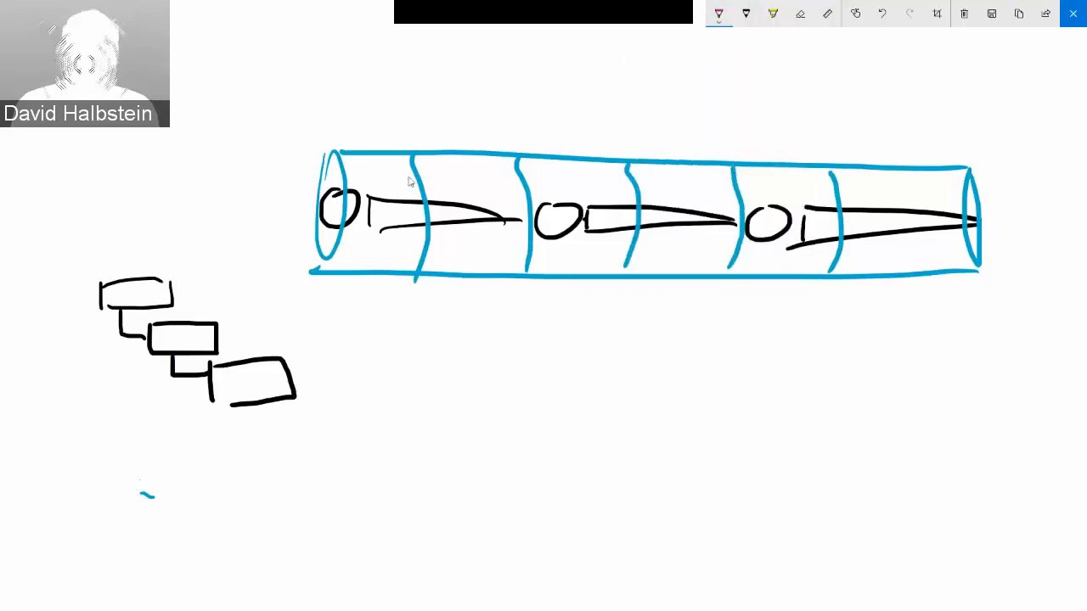
pyautogui.moveTo(410, 182)
pyautogui.mouseDown()
pyautogui.moveTo(426, 164)
pyautogui.moveTo(423, 182)
pyautogui.mouseUp()
pyautogui.moveTo(414, 220); pyautogui.dragTo(433, 223)
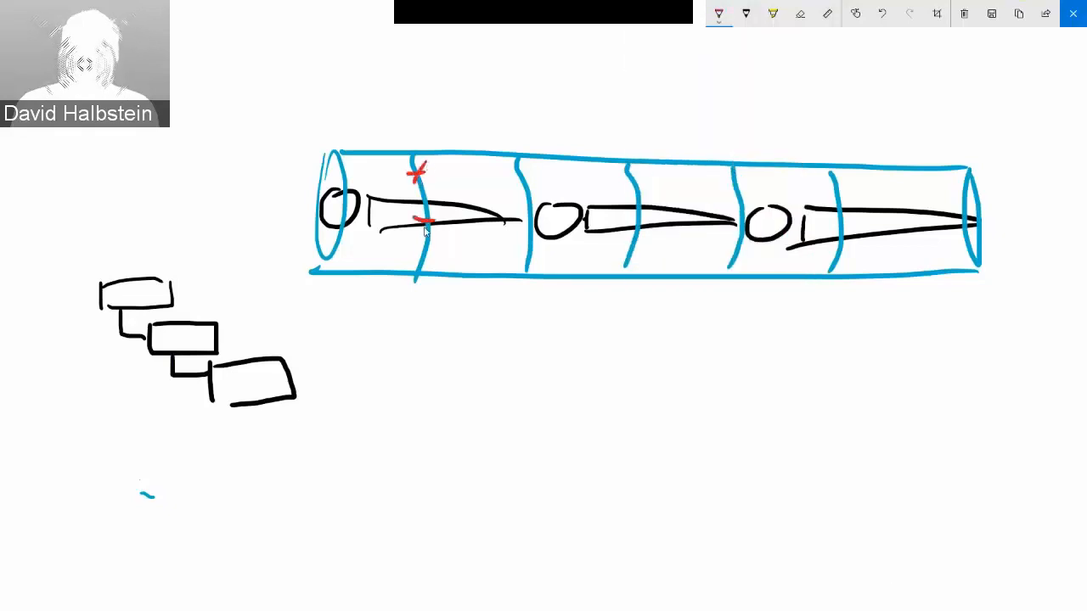
pyautogui.moveTo(407, 259); pyautogui.dragTo(430, 275)
pyautogui.moveTo(425, 257); pyautogui.dragTo(409, 280)
pyautogui.moveTo(506, 168); pyautogui.dragTo(527, 181)
pyautogui.moveTo(522, 166)
pyautogui.mouseDown()
pyautogui.moveTo(505, 180)
pyautogui.moveTo(539, 229)
pyautogui.mouseUp()
pyautogui.moveTo(536, 212)
pyautogui.mouseDown()
pyautogui.moveTo(518, 227)
pyautogui.moveTo(539, 270)
pyautogui.moveTo(521, 274)
pyautogui.mouseUp()
pyautogui.moveTo(632, 163)
pyautogui.mouseDown()
pyautogui.moveTo(617, 182)
pyautogui.moveTo(644, 180)
pyautogui.moveTo(623, 218)
pyautogui.mouseUp()
pyautogui.moveTo(621, 205); pyautogui.dragTo(647, 211)
pyautogui.moveTo(611, 257); pyautogui.dragTo(640, 269)
pyautogui.moveTo(630, 254); pyautogui.dragTo(621, 274)
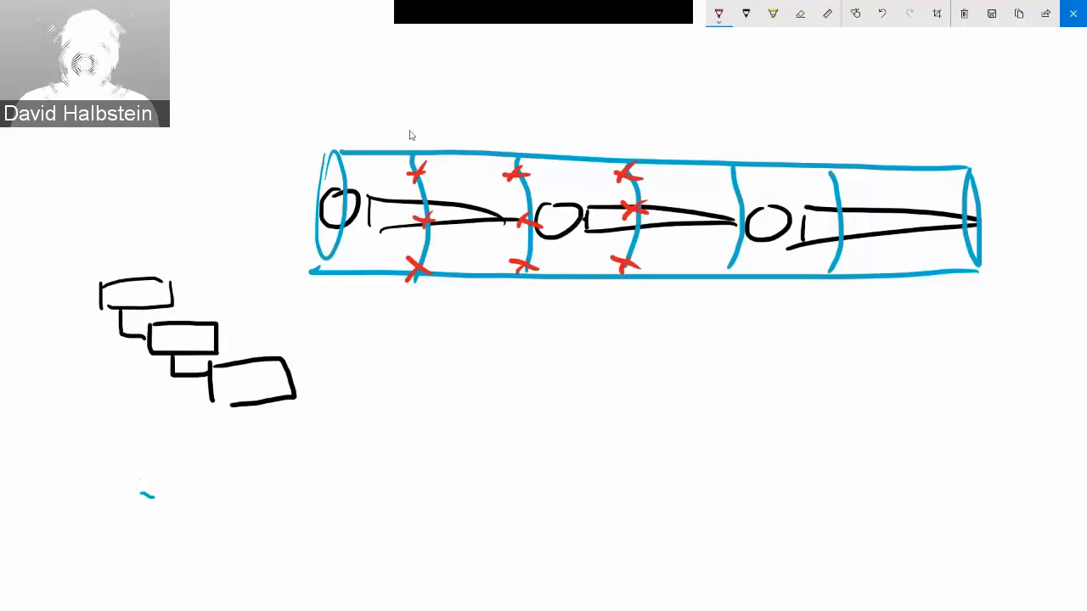
# Step: Draw red arrows linking the first two marked sections to the first joint and the third to the second joint, plus a long arrow up to the second joint
pyautogui.moveTo(413, 134)
pyautogui.mouseDown()
pyautogui.moveTo(356, 129)
pyautogui.moveTo(343, 144)
pyautogui.moveTo(361, 142)
pyautogui.mouseUp()
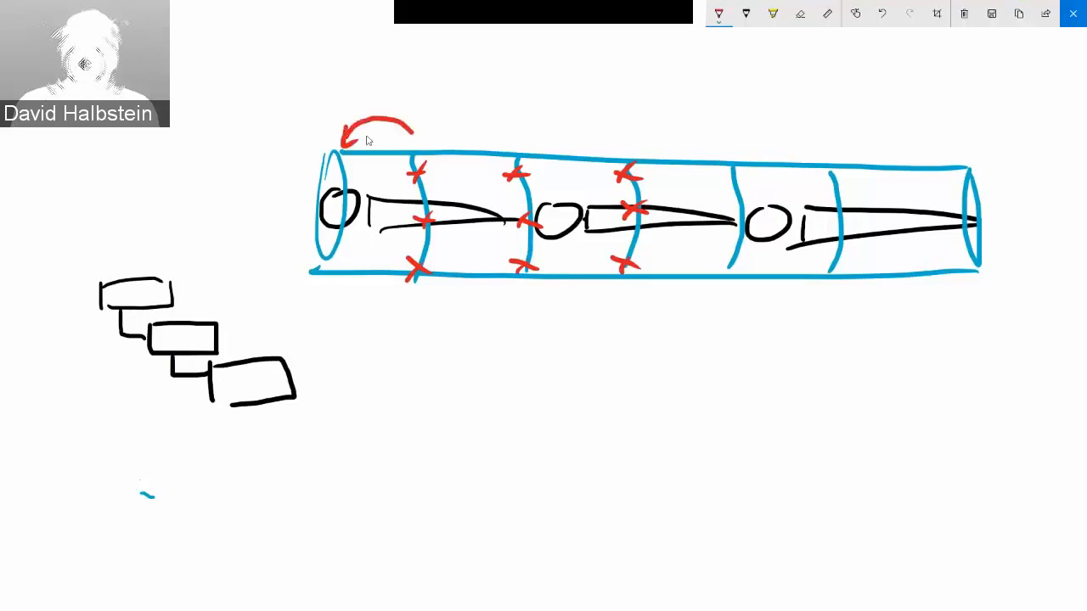
pyautogui.moveTo(517, 143)
pyautogui.mouseDown()
pyautogui.moveTo(339, 106)
pyautogui.moveTo(348, 114)
pyautogui.mouseUp()
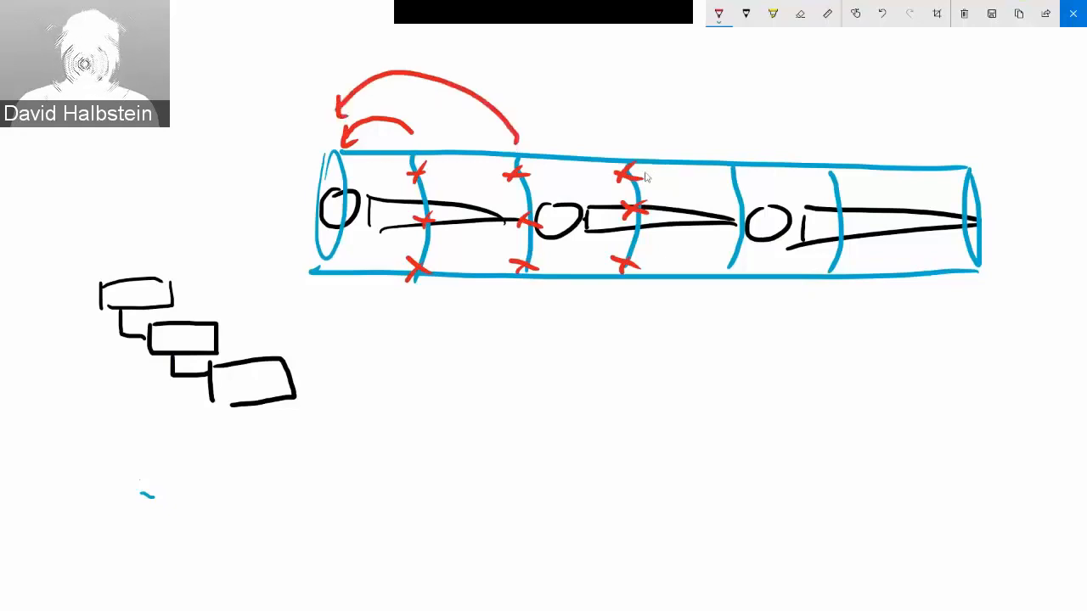
pyautogui.moveTo(631, 154)
pyautogui.mouseDown()
pyautogui.moveTo(606, 132)
pyautogui.moveTo(560, 155)
pyautogui.moveTo(577, 151)
pyautogui.mouseUp()
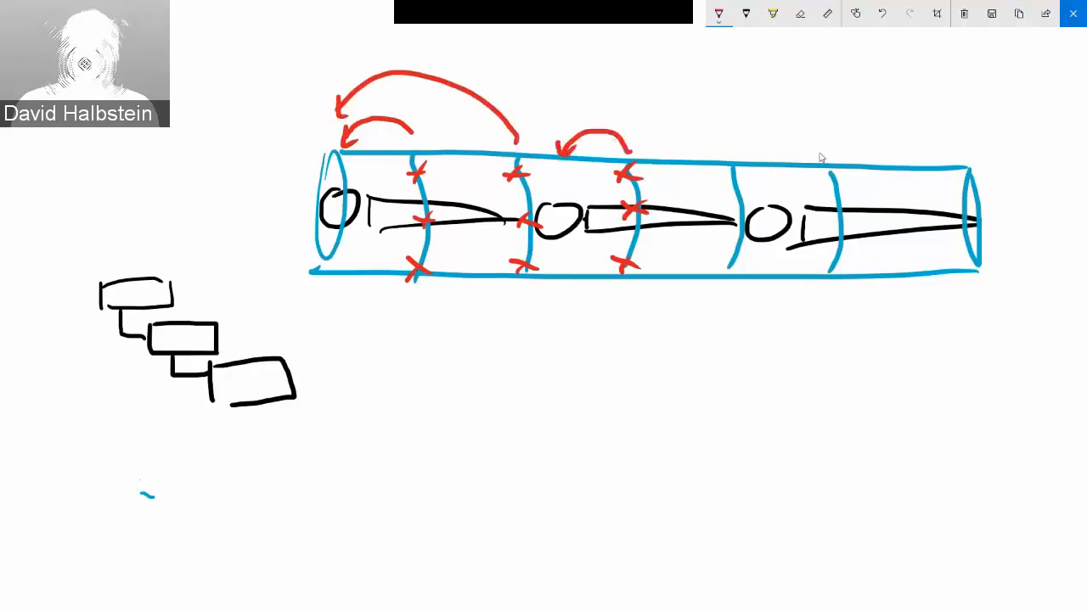
pyautogui.moveTo(564, 395)
pyautogui.mouseDown()
pyautogui.moveTo(561, 242)
pyautogui.moveTo(571, 251)
pyautogui.mouseUp()
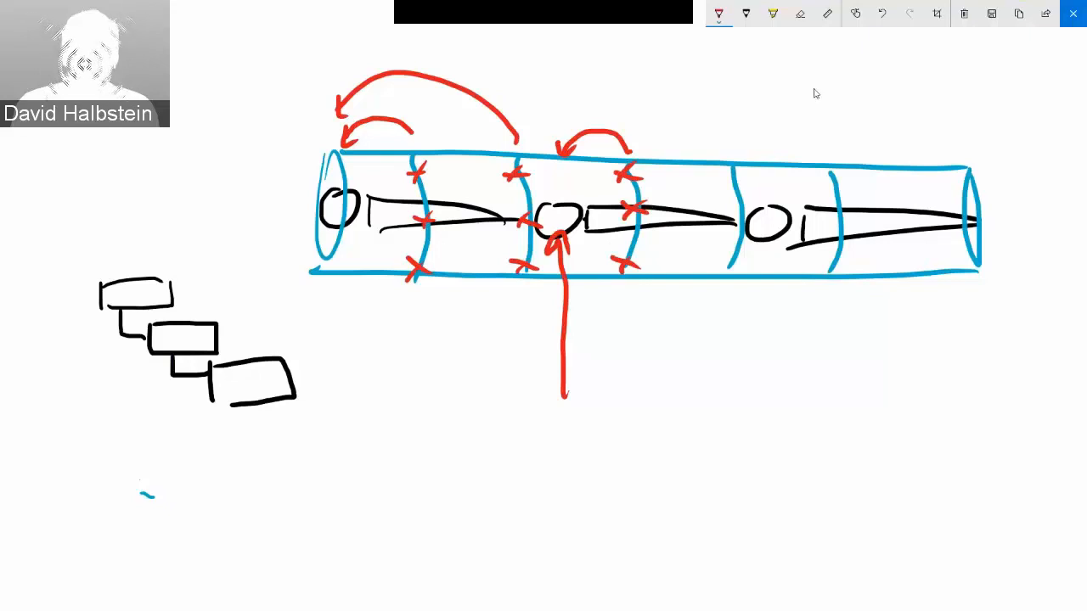
# Step: Return to Maya and use the Joint tool in the side view to place a spine chain from the pelvis up to the upper back
pyautogui.click(1075, 14)
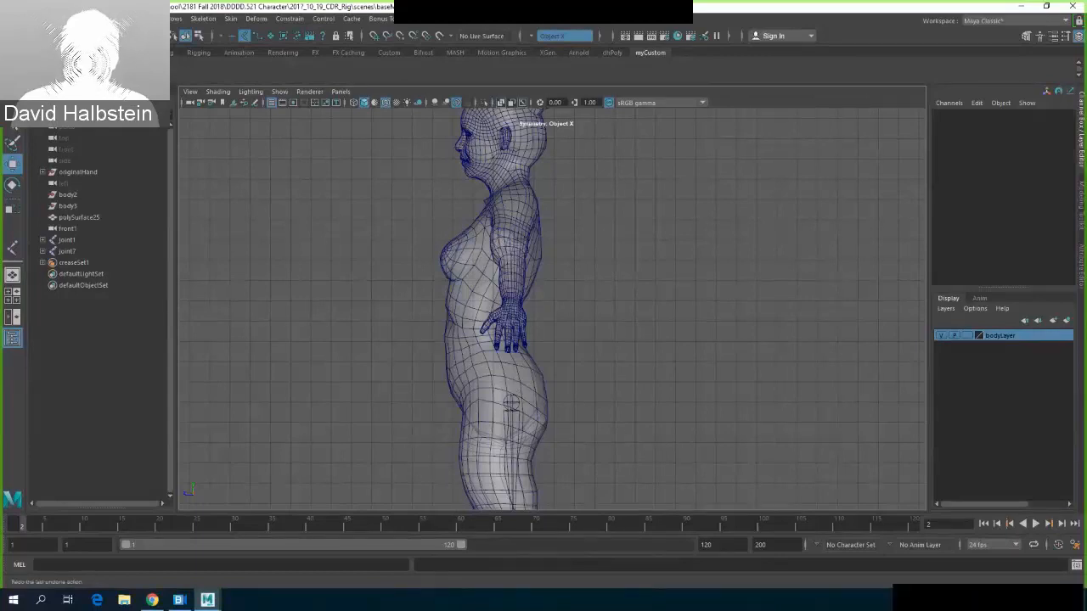
pyautogui.click(11, 183)
pyautogui.click(12, 247)
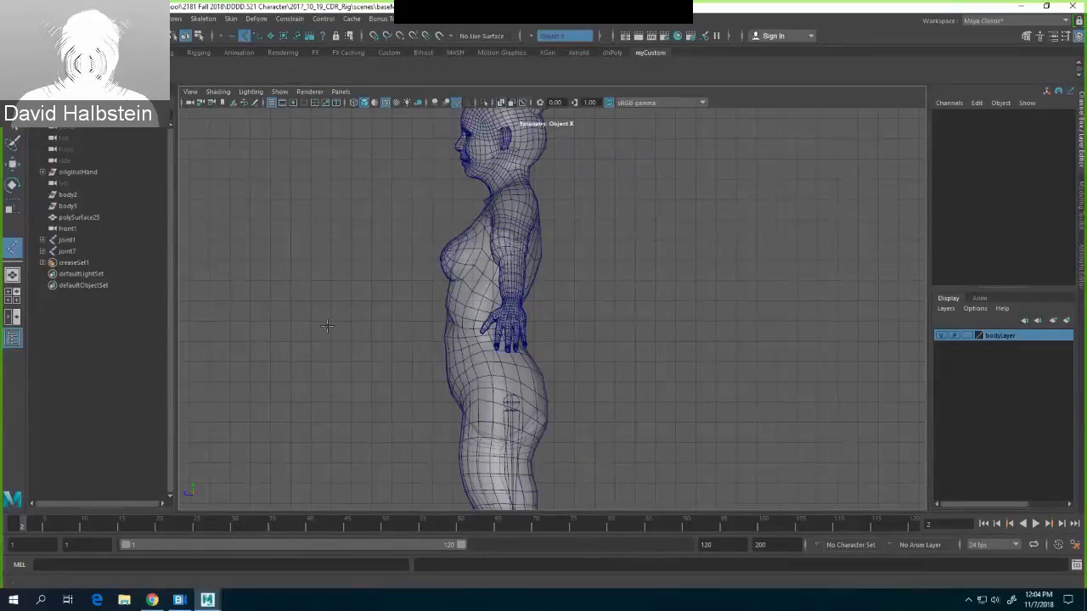
pyautogui.click(508, 388)
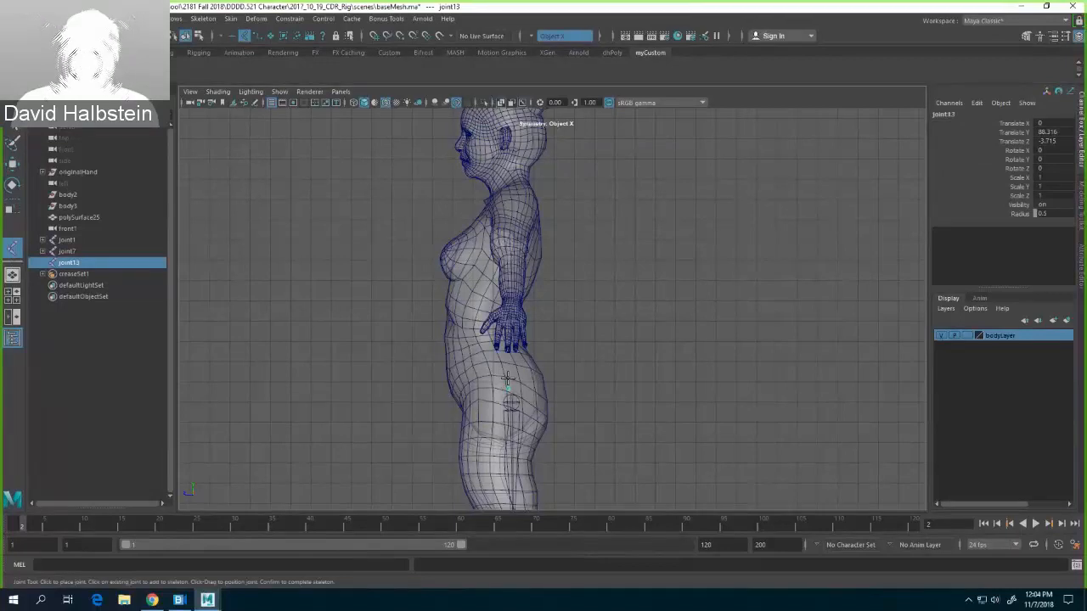
pyautogui.click(507, 377)
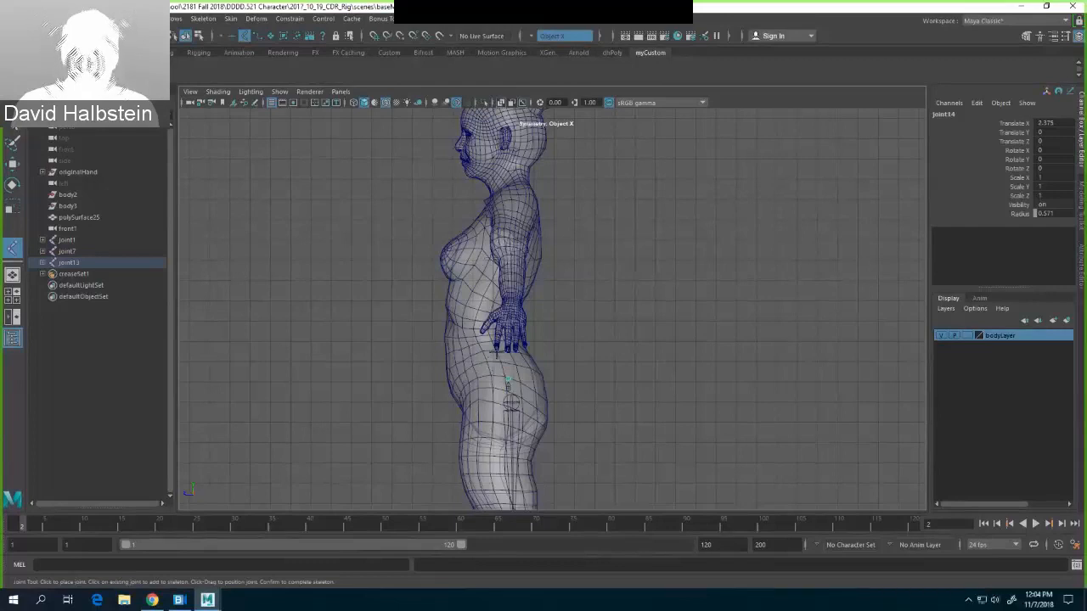
pyautogui.click(496, 351)
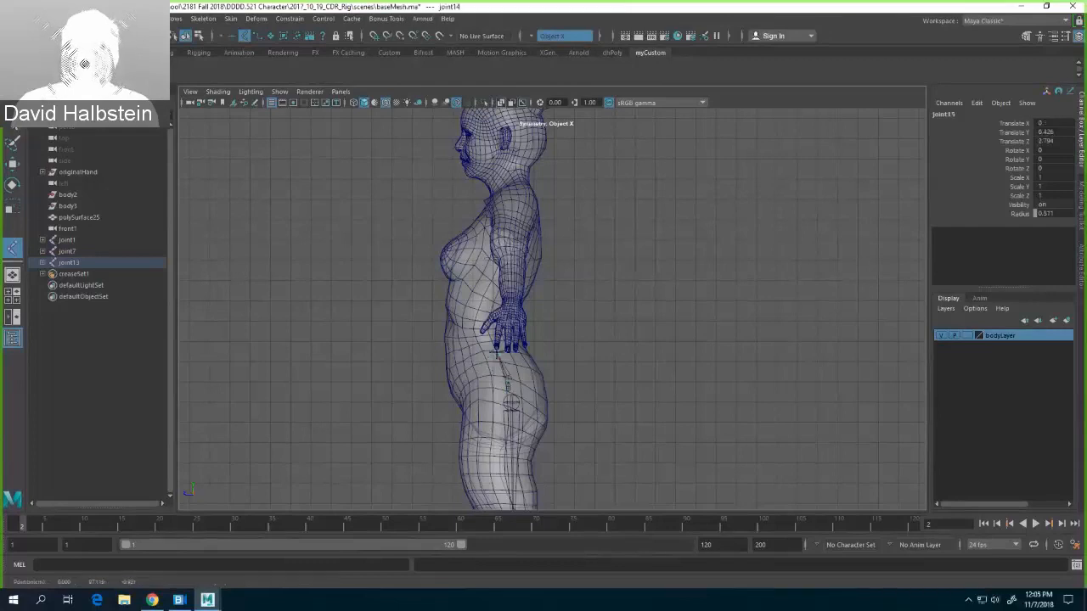
pyautogui.click(487, 314)
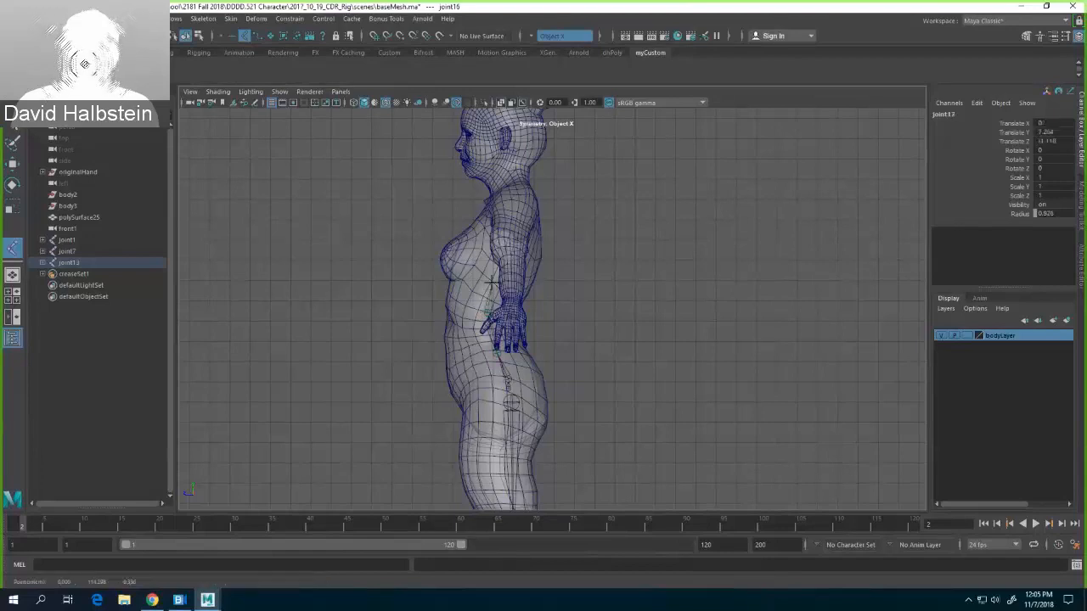
pyautogui.click(491, 282)
pyautogui.click(501, 250)
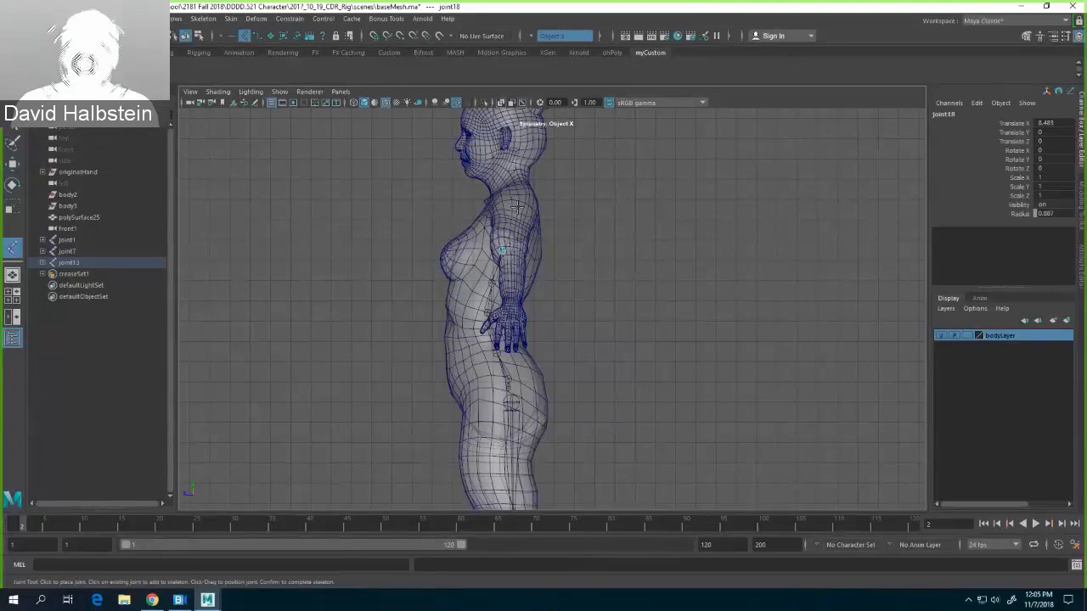
pyautogui.press('w')
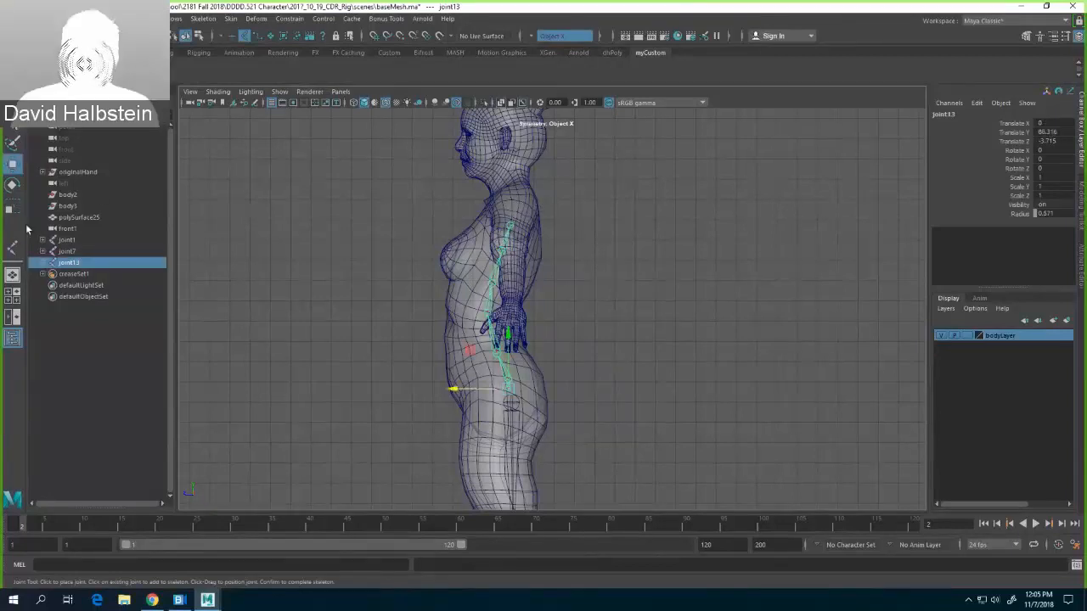
# Step: Continue the spine chain from its top joint, adding joints at the base of the neck and in the neck
pyautogui.click(13, 248)
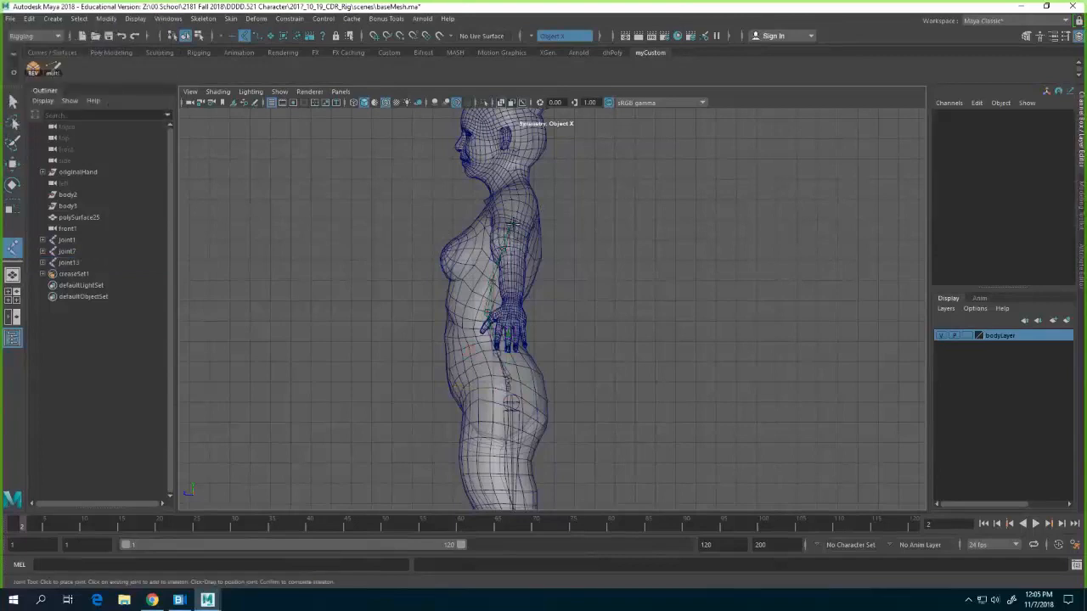
pyautogui.click(510, 225)
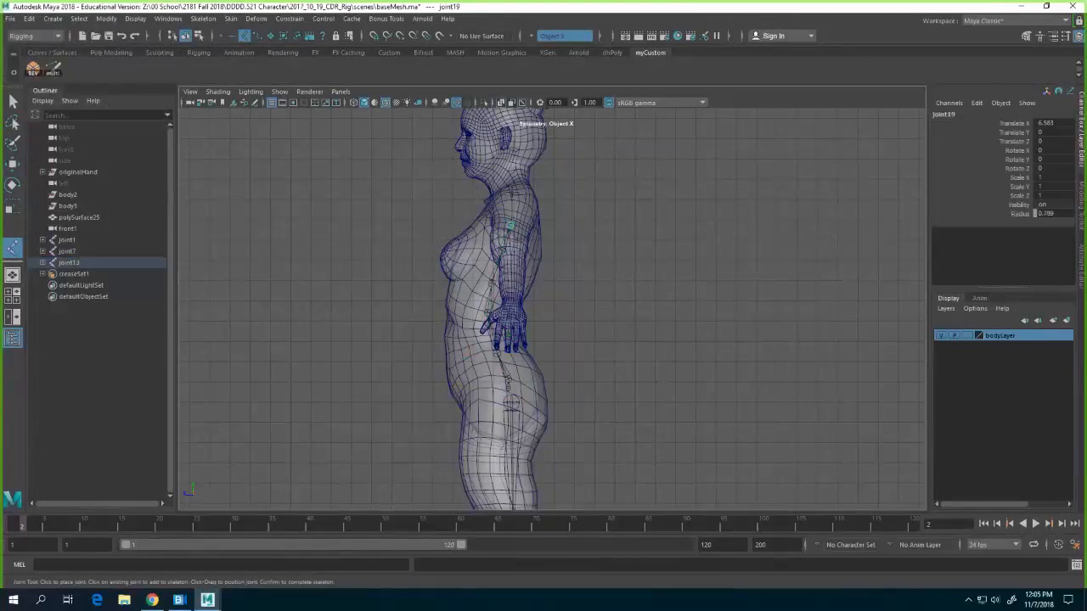
pyautogui.click(515, 197)
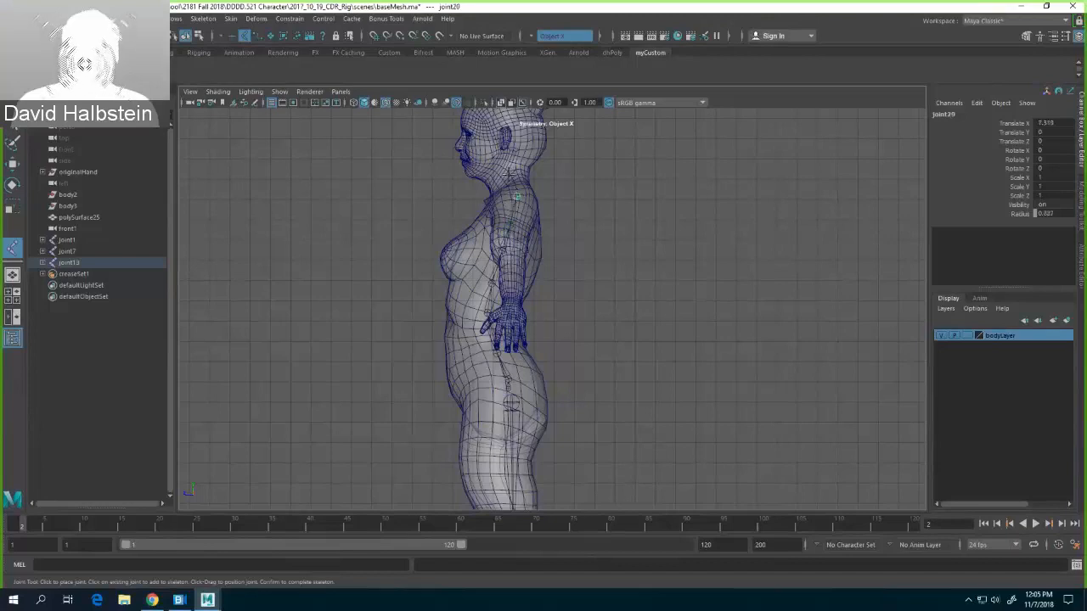
pyautogui.click(509, 174)
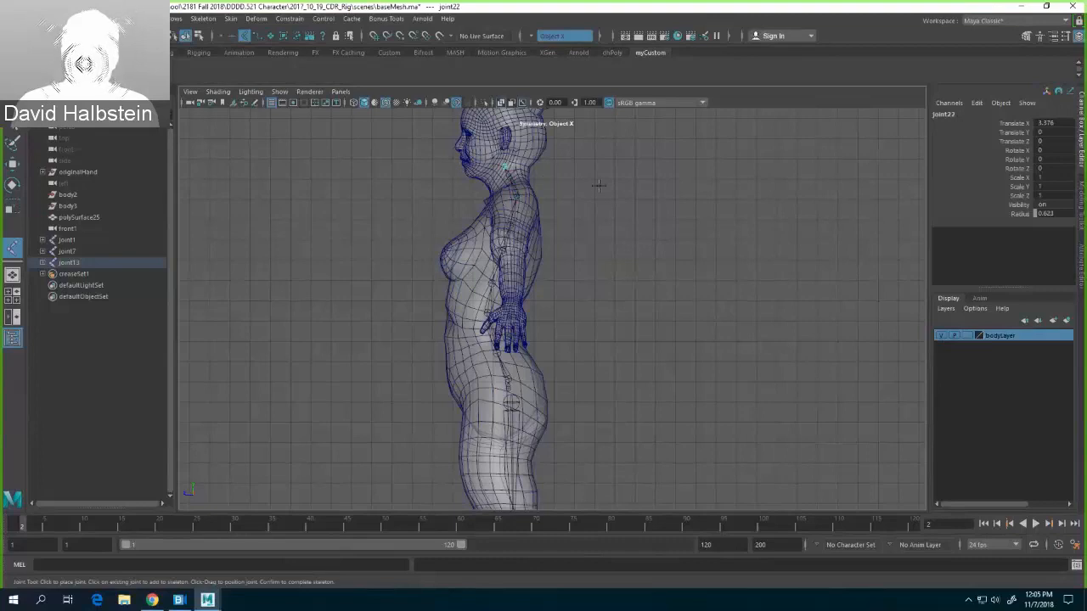
# Step: Extend the neck chain with a joint at the base of the skull and an end joint near the top of the head
pyautogui.keyDown('alt'); pyautogui.moveTo(598, 185); pyautogui.dragTo(606, 296, button='middle'); pyautogui.keyUp('alt')
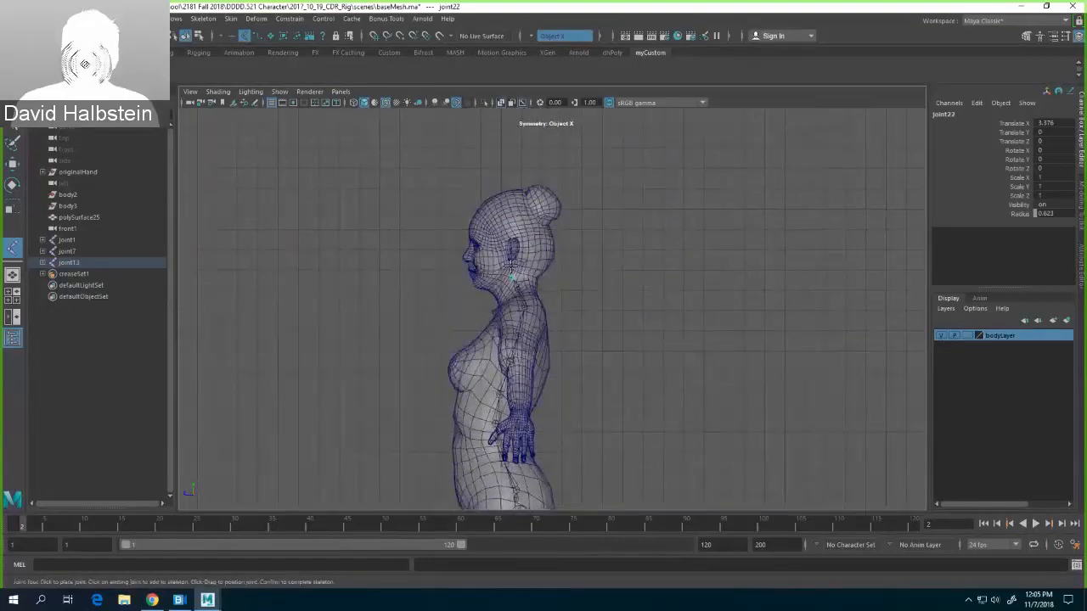
pyautogui.click(510, 265)
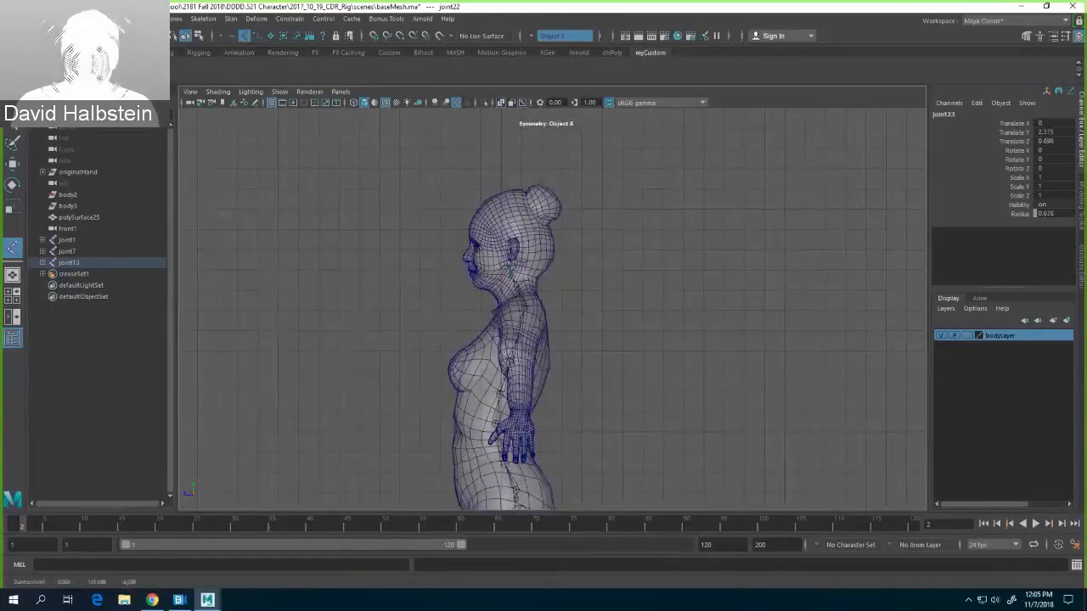
pyautogui.click(512, 208)
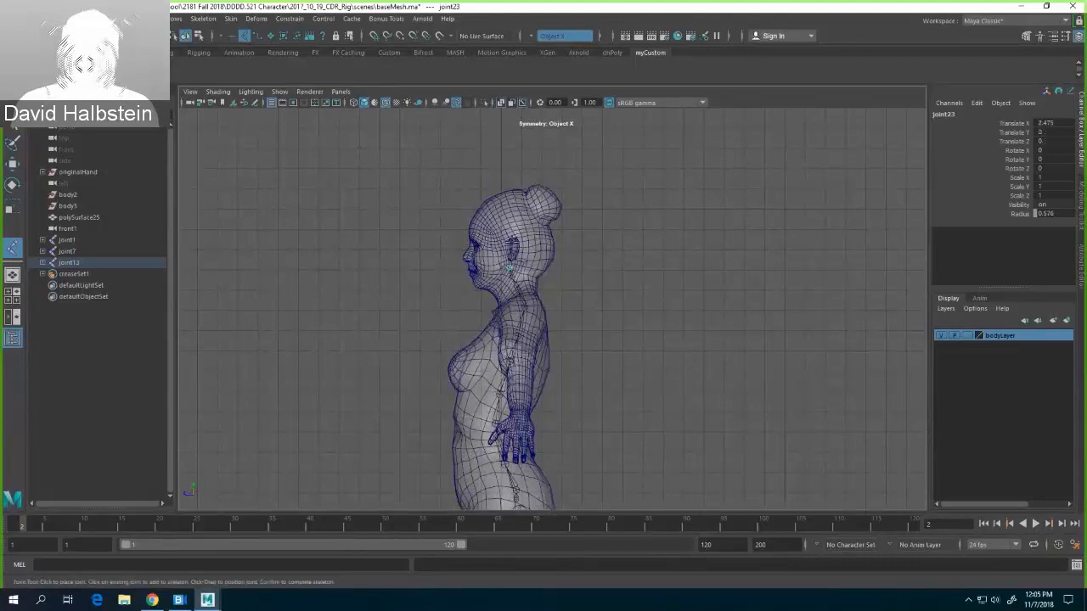
pyautogui.click(511, 209)
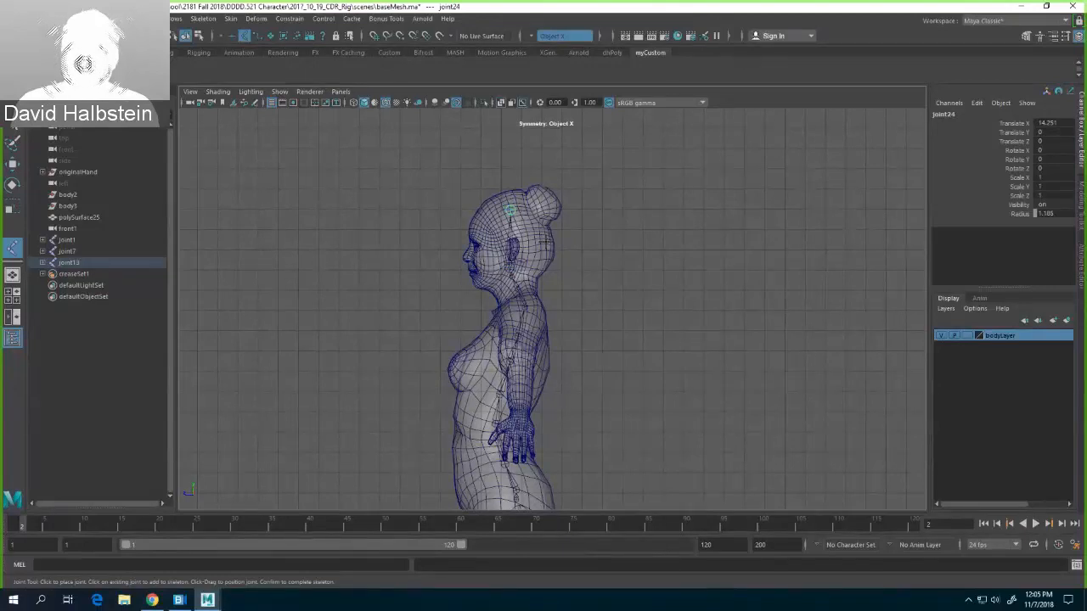
# Step: Turn off the wireframe on the shaded body for a clear close view of the neck and upper spine joints
pyautogui.click(211, 95)
pyautogui.click(242, 189)
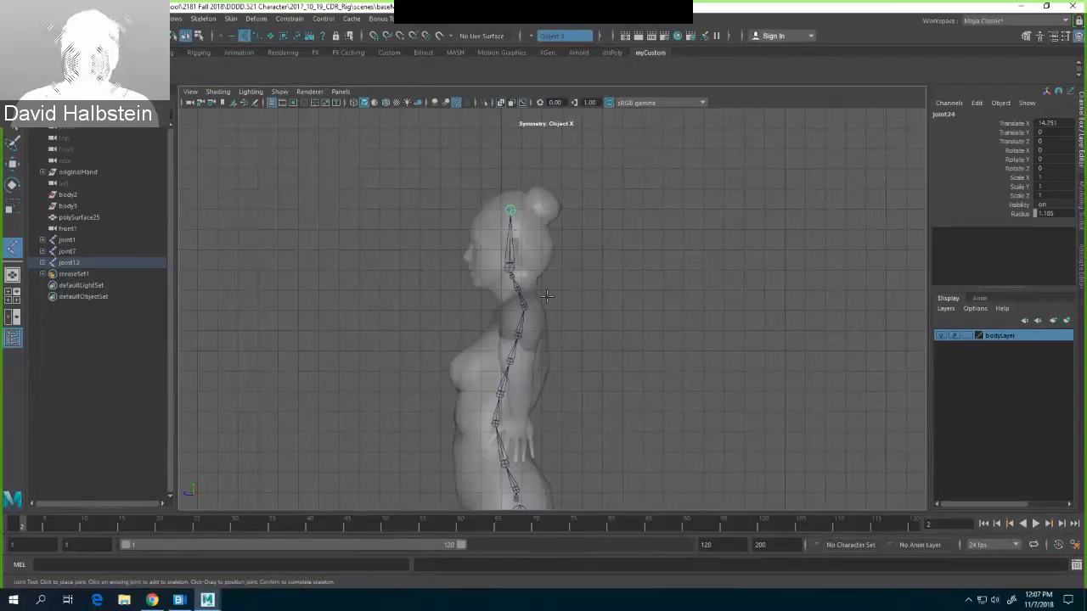
pyautogui.scroll(10, 594, 296)
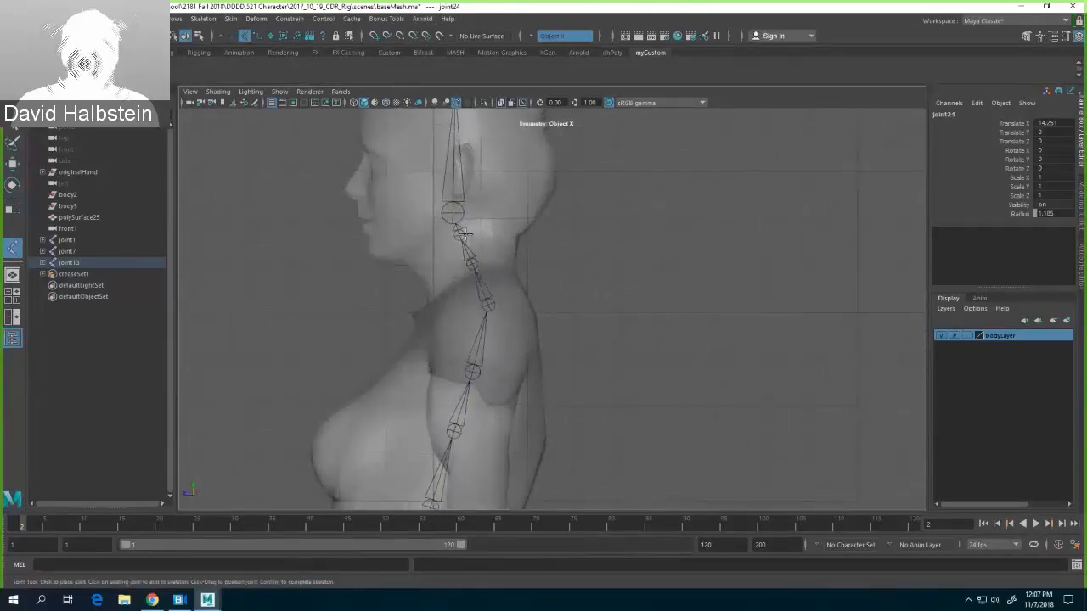
# Step: Move the upper back joint two below the neck's base slightly upward and forward
pyautogui.press('q')
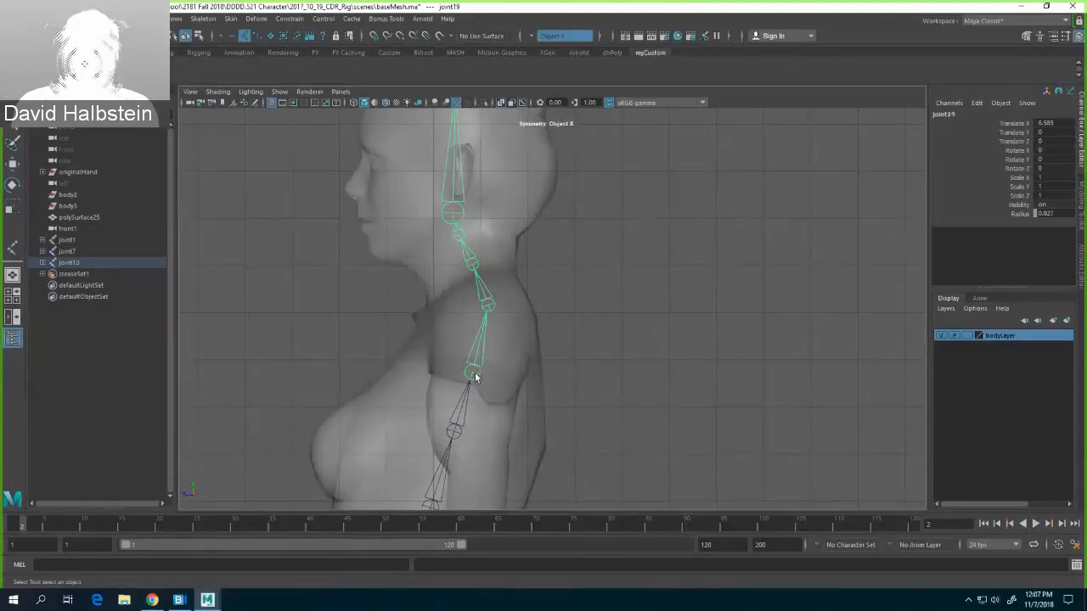
pyautogui.press('w')
pyautogui.moveTo(475, 373); pyautogui.dragTo(476, 372)
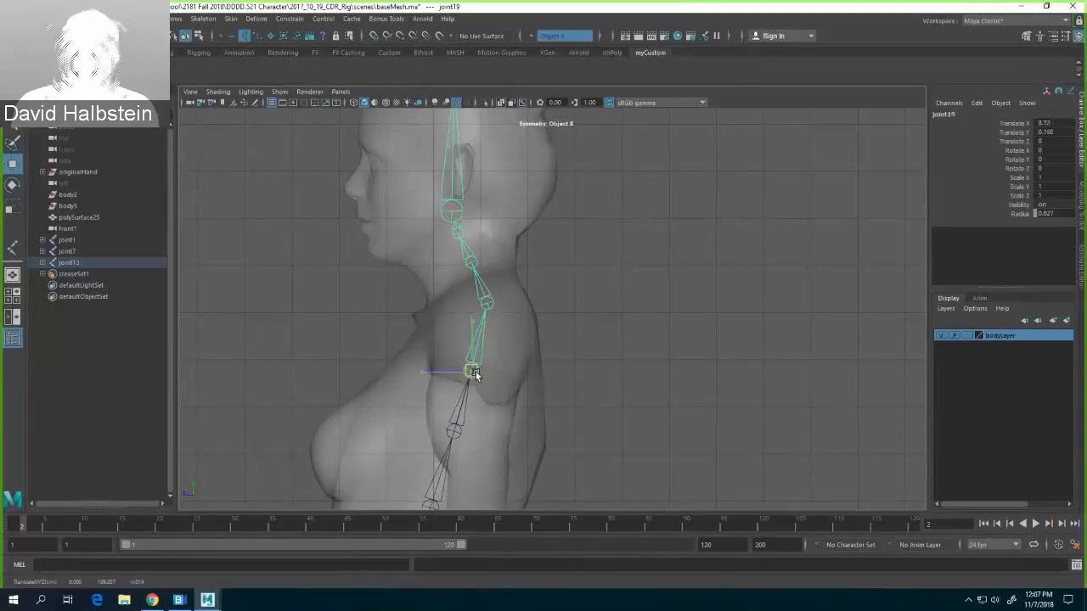
pyautogui.click(583, 307)
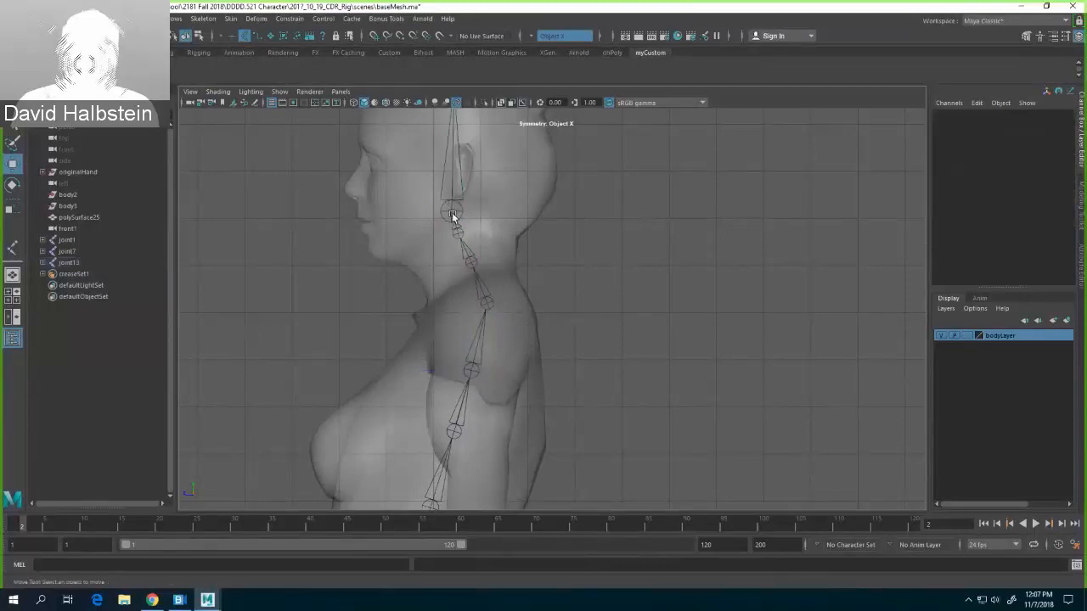
# Step: Move the small joint just below the head joint slightly upward and forward toward the base of the skull
pyautogui.click(451, 213)
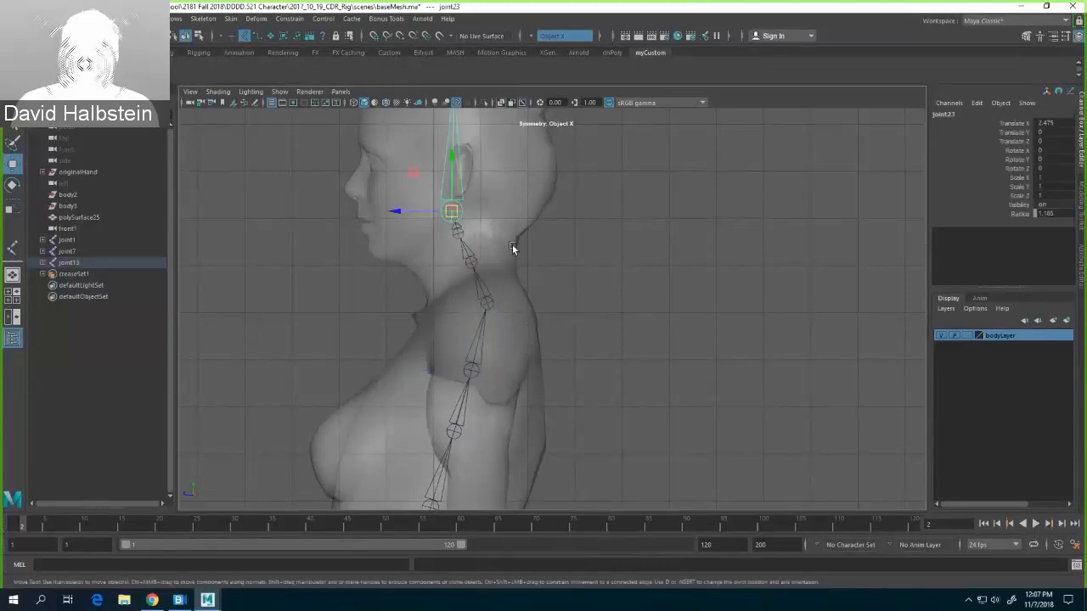
pyautogui.click(458, 233)
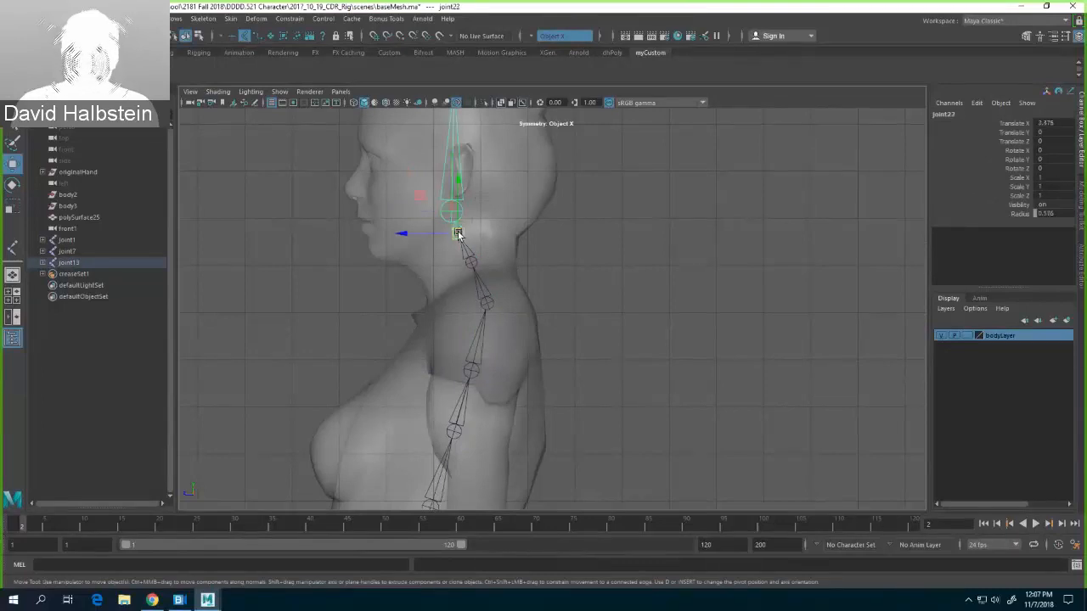
pyautogui.moveTo(454, 225); pyautogui.dragTo(452, 223)
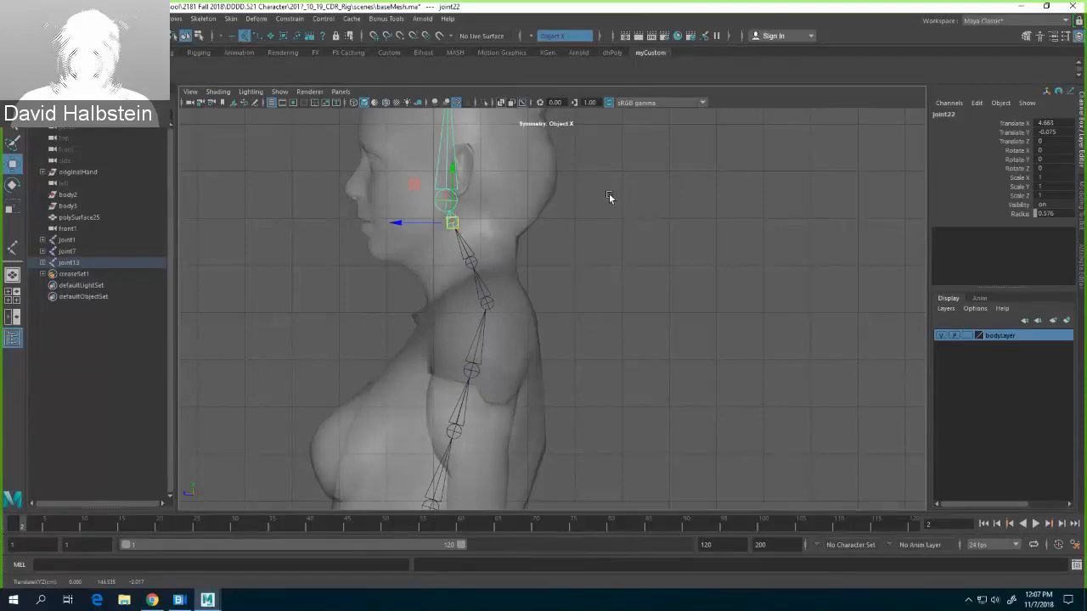
# Step: Branch a jaw chain off the skull-base joint with the Joint Tool, adding a jaw joint and an end joint at the chin
pyautogui.click(13, 246)
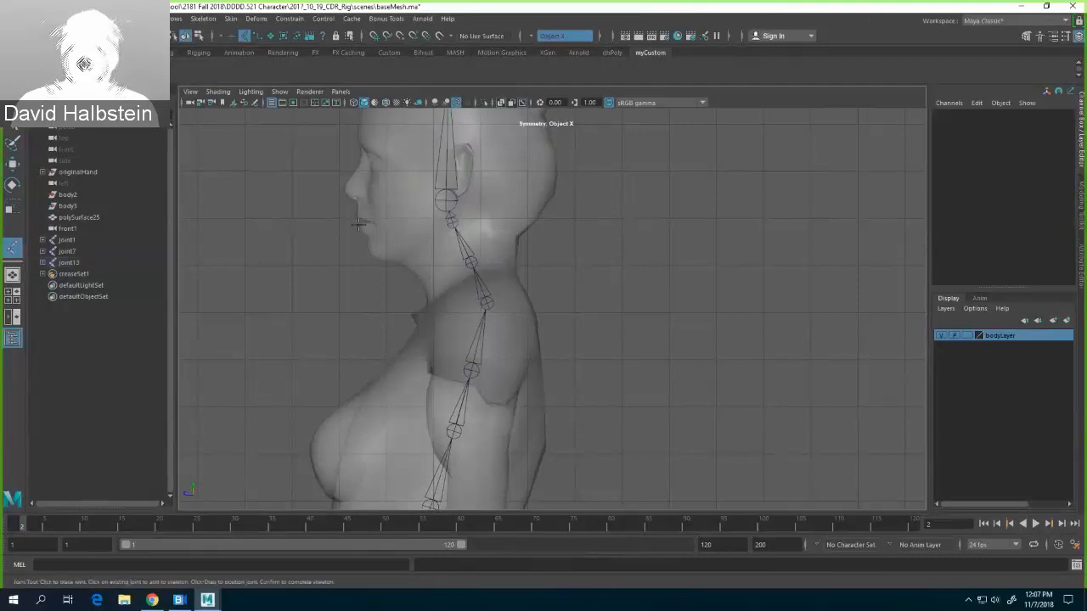
pyautogui.click(442, 225)
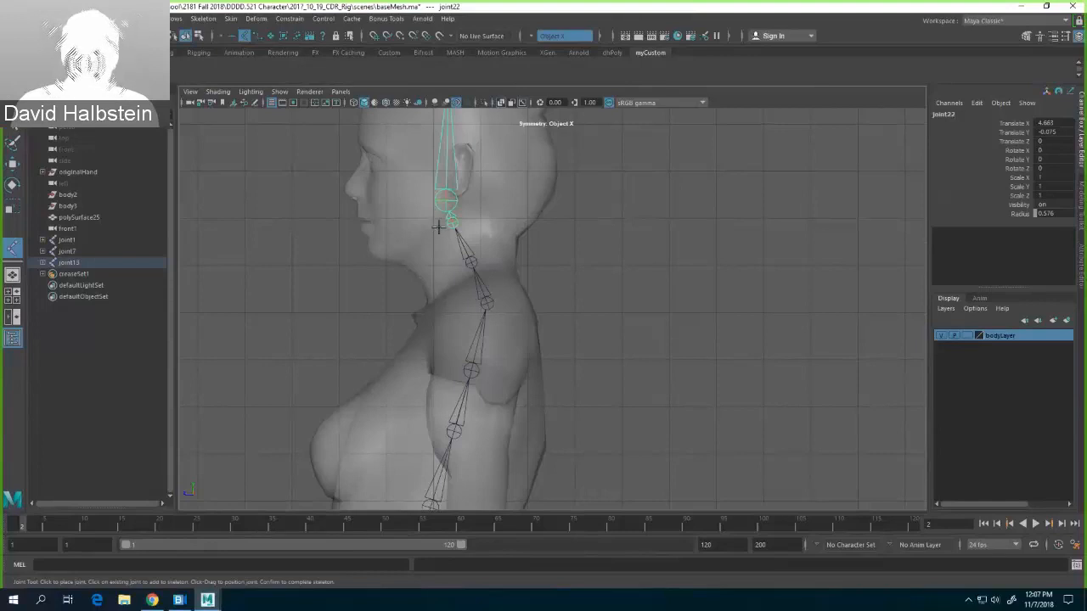
pyautogui.click(438, 226)
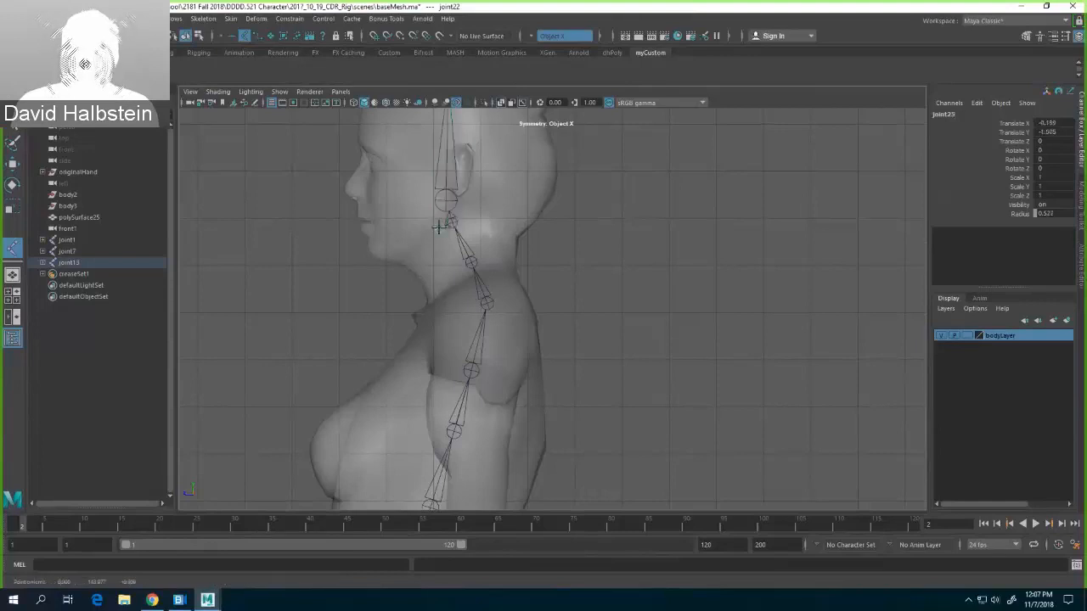
pyautogui.click(374, 244)
pyautogui.press('w')
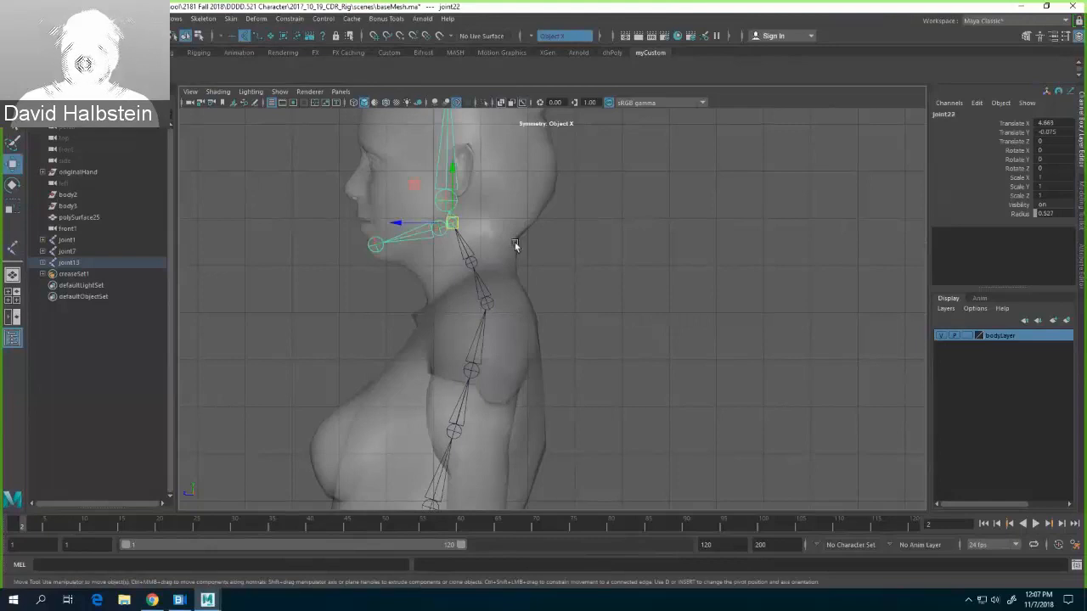
pyautogui.scroll(3, 574, 239)
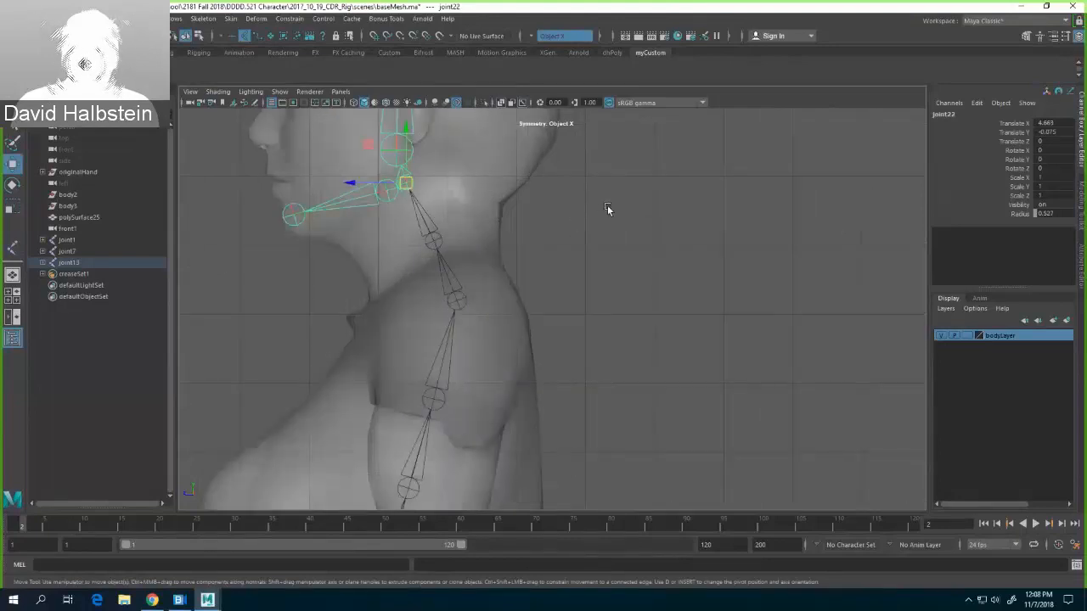
pyautogui.scroll(-2, 607, 205)
pyautogui.keyDown('alt'); pyautogui.moveTo(648, 278); pyautogui.dragTo(662, 303, button='middle'); pyautogui.keyUp('alt')
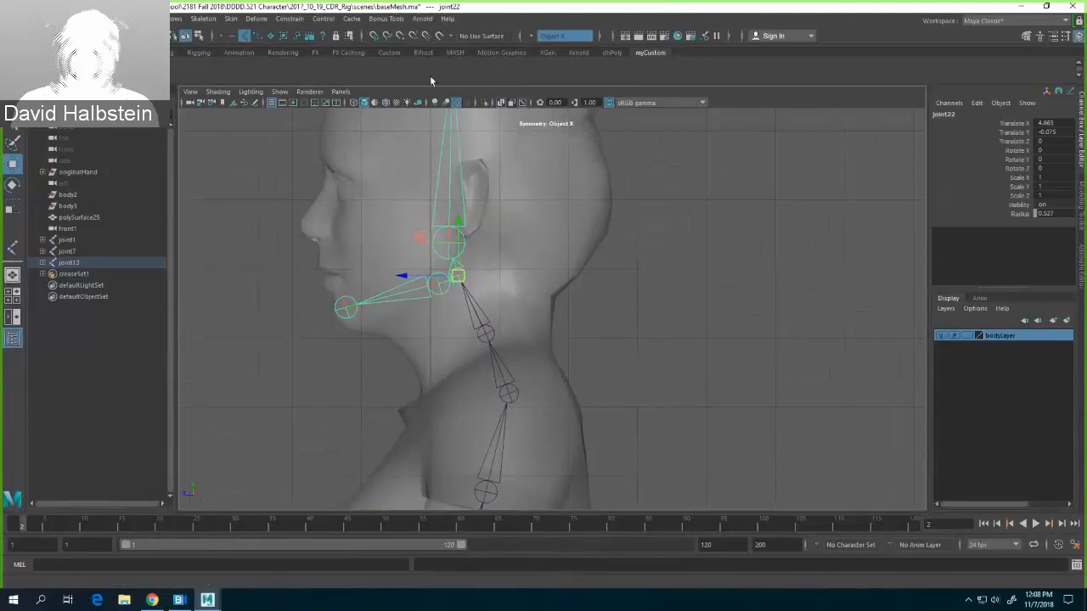
# Step: Open the Hypergraph Hierarchy and bring the joint7 and joint13 chains into view
pyautogui.click(175, 18)
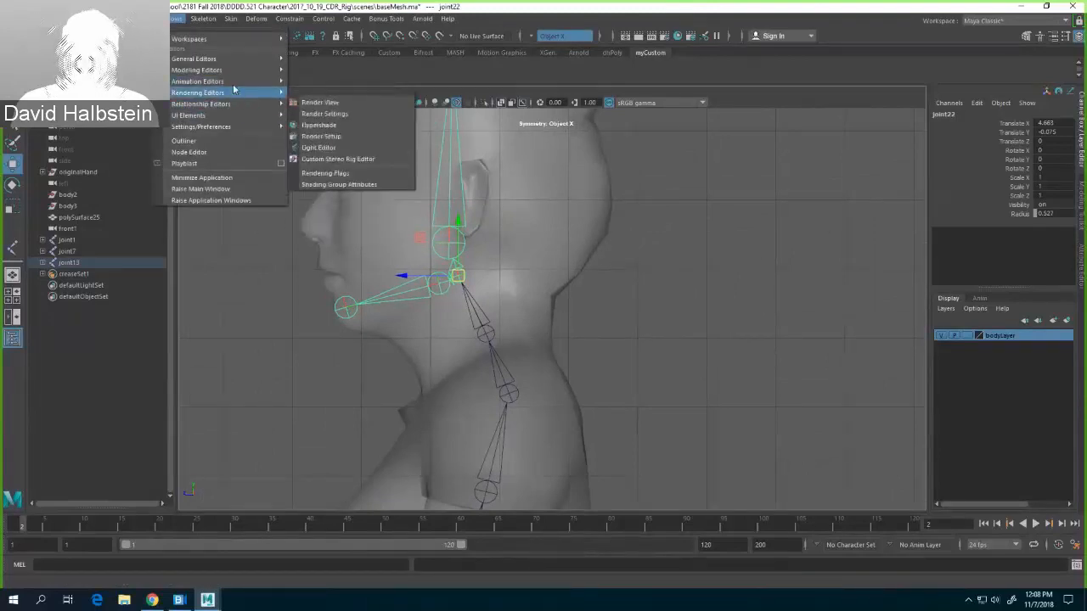
pyautogui.moveTo(231, 59)
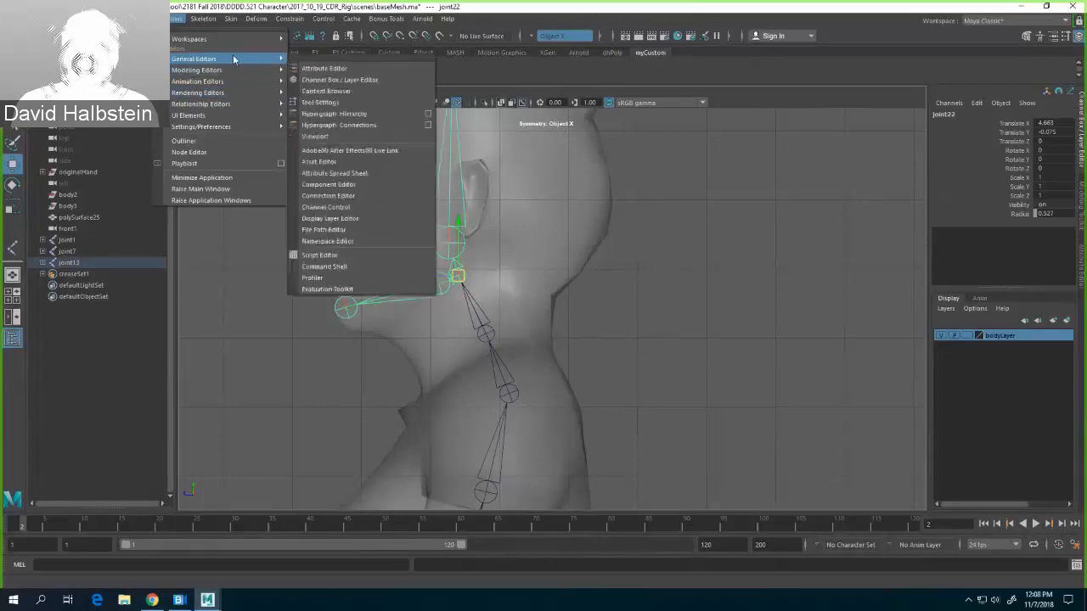
pyautogui.click(369, 114)
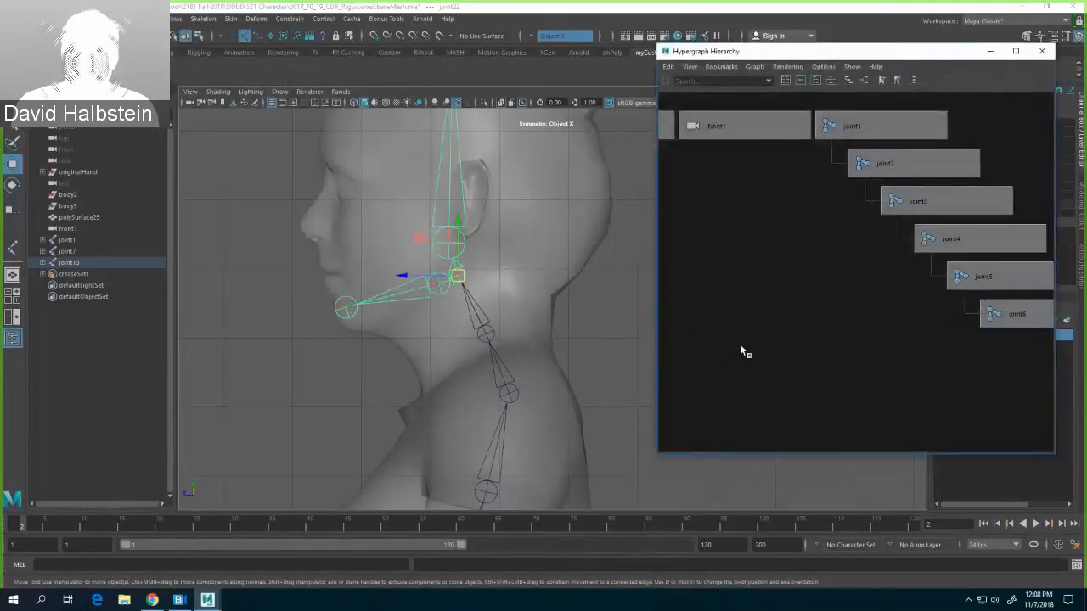
pyautogui.scroll(-5, 725, 330)
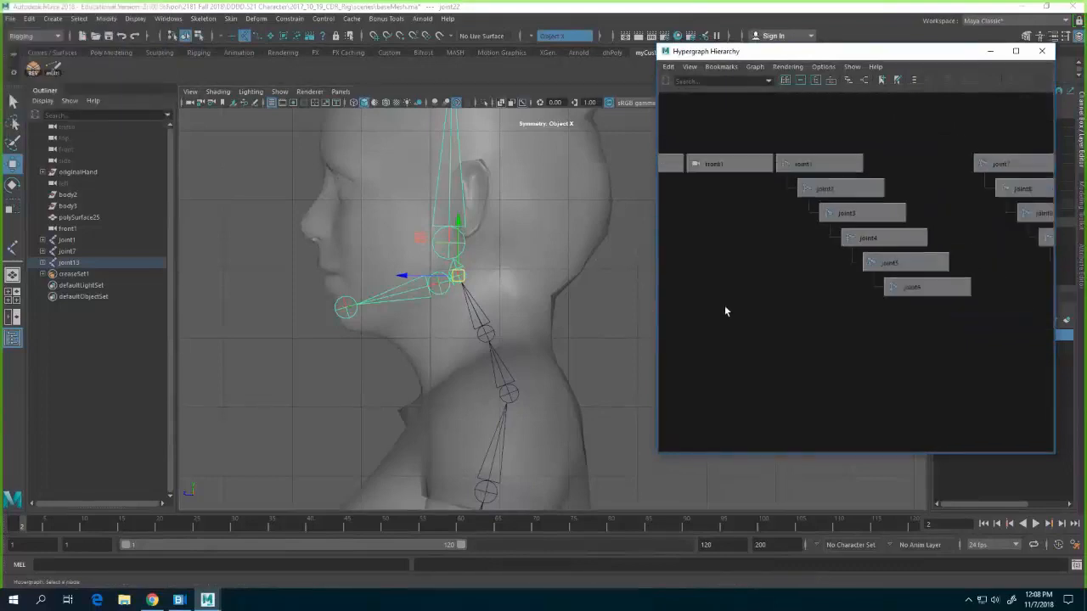
pyautogui.keyDown('alt'); pyautogui.moveTo(918, 318); pyautogui.dragTo(677, 323, button='middle'); pyautogui.keyUp('alt')
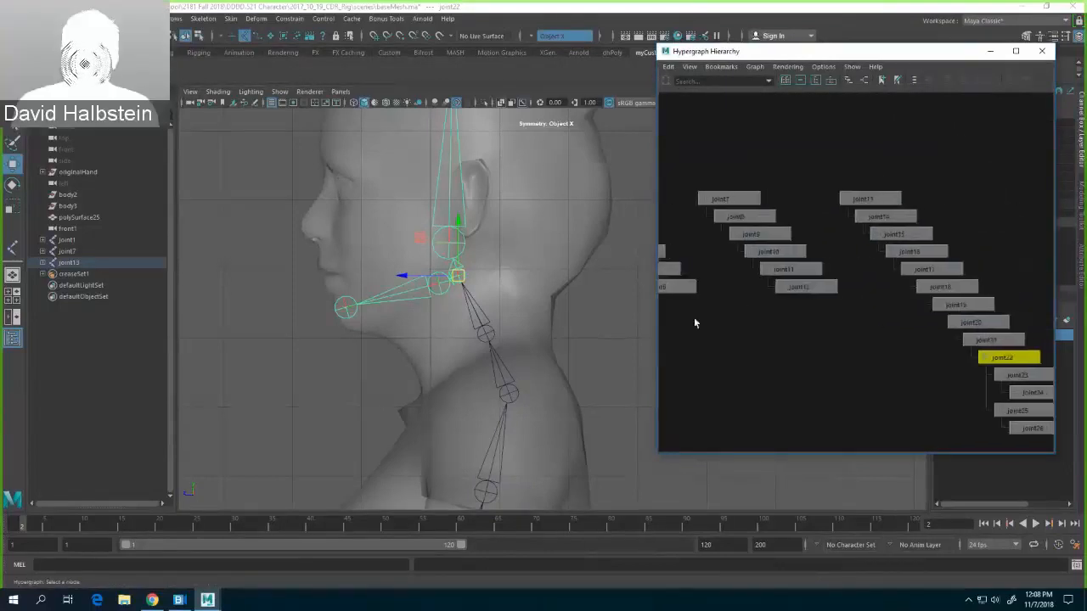
# Step: Select joint7, joint13 and joint22 in turn in the hierarchy to examine the chains and the branch into head and jaw
pyautogui.click(735, 202)
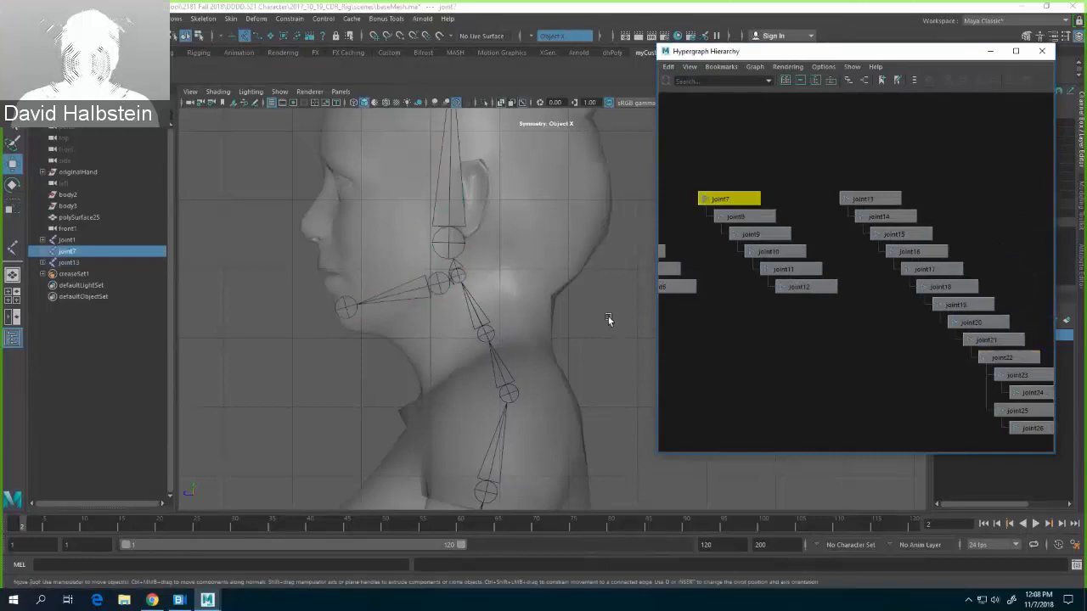
pyautogui.scroll(-6, 608, 317)
pyautogui.scroll(8, 606, 323)
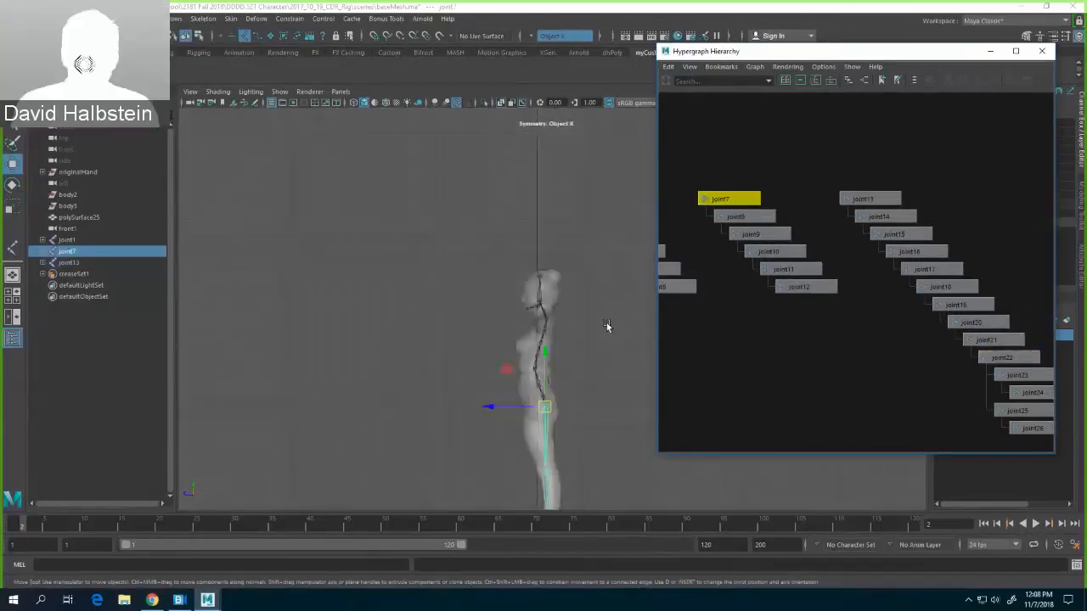
pyautogui.click(879, 197)
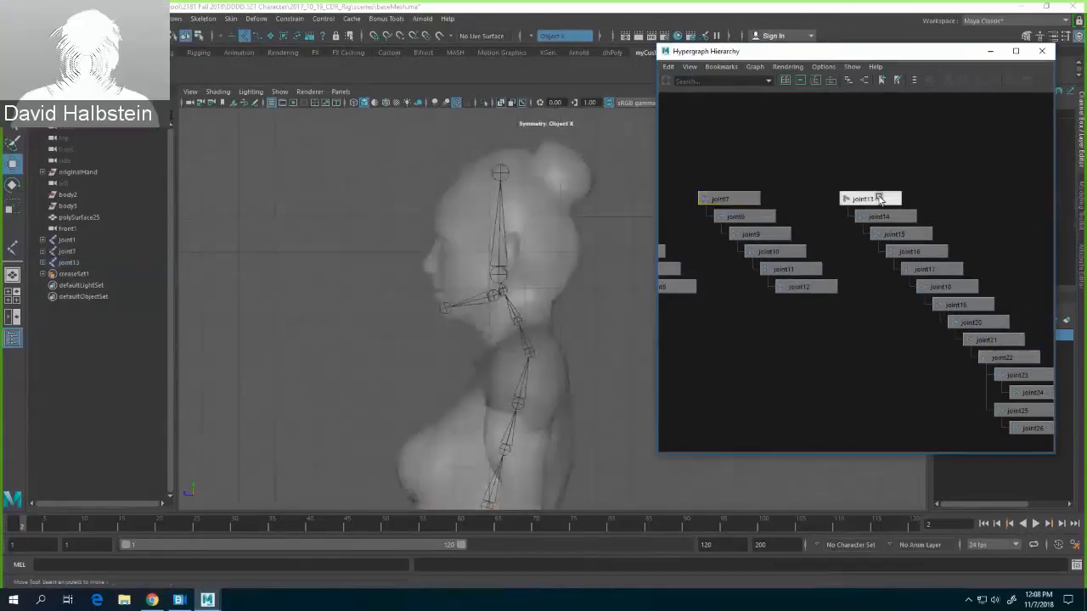
pyautogui.keyDown('alt'); pyautogui.moveTo(837, 323); pyautogui.dragTo(774, 271, button='middle'); pyautogui.keyUp('alt')
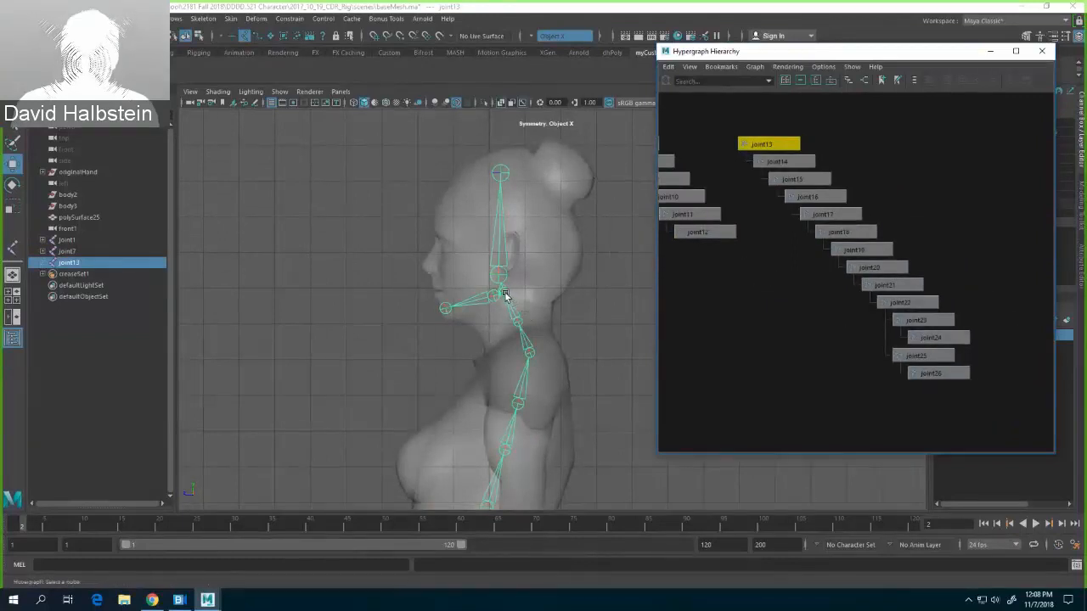
pyautogui.click(900, 303)
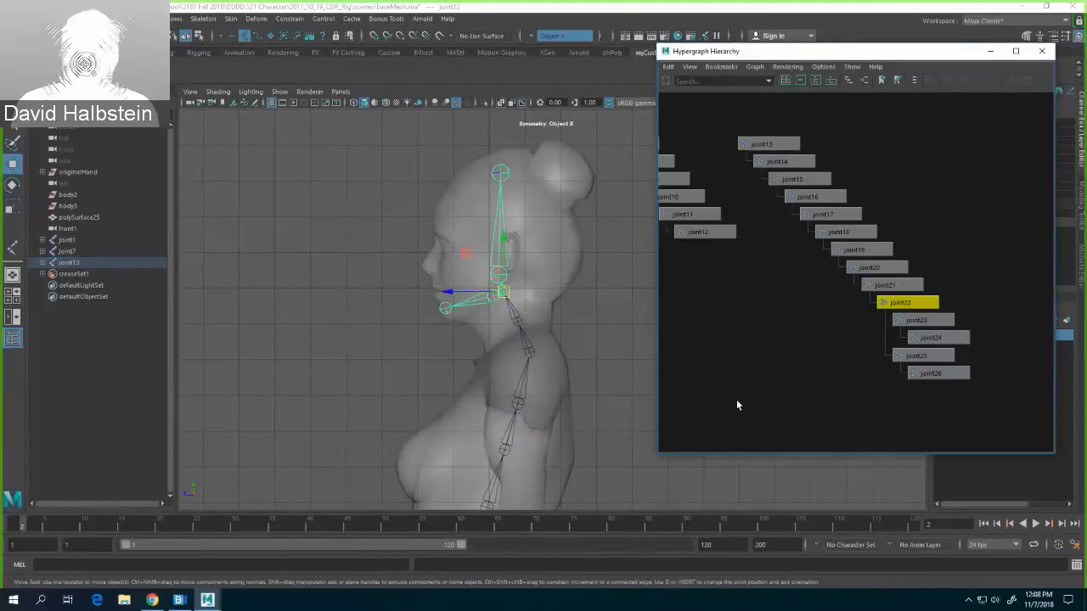
# Step: Test-rotate the head and jaw from joint22, undo the rotation and clear the selection
pyautogui.press('e')
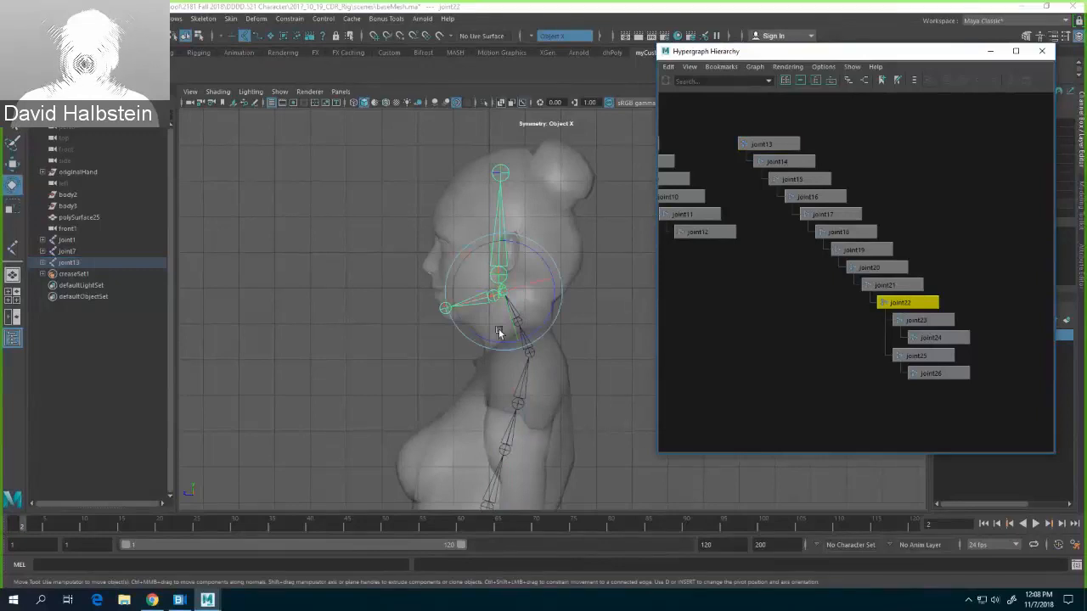
pyautogui.moveTo(546, 315)
pyautogui.mouseDown()
pyautogui.moveTo(535, 329)
pyautogui.moveTo(544, 321)
pyautogui.mouseUp()
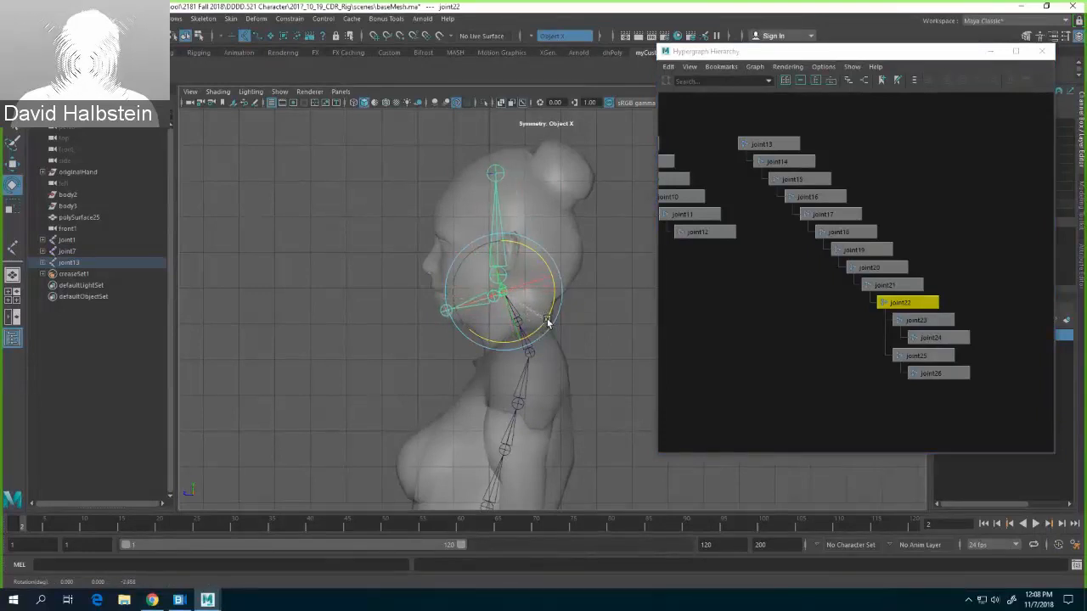
pyautogui.hotkey('ctrl', 'z')
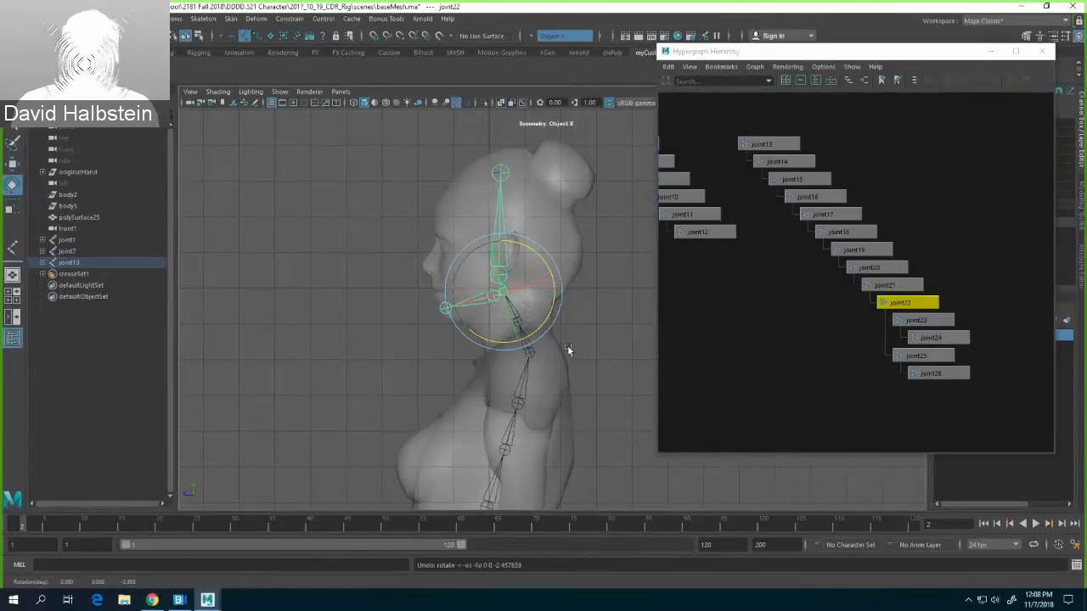
pyautogui.click(571, 337)
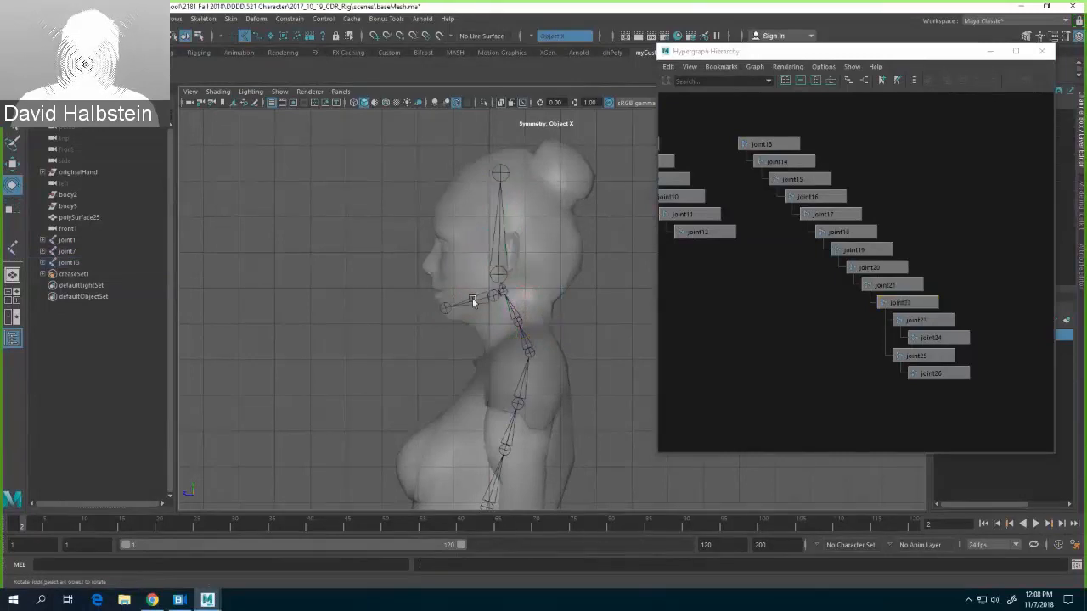
# Step: Test-rotate the jaw from joint25, undo the rotation and clear the selection
pyautogui.click(472, 298)
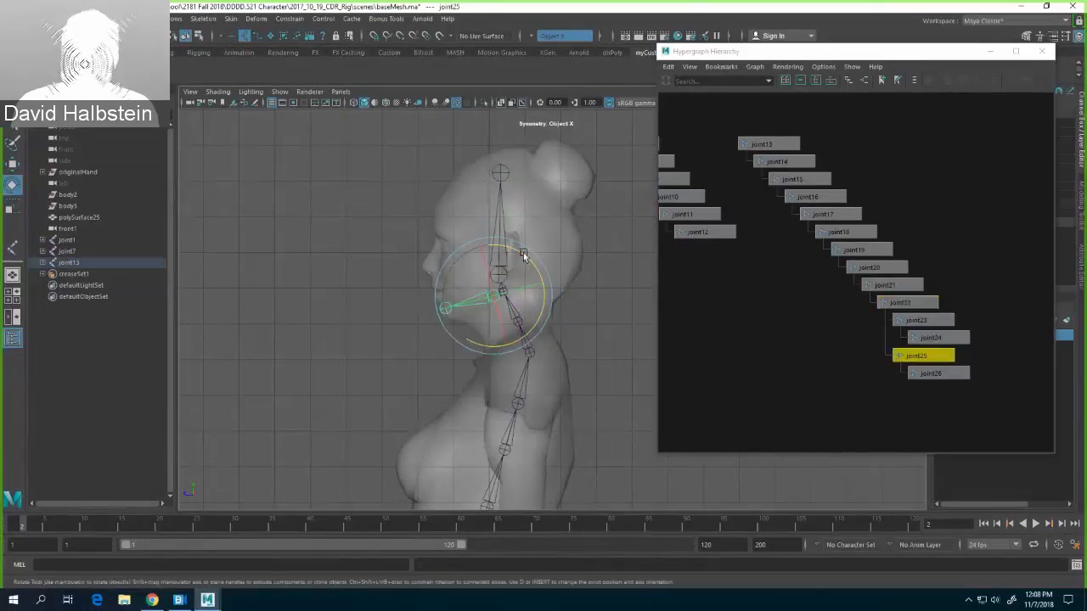
pyautogui.moveTo(524, 256)
pyautogui.mouseDown()
pyautogui.moveTo(504, 277)
pyautogui.moveTo(479, 260)
pyautogui.mouseUp()
pyautogui.hotkey('ctrl', 'z')
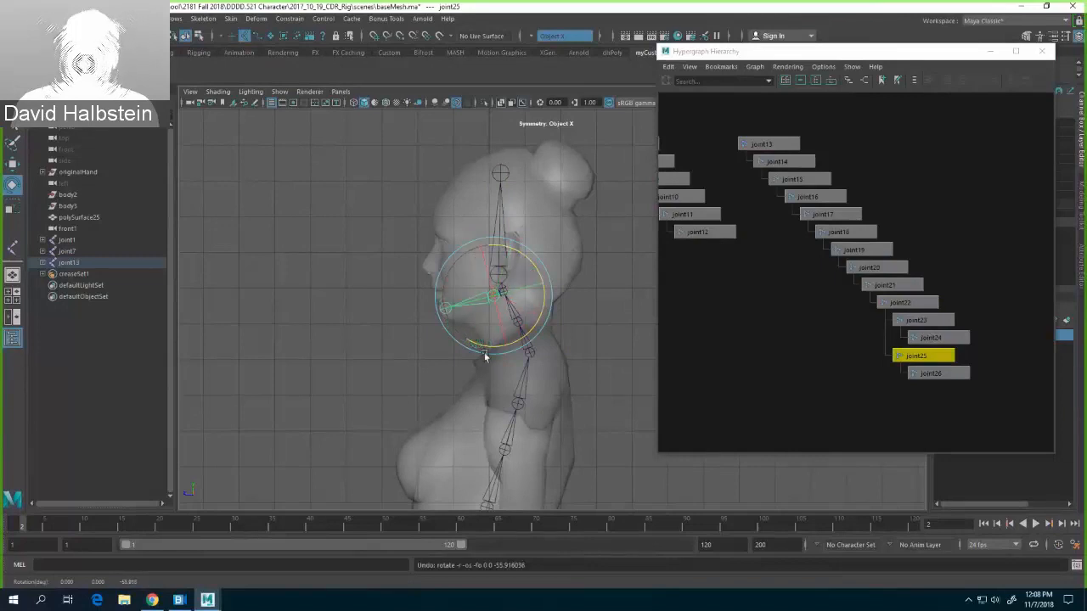
pyautogui.click(609, 361)
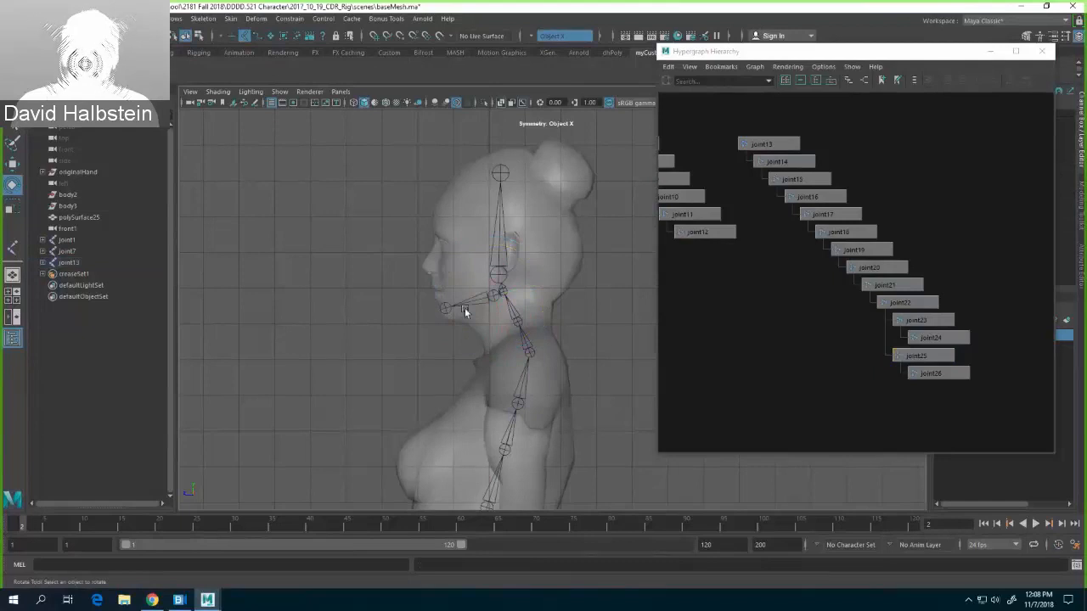
# Step: Move the jaw's end joint slightly back and up inside the chin and deselect it
pyautogui.click(443, 303)
pyautogui.press('w')
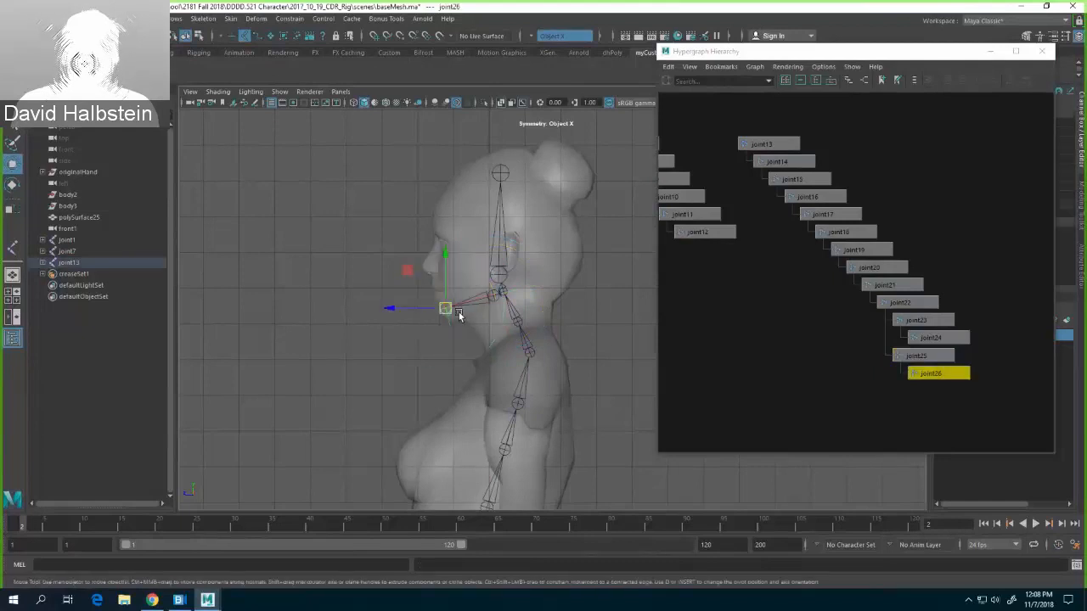
pyautogui.moveTo(453, 314); pyautogui.dragTo(460, 307)
pyautogui.click(639, 304)
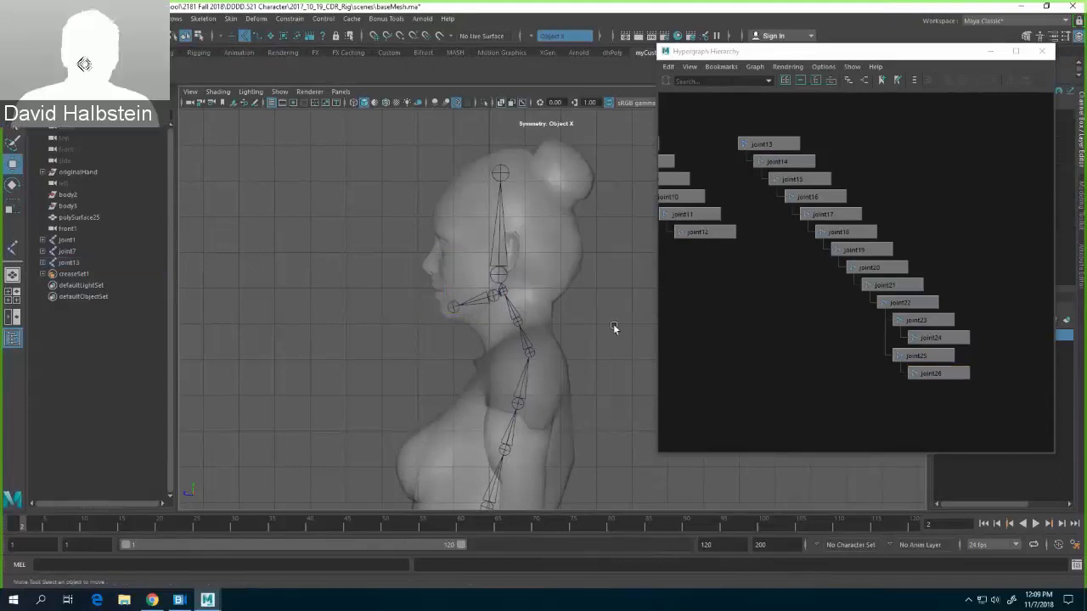
pyautogui.scroll(-4, 607, 331)
pyautogui.keyDown('alt'); pyautogui.moveTo(589, 313); pyautogui.dragTo(583, 249, button='middle'); pyautogui.keyUp('alt')
pyautogui.scroll(-1, 581, 258)
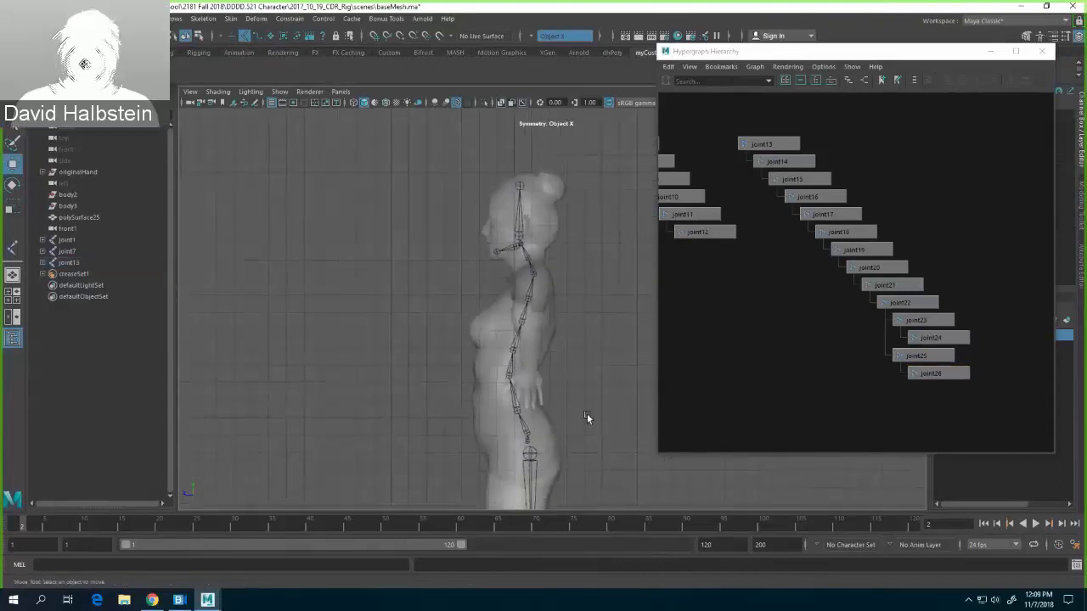
# Step: Minimize the Hypergraph window and frame the pelvis and hip joints in the front view
pyautogui.keyDown('alt'); pyautogui.moveTo(587, 414); pyautogui.dragTo(726, 362, button='middle'); pyautogui.keyUp('alt')
pyautogui.scroll(6, 446, 281)
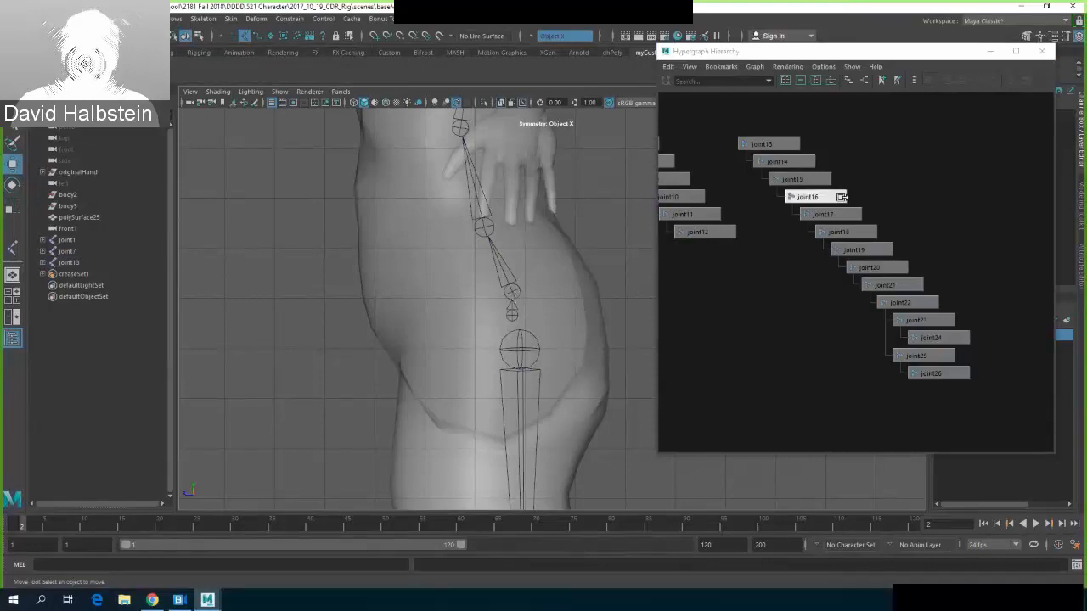
pyautogui.click(990, 51)
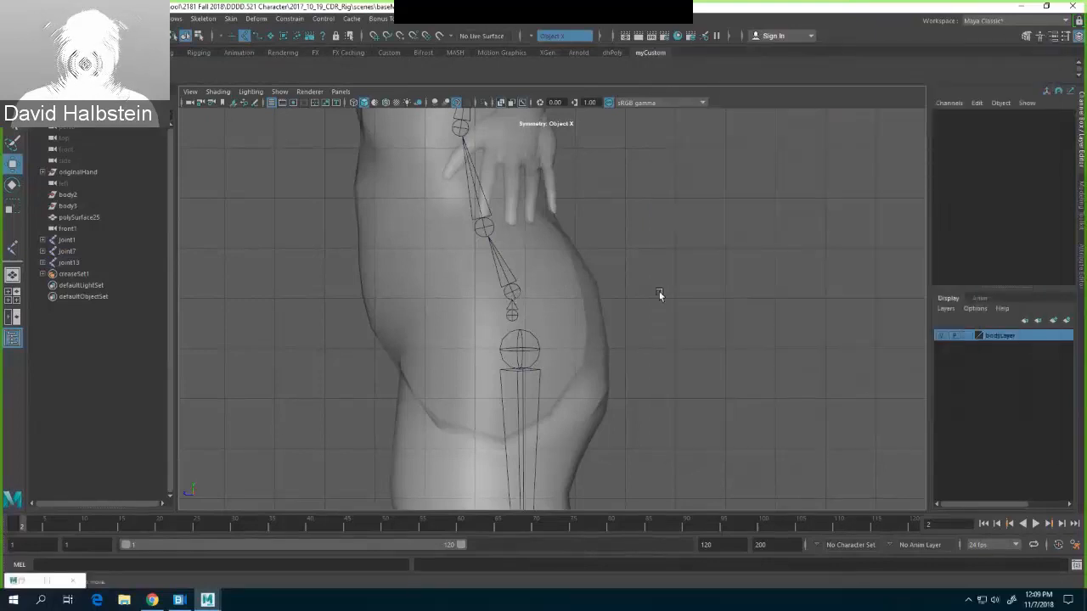
pyautogui.press('space')
pyautogui.moveTo(628, 287); pyautogui.dragTo(626, 318)
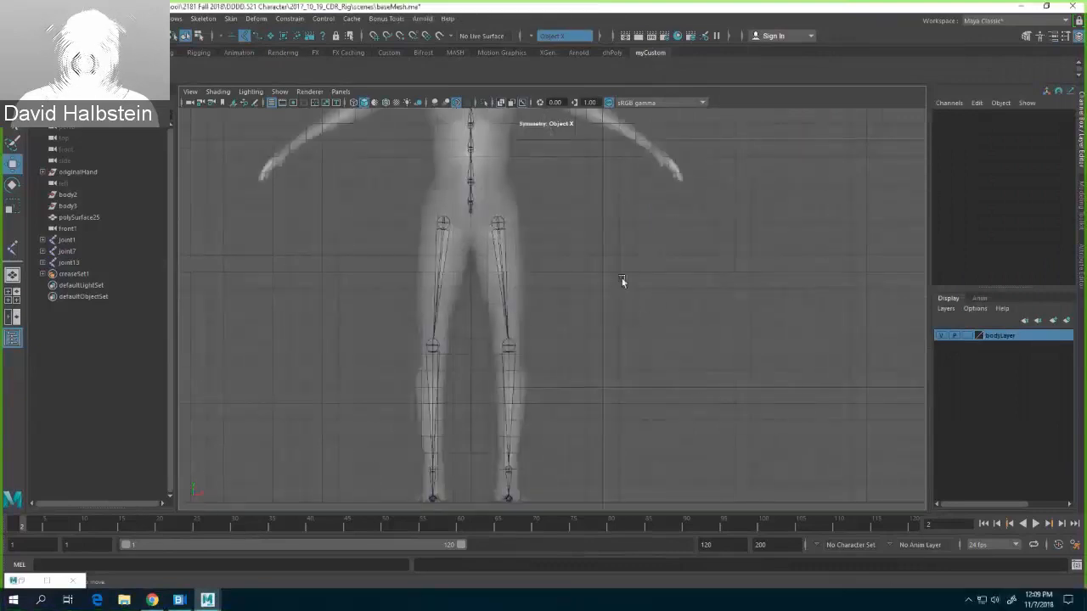
pyautogui.scroll(5, 631, 272)
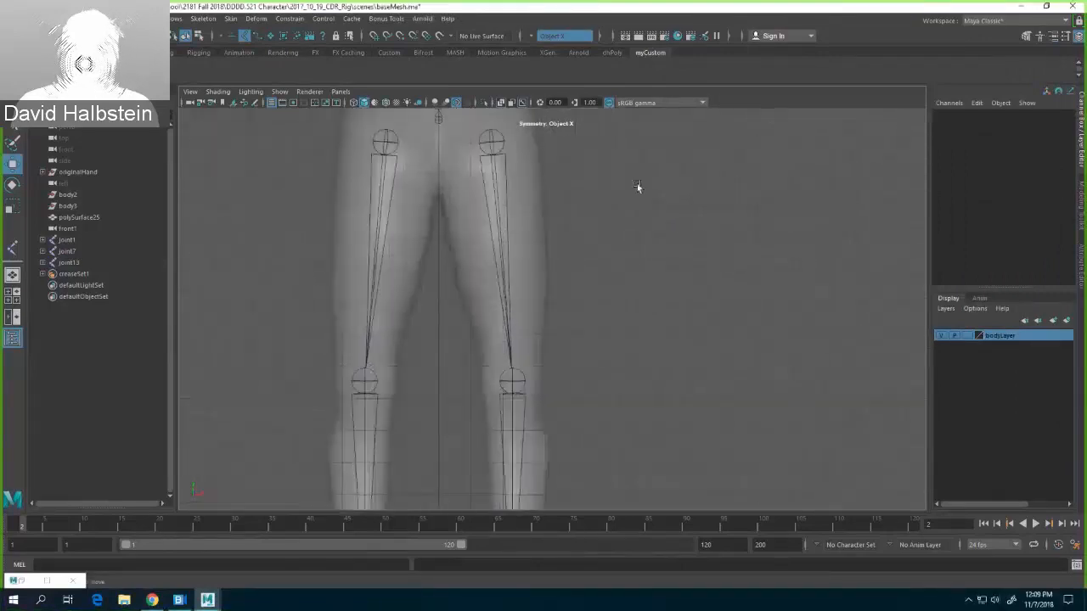
pyautogui.keyDown('alt'); pyautogui.moveTo(656, 198); pyautogui.dragTo(735, 333, button='middle'); pyautogui.keyUp('alt')
pyautogui.scroll(4, 734, 332)
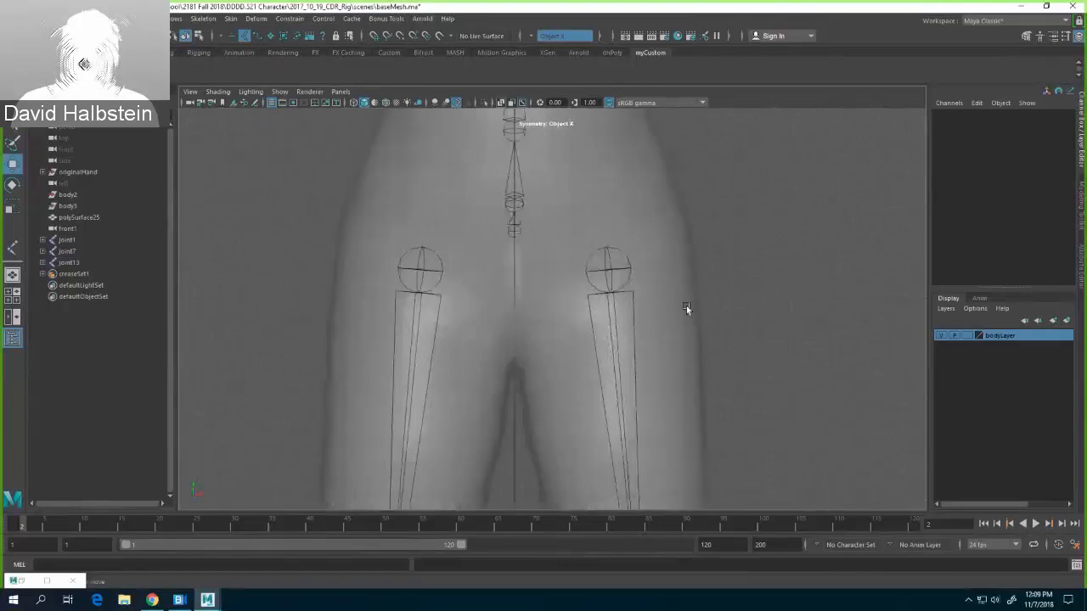
# Step: Restore the Hypergraph Hierarchy and parent the leg chain's hip joint, joint1, under the spine's root joint, joint13
pyautogui.click(606, 250)
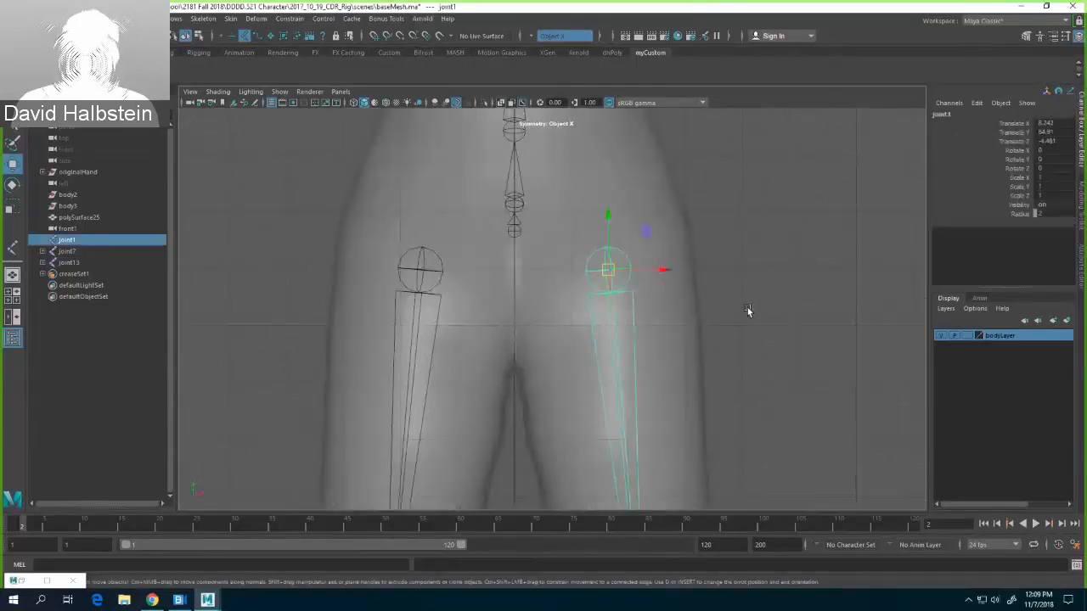
pyautogui.click(176, 18)
pyautogui.moveTo(219, 75)
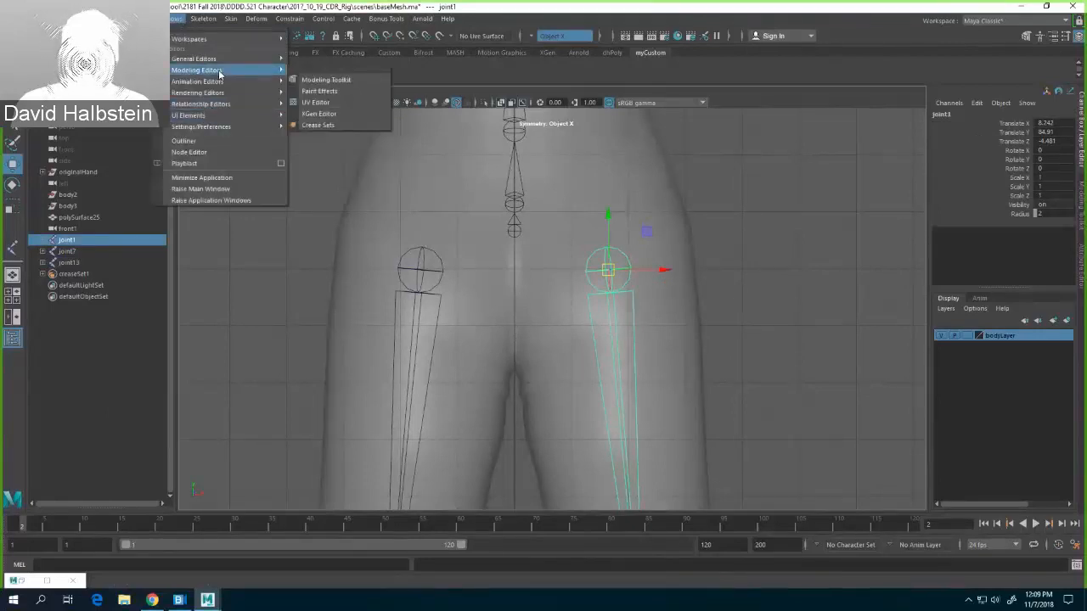
pyautogui.click(337, 115)
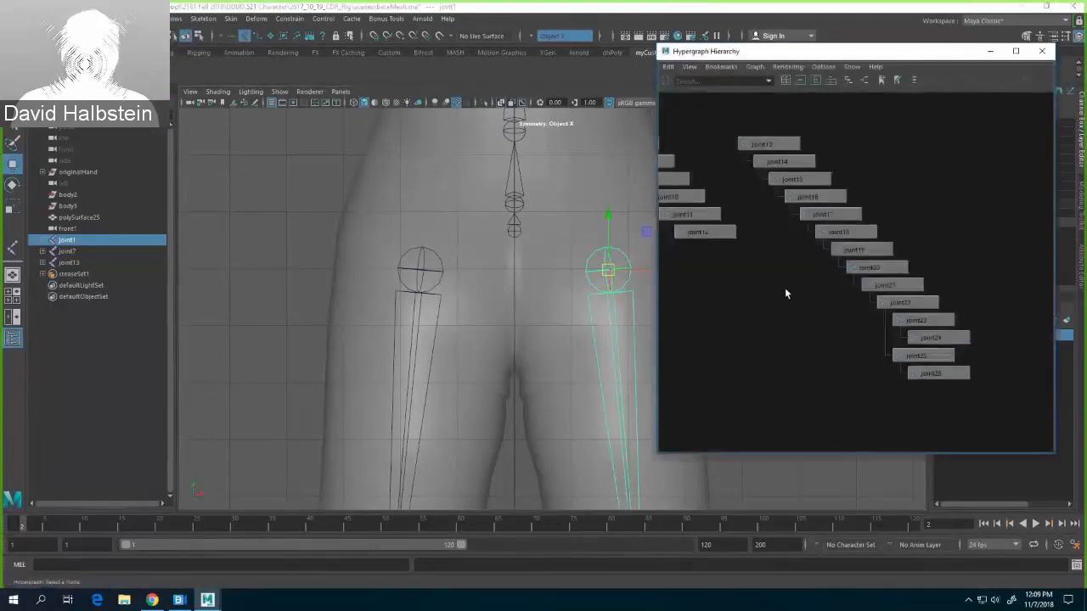
pyautogui.moveTo(757, 309)
pyautogui.keyDown('alt'); pyautogui.mouseDown(button='middle')
pyautogui.moveTo(888, 338)
pyautogui.moveTo(830, 313)
pyautogui.moveTo(858, 283)
pyautogui.mouseUp(button='middle'); pyautogui.keyUp('alt')
pyautogui.scroll(-1, 836, 331)
pyautogui.scroll(-3, 836, 327)
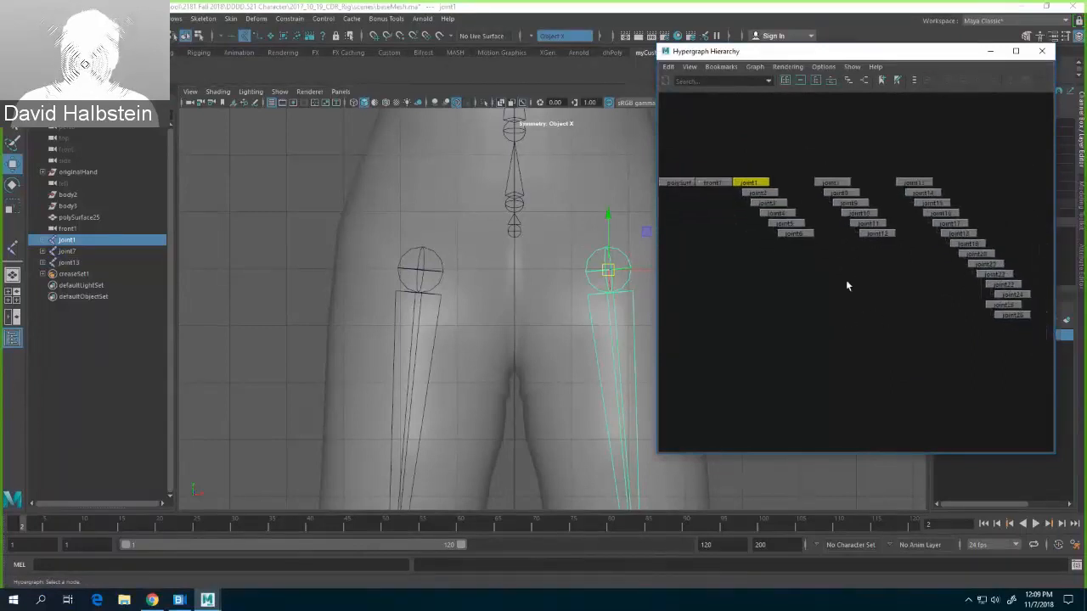
pyautogui.click(744, 181)
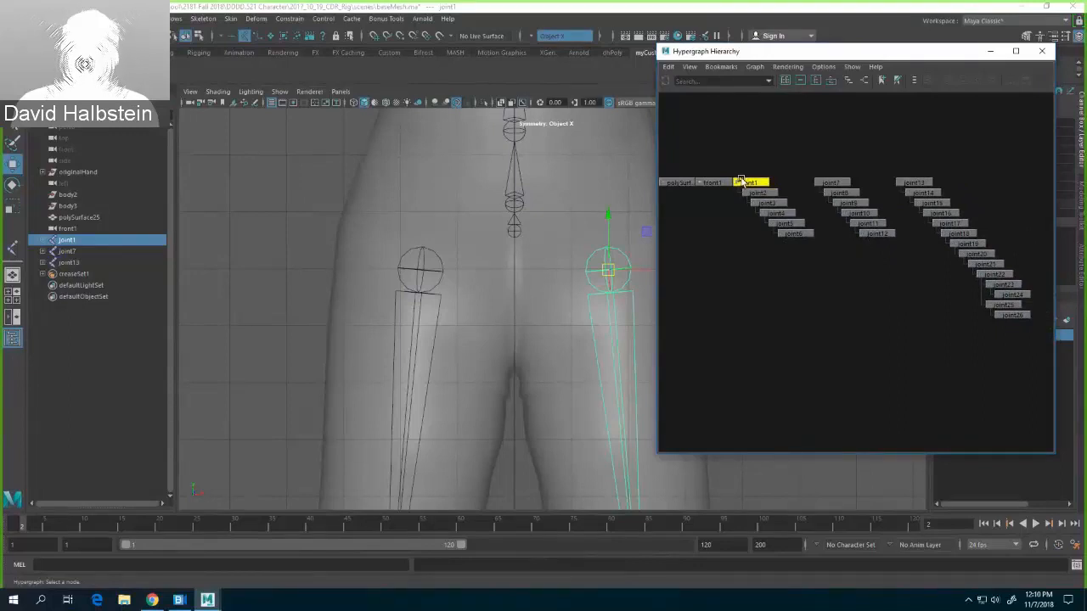
pyautogui.keyDown('shift'); pyautogui.click(512, 236); pyautogui.keyUp('shift')
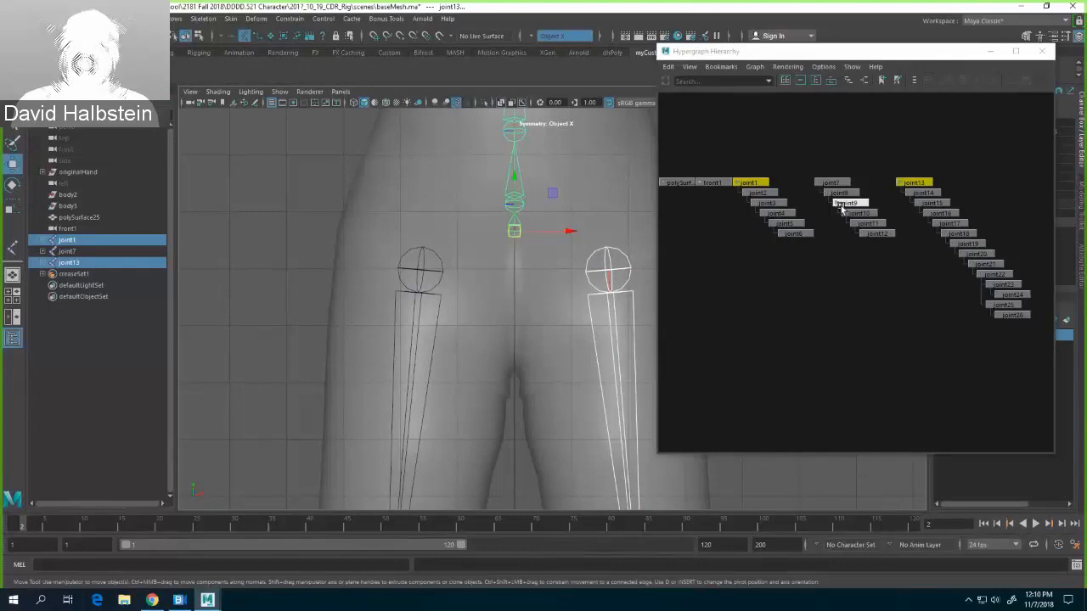
pyautogui.press('p')
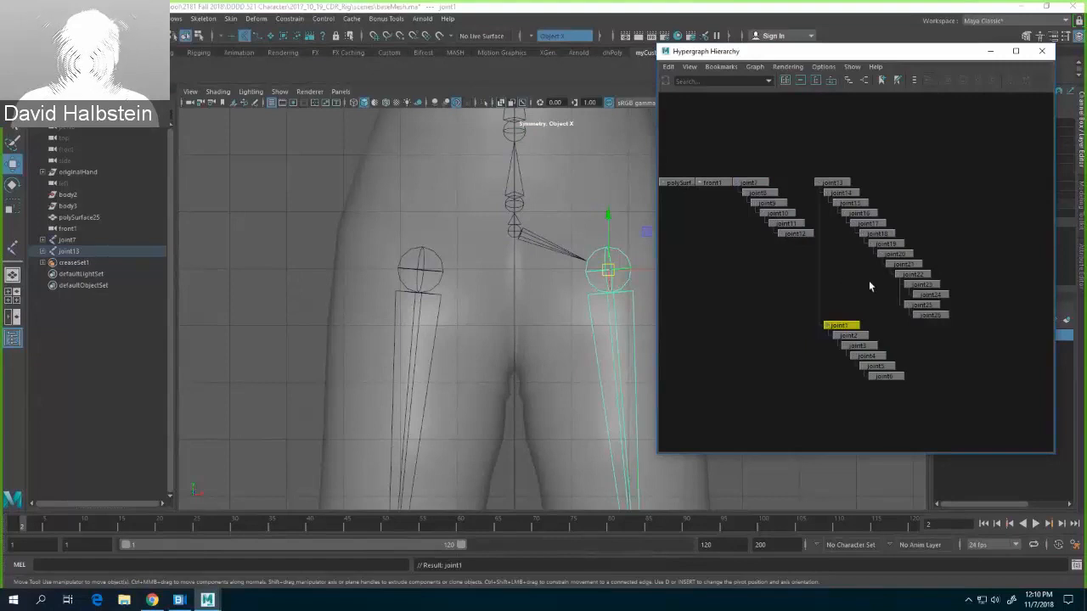
# Step: Parent the other leg chain's hip joint, joint7, under the root joint, joint13
pyautogui.click(827, 183)
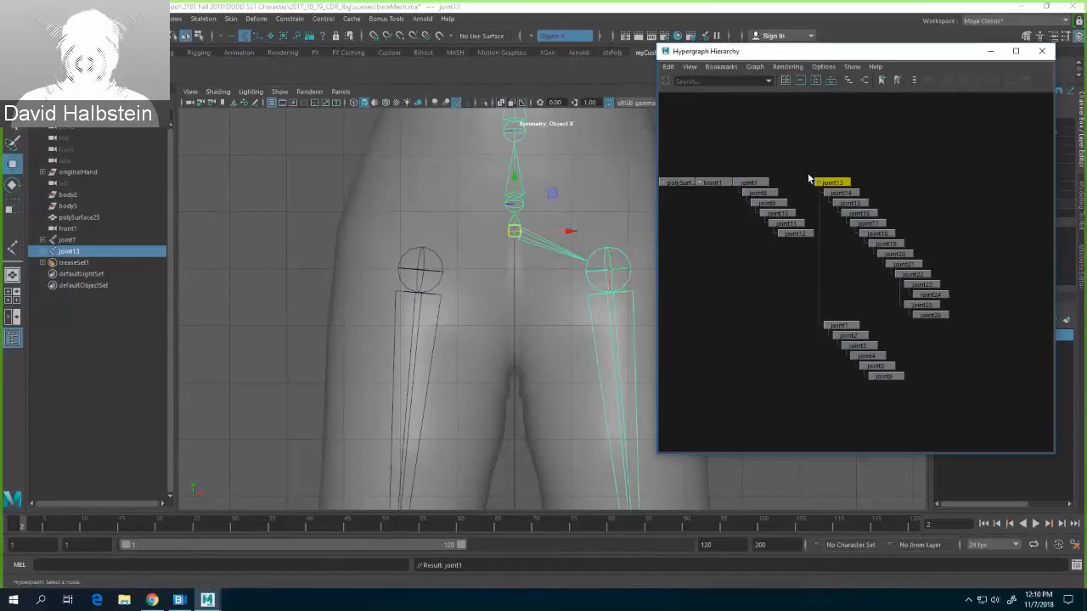
pyautogui.click(426, 247)
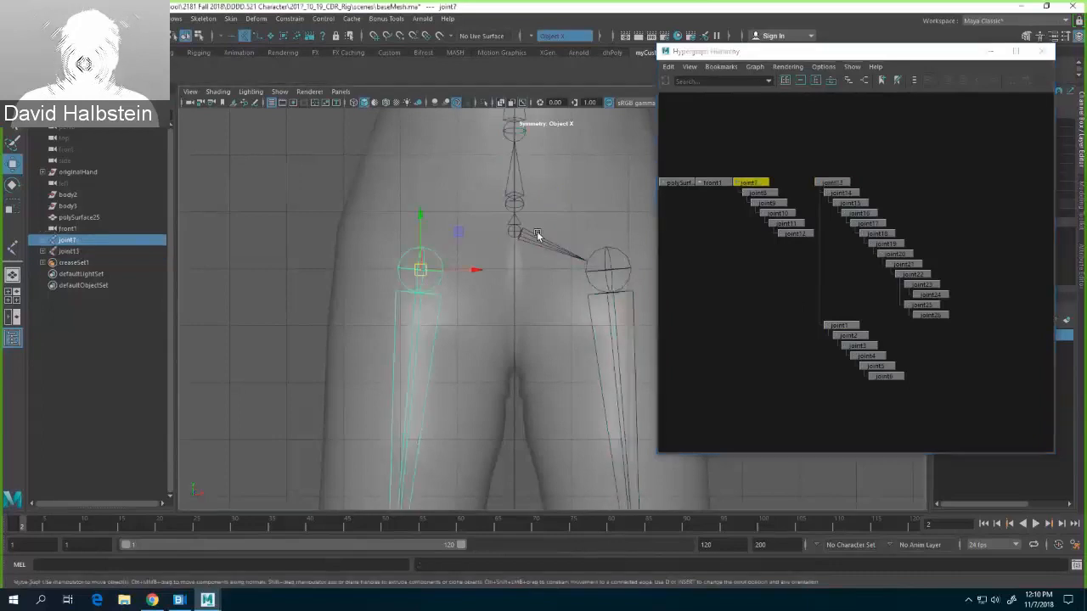
pyautogui.keyDown('shift'); pyautogui.click(517, 231); pyautogui.keyUp('shift')
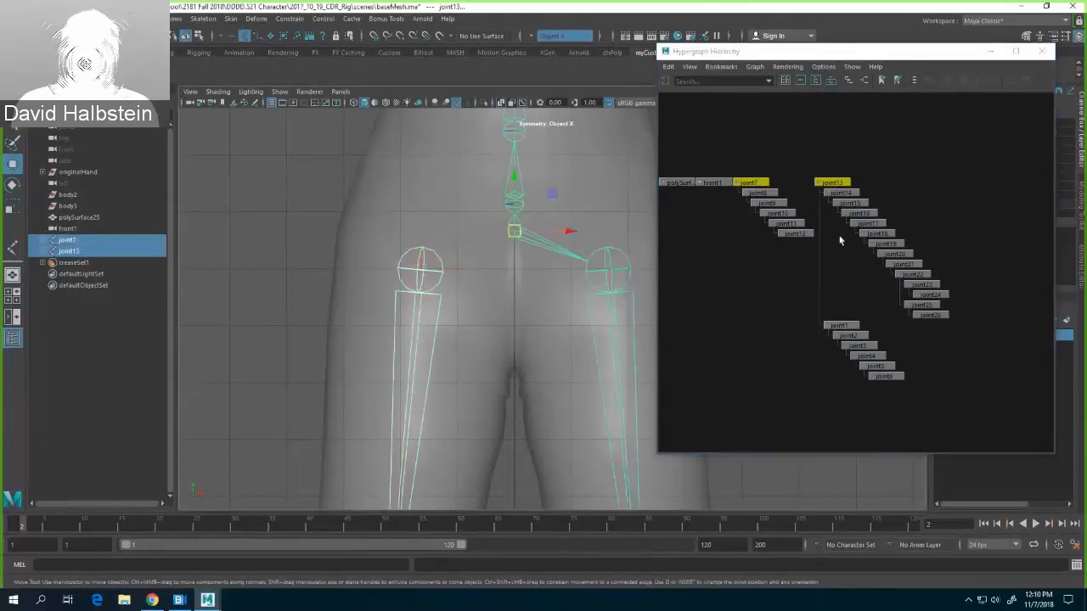
pyautogui.press('p')
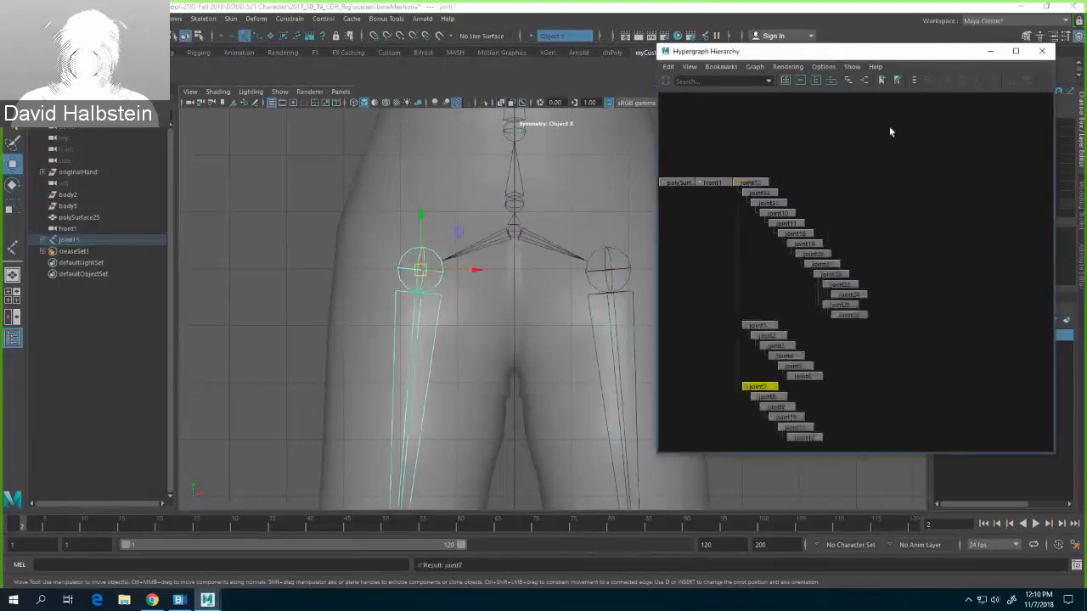
# Step: Move the Hypergraph window clear of the model, deselect the joint and bring the upper body into view
pyautogui.moveTo(902, 53); pyautogui.dragTo(1073, 98)
pyautogui.click(795, 249)
pyautogui.scroll(-6, 728, 259)
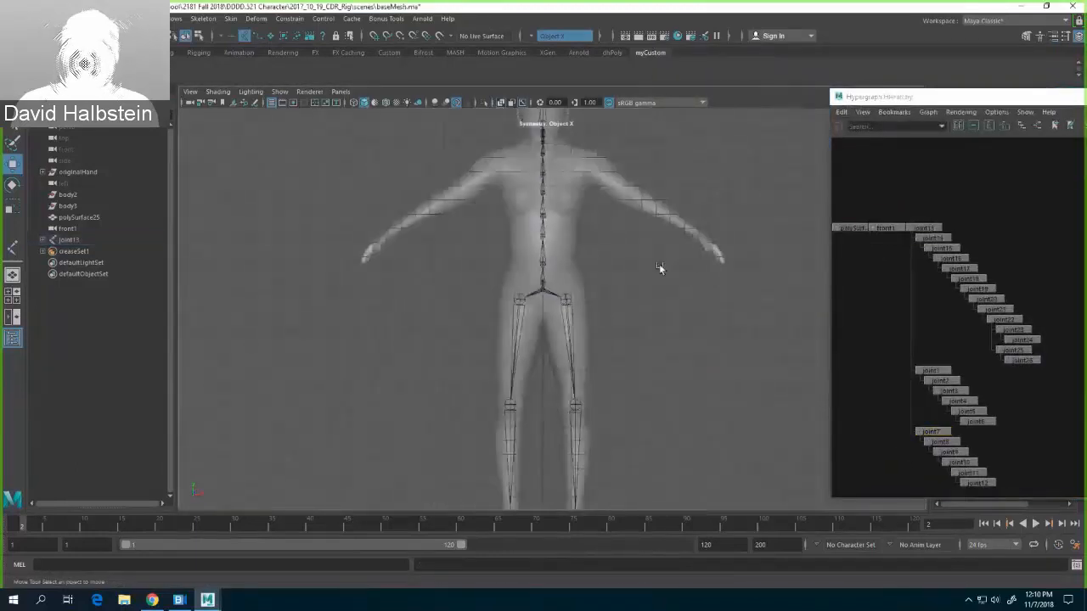
# Step: Test-rotate the root joint13 and the spine joint14 above it, undoing each rotation
pyautogui.click(543, 294)
pyautogui.press('e')
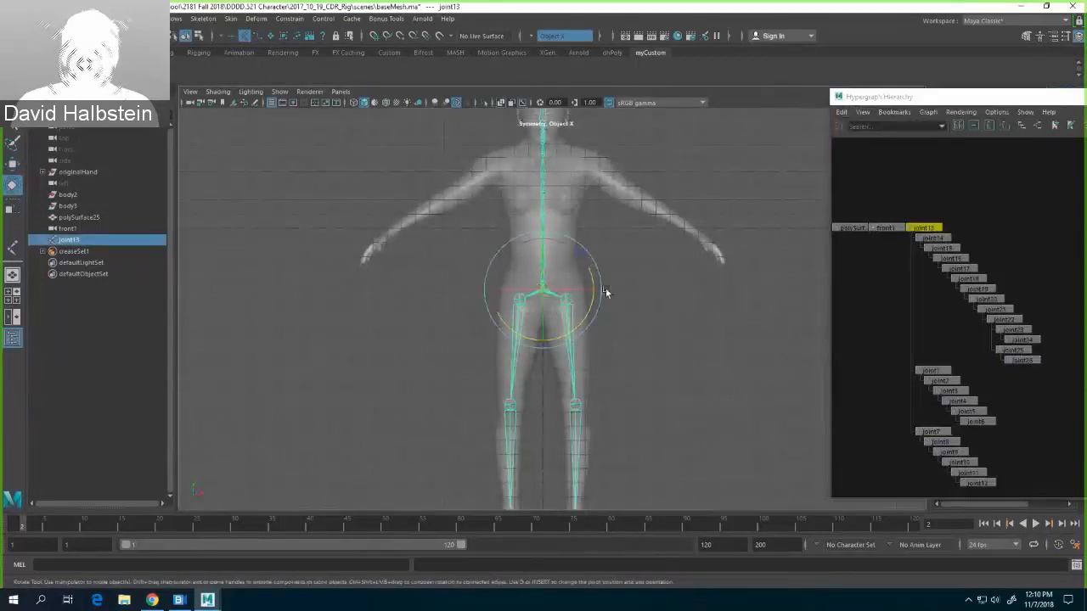
pyautogui.moveTo(604, 294)
pyautogui.mouseDown()
pyautogui.moveTo(589, 266)
pyautogui.moveTo(595, 292)
pyautogui.mouseUp()
pyautogui.hotkey('ctrl', 'z')
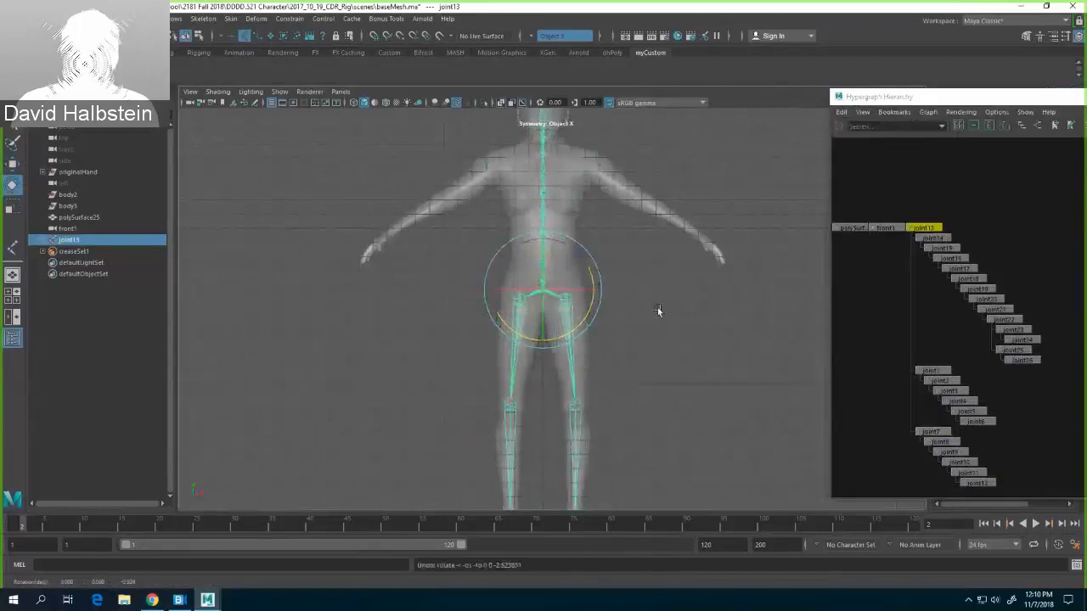
pyautogui.click(669, 310)
pyautogui.click(542, 282)
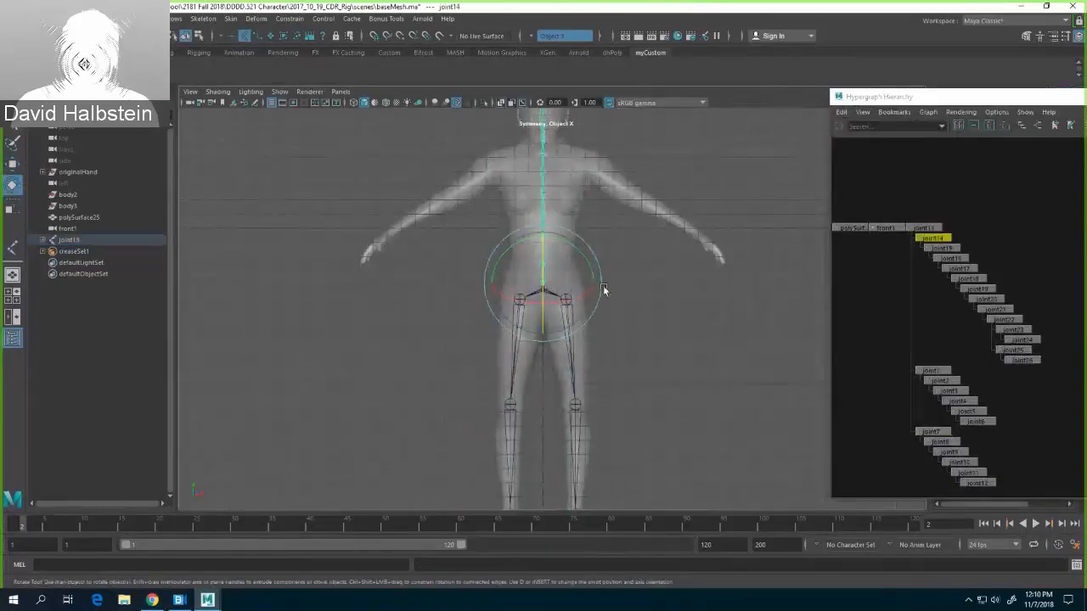
pyautogui.moveTo(585, 255)
pyautogui.mouseDown()
pyautogui.moveTo(561, 248)
pyautogui.moveTo(600, 274)
pyautogui.moveTo(575, 255)
pyautogui.moveTo(619, 271)
pyautogui.moveTo(585, 253)
pyautogui.mouseUp()
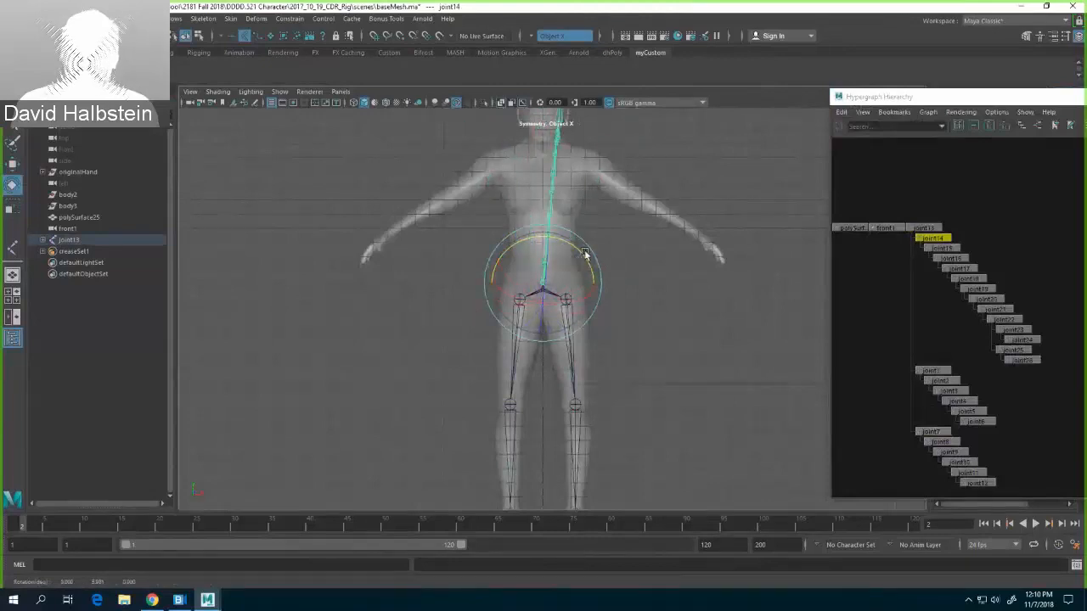
pyautogui.hotkey('ctrl', 'z')
# Step: Select the whole spine hierarchy from joint14 up and display its local rotation axes in component mode
pyautogui.press('space')
pyautogui.moveTo(661, 292); pyautogui.dragTo(716, 294)
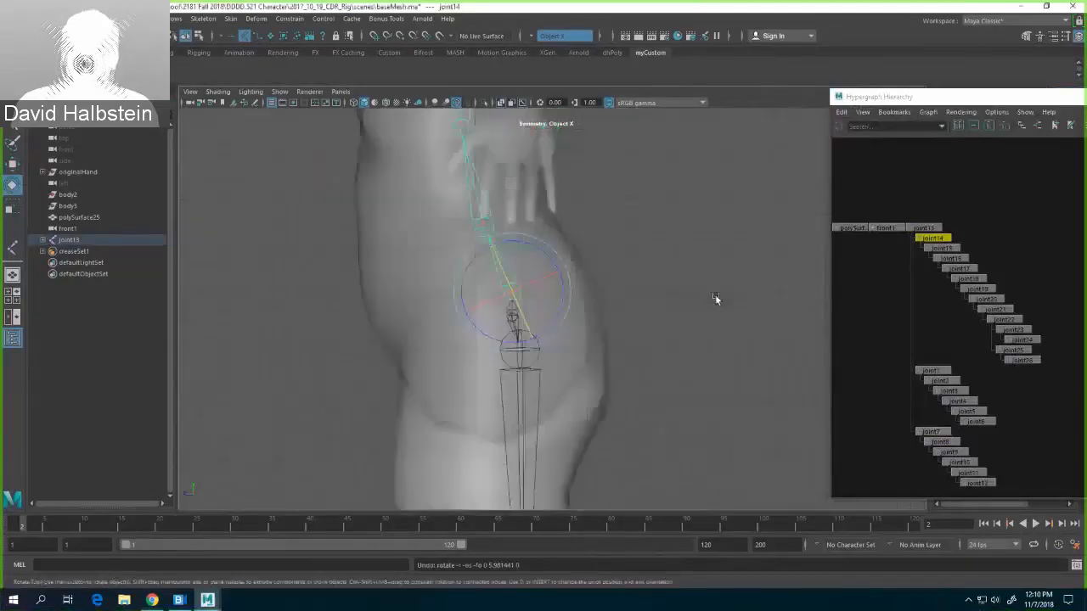
pyautogui.scroll(-7, 675, 255)
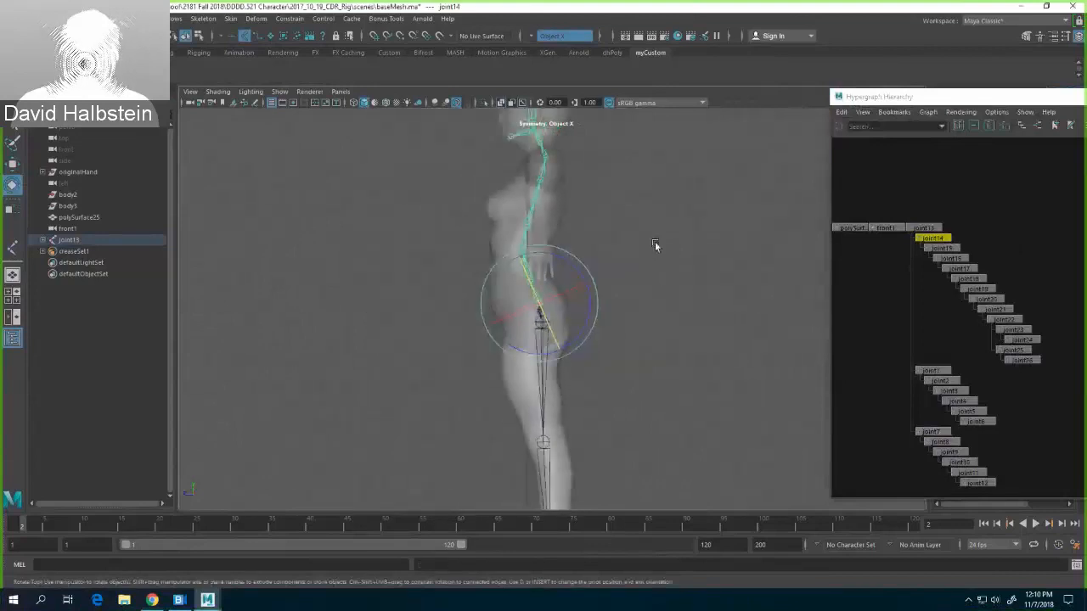
pyautogui.keyDown('alt'); pyautogui.moveTo(655, 242); pyautogui.dragTo(598, 290, button='middle'); pyautogui.keyUp('alt')
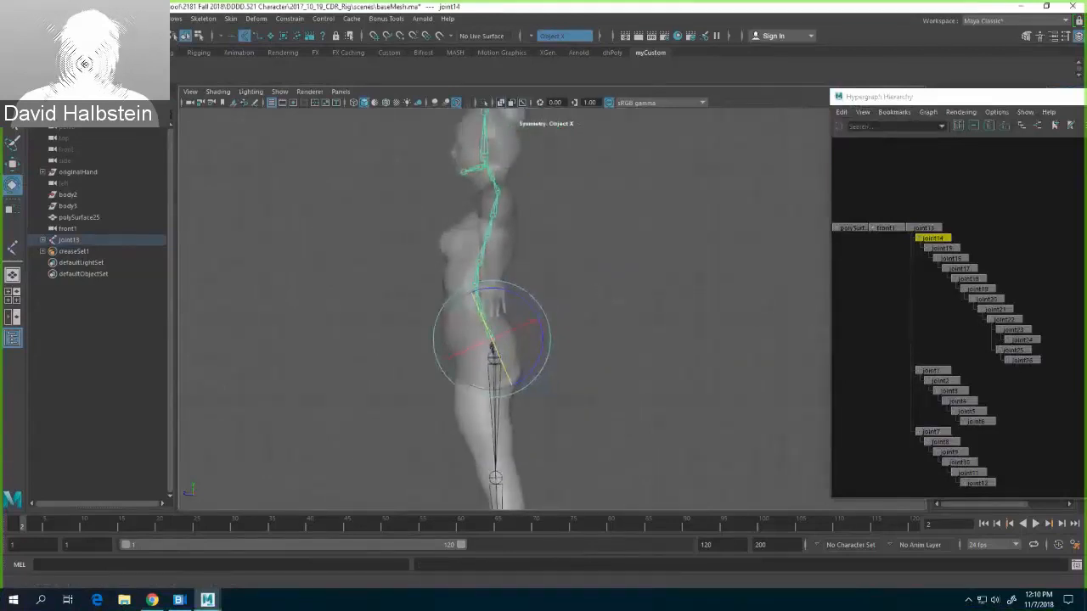
pyautogui.click(78, 18)
pyautogui.click(94, 72)
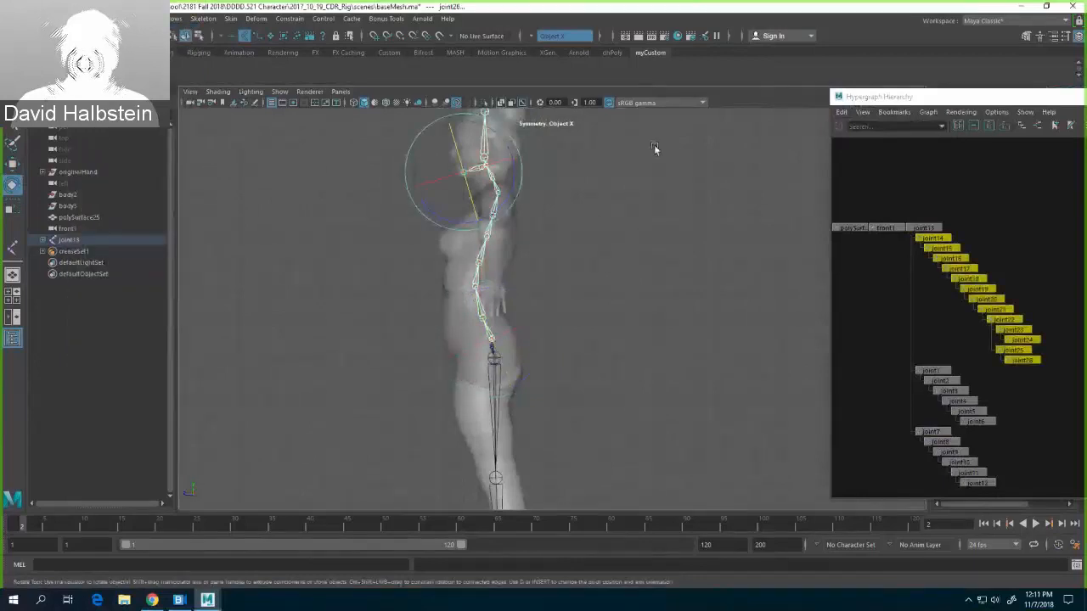
pyautogui.click(197, 35)
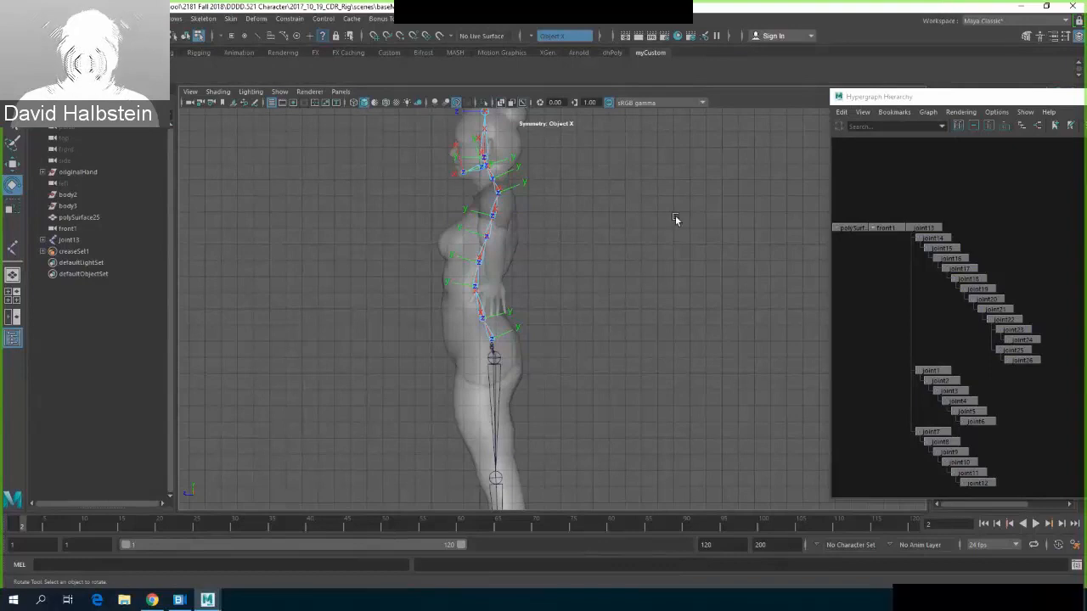
# Step: Flip the local rotation axis of joint14, the lowest spine joint above the root, with the MEL command "rotate -r 180 0 0"
pyautogui.press('space')
pyautogui.moveTo(675, 218); pyautogui.dragTo(631, 278)
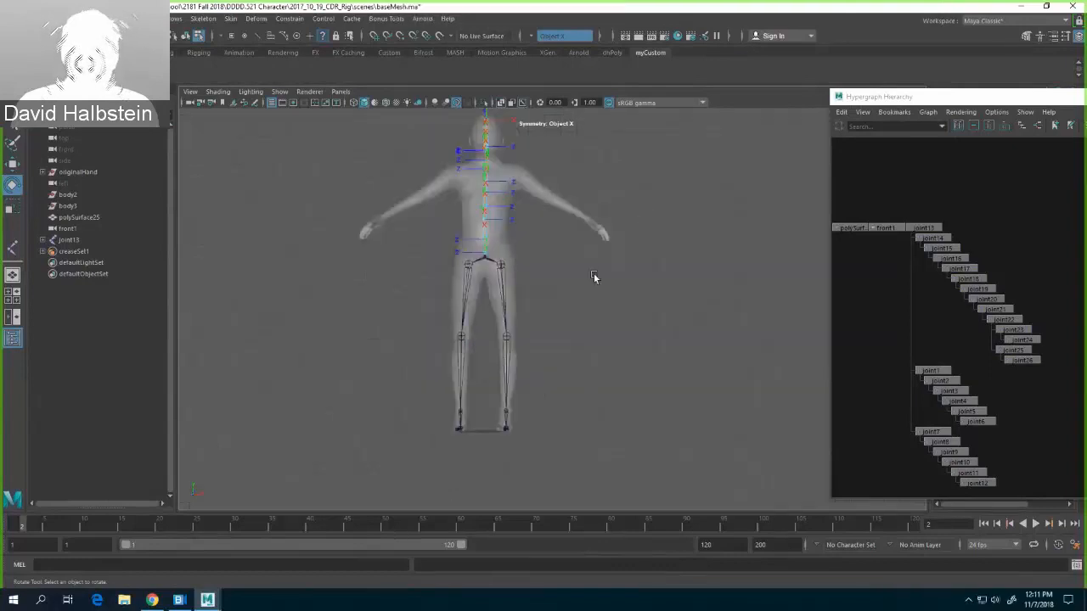
pyautogui.keyDown('alt'); pyautogui.moveTo(598, 273); pyautogui.dragTo(604, 342, button='middle'); pyautogui.keyUp('alt')
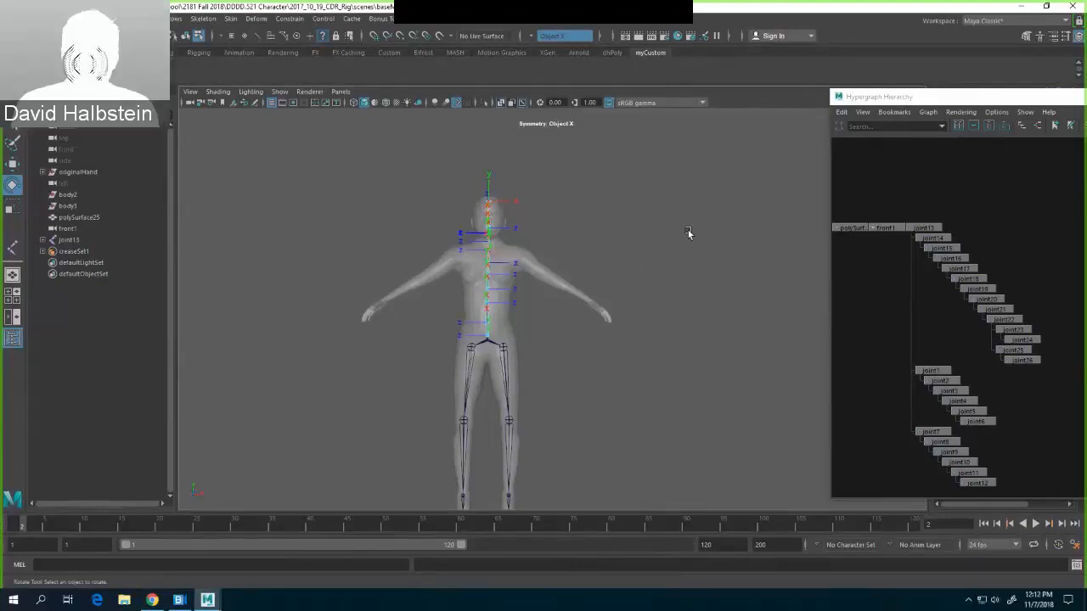
pyautogui.scroll(5, 569, 323)
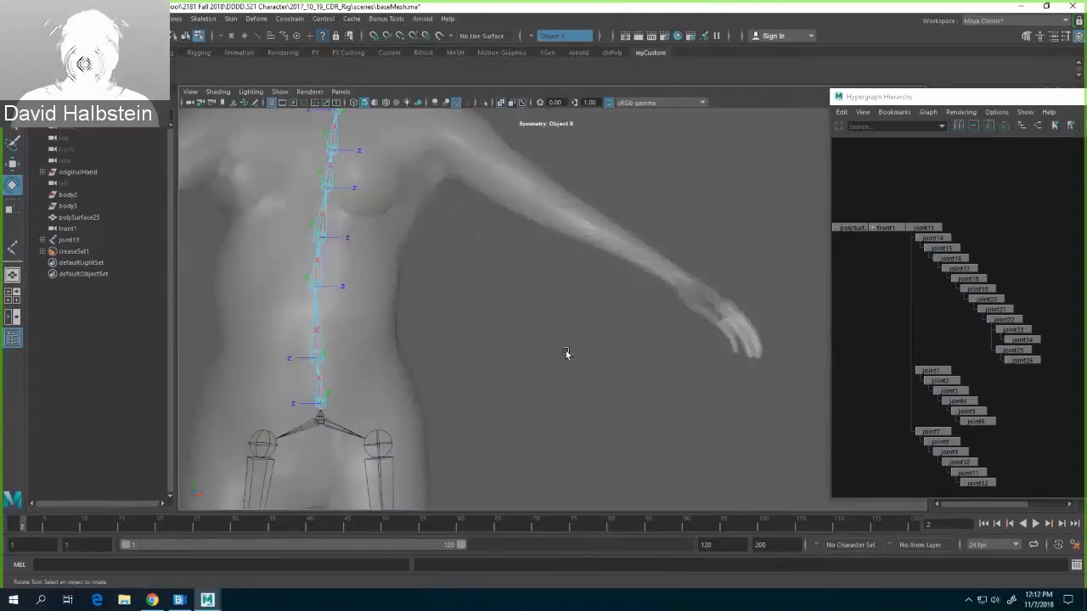
pyautogui.keyDown('alt'); pyautogui.moveTo(536, 343); pyautogui.dragTo(694, 291, button='middle'); pyautogui.keyUp('alt')
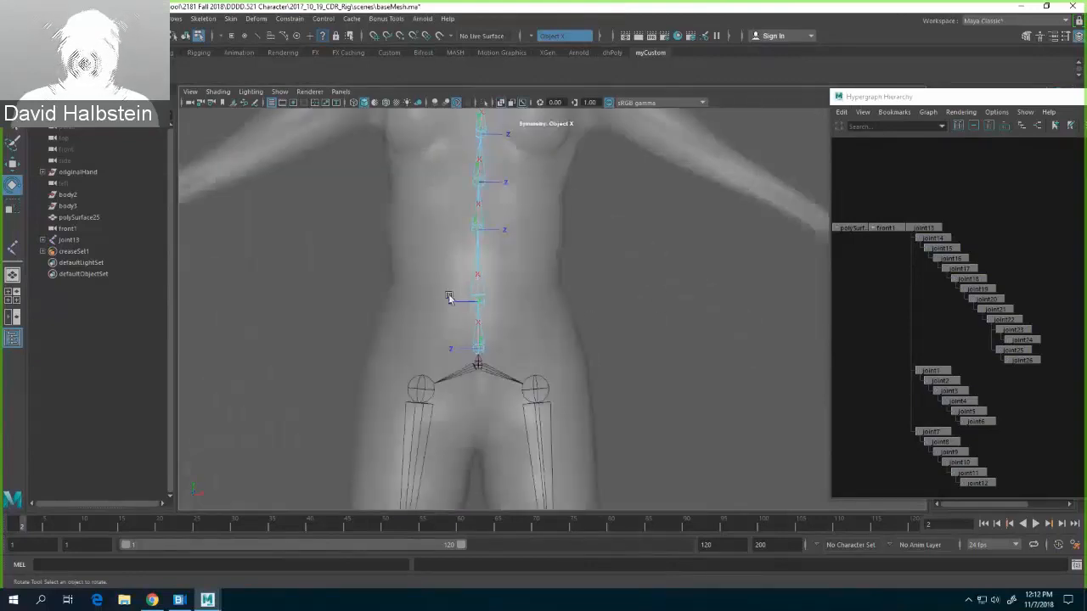
pyautogui.moveTo(462, 292); pyautogui.dragTo(495, 358)
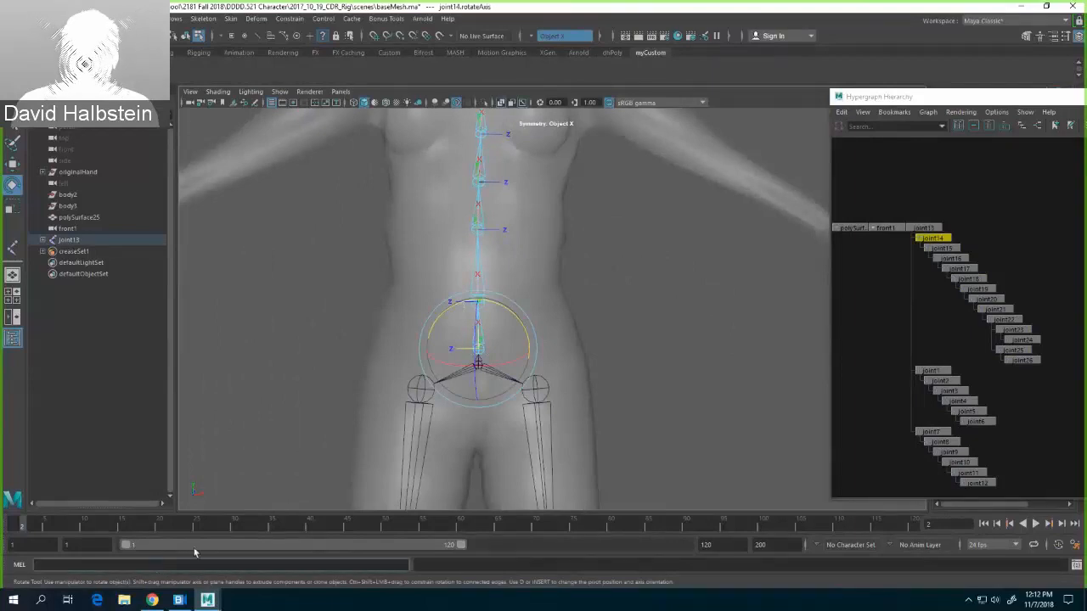
pyautogui.write('rotate')
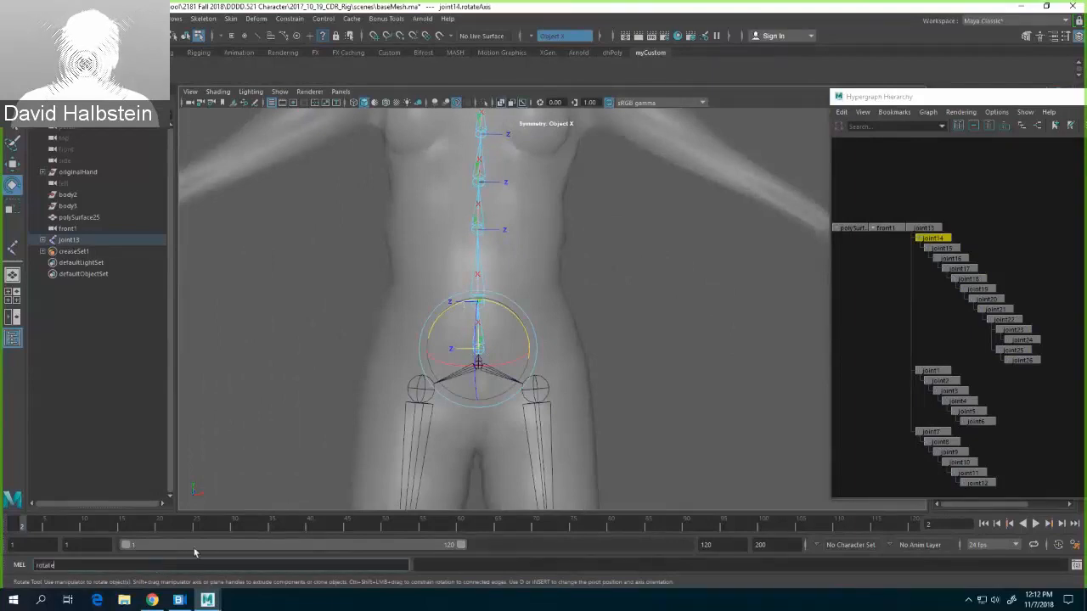
pyautogui.write(' -r')
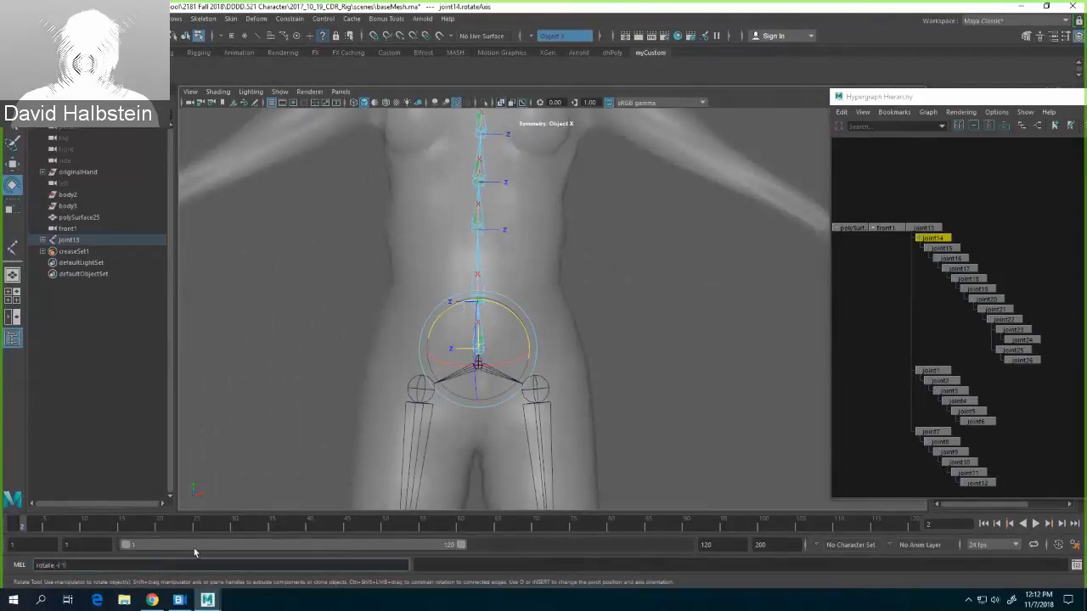
pyautogui.write(' 180 0 0')
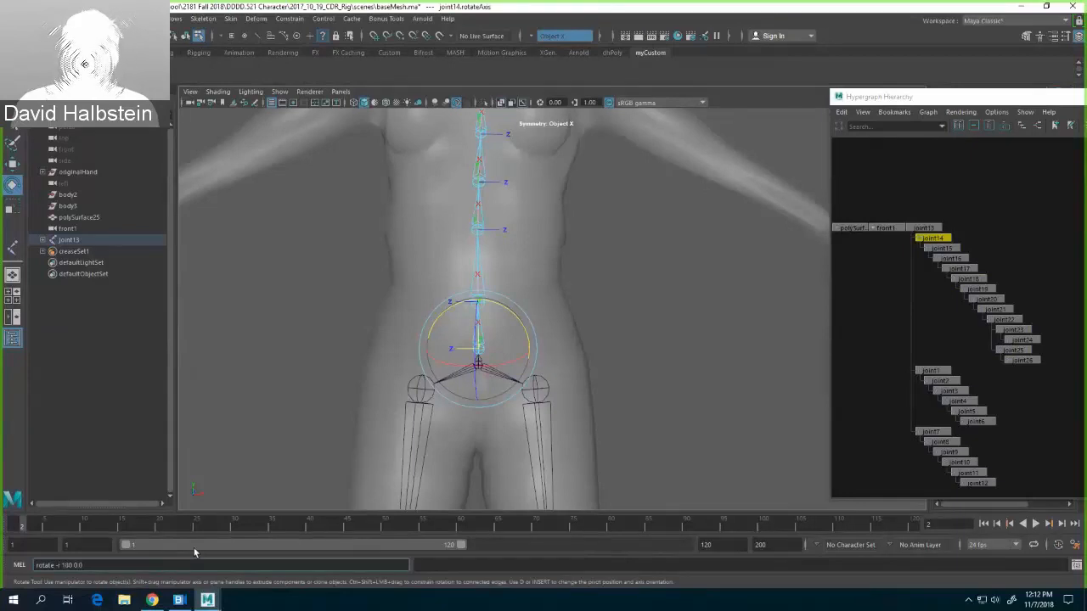
pyautogui.press('Return')
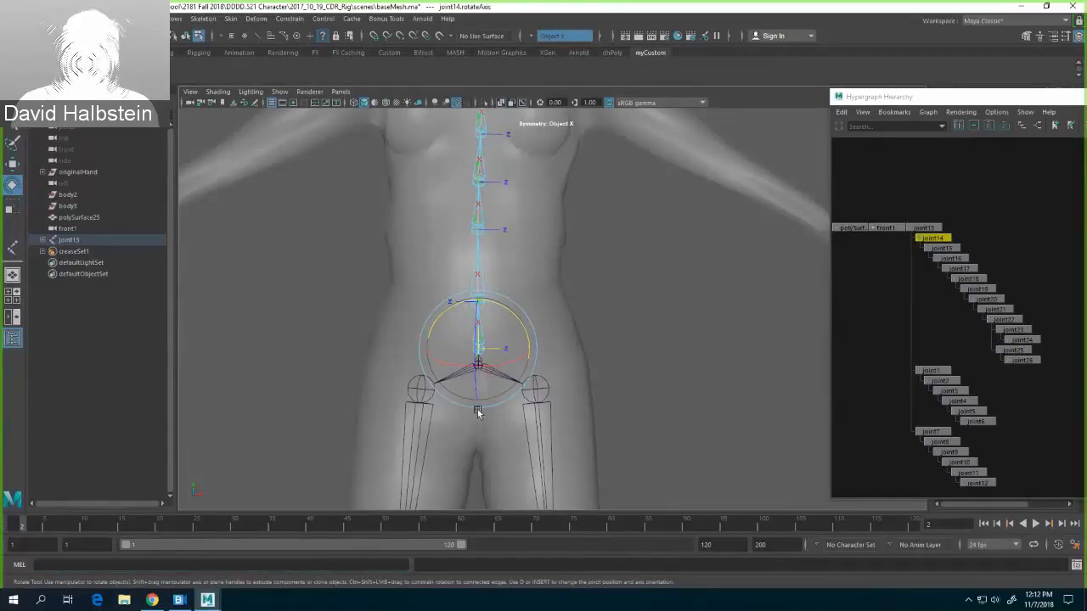
# Step: Flip the local rotation axes of joint15, joint20, joint21 and joint22 together with the MEL command "rotate -r 180 0 0"
pyautogui.click(650, 265)
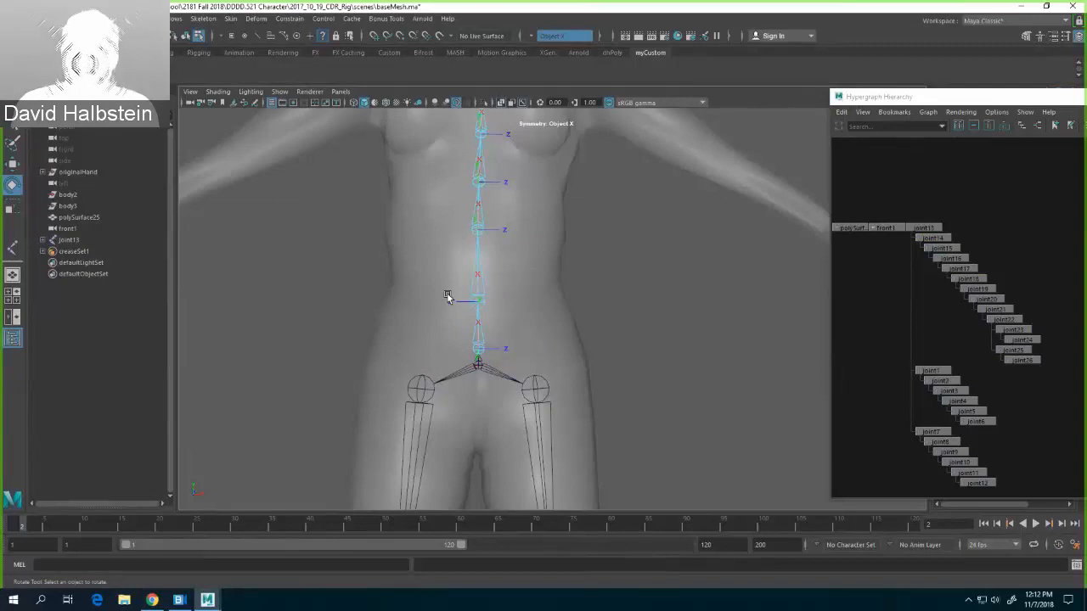
pyautogui.click(486, 299)
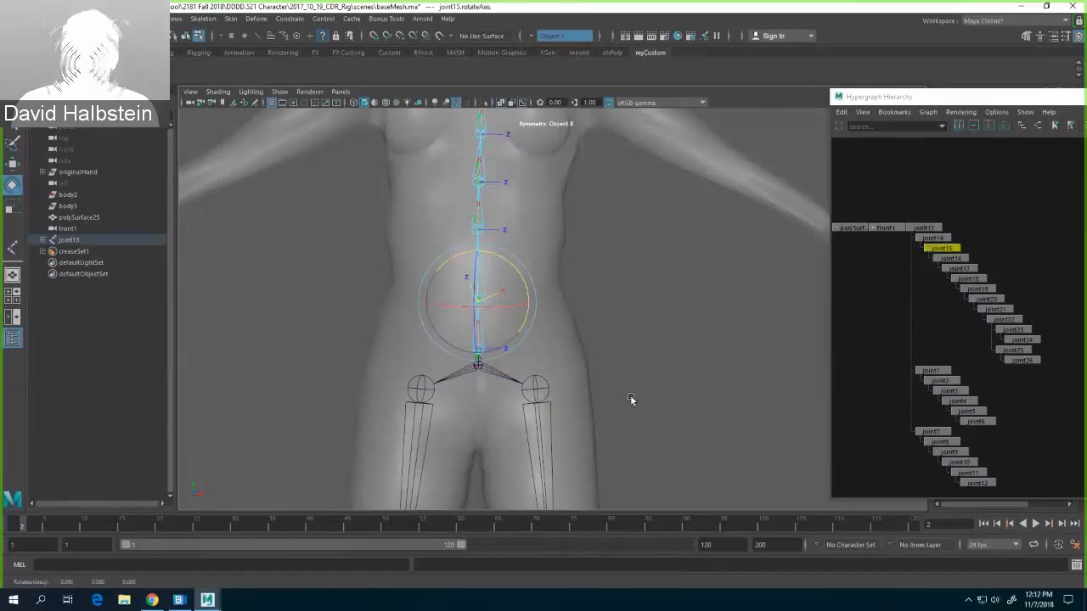
pyautogui.hotkey('ctrl', 'z')
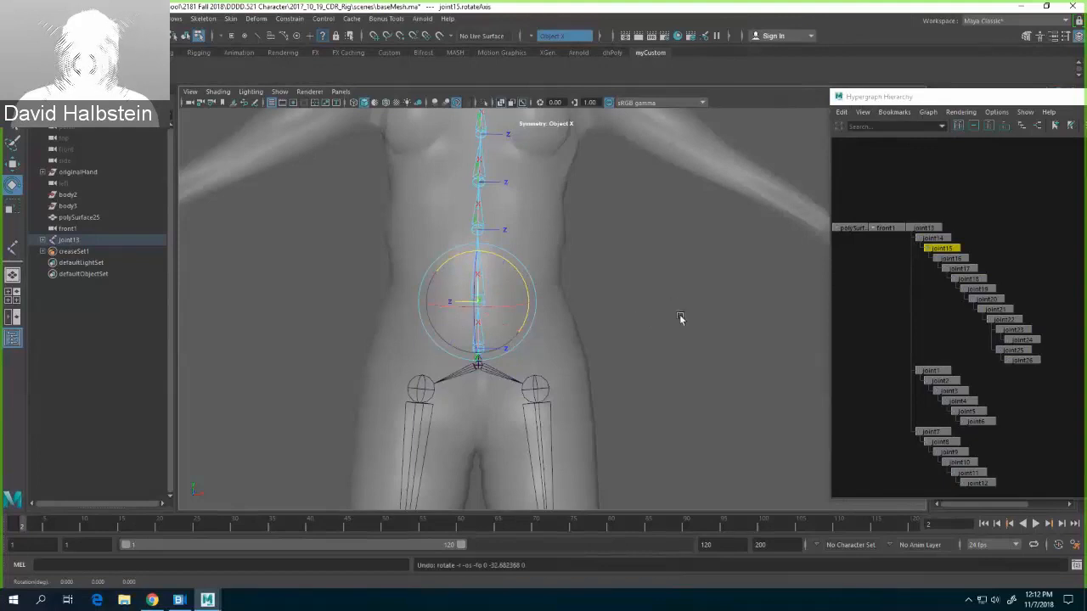
pyautogui.keyDown('alt'); pyautogui.moveTo(679, 318); pyautogui.dragTo(679, 466, button='middle'); pyautogui.keyUp('alt')
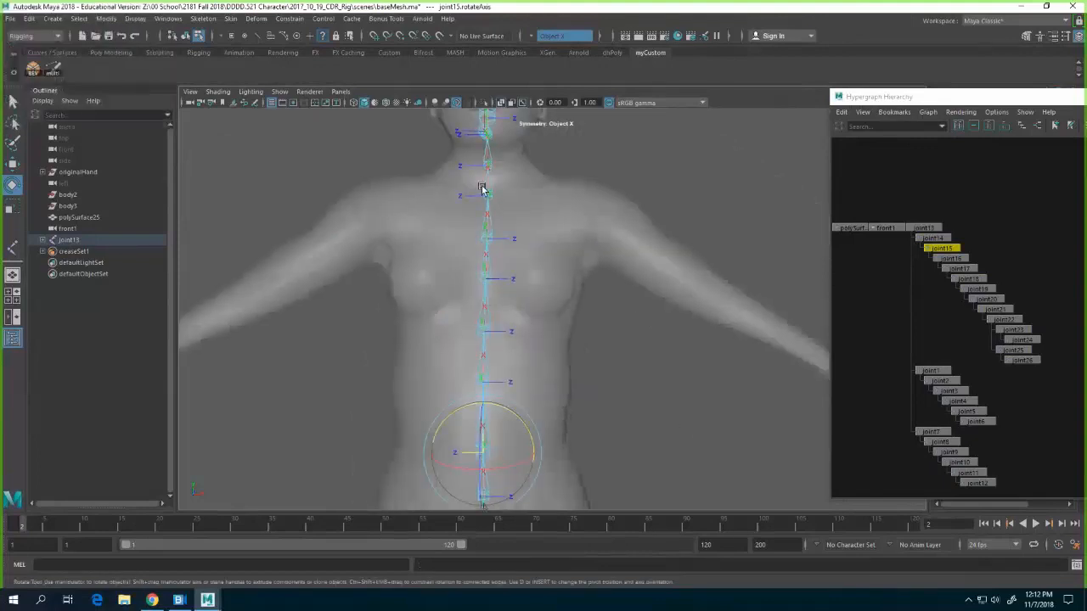
pyautogui.click(499, 202)
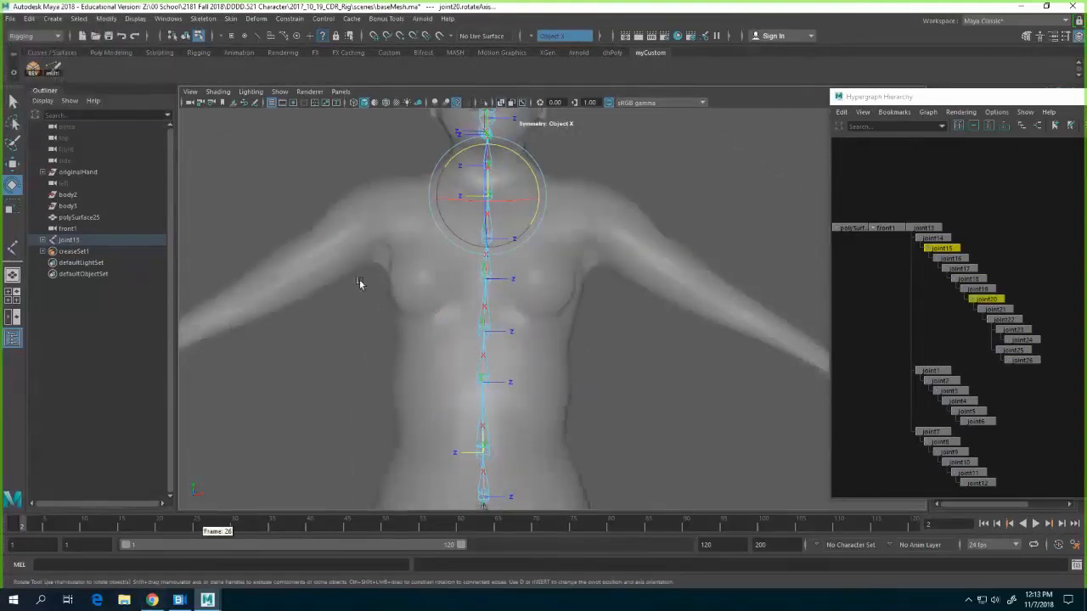
pyautogui.press('q')
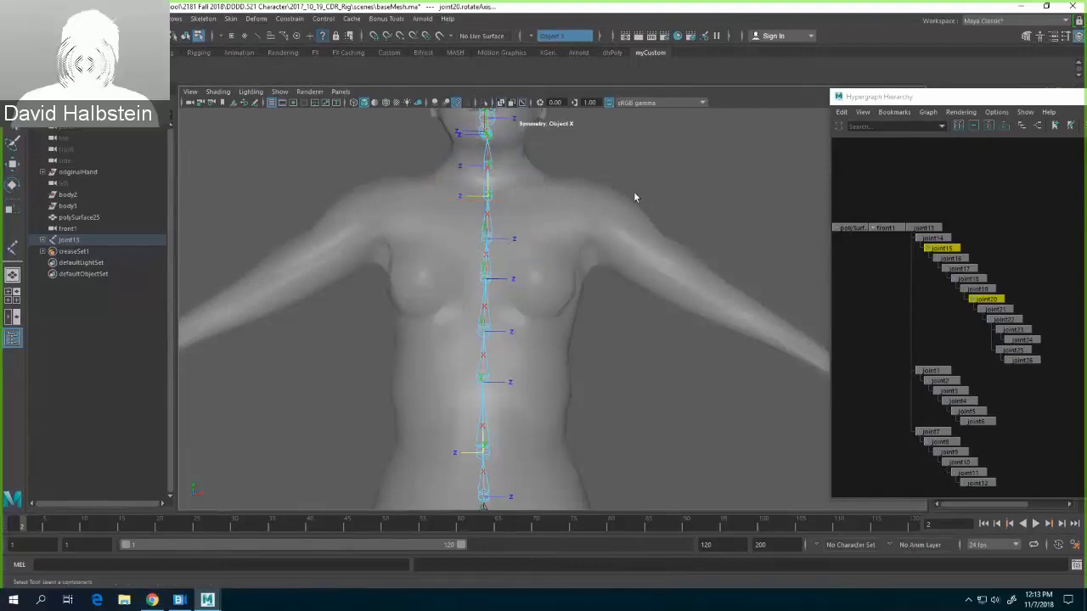
pyautogui.keyDown('shift'); pyautogui.moveTo(499, 175); pyautogui.dragTo(499, 176); pyautogui.keyUp('shift')
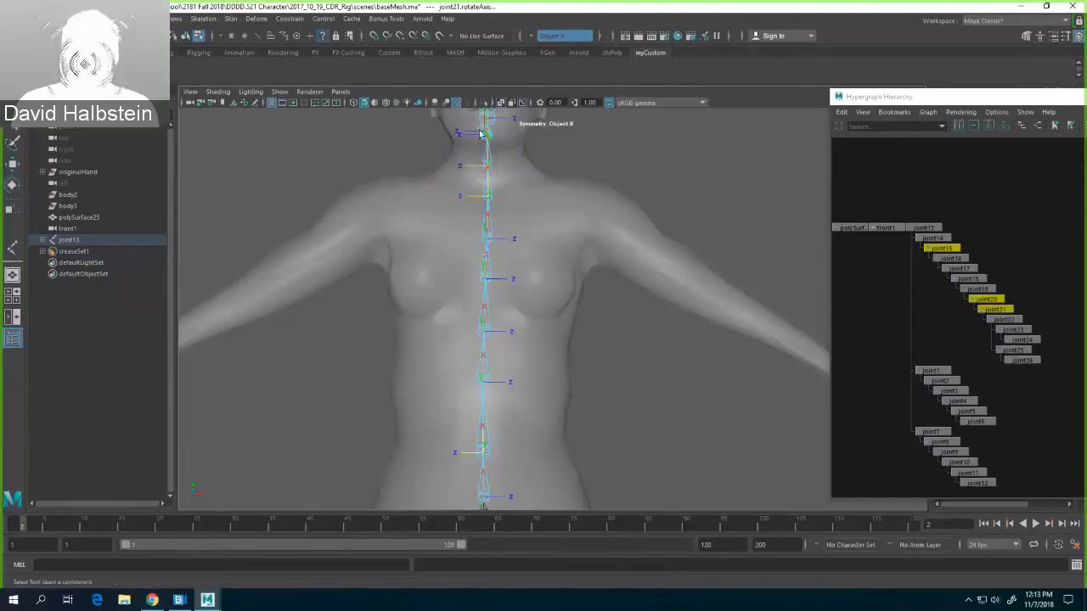
pyautogui.keyDown('shift'); pyautogui.moveTo(487, 124); pyautogui.dragTo(500, 142); pyautogui.keyUp('shift')
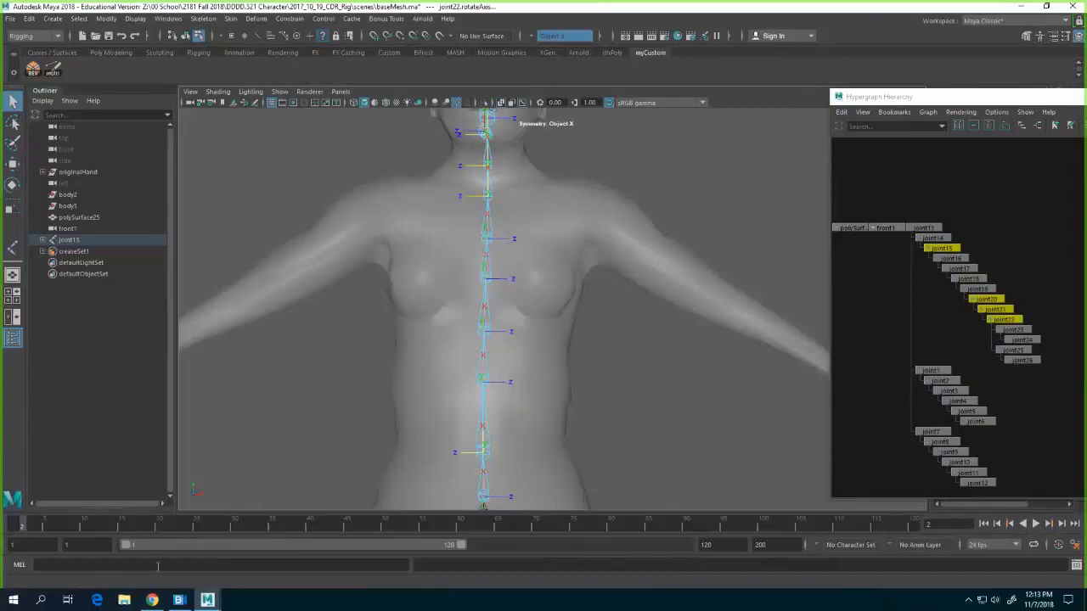
pyautogui.click(153, 562)
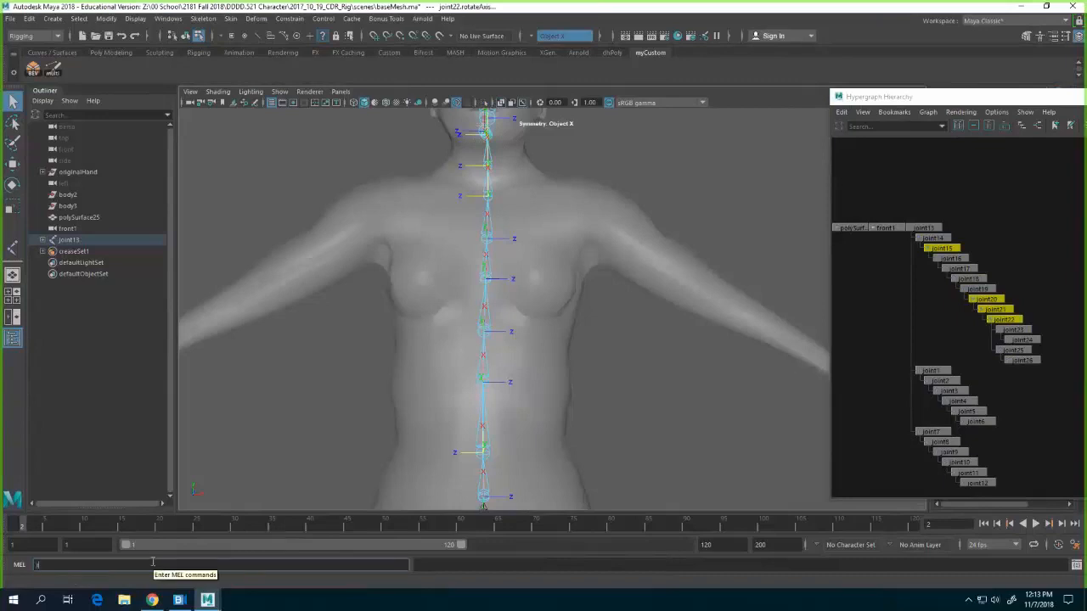
pyautogui.write('rotate -r')
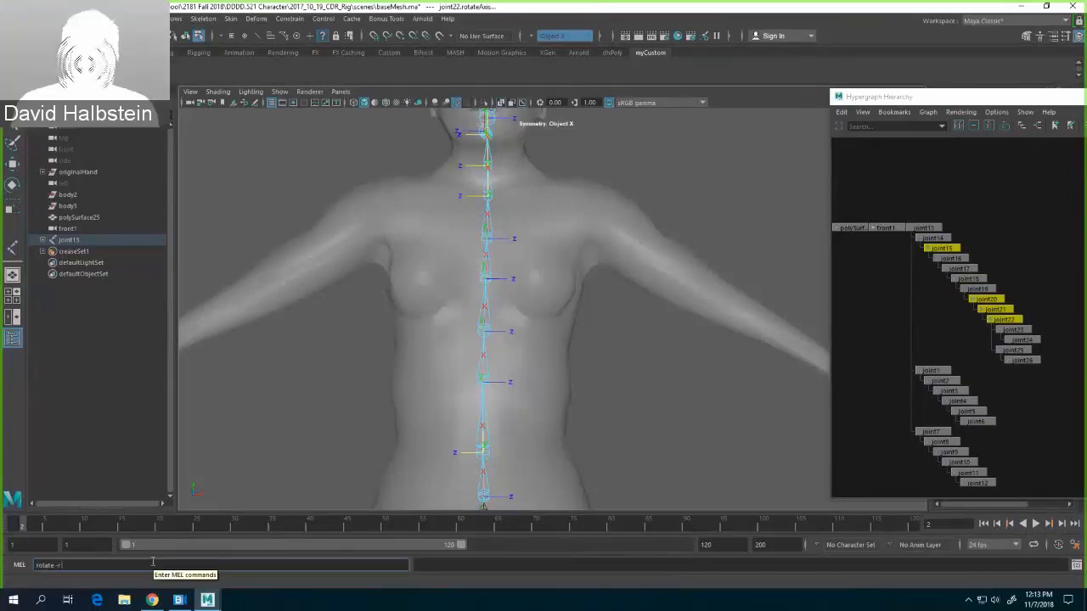
pyautogui.write(' 180 0')
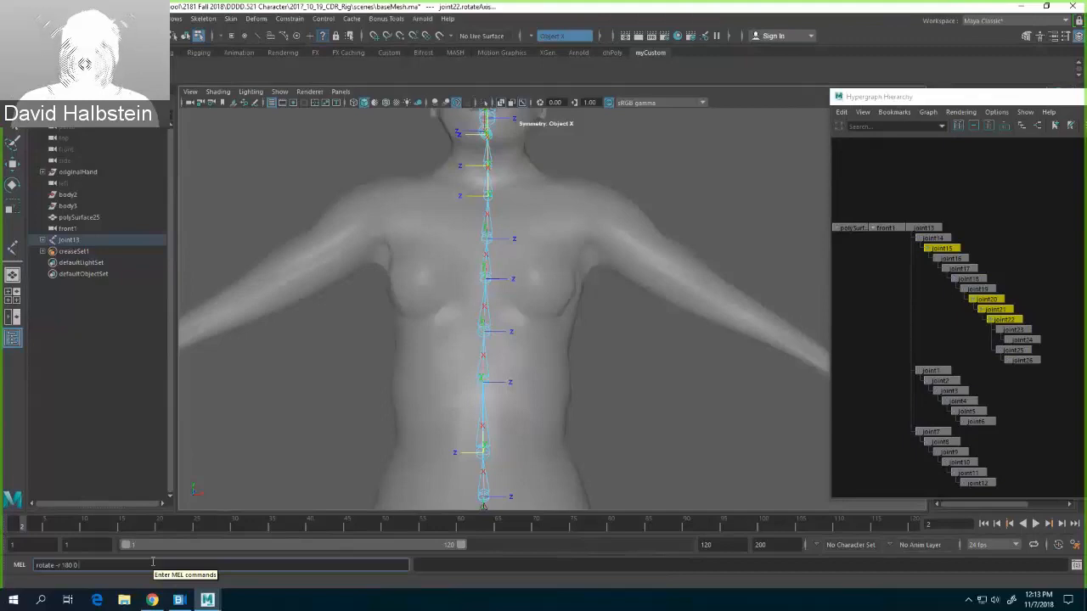
pyautogui.write(' 0')
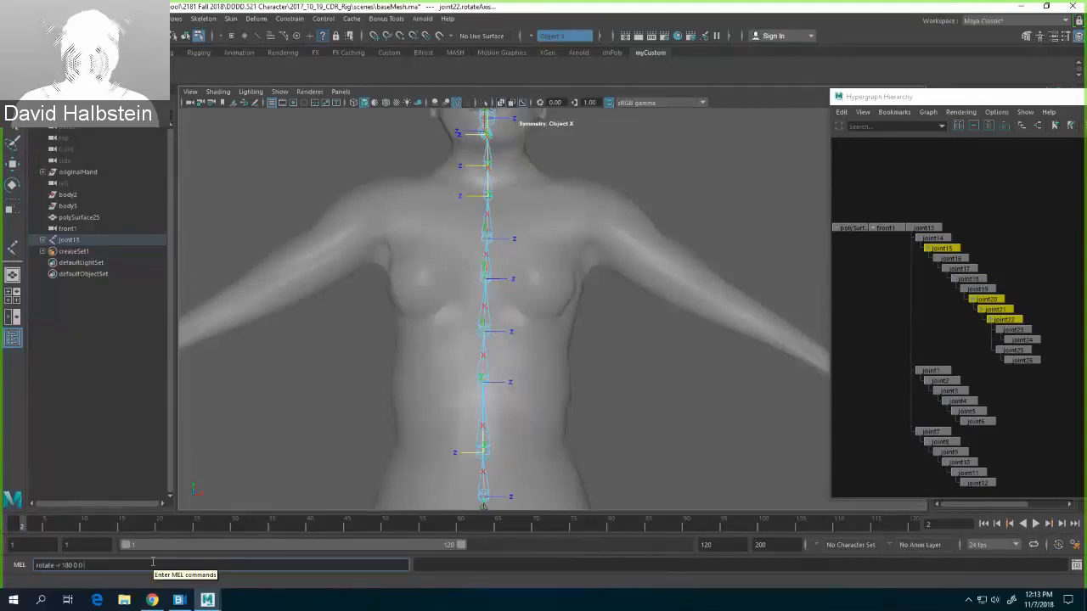
pyautogui.press('Return')
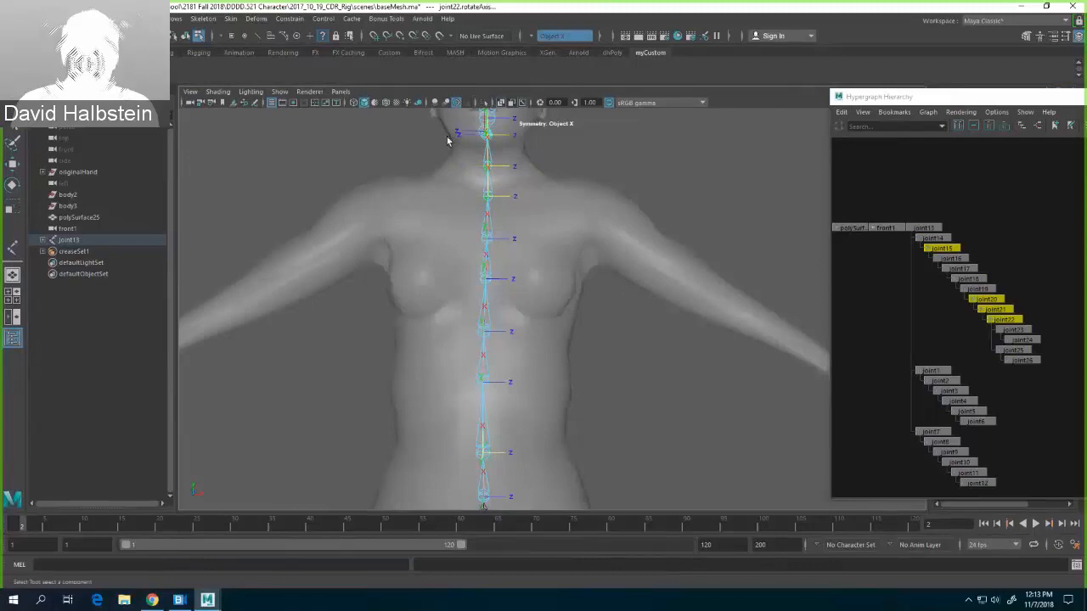
# Step: Leave component mode for object selection and deselect the body mesh
pyautogui.moveTo(453, 127); pyautogui.dragTo(440, 144)
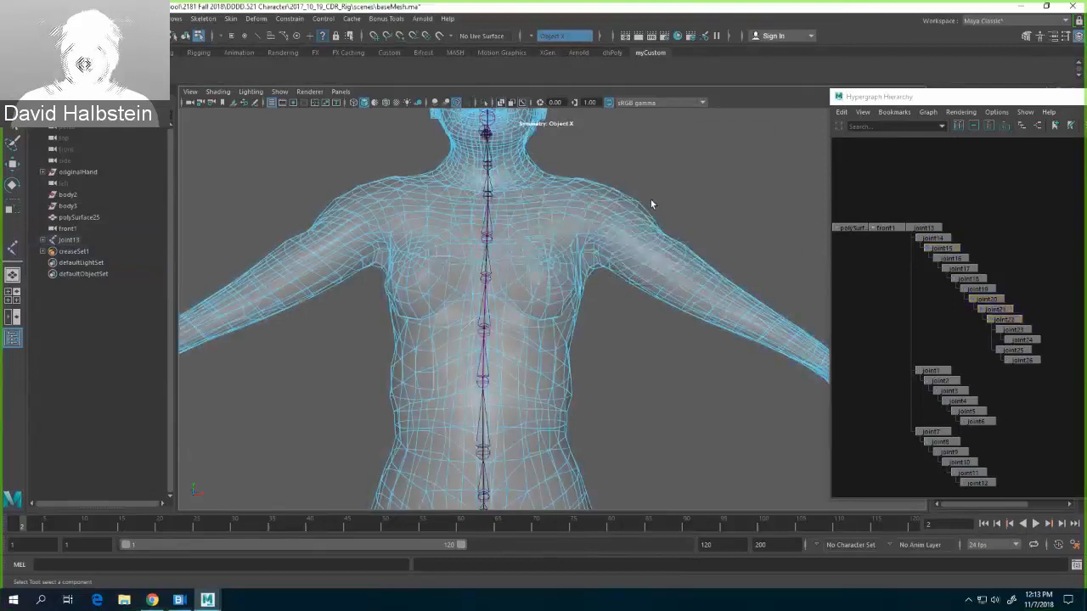
pyautogui.press('F8')
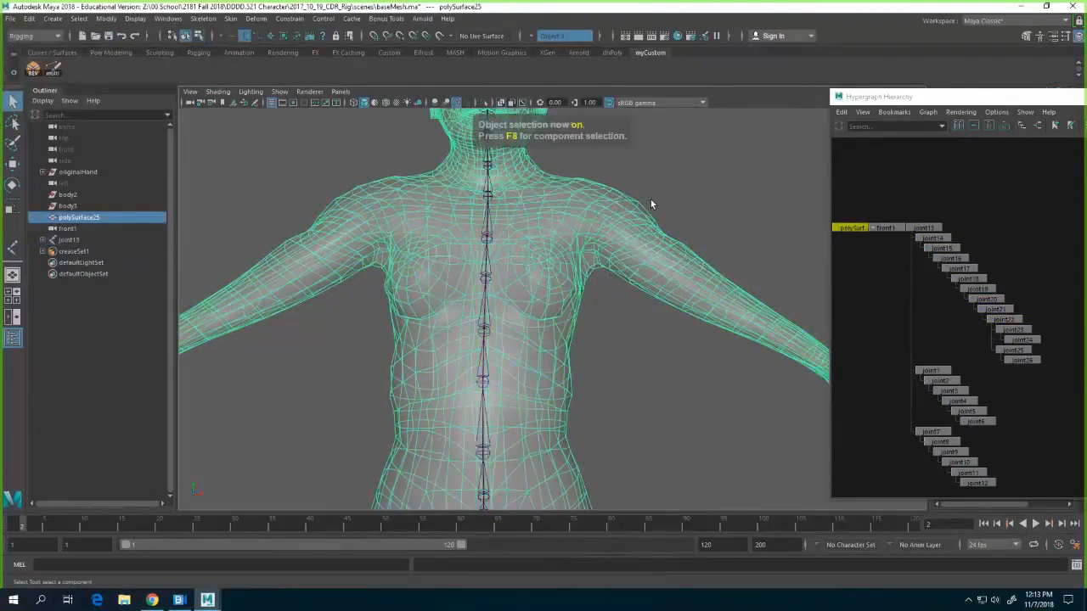
pyautogui.press('F8')
pyautogui.click(659, 188)
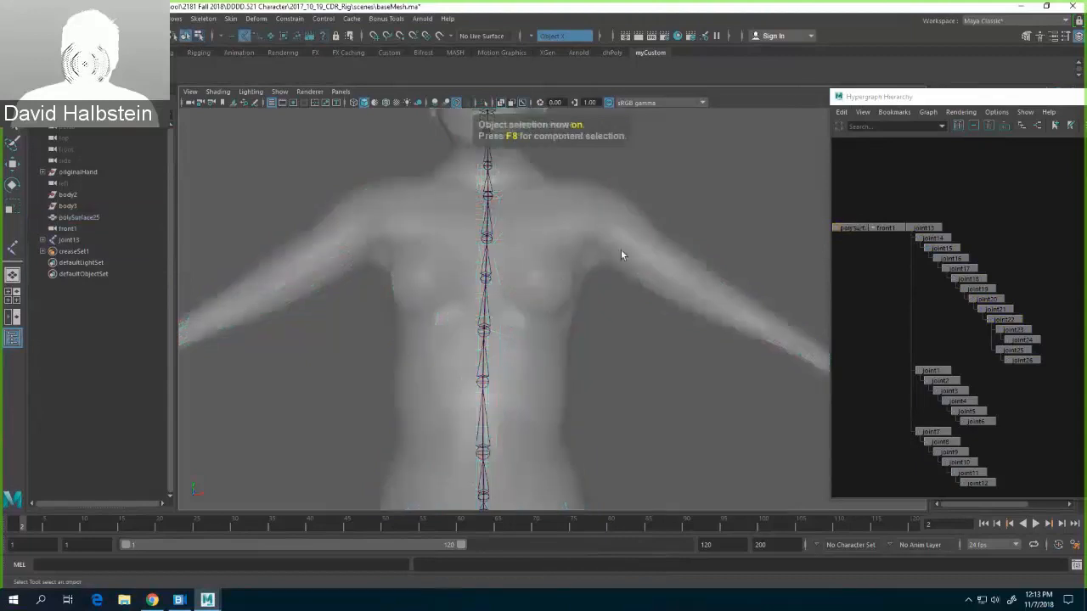
# Step: Examine the spine, neck, head and jaw joints against the body from the side and the front
pyautogui.press('space')
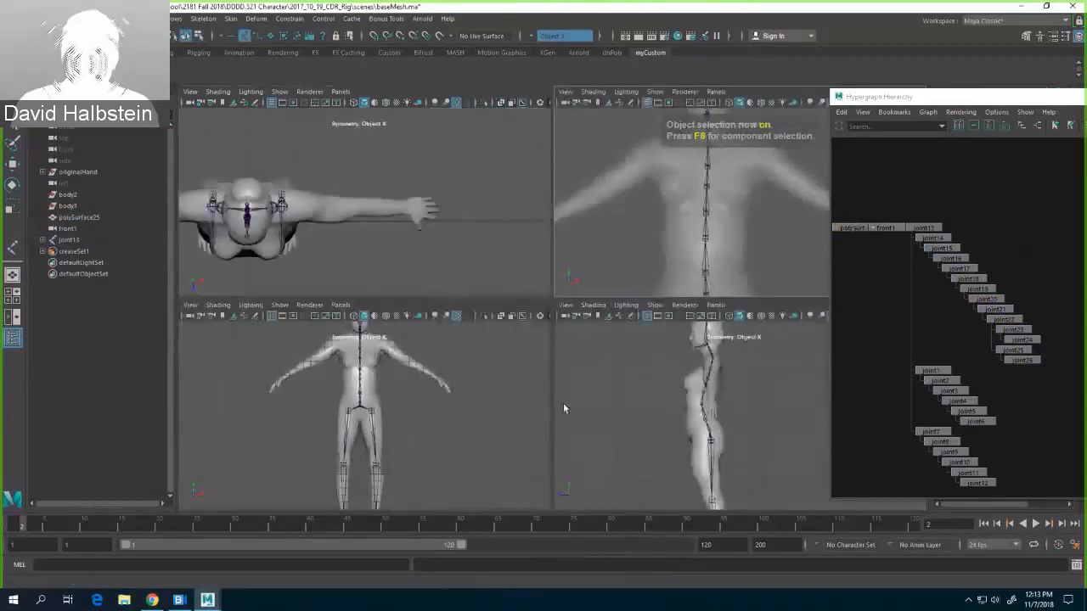
pyautogui.press('space')
pyautogui.press('space')
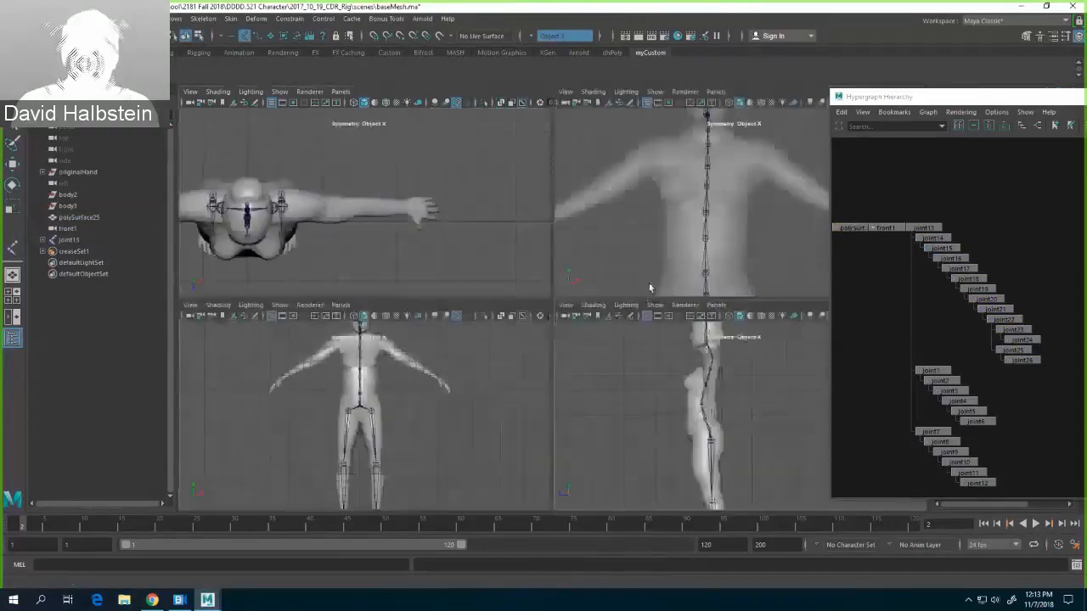
pyautogui.press('space')
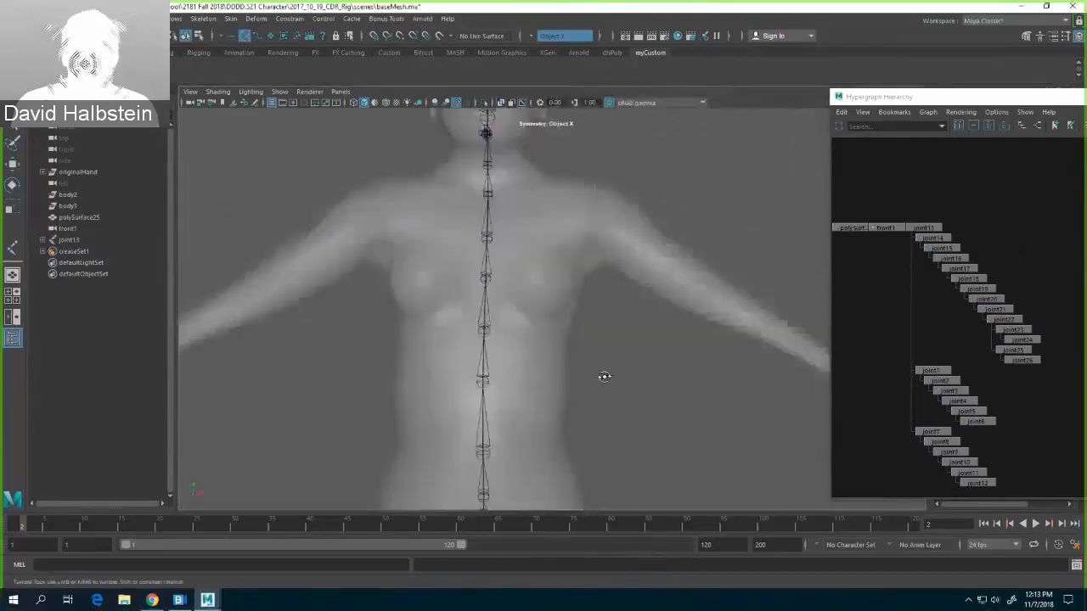
pyautogui.keyDown('alt'); pyautogui.moveTo(604, 376); pyautogui.dragTo(587, 400); pyautogui.keyUp('alt')
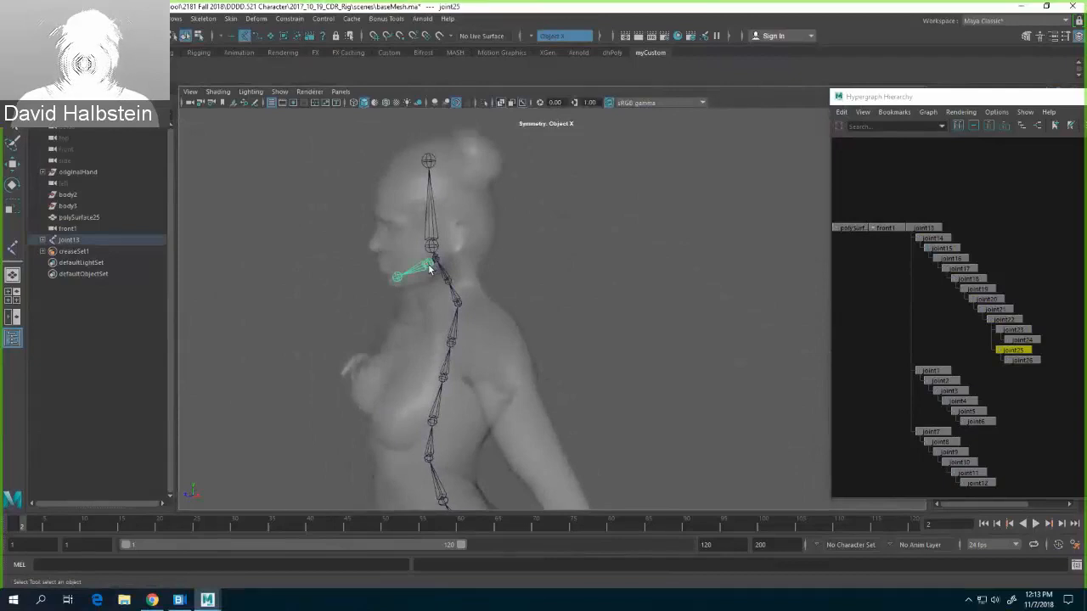
pyautogui.click(641, 315)
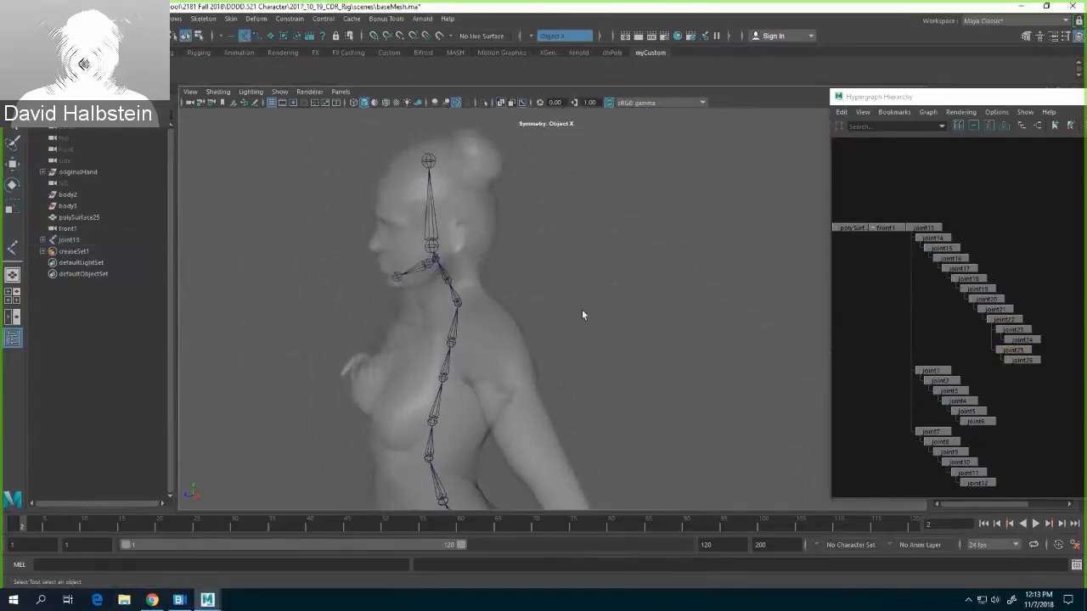
pyautogui.keyDown('alt'); pyautogui.moveTo(543, 439); pyautogui.dragTo(575, 369, button='right'); pyautogui.keyUp('alt')
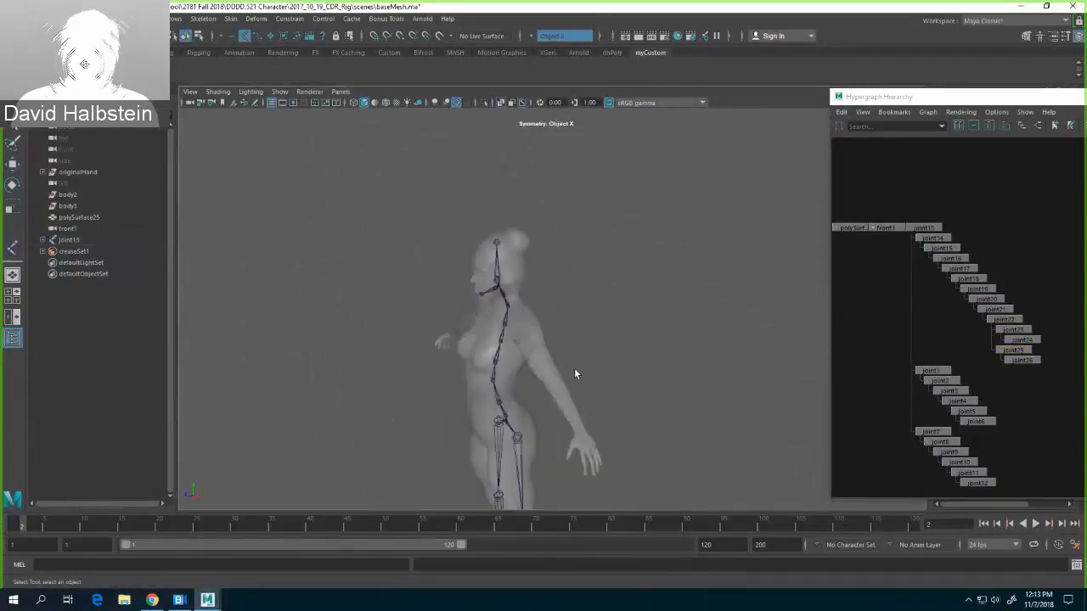
pyautogui.keyDown('alt'); pyautogui.moveTo(640, 315); pyautogui.dragTo(628, 228); pyautogui.keyUp('alt')
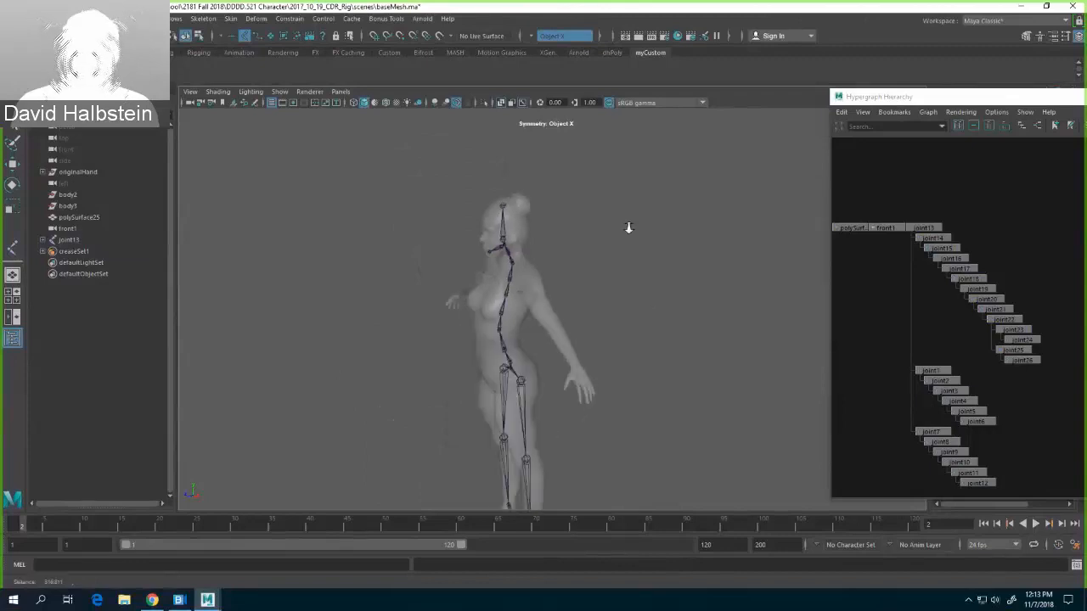
pyautogui.keyDown('alt'); pyautogui.moveTo(677, 399); pyautogui.dragTo(639, 274, button='middle'); pyautogui.keyUp('alt')
pyautogui.keyDown('alt'); pyautogui.moveTo(639, 274); pyautogui.dragTo(656, 346); pyautogui.keyUp('alt')
pyautogui.scroll(5, 655, 350)
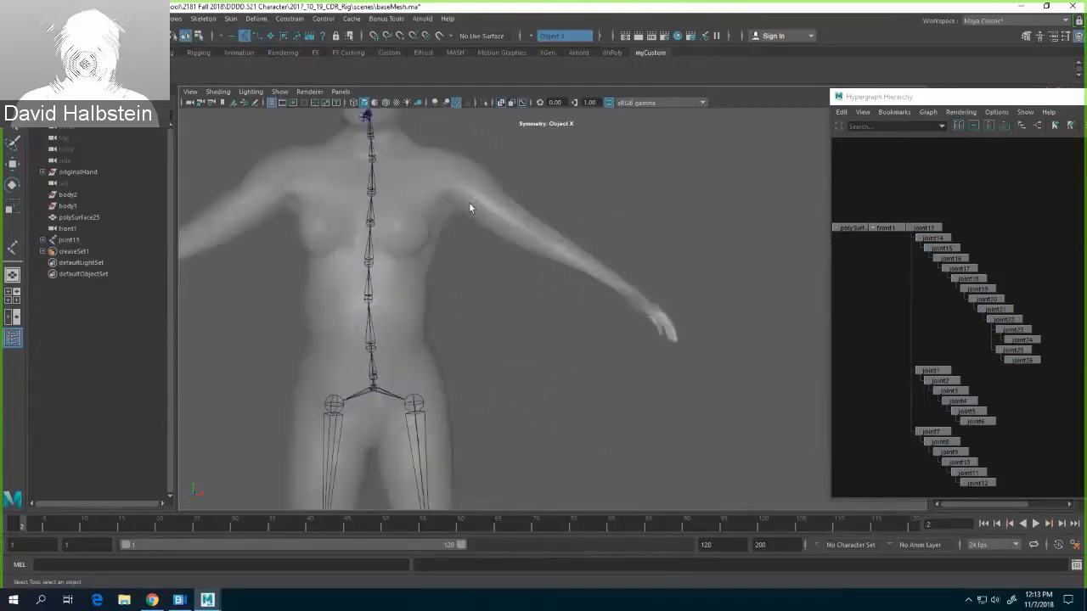
# Step: Turn on Snap to Projected Center and frame the chest and the character's left arm in the orthographic front view
pyautogui.click(414, 36)
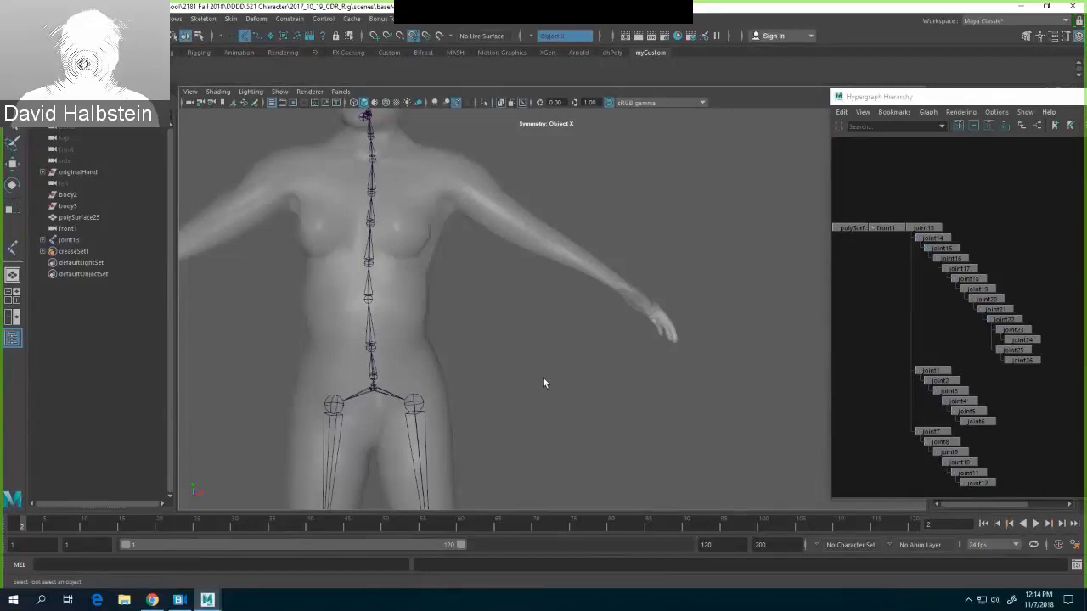
pyautogui.press('space')
pyautogui.moveTo(544, 378); pyautogui.dragTo(554, 406)
pyautogui.keyDown('alt'); pyautogui.moveTo(658, 292); pyautogui.dragTo(582, 387, button='middle'); pyautogui.keyUp('alt')
pyautogui.scroll(6, 581, 386)
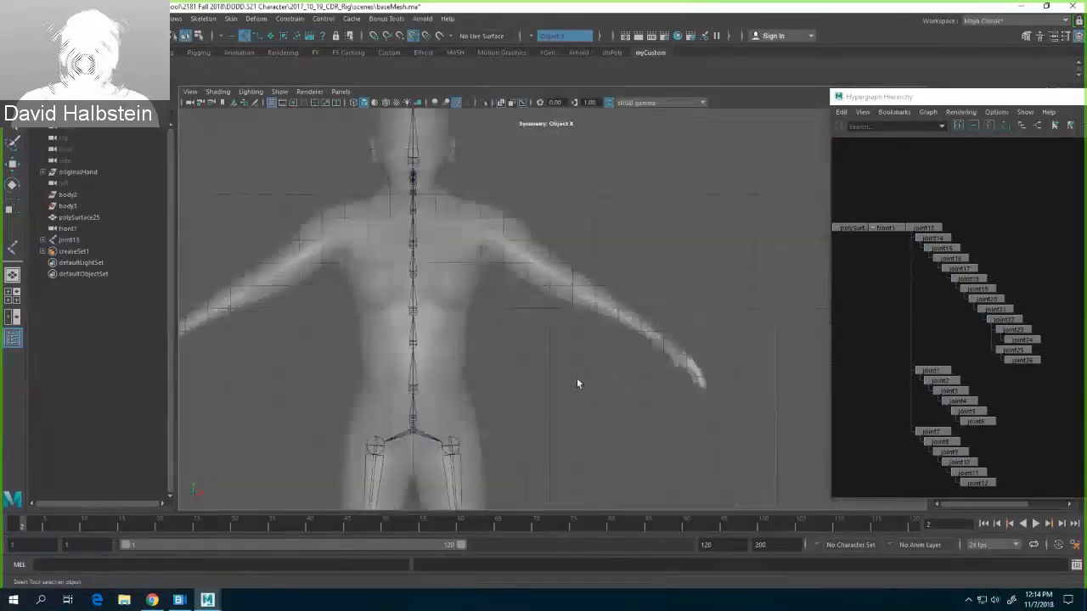
pyautogui.keyDown('alt'); pyautogui.moveTo(670, 145); pyautogui.dragTo(735, 303, button='middle'); pyautogui.keyUp('alt')
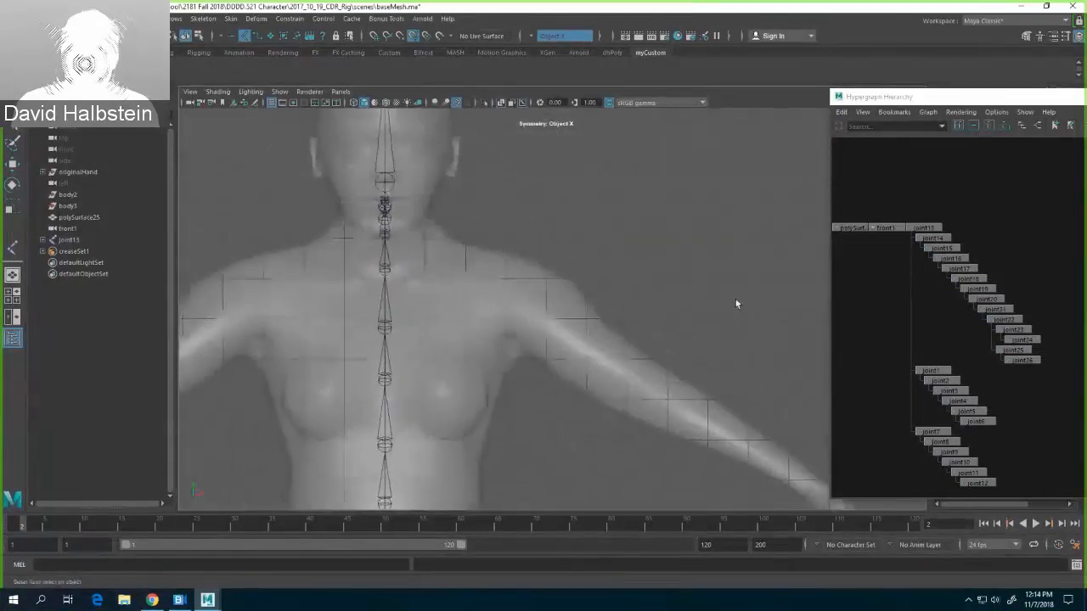
# Step: Start a separate joint chain with the Joint Tool, placing a clavicle joint beside the upper spine and a joint in the left shoulder
pyautogui.click(11, 249)
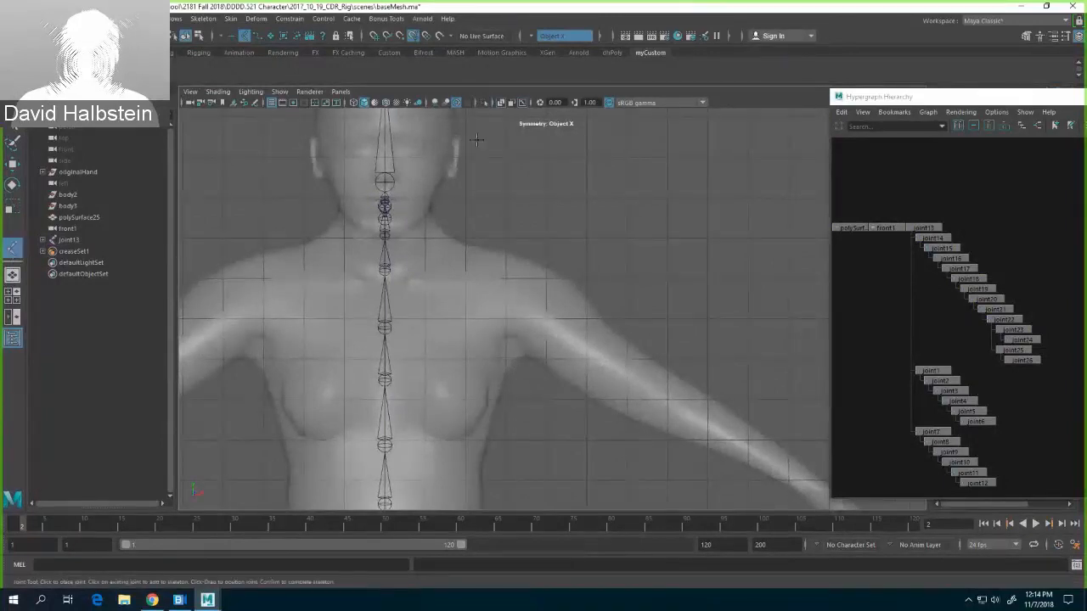
pyautogui.click(414, 36)
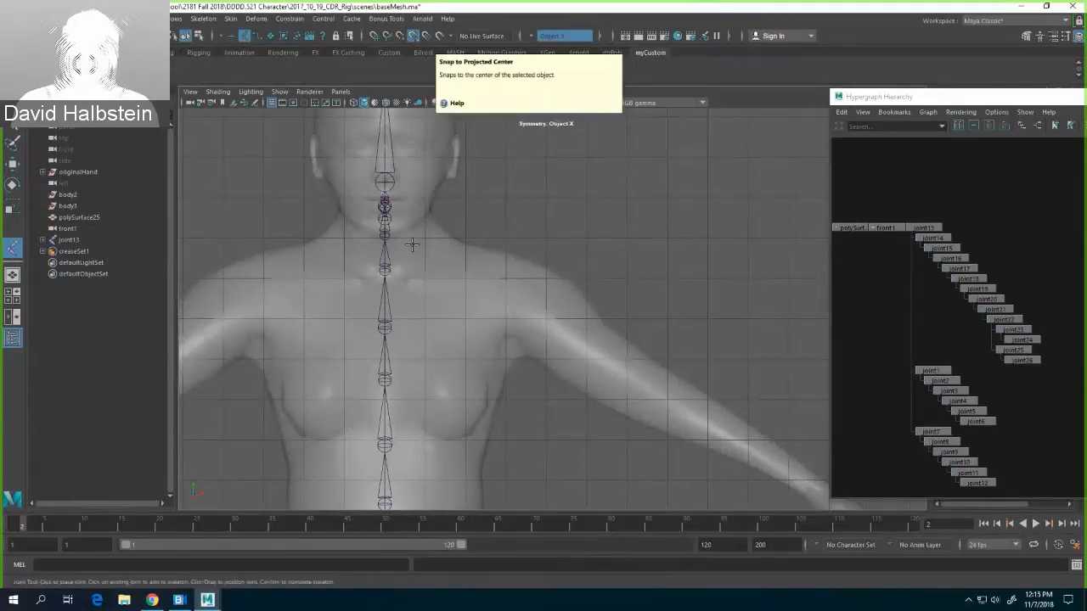
pyautogui.click(419, 288)
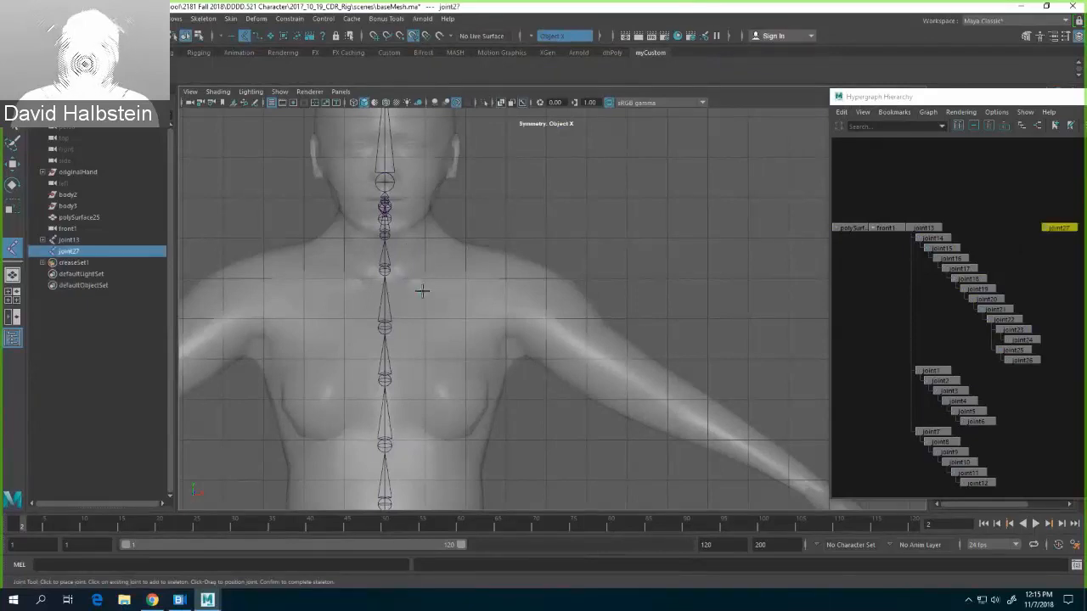
pyautogui.click(543, 306)
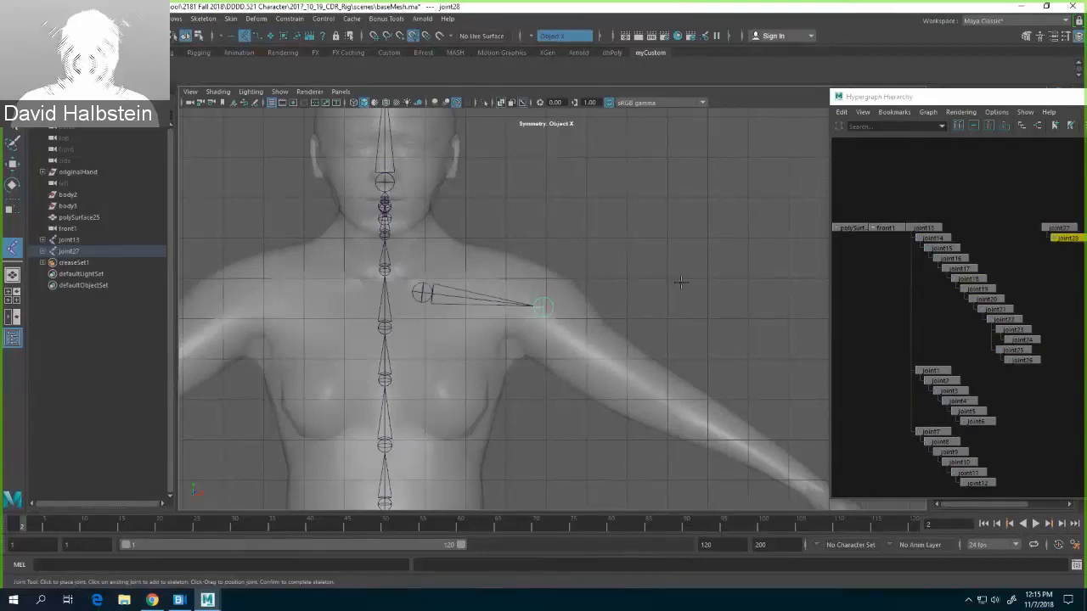
# Step: Add an elbow joint to the left arm chain, undoing the first placement and placing it slightly closer to the shoulder
pyautogui.keyDown('alt'); pyautogui.moveTo(685, 280); pyautogui.dragTo(546, 153, button='middle'); pyautogui.keyUp('alt')
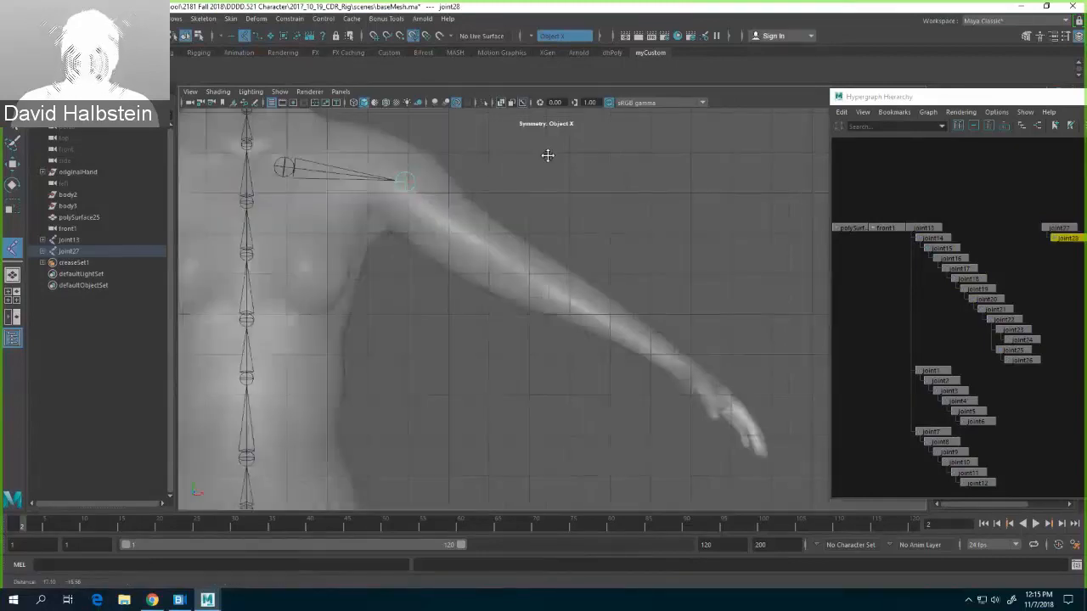
pyautogui.click(540, 280)
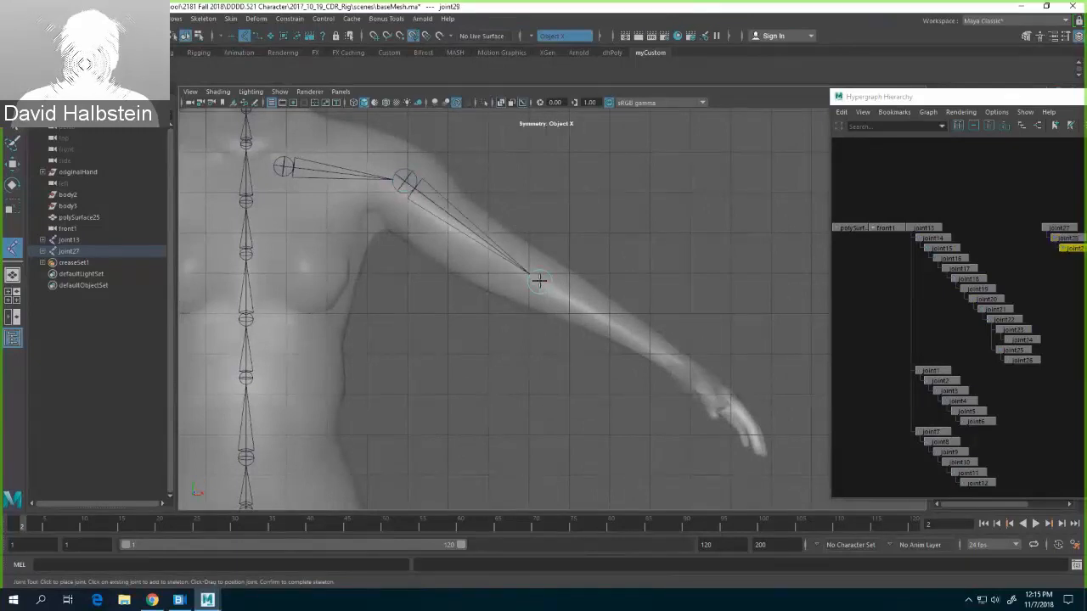
pyautogui.hotkey('ctrl', 'z')
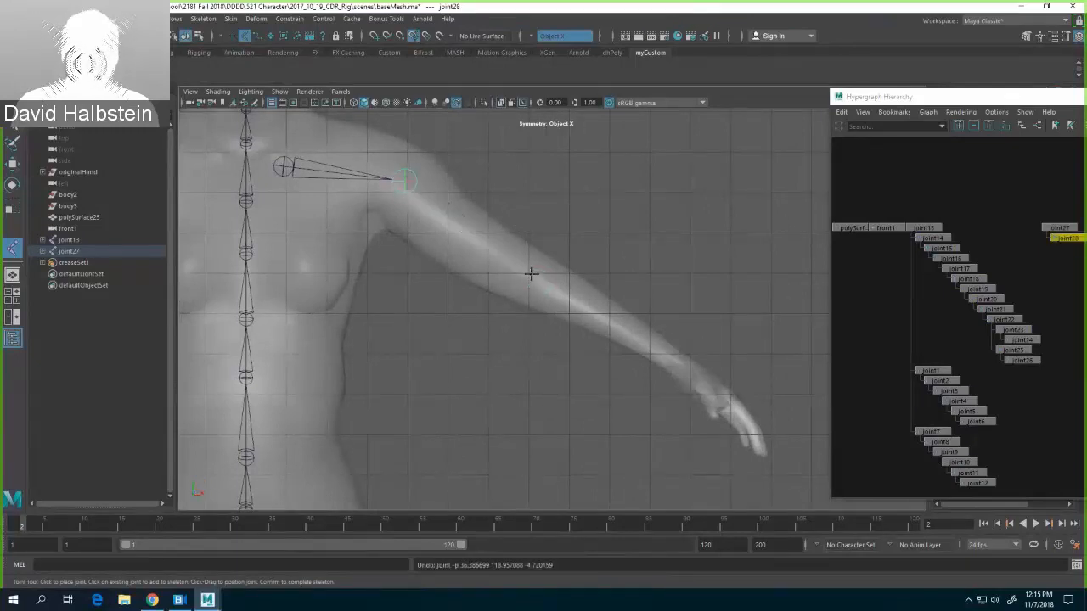
pyautogui.click(532, 274)
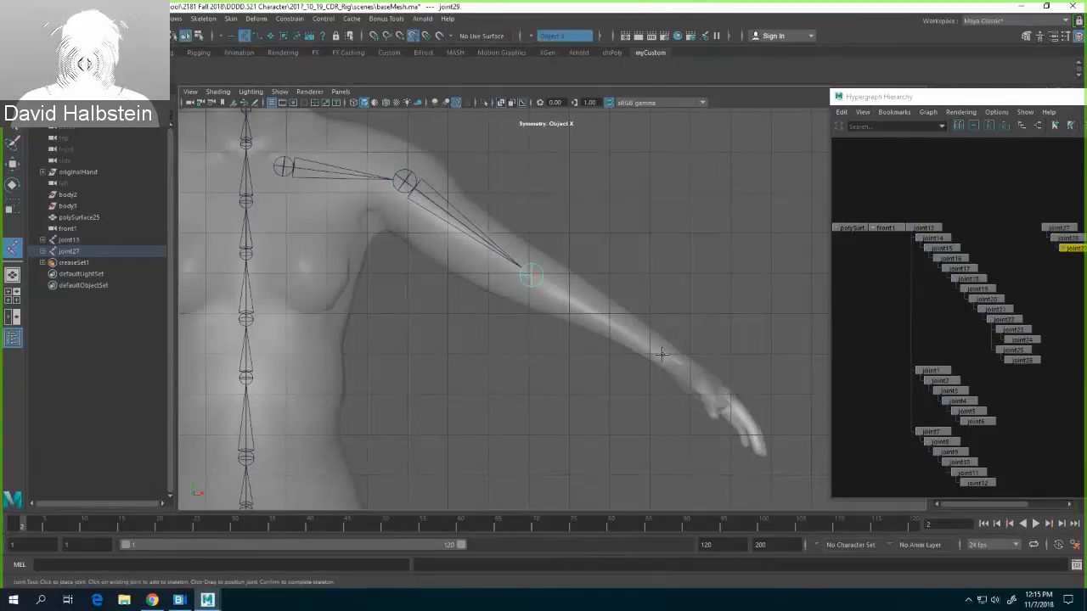
# Step: Extend the left arm chain with a mid-forearm joint, a wrist joint and a joint in the hand
pyautogui.click(609, 323)
pyautogui.click(673, 364)
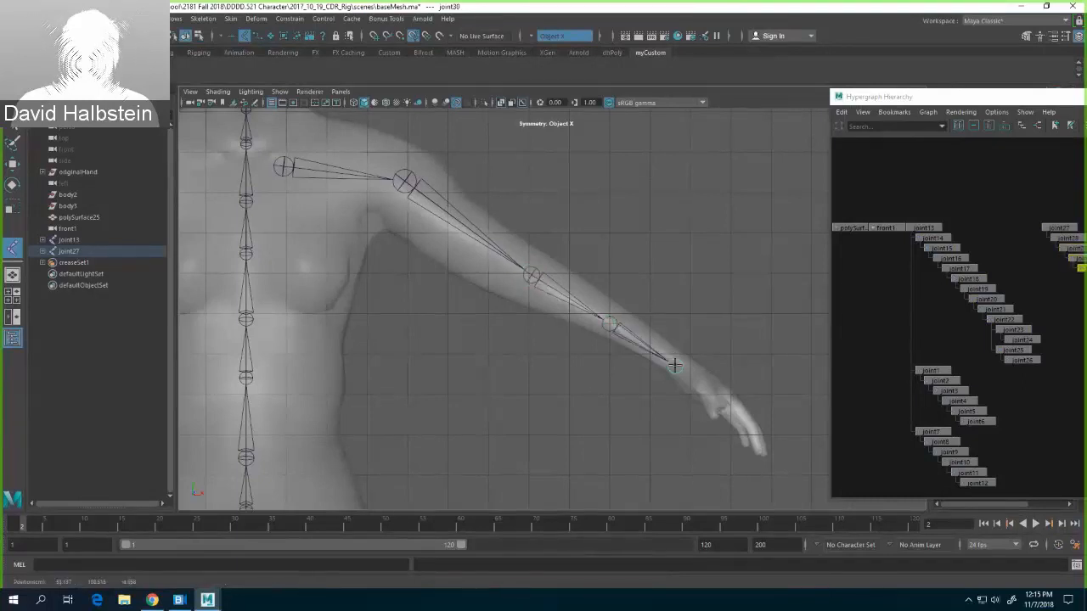
pyautogui.click(676, 367)
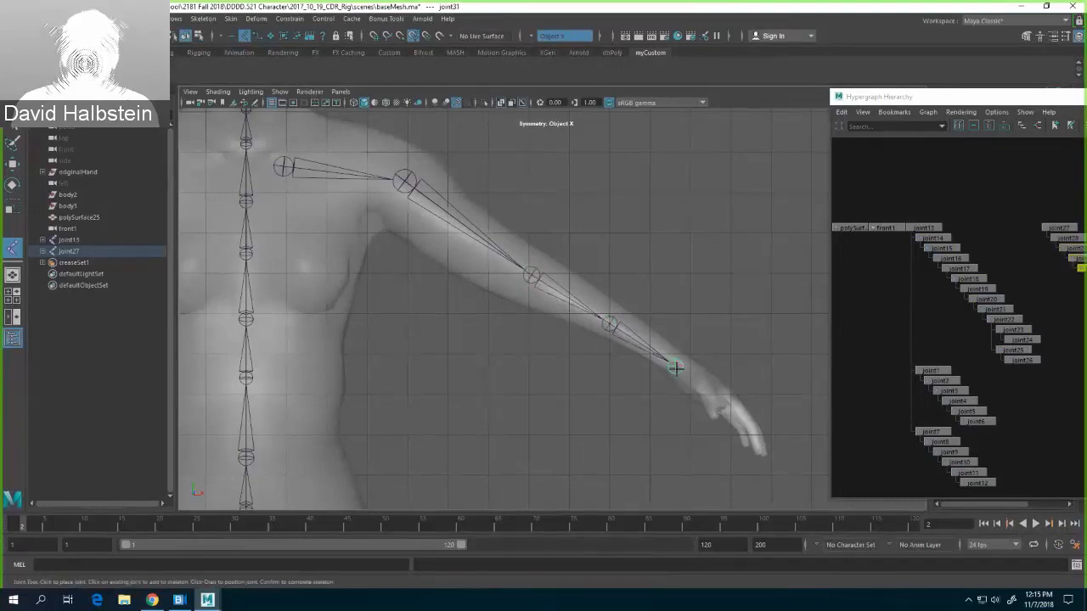
pyautogui.click(718, 398)
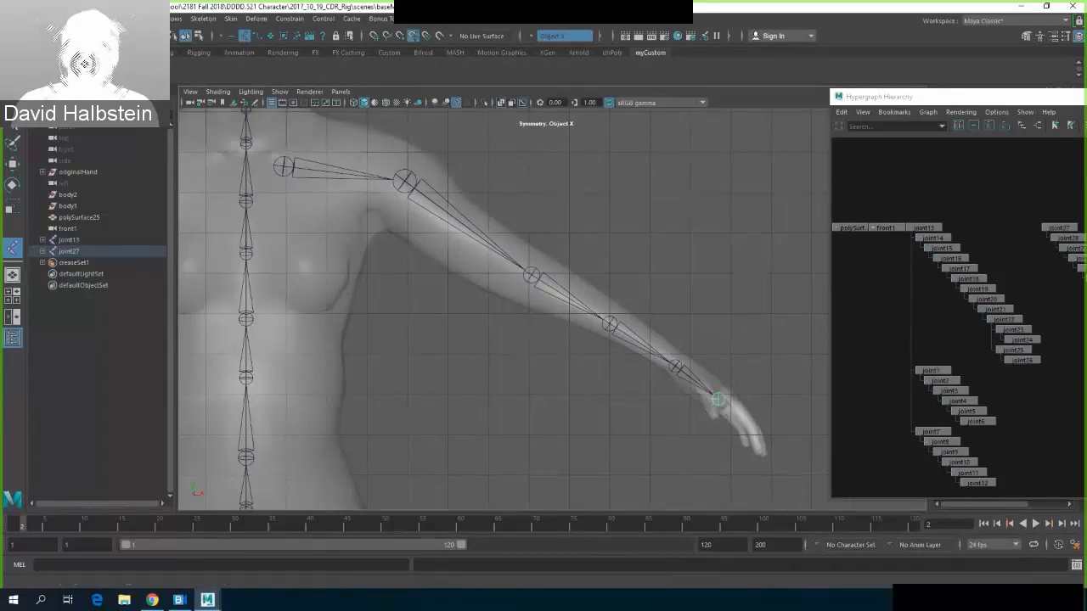
# Step: Finish the arm chain and parent its clavicle joint to the upper spine joint at chest height
pyautogui.keyDown('alt'); pyautogui.moveTo(617, 187); pyautogui.dragTo(761, 239, button='middle'); pyautogui.keyUp('alt')
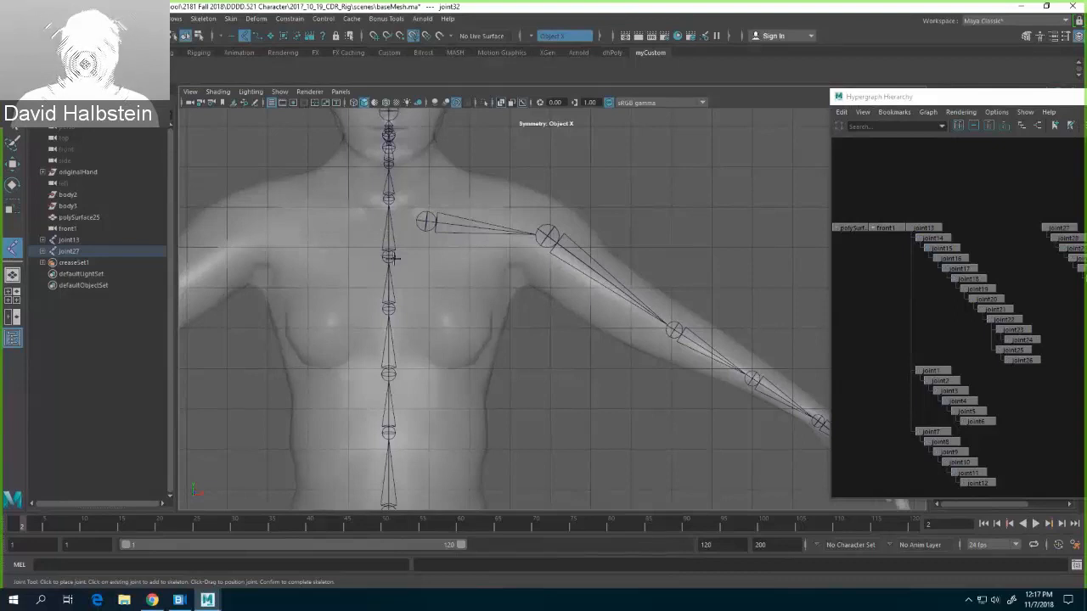
pyautogui.press('q')
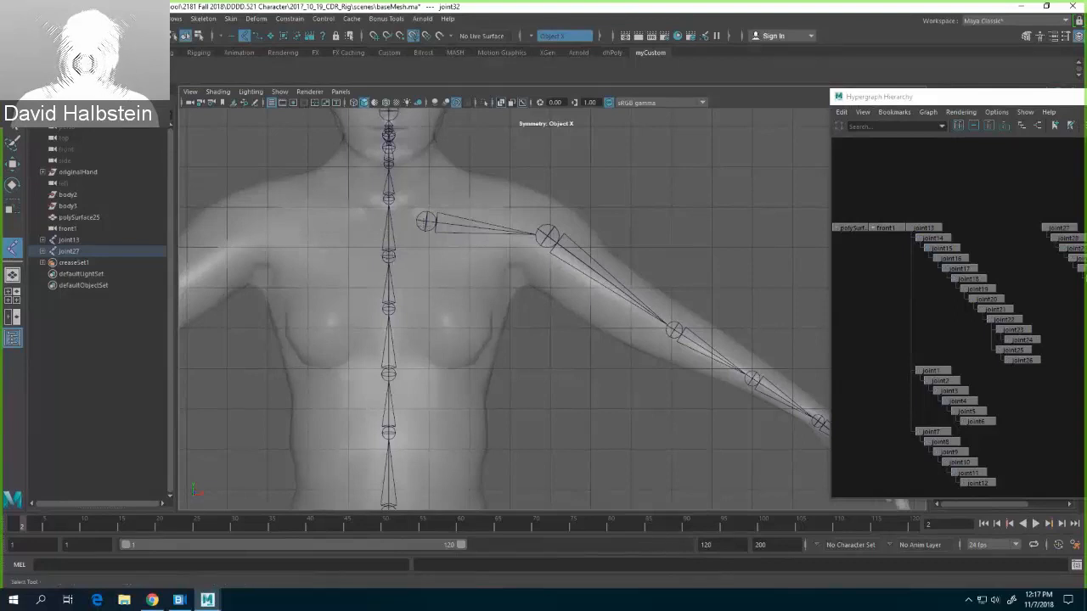
pyautogui.click(442, 228)
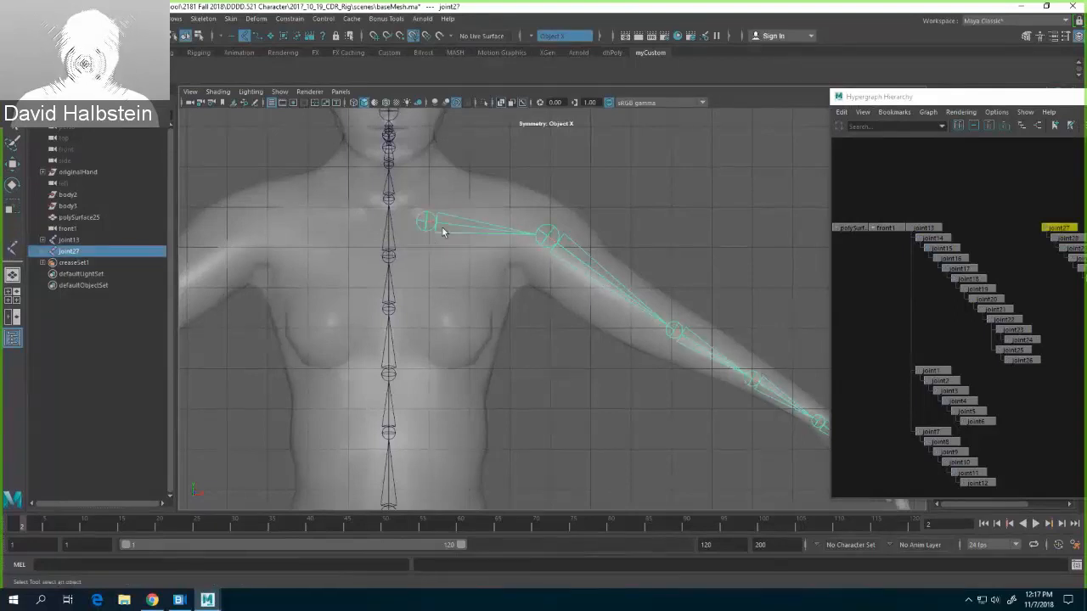
pyautogui.keyDown('shift'); pyautogui.click(392, 256); pyautogui.keyUp('shift')
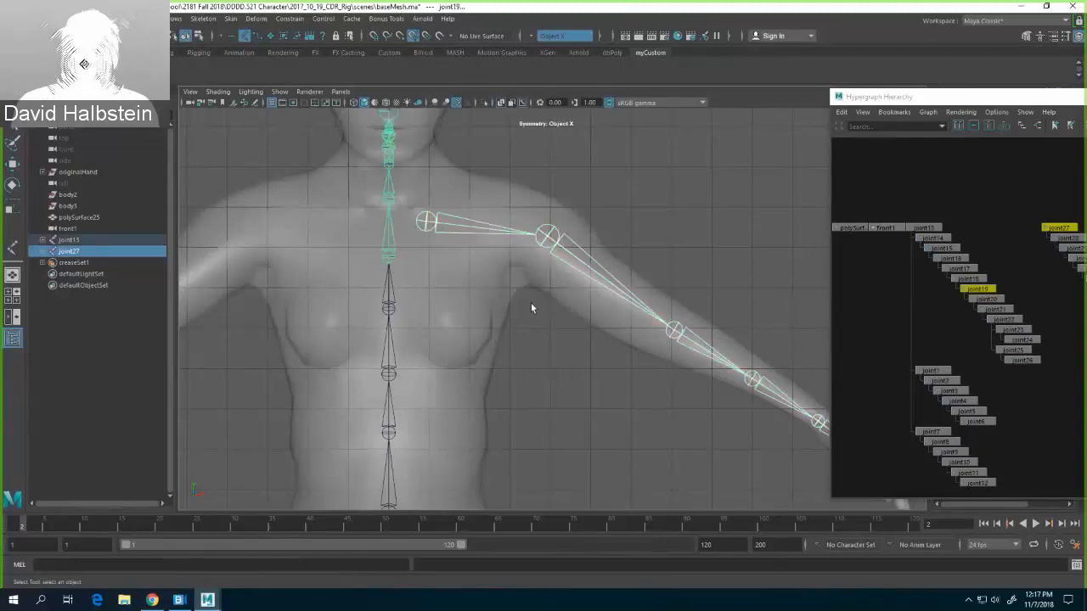
pyautogui.press('p')
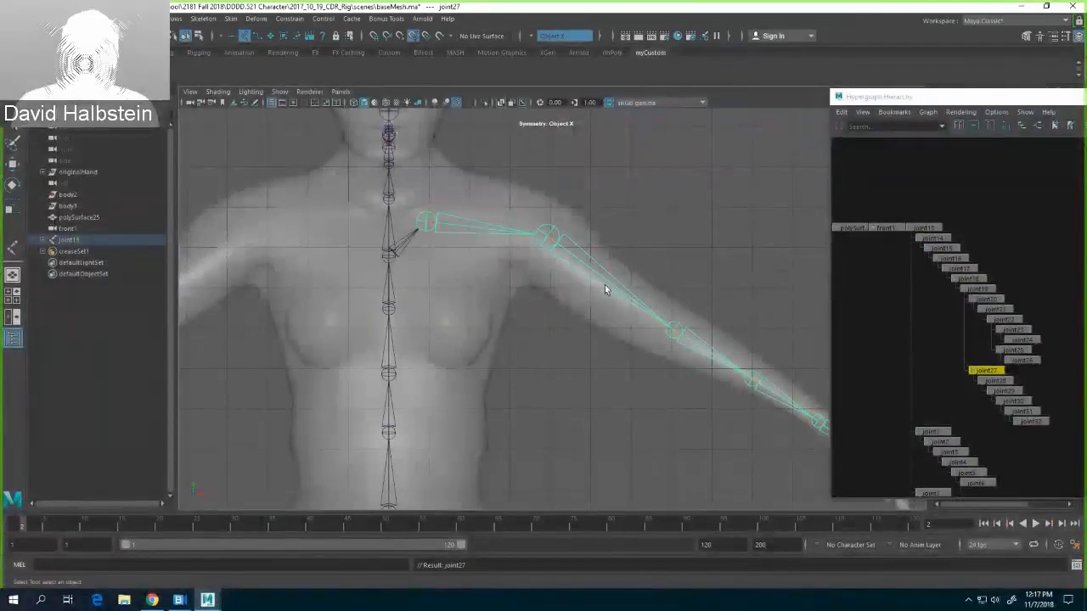
# Step: Test-rotate the left shoulder joint in the front view and undo the rotation
pyautogui.press('Down')
pyautogui.press('e')
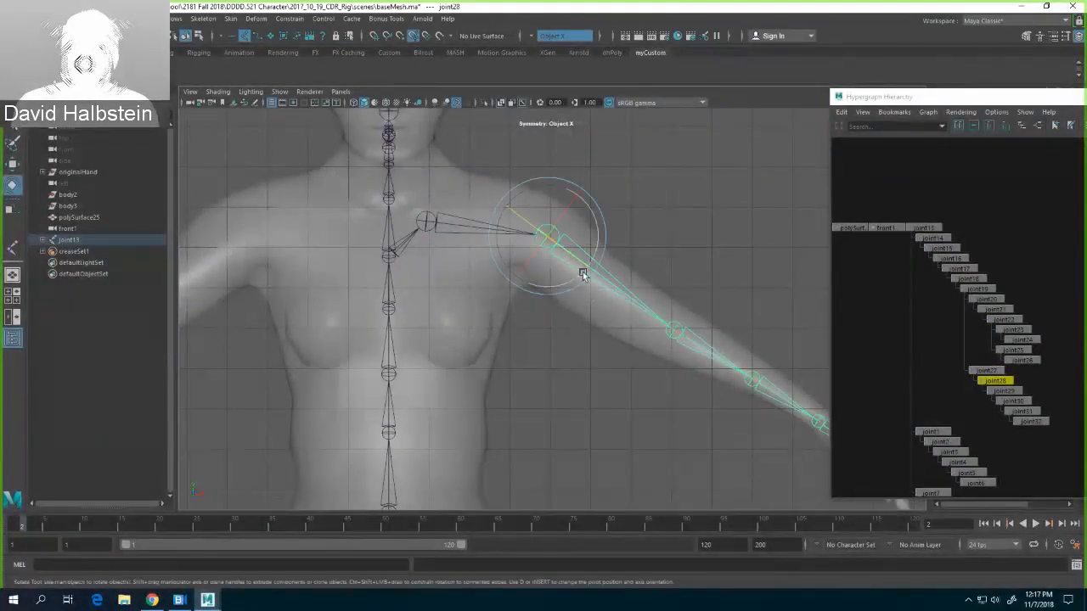
pyautogui.moveTo(583, 267); pyautogui.dragTo(592, 252)
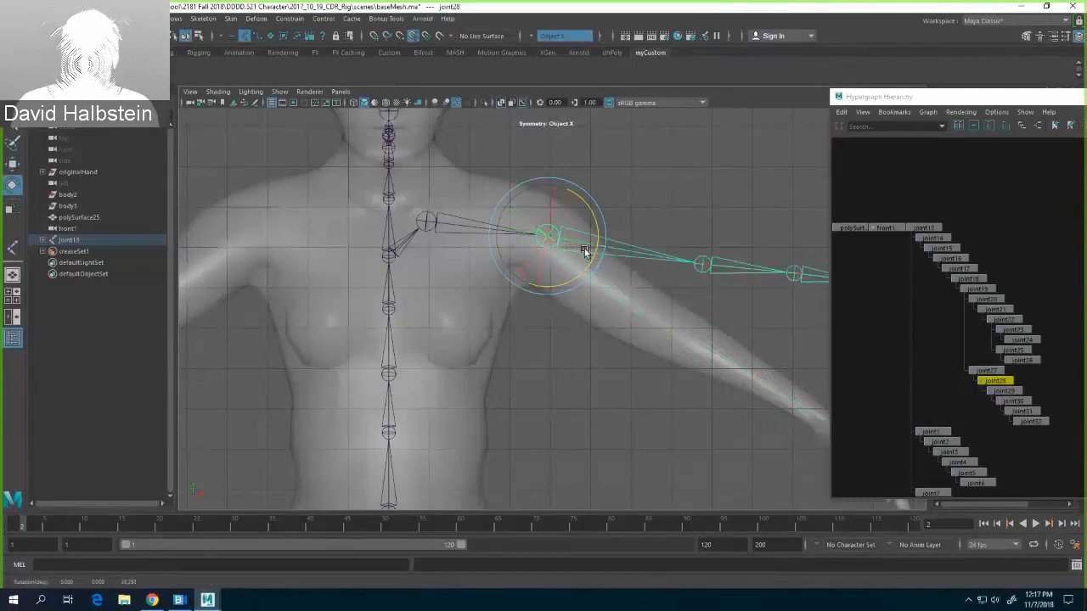
pyautogui.hotkey('ctrl', 'z')
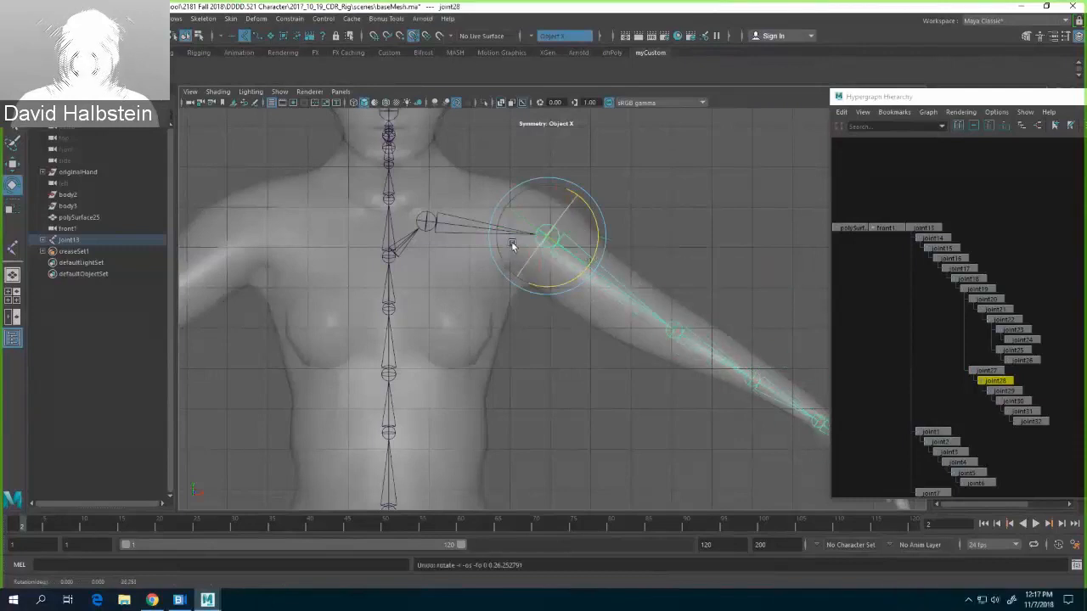
# Step: Select the left clavicle and shoulder joints together, test-rotate both to raise the arm, and restore their pose
pyautogui.click(456, 224)
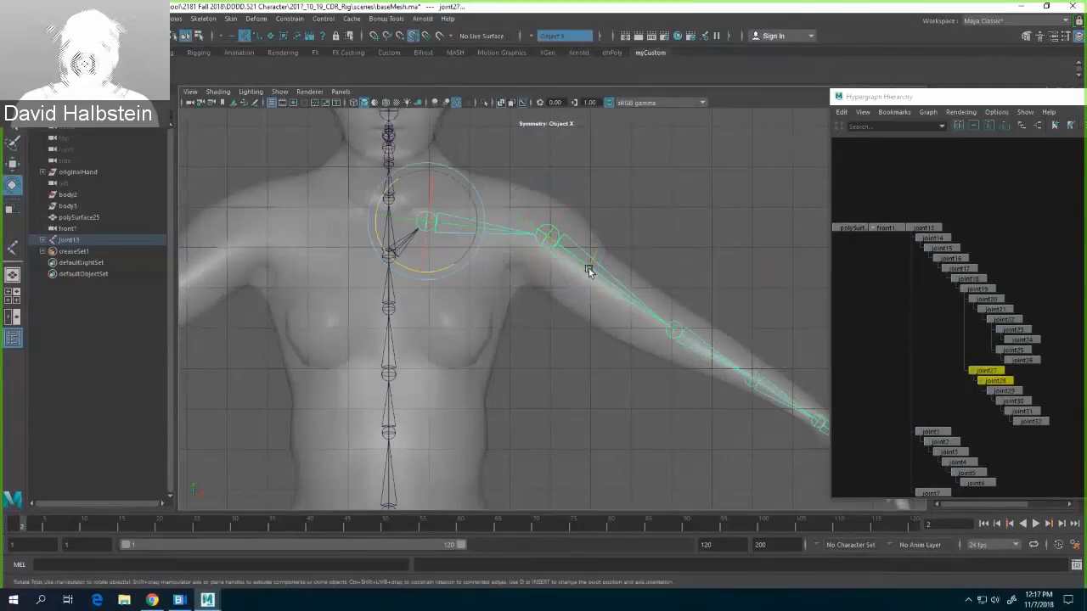
pyautogui.click(551, 192)
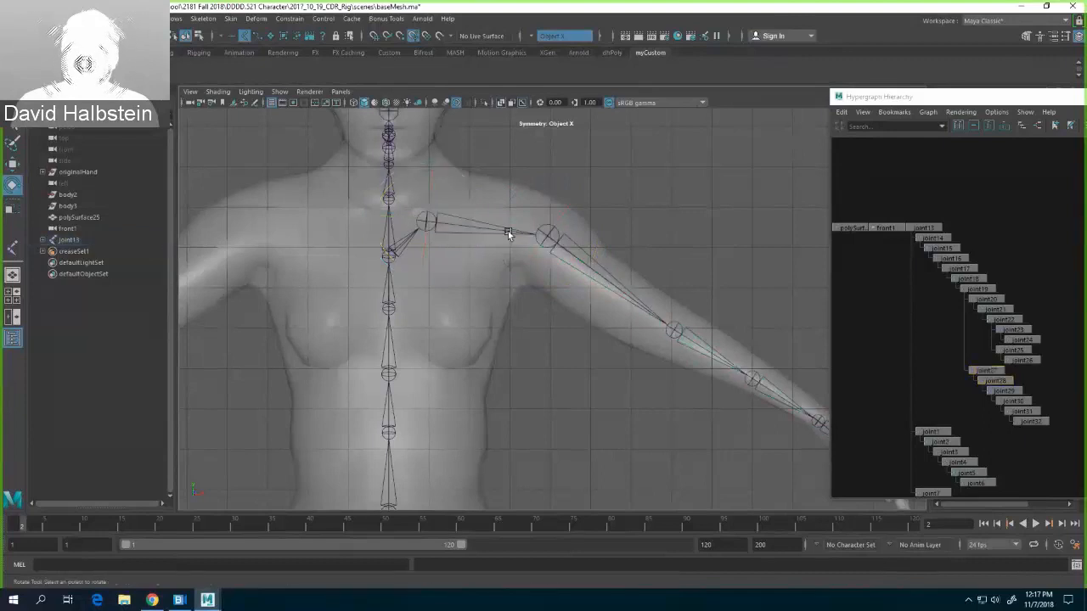
pyautogui.click(509, 231)
pyautogui.keyDown('shift'); pyautogui.click(572, 261); pyautogui.keyUp('shift')
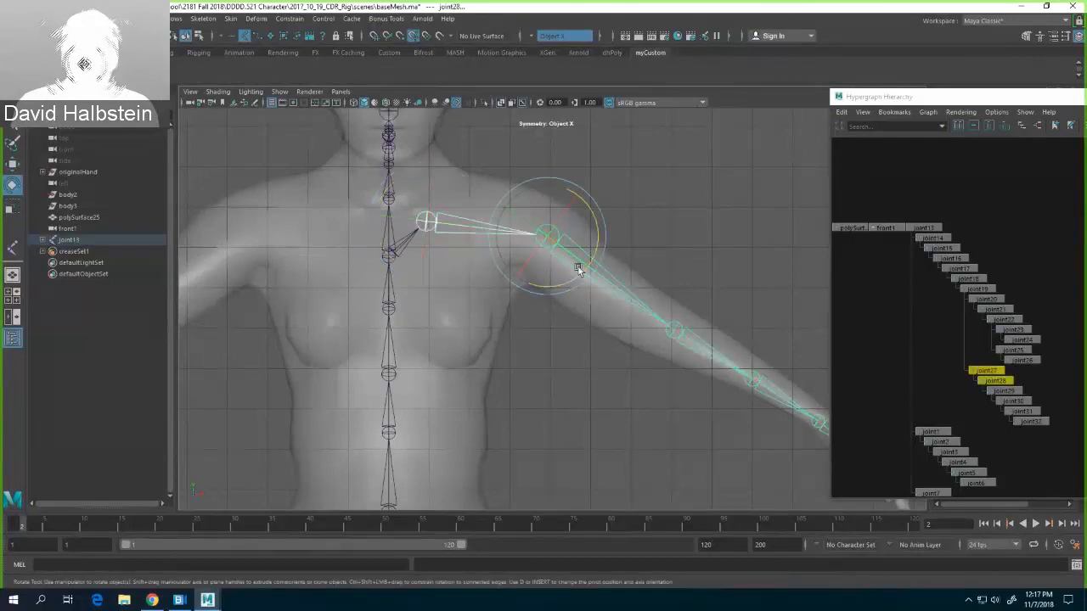
pyautogui.moveTo(577, 274); pyautogui.dragTo(585, 253)
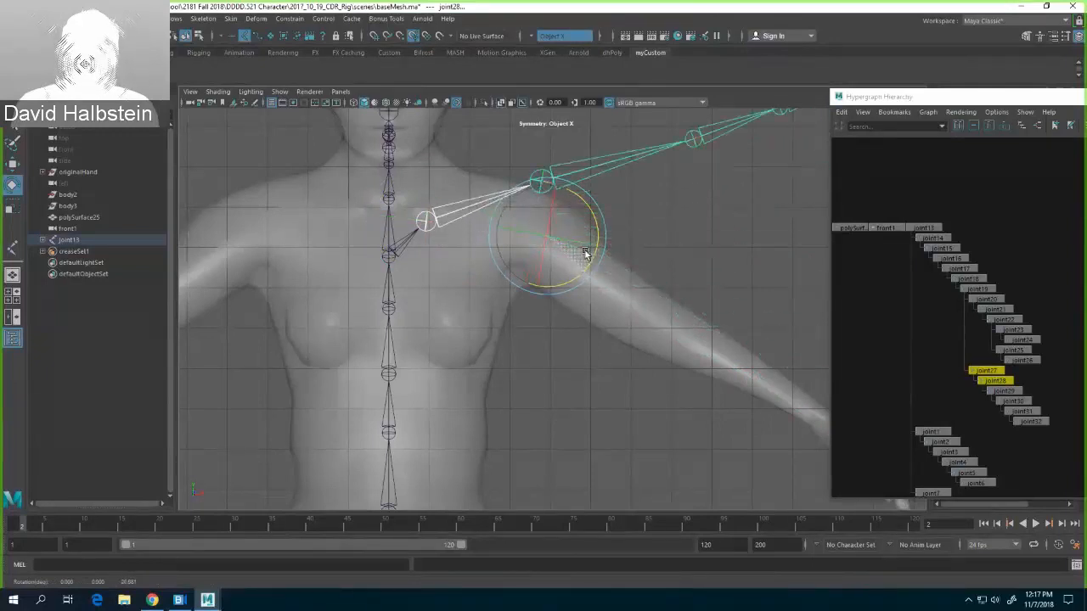
pyautogui.moveTo(585, 253); pyautogui.dragTo(582, 267)
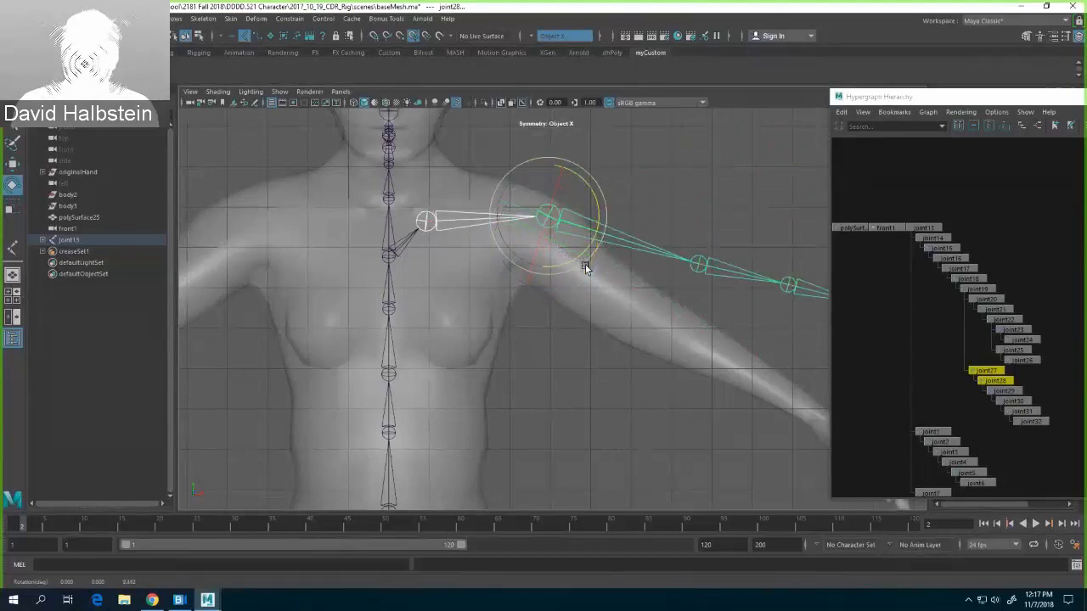
pyautogui.click(651, 202)
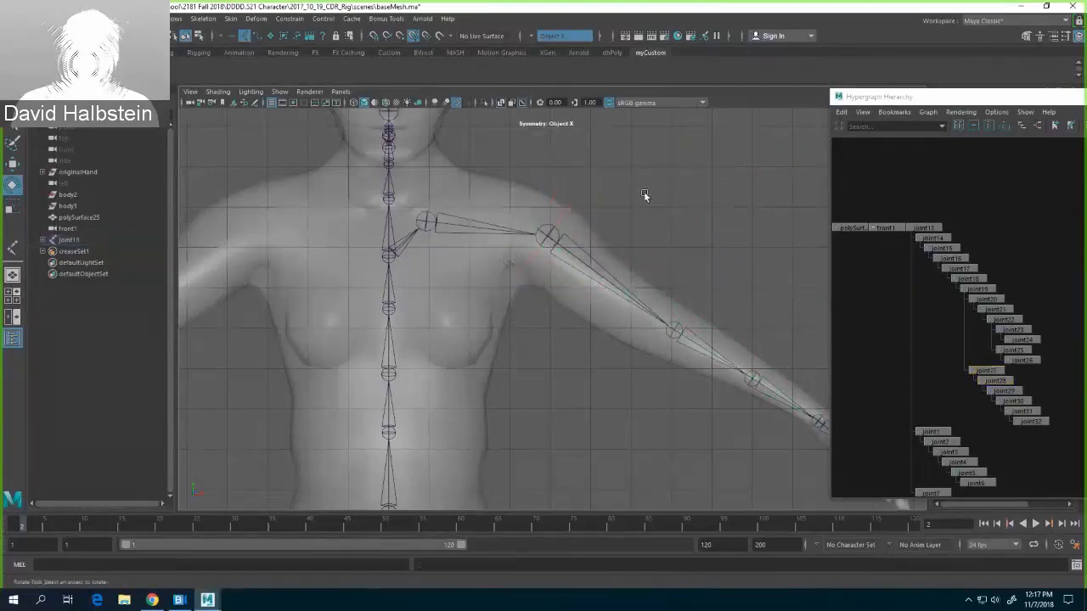
# Step: Examine the local rotation axes of the left arm joints from the clavicle to the hand in component mode
pyautogui.keyDown('alt'); pyautogui.moveTo(646, 194); pyautogui.dragTo(630, 222, button='right'); pyautogui.keyUp('alt')
pyautogui.keyDown('alt'); pyautogui.moveTo(643, 240); pyautogui.dragTo(672, 194, button='middle'); pyautogui.keyUp('alt')
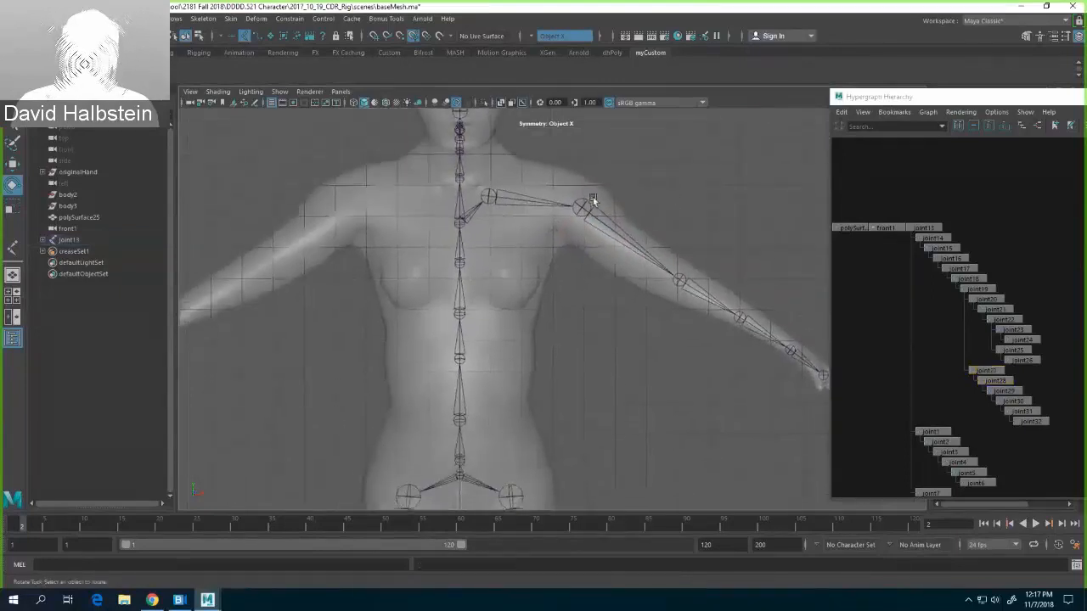
pyautogui.click(524, 204)
pyautogui.click(198, 37)
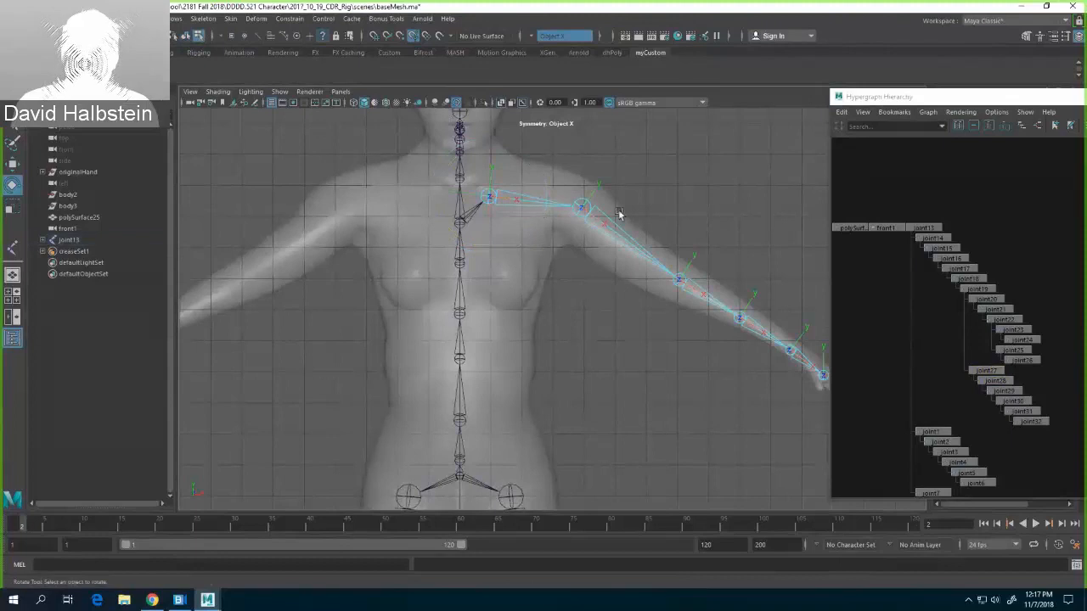
pyautogui.keyDown('alt'); pyautogui.moveTo(679, 194); pyautogui.dragTo(558, 155); pyautogui.keyUp('alt')
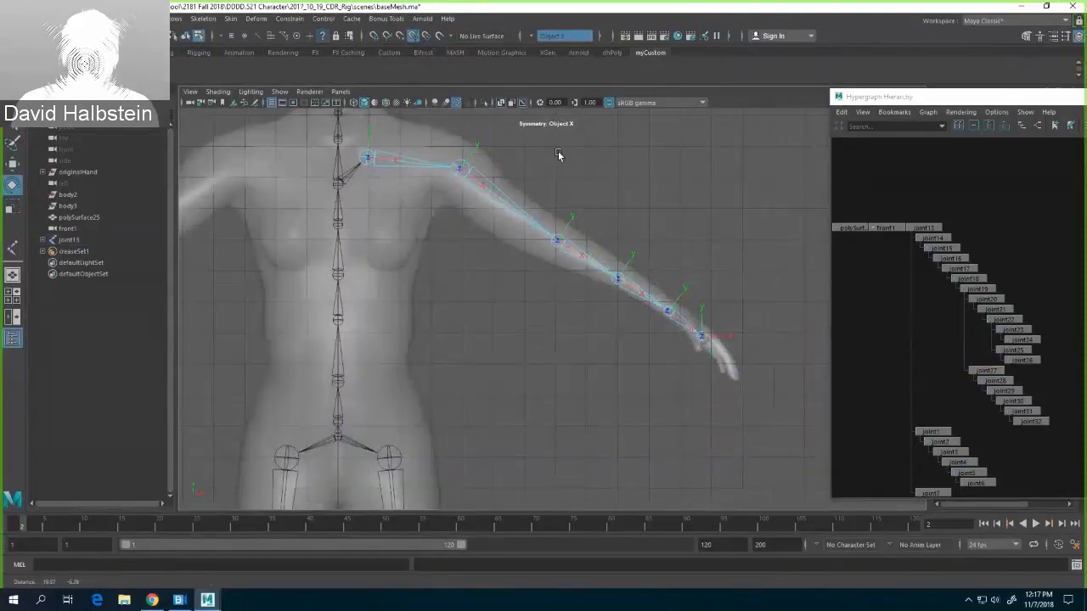
pyautogui.press('super')
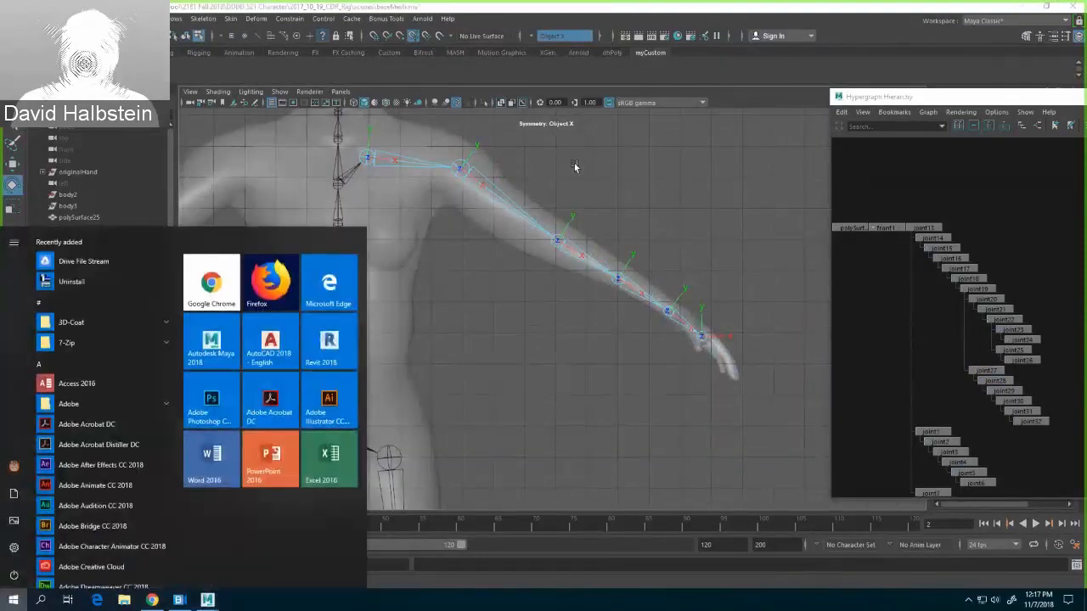
pyautogui.click(585, 170)
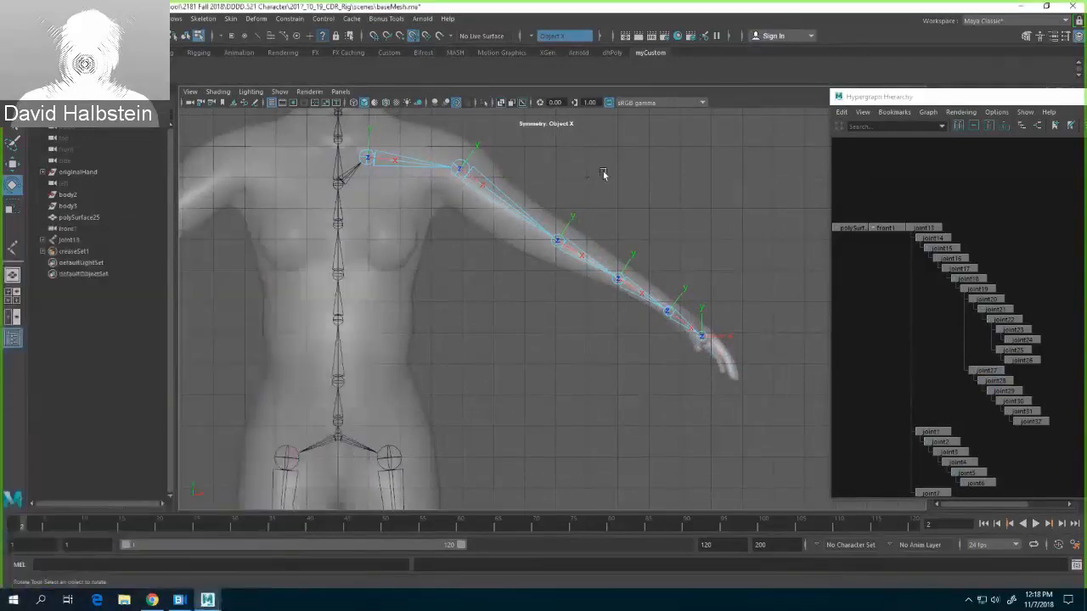
pyautogui.keyDown('alt'); pyautogui.moveTo(605, 170); pyautogui.dragTo(693, 211); pyautogui.keyUp('alt')
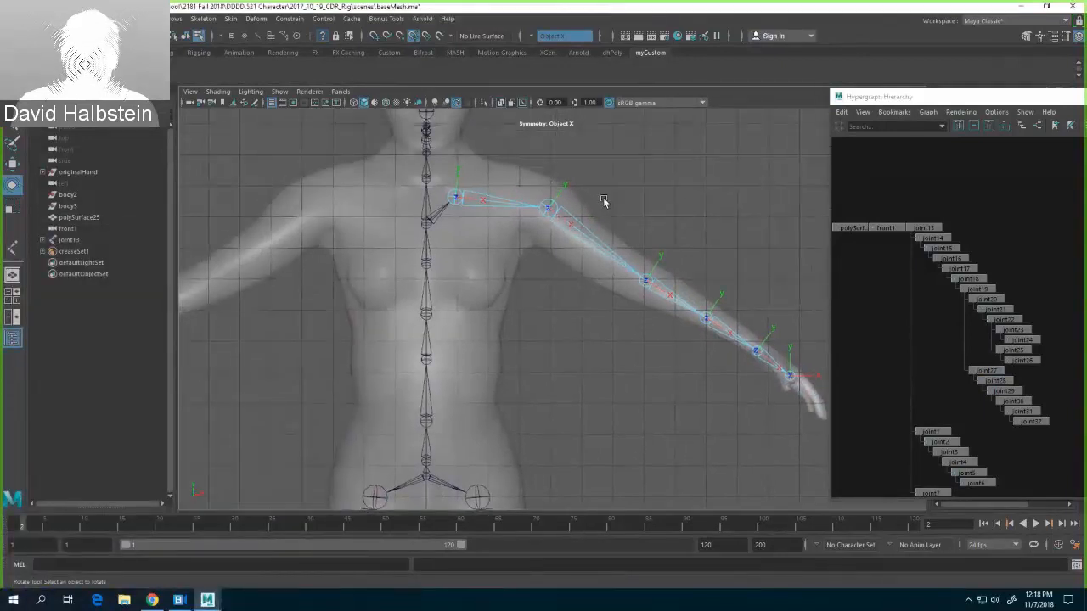
# Step: Return to object mode and mirror the left arm joint chain from the clavicle across to the right arm
pyautogui.press('F8')
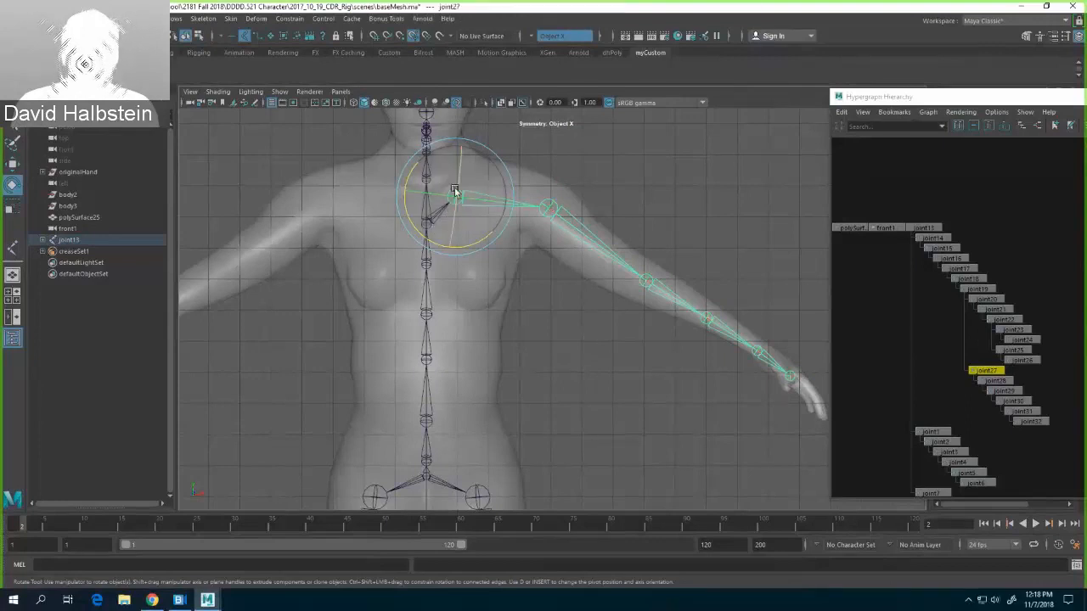
pyautogui.click(204, 19)
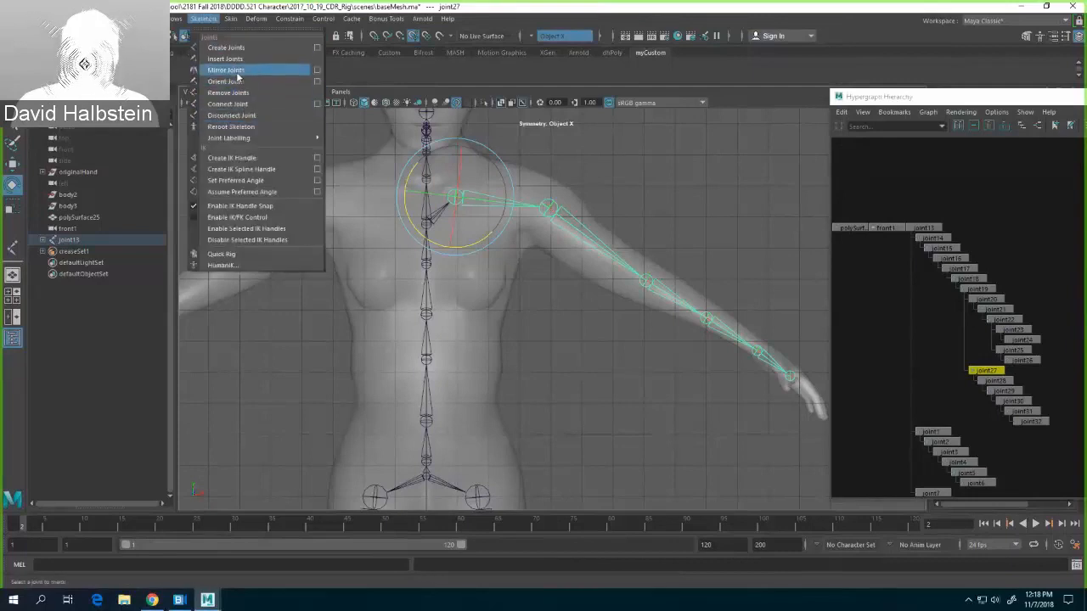
pyautogui.click(236, 75)
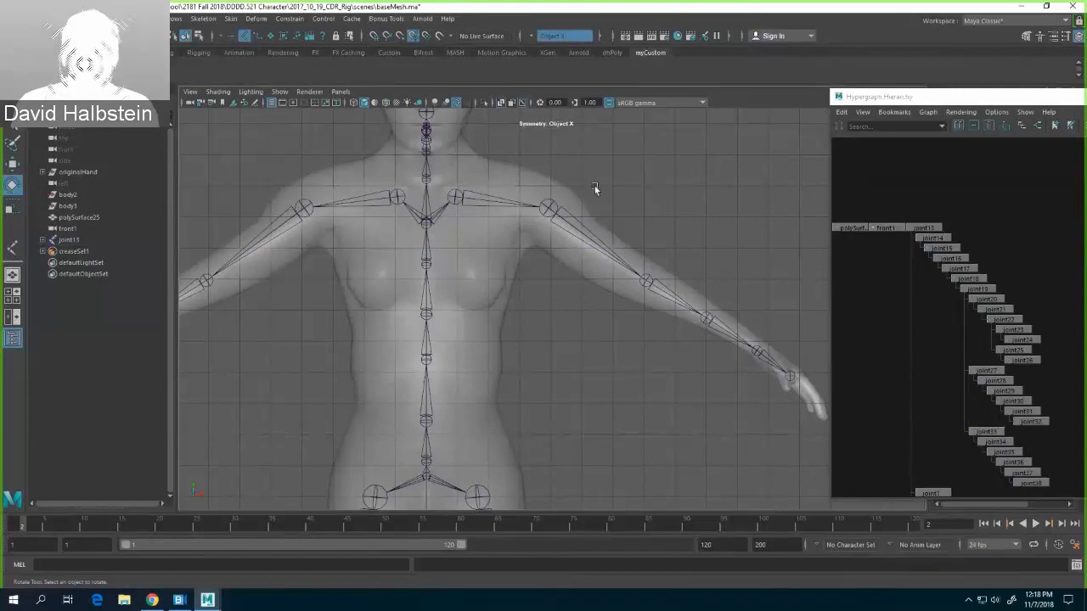
pyautogui.keyDown('alt'); pyautogui.moveTo(626, 169); pyautogui.dragTo(780, 169, button='middle'); pyautogui.keyUp('alt')
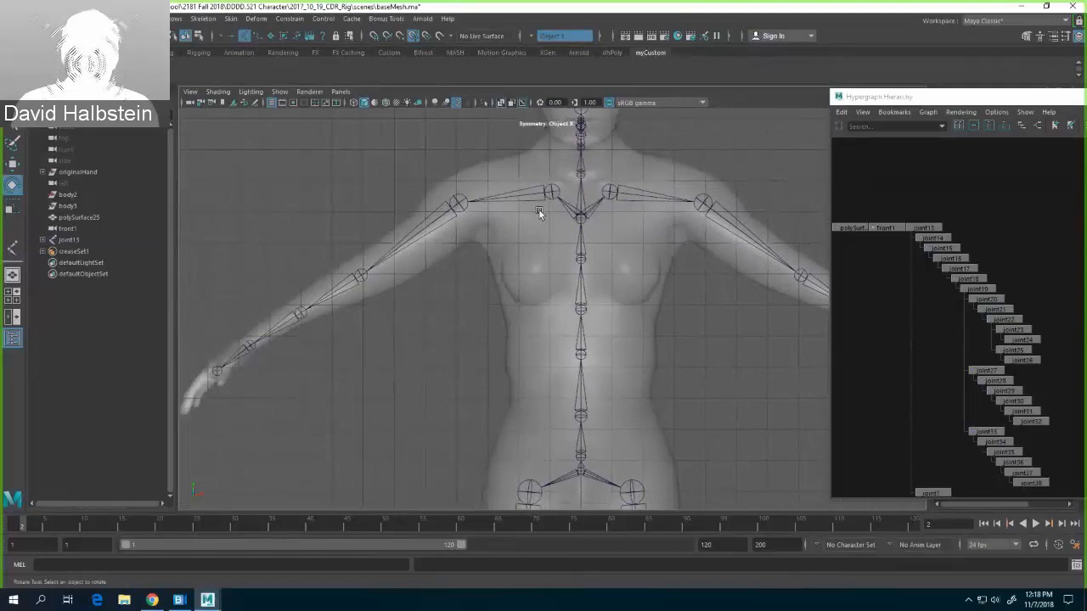
# Step: Inspect the local rotation axes of the mirrored right arm joints from the shoulder down, and return to object mode
pyautogui.click(442, 213)
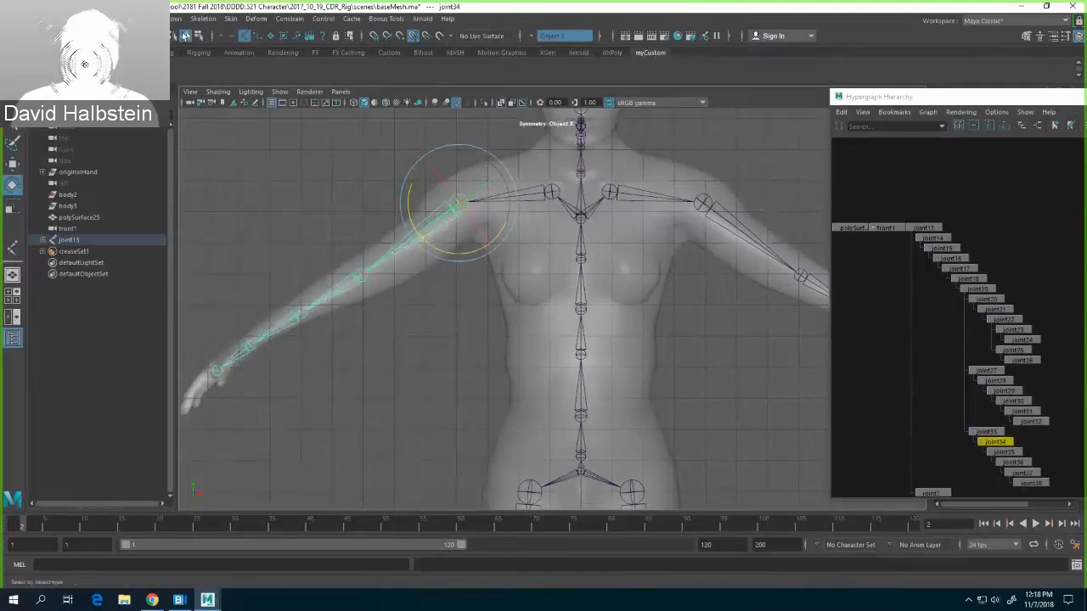
pyautogui.click(197, 36)
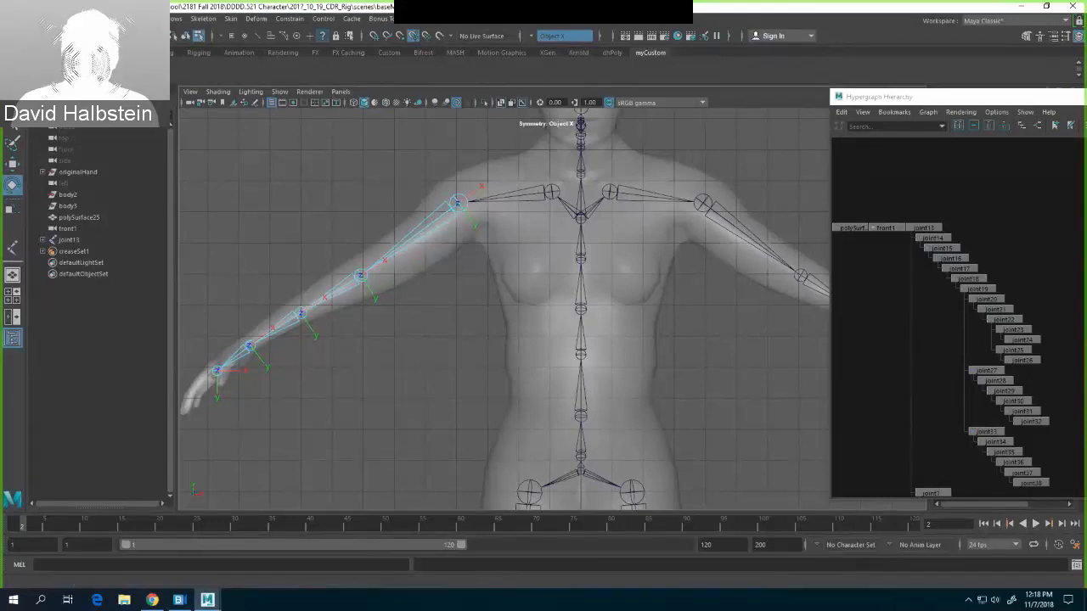
pyautogui.press('q')
pyautogui.press('F8')
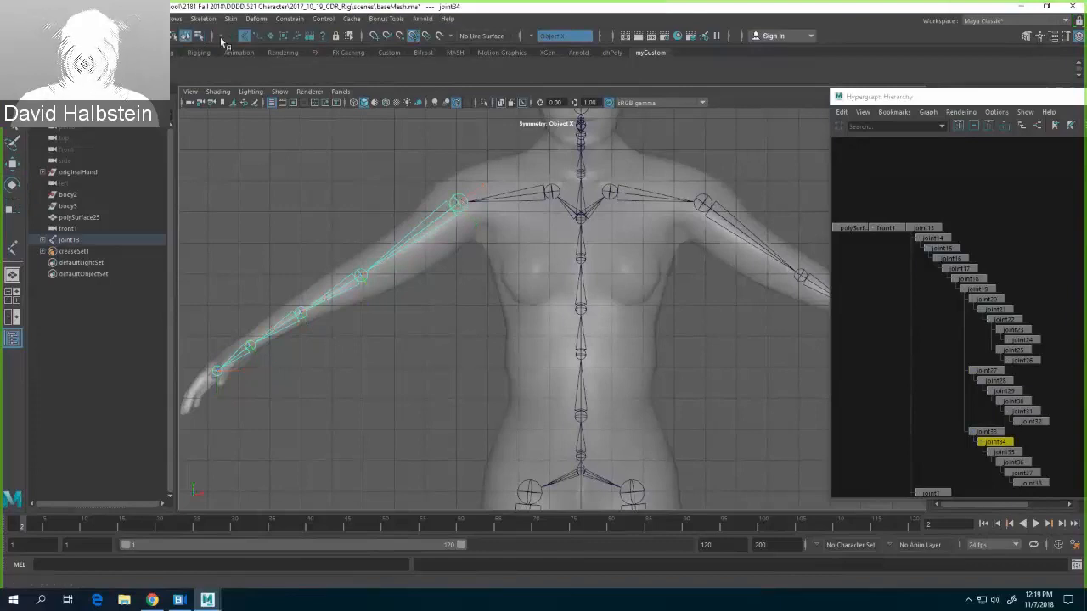
# Step: Reorient the mirrored right arm chain from the clavicle with Orient Joint and check its local rotation axes
pyautogui.click(553, 192)
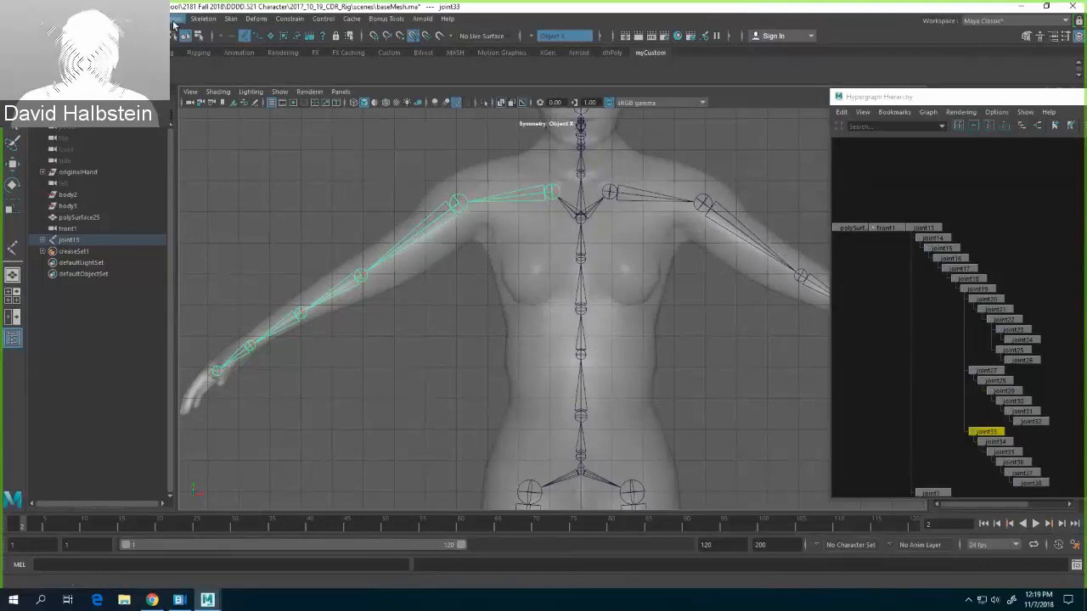
pyautogui.click(203, 18)
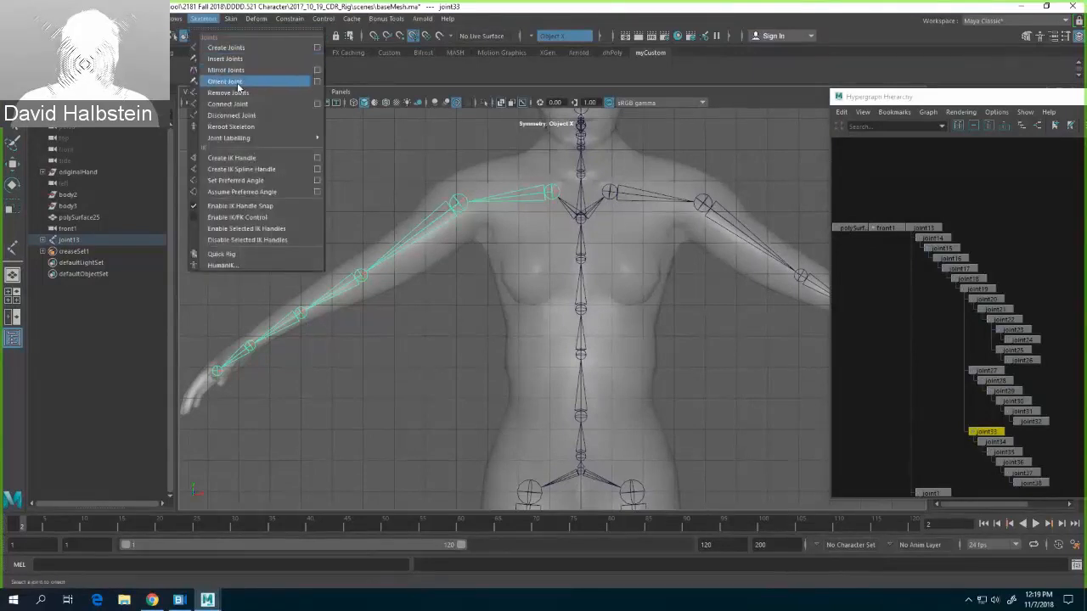
pyautogui.click(236, 81)
pyautogui.click(198, 36)
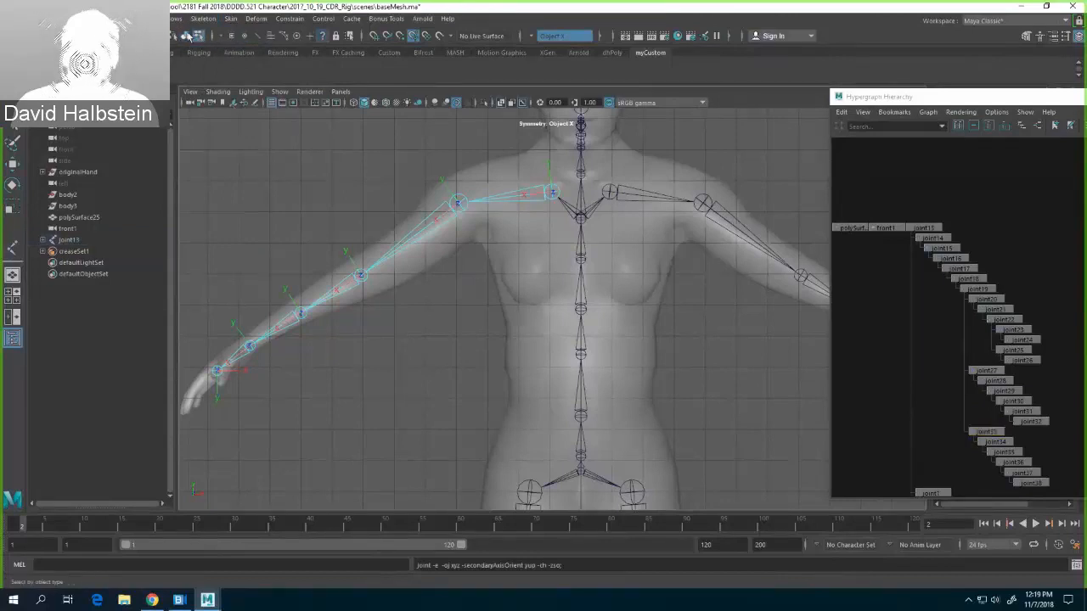
pyautogui.click(185, 36)
pyautogui.click(282, 178)
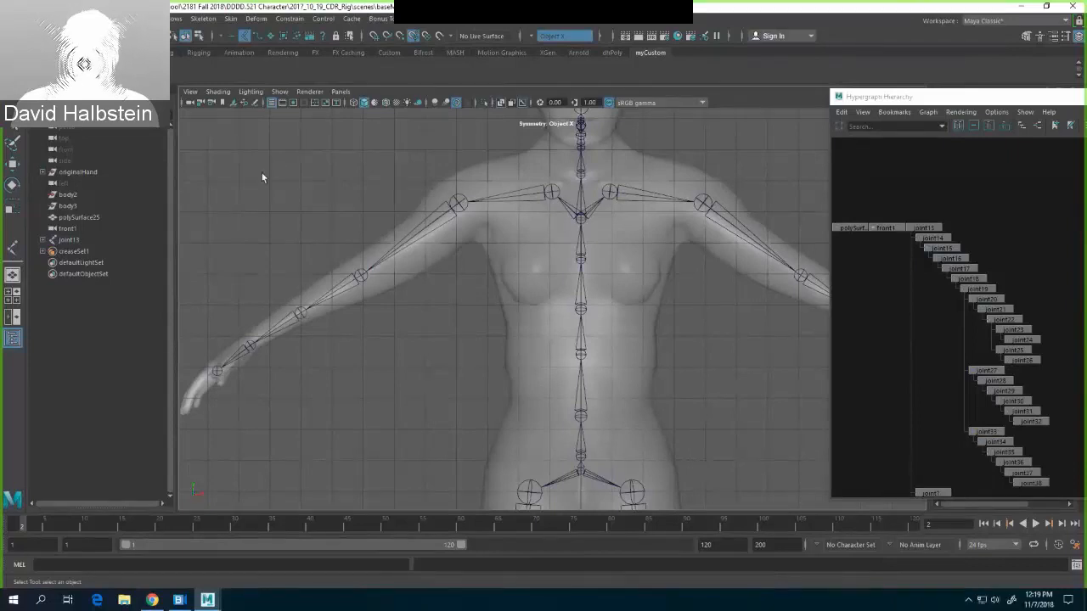
pyautogui.scroll(-6, 411, 322)
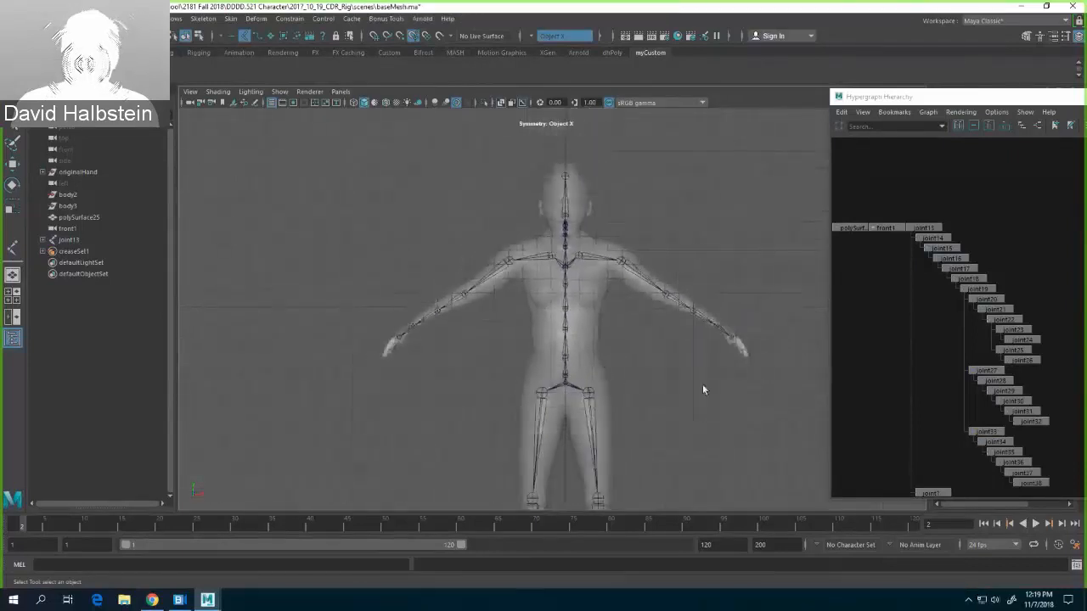
# Step: Save the scene under the new name baseMeshSkeleton_NoBind as a Maya ASCII file
pyautogui.keyDown('alt'); pyautogui.moveTo(688, 388); pyautogui.dragTo(587, 311, button='middle'); pyautogui.keyUp('alt')
pyautogui.scroll(-3, 577, 325)
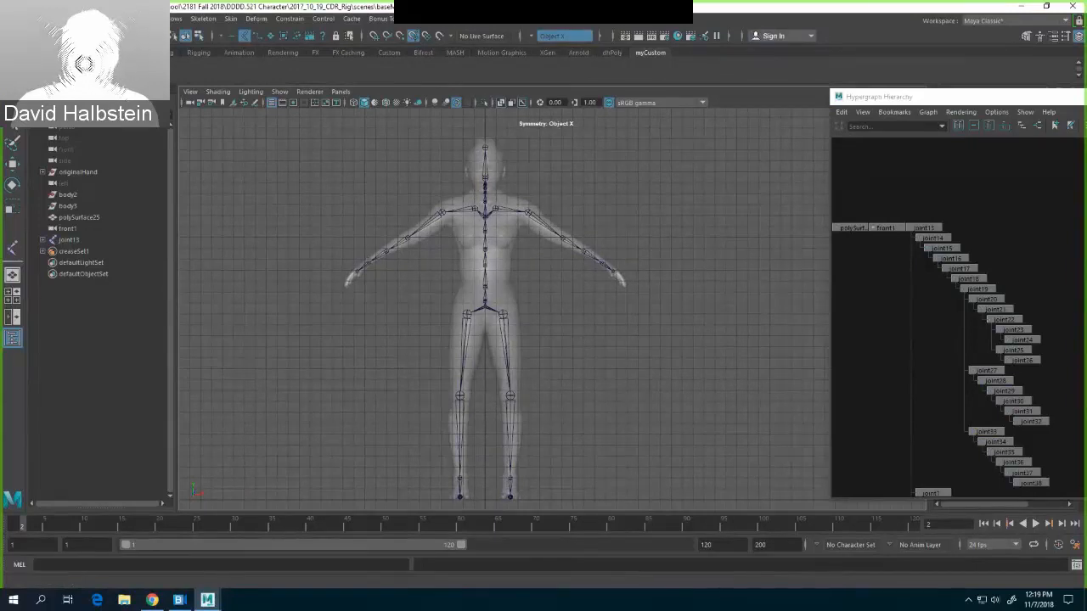
pyautogui.click(12, 19)
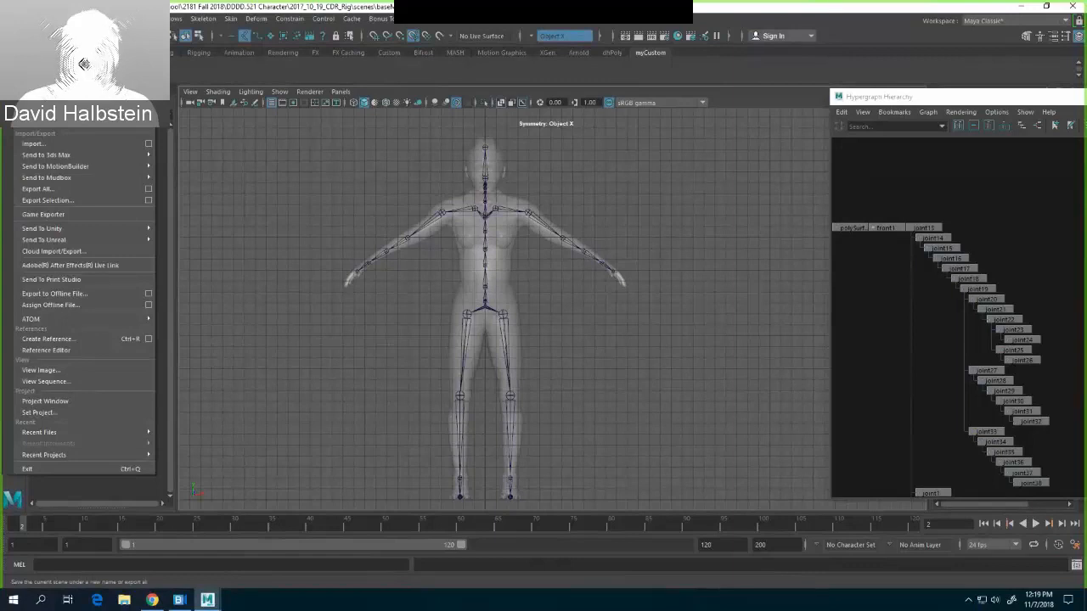
pyautogui.click(53, 73)
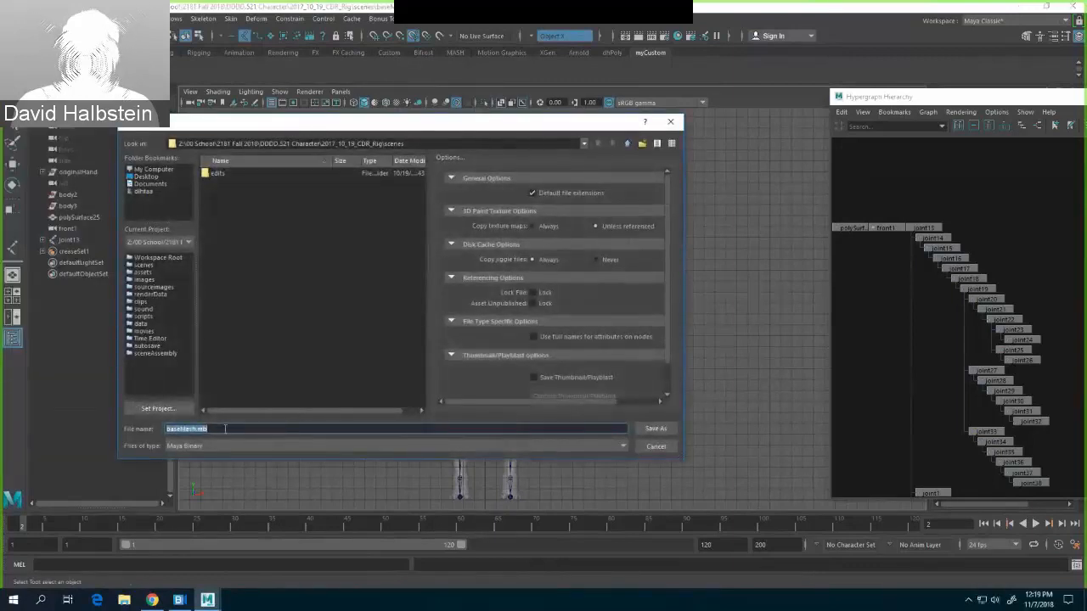
pyautogui.write('baseM')
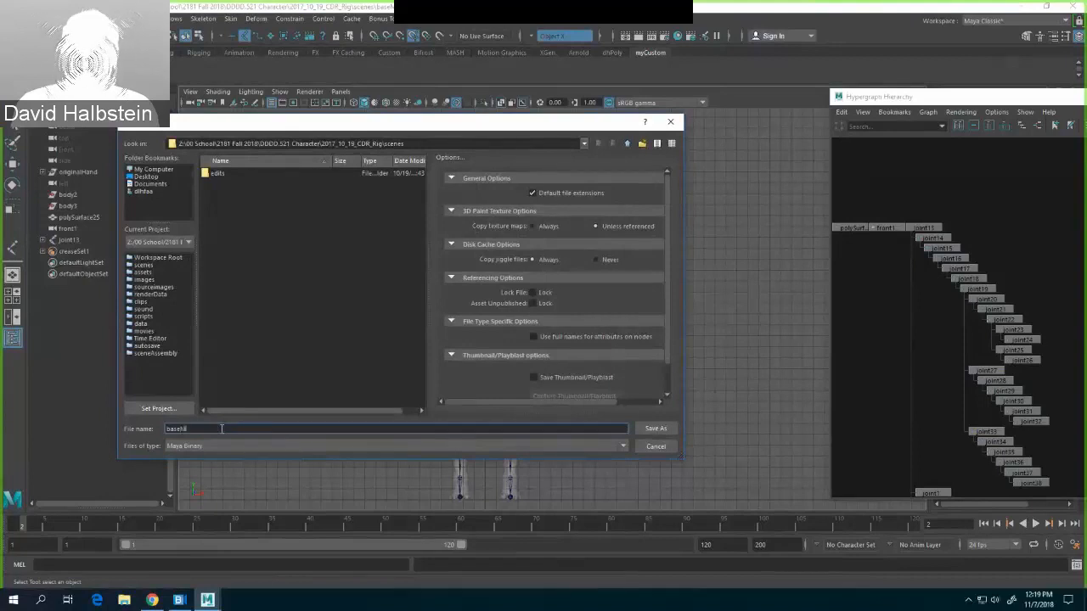
pyautogui.write('esh')
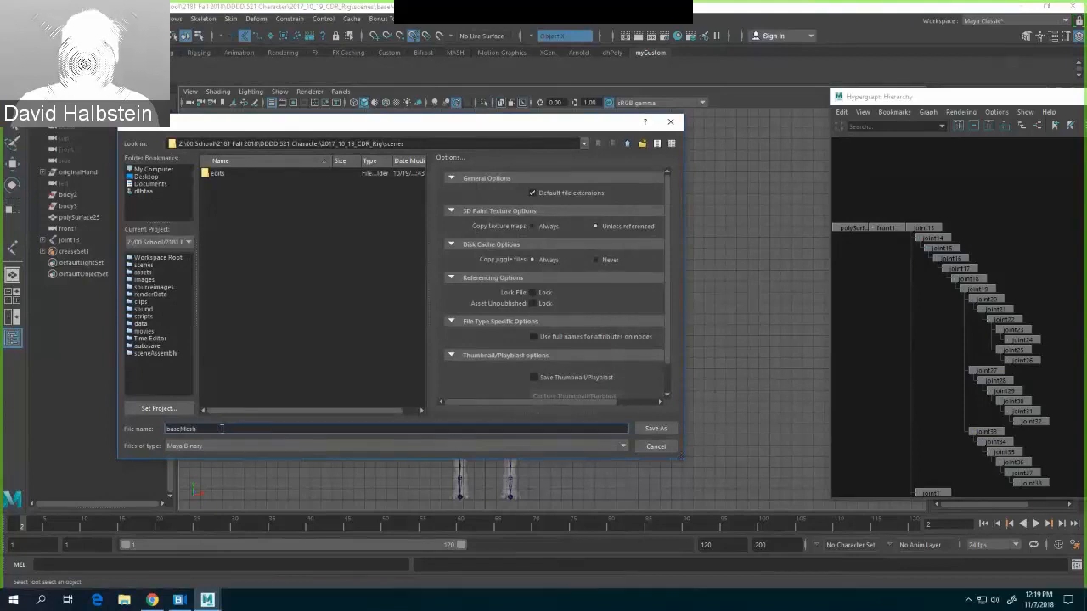
pyautogui.write('Skeleton')
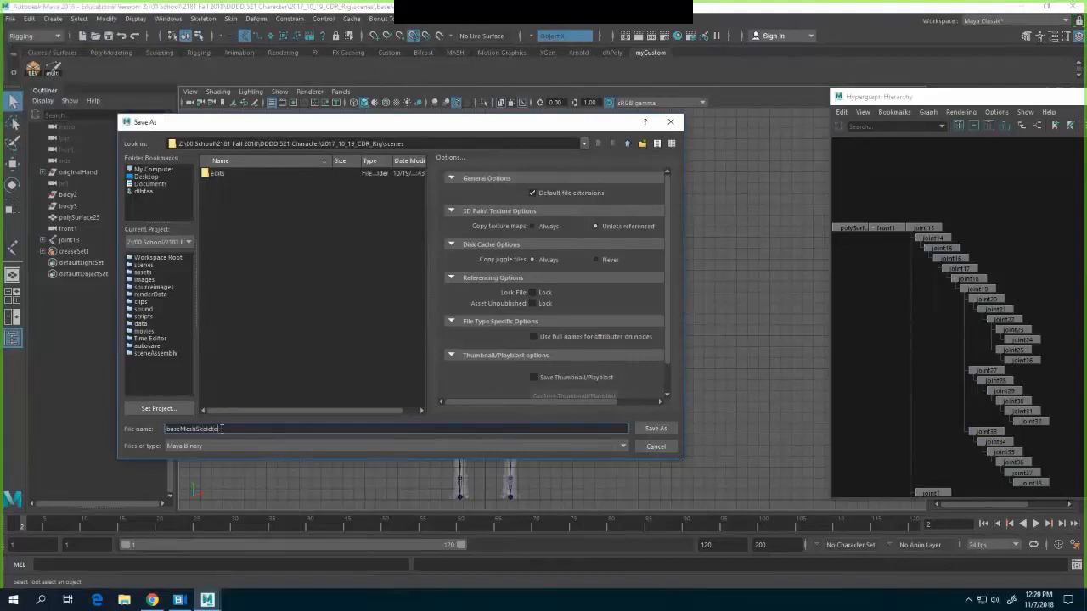
pyautogui.write('_No')
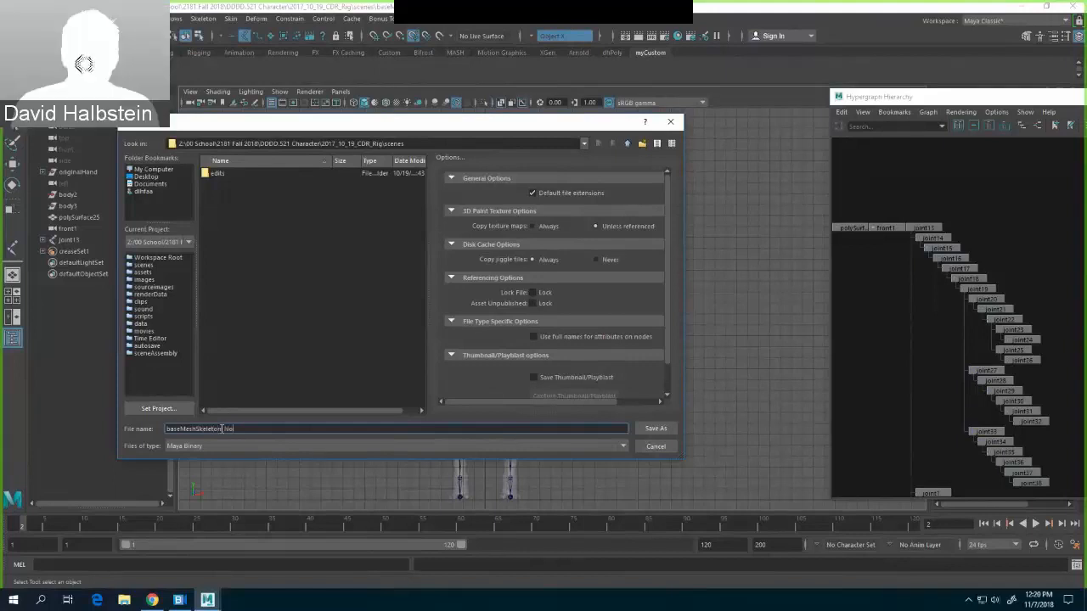
pyautogui.write('Bind')
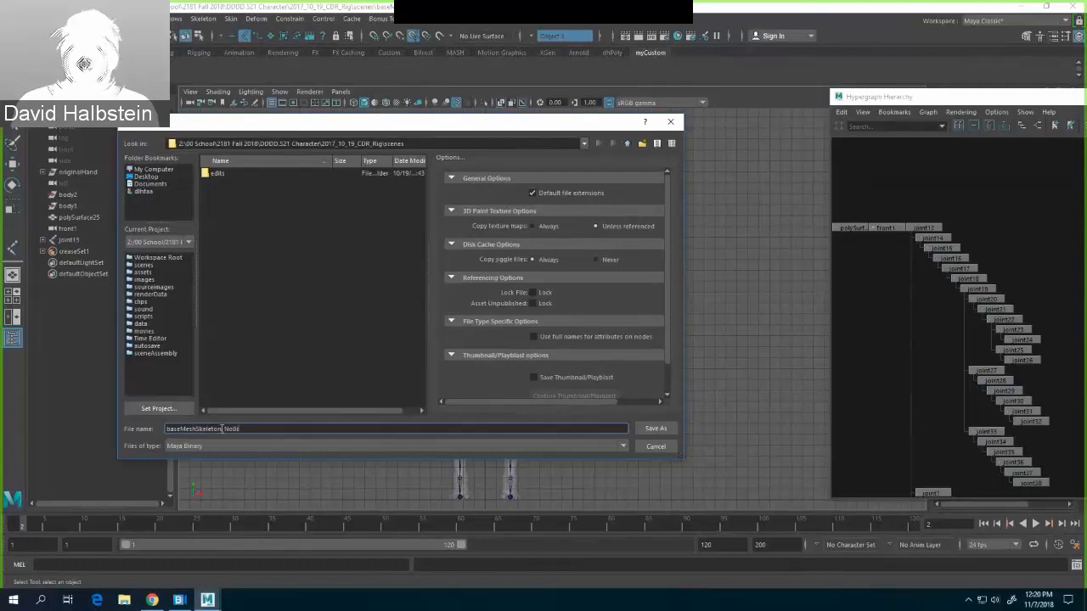
pyautogui.click(268, 446)
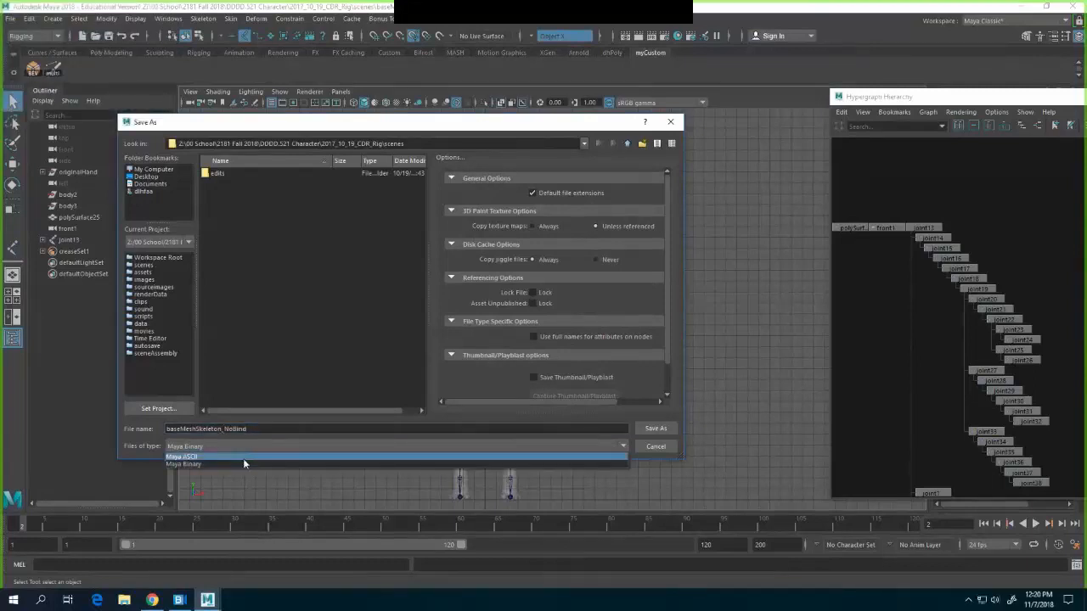
pyautogui.click(243, 457)
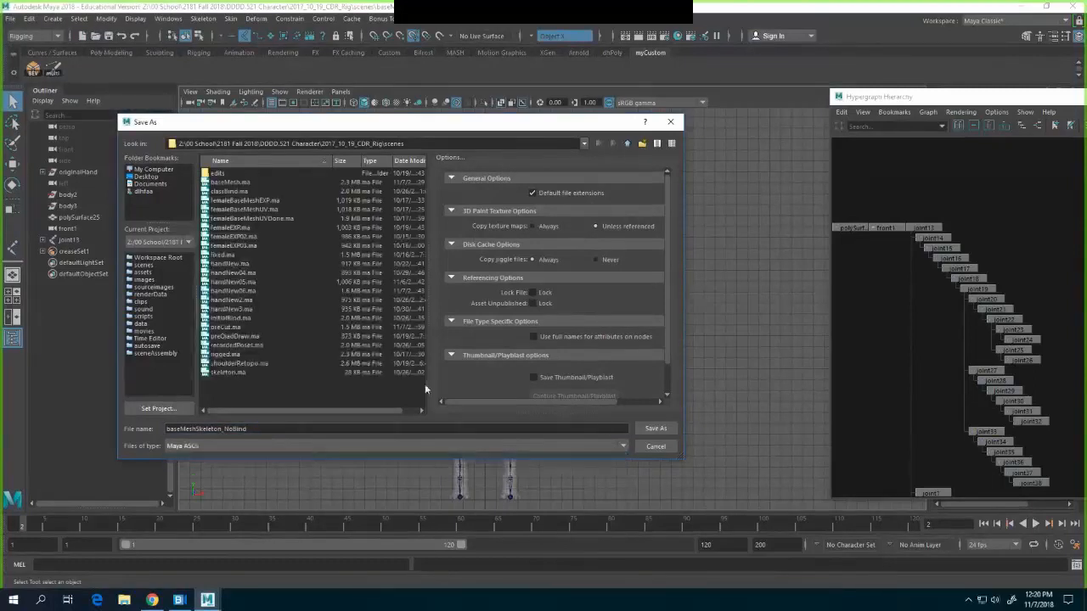
pyautogui.click(665, 437)
pyautogui.click(520, 310)
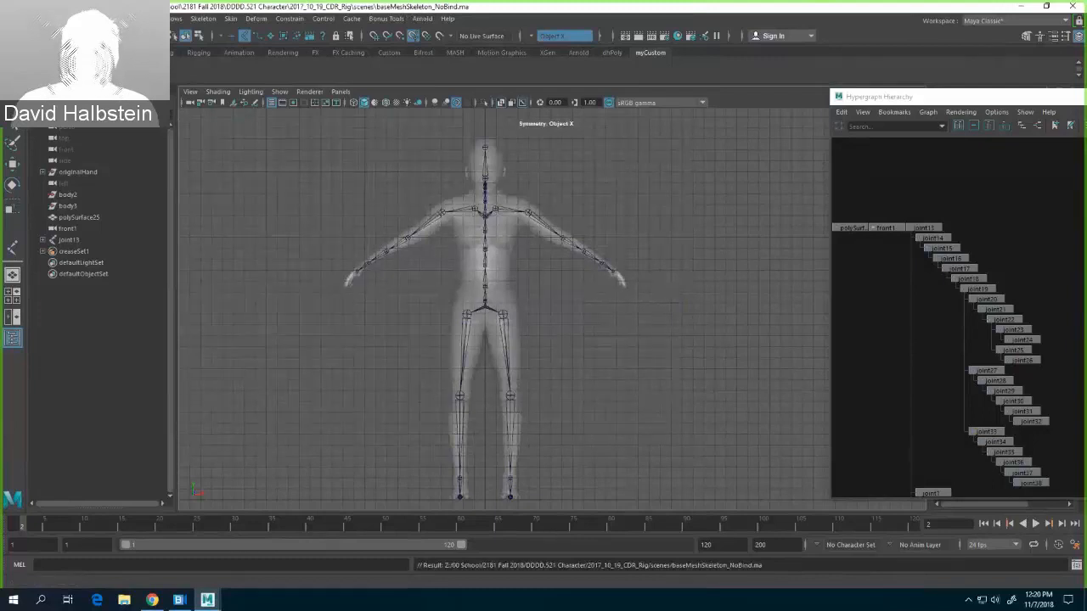
# Step: Save another copy of the scene in the same folder as testBind
pyautogui.click(9, 18)
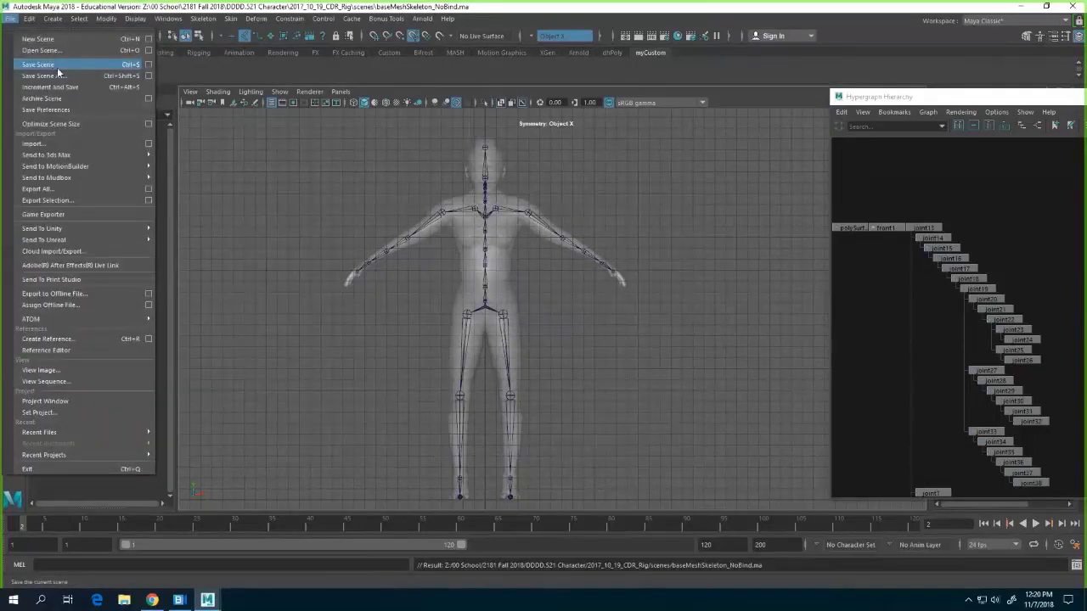
pyautogui.click(59, 76)
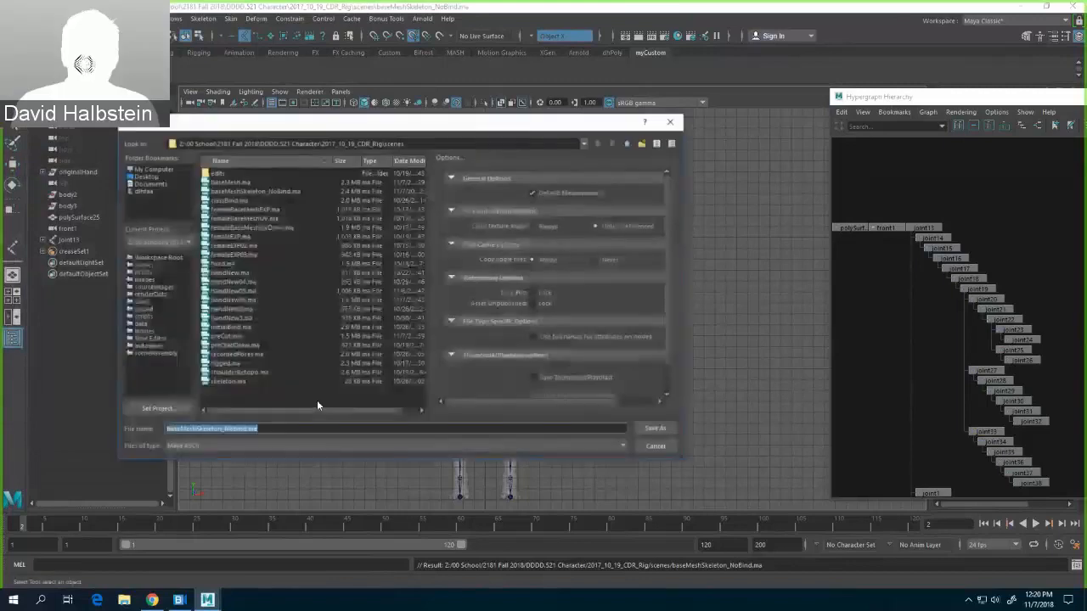
pyautogui.write('s')
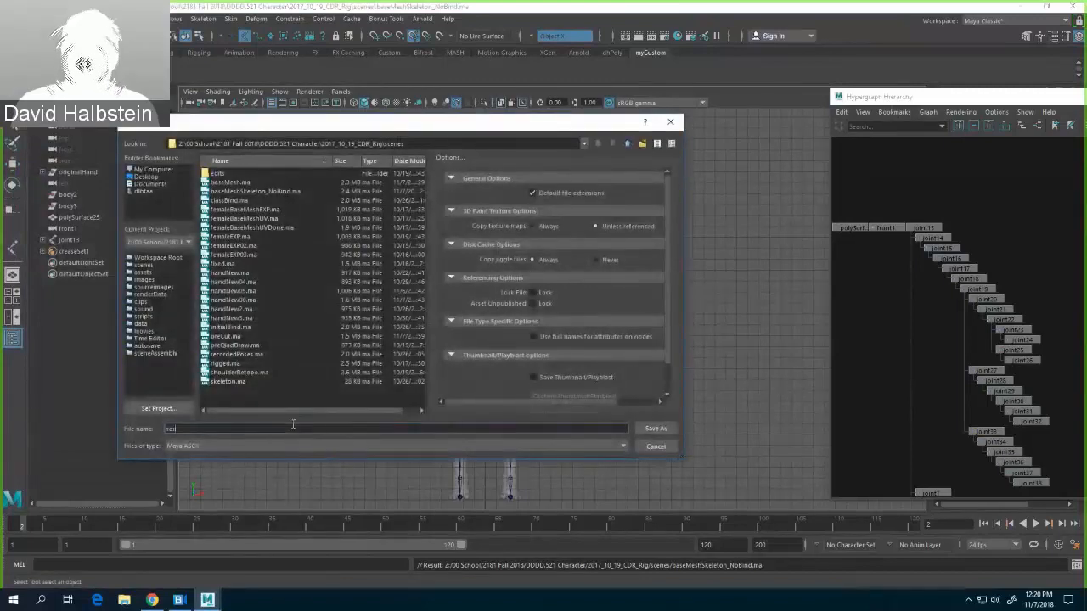
pyautogui.write('estB')
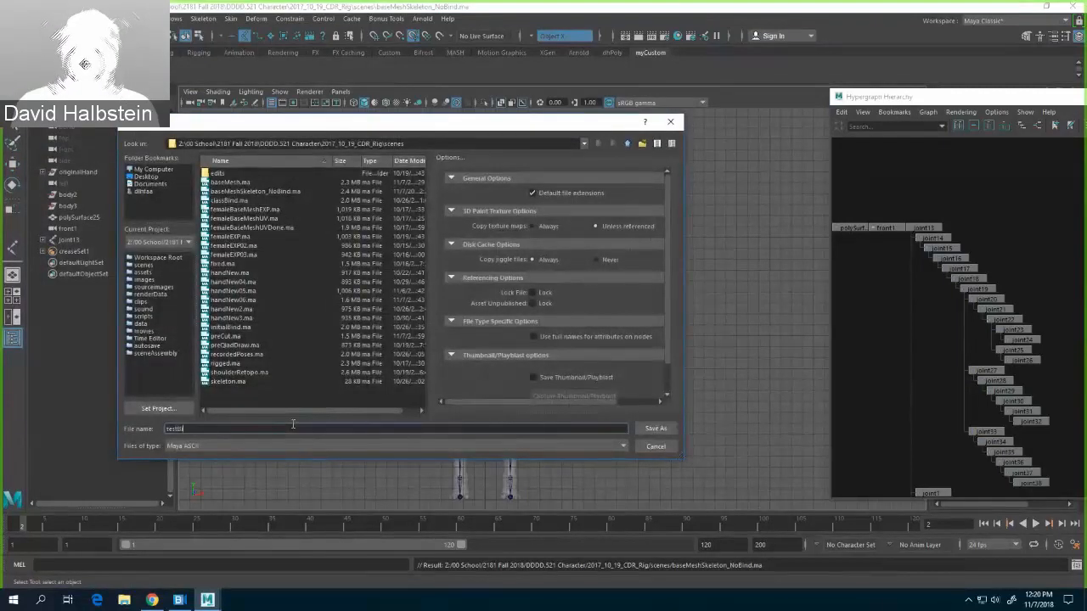
pyautogui.press('Return')
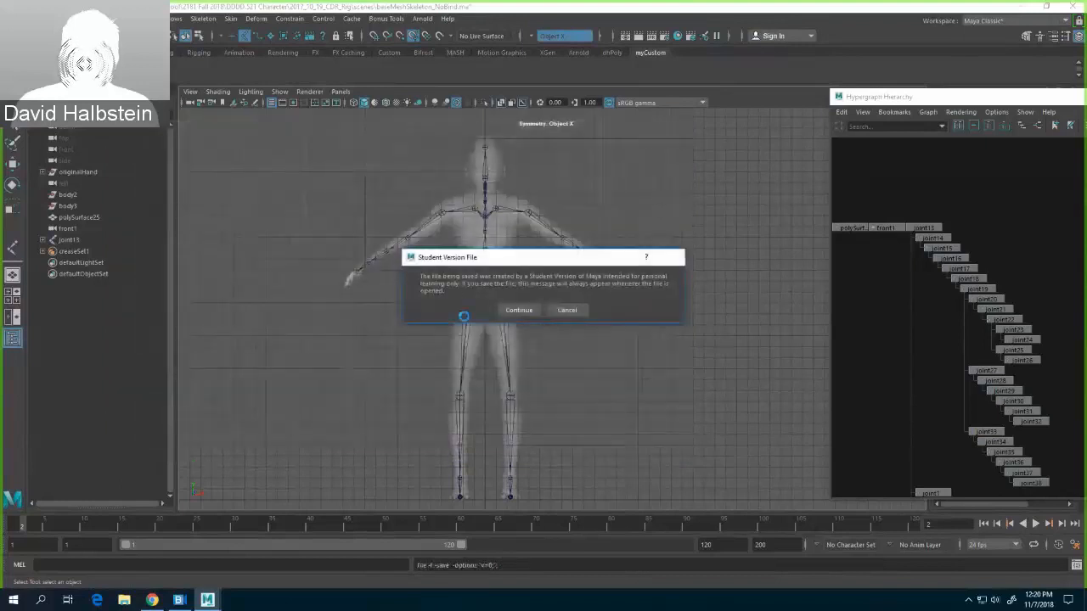
pyautogui.click(519, 310)
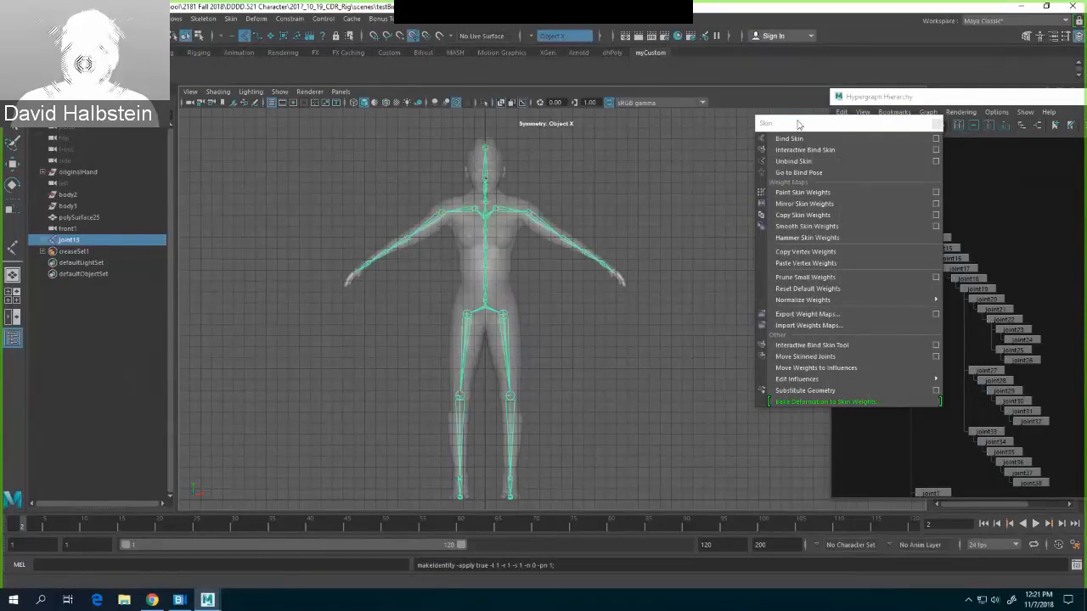
# Step: Detach the Skin command list as a floating window beside the character
pyautogui.moveTo(798, 124); pyautogui.dragTo(708, 221)
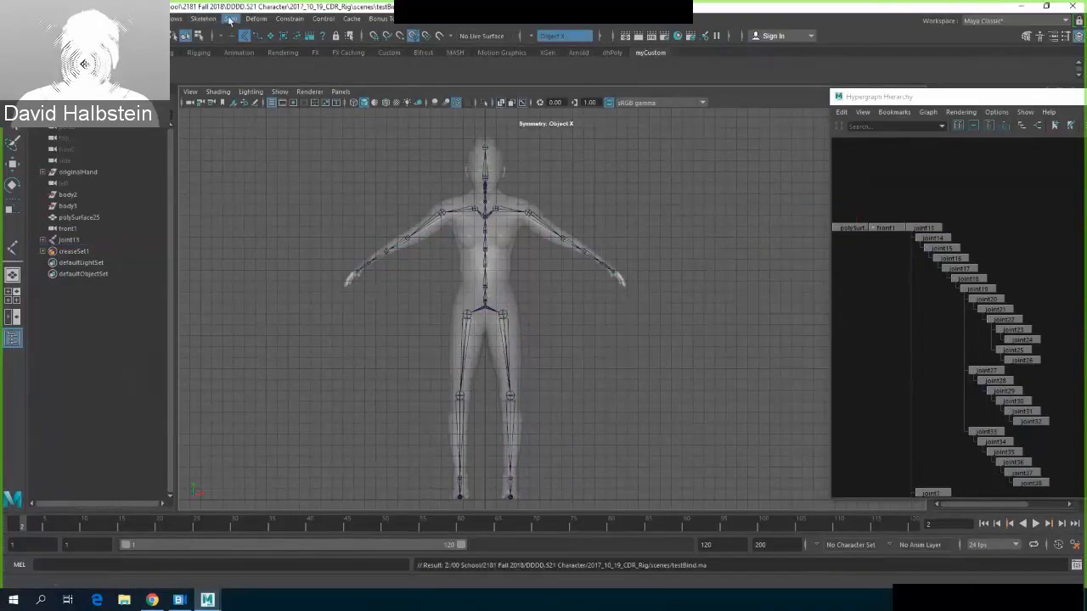
pyautogui.click(231, 19)
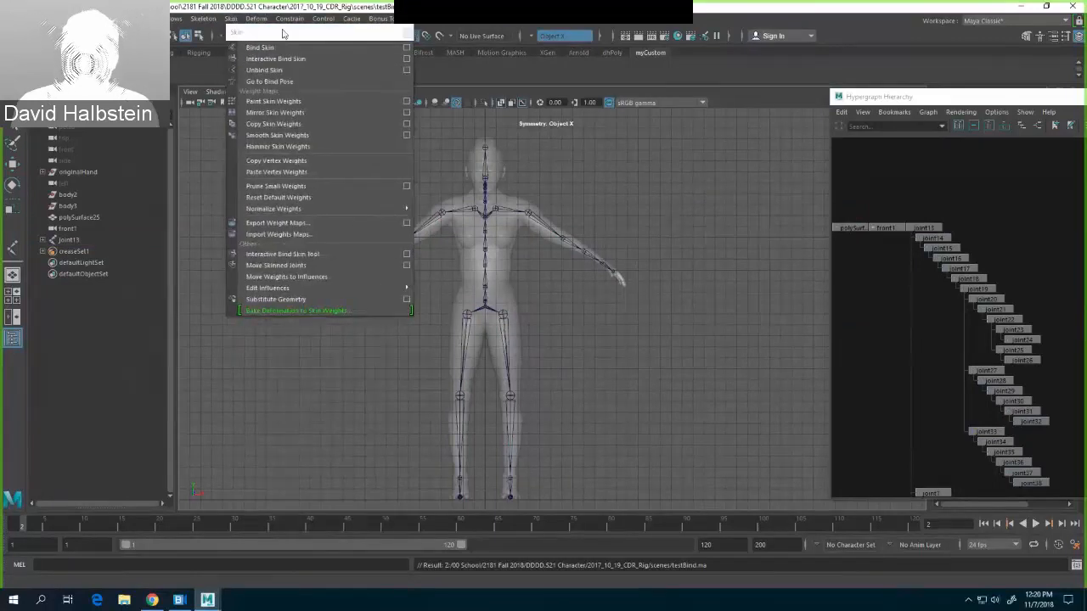
pyautogui.click(284, 32)
pyautogui.moveTo(878, 162); pyautogui.dragTo(810, 126)
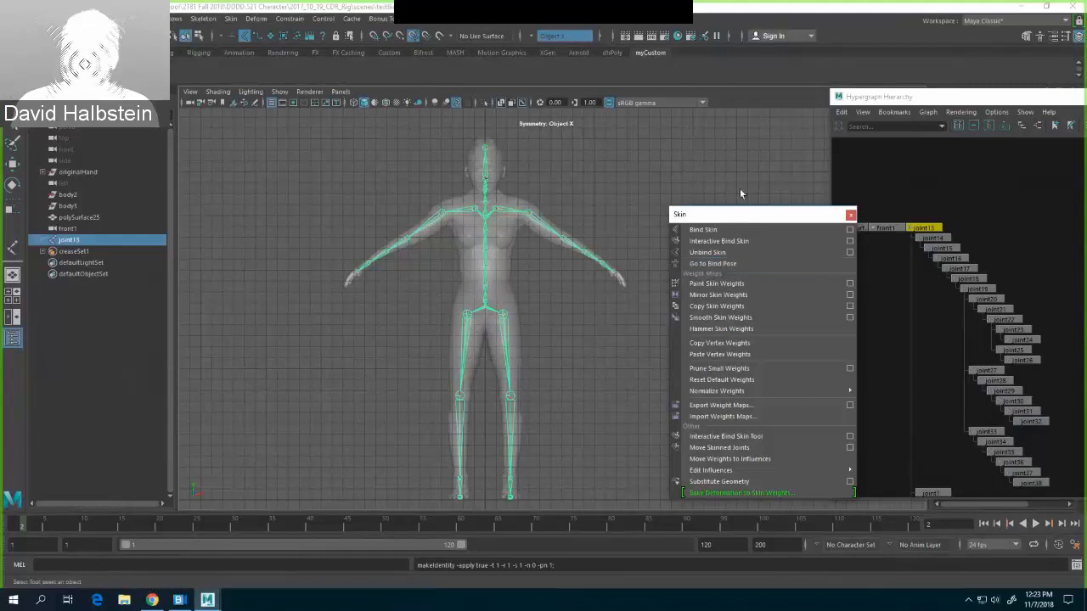
# Step: Open the Bind Skin options and set the bind method to Geodesic Voxel
pyautogui.click(849, 230)
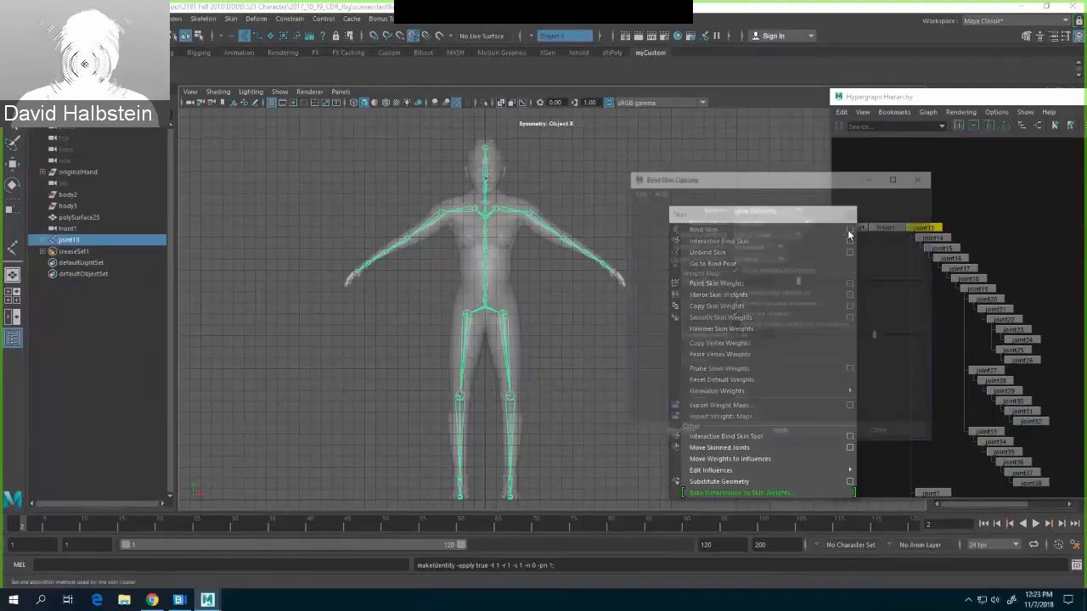
pyautogui.moveTo(827, 170); pyautogui.dragTo(820, 282)
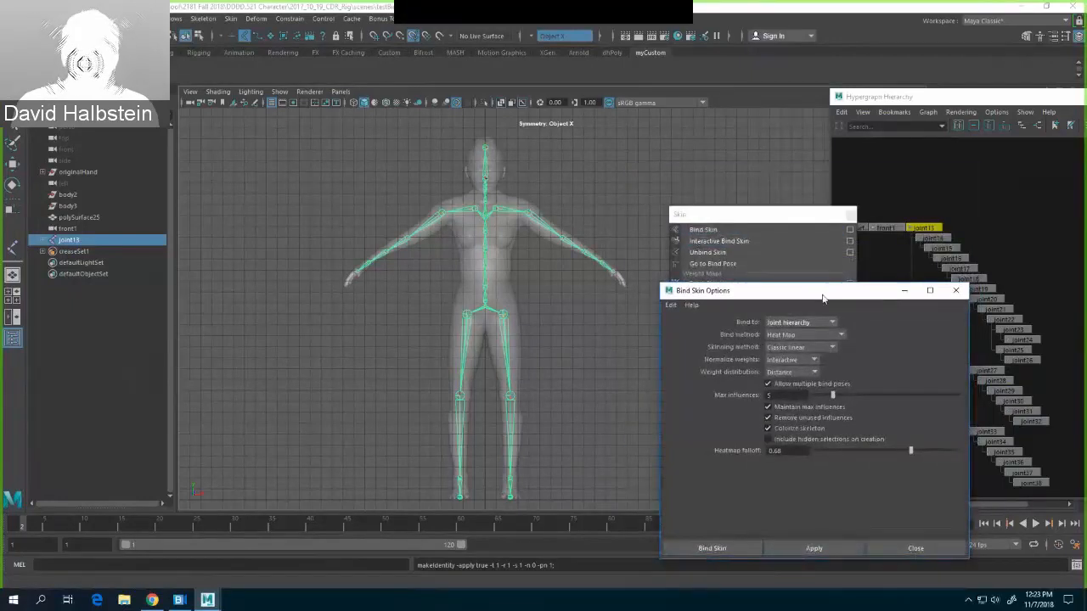
pyautogui.moveTo(825, 296); pyautogui.dragTo(802, 129)
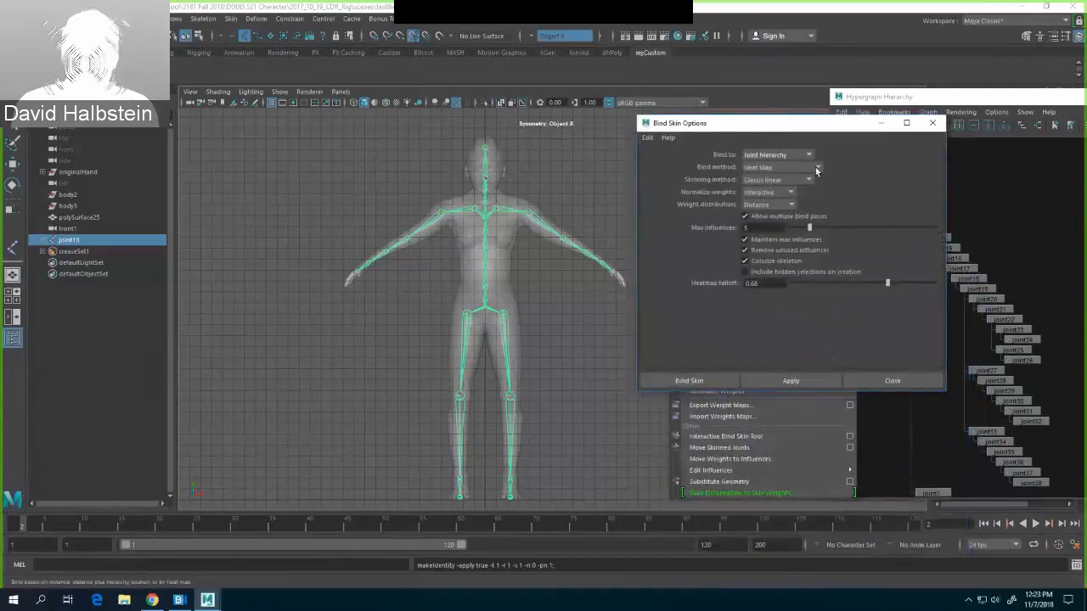
pyautogui.click(816, 169)
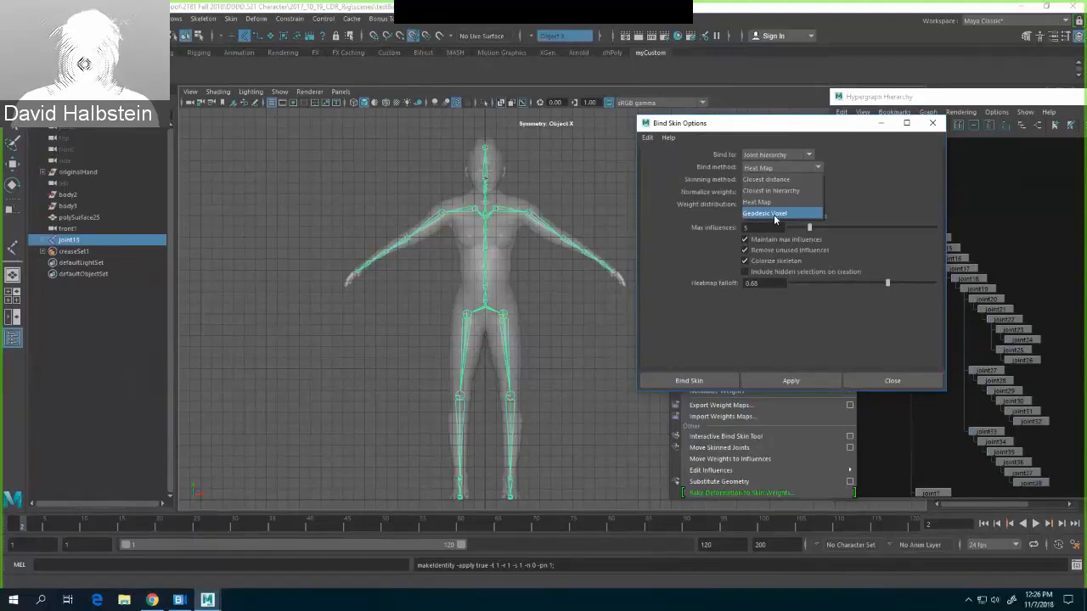
pyautogui.click(773, 214)
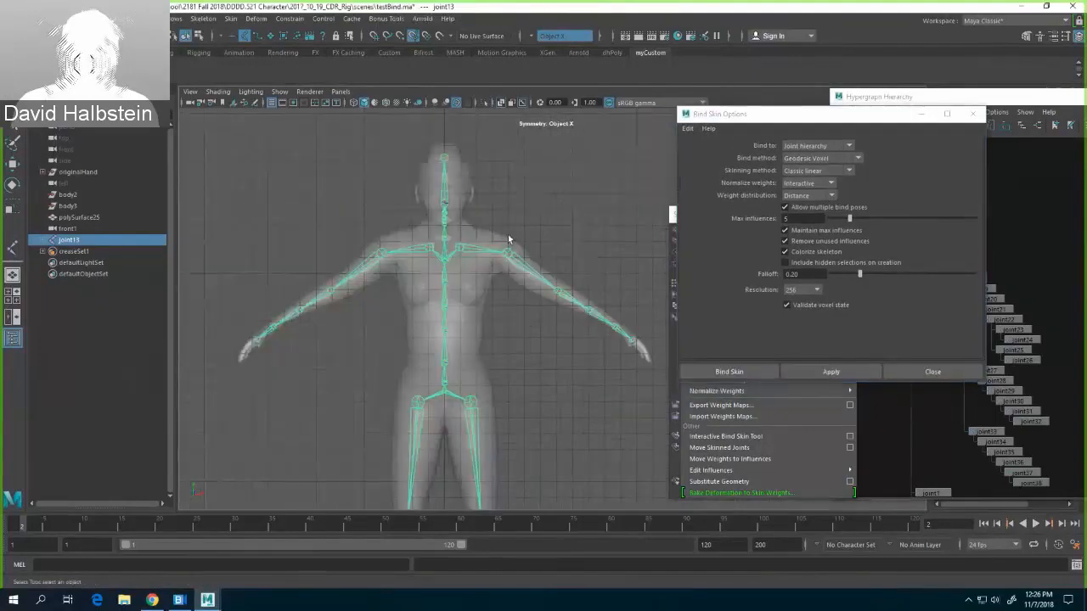
# Step: Make surfaces selectable, select the root joint together with the body mesh, and bind the skin
pyautogui.click(495, 241)
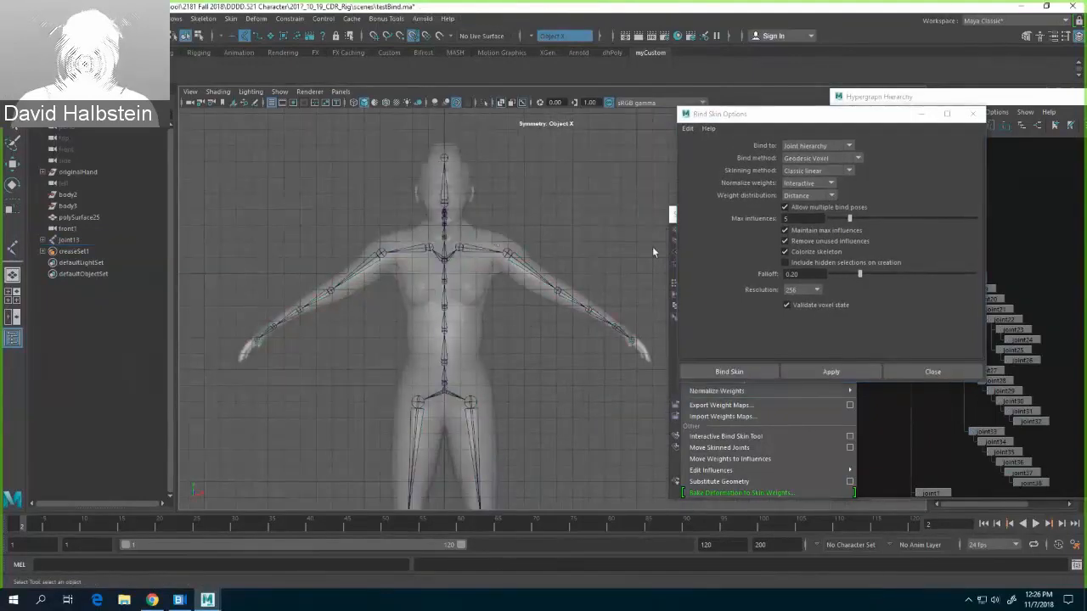
pyautogui.click(270, 36)
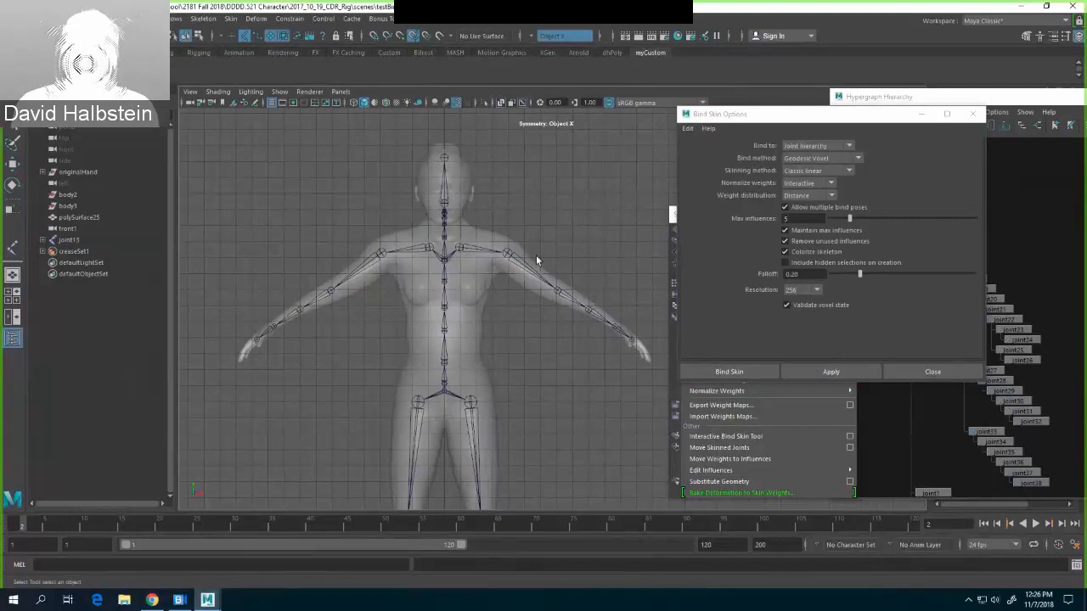
pyautogui.click(456, 390)
pyautogui.keyDown('shift'); pyautogui.click(450, 389); pyautogui.keyUp('shift')
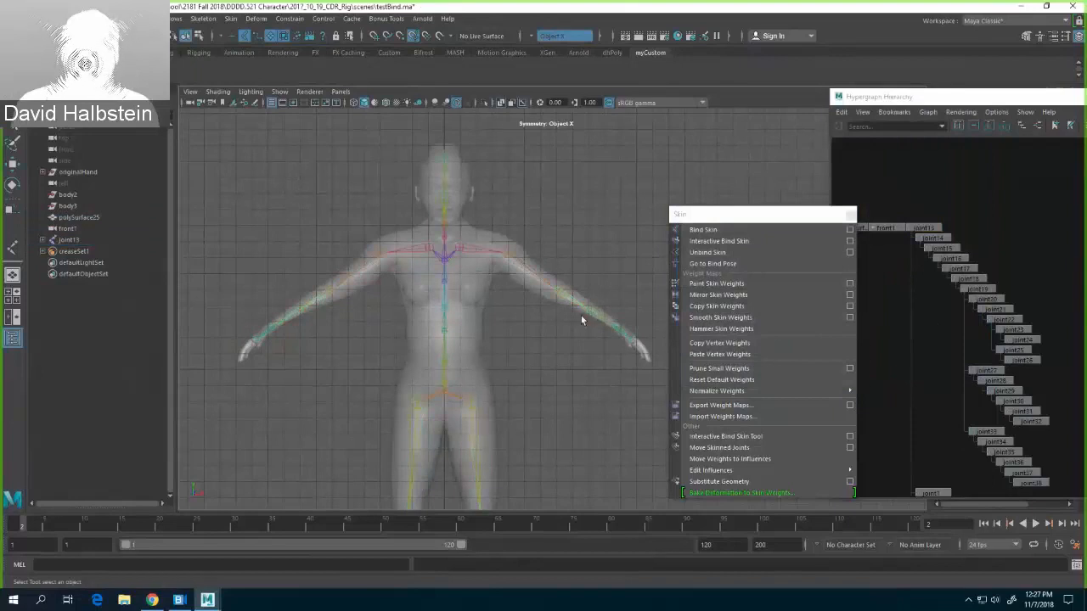
# Step: Inspect the bound body mesh in vertex mode around the torso and arm, and return to object mode
pyautogui.click(462, 316)
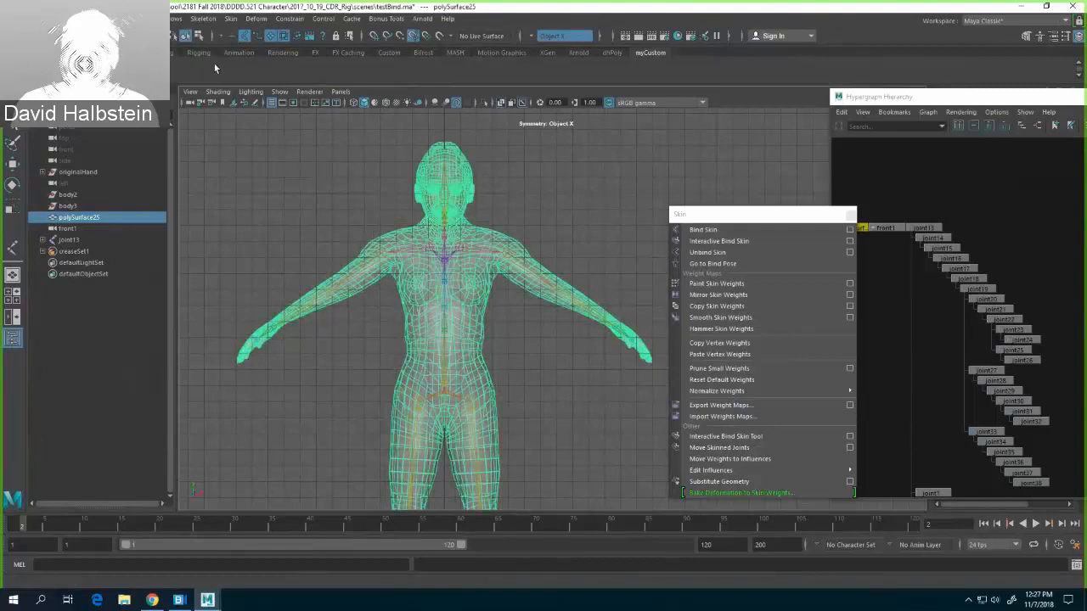
pyautogui.rightClick(464, 179)
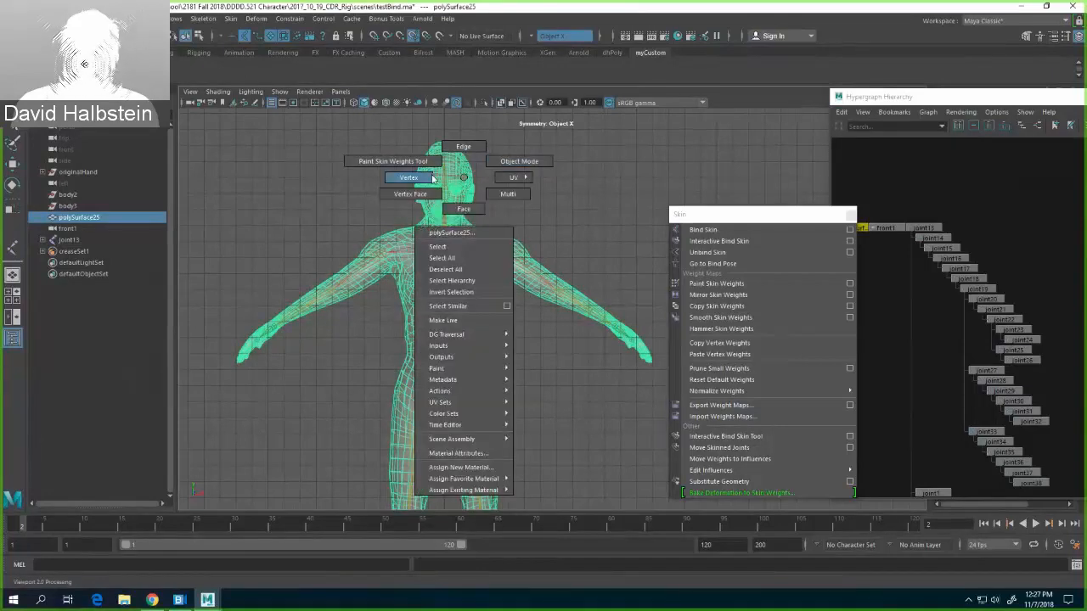
pyautogui.click(433, 178)
pyautogui.scroll(10, 586, 234)
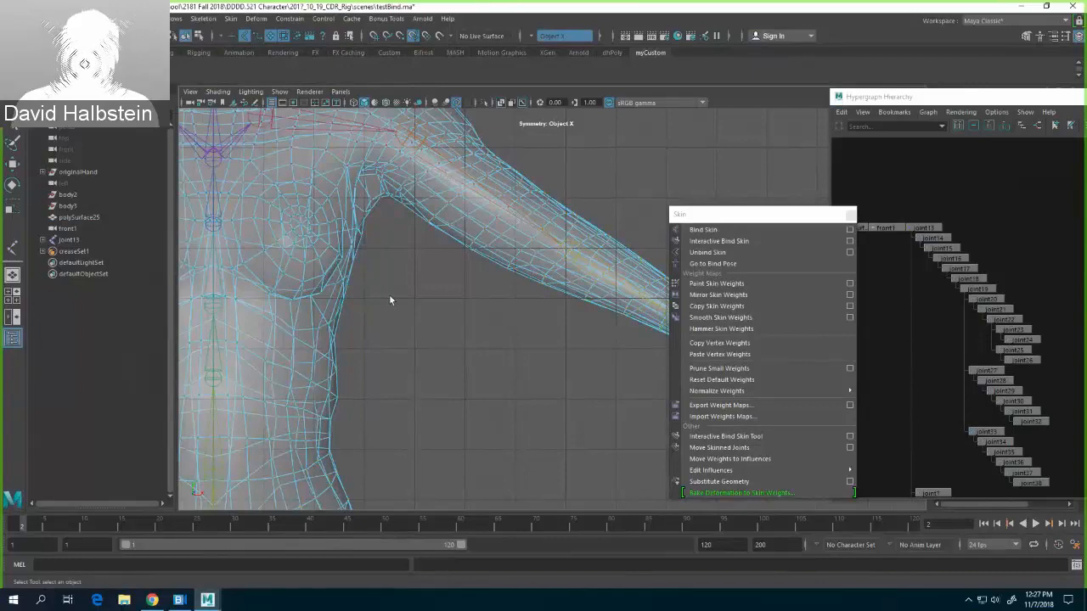
pyautogui.scroll(-6, 389, 300)
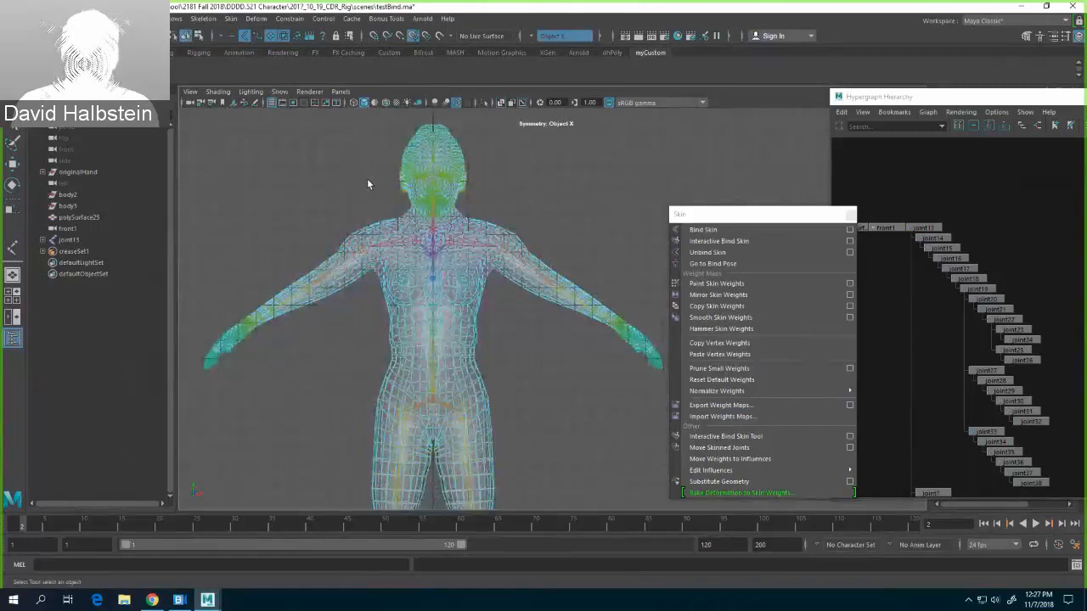
pyautogui.press('F8')
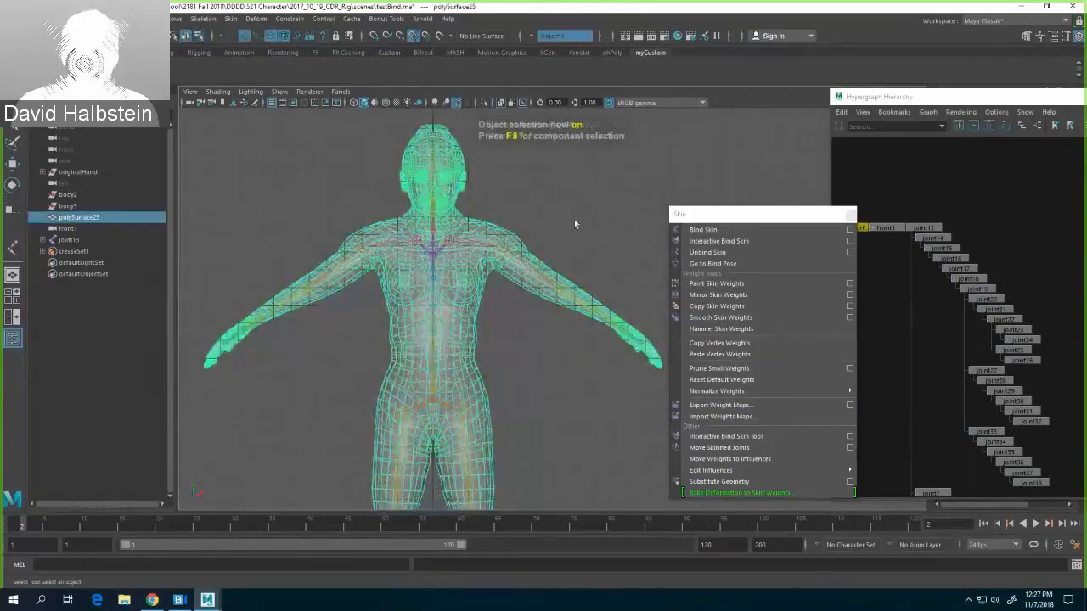
# Step: Toggle the viewport's X-ray display for the bound body mesh
pyautogui.click(217, 91)
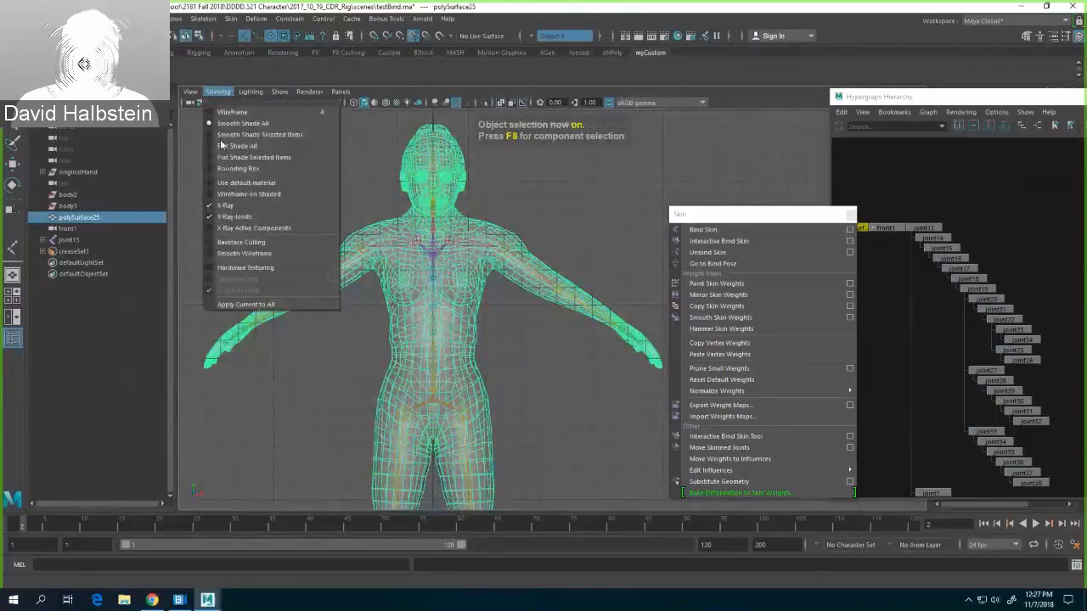
pyautogui.click(247, 227)
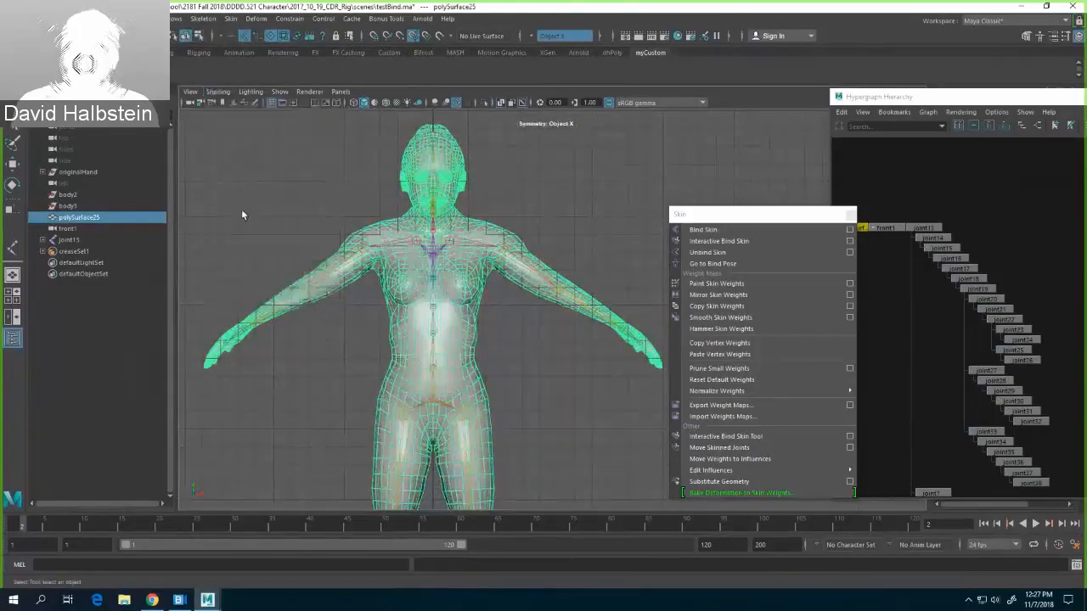
# Step: Deselect the body mesh and hide the grid in the viewport
pyautogui.click(332, 210)
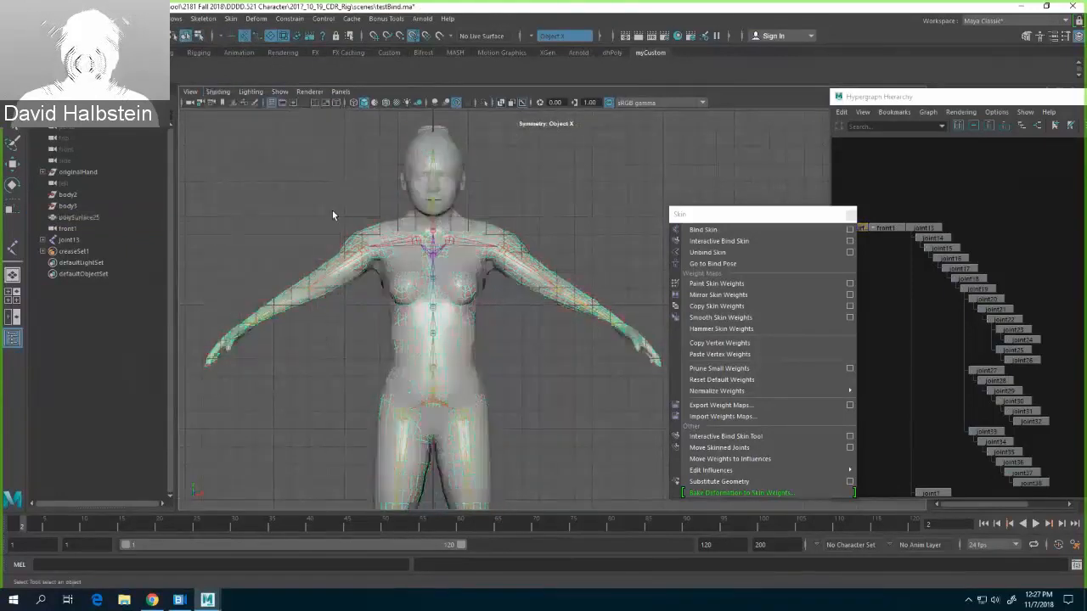
pyautogui.click(218, 91)
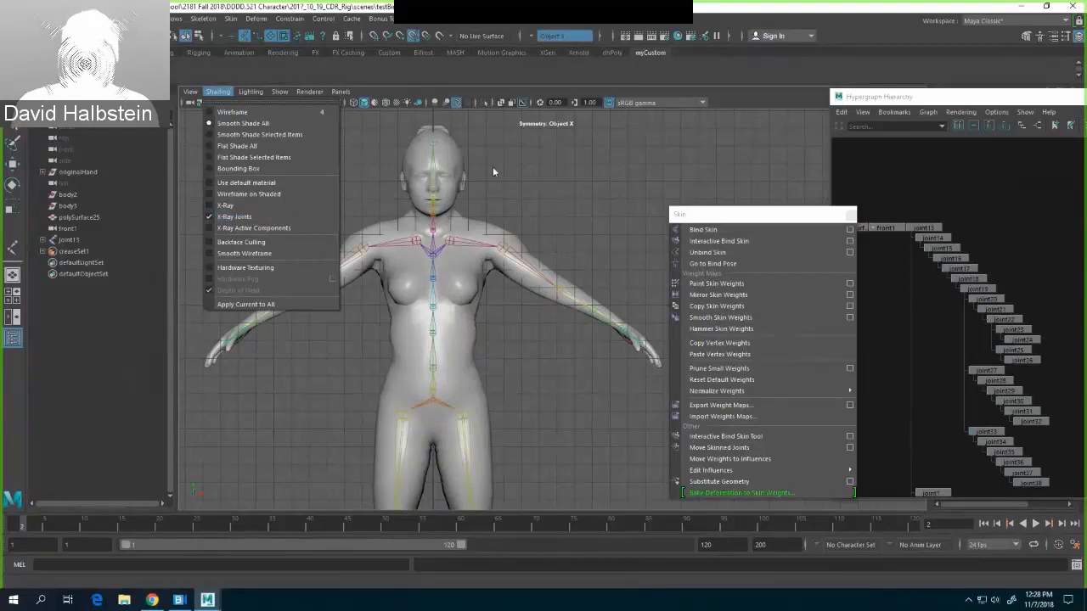
pyautogui.moveTo(278, 93)
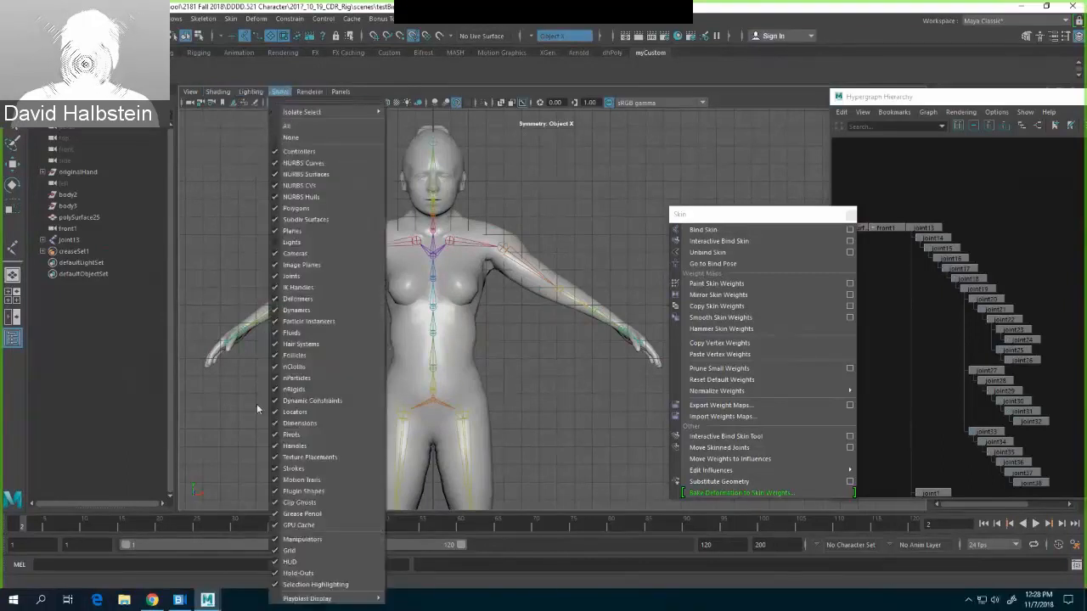
pyautogui.click(294, 550)
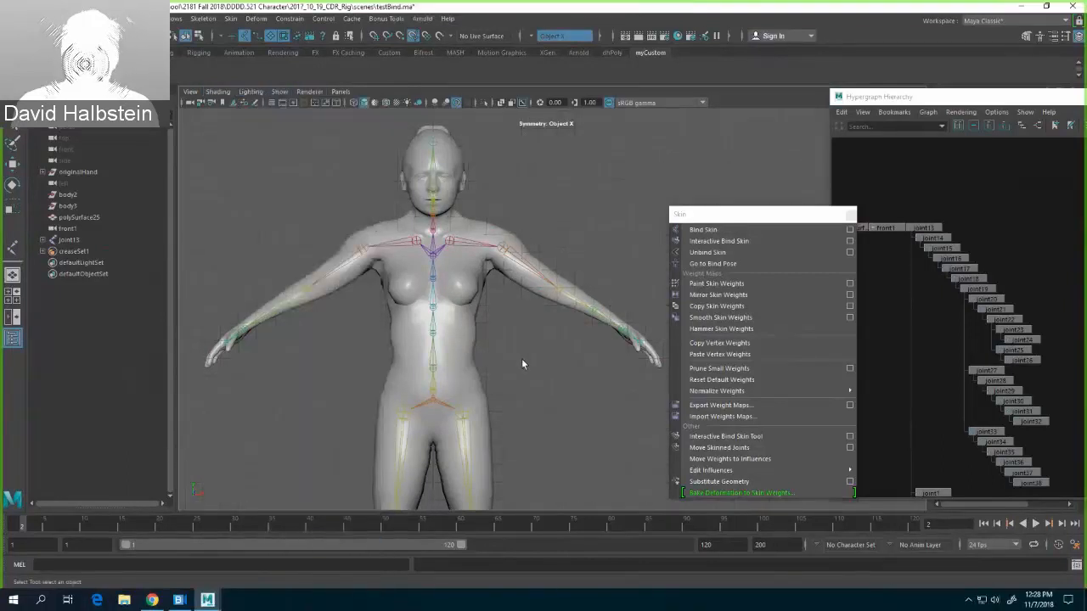
# Step: Bend the character's left knee joint backward about 75 degrees and view the leg's deformation from the side
pyautogui.scroll(-2, 513, 379)
pyautogui.press('w')
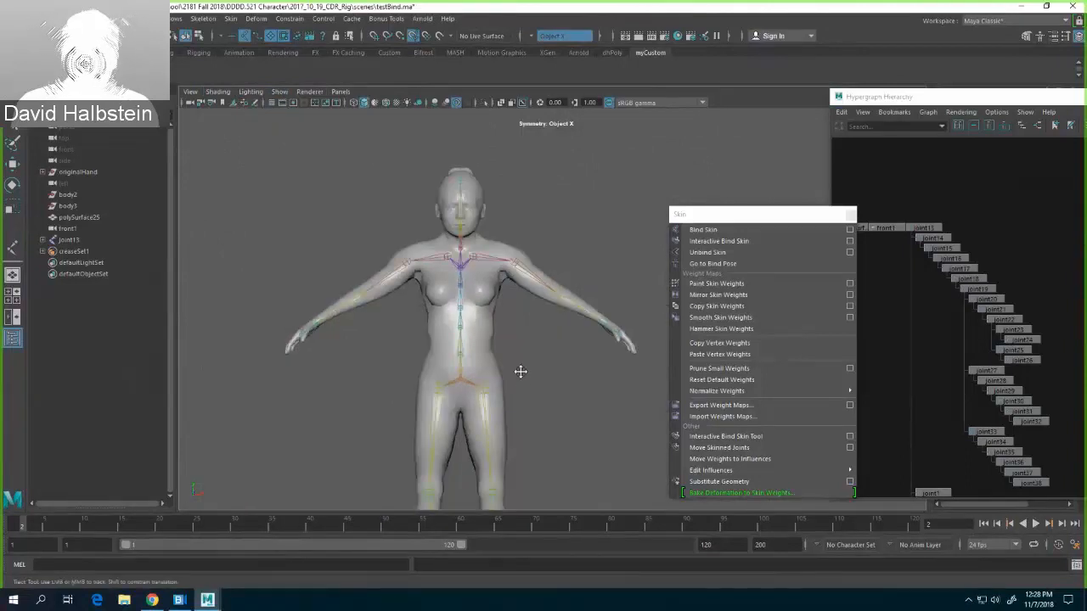
pyautogui.keyDown('alt'); pyautogui.moveTo(520, 371); pyautogui.dragTo(504, 325, button='middle'); pyautogui.keyUp('alt')
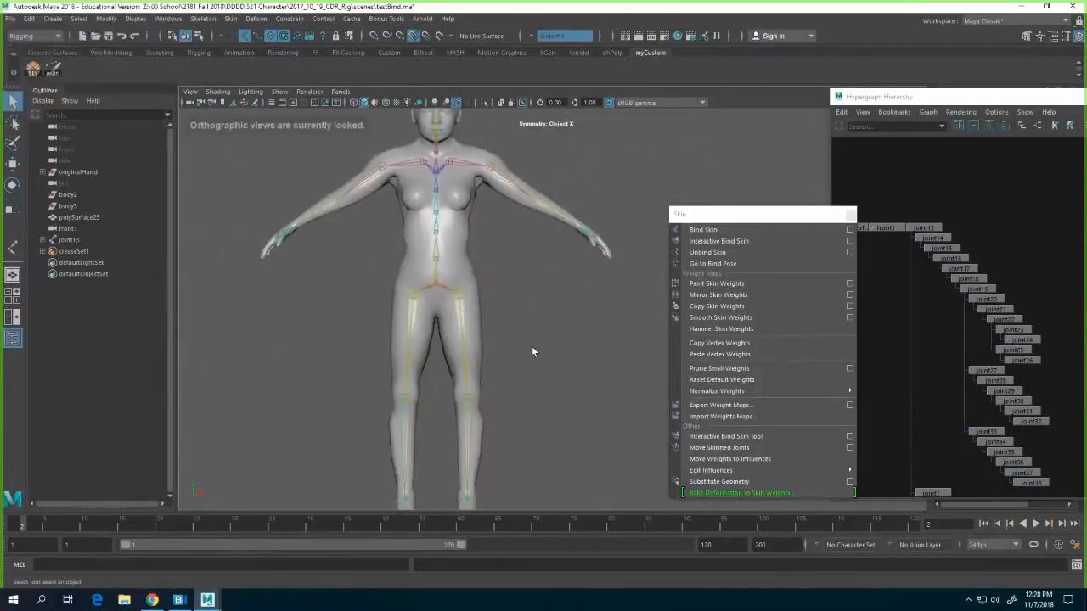
pyautogui.keyDown('alt'); pyautogui.moveTo(532, 346); pyautogui.dragTo(445, 372); pyautogui.keyUp('alt')
pyautogui.keyDown('alt'); pyautogui.moveTo(445, 373); pyautogui.dragTo(422, 161, button='middle'); pyautogui.keyUp('alt')
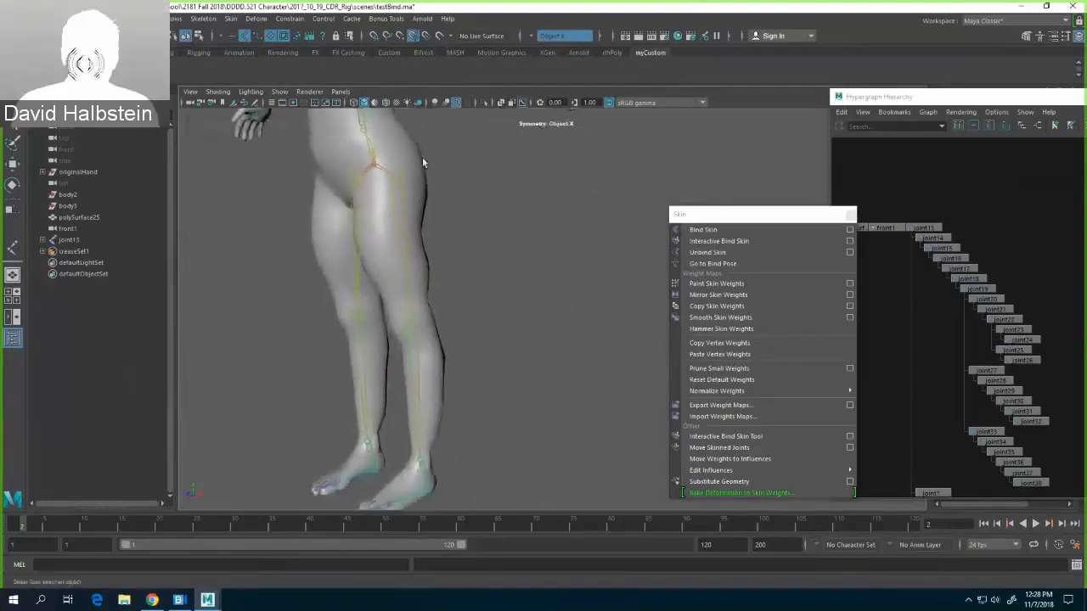
pyautogui.click(415, 358)
pyautogui.press('e')
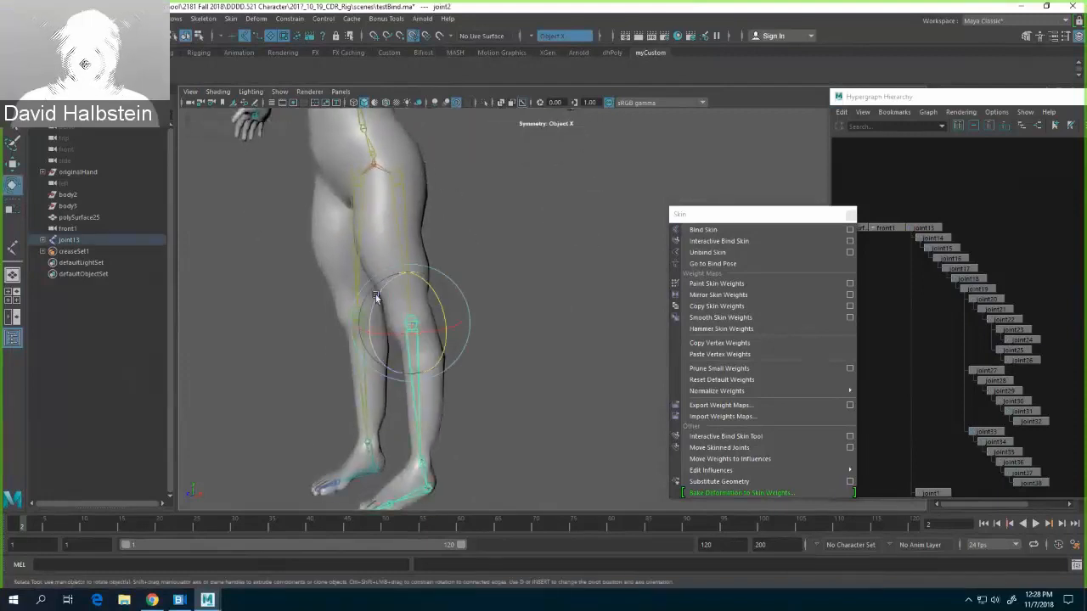
pyautogui.moveTo(382, 299); pyautogui.dragTo(360, 357)
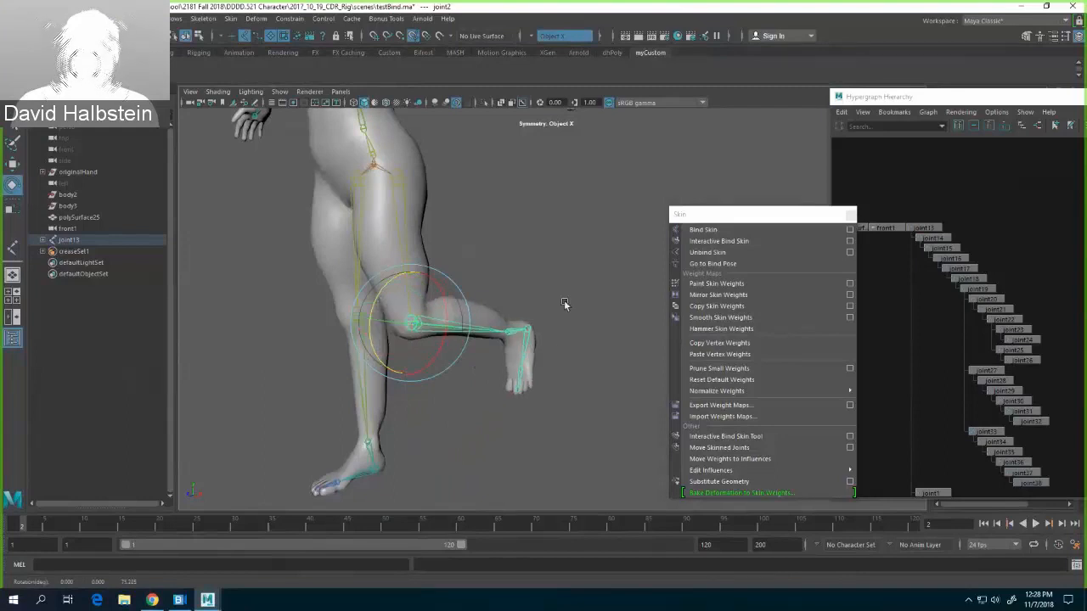
pyautogui.keyDown('alt'); pyautogui.moveTo(564, 300); pyautogui.dragTo(518, 305); pyautogui.keyUp('alt')
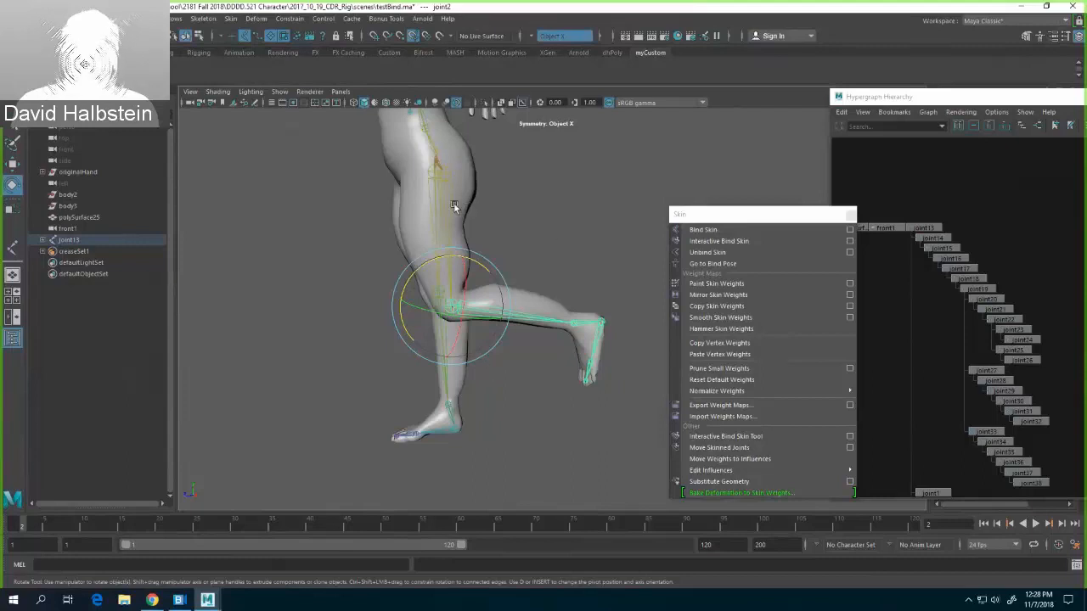
# Step: Rotate the parent hip joint to examine the deformation around the hip, and undo the test rotations of the leg
pyautogui.keyDown('alt'); pyautogui.moveTo(545, 212); pyautogui.dragTo(558, 280); pyautogui.keyUp('alt')
pyautogui.press('Up')
pyautogui.scroll(5, 608, 294)
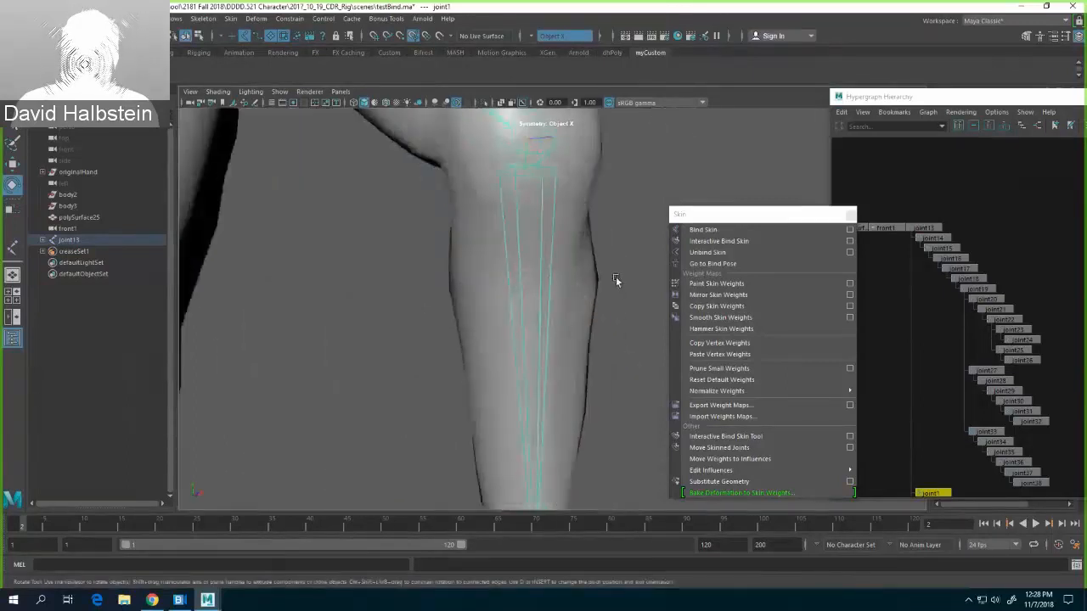
pyautogui.keyDown('alt'); pyautogui.moveTo(615, 276); pyautogui.dragTo(583, 438, button='middle'); pyautogui.keyUp('alt')
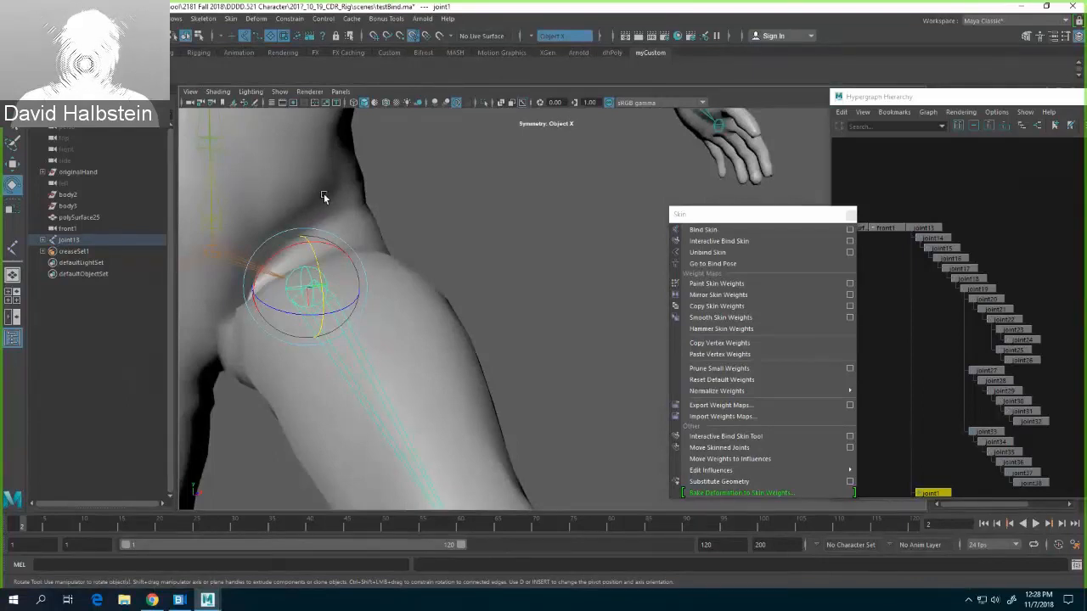
pyautogui.hotkey('ctrl', 'z')
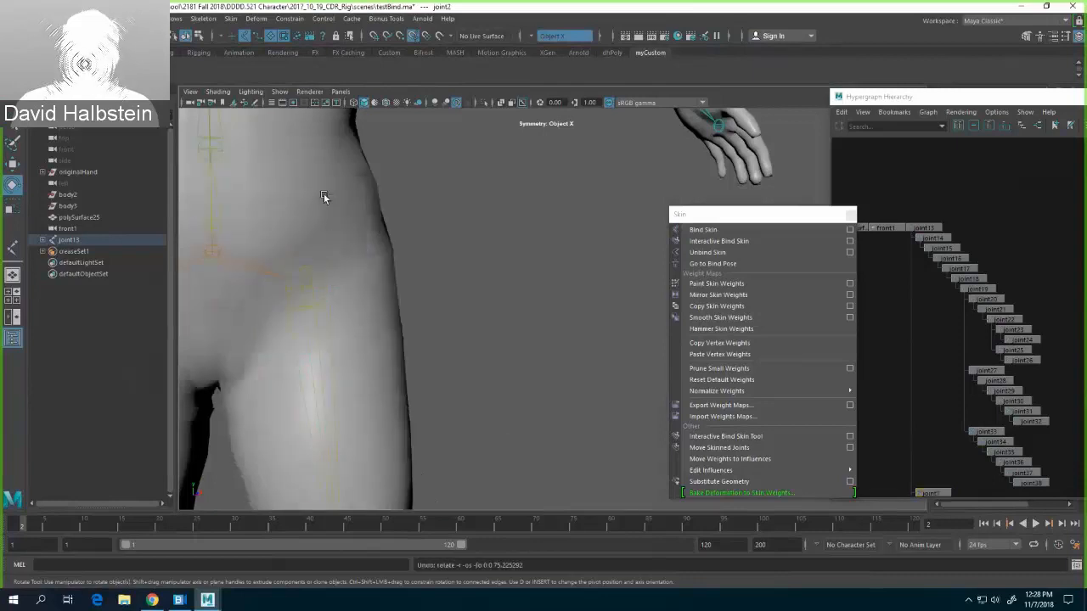
pyautogui.scroll(-5, 463, 221)
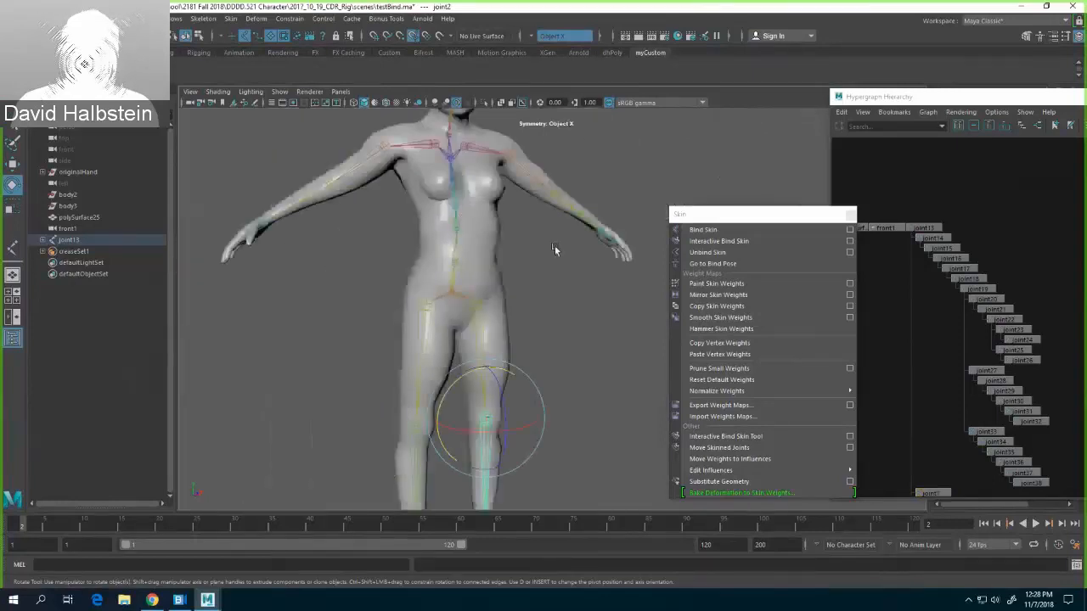
# Step: Raise the character's left arm by rotating the upper arm joint alone, undo the rotation, and deselect the joint
pyautogui.scroll(2, 504, 268)
pyautogui.press('super')
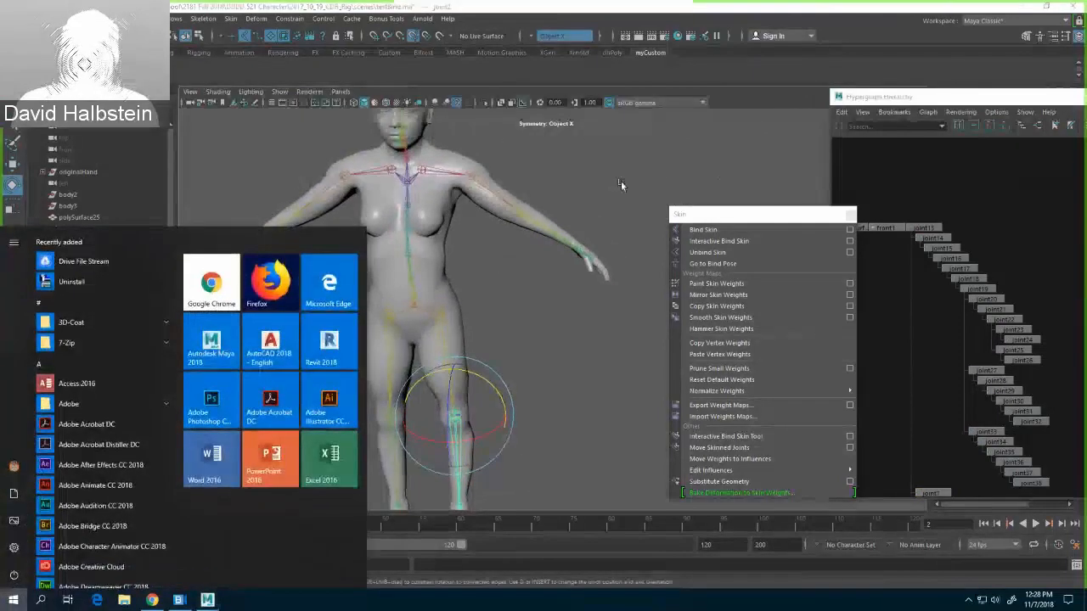
pyautogui.click(621, 183)
pyautogui.click(505, 199)
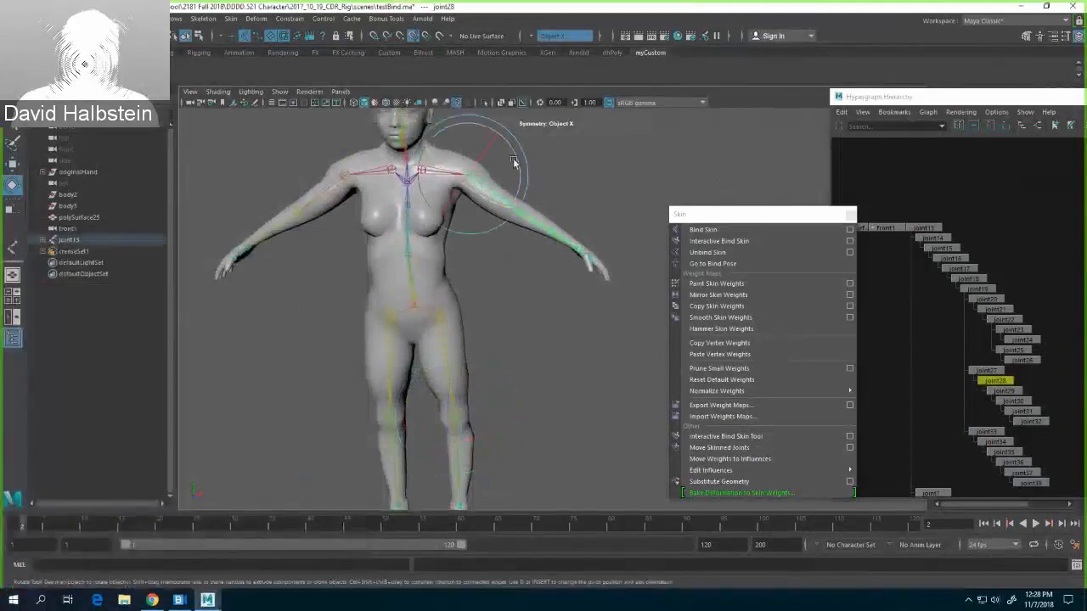
pyautogui.moveTo(521, 153); pyautogui.dragTo(484, 136)
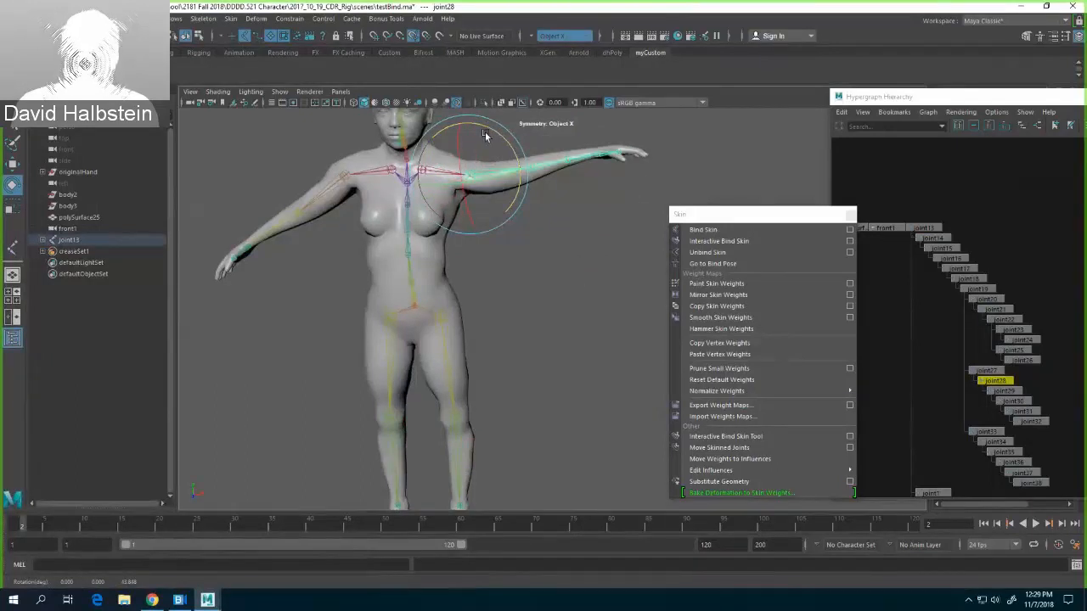
pyautogui.hotkey('ctrl', 'z')
pyautogui.click(575, 170)
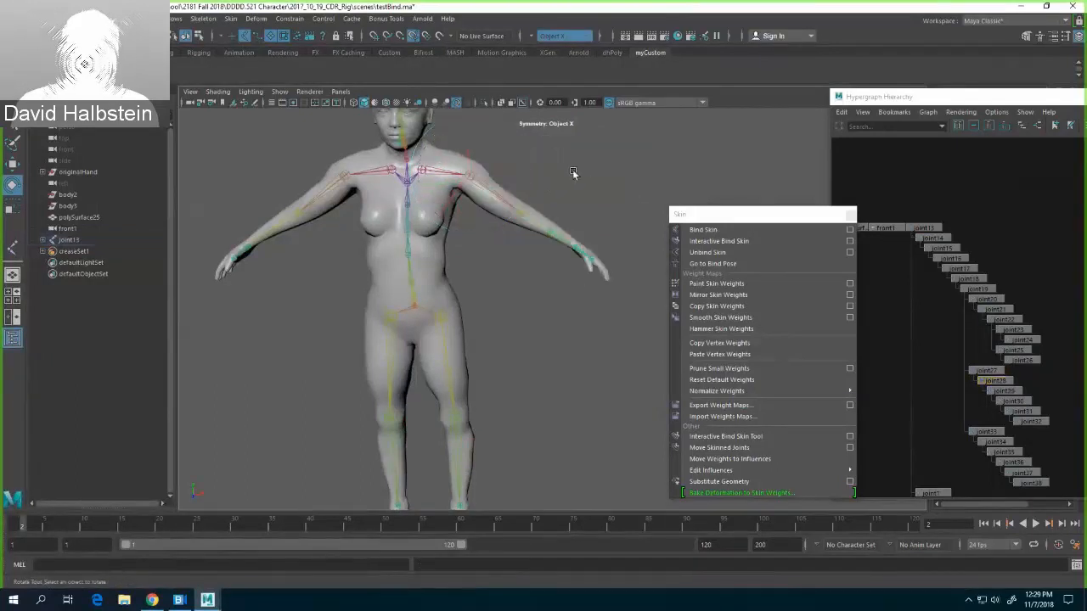
# Step: Raise the same arm by rotating the clavicle and upper arm joints together, undo the rotation, and deselect them
pyautogui.click(440, 176)
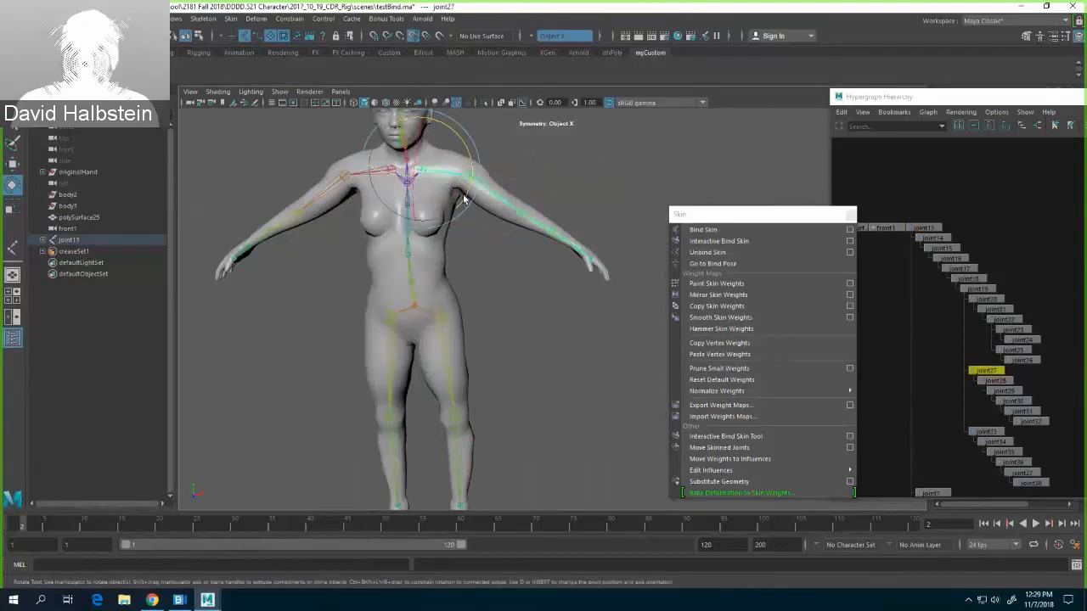
pyautogui.press('q')
pyautogui.keyDown('shift'); pyautogui.click(488, 188); pyautogui.keyUp('shift')
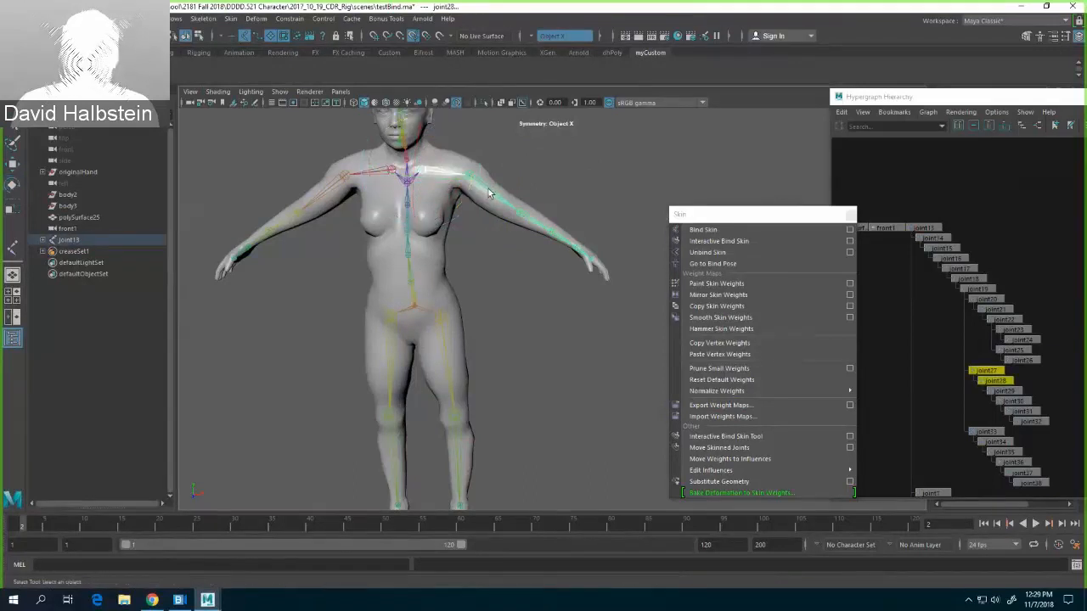
pyautogui.press('e')
pyautogui.moveTo(520, 191); pyautogui.dragTo(459, 204)
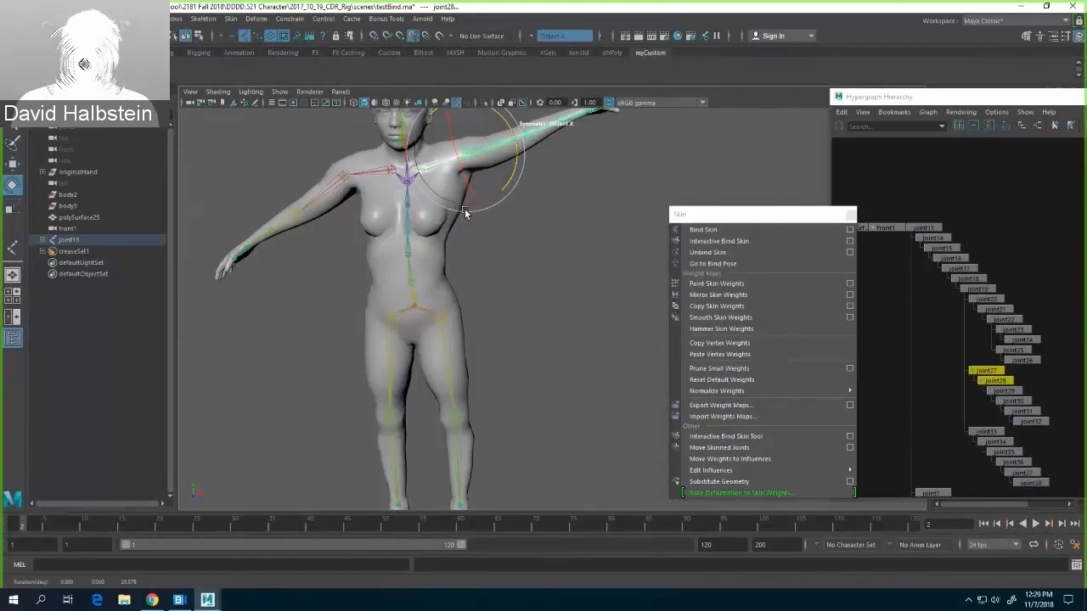
pyautogui.hotkey('ctrl', 'z')
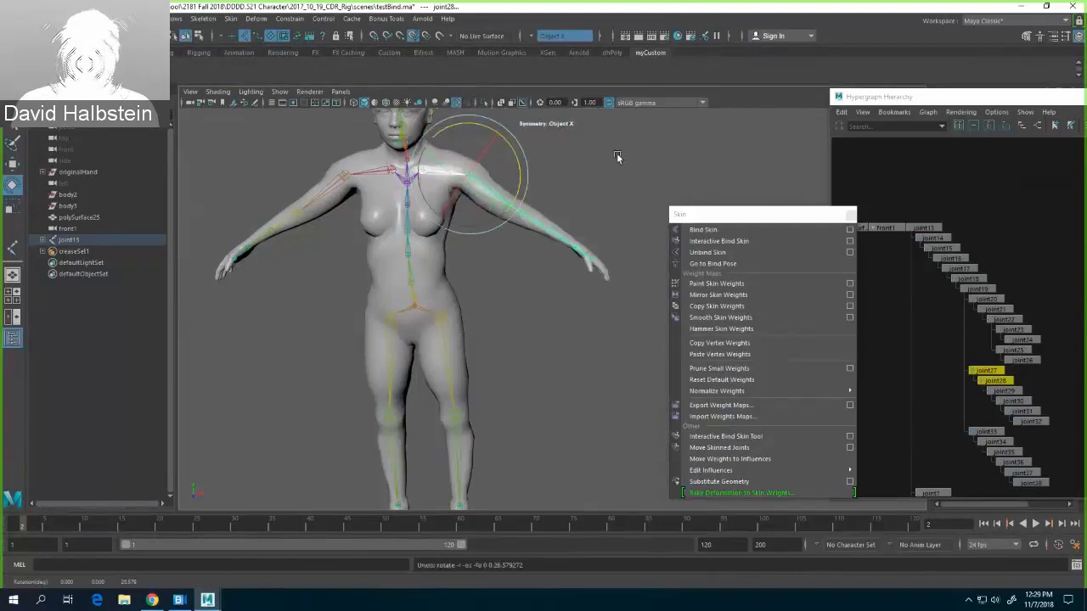
pyautogui.click(493, 278)
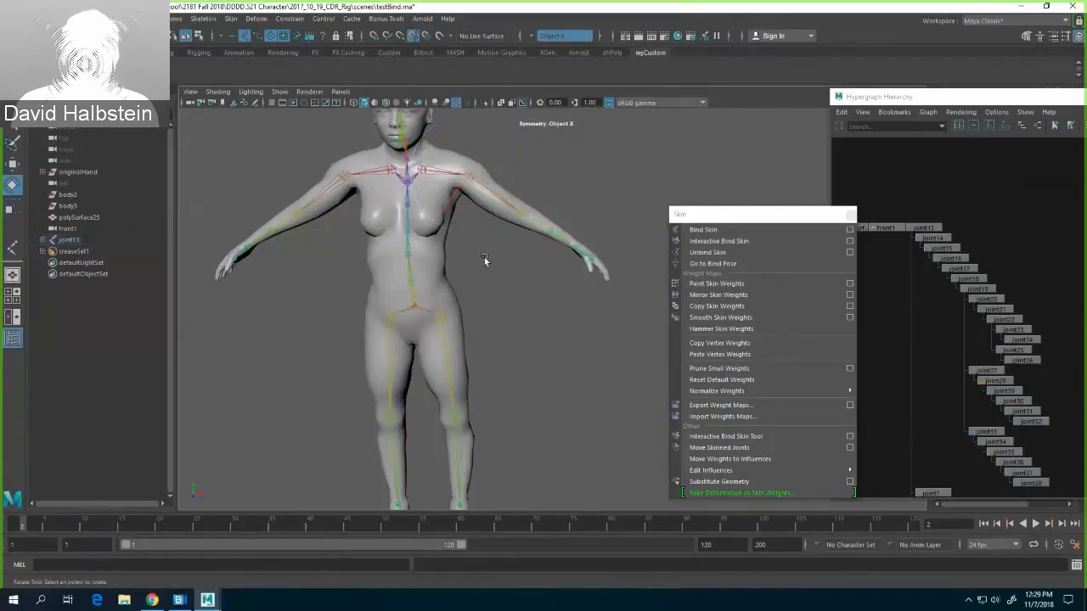
# Step: Test the torso's bend by rotating the single spine joint joint16, undo it, and deselect the joint
pyautogui.keyDown('alt'); pyautogui.moveTo(484, 257); pyautogui.dragTo(505, 248); pyautogui.keyUp('alt')
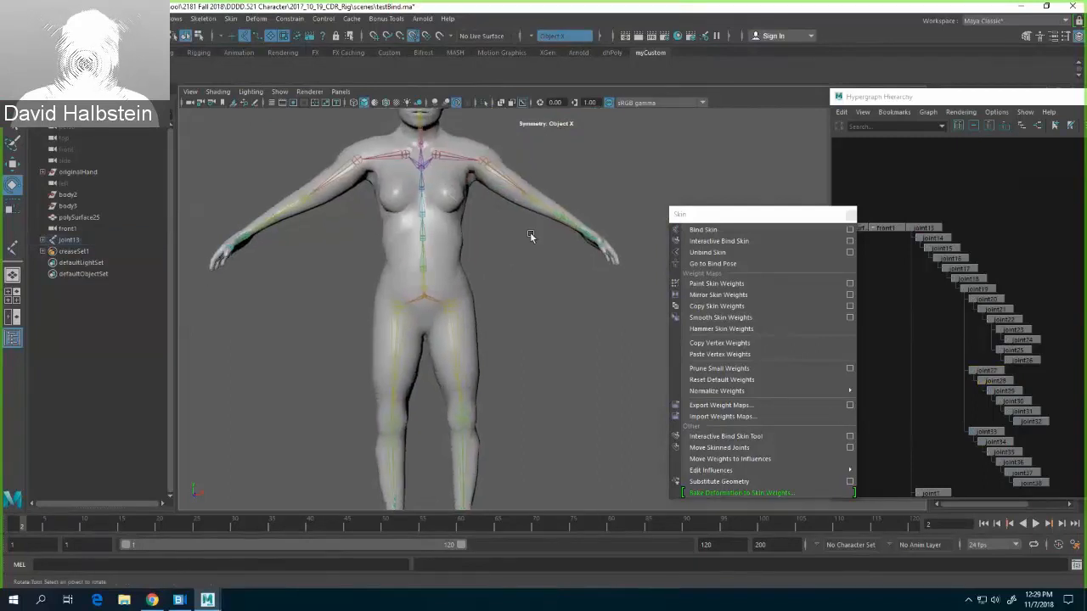
pyautogui.click(422, 236)
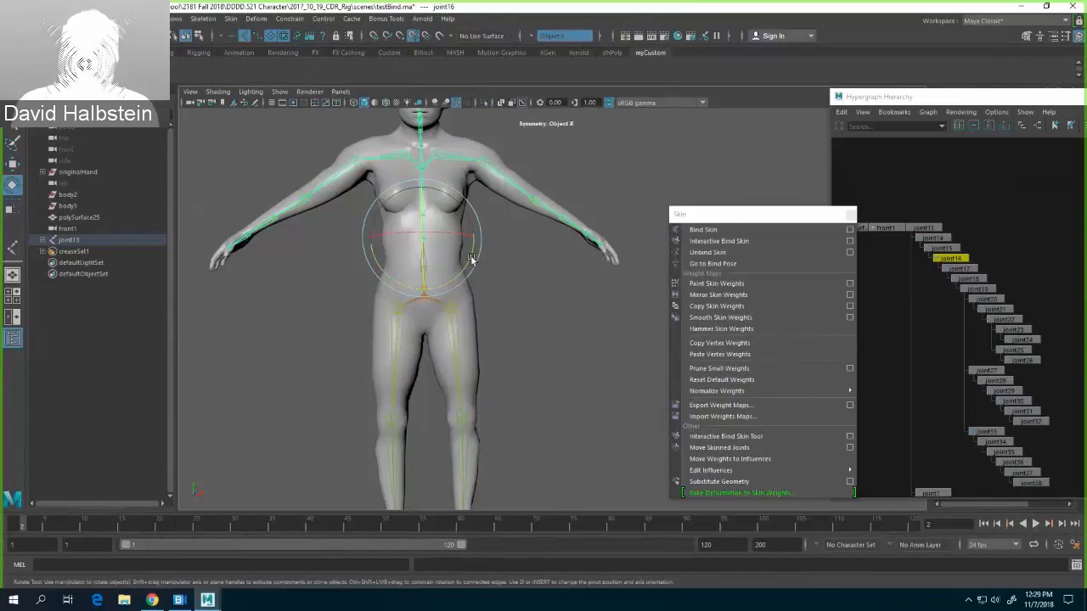
pyautogui.moveTo(472, 257)
pyautogui.mouseDown()
pyautogui.moveTo(463, 274)
pyautogui.moveTo(470, 256)
pyautogui.moveTo(465, 272)
pyautogui.moveTo(474, 268)
pyautogui.mouseUp()
pyautogui.click(526, 281)
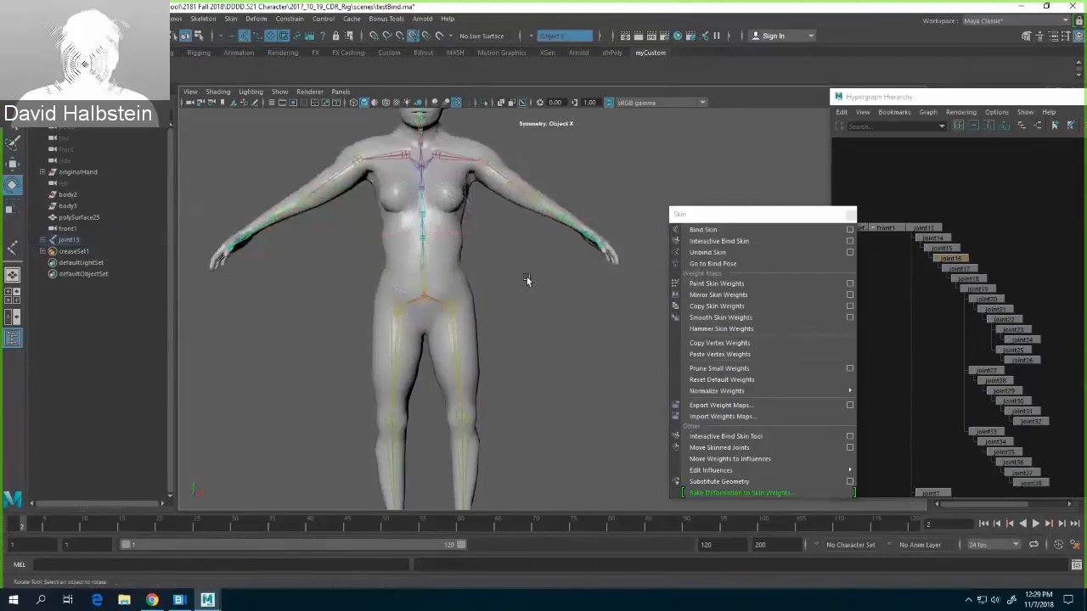
# Step: Bend the torso sideways by rotating spine joints joint15 and joint16 together, undo the bend, and deselect them
pyautogui.press('q')
pyautogui.click(425, 269)
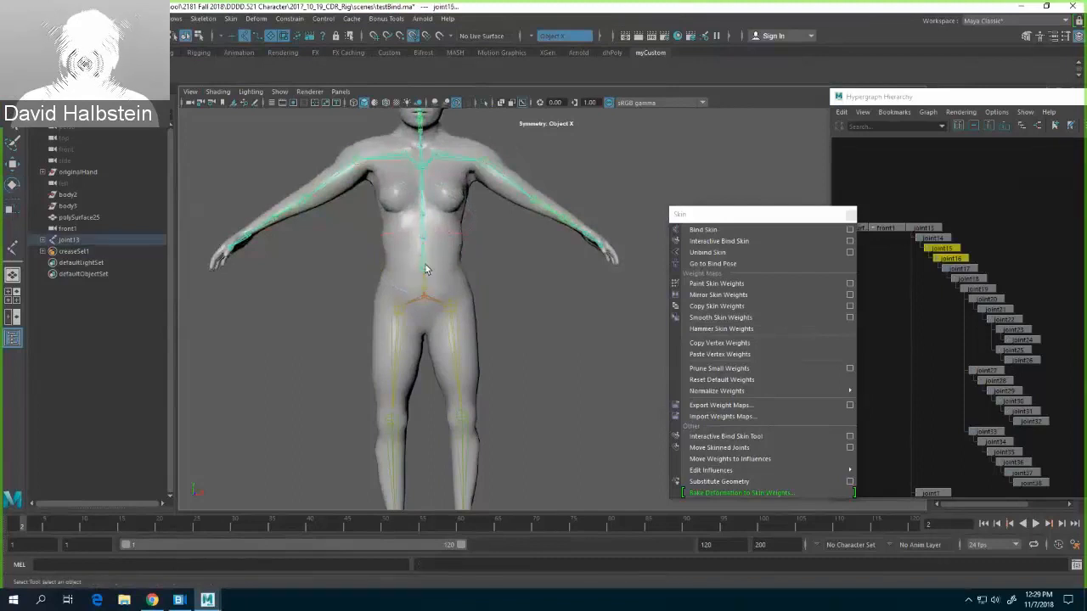
pyautogui.press('e')
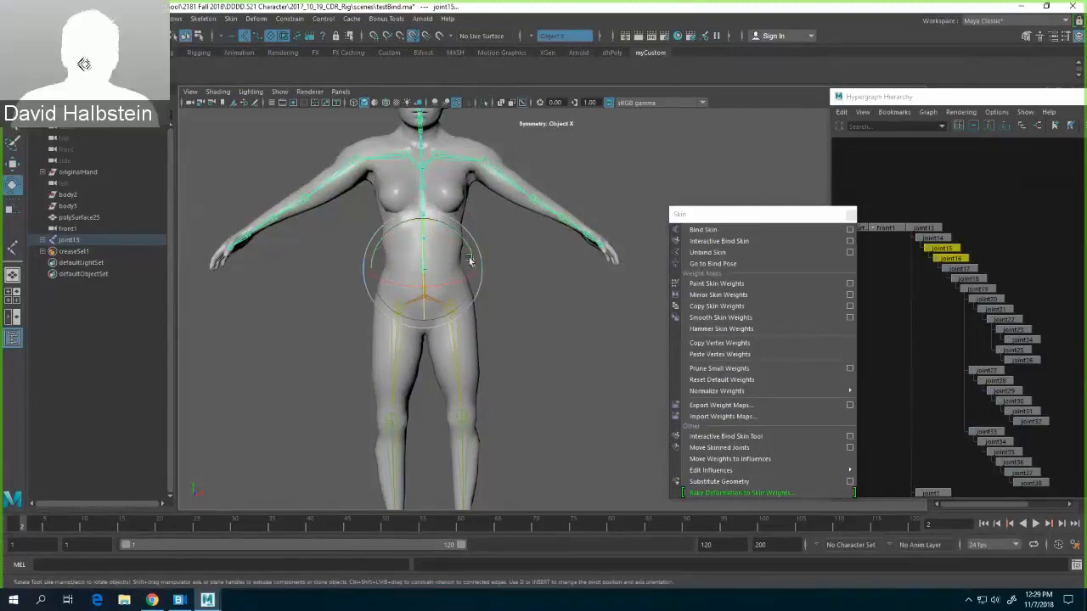
pyautogui.moveTo(469, 260)
pyautogui.mouseDown()
pyautogui.moveTo(483, 261)
pyautogui.moveTo(477, 231)
pyautogui.moveTo(484, 249)
pyautogui.mouseUp()
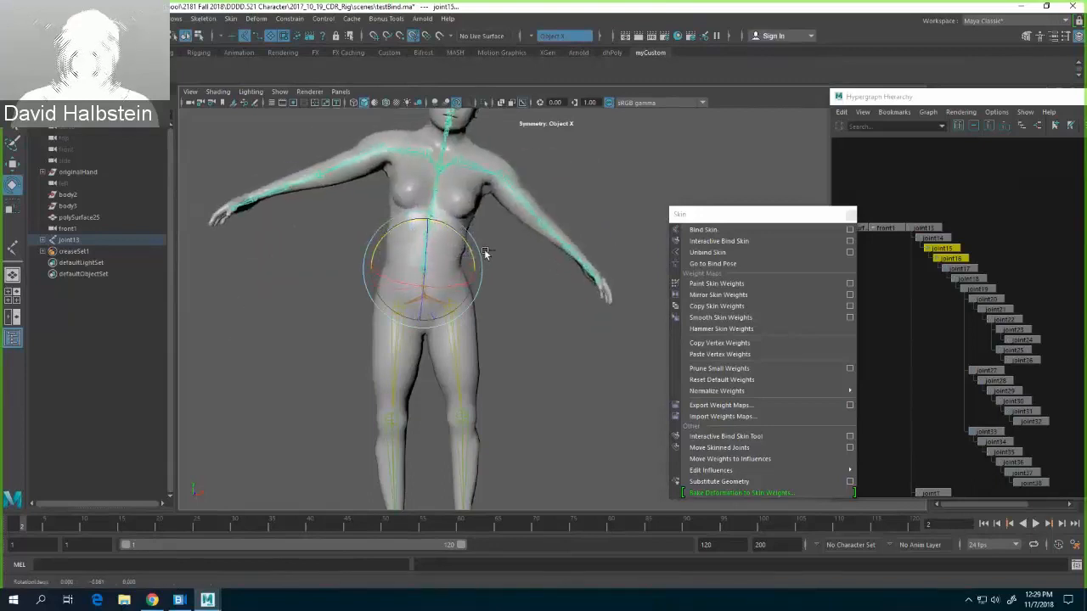
pyautogui.hotkey('ctrl', 'z')
pyautogui.click(518, 273)
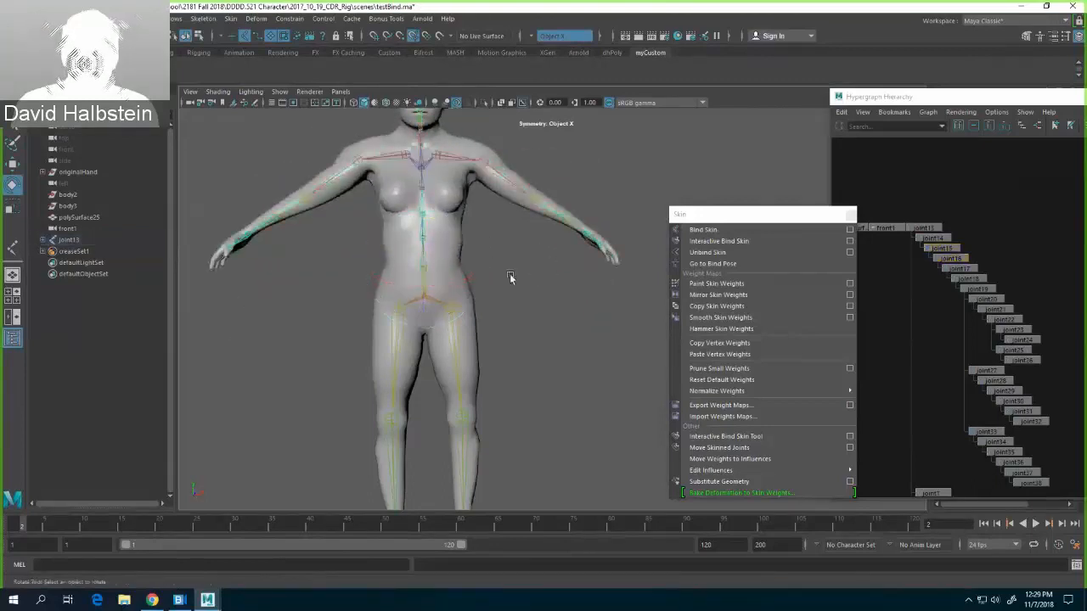
# Step: Select the three spine joints joint15, joint16 and joint17, rotate them together, and view the torso from an angle
pyautogui.click(424, 261)
pyautogui.press('q')
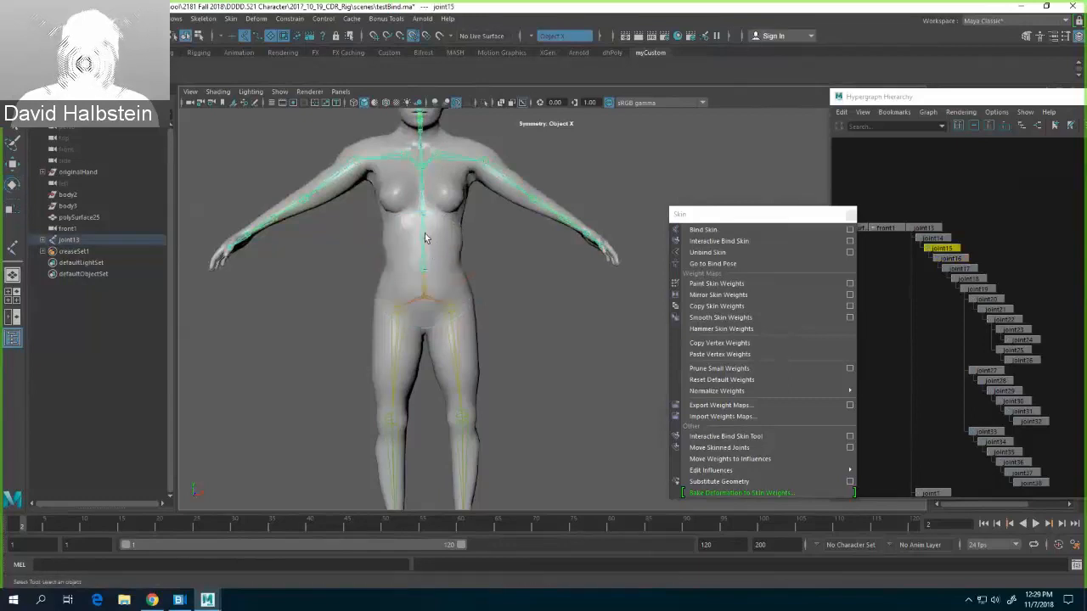
pyautogui.keyDown('shift'); pyautogui.click(424, 237); pyautogui.keyUp('shift')
pyautogui.keyDown('shift'); pyautogui.click(425, 214); pyautogui.keyUp('shift')
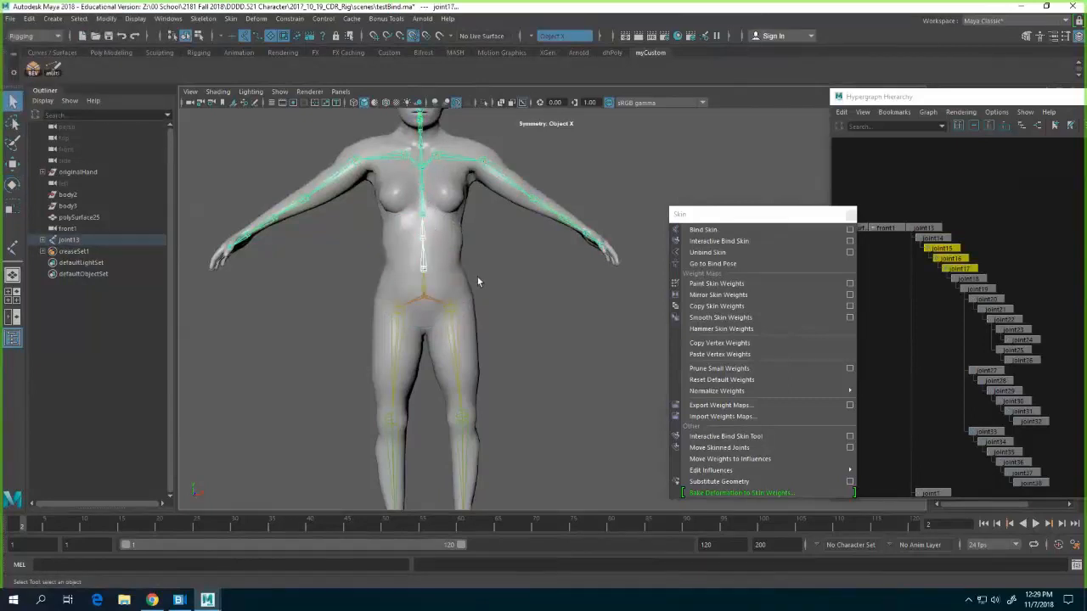
pyautogui.press('e')
pyautogui.moveTo(467, 240)
pyautogui.mouseDown()
pyautogui.moveTo(472, 270)
pyautogui.moveTo(473, 252)
pyautogui.mouseUp()
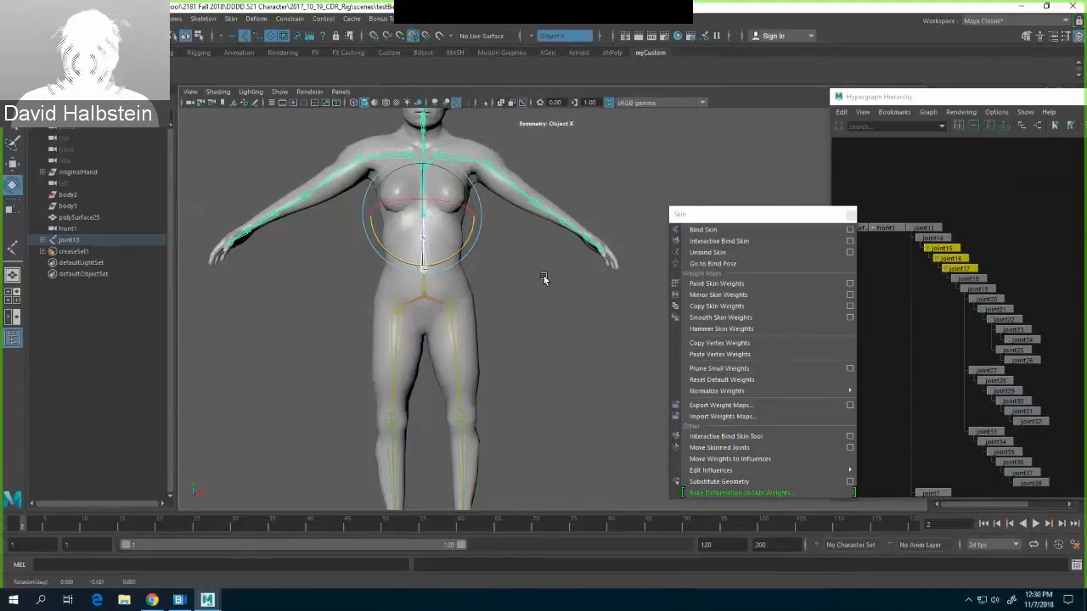
pyautogui.press('space')
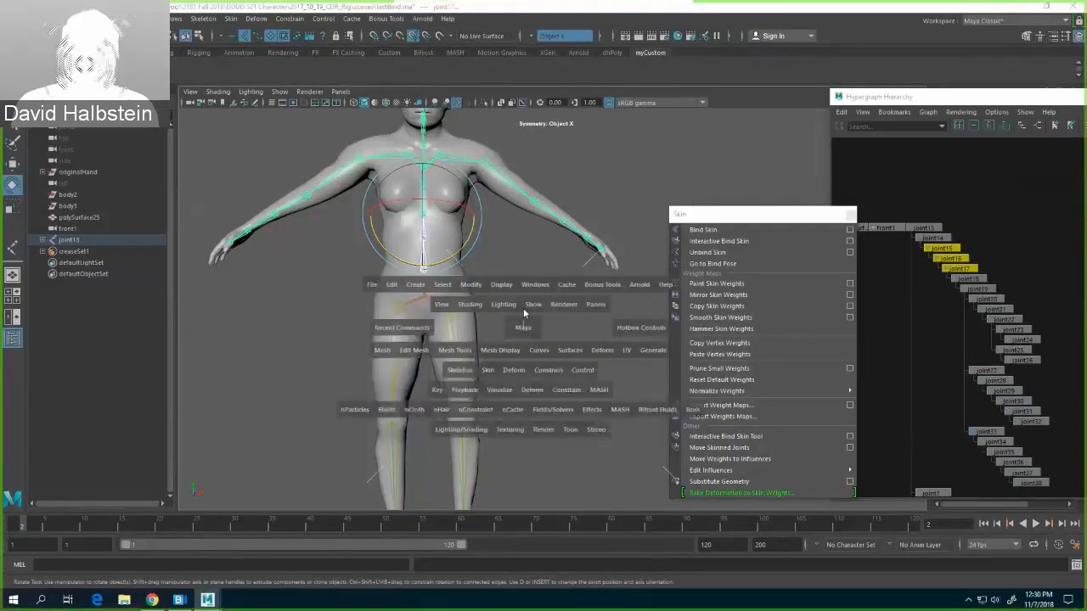
pyautogui.keyDown('alt'); pyautogui.moveTo(523, 309); pyautogui.dragTo(465, 316); pyautogui.keyUp('alt')
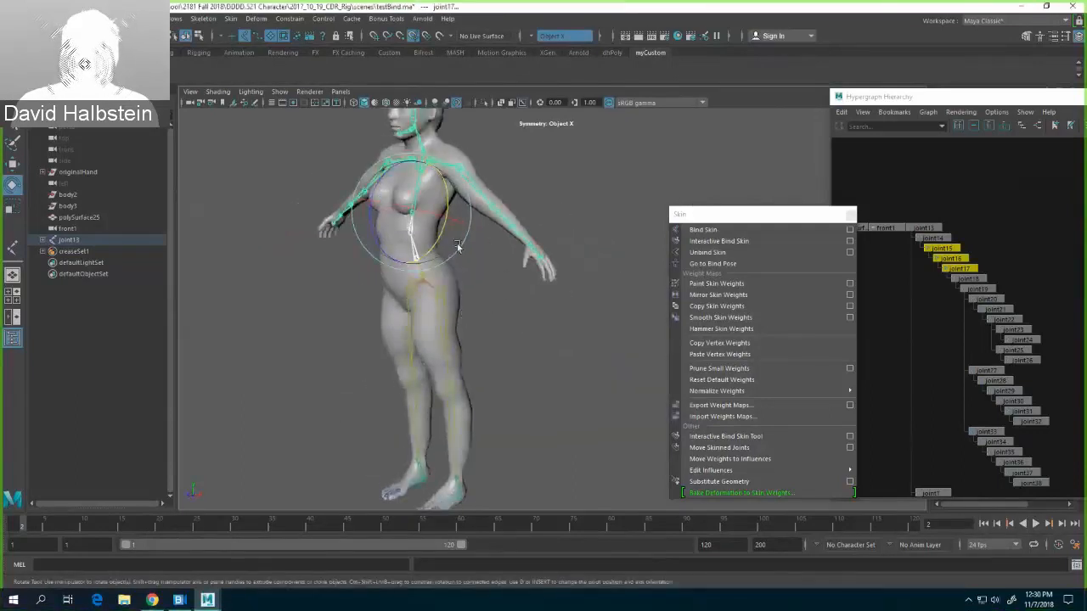
# Step: Bend the torso forward with the three selected spine joints, then return the whole skeleton to its bind pose
pyautogui.moveTo(390, 206); pyautogui.dragTo(364, 265)
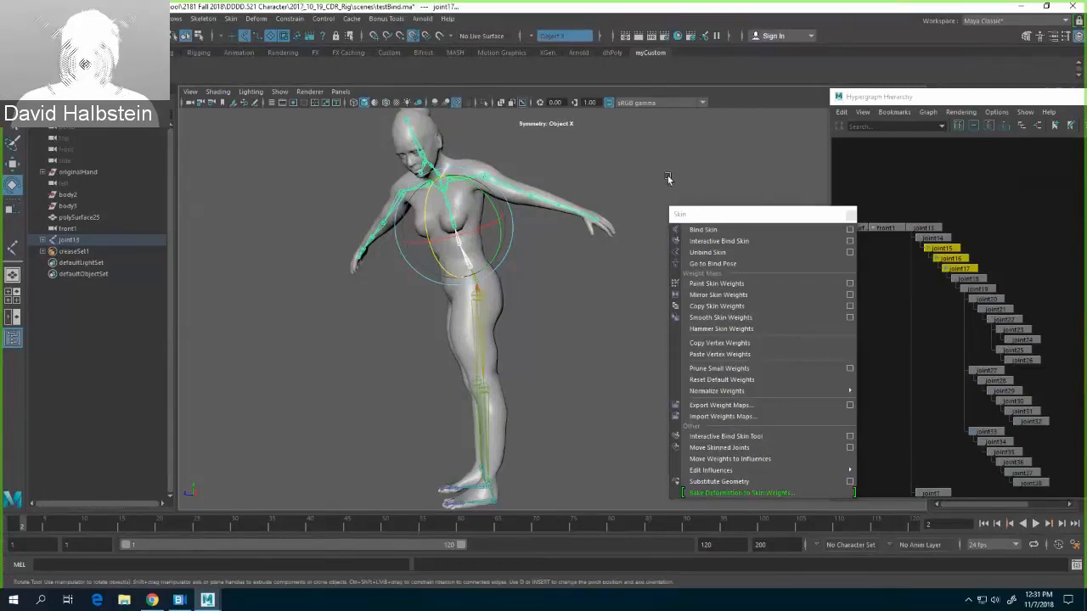
pyautogui.keyDown('alt'); pyautogui.moveTo(583, 342); pyautogui.dragTo(499, 173); pyautogui.keyUp('alt')
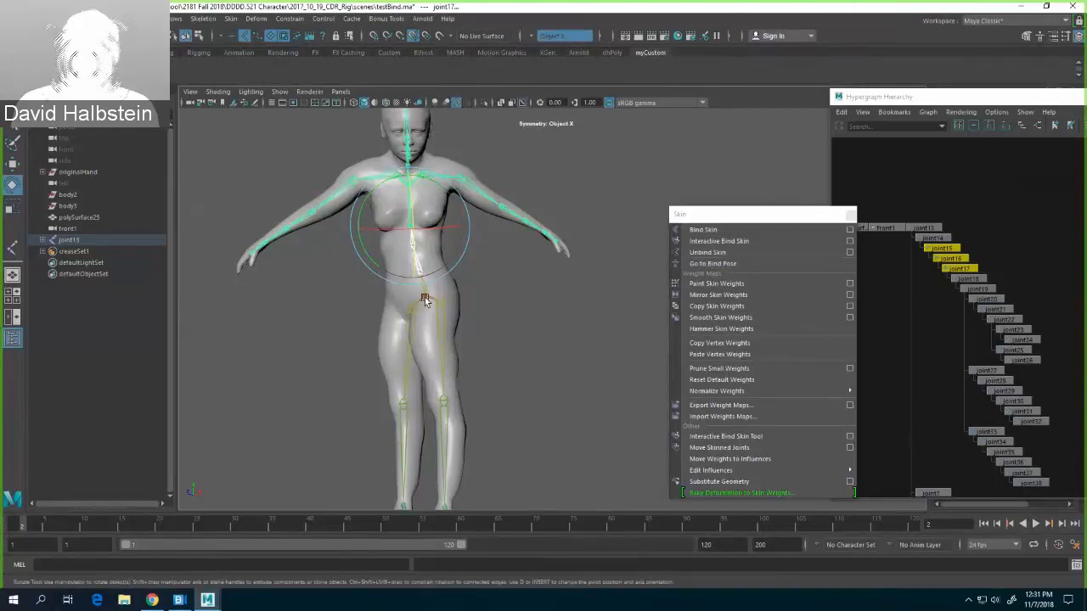
pyautogui.click(712, 263)
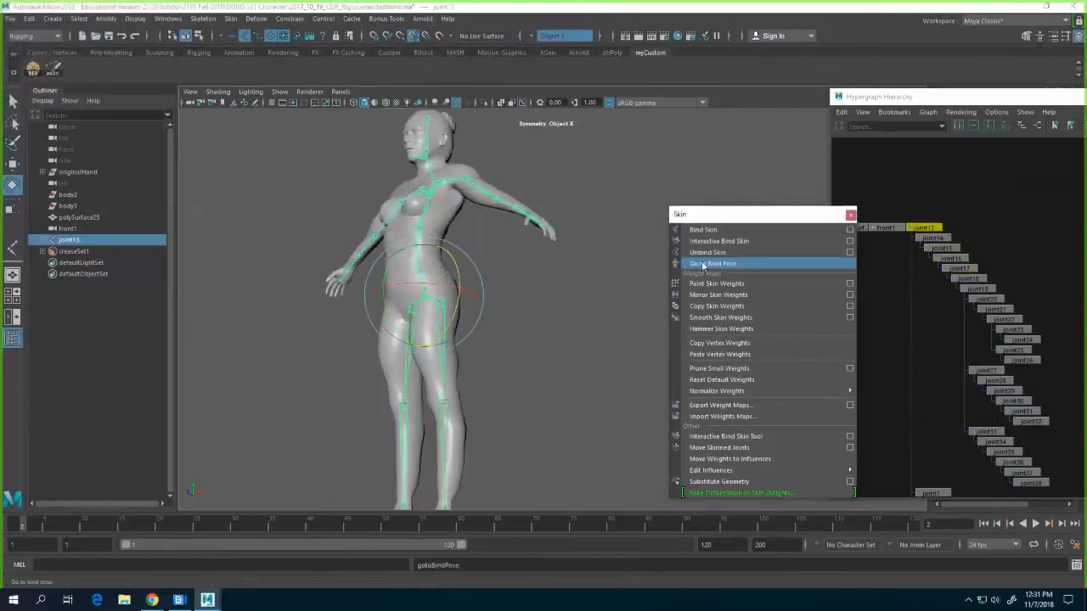
pyautogui.keyDown('alt'); pyautogui.moveTo(518, 330); pyautogui.dragTo(524, 225); pyautogui.keyUp('alt')
# Step: Raise the character's left arm by rotating joint27 and joint28 together, inspect the shoulder deformation up close, and undo the rotation
pyautogui.click(446, 167)
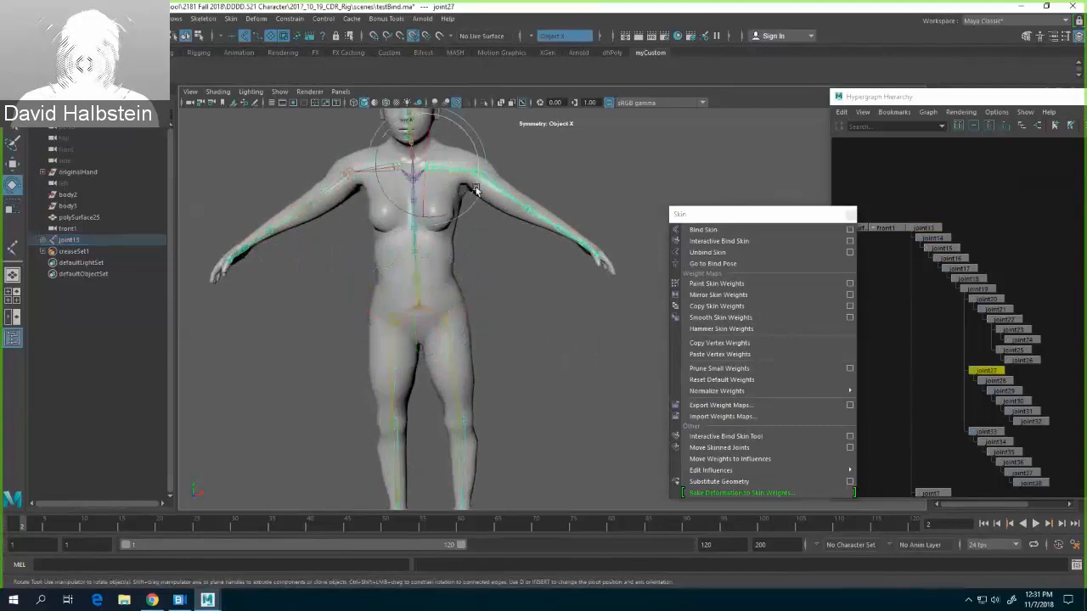
pyautogui.keyDown('shift'); pyautogui.click(494, 190); pyautogui.keyUp('shift')
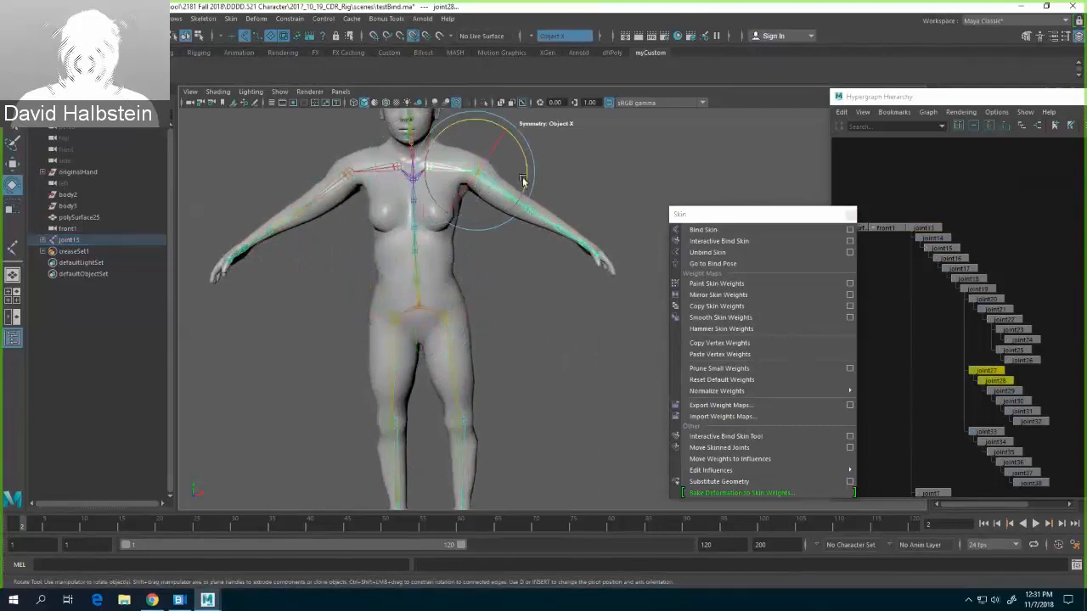
pyautogui.moveTo(526, 181); pyautogui.dragTo(524, 151)
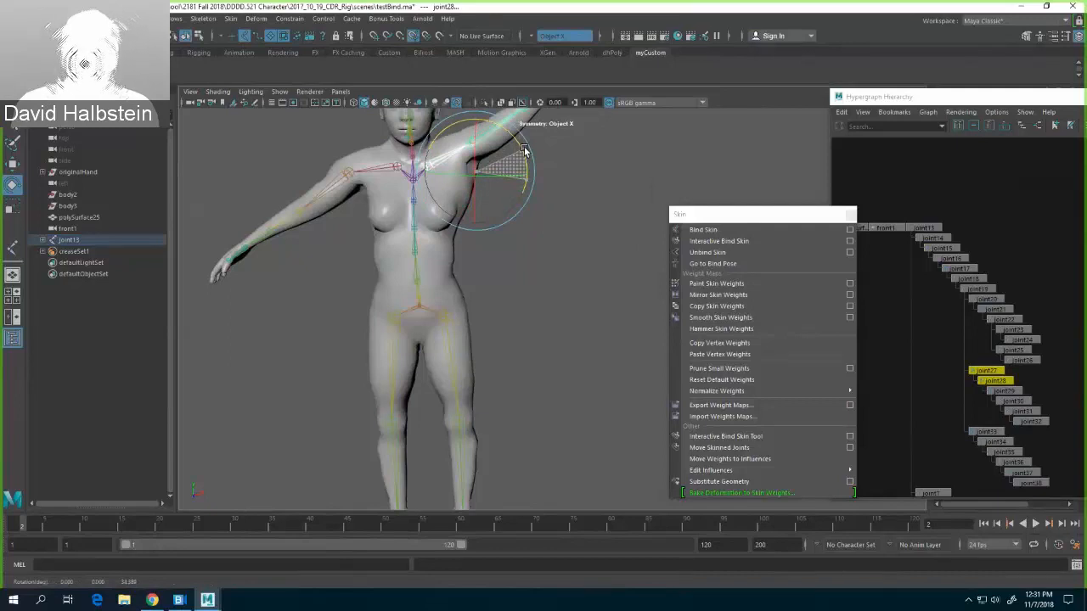
pyautogui.moveTo(524, 150); pyautogui.dragTo(525, 149)
pyautogui.keyDown('alt'); pyautogui.moveTo(558, 273); pyautogui.dragTo(546, 383, button='middle'); pyautogui.keyUp('alt')
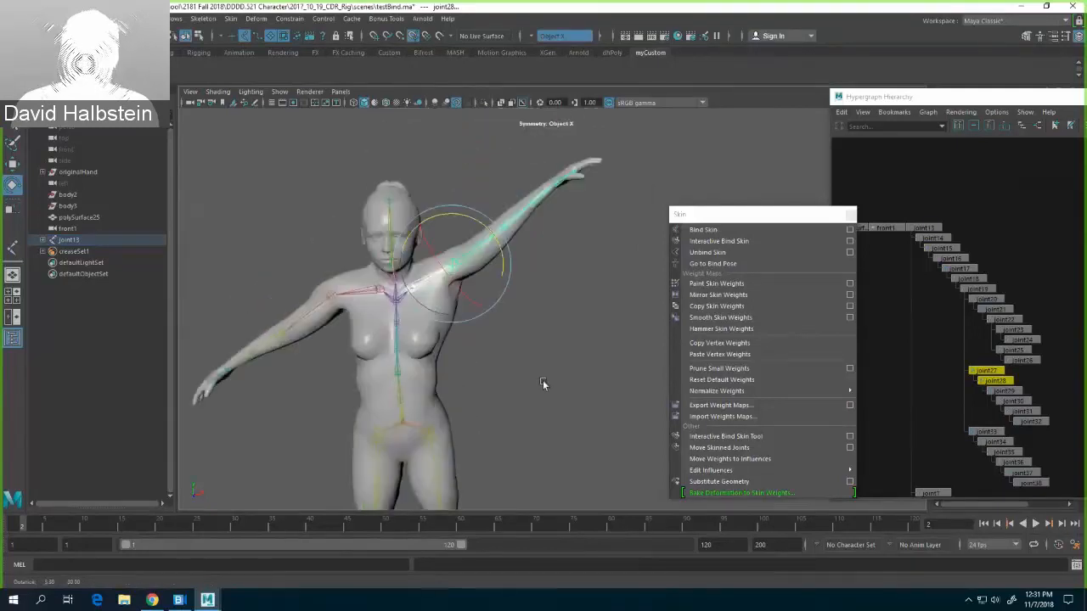
pyautogui.scroll(5, 541, 377)
pyautogui.keyDown('alt'); pyautogui.moveTo(532, 297); pyautogui.dragTo(650, 333, button='middle'); pyautogui.keyUp('alt')
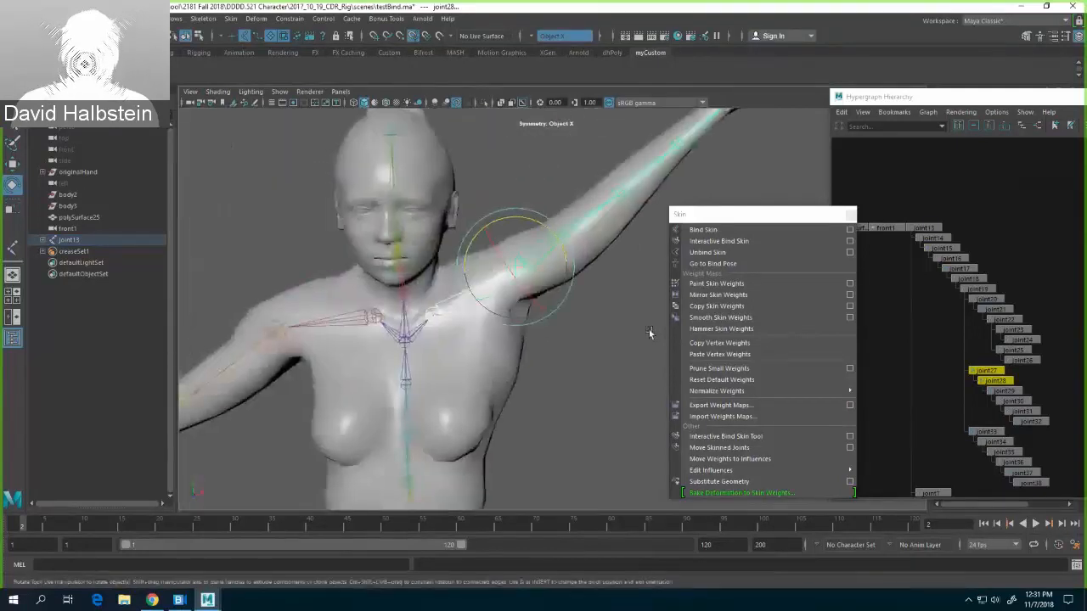
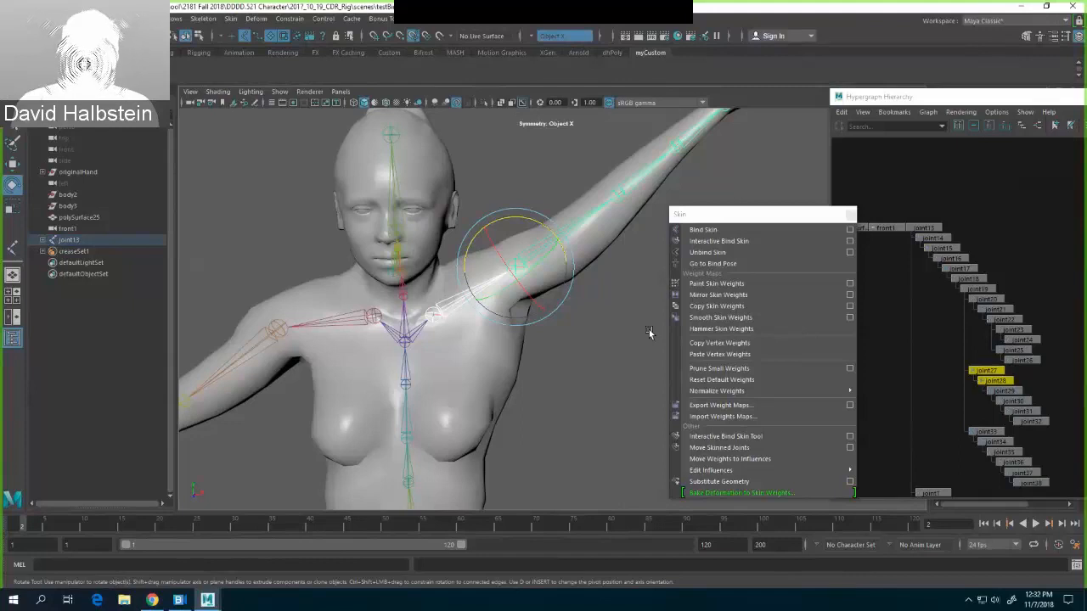
pyautogui.hotkey('ctrl', 'z')
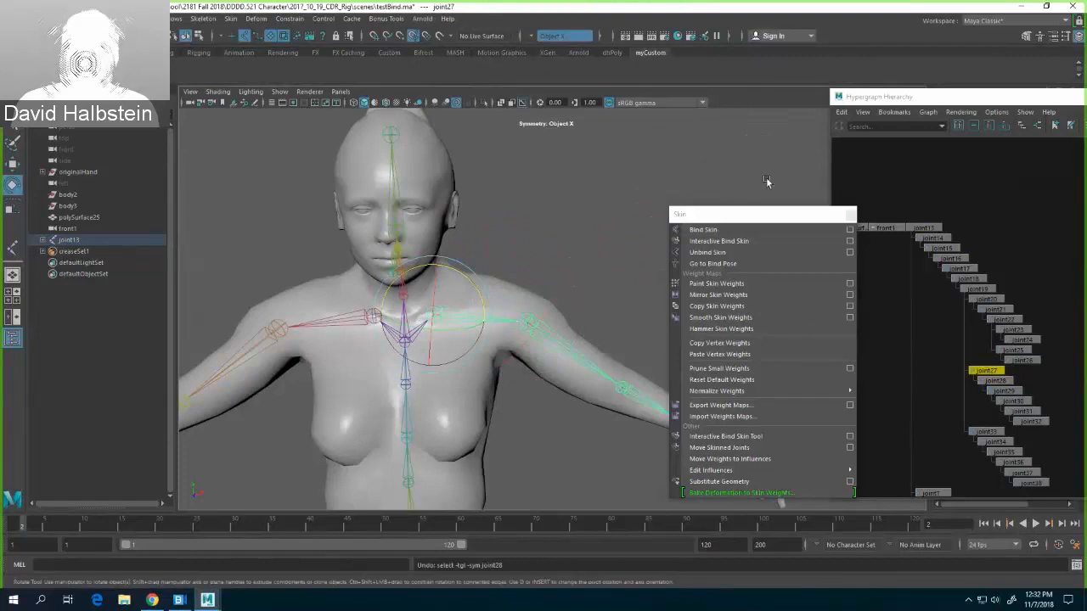
# Step: Move the floating Skin menu away from the figure, select the root joint joint13, and return the skeleton to its bind pose
pyautogui.click(776, 219)
pyautogui.moveTo(776, 219); pyautogui.dragTo(895, 180)
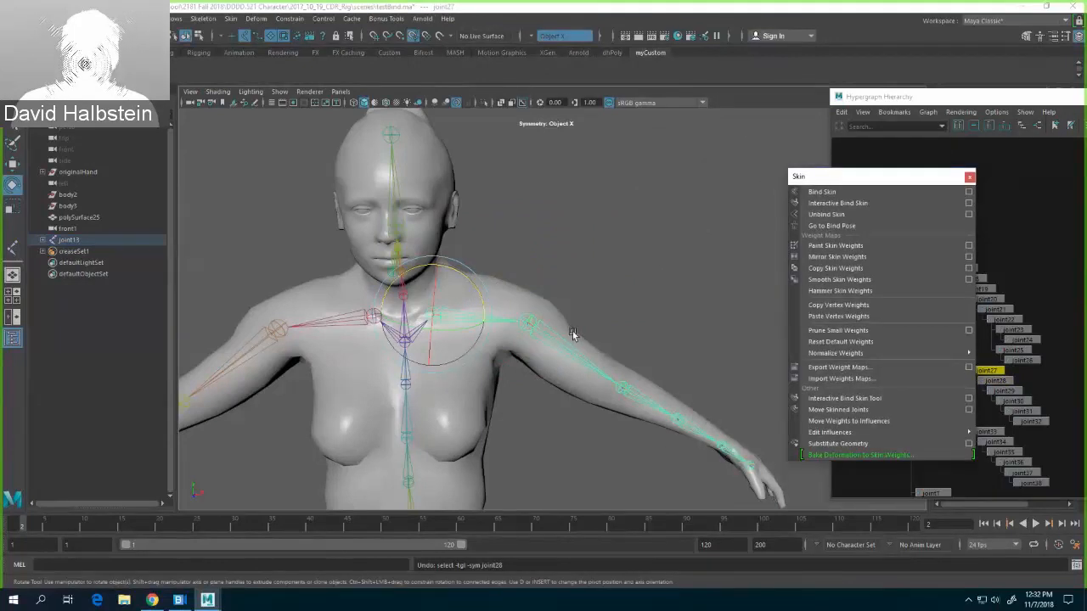
pyautogui.scroll(-5, 572, 331)
pyautogui.keyDown('alt'); pyautogui.moveTo(647, 263); pyautogui.dragTo(654, 248); pyautogui.keyUp('alt')
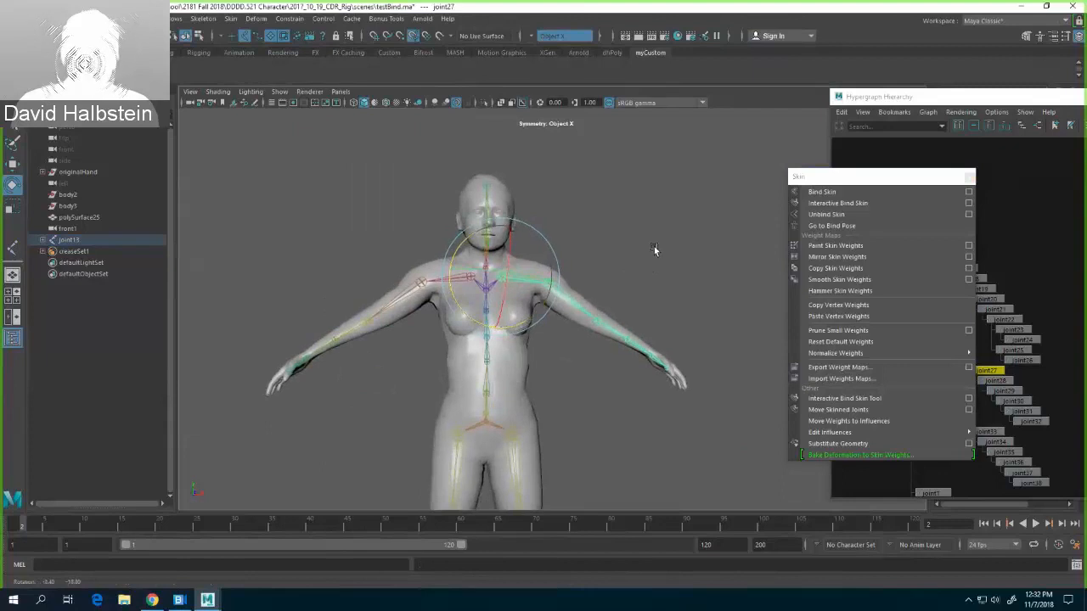
pyautogui.click(486, 422)
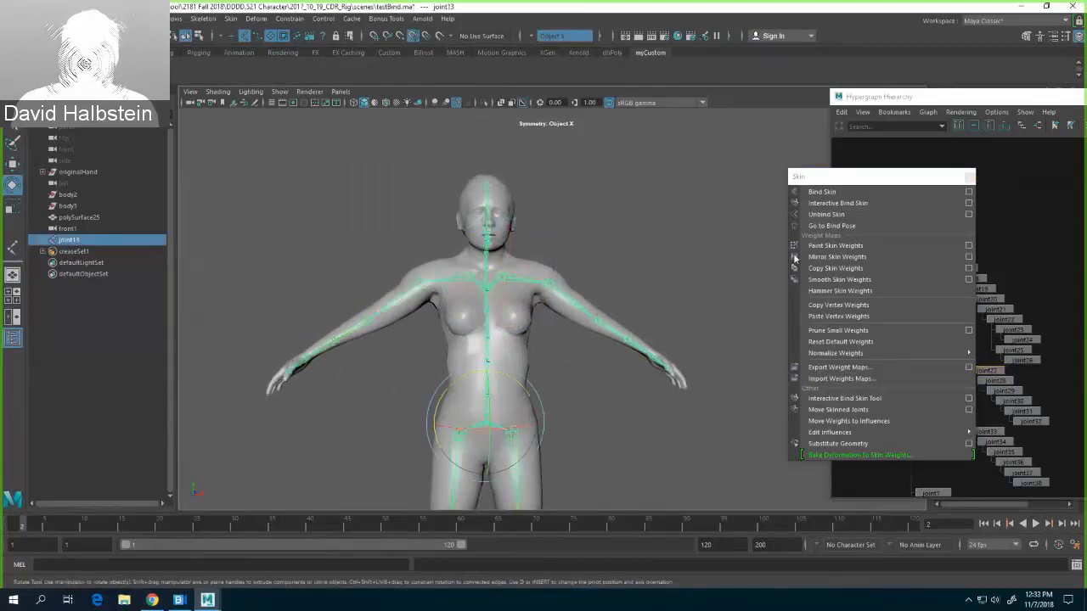
pyautogui.click(854, 233)
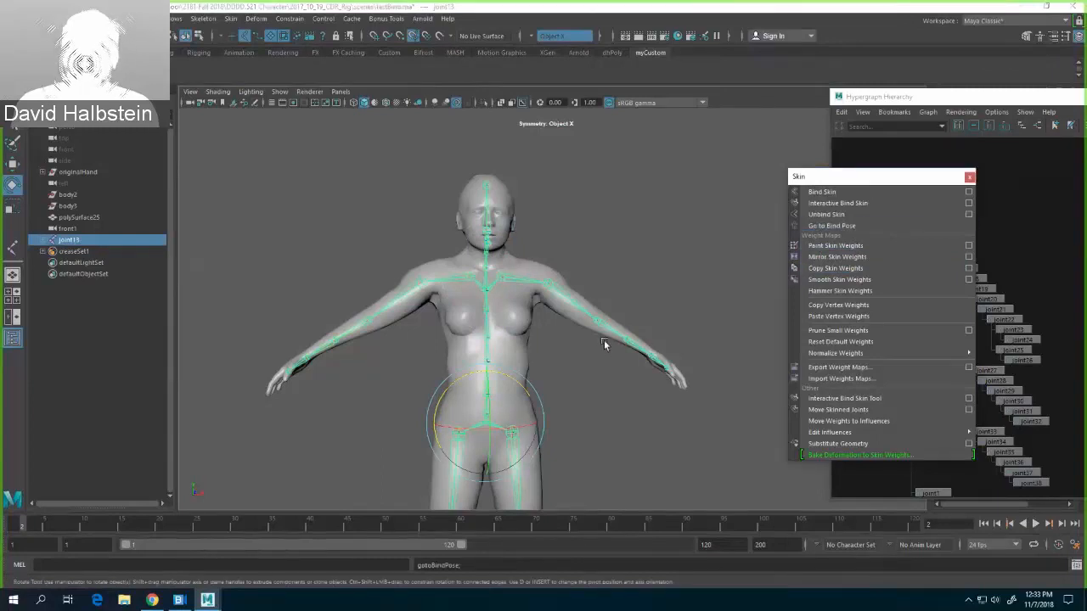
# Step: Add the body mesh polySurface25 to the root joint selection, unbind the skin, and deselect everything
pyautogui.keyDown('shift'); pyautogui.click(527, 355); pyautogui.keyUp('shift')
pyautogui.click(868, 215)
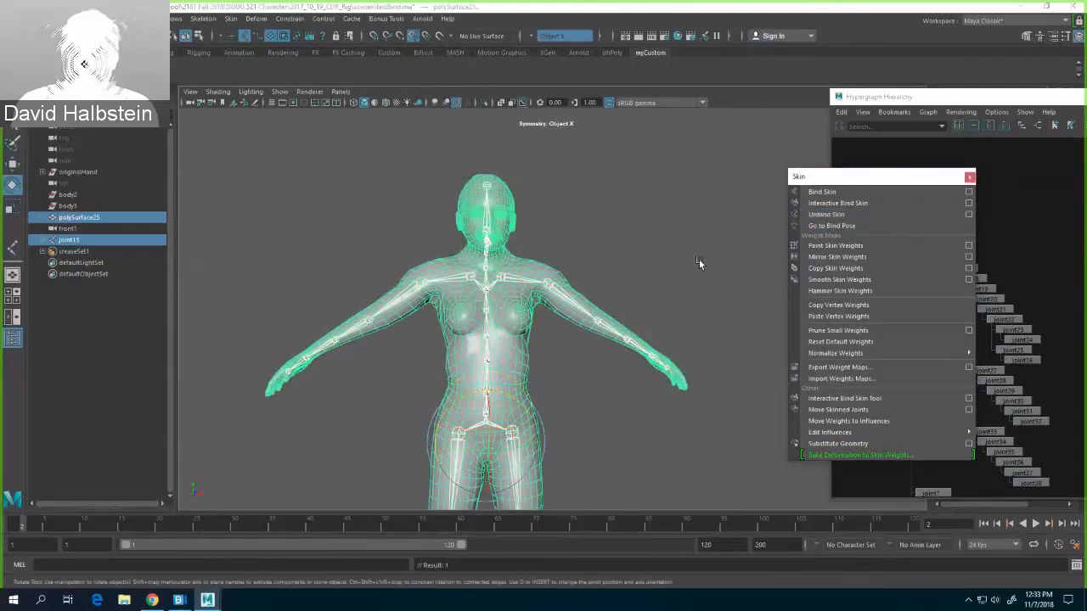
pyautogui.click(696, 258)
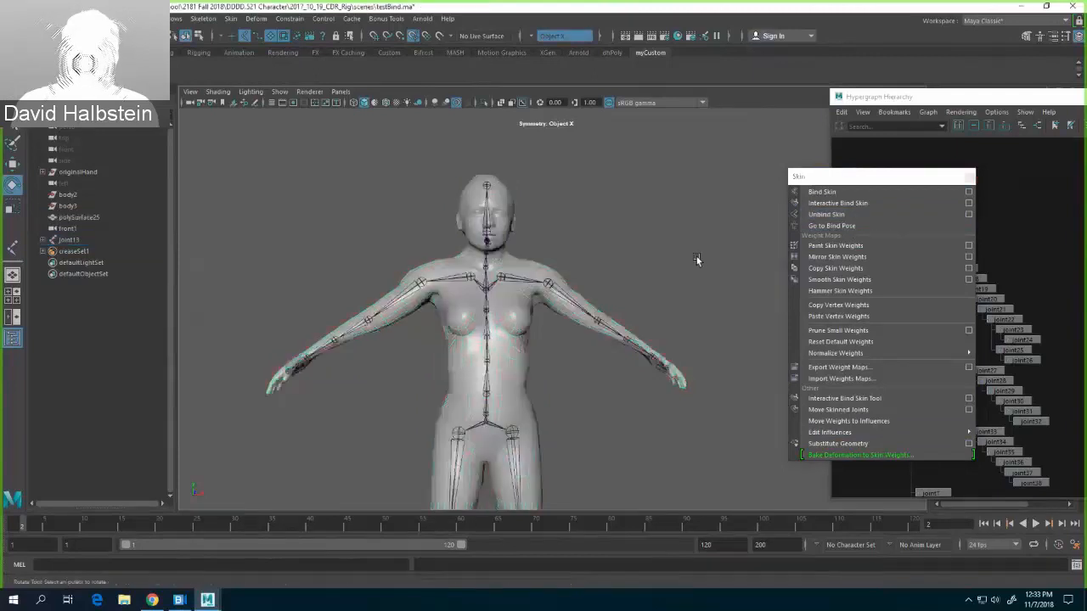
# Step: Test that the mesh is detached by rotating spine joint joint16, undo the rotation, and deselect the joint
pyautogui.click(489, 360)
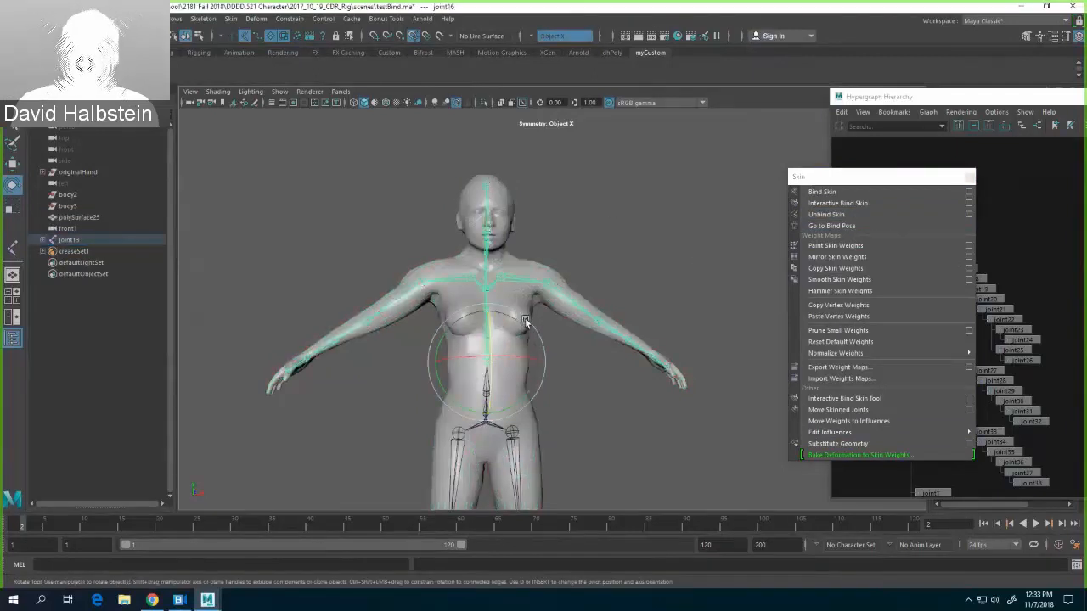
pyautogui.moveTo(533, 321); pyautogui.dragTo(555, 392)
pyautogui.hotkey('ctrl', 'z')
pyautogui.click(584, 385)
# Step: In the front view, draw a two-joint chain from beside the spine at chest height out across the character's left breast
pyautogui.press('space')
pyautogui.keyDown('alt'); pyautogui.moveTo(554, 290); pyautogui.dragTo(558, 402, button='middle'); pyautogui.keyUp('alt')
pyautogui.scroll(5, 559, 397)
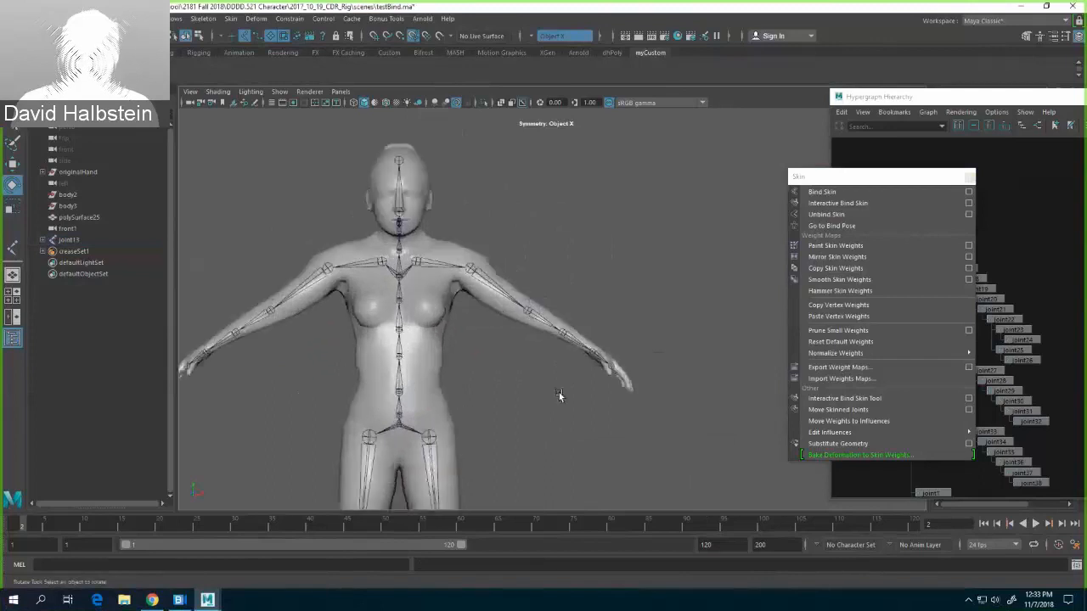
pyautogui.keyDown('alt'); pyautogui.moveTo(506, 380); pyautogui.dragTo(551, 394, button='middle'); pyautogui.keyUp('alt')
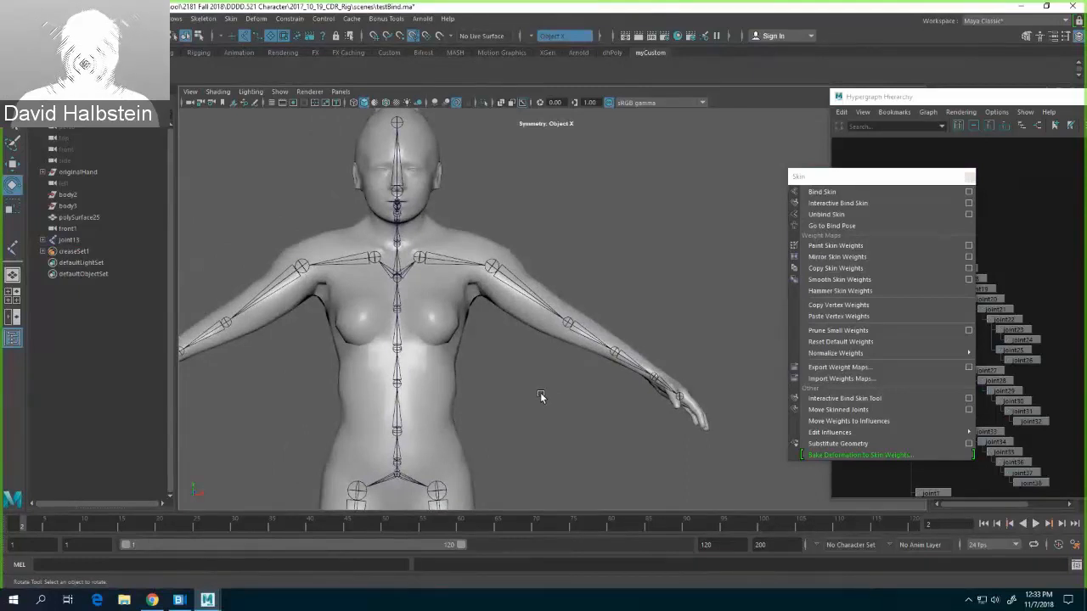
pyautogui.click(12, 249)
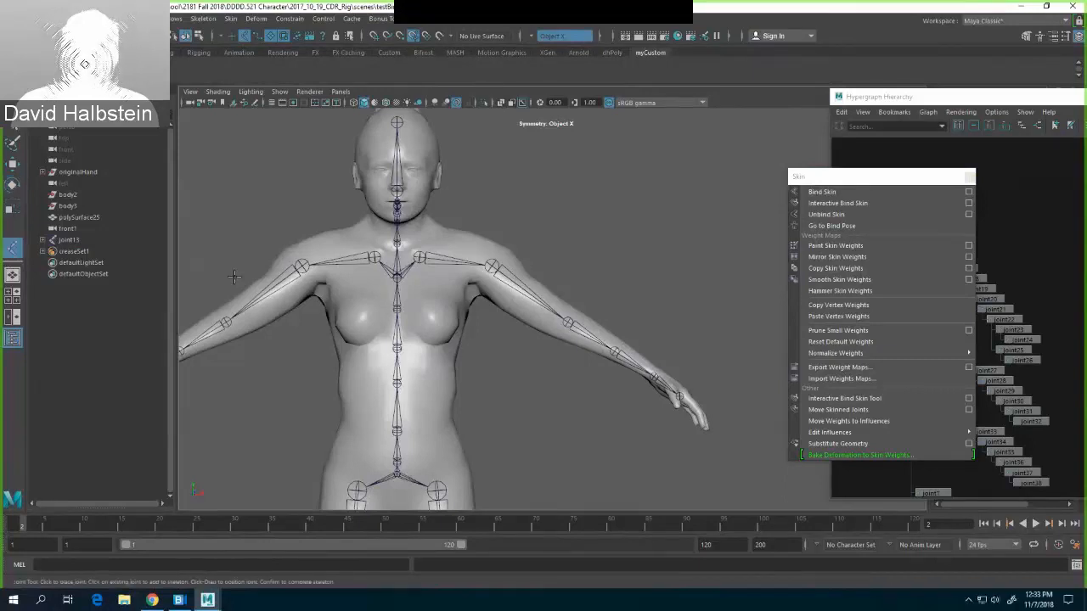
pyautogui.click(408, 310)
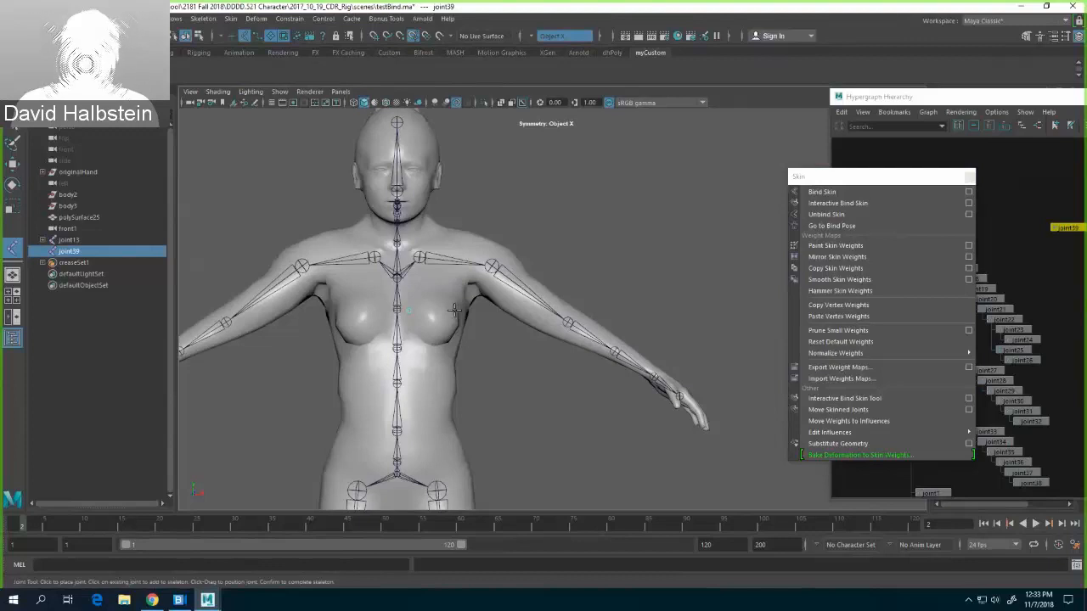
pyautogui.click(455, 313)
pyautogui.press('e')
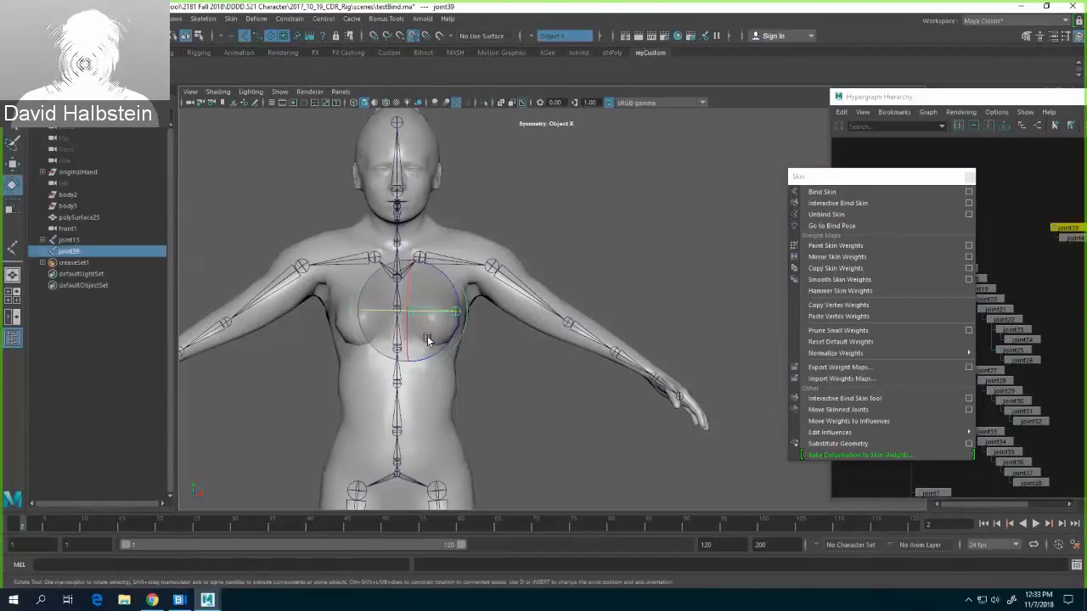
pyautogui.press('q')
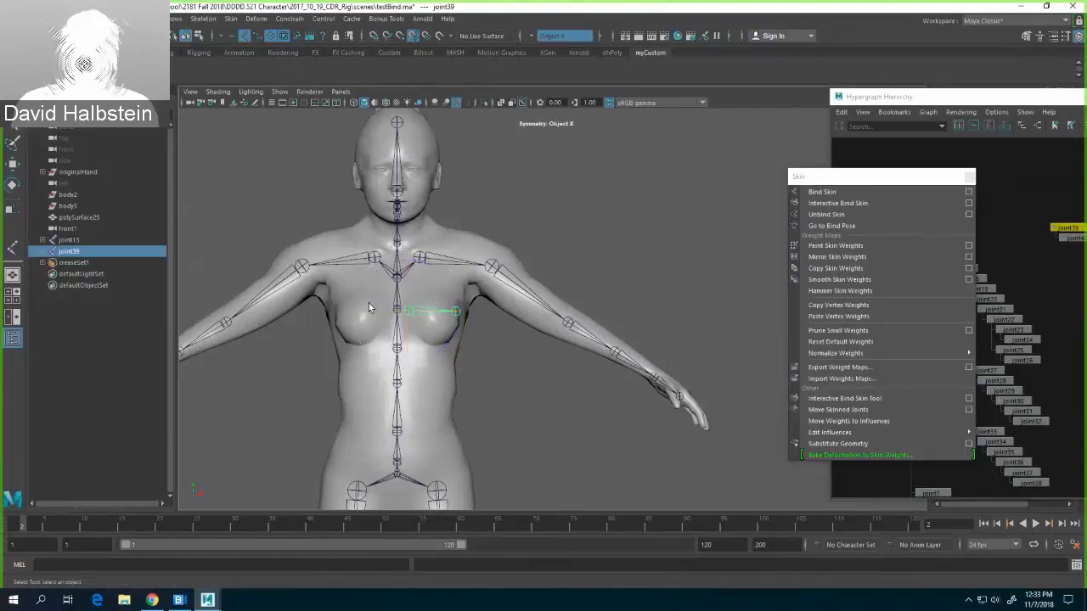
# Step: Draw a second two-joint chain just below the left breast, outward from beside the spine, and undo the extra joint added to it
pyautogui.click(12, 247)
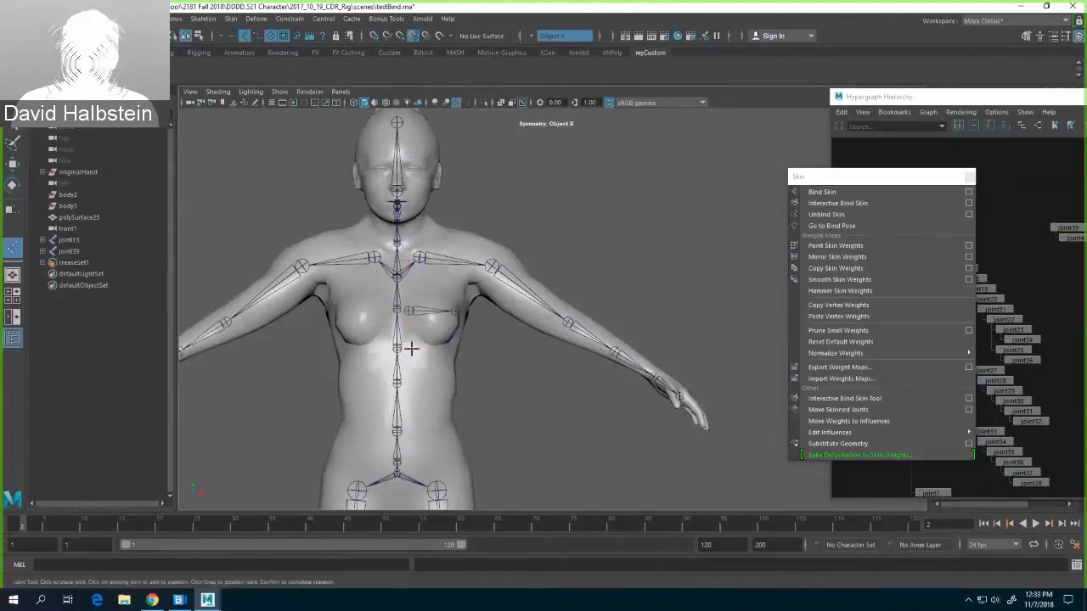
pyautogui.click(411, 348)
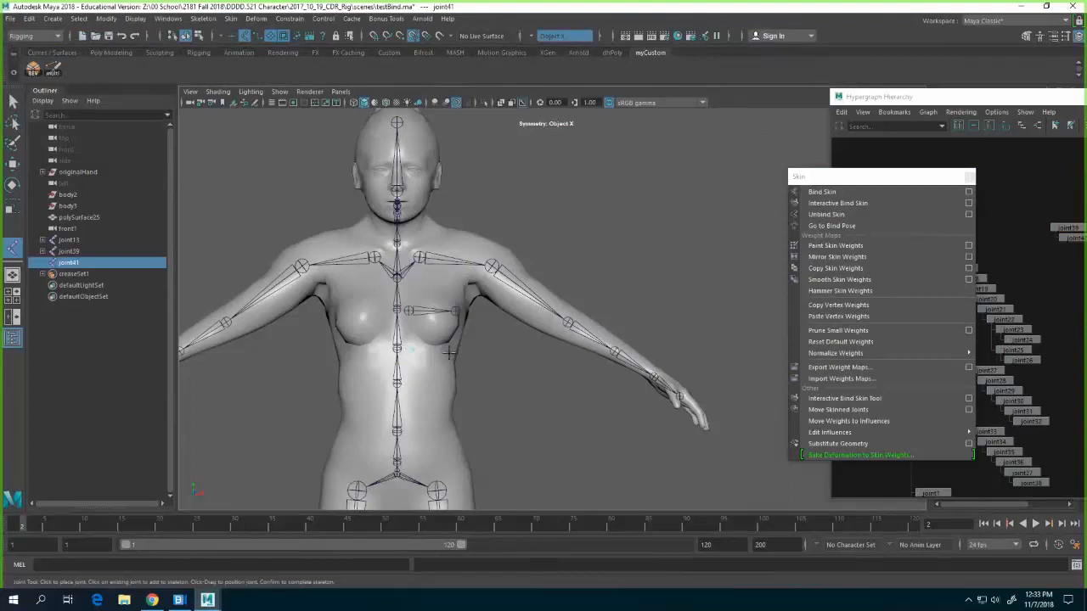
pyautogui.click(449, 352)
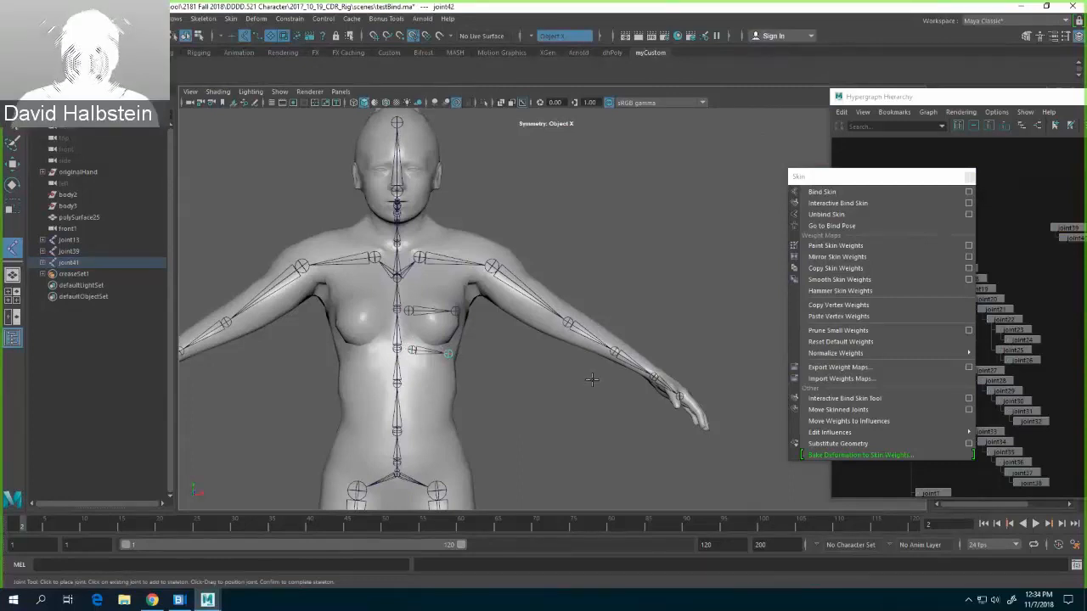
pyautogui.click(13, 246)
pyautogui.click(419, 382)
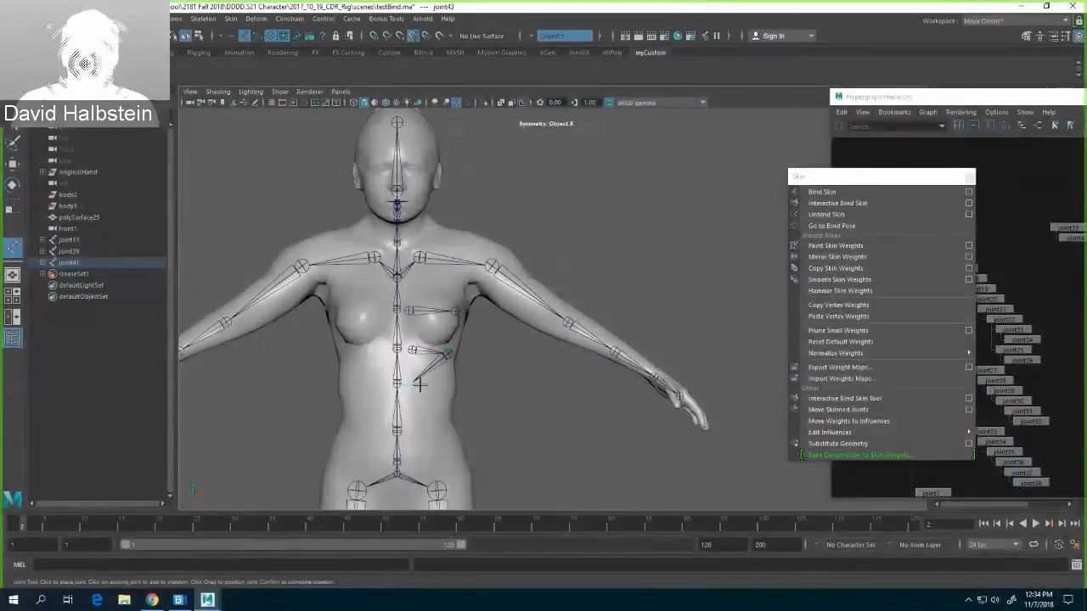
pyautogui.hotkey('ctrl', 'z')
pyautogui.press('Return')
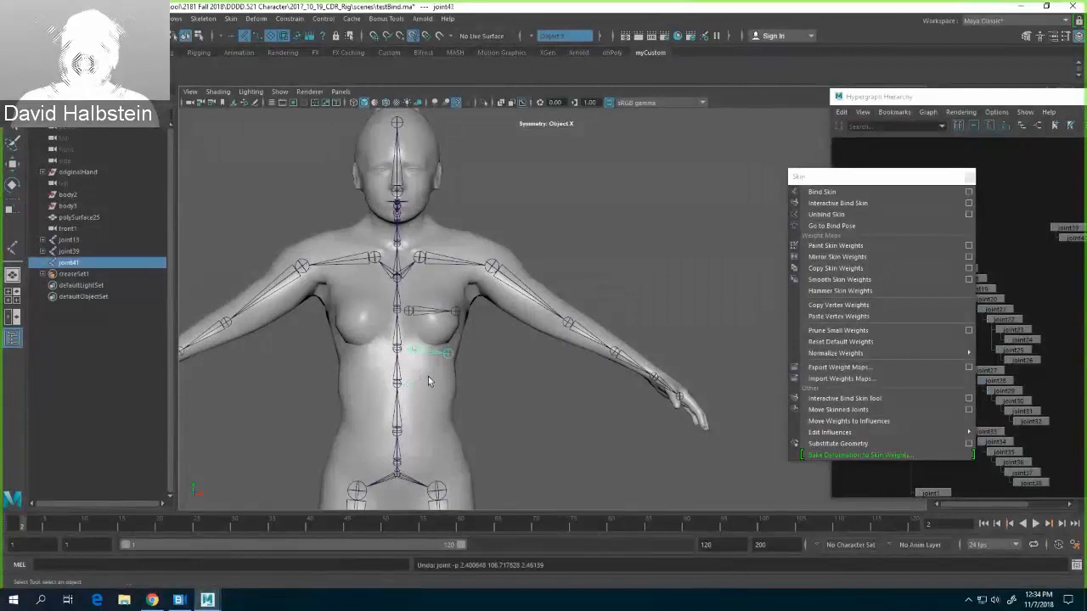
# Step: Draw a third two-joint chain below the second, from beside the spine out toward the left side of the upper abdomen
pyautogui.click(13, 246)
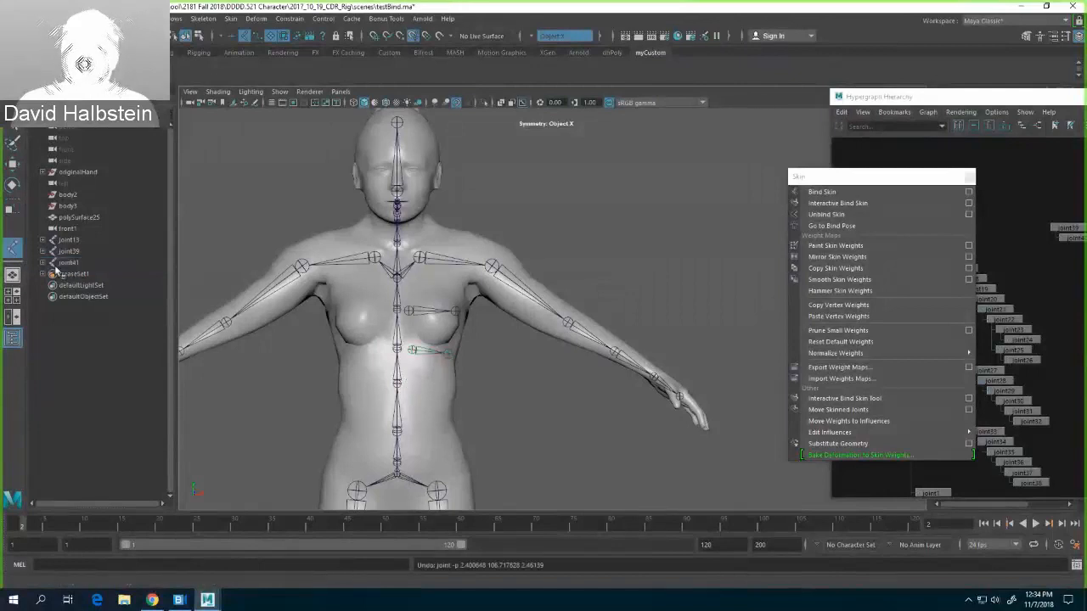
pyautogui.click(409, 384)
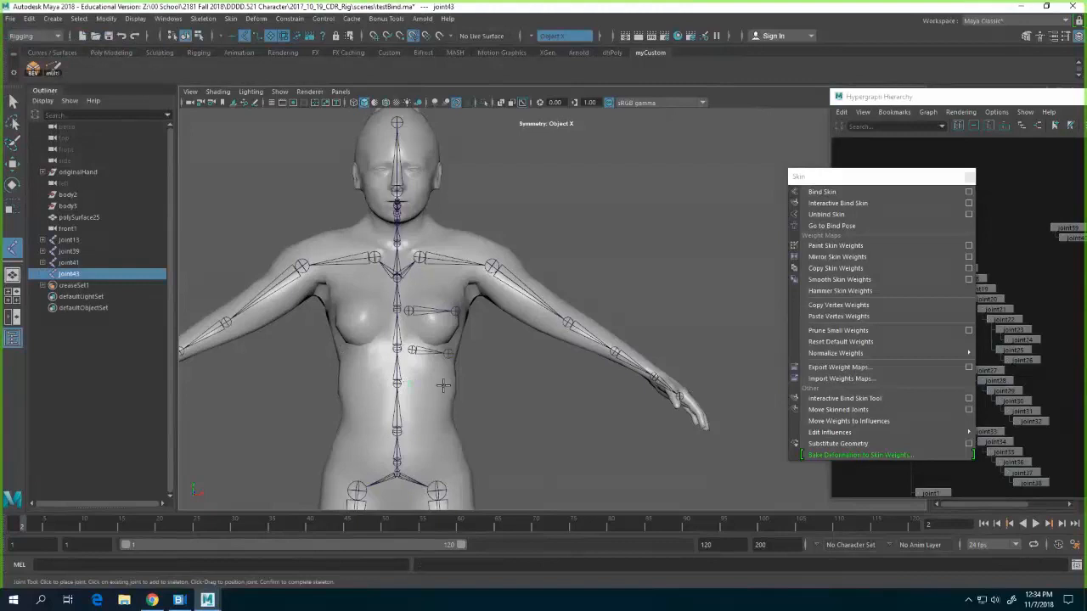
pyautogui.press('Return')
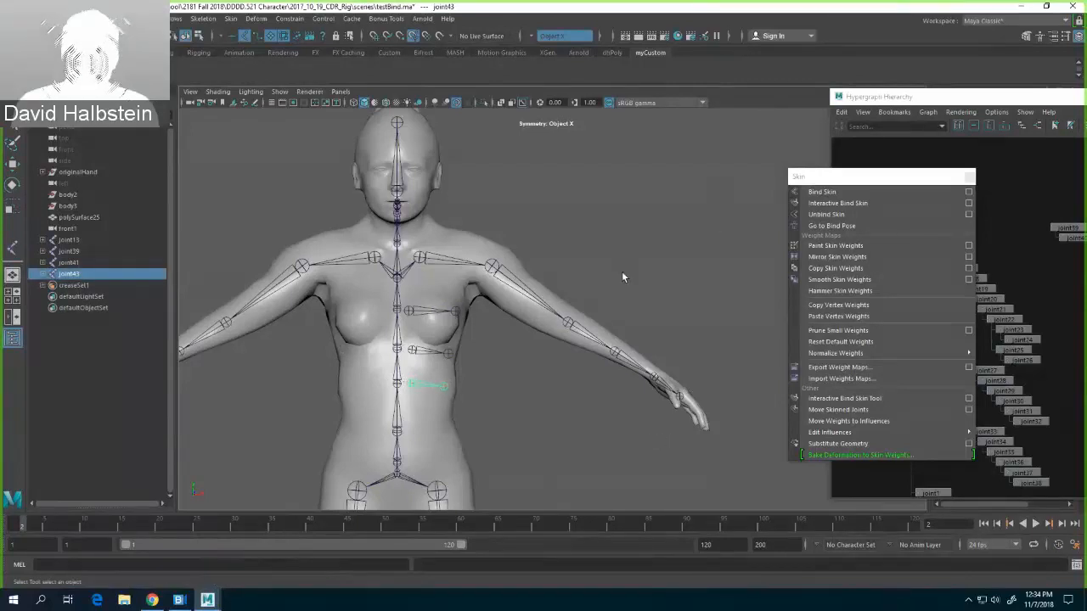
# Step: Examine in the perspective view how the three new joint chains sit inside the torso, from the side and the front
pyautogui.press('space')
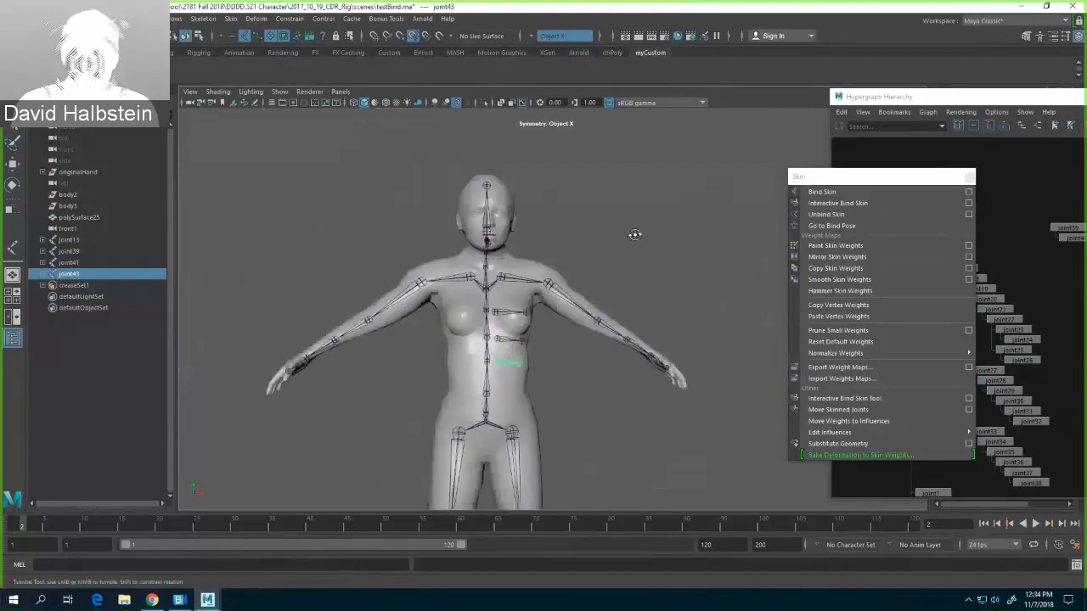
pyautogui.keyDown('alt'); pyautogui.moveTo(633, 235); pyautogui.dragTo(540, 243); pyautogui.keyUp('alt')
pyautogui.scroll(5, 542, 248)
pyautogui.keyDown('alt'); pyautogui.moveTo(530, 256); pyautogui.dragTo(583, 248, button='middle'); pyautogui.keyUp('alt')
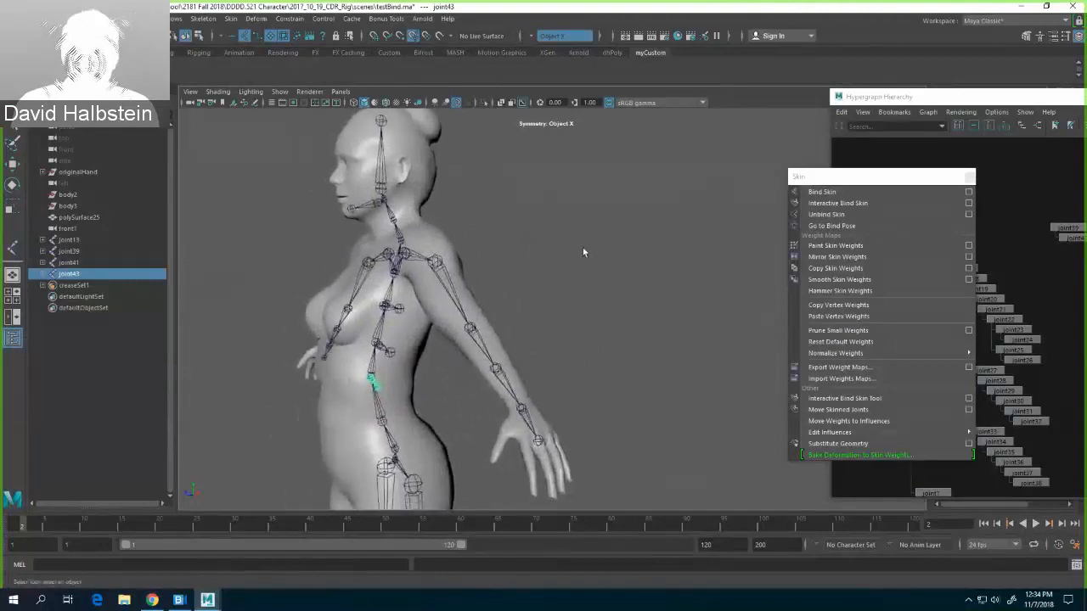
pyautogui.click(413, 36)
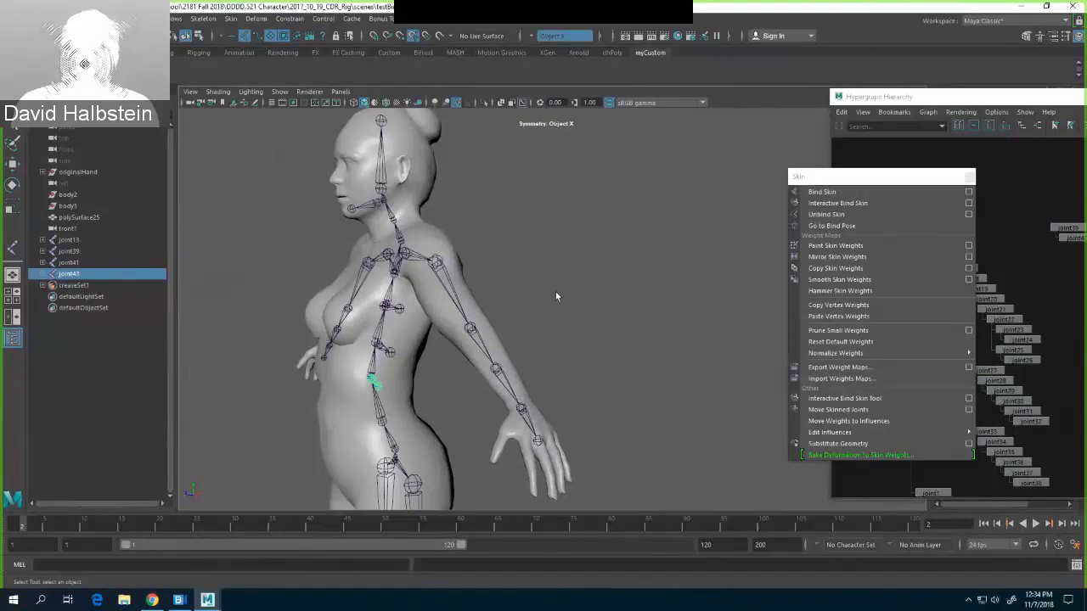
pyautogui.keyDown('alt'); pyautogui.moveTo(556, 297); pyautogui.dragTo(646, 276); pyautogui.keyUp('alt')
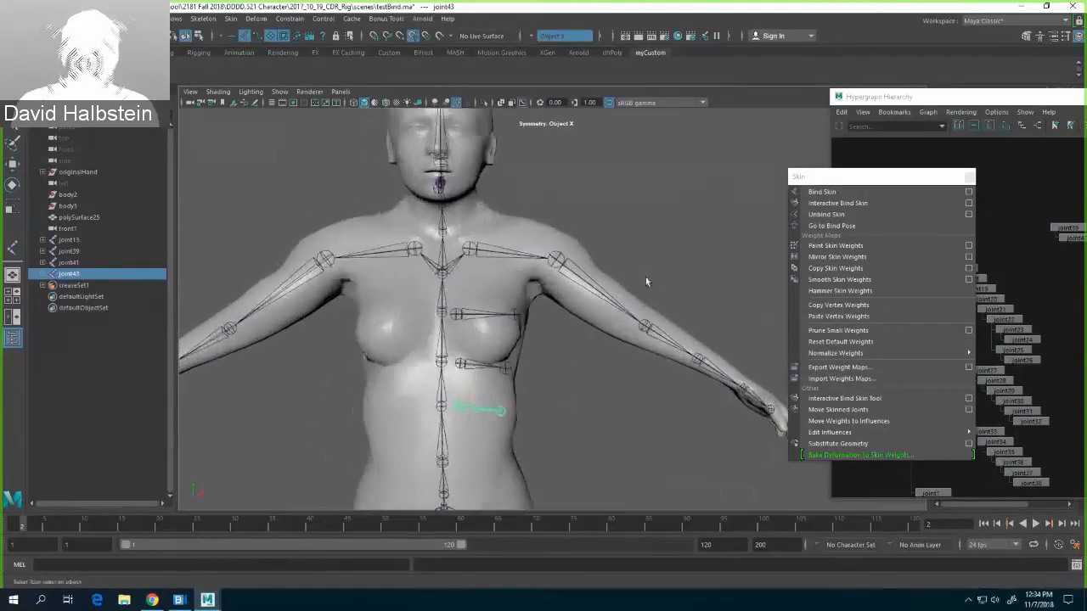
# Step: Parent each of the three rib-like joint chains on the character's left side to its adjacent spine joint
pyautogui.click(457, 323)
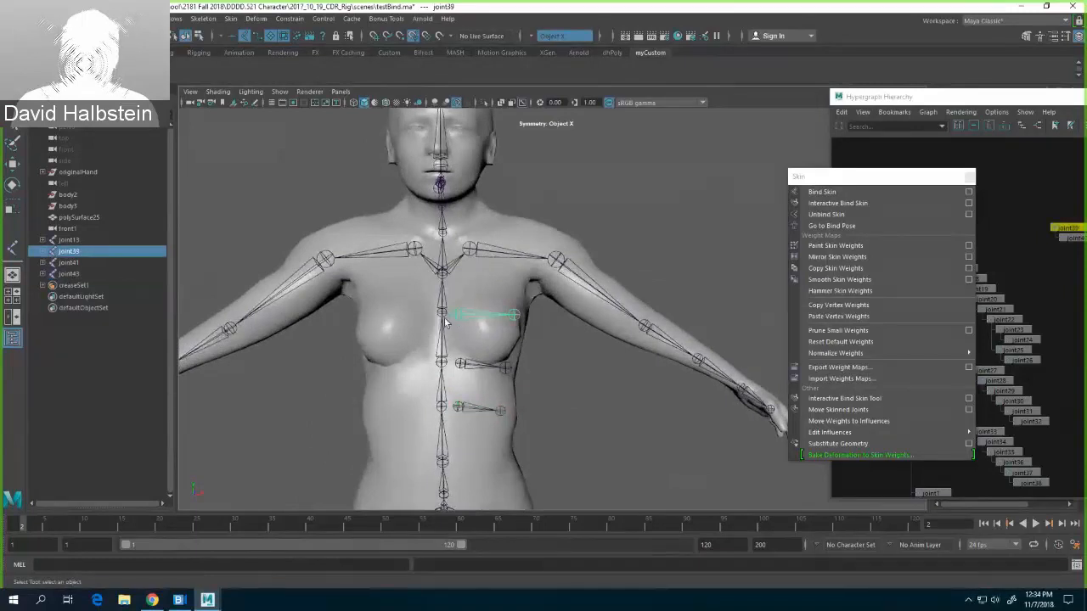
pyautogui.keyDown('shift'); pyautogui.click(444, 317); pyautogui.keyUp('shift')
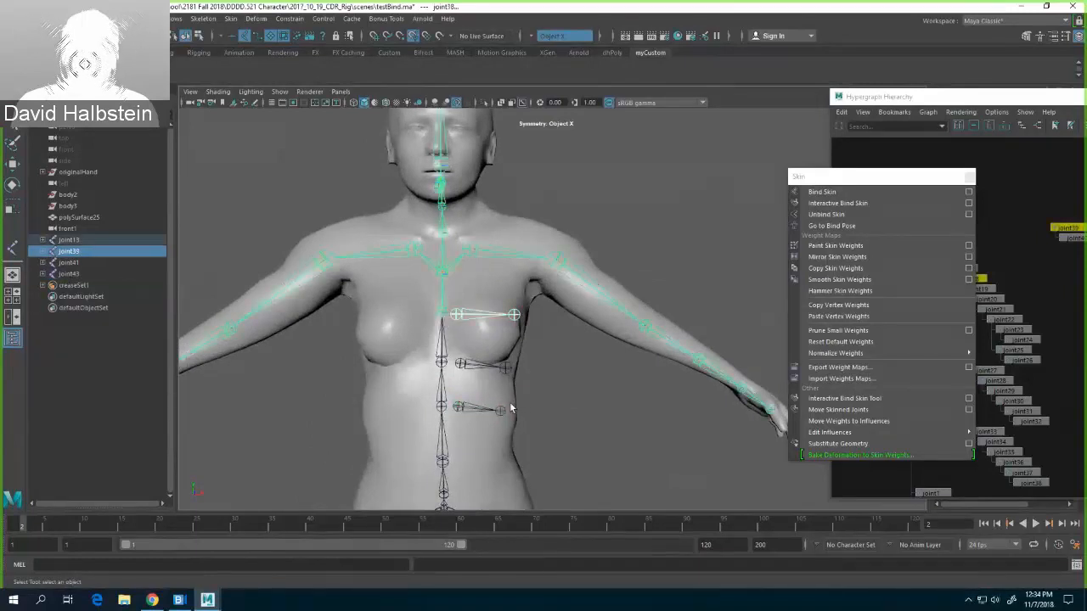
pyautogui.press('p')
pyautogui.click(463, 369)
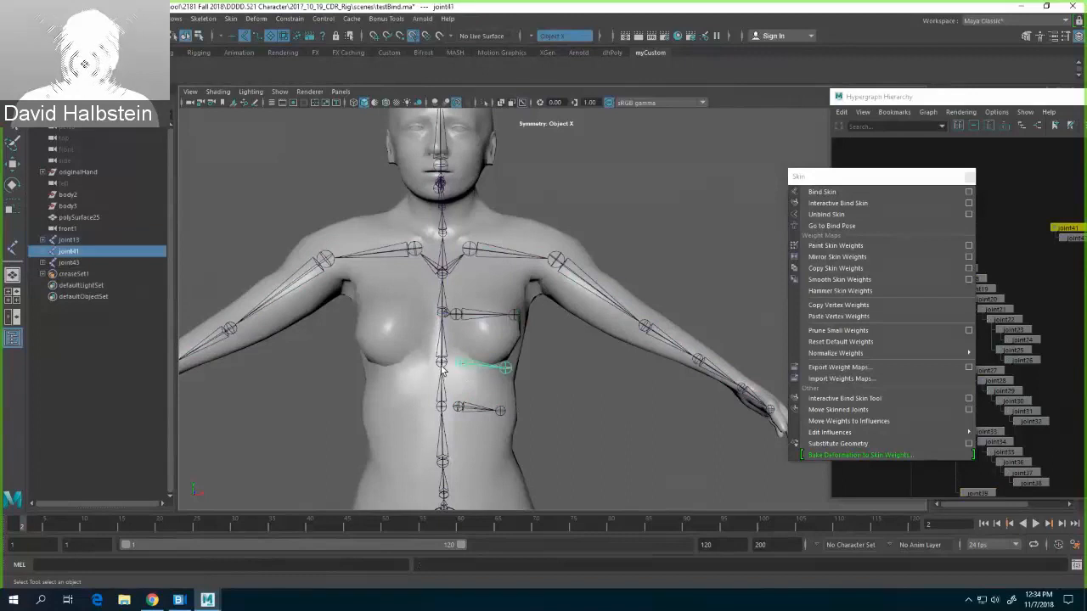
pyautogui.keyDown('shift'); pyautogui.click(443, 367); pyautogui.keyUp('shift')
pyautogui.press('p')
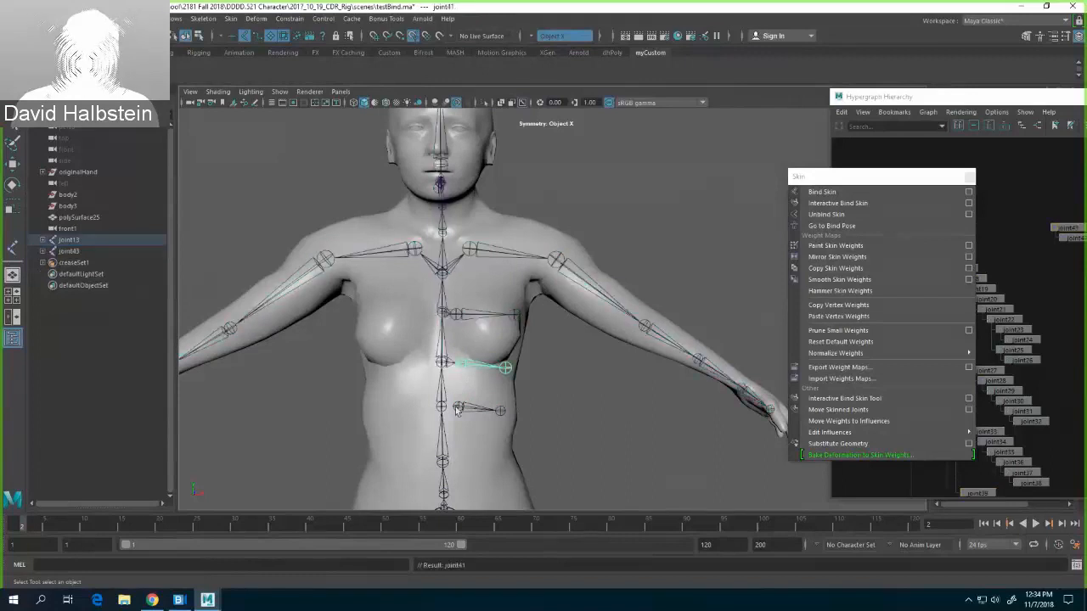
pyautogui.click(456, 411)
pyautogui.keyDown('shift'); pyautogui.click(443, 408); pyautogui.keyUp('shift')
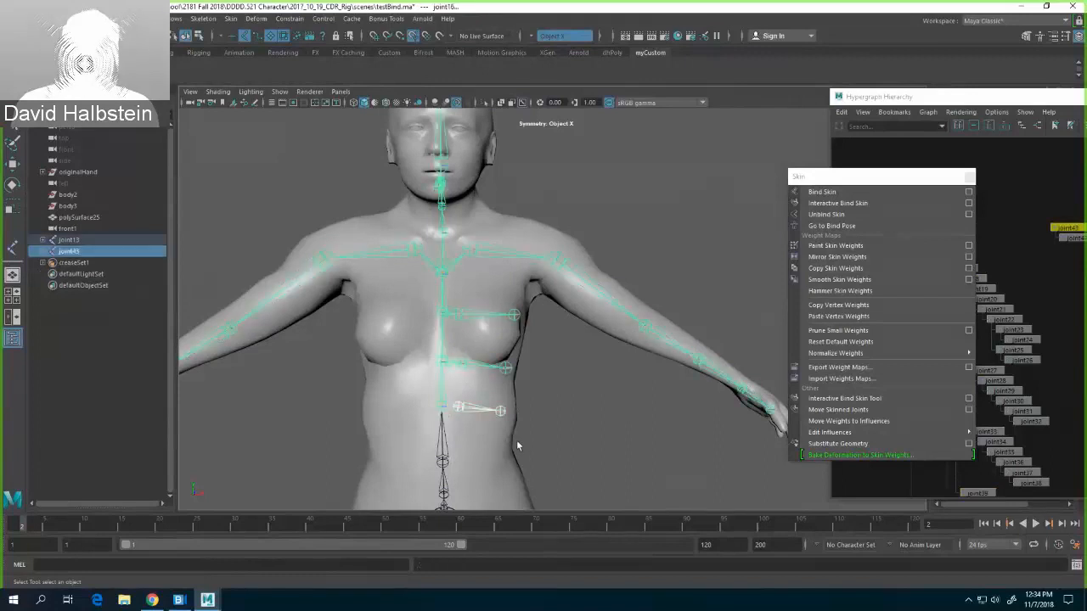
pyautogui.press('p')
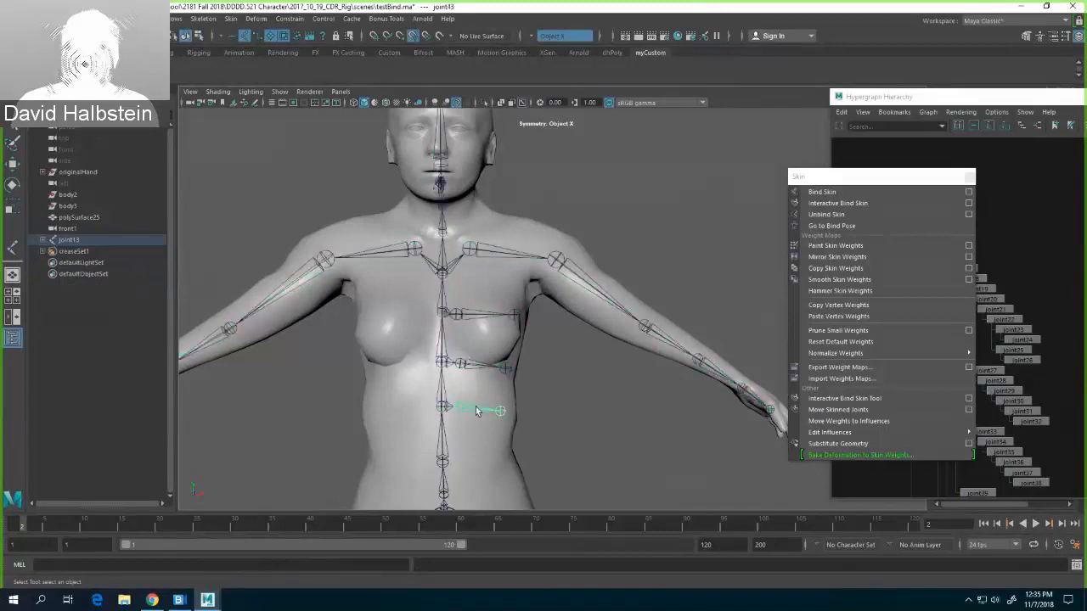
# Step: Keep the Skeleton commands in a floating window and mirror the lowest rib chain to the character's right side
pyautogui.click(203, 18)
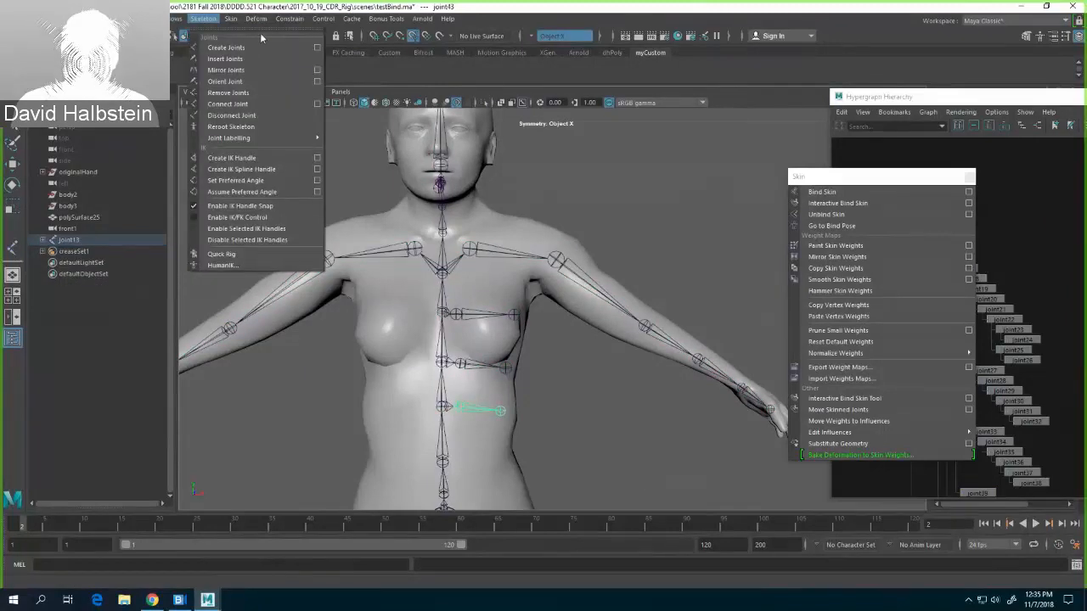
pyautogui.click(262, 33)
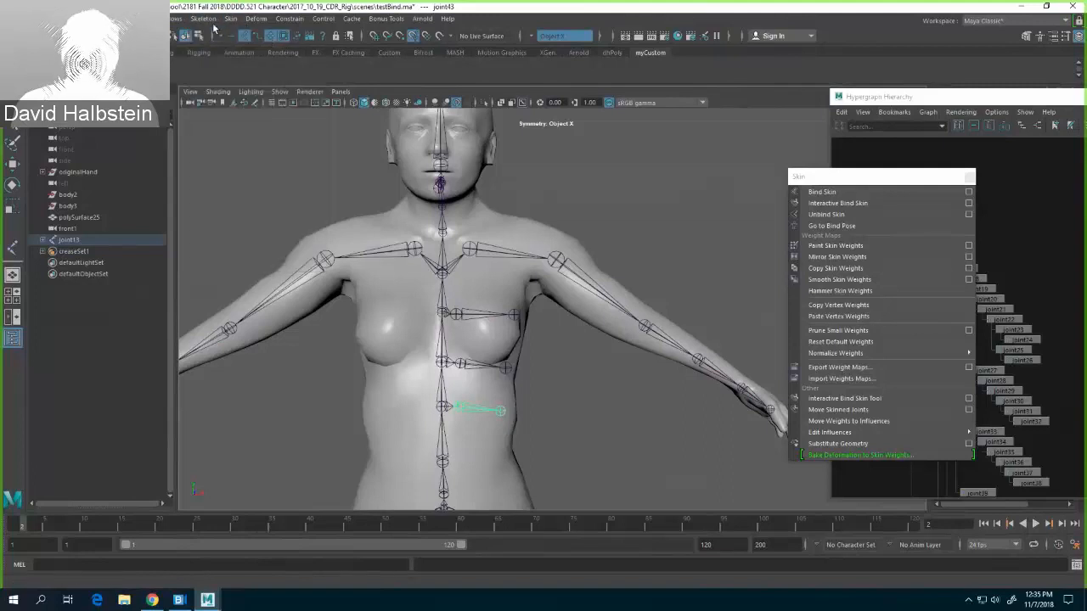
pyautogui.click(203, 18)
pyautogui.click(243, 28)
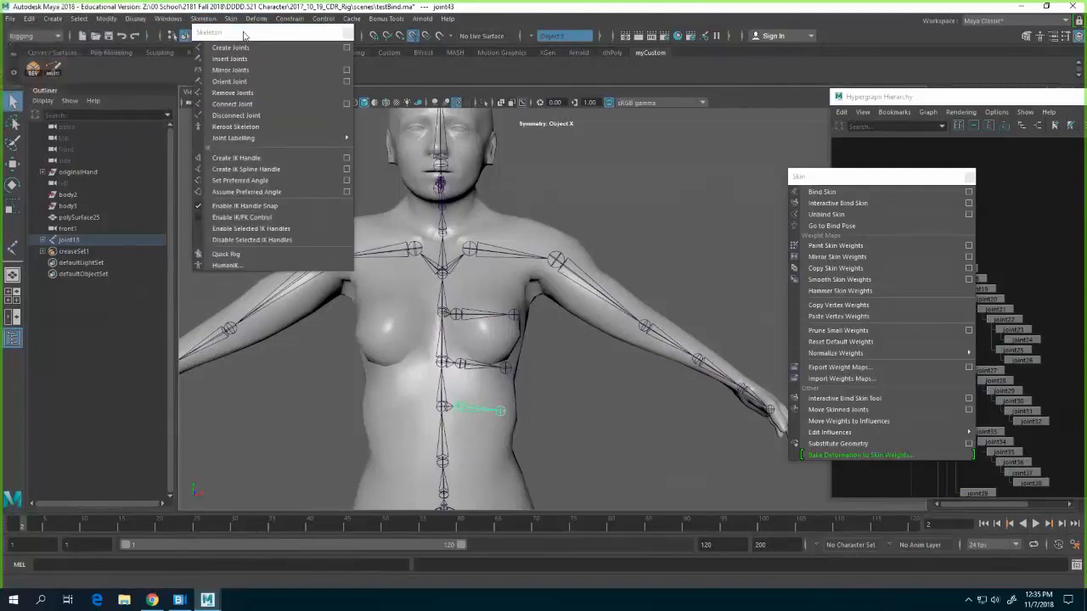
pyautogui.moveTo(243, 34); pyautogui.dragTo(713, 69)
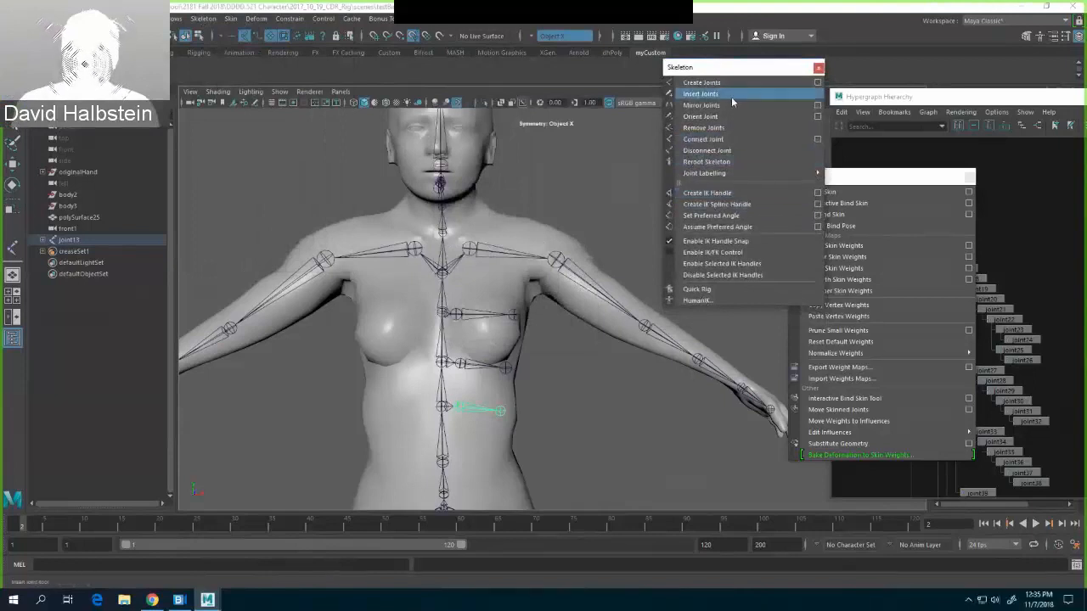
pyautogui.click(726, 103)
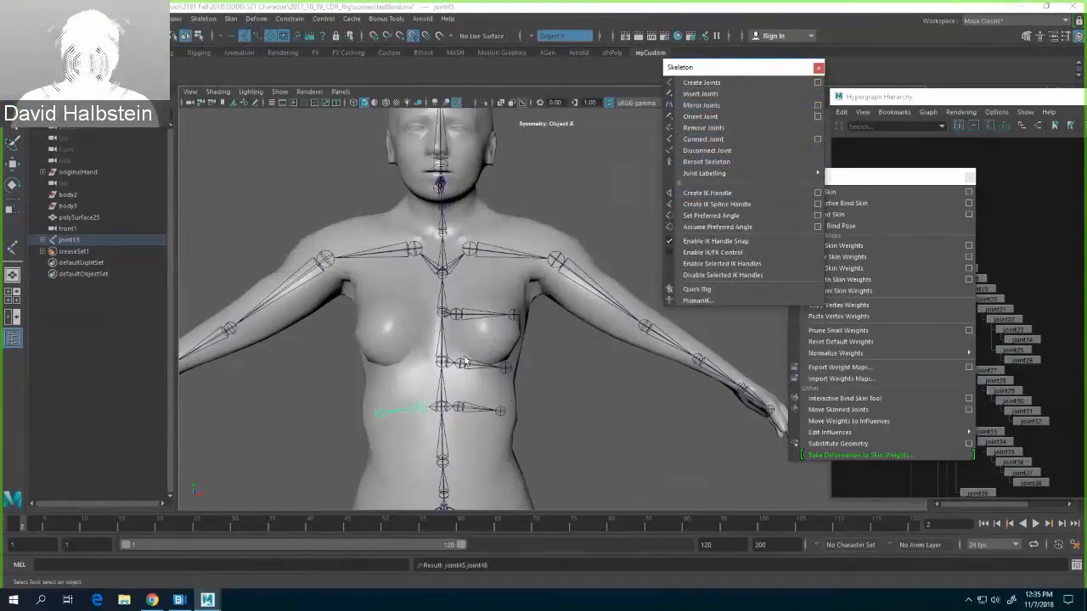
# Step: Mirror the middle and upper rib chains to the character's right side as well
pyautogui.click(469, 364)
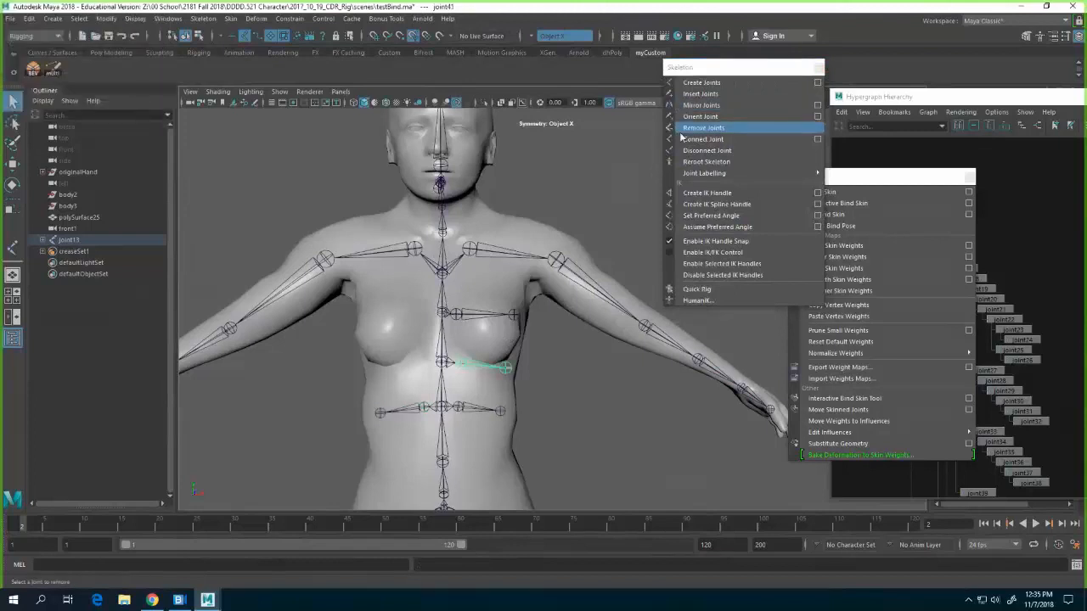
pyautogui.click(681, 129)
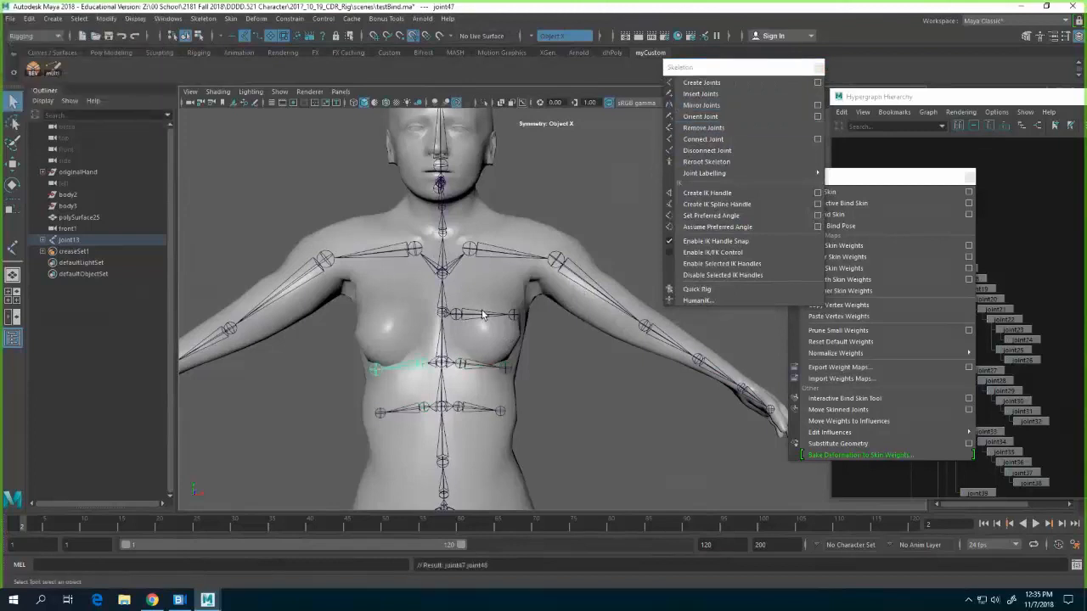
pyautogui.click(496, 314)
pyautogui.press('g')
pyautogui.click(599, 364)
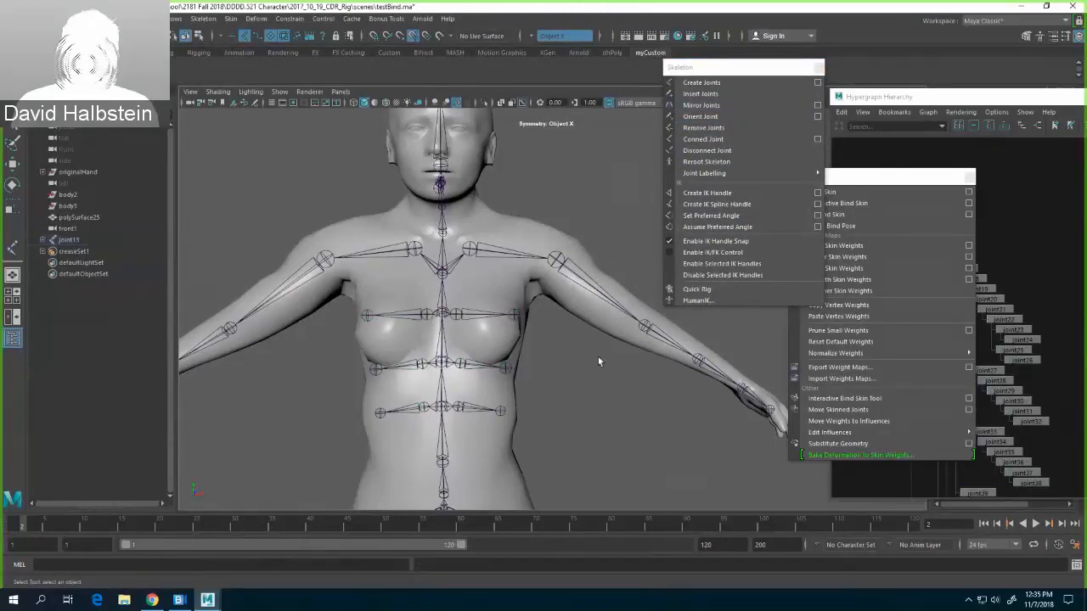
# Step: Select all three mirrored rib chains and orient their joints with Orient Joint
pyautogui.click(413, 321)
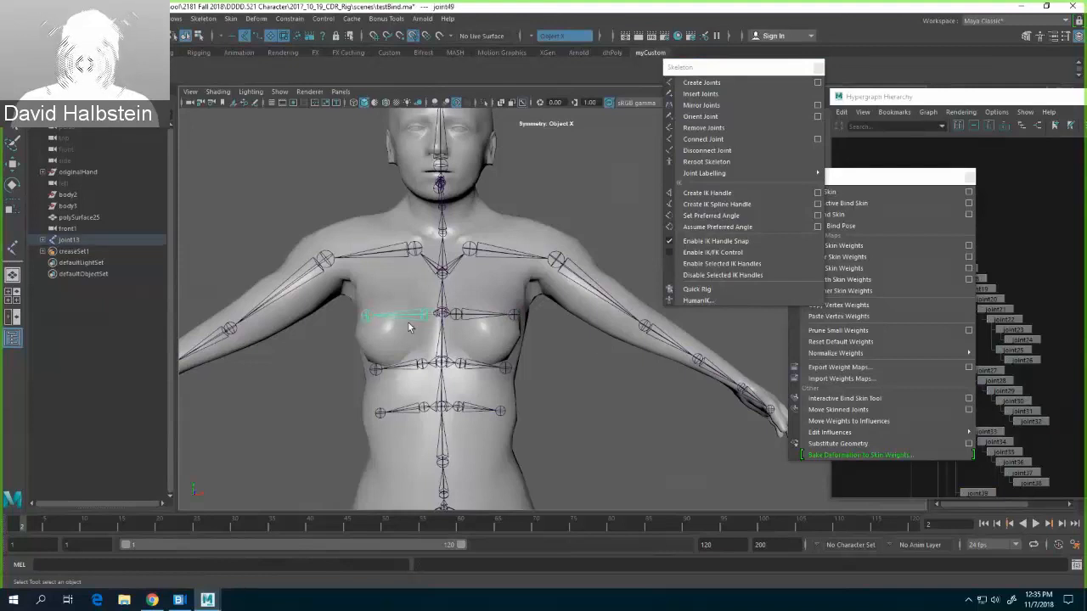
pyautogui.keyDown('shift'); pyautogui.click(410, 371); pyautogui.keyUp('shift')
pyautogui.keyDown('shift'); pyautogui.click(405, 413); pyautogui.keyUp('shift')
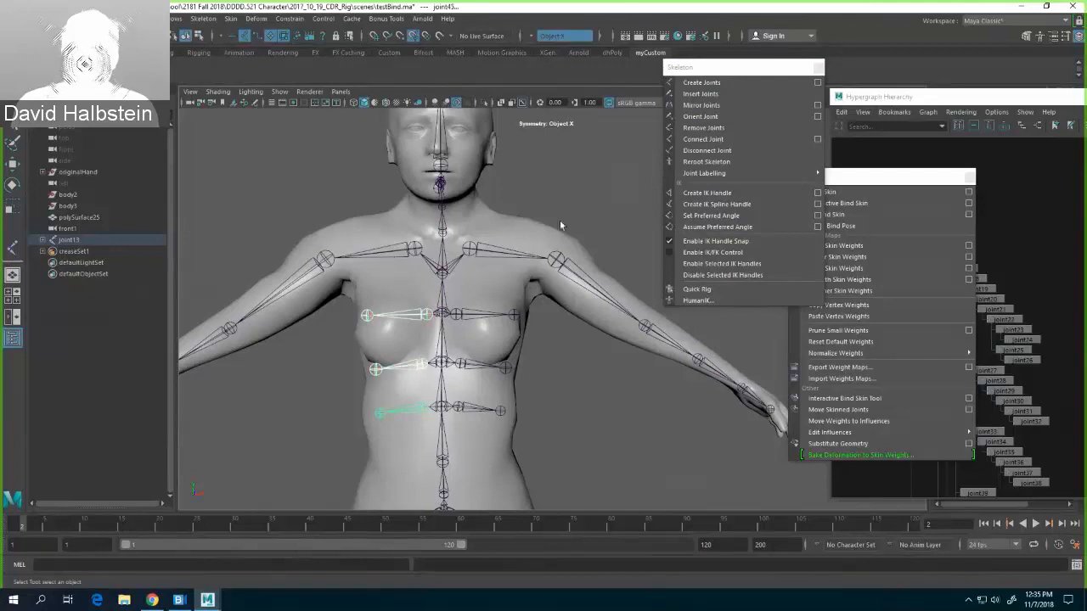
pyautogui.click(728, 120)
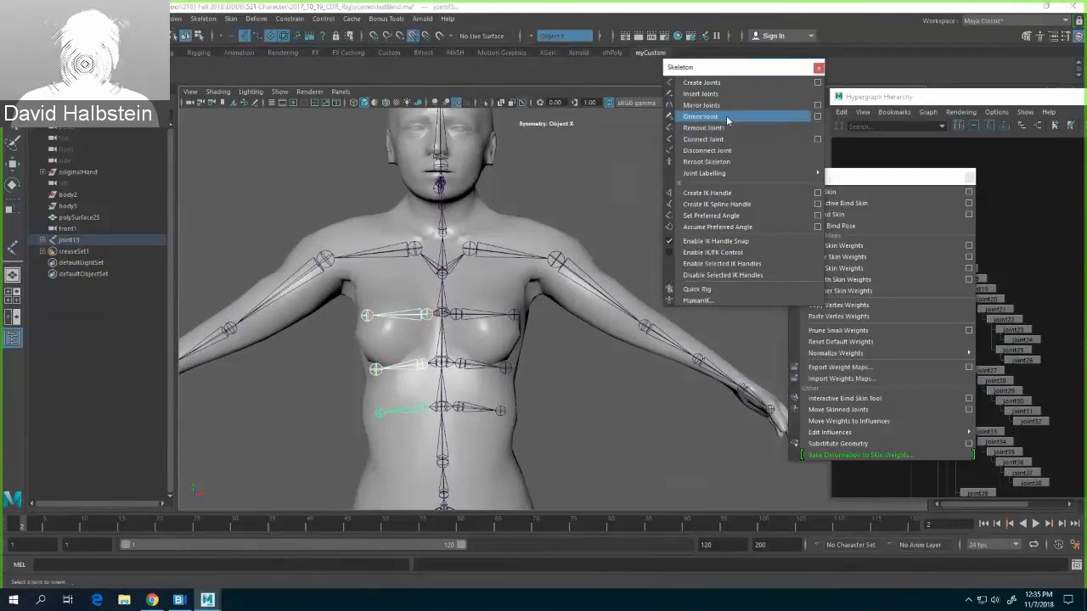
pyautogui.click(728, 120)
pyautogui.click(617, 426)
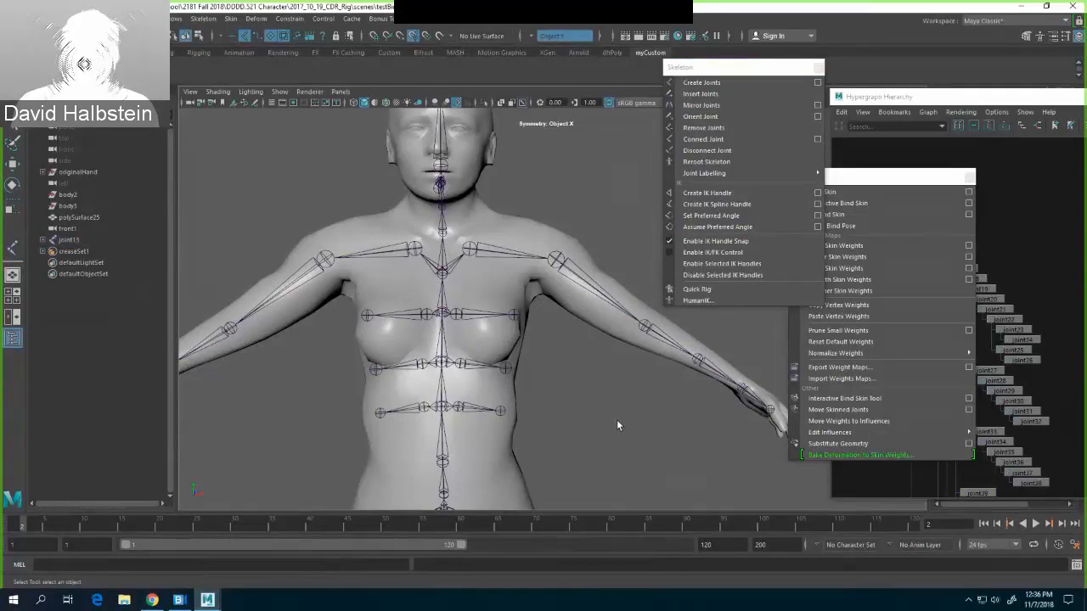
# Step: Select the character's left heel joint, clear the Skin and Hypergraph windows out of the way, and show the joint's attributes
pyautogui.scroll(-3, 597, 361)
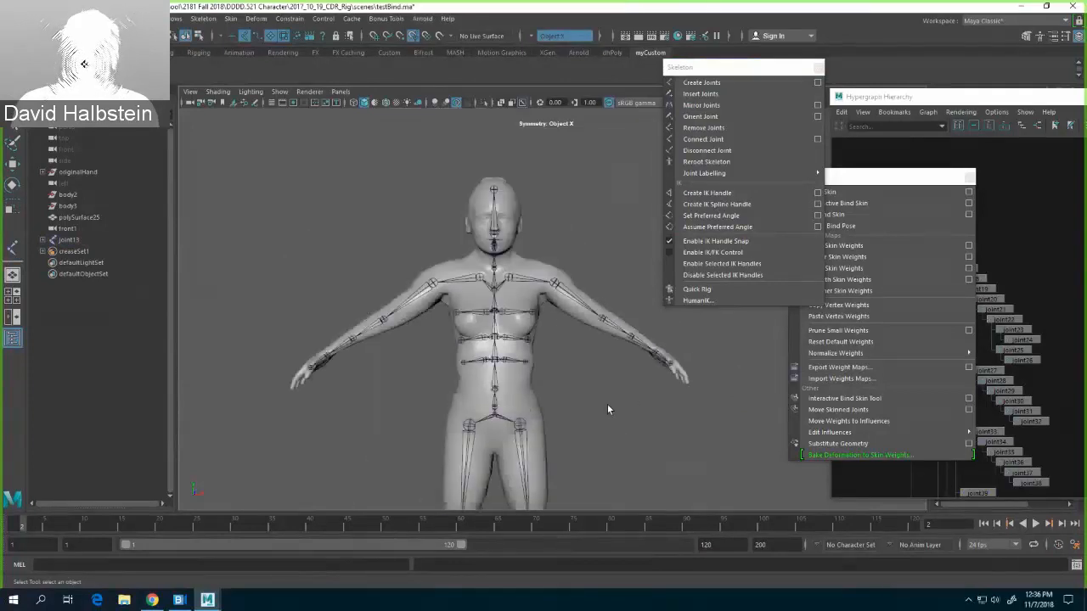
pyautogui.moveTo(607, 403)
pyautogui.keyDown('alt'); pyautogui.mouseDown()
pyautogui.moveTo(604, 371)
pyautogui.moveTo(598, 395)
pyautogui.mouseUp(); pyautogui.keyUp('alt')
pyautogui.keyDown('alt'); pyautogui.moveTo(598, 395); pyautogui.dragTo(585, 209, button='middle'); pyautogui.keyUp('alt')
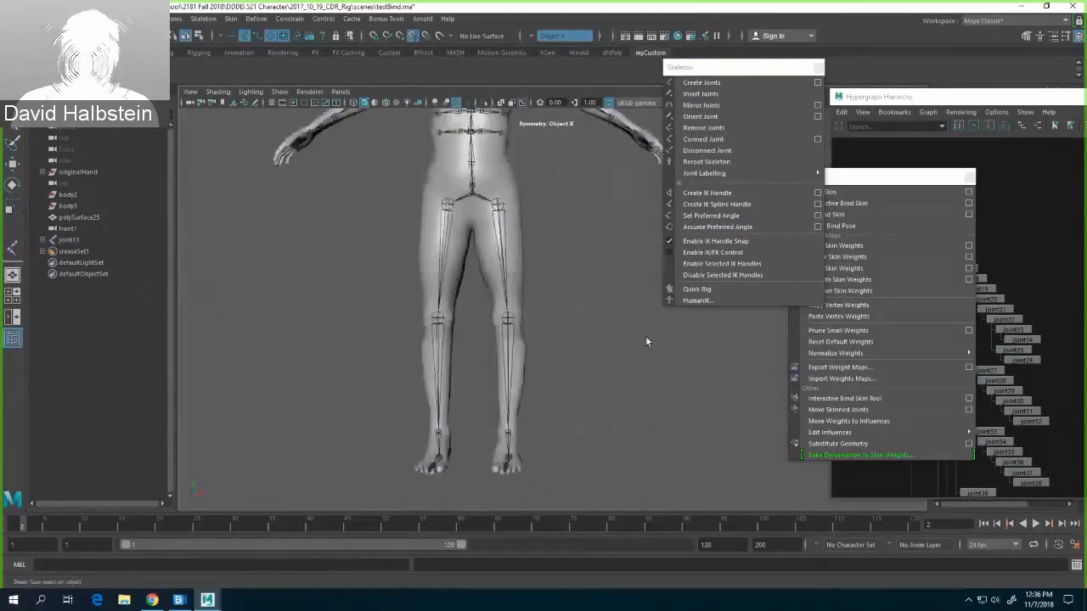
pyautogui.keyDown('alt'); pyautogui.moveTo(646, 336); pyautogui.dragTo(586, 333); pyautogui.keyUp('alt')
pyautogui.scroll(2, 586, 336)
pyautogui.scroll(2, 586, 334)
pyautogui.keyDown('alt'); pyautogui.moveTo(587, 331); pyautogui.dragTo(604, 237, button='middle'); pyautogui.keyUp('alt')
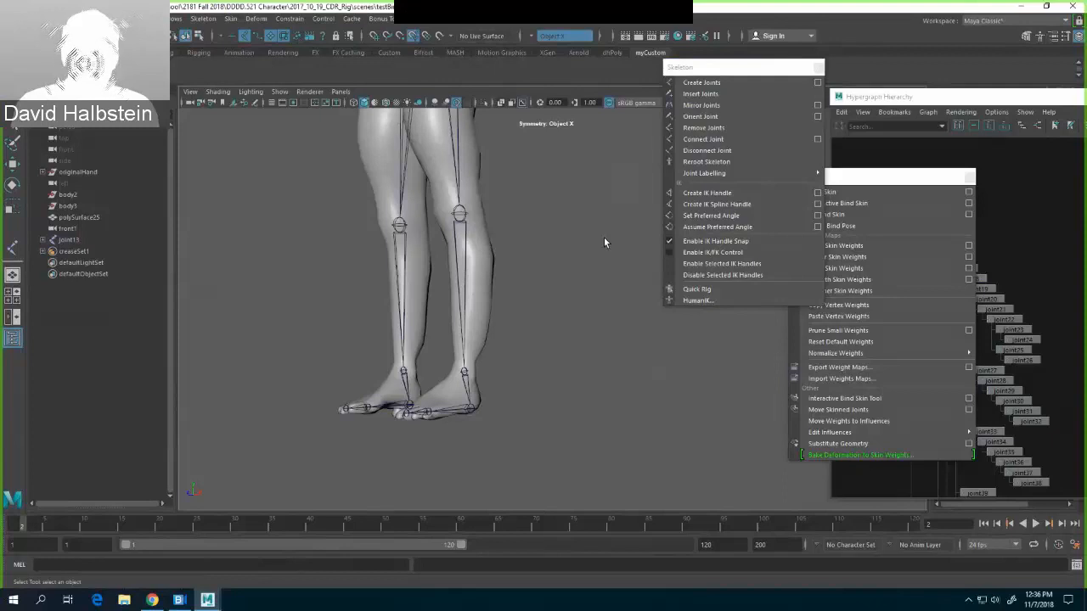
pyautogui.click(456, 407)
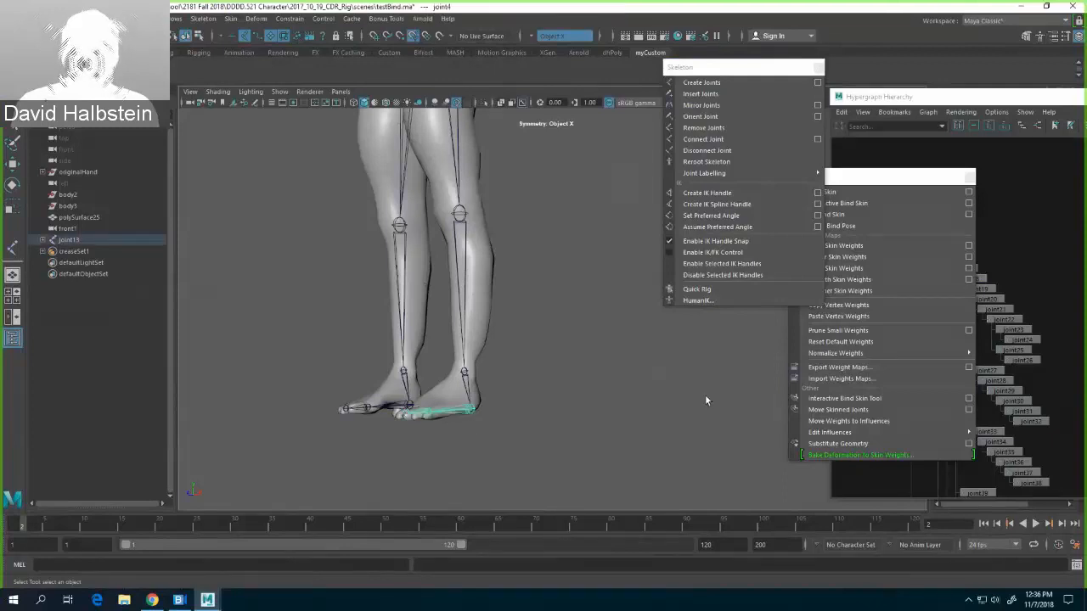
pyautogui.moveTo(906, 181); pyautogui.dragTo(739, 278)
pyautogui.moveTo(992, 101); pyautogui.dragTo(724, 259)
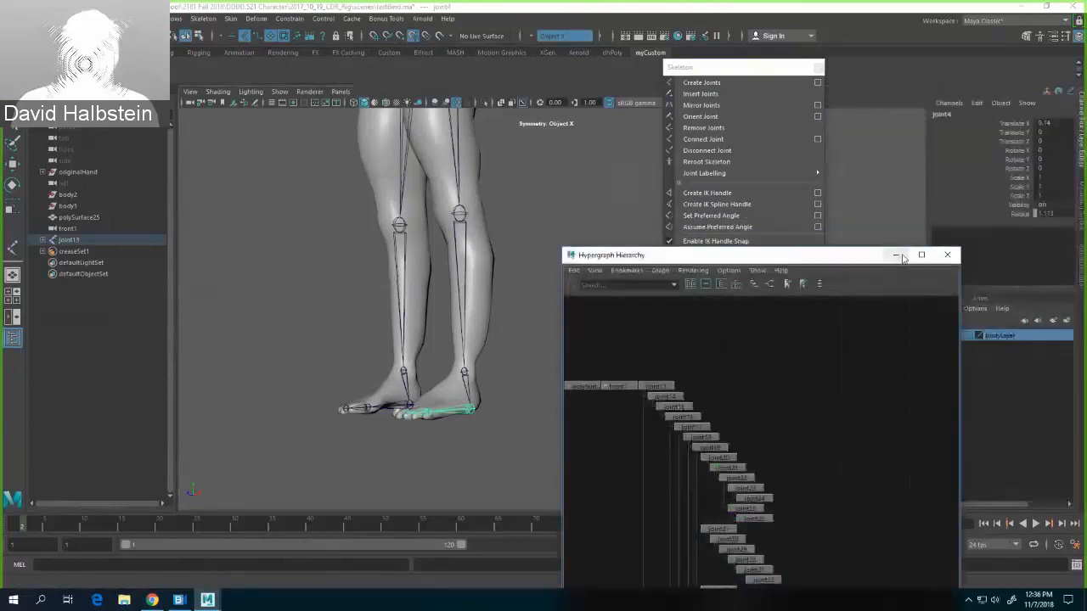
pyautogui.click(897, 255)
pyautogui.hotkey('ctrl', 'a')
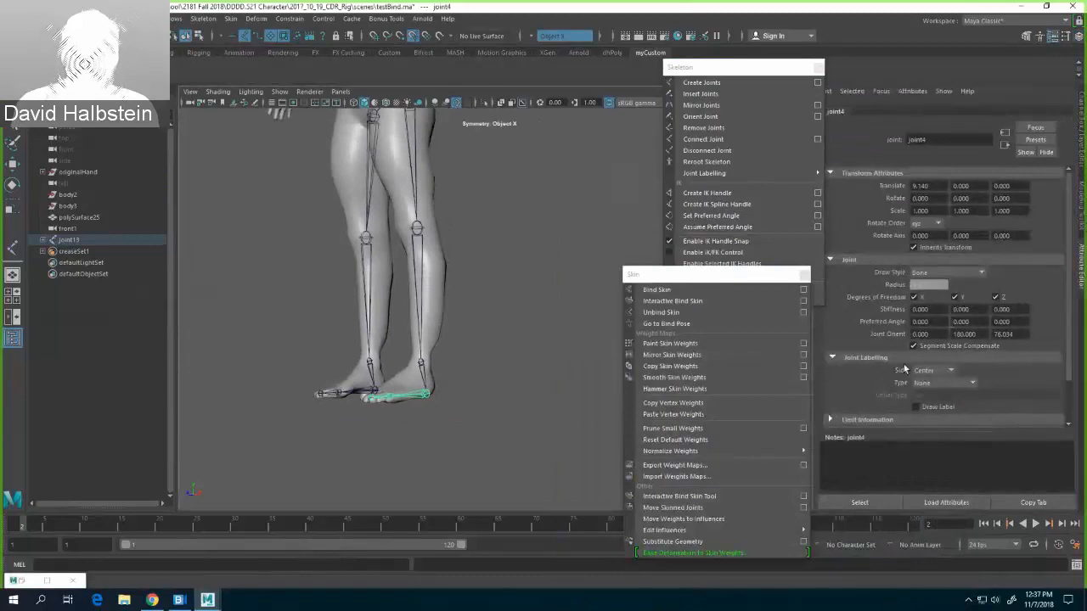
# Step: Turn off the X, Y and Z degrees of freedom for the left heel joint
pyautogui.click(915, 298)
pyautogui.click(955, 298)
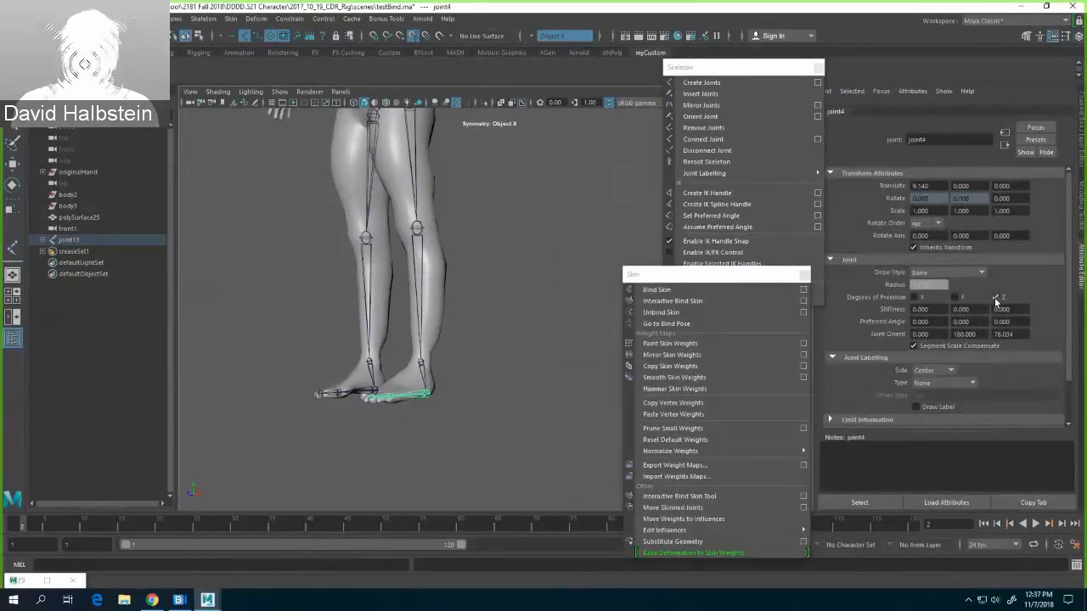
pyautogui.click(996, 298)
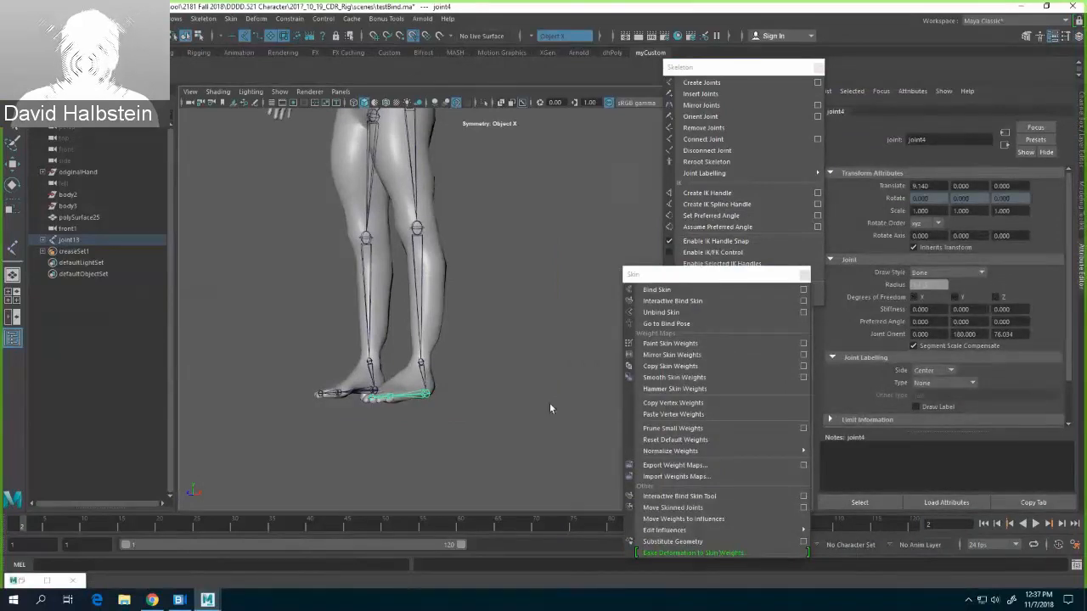
# Step: Turn off the X, Y and Z degrees of freedom for the right heel joint
pyautogui.click(357, 392)
pyautogui.click(914, 298)
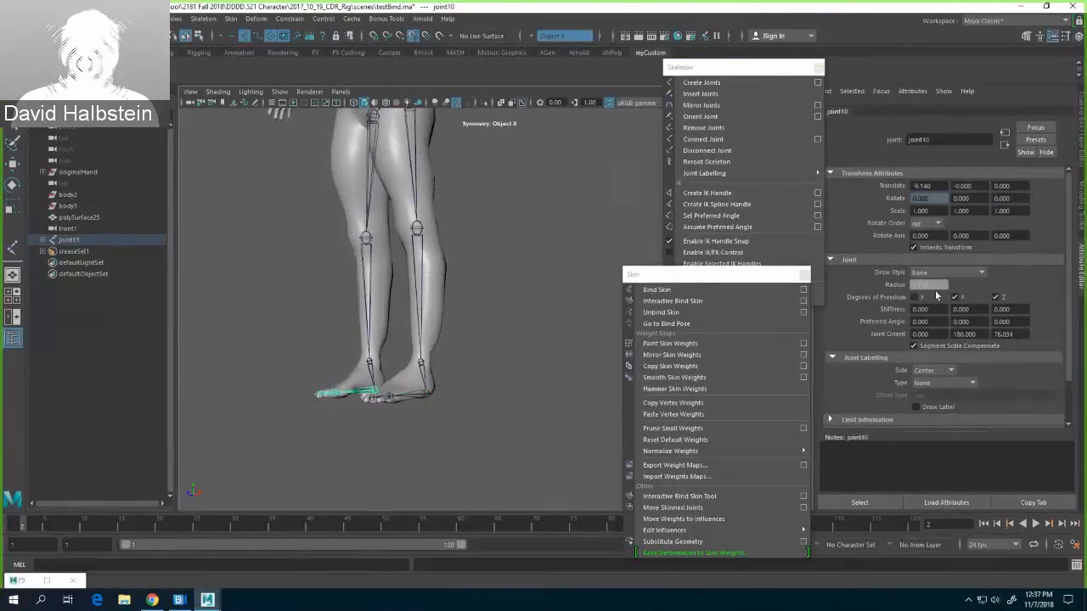
pyautogui.click(955, 298)
pyautogui.click(996, 297)
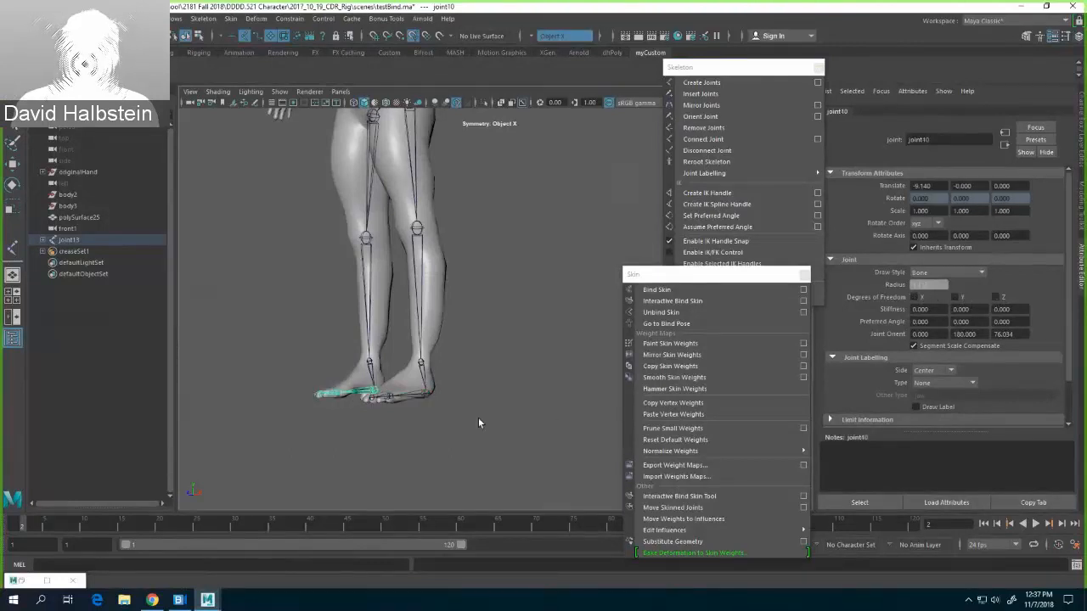
# Step: Check the left heel joint's rotation handles with the Rotate tool, and clear the selection
pyautogui.click(416, 393)
pyautogui.press('e')
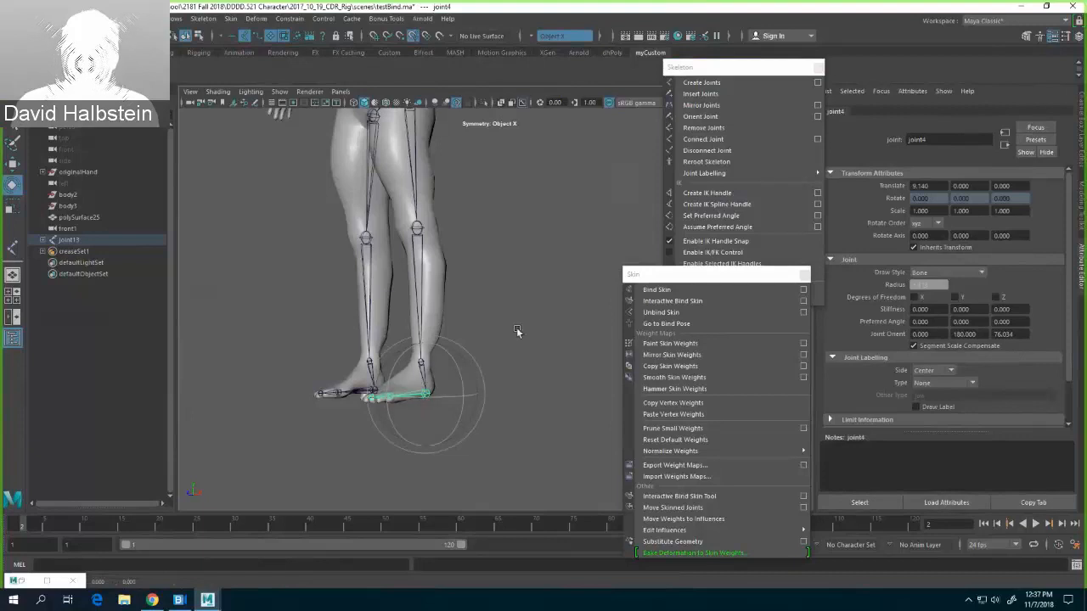
pyautogui.click(533, 281)
# Step: Select the body mesh together with the skeleton's root joint at the pelvis and bind the skin
pyautogui.keyDown('alt'); pyautogui.moveTo(534, 280); pyautogui.dragTo(495, 279, button='right'); pyautogui.keyUp('alt')
pyautogui.keyDown('alt'); pyautogui.moveTo(495, 279); pyautogui.dragTo(543, 262); pyautogui.keyUp('alt')
pyautogui.keyDown('alt'); pyautogui.moveTo(544, 259); pyautogui.dragTo(510, 370, button='middle'); pyautogui.keyUp('alt')
pyautogui.keyDown('alt'); pyautogui.moveTo(510, 369); pyautogui.dragTo(515, 366, button='right'); pyautogui.keyUp('alt')
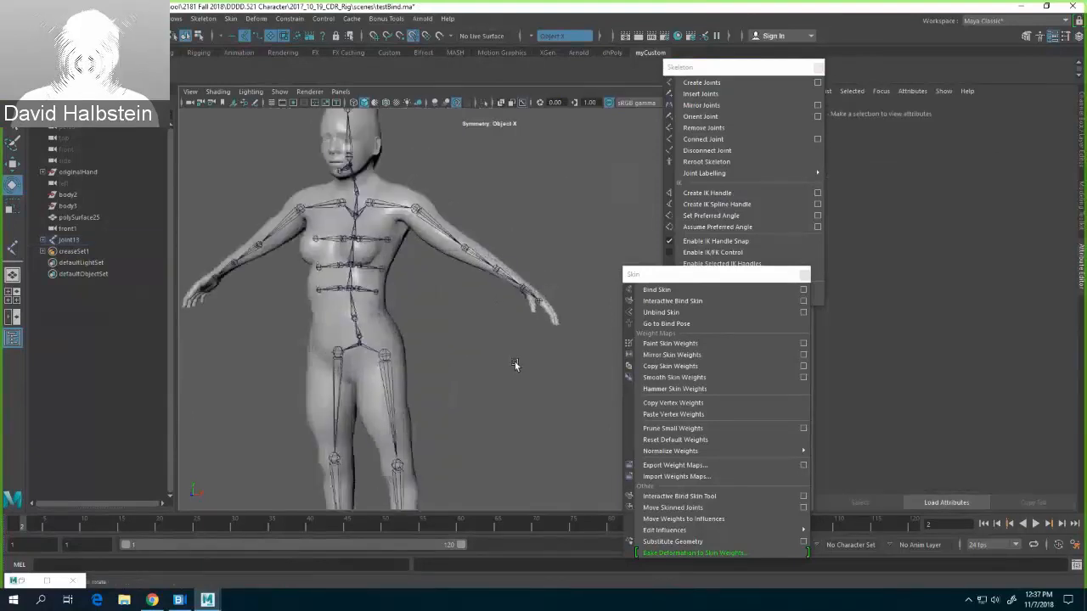
pyautogui.keyDown('alt'); pyautogui.moveTo(510, 334); pyautogui.dragTo(557, 320); pyautogui.keyUp('alt')
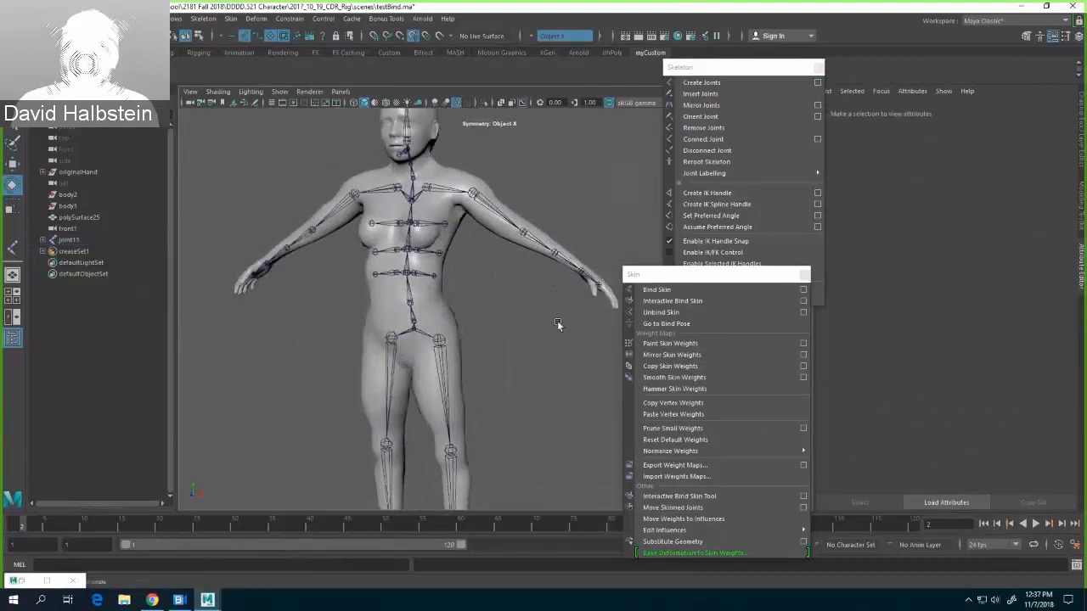
pyautogui.click(432, 331)
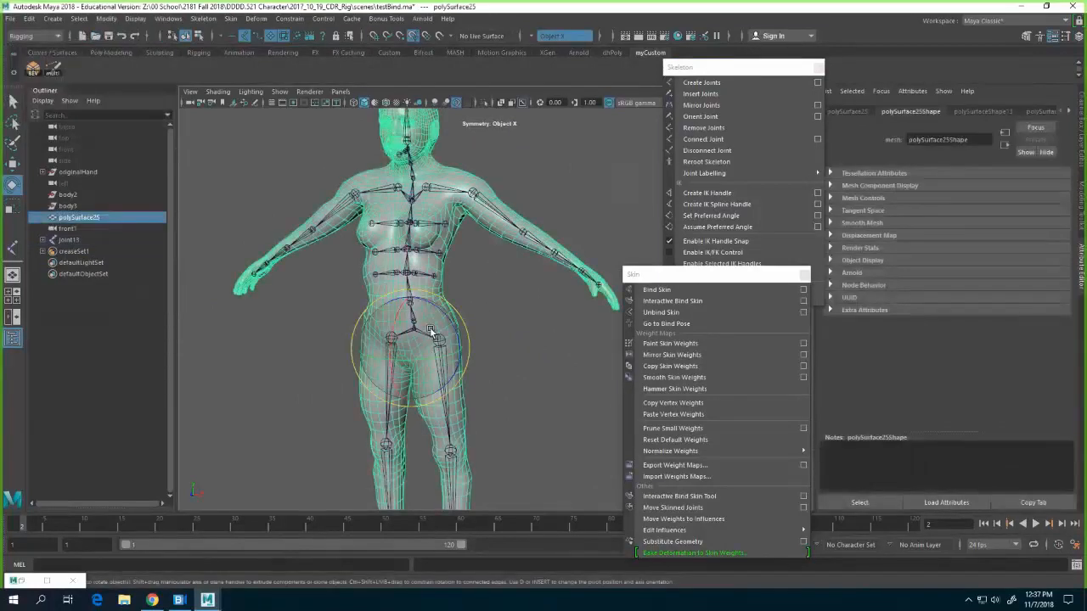
pyautogui.press('q')
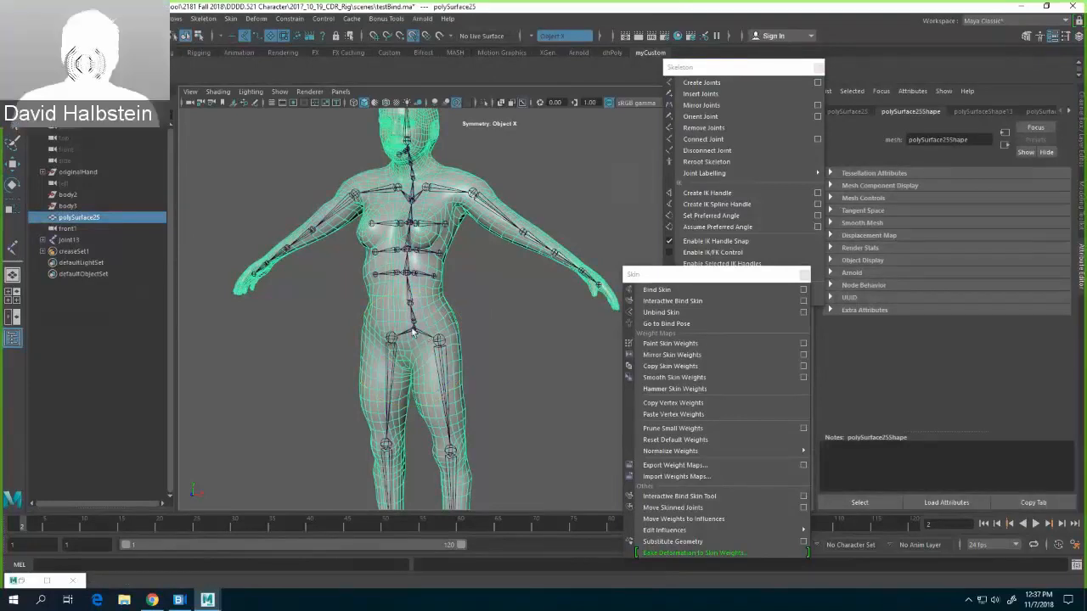
pyautogui.keyDown('shift'); pyautogui.click(414, 333); pyautogui.keyUp('shift')
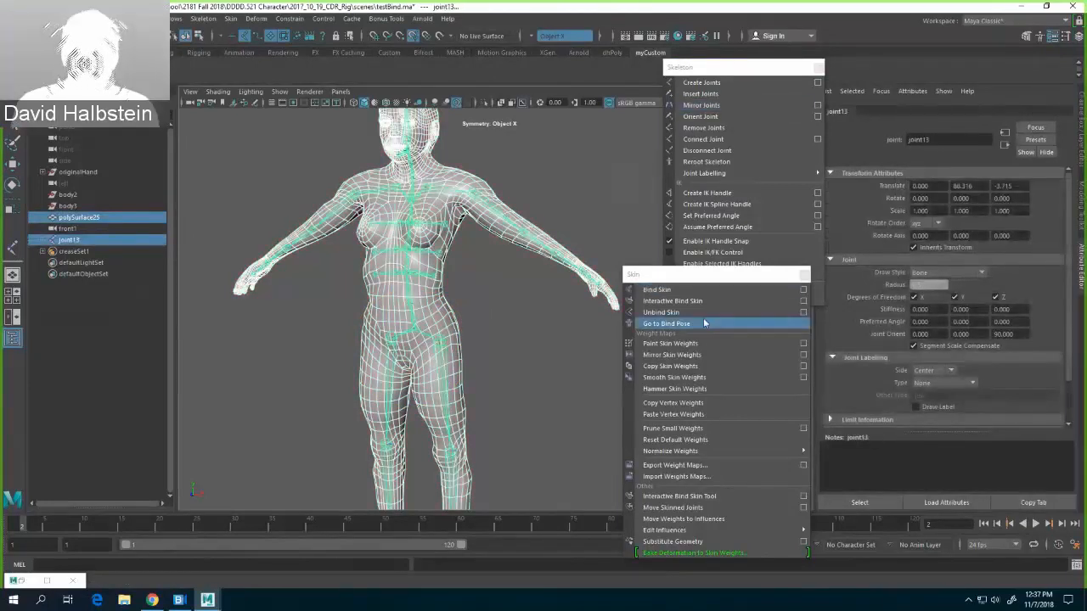
pyautogui.click(701, 291)
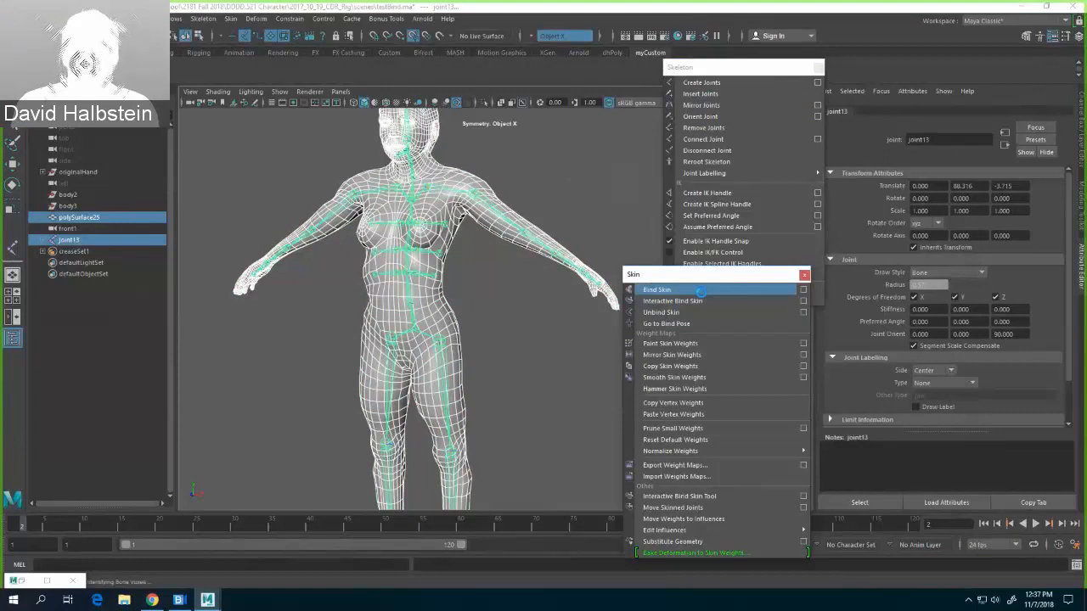
# Step: Rotate the left clavicle joint up and down to test how the shoulder deforms, and undo the rotations
pyautogui.click(528, 302)
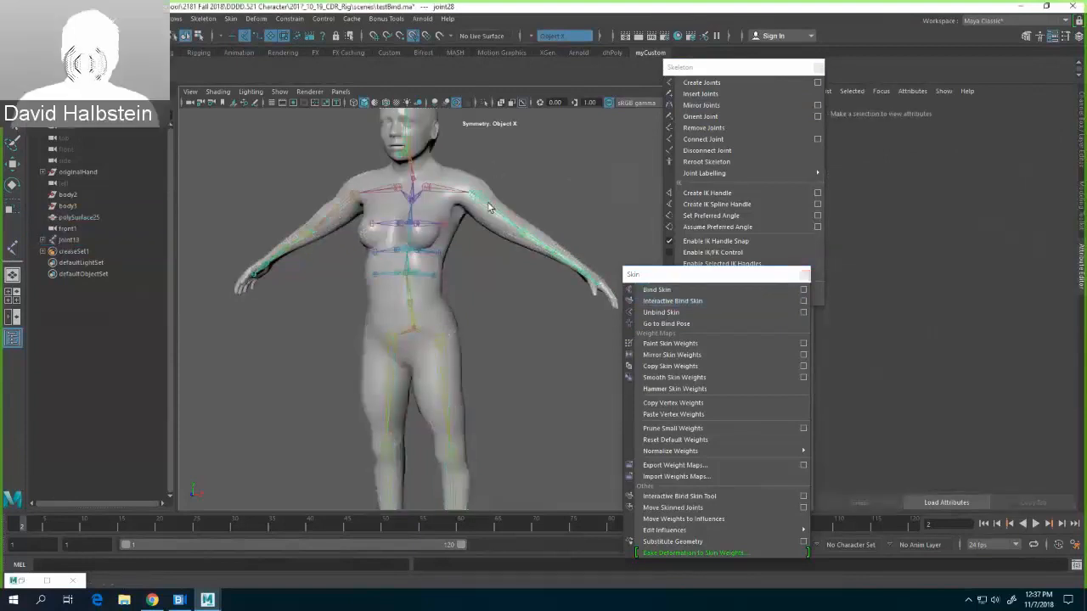
pyautogui.click(488, 203)
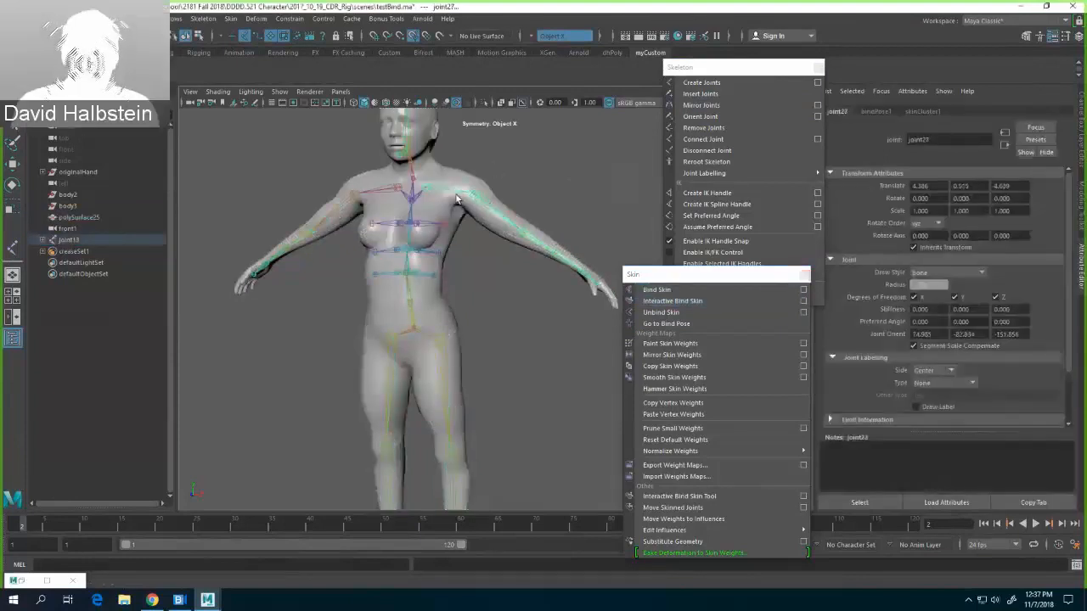
pyautogui.press('e')
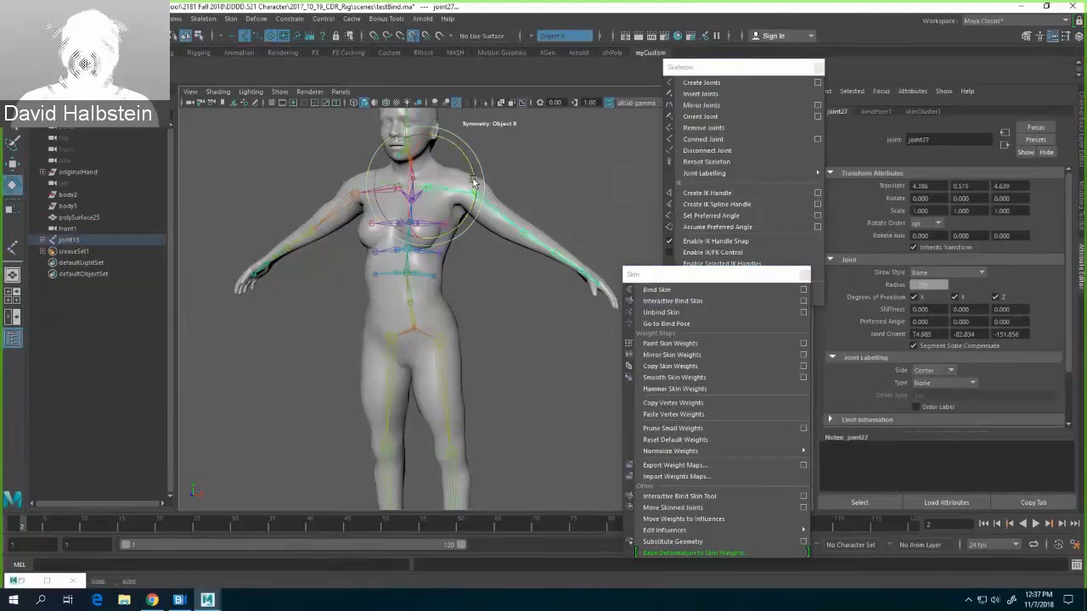
pyautogui.moveTo(474, 180); pyautogui.dragTo(473, 153)
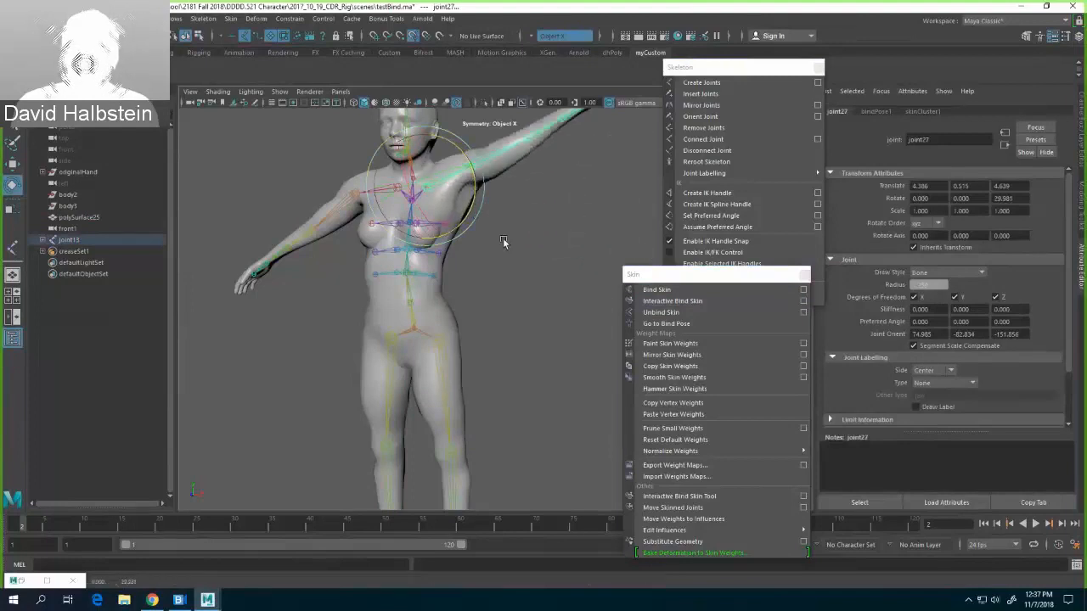
pyautogui.keyDown('alt'); pyautogui.moveTo(503, 237); pyautogui.dragTo(539, 228); pyautogui.keyUp('alt')
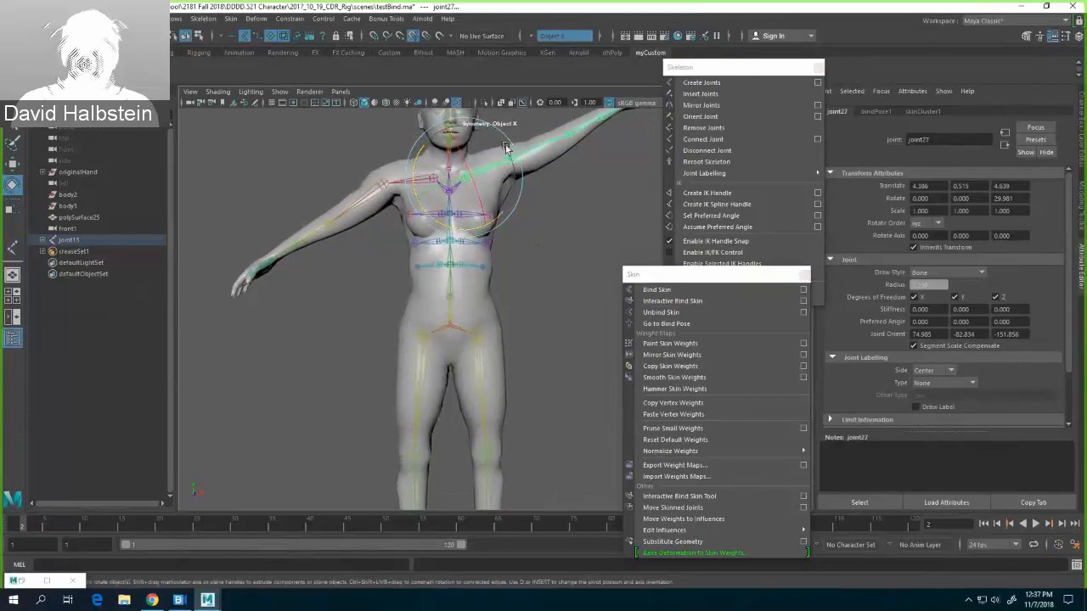
pyautogui.moveTo(504, 148); pyautogui.dragTo(540, 156)
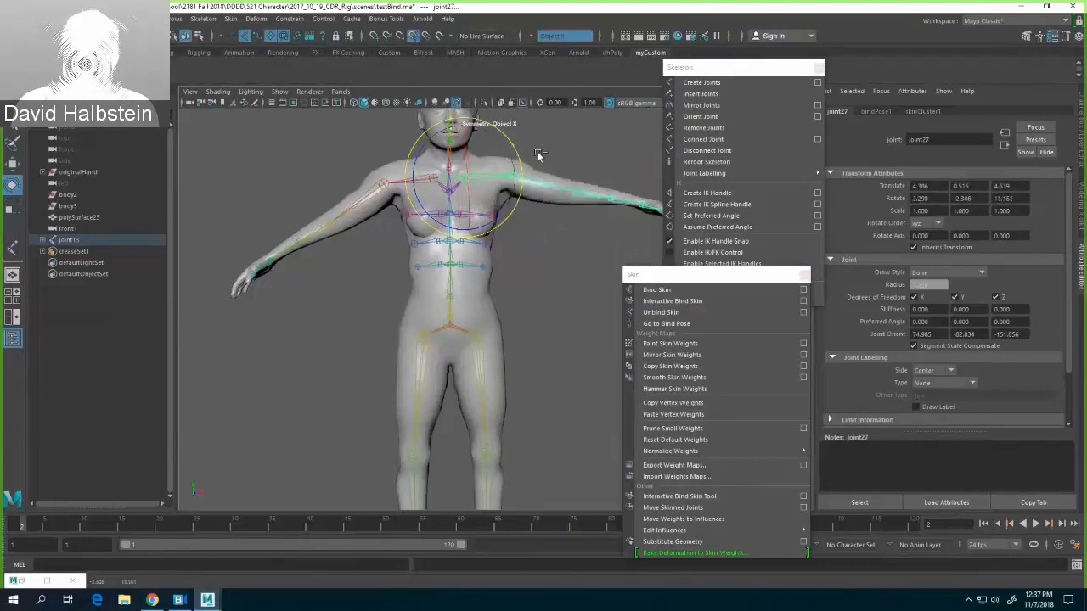
pyautogui.hotkey('ctrl', 'z')
pyautogui.hotkey('ctrl', 'z')
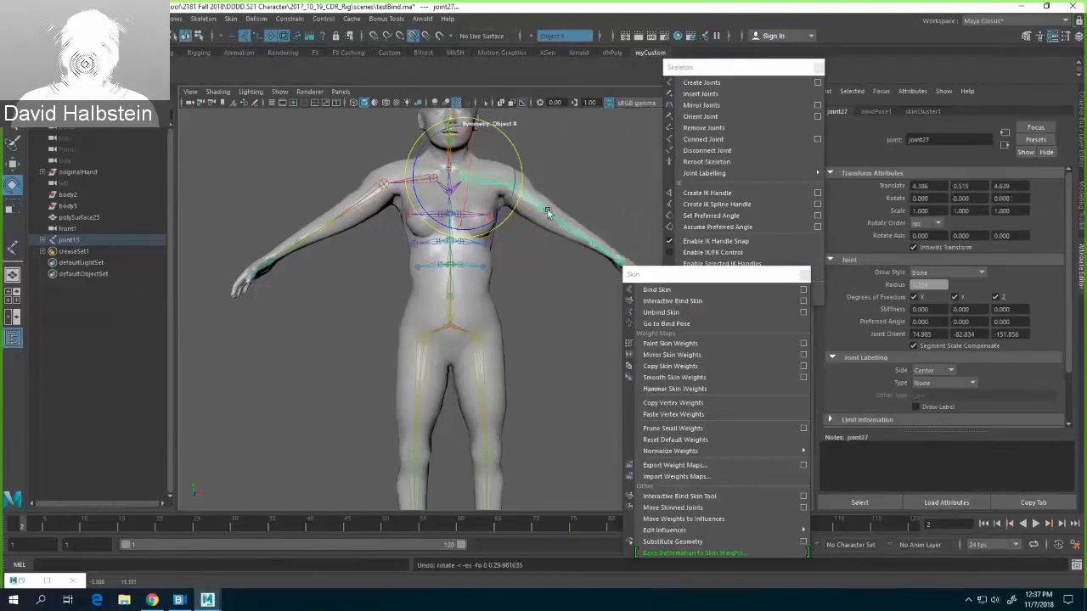
# Step: Return the skeleton to its bind pose from the root joint, unbind the skin from the body mesh, and clear the selection
pyautogui.click(454, 324)
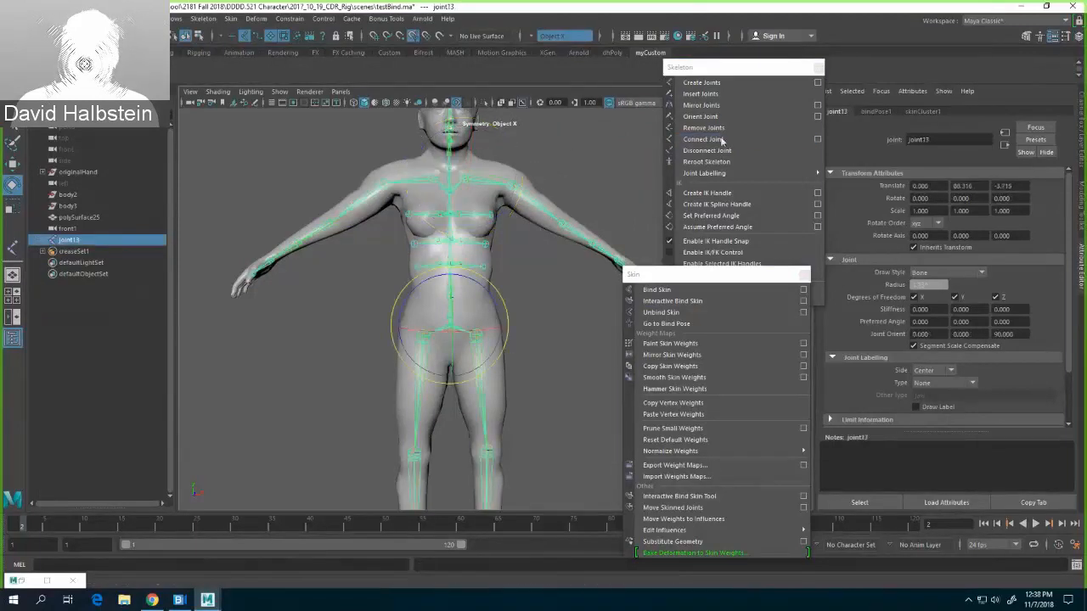
pyautogui.click(671, 323)
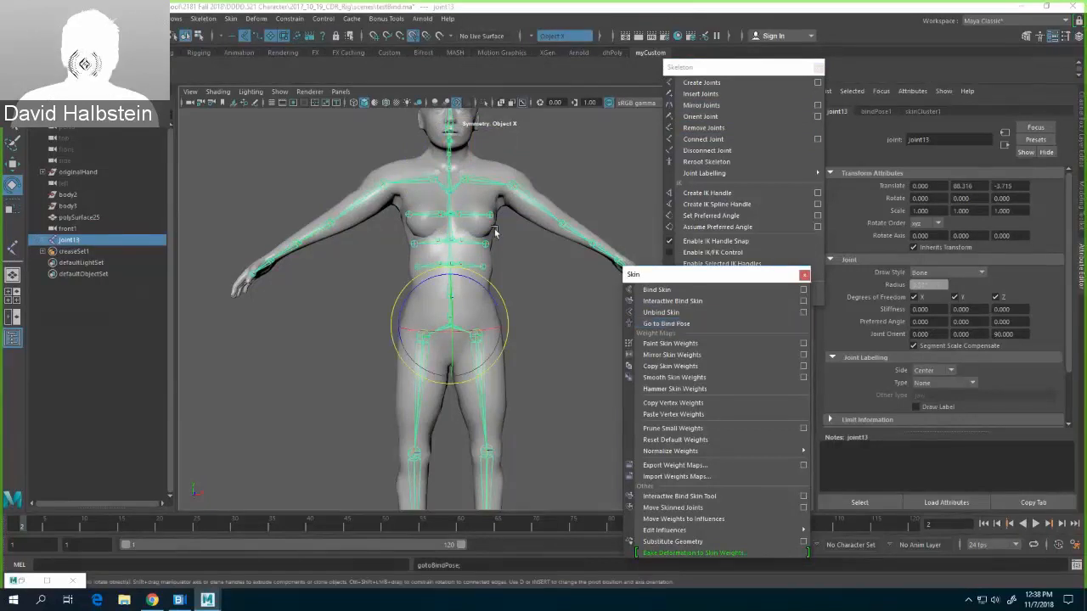
pyautogui.click(488, 198)
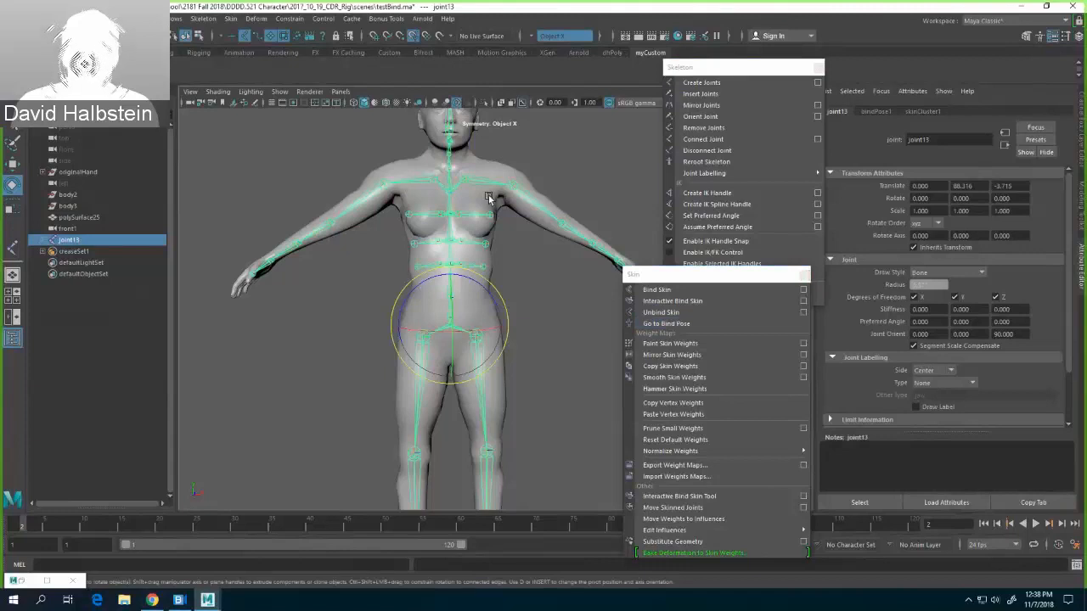
pyautogui.keyDown('shift'); pyautogui.click(489, 198); pyautogui.keyUp('shift')
pyautogui.click(677, 314)
pyautogui.click(567, 302)
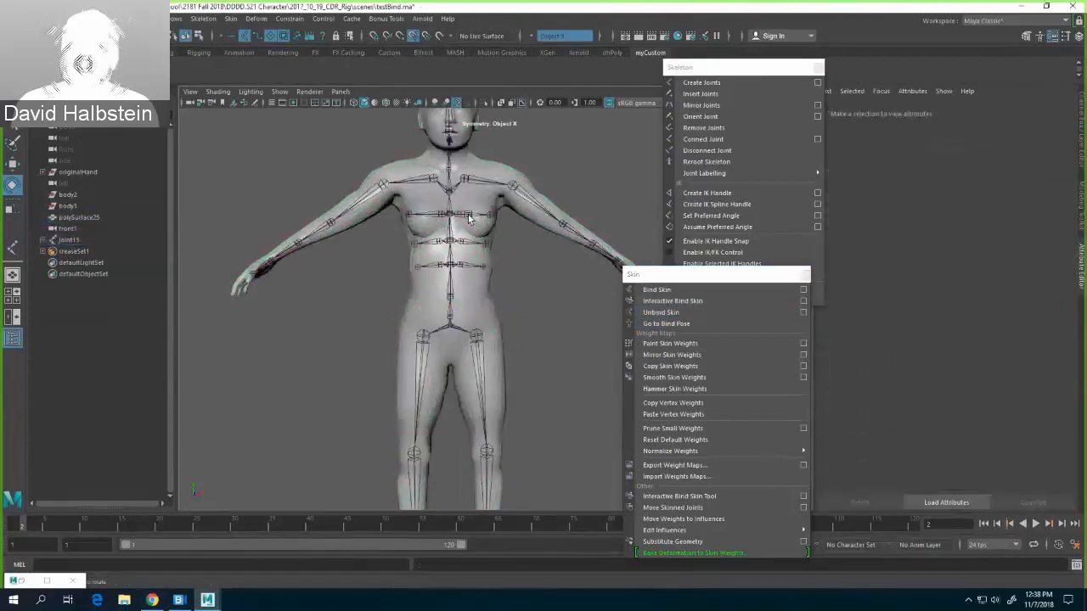
# Step: Rotate the uppermost left and right rib joints so both chest chains angle slightly upward toward the armpits
pyautogui.click(468, 219)
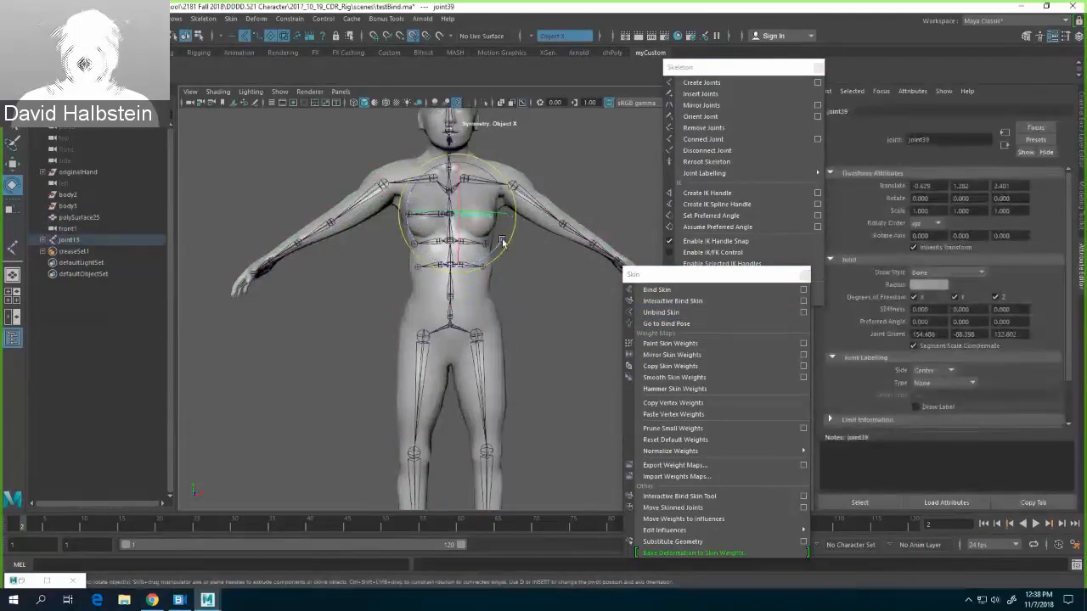
pyautogui.moveTo(502, 242); pyautogui.dragTo(506, 229)
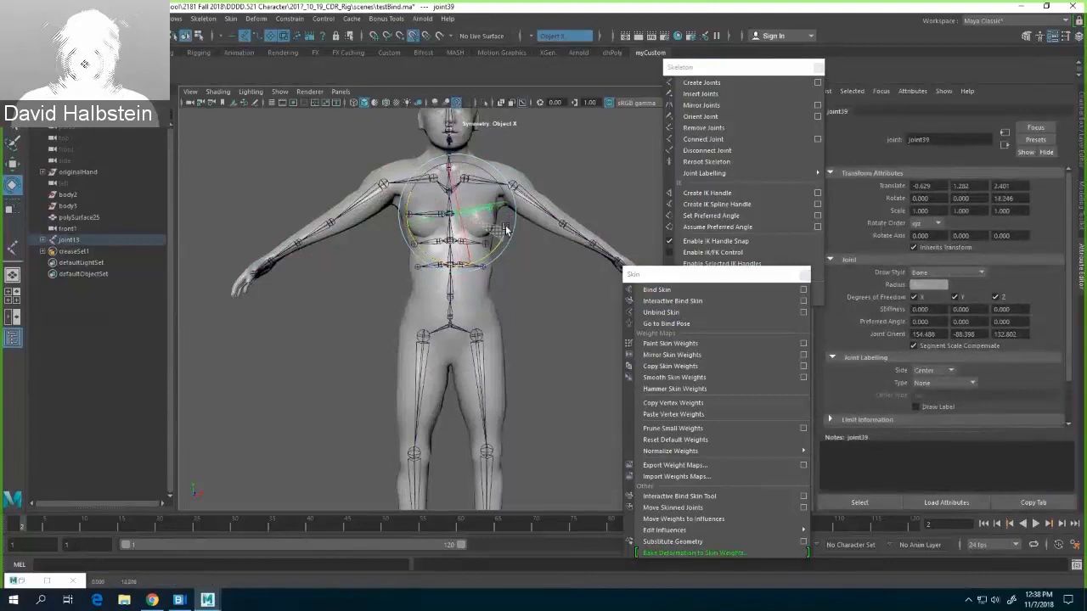
pyautogui.click(506, 229)
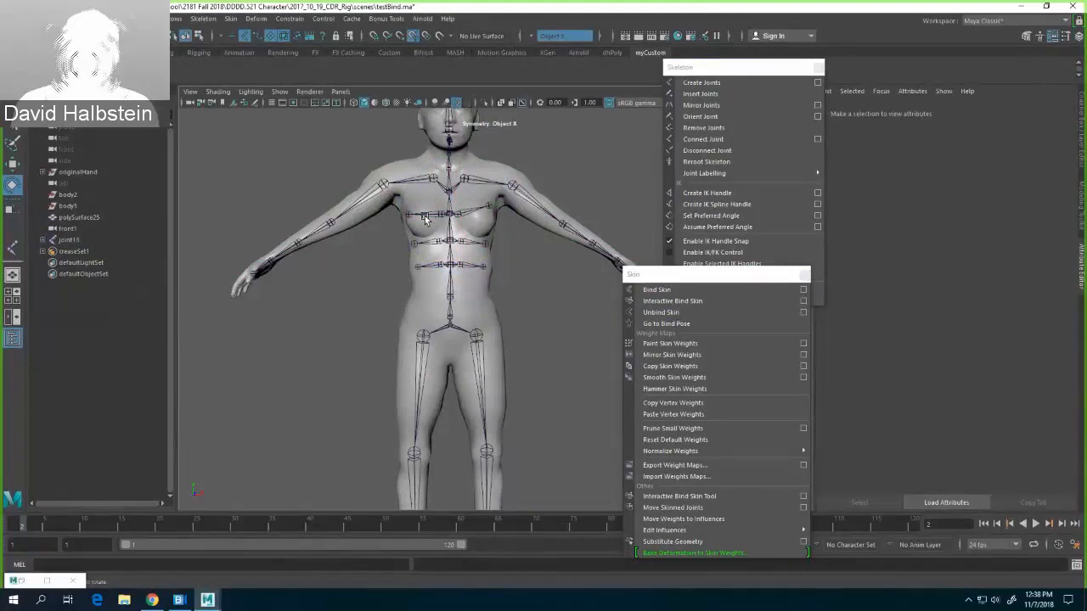
pyautogui.click(426, 219)
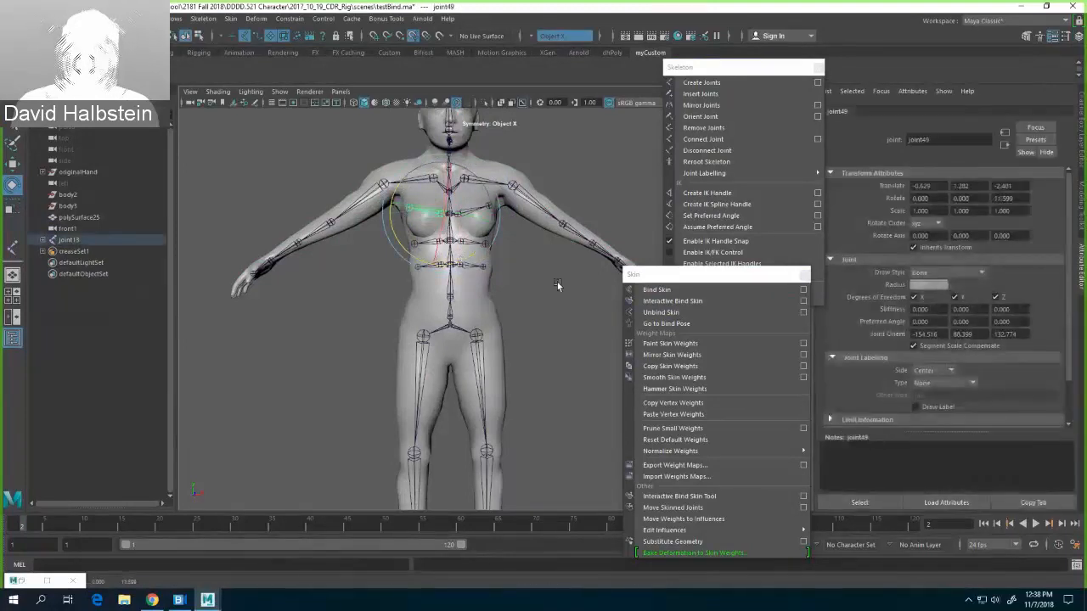
pyautogui.click(612, 282)
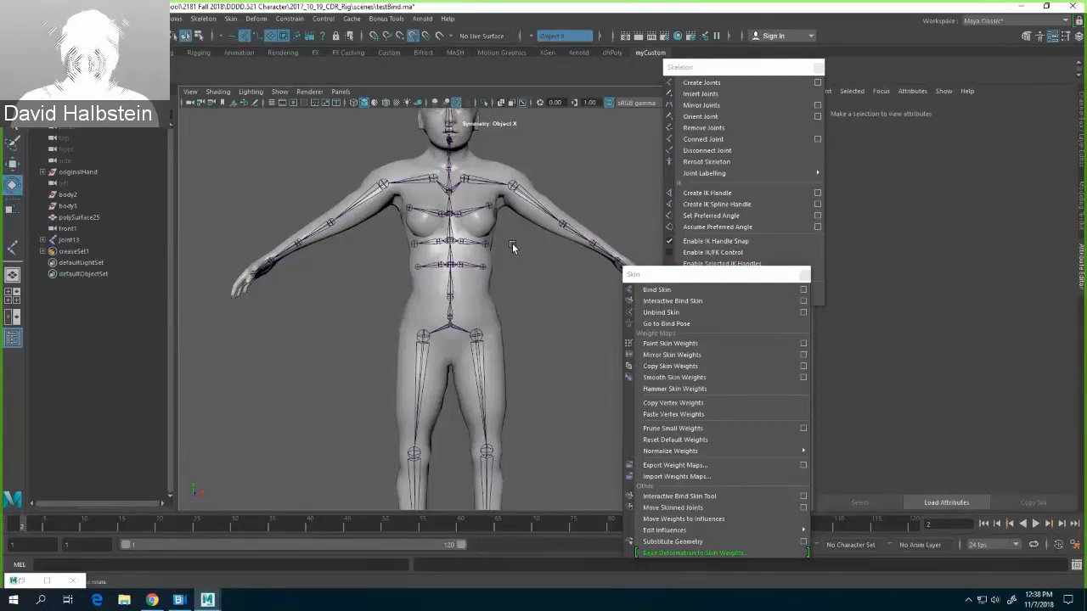
# Step: Select the root joint at the pelvis together with the body mesh and bind the skin again
pyautogui.click(450, 331)
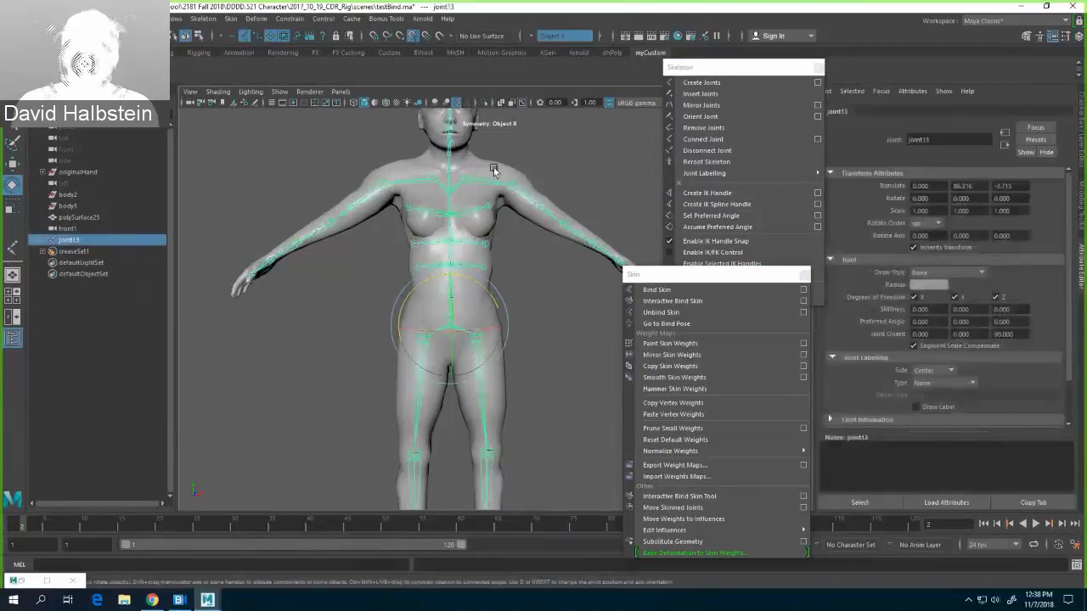
pyautogui.keyDown('shift'); pyautogui.click(499, 168); pyautogui.keyUp('shift')
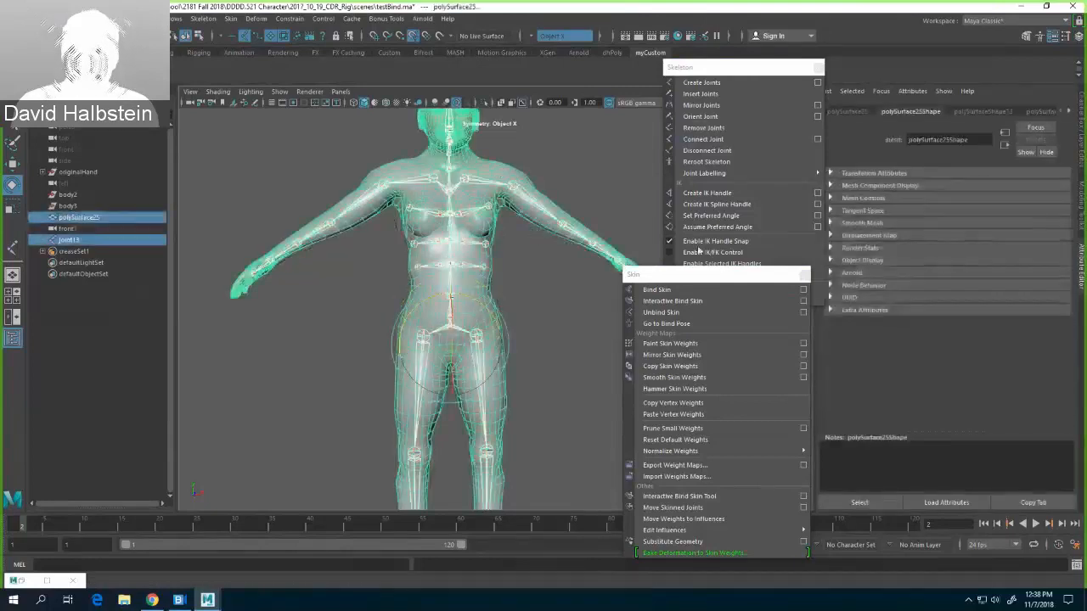
pyautogui.click(686, 294)
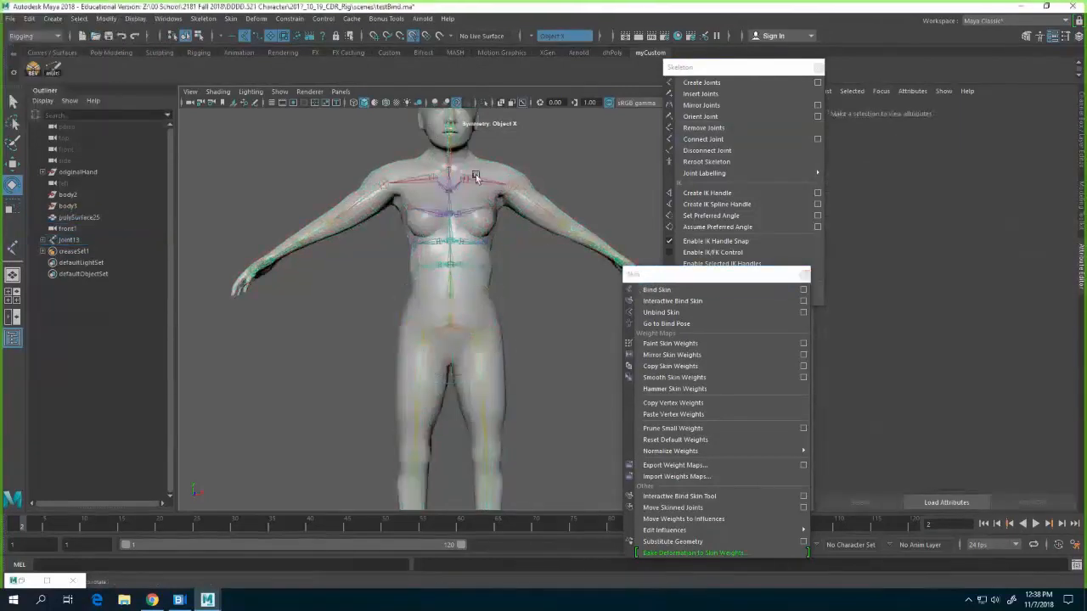
# Step: Rotate the left shoulder joint to test the chest and armpit deformation, undo the rotation, and clear the selection
pyautogui.click(476, 174)
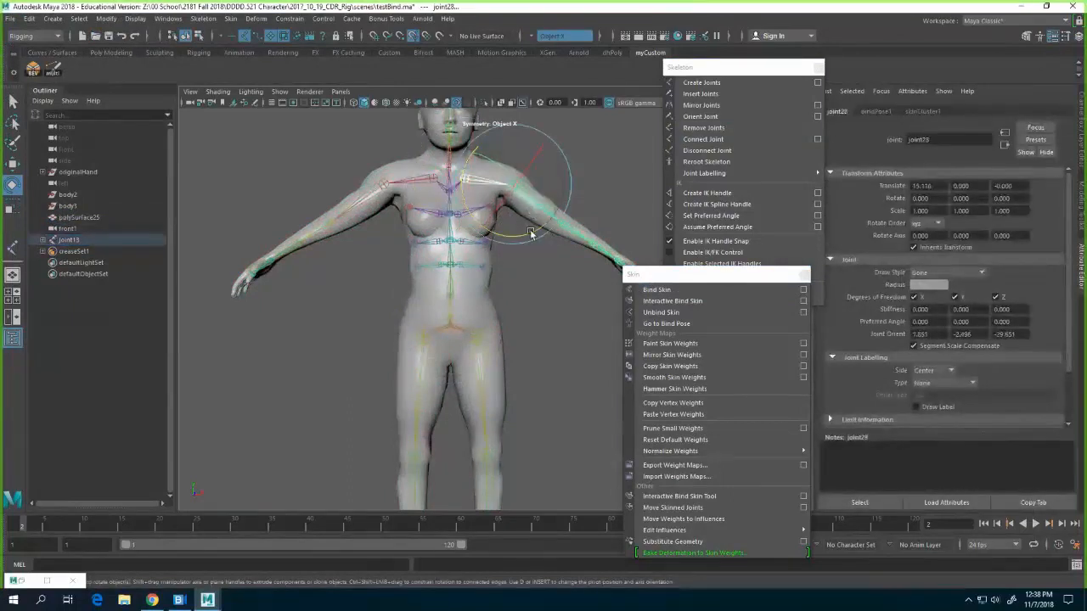
pyautogui.moveTo(529, 233); pyautogui.dragTo(554, 221)
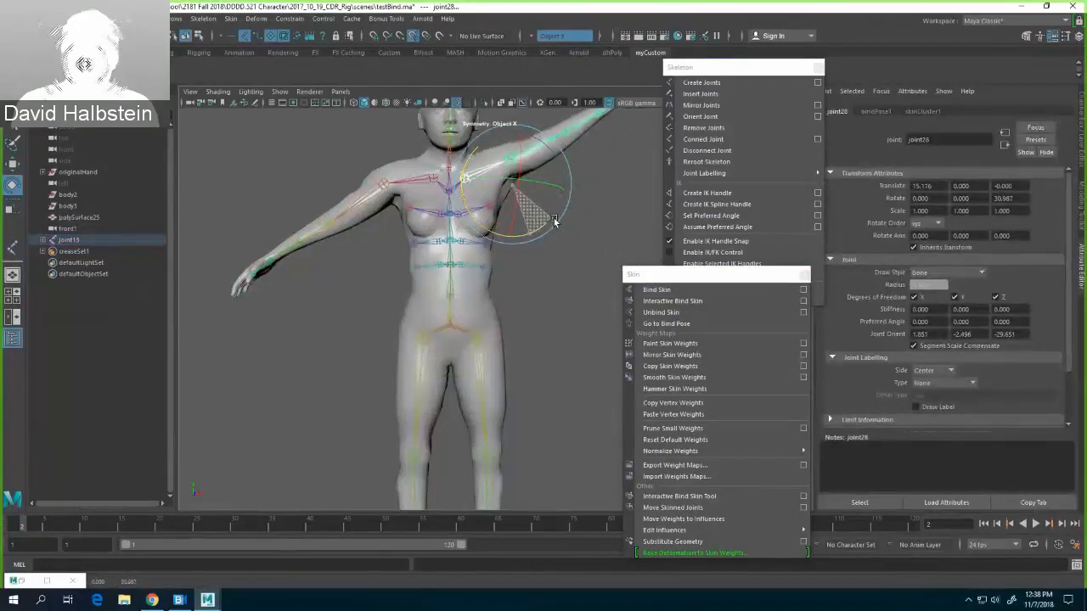
pyautogui.moveTo(554, 221); pyautogui.dragTo(552, 222)
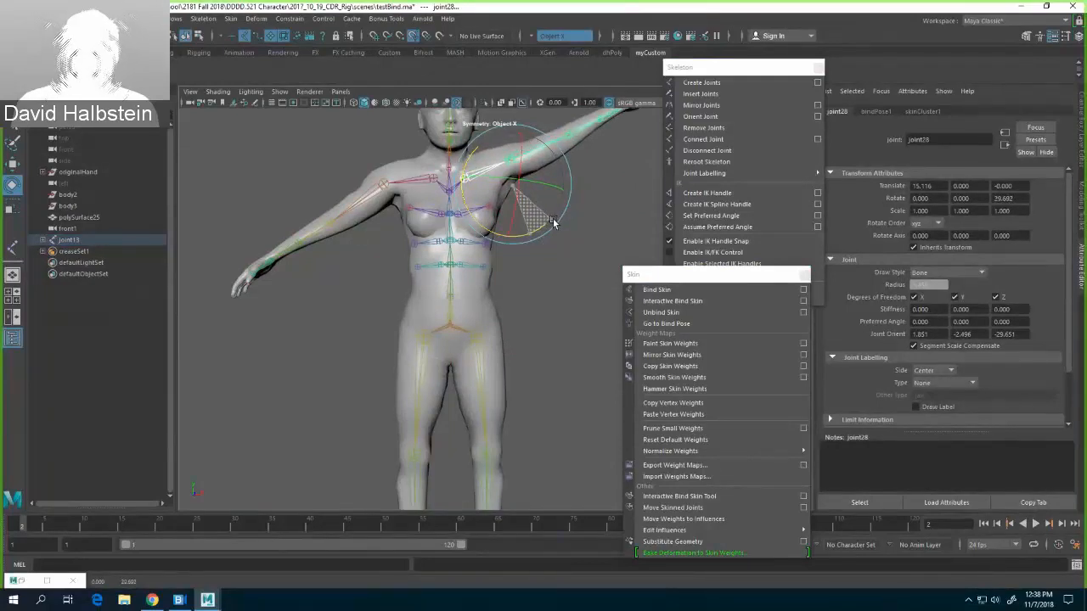
pyautogui.moveTo(552, 221); pyautogui.dragTo(558, 247)
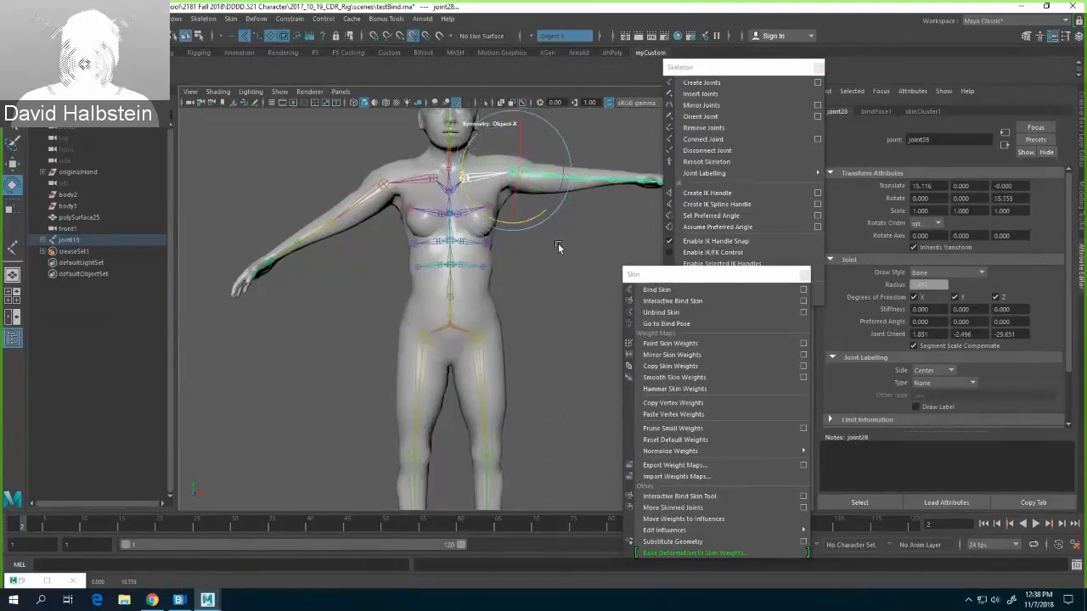
pyautogui.hotkey('ctrl', 'z')
pyautogui.click(559, 270)
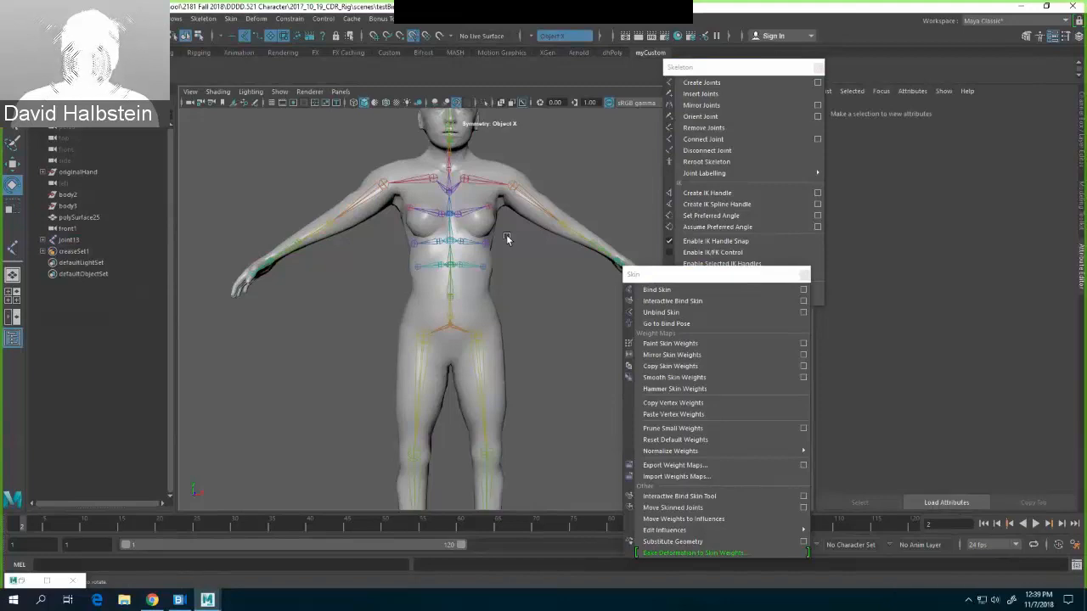
# Step: Examine the influence of joint17 on the body mesh with the Paint Skin Weights tool, and leave the tool settings
pyautogui.click(467, 293)
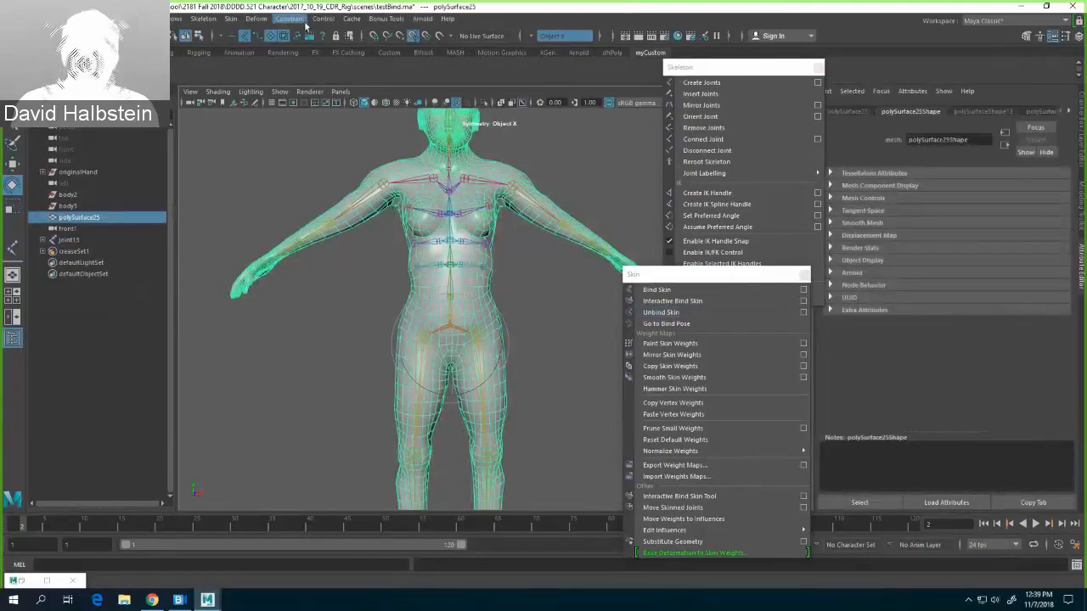
pyautogui.click(231, 19)
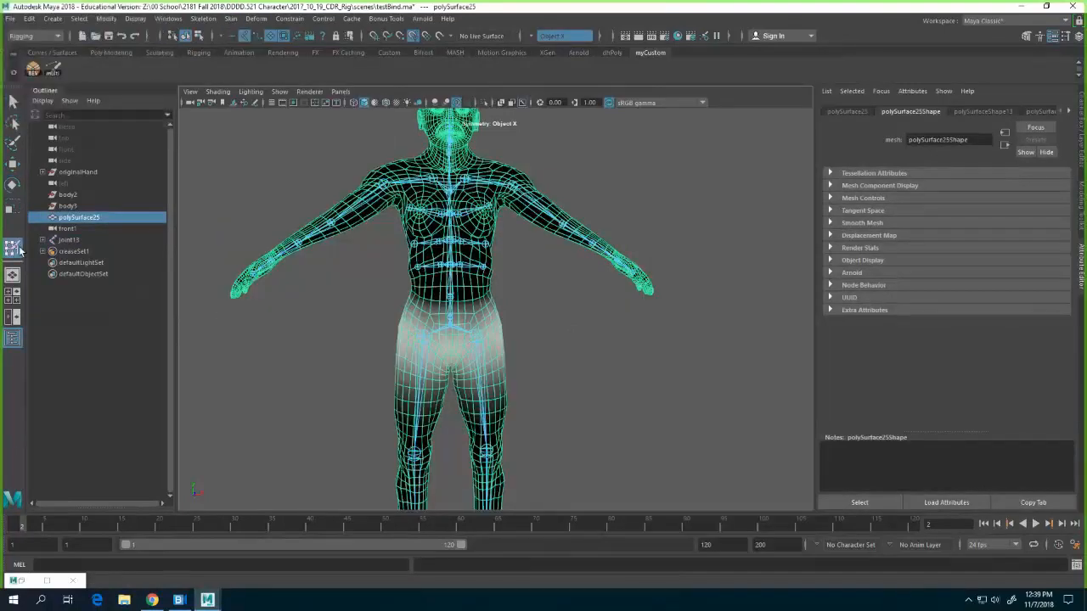
pyautogui.moveTo(769, 91); pyautogui.dragTo(799, 43)
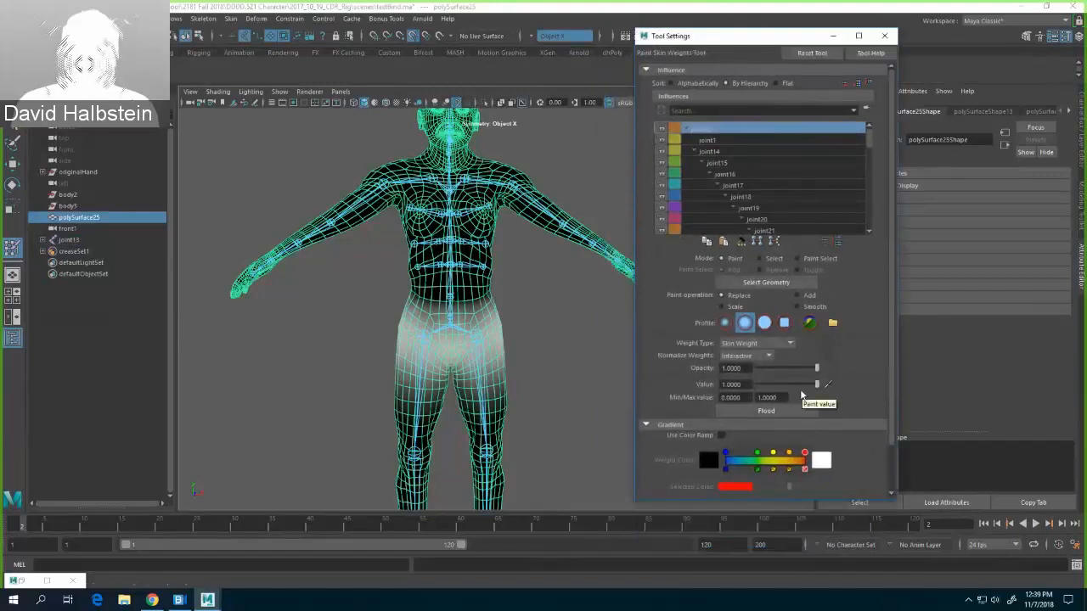
pyautogui.click(760, 186)
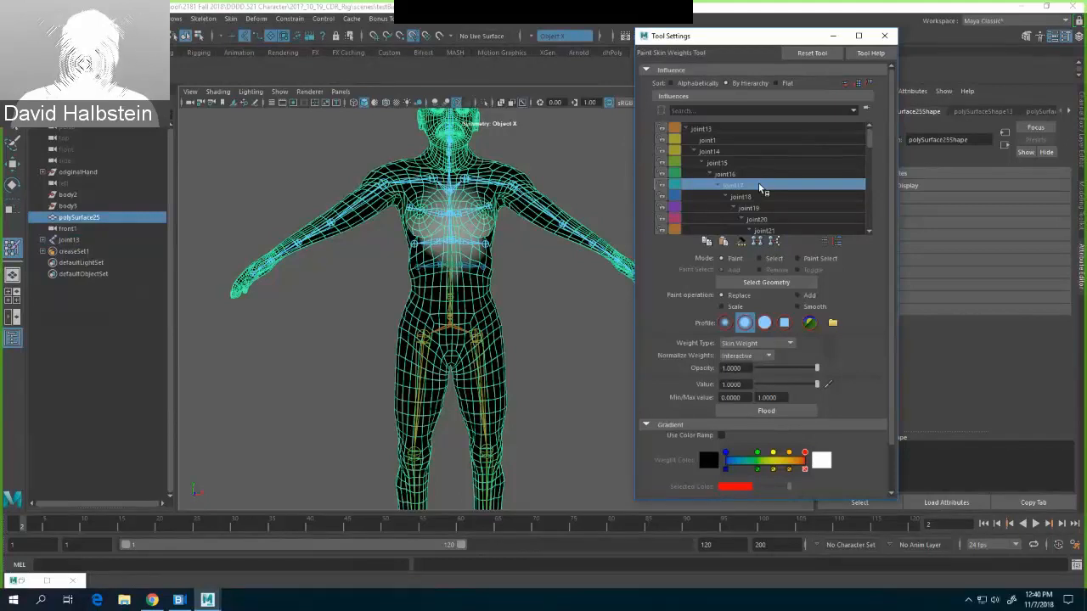
pyautogui.click(886, 36)
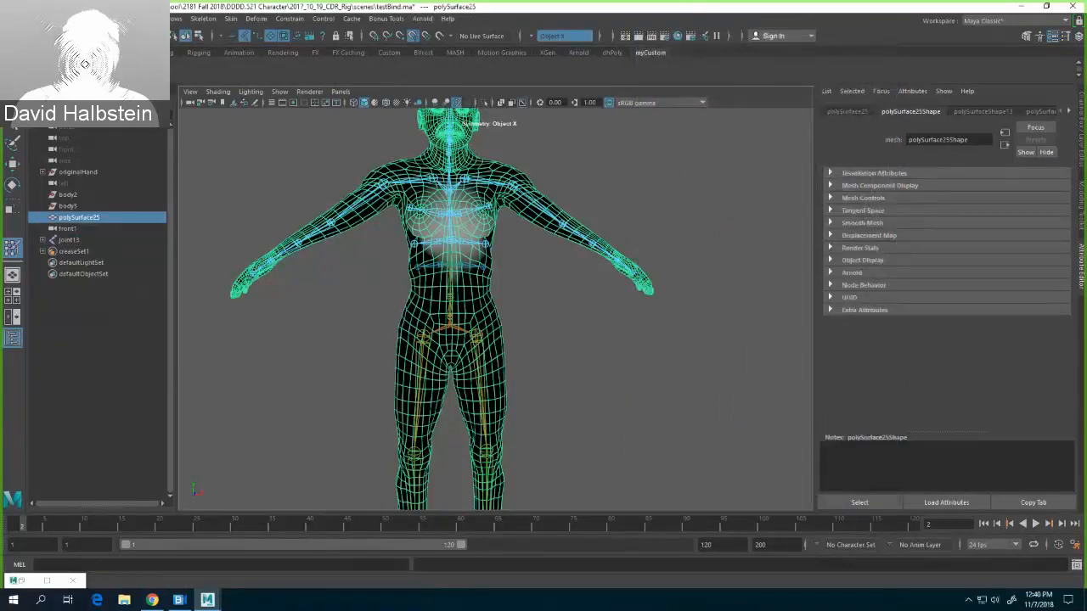
pyautogui.click(599, 180)
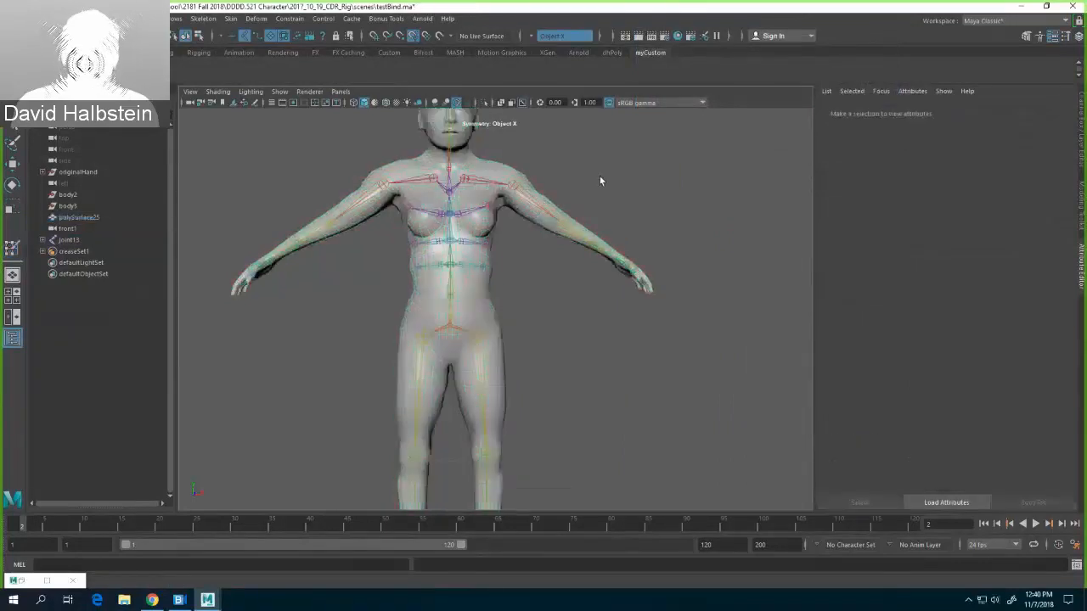
# Step: Rename the joint at the top of the character's left arm as shoulder
pyautogui.scroll(5, 568, 154)
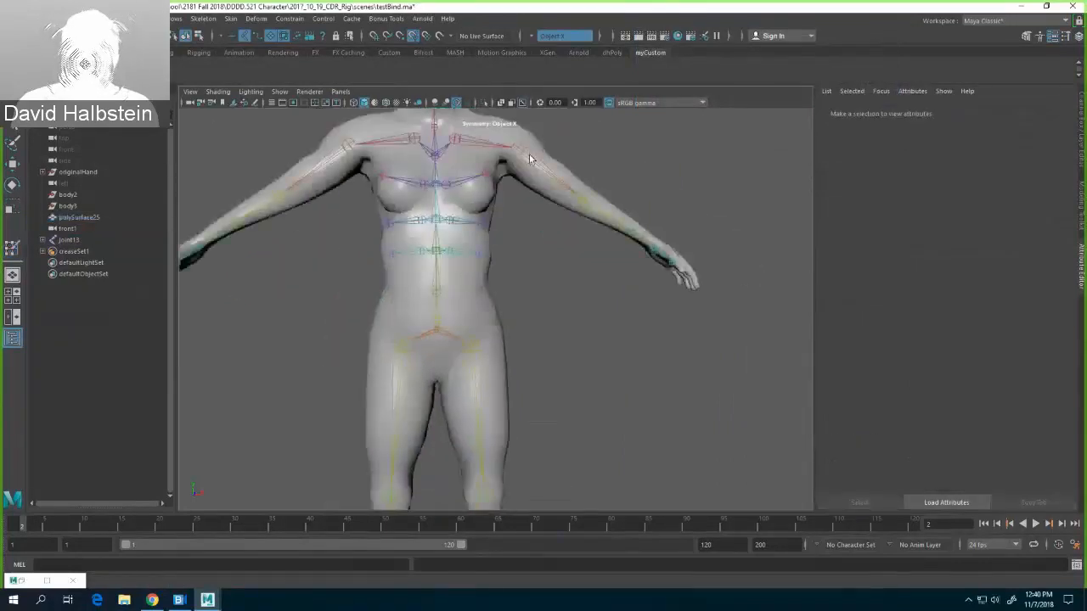
pyautogui.click(572, 171)
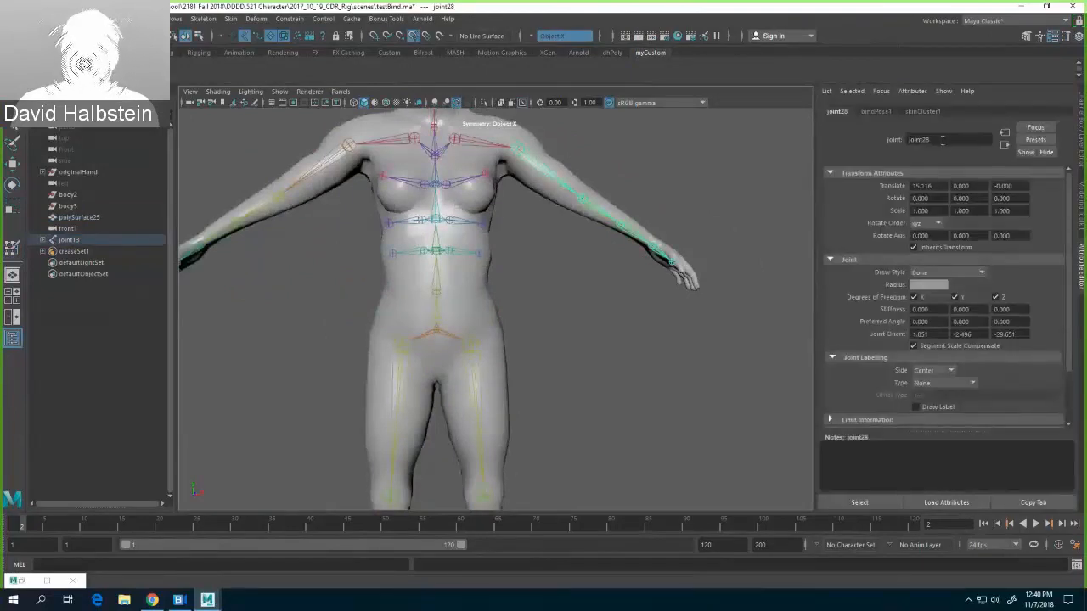
pyautogui.doubleClick(941, 140)
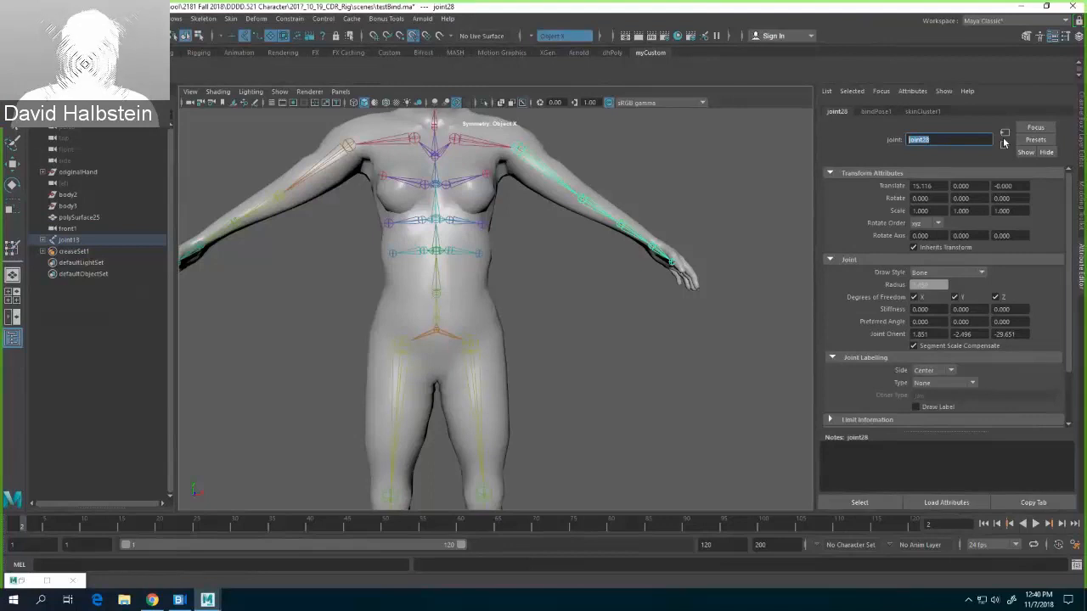
pyautogui.write('ho')
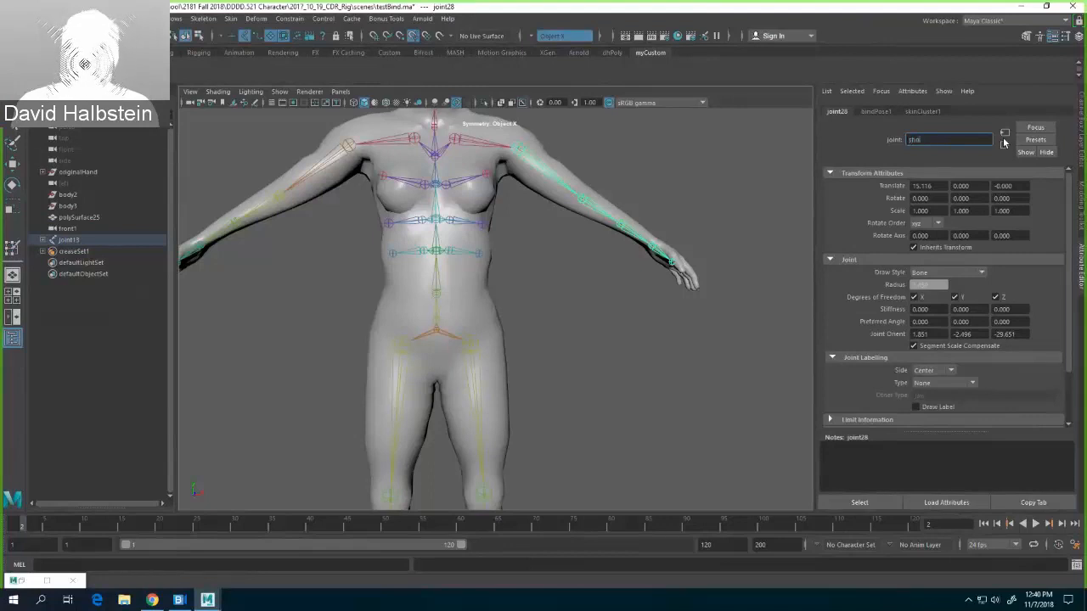
pyautogui.write('ulder')
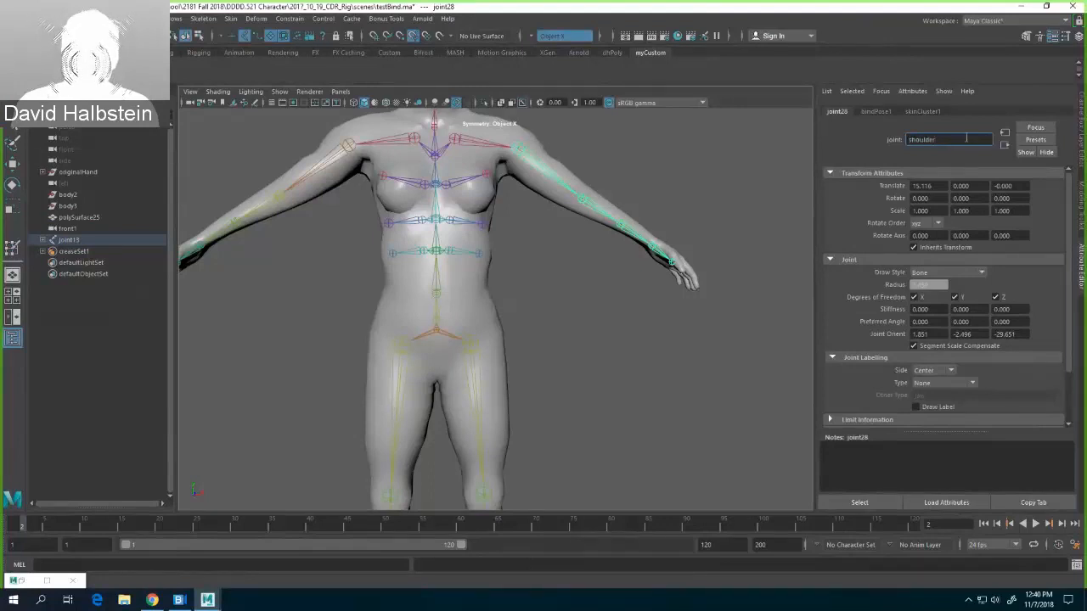
# Step: Rename the next joint down the character's left arm, at the elbow, as elbow
pyautogui.click(601, 206)
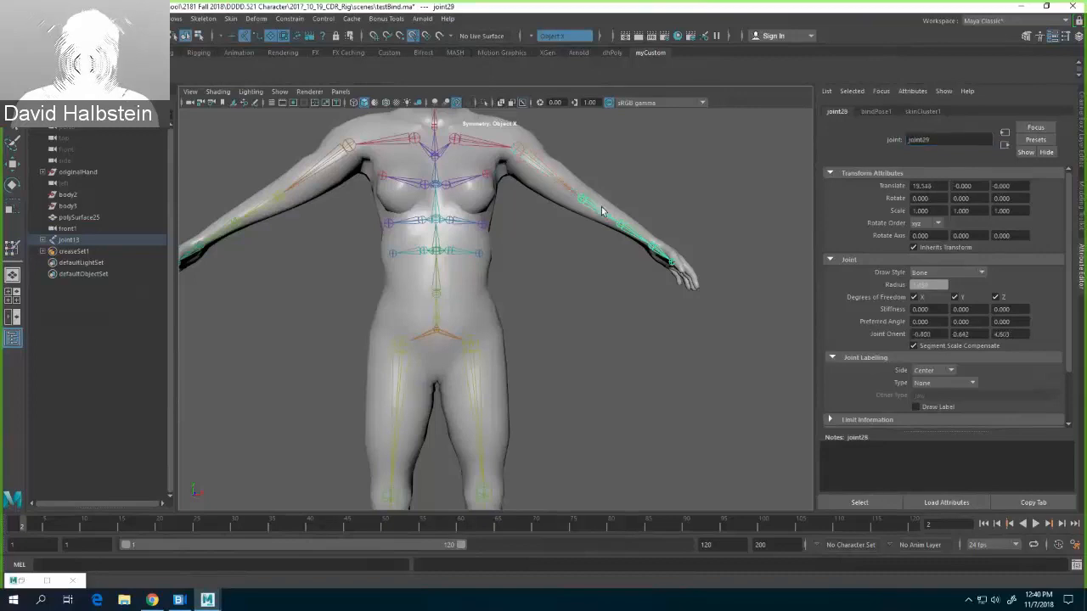
pyautogui.doubleClick(941, 141)
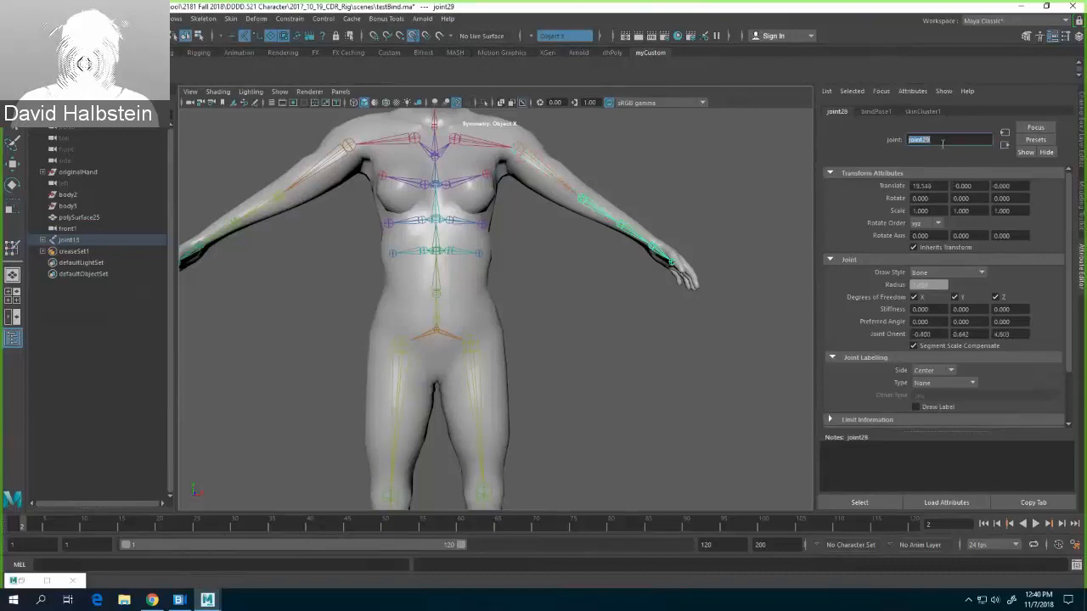
pyautogui.write('elbow')
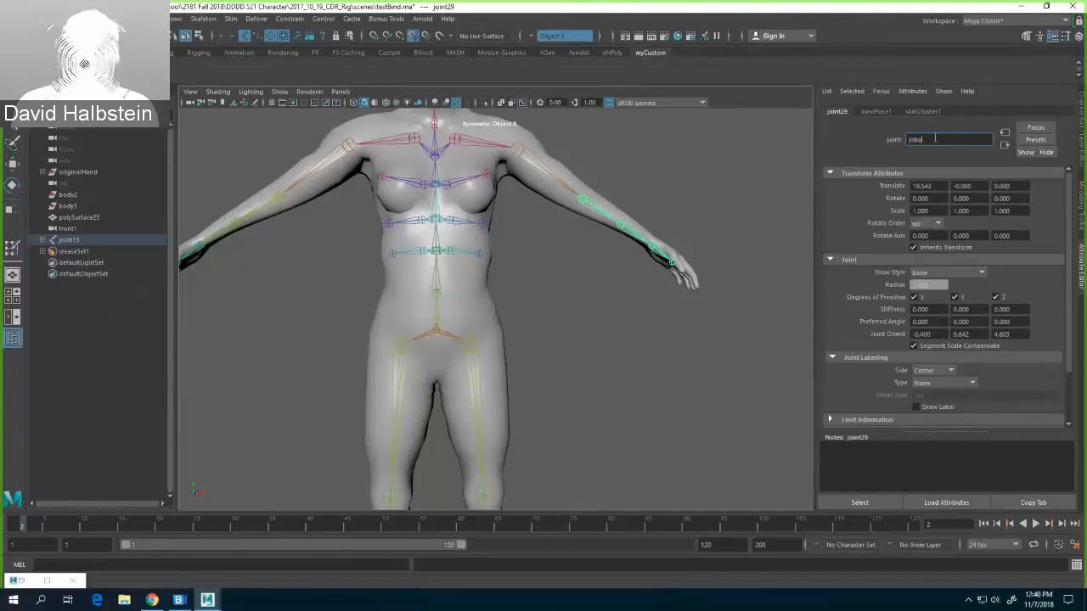
pyautogui.press('Return')
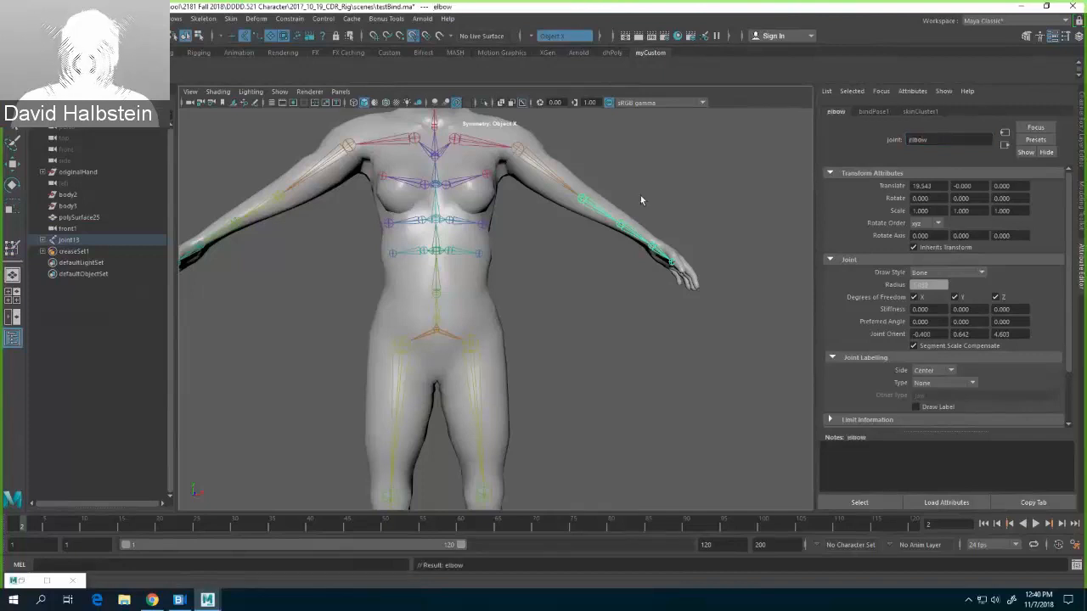
# Step: Rename the joint midway between the left elbow and wrist as forearm
pyautogui.click(625, 226)
pyautogui.doubleClick(945, 141)
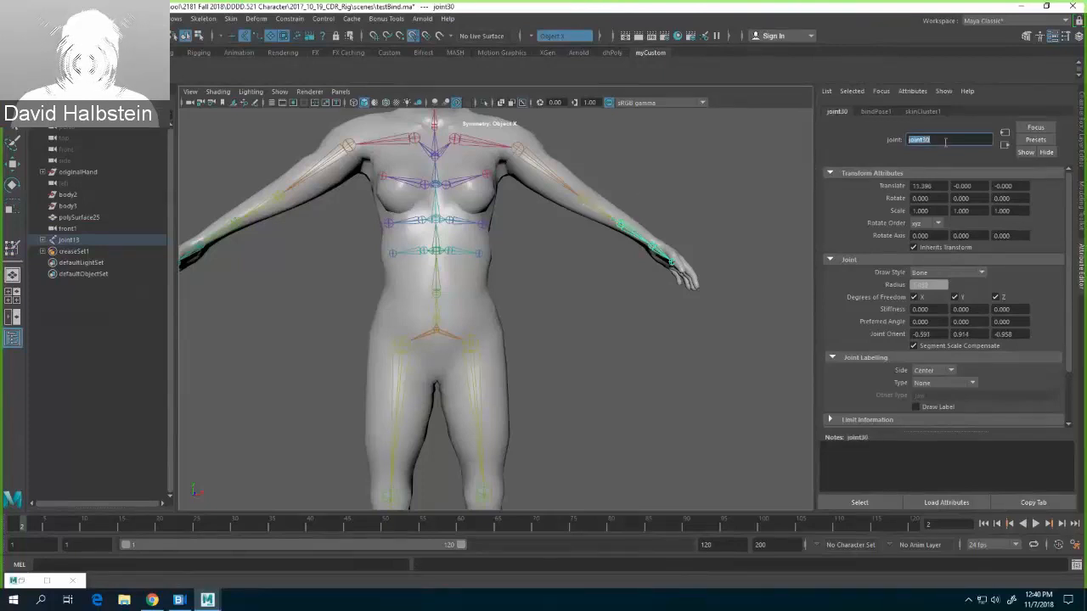
pyautogui.write('forearm')
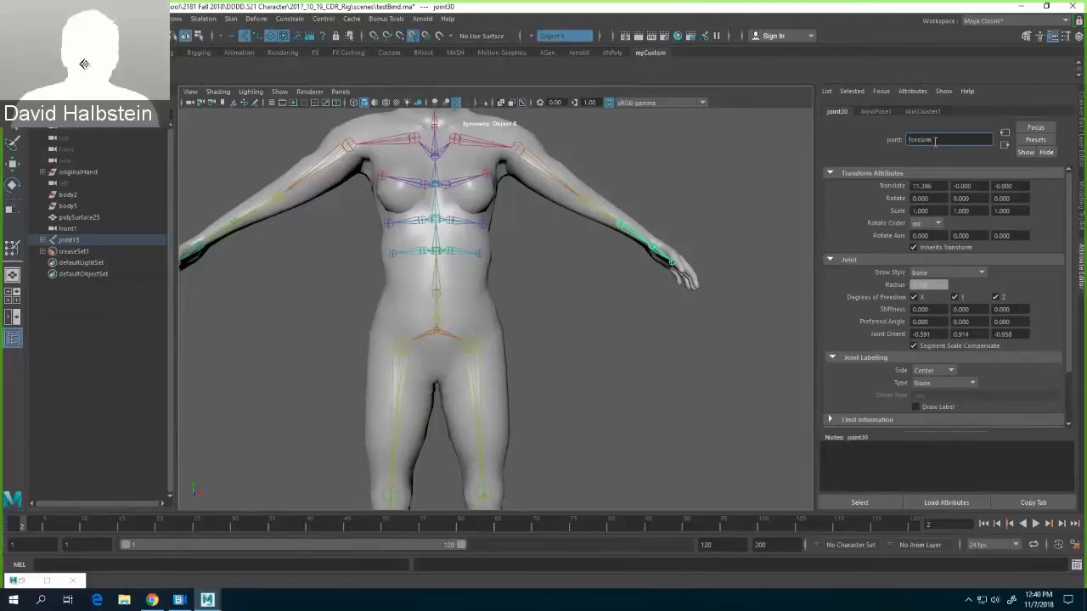
# Step: Rename the joint just before the character's left hand as wrist
pyautogui.click(654, 251)
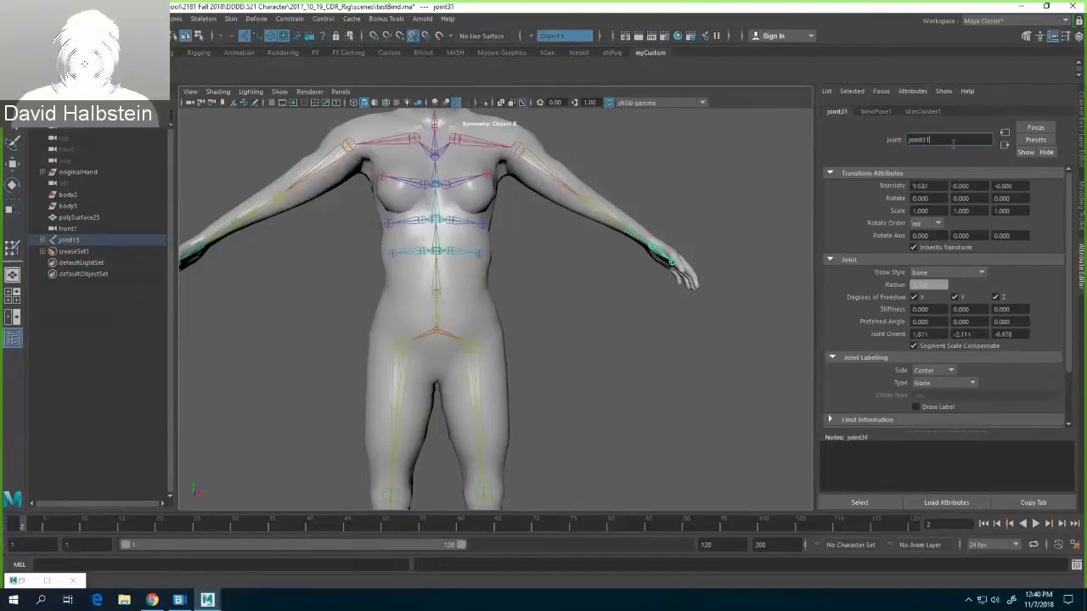
pyautogui.doubleClick(937, 140)
pyautogui.write('h')
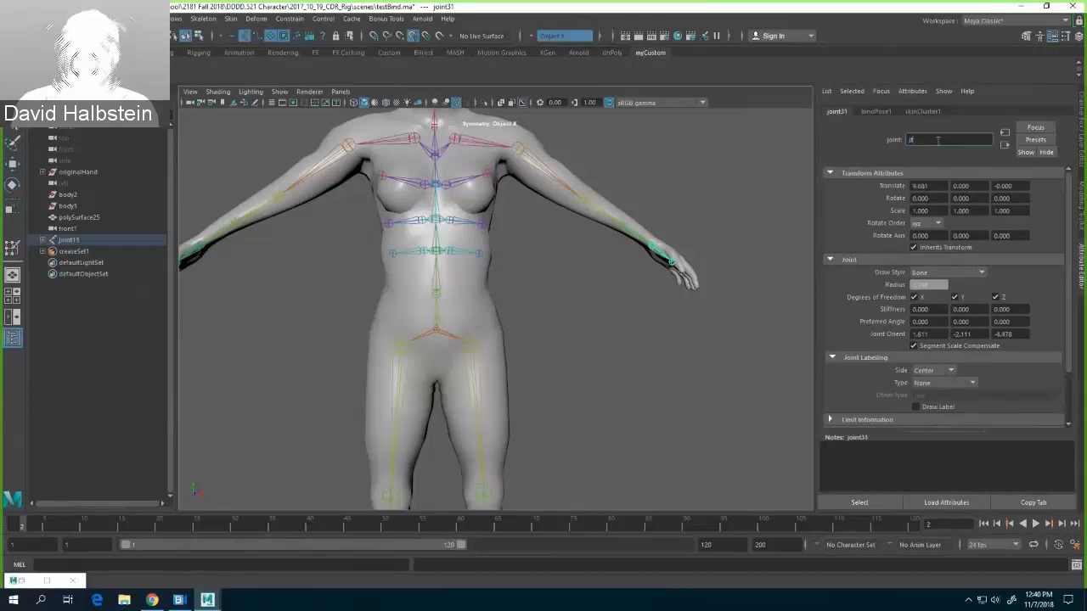
pyautogui.write('rist')
pyautogui.press('Return')
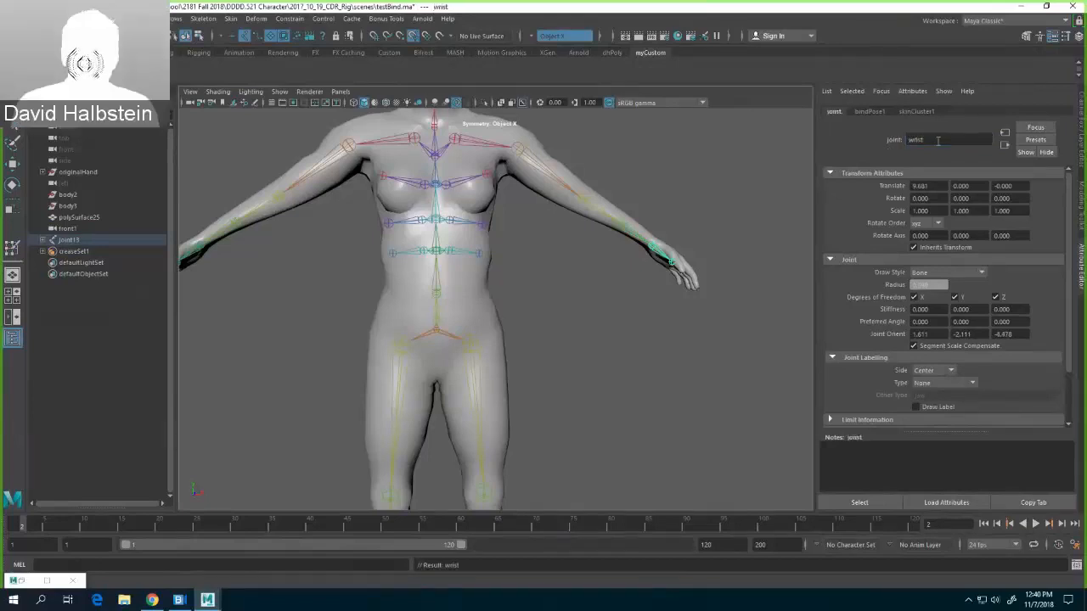
# Step: Select the left shoulder joint, look up the prefix command, and open Prefix Hierarchy Names for its chain
pyautogui.click(549, 169)
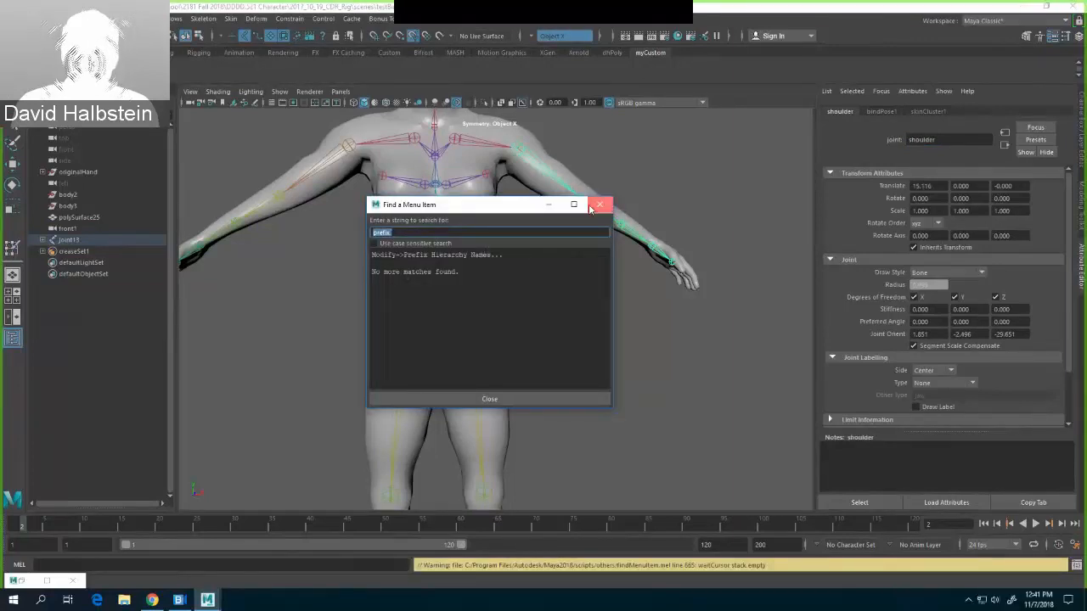
pyautogui.click(598, 205)
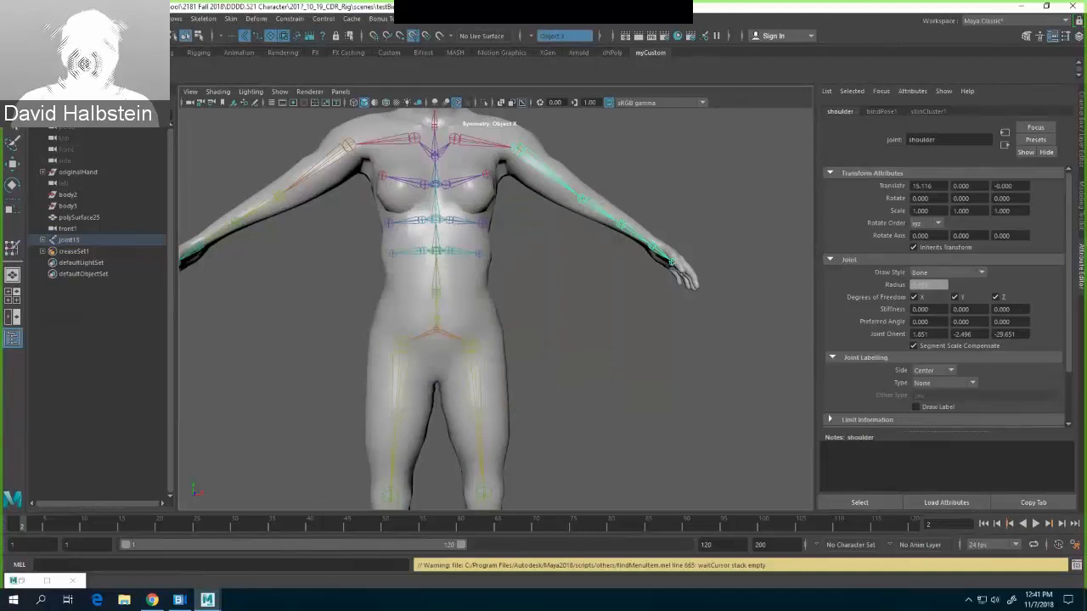
pyautogui.click(110, 19)
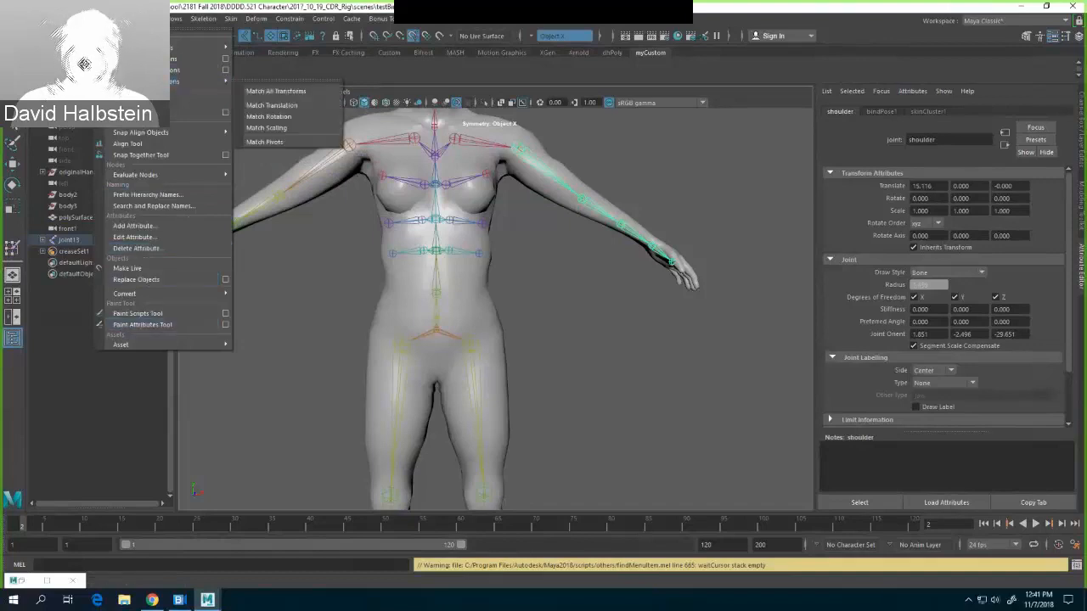
pyautogui.click(147, 197)
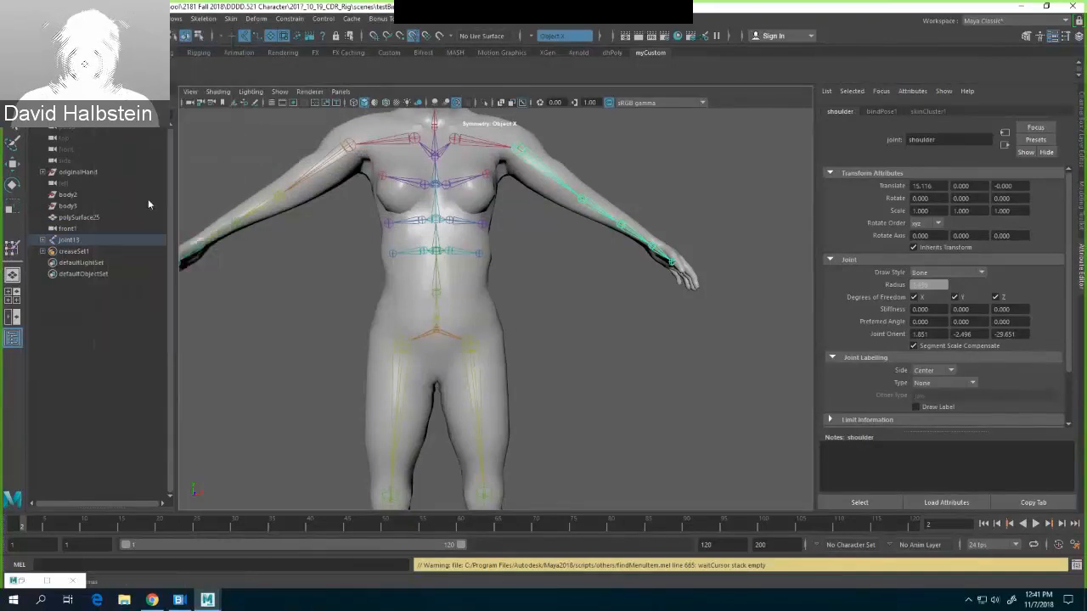
# Step: Add the prefix left_ to the names in the shoulder joint's hierarchy, check the arm joint names, and clear the selection
pyautogui.moveTo(555, 265); pyautogui.dragTo(675, 187)
pyautogui.click(717, 187)
pyautogui.click(706, 187)
pyautogui.press('BackSpace')
pyautogui.write('rig')
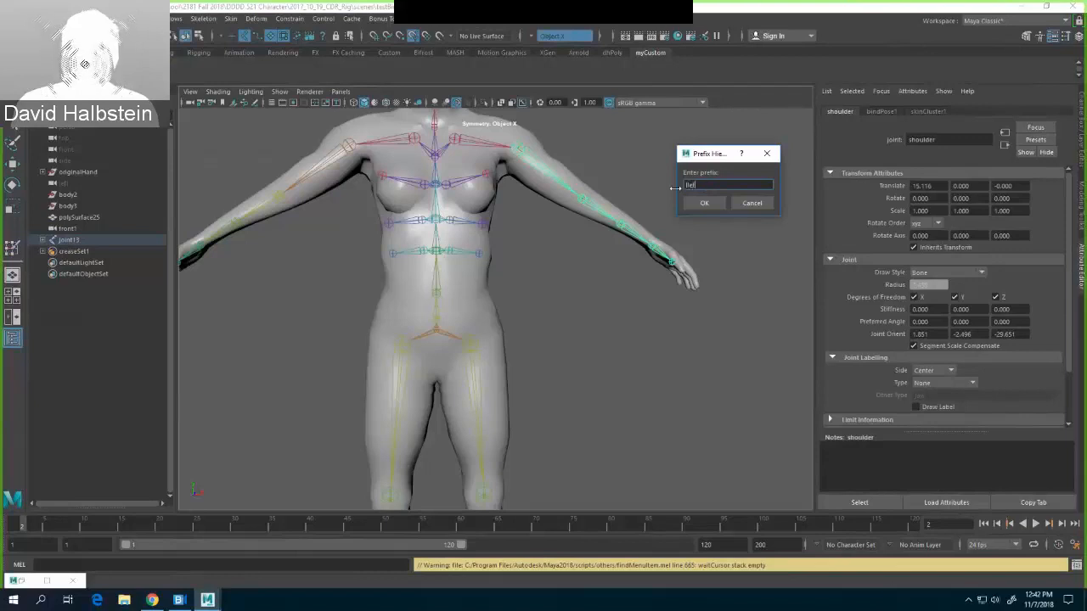
pyautogui.press('BackSpace')
pyautogui.press('BackSpace')
pyautogui.press('BackSpace')
pyautogui.write('left_')
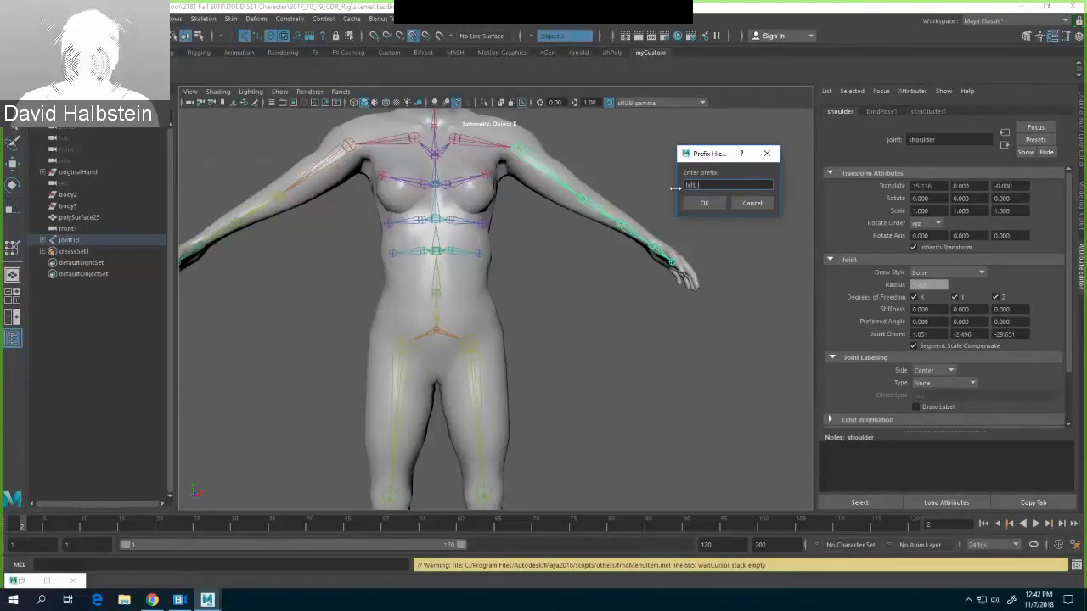
pyautogui.click(704, 203)
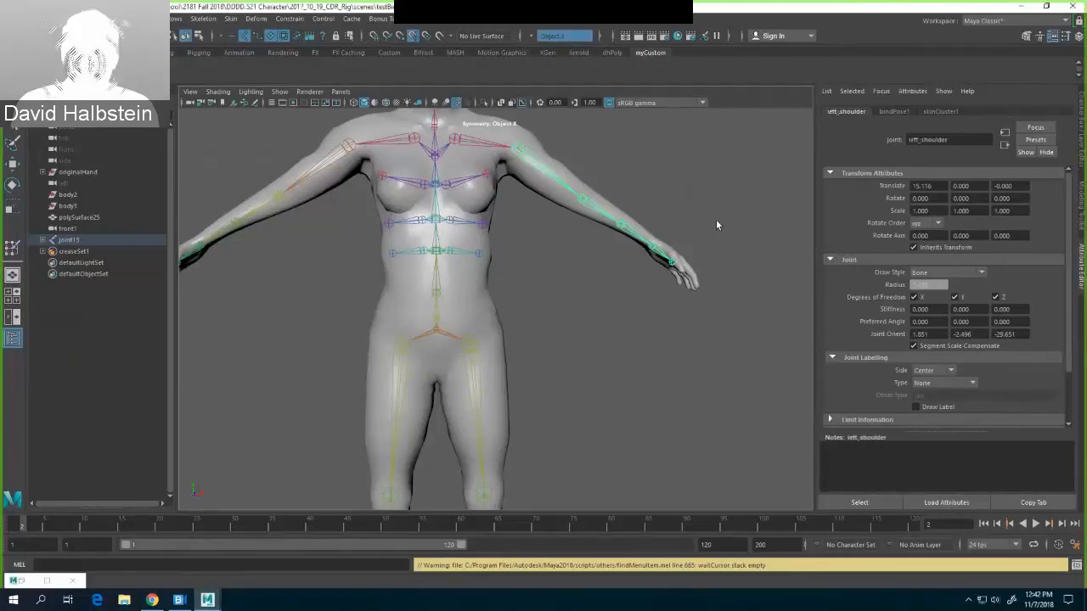
pyautogui.press('Down')
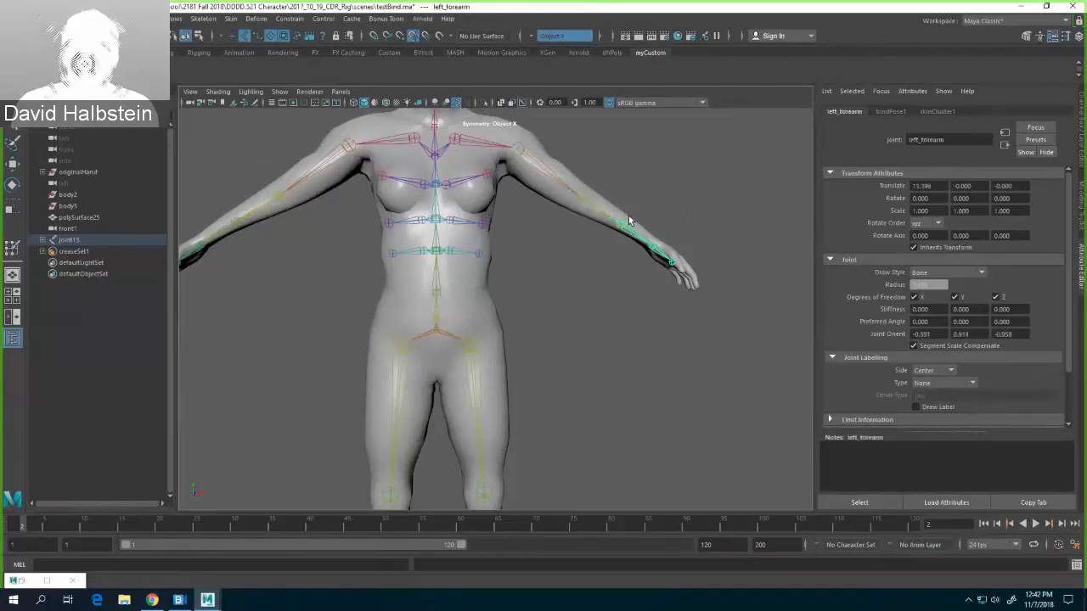
pyautogui.click(635, 180)
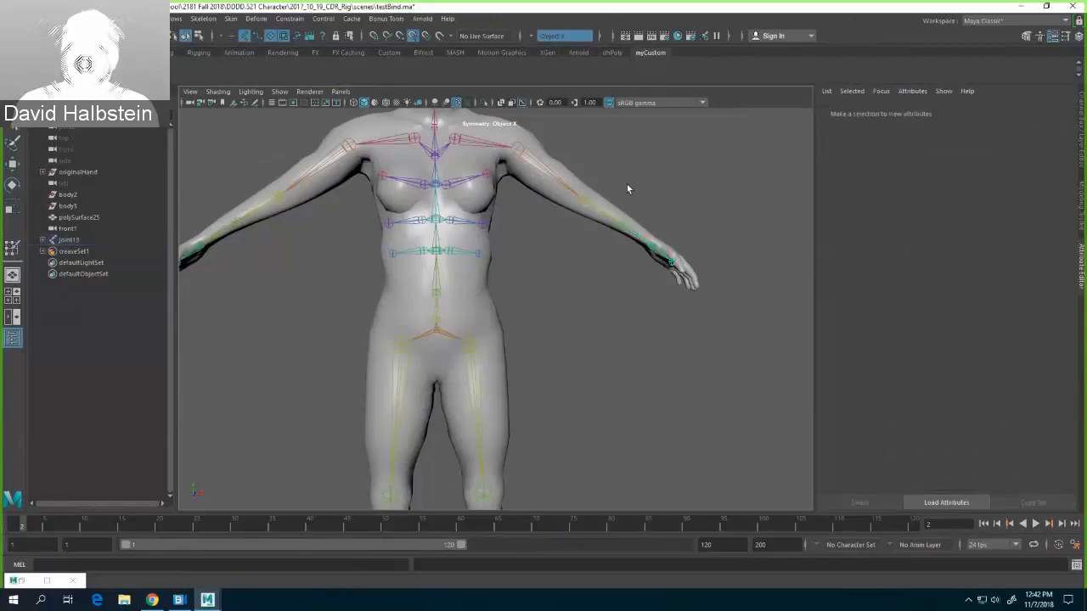